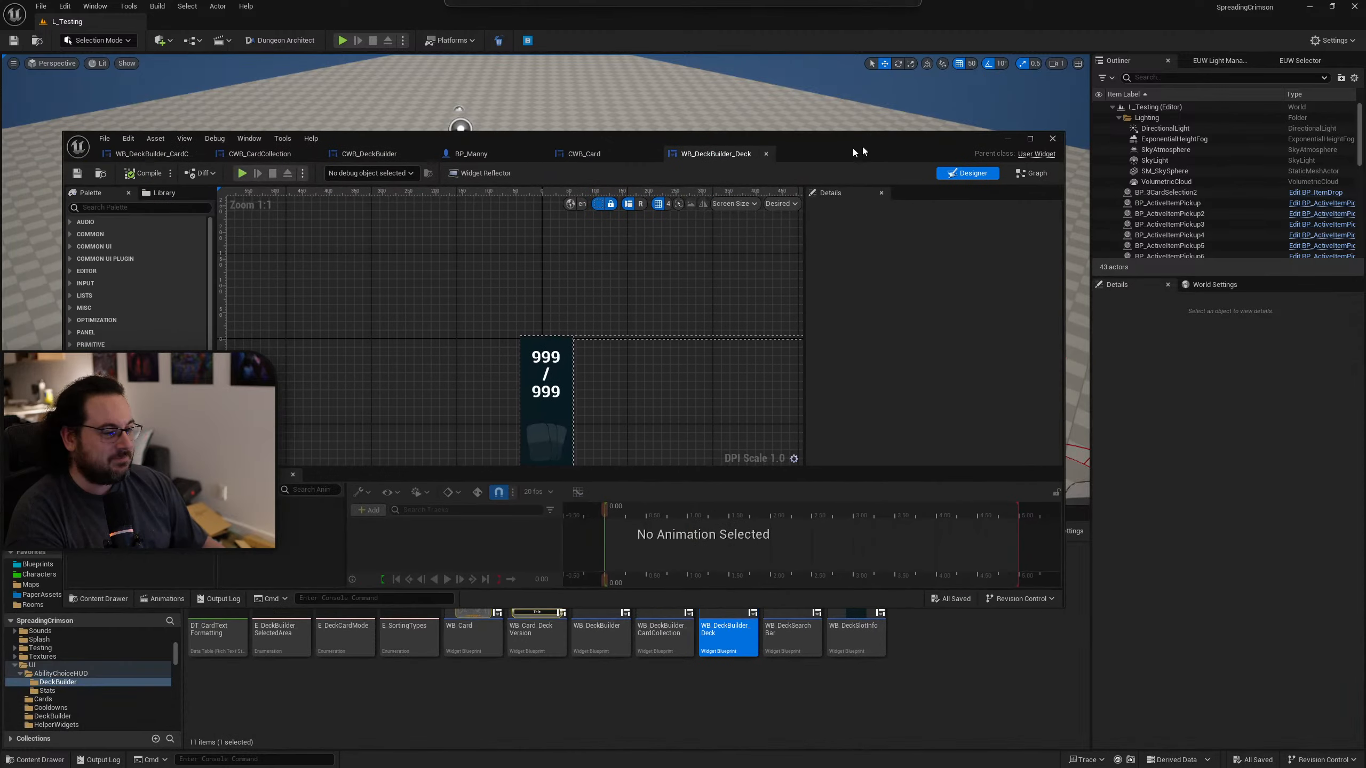
# Step: Examine the WB_DeckBuilder_Deck widget's designer layout and its Add to Deck graph, and close that widget
pyautogui.moveTo(512, 343); pyautogui.dragTo(514, 287, button='right')
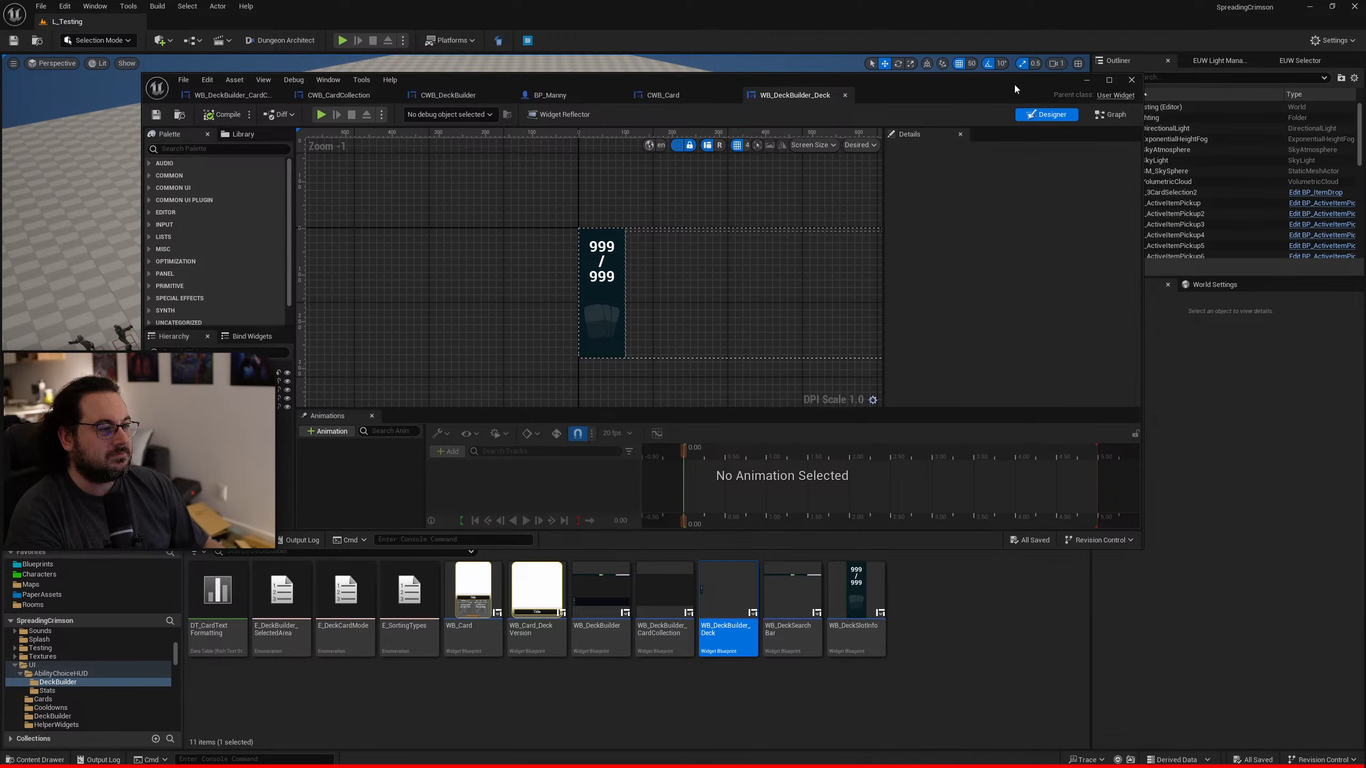
pyautogui.doubleClick(986, 85)
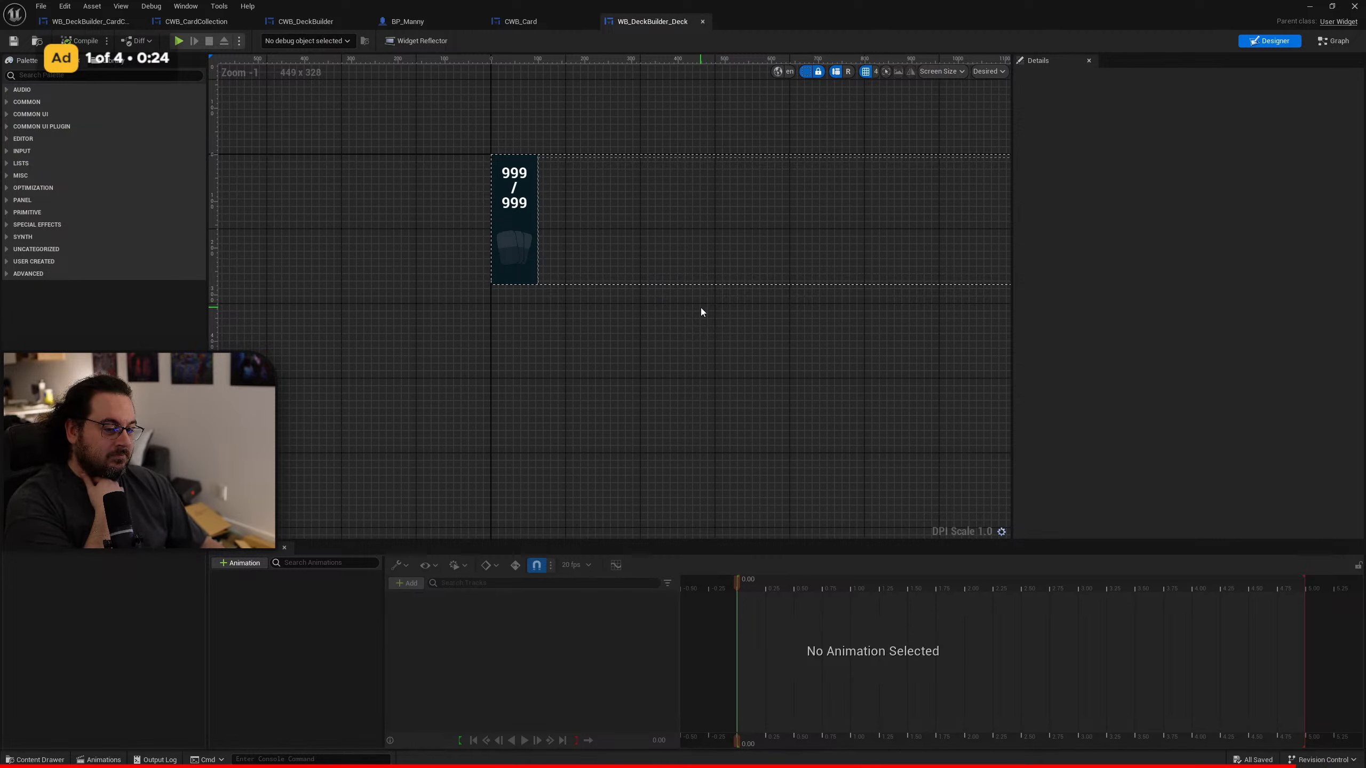
pyautogui.click(514, 247)
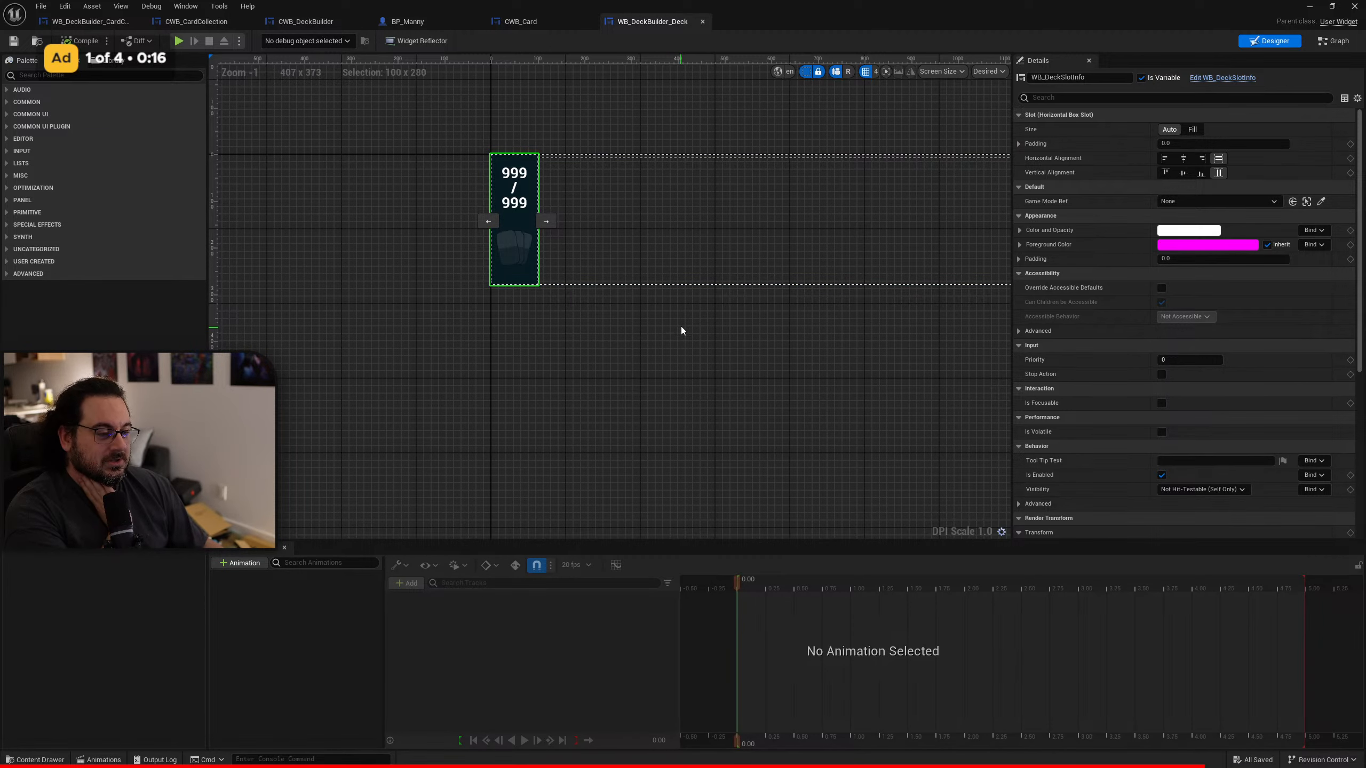
pyautogui.moveTo(681, 327); pyautogui.dragTo(648, 364, button='right')
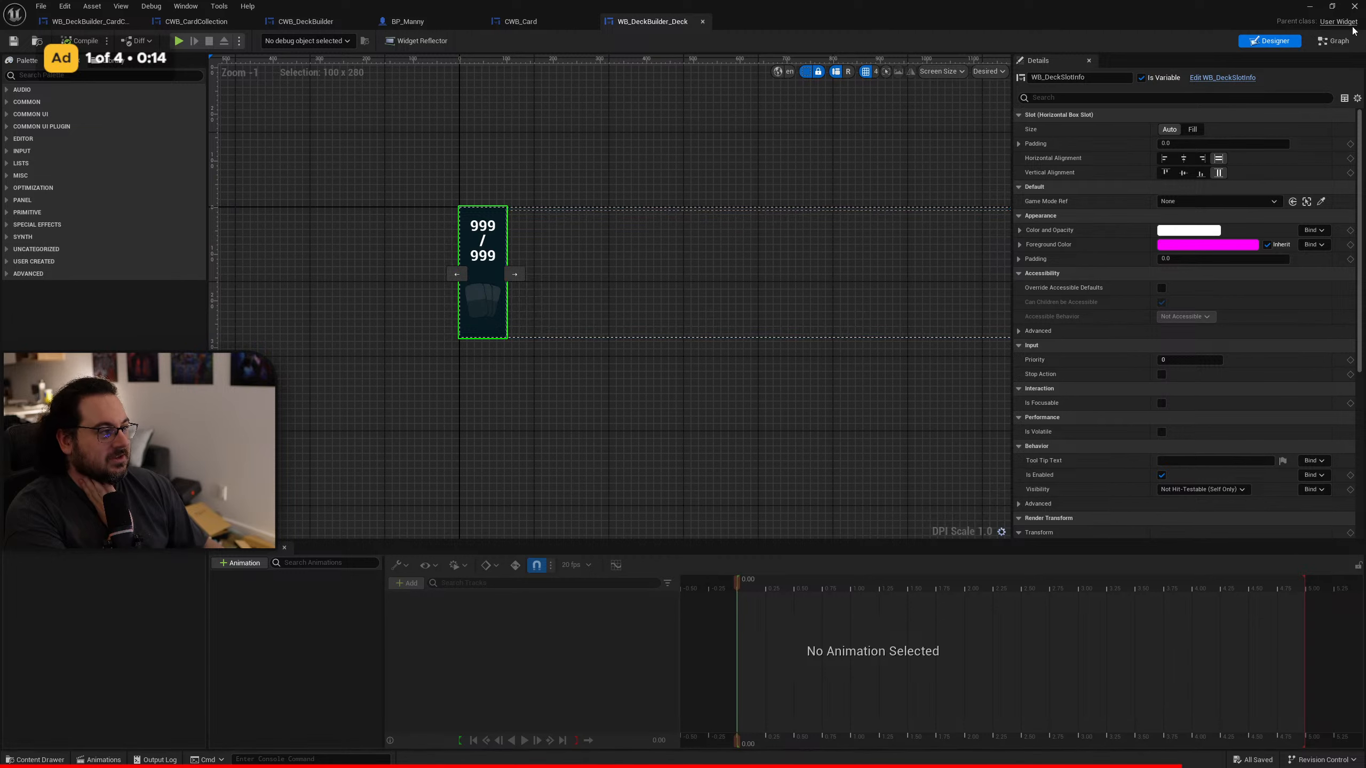
pyautogui.click(1335, 40)
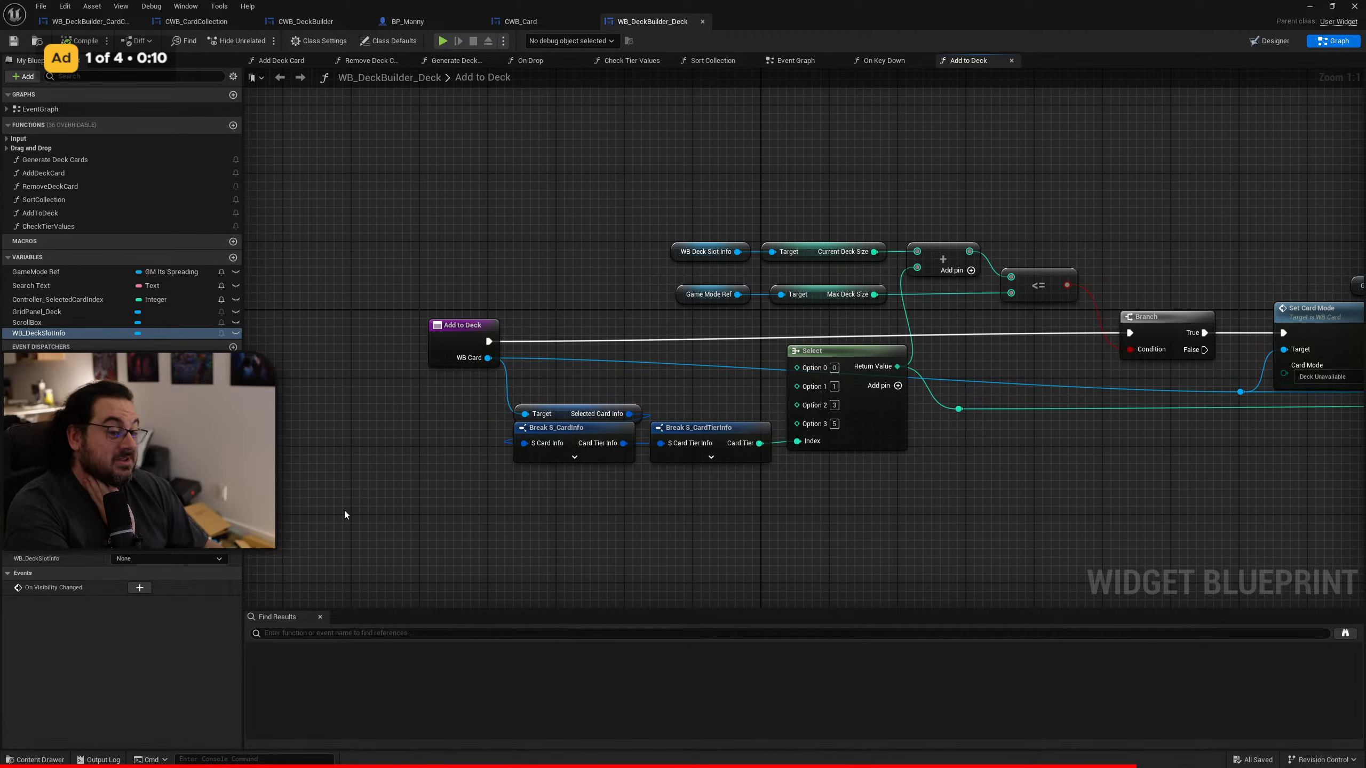
pyautogui.middleClick(664, 23)
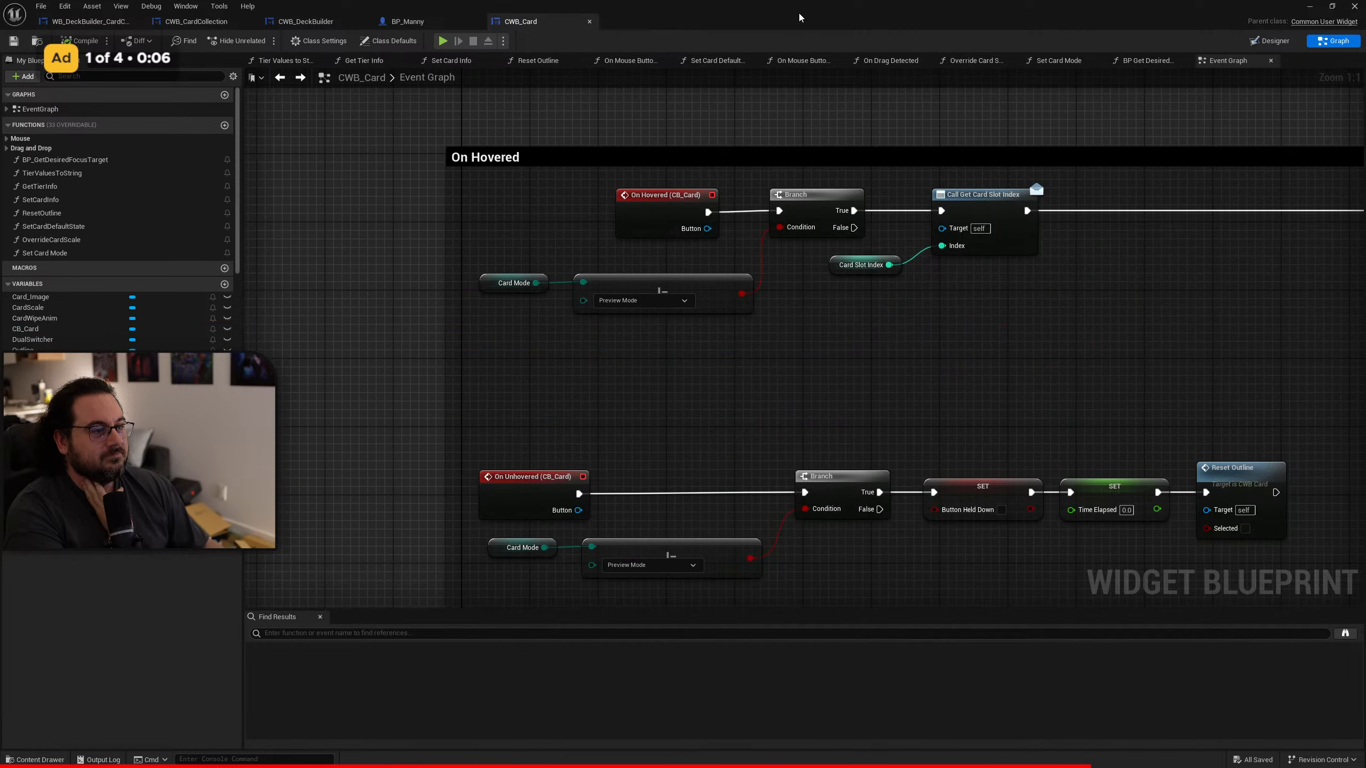
pyautogui.moveTo(799, 15); pyautogui.dragTo(799, 0)
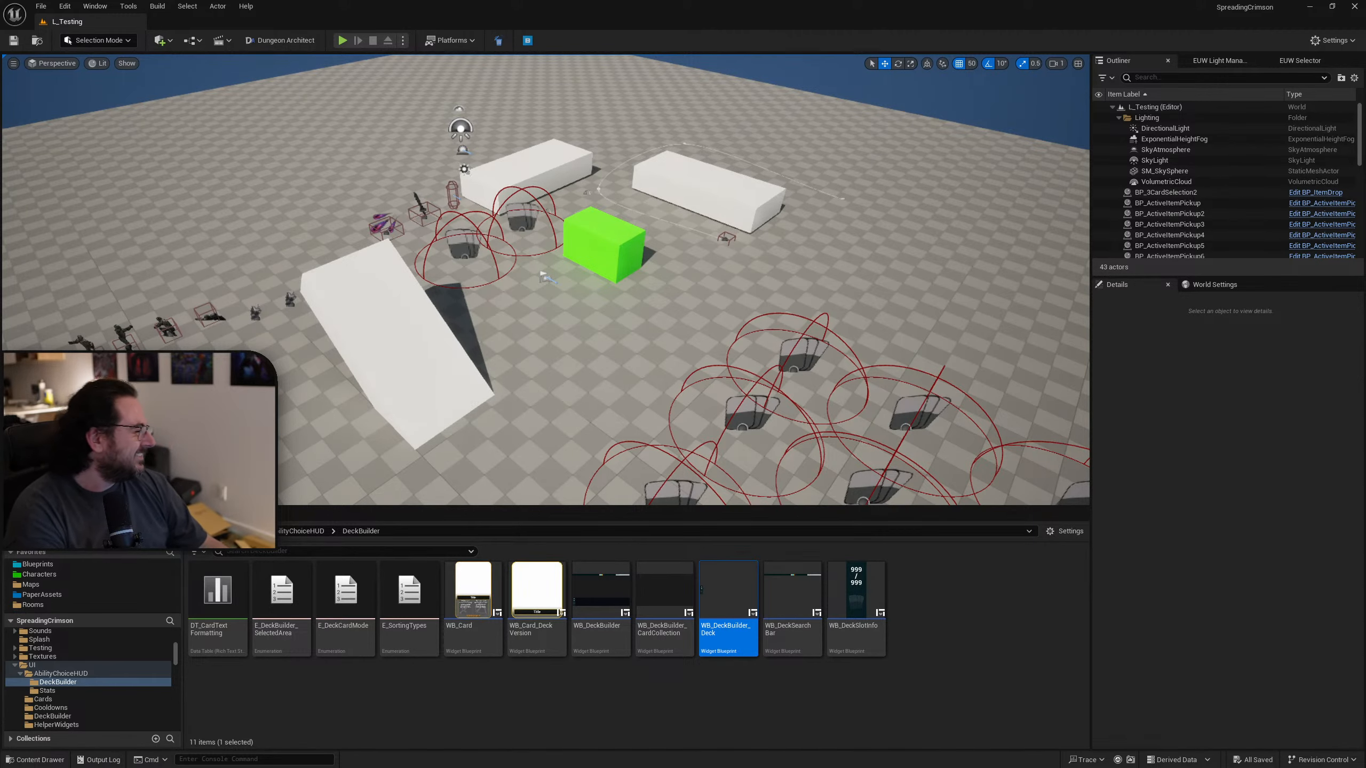
pyautogui.moveTo(1364, 111); pyautogui.dragTo(1011, 1)
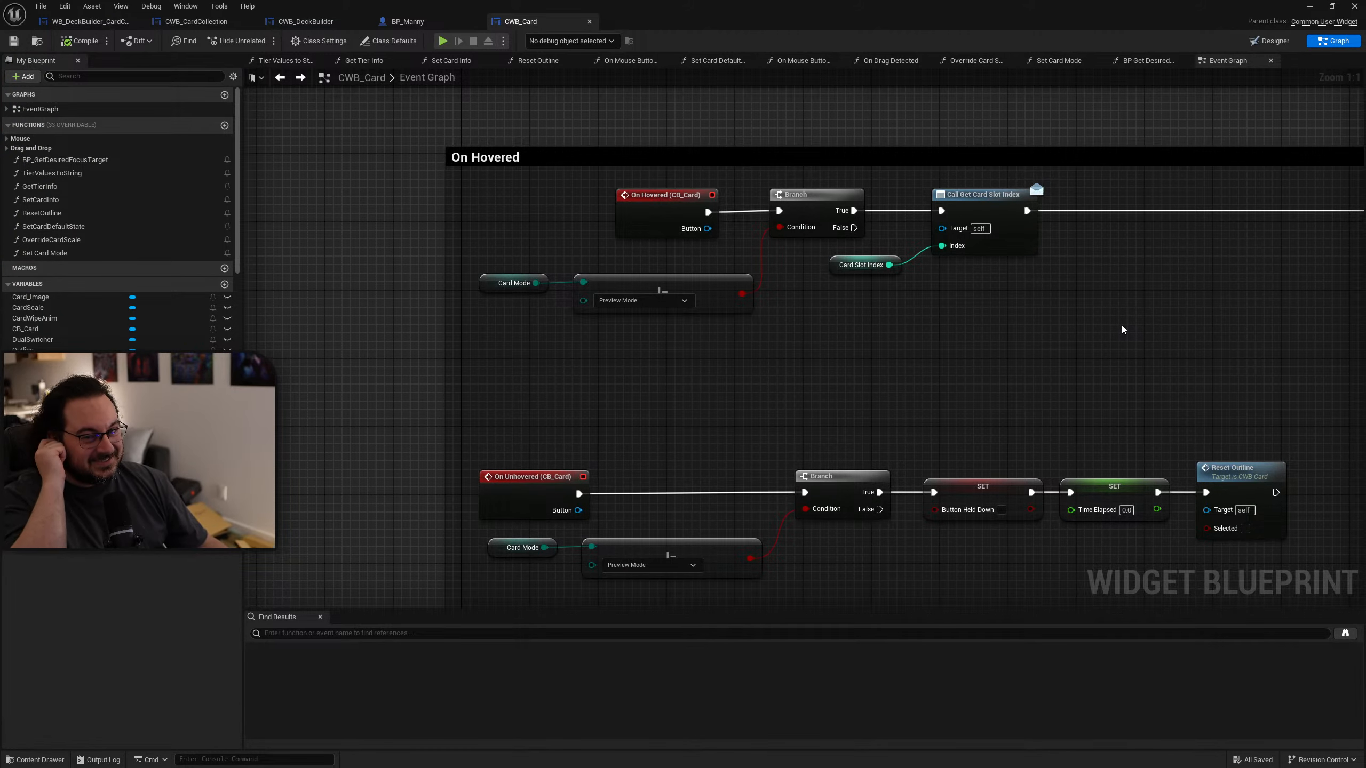
# Step: Move the On Hovered chain's Reset Outline node next to the card slot index call, narrow the comment box, and save CWB_Card
pyautogui.scroll(-3, 807, 293)
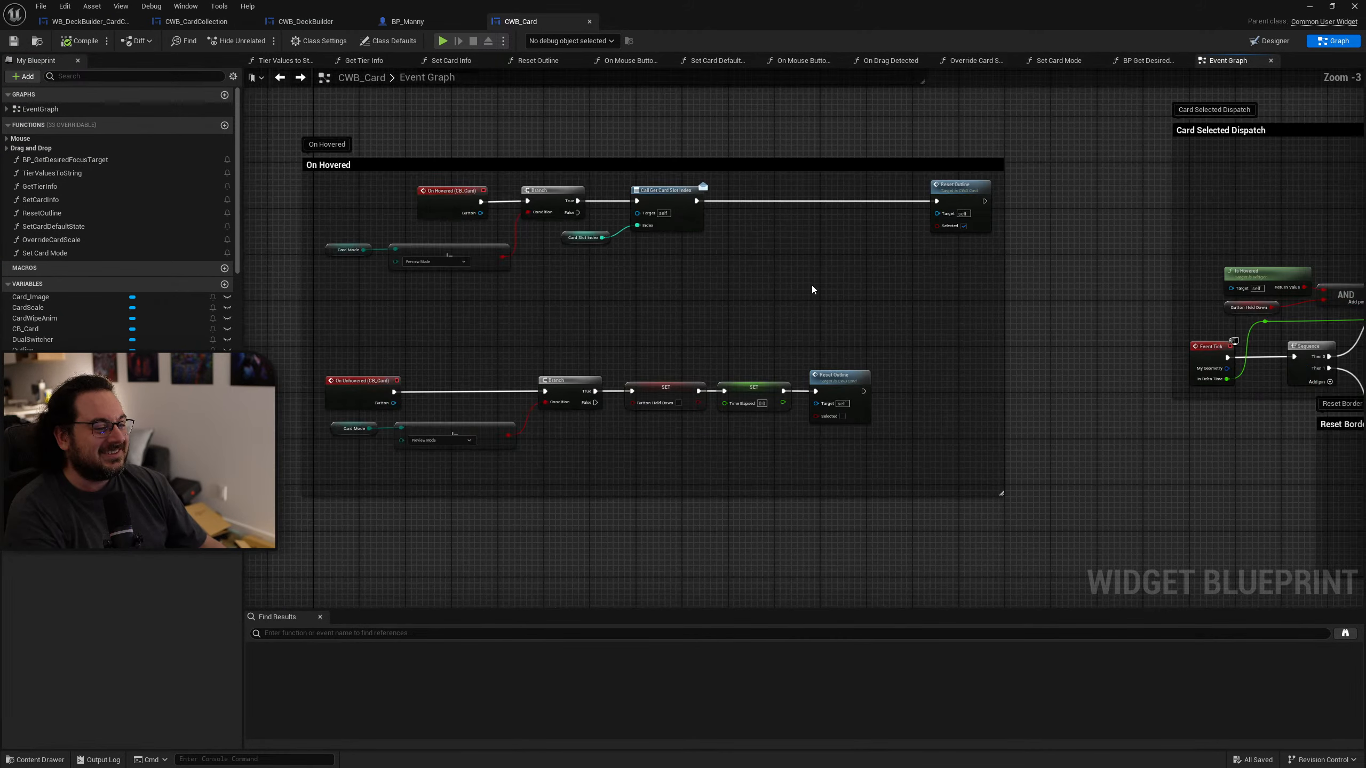
pyautogui.moveTo(812, 290); pyautogui.dragTo(673, 324, button='right')
pyautogui.scroll(-5, 726, 323)
pyautogui.scroll(5, 759, 277)
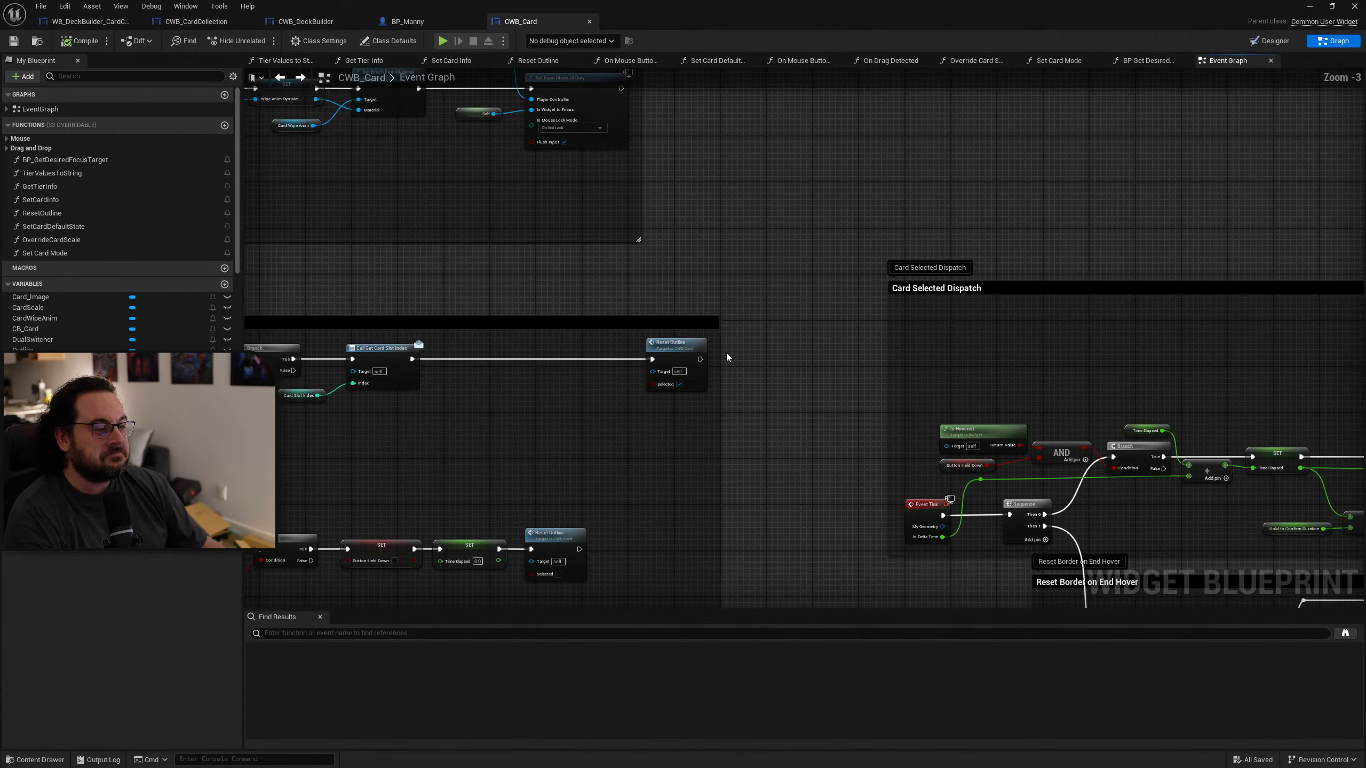
pyautogui.scroll(2, 790, 412)
pyautogui.click(643, 310)
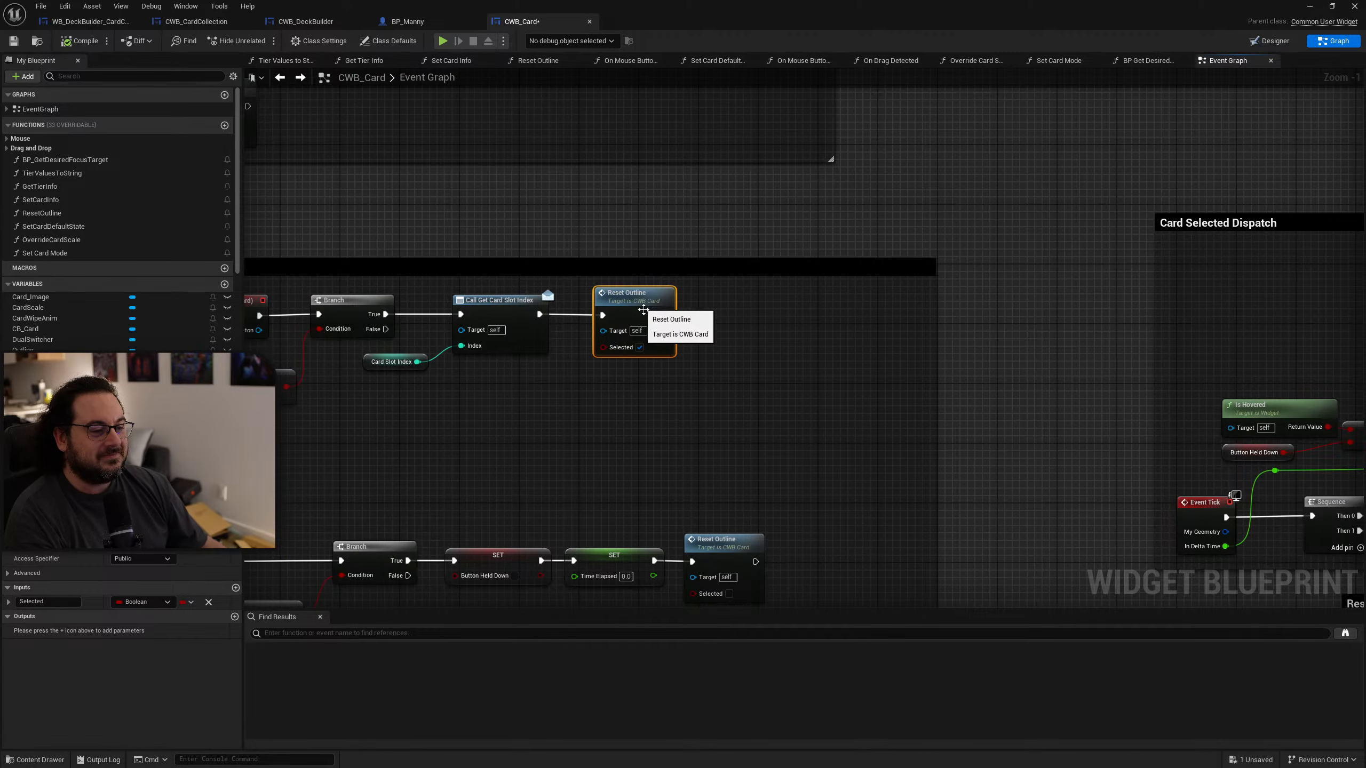
pyautogui.moveTo(976, 443); pyautogui.dragTo(1200, 359, button='right')
pyautogui.moveTo(1162, 349); pyautogui.dragTo(1049, 351)
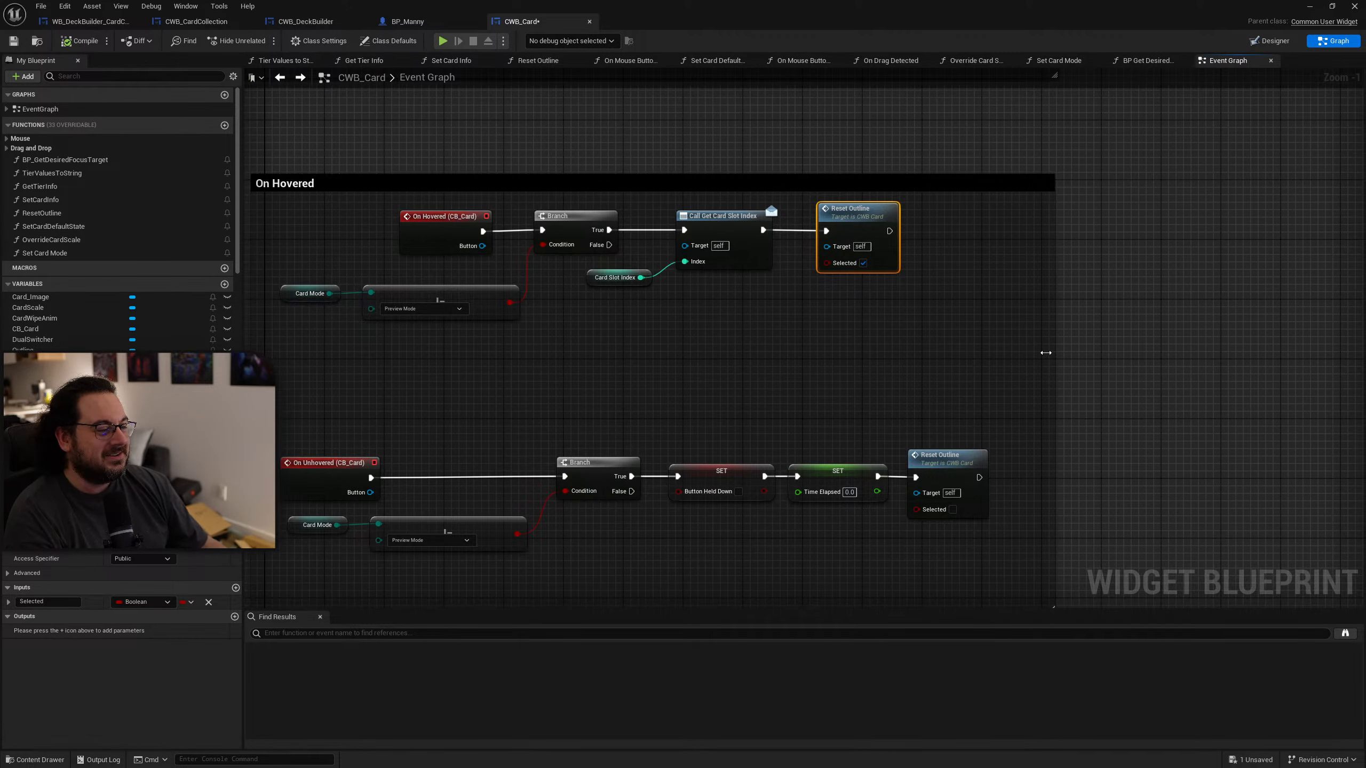
pyautogui.moveTo(774, 351); pyautogui.dragTo(1009, 320, button='right')
pyautogui.hotkey('ctrl', 's')
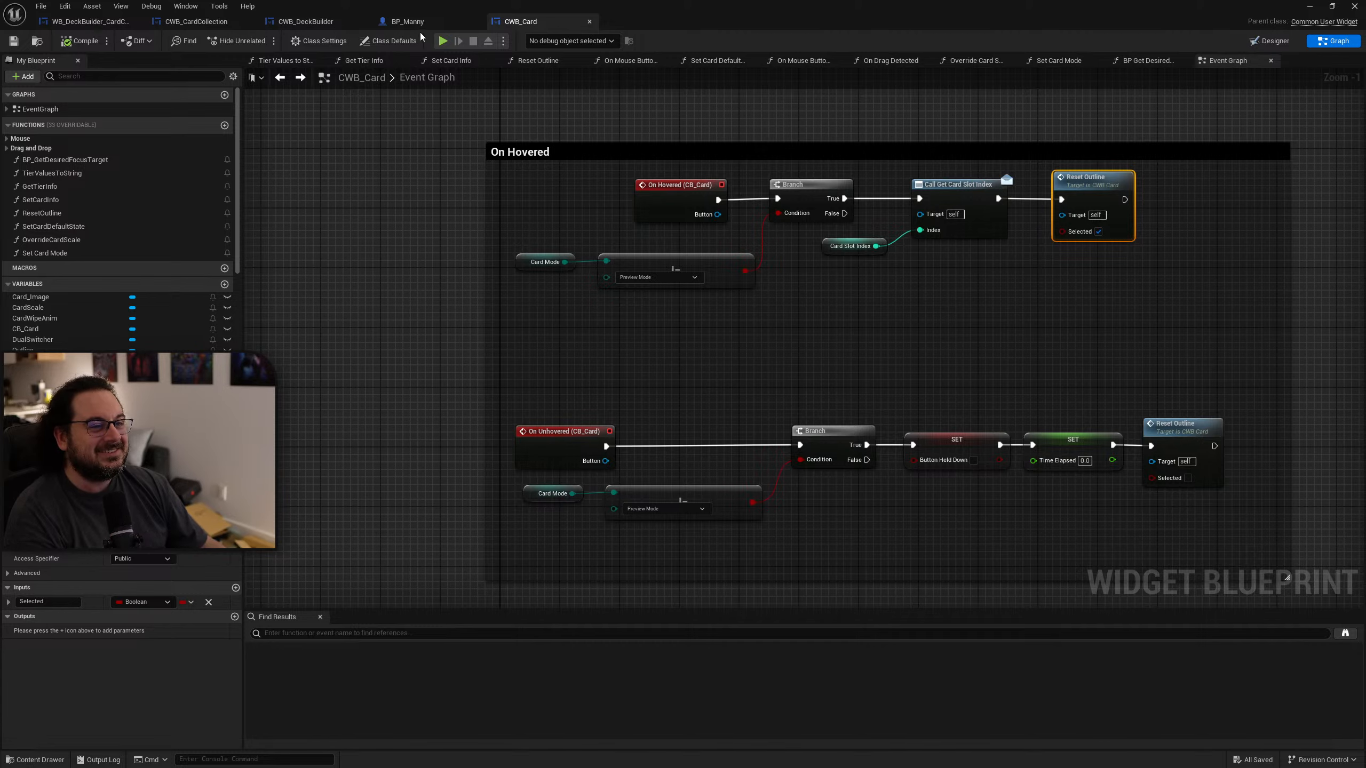
# Step: Duplicate the WB_DeckBuilder_Deck widget blueprint and name the copy CWB_DeckBuilder_Deck
pyautogui.moveTo(718, 21); pyautogui.dragTo(1365, 27)
pyautogui.click(860, 678)
pyautogui.click(732, 631)
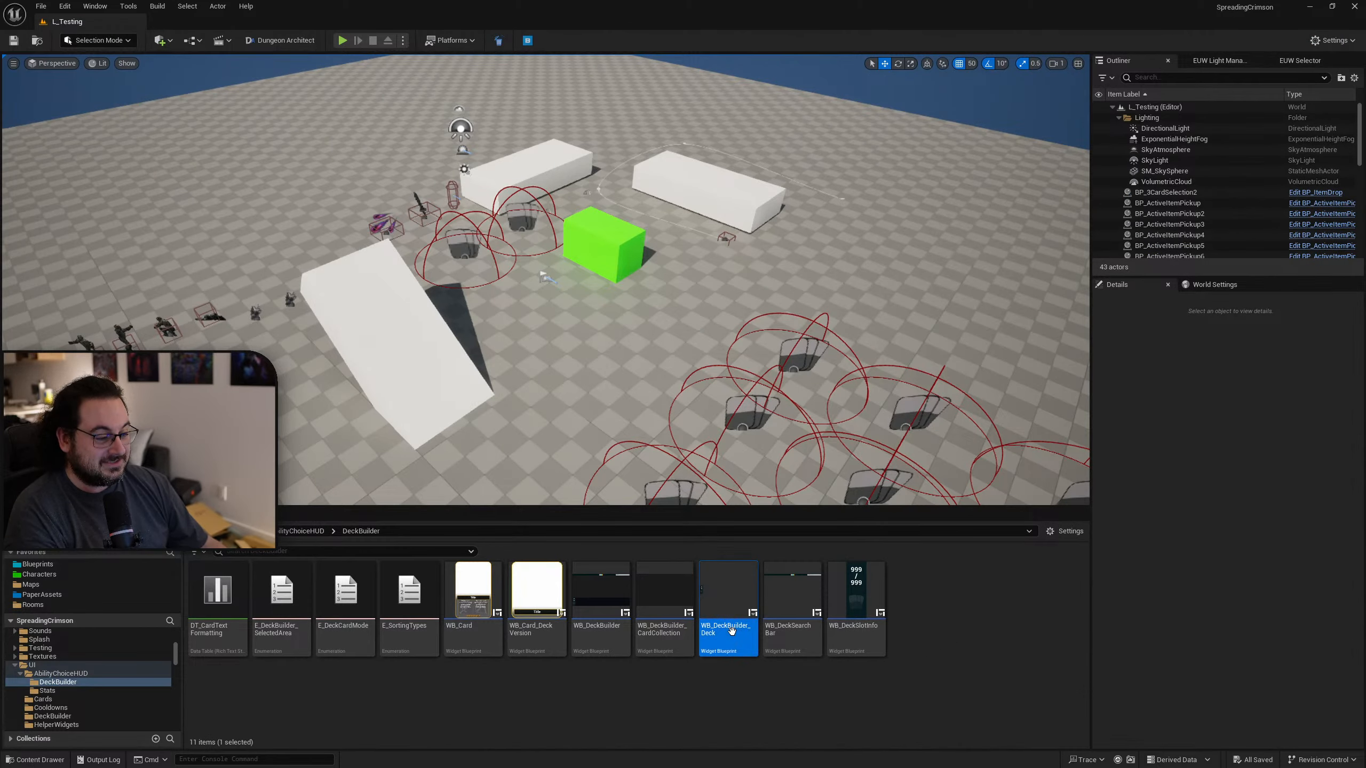
pyautogui.hotkey('ctrl', 'd')
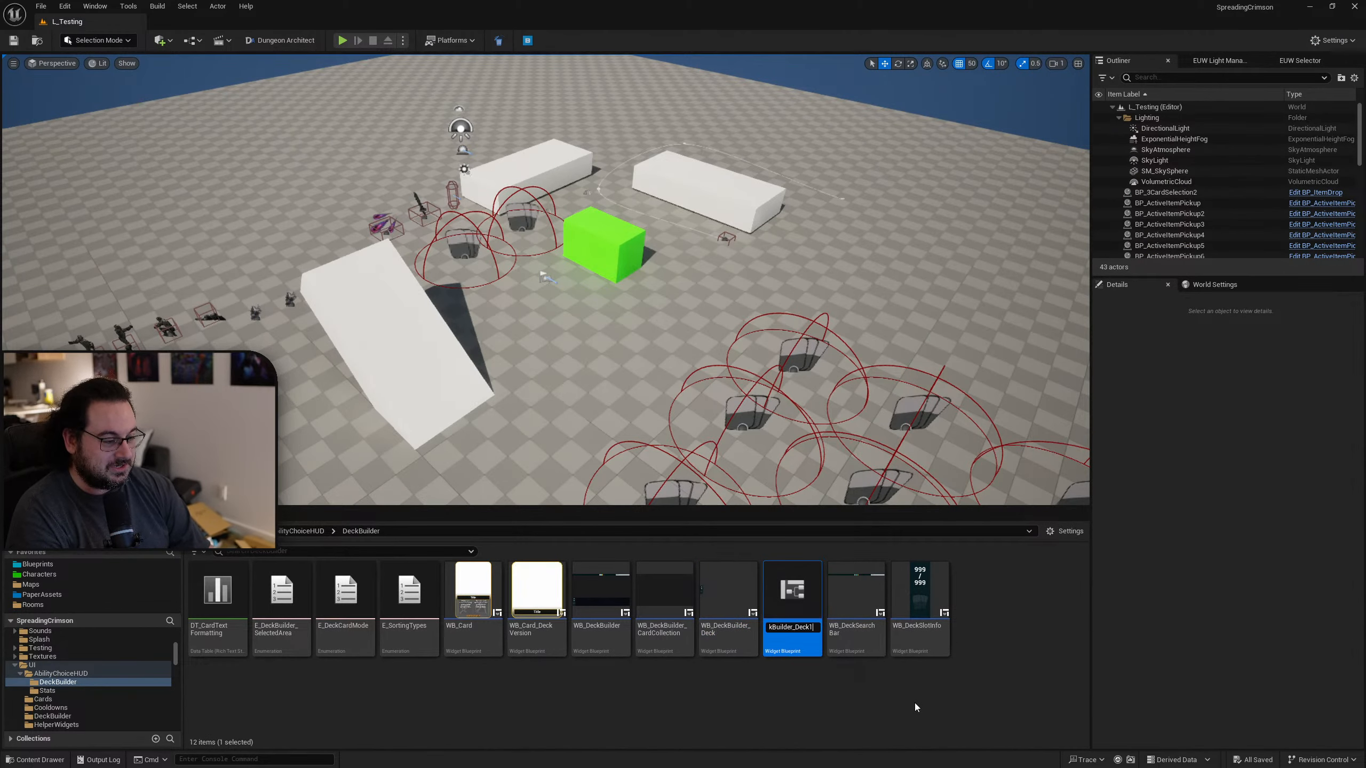
pyautogui.press('BackSpace')
pyautogui.press('Home')
pyautogui.write('C')
pyautogui.press('Return')
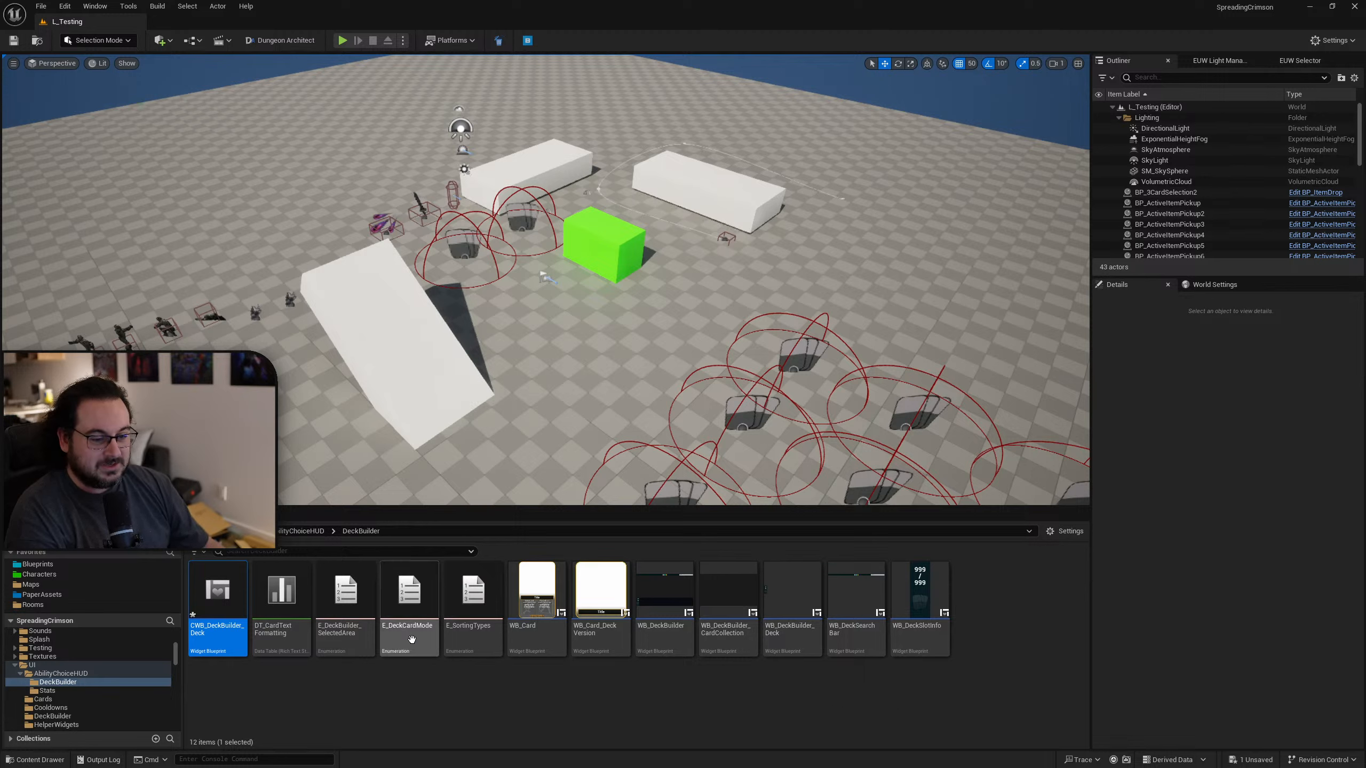
# Step: Move CWB_DeckBuilder_Deck into the DeckBuilder folder directly under UI and display that folder's contents
pyautogui.scroll(2, 105, 668)
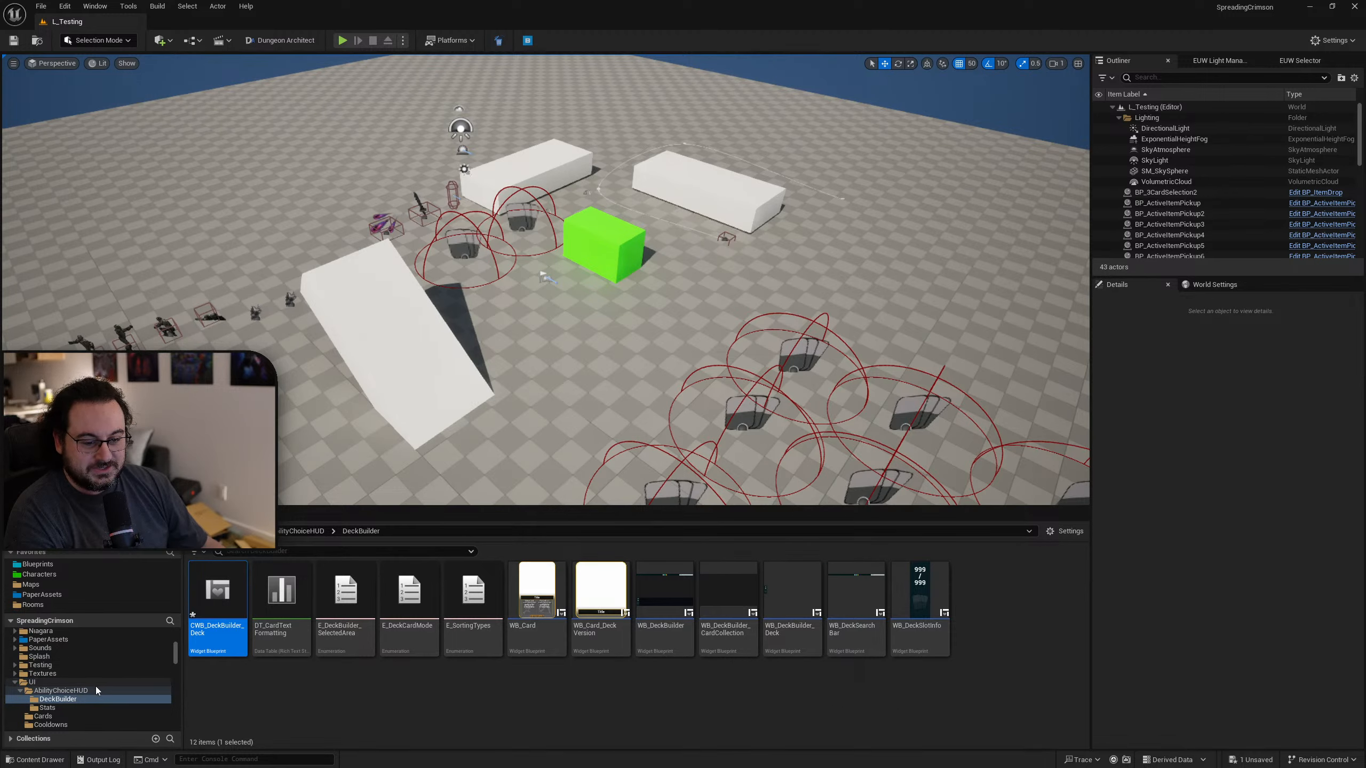
pyautogui.scroll(-2, 96, 684)
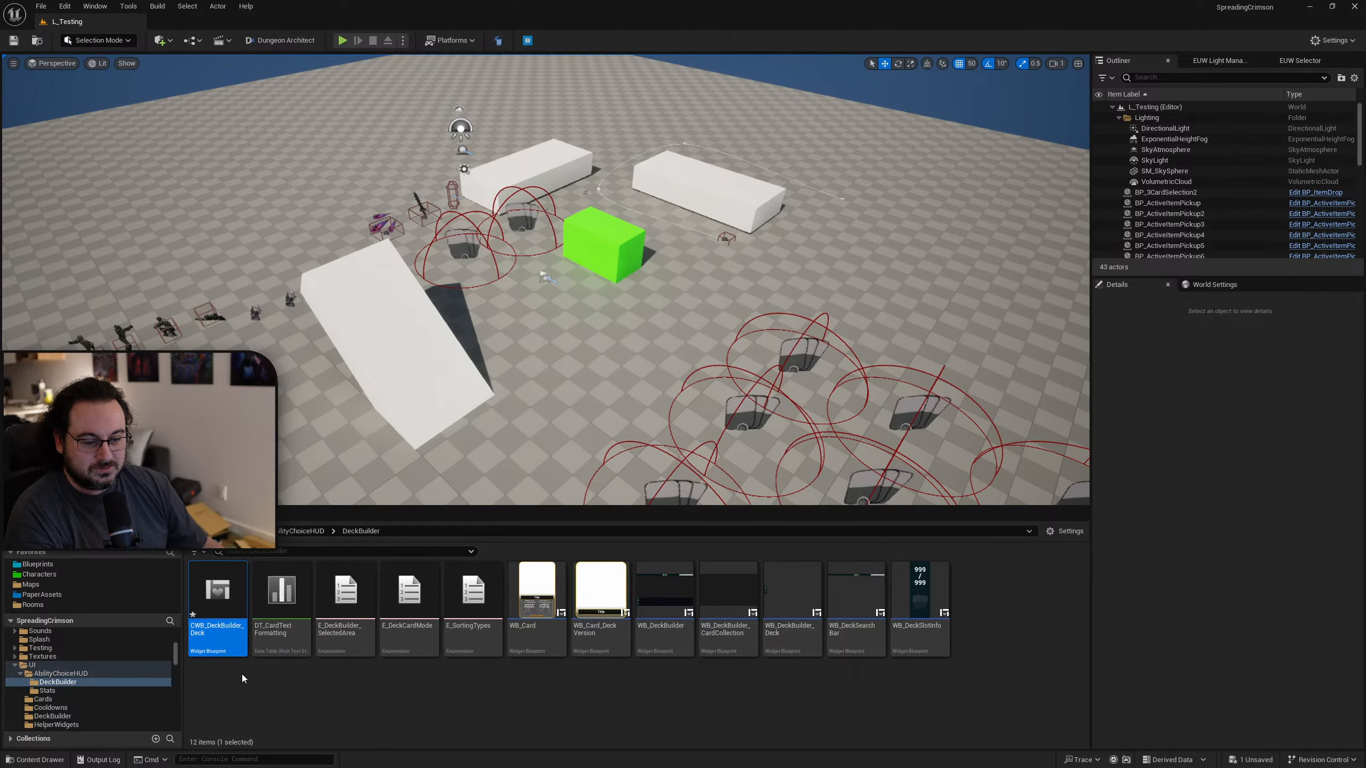
pyautogui.scroll(-4, 86, 693)
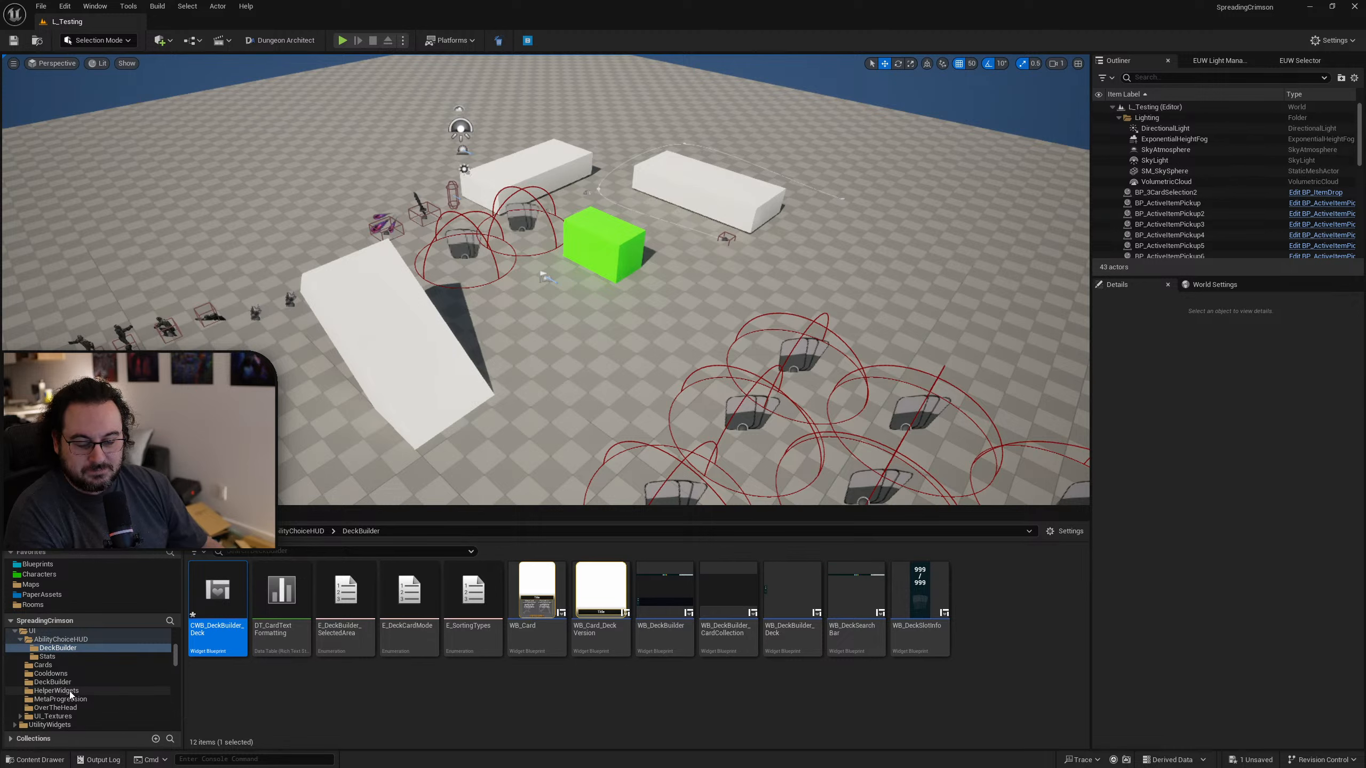
pyautogui.moveTo(218, 594); pyautogui.dragTo(59, 683)
pyautogui.click(100, 709)
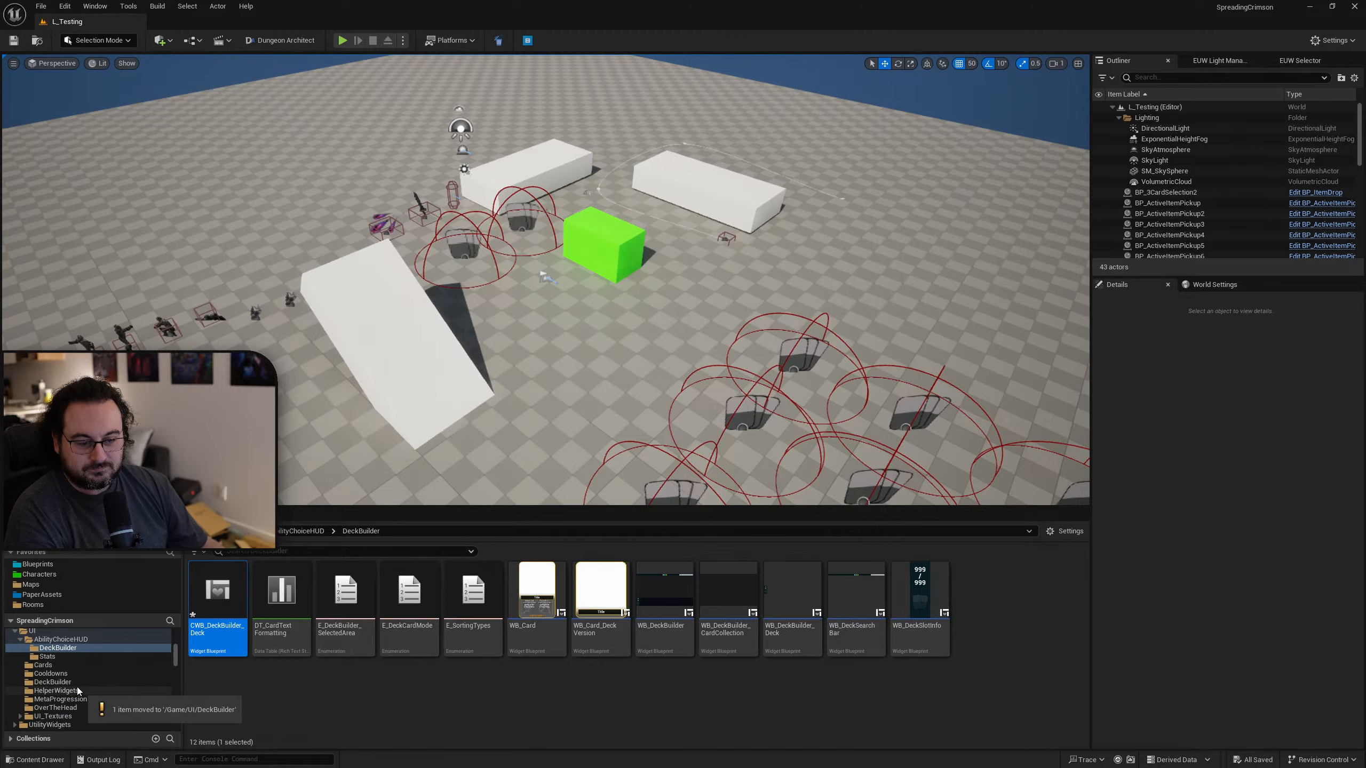
pyautogui.click(75, 683)
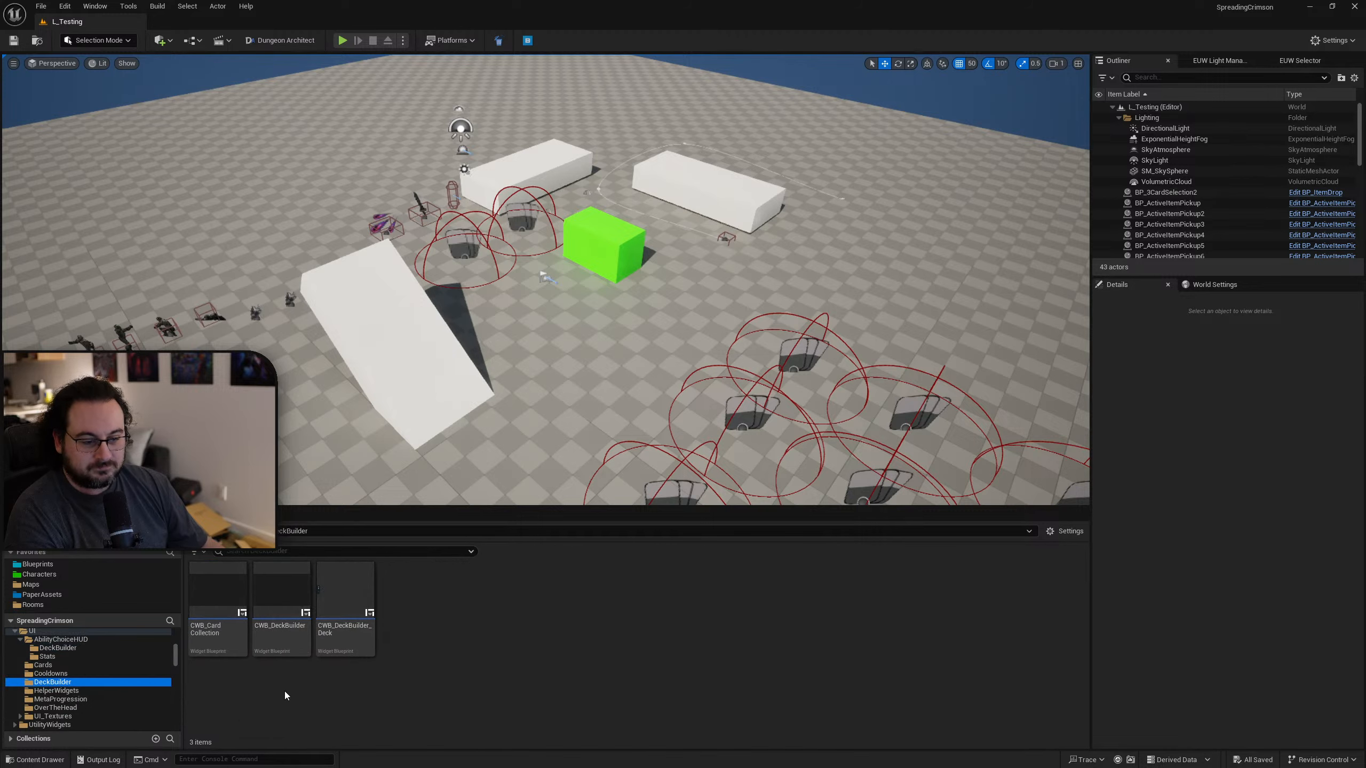
# Step: Open the CWB_DeckBuilder_Deck widget from the UI/DeckBuilder folder and display its event graph
pyautogui.click(284, 650)
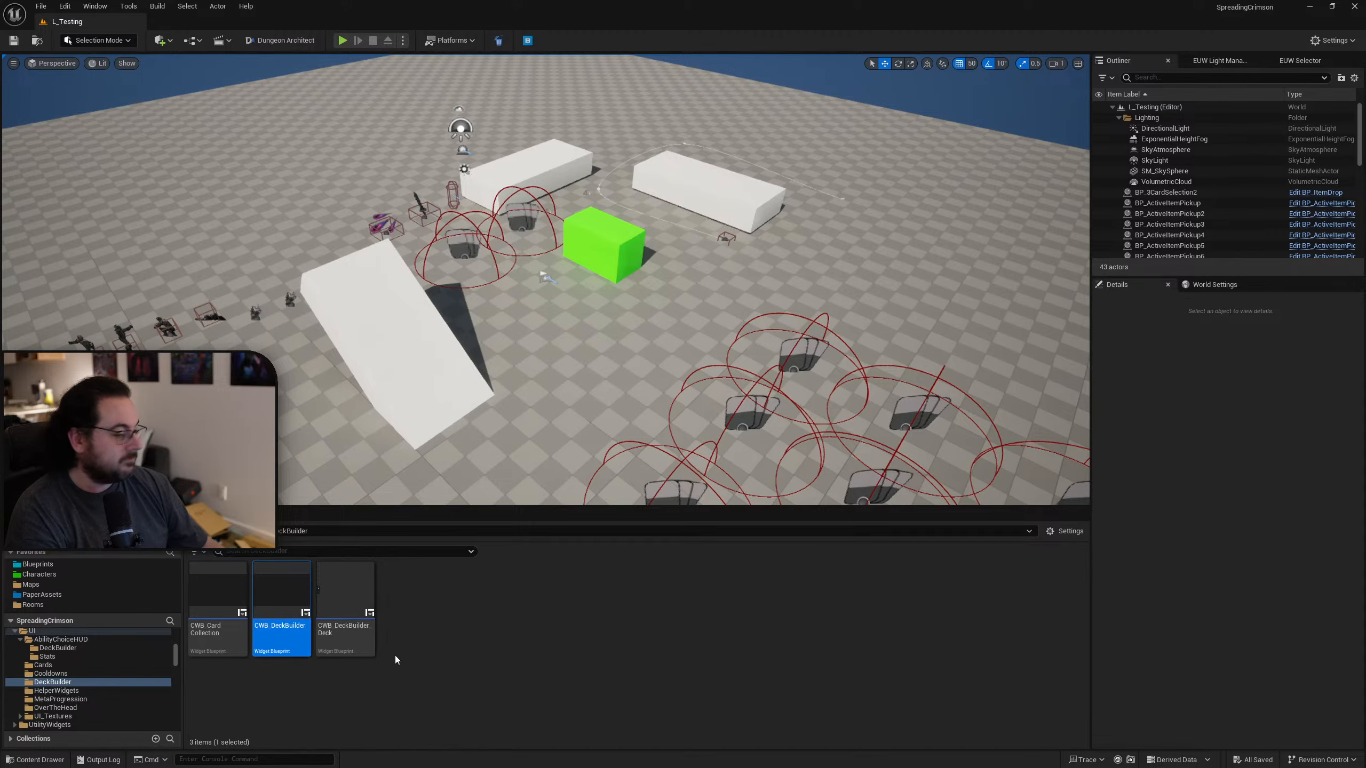
pyautogui.click(347, 643)
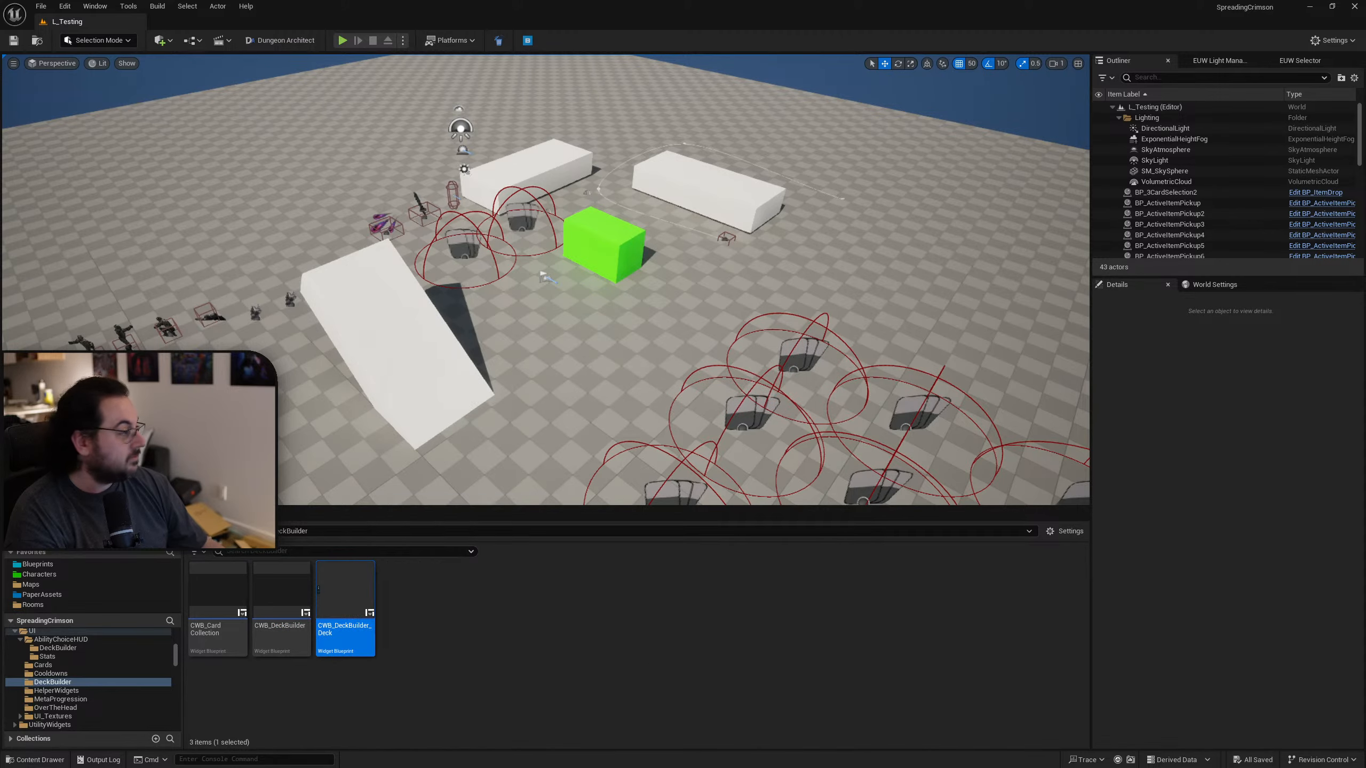
pyautogui.doubleClick(318, 588)
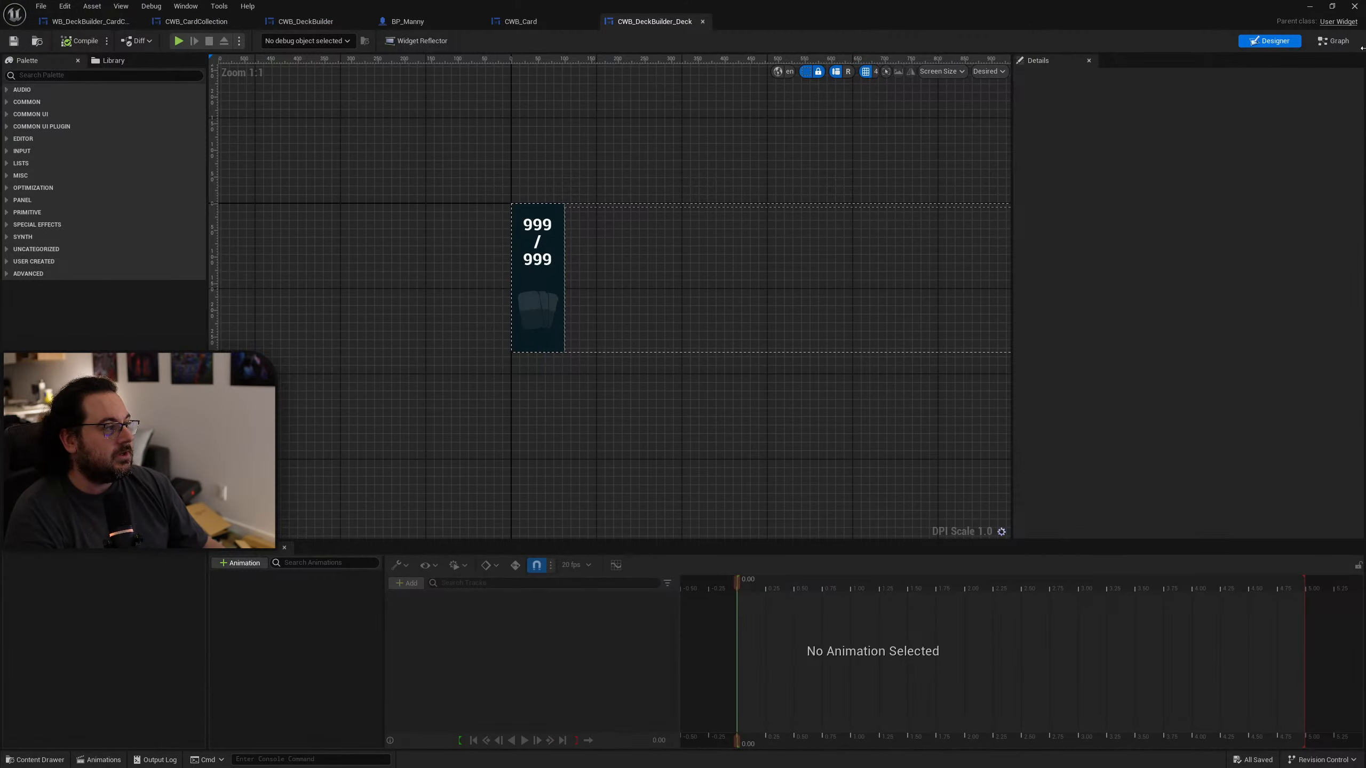
pyautogui.click(1333, 41)
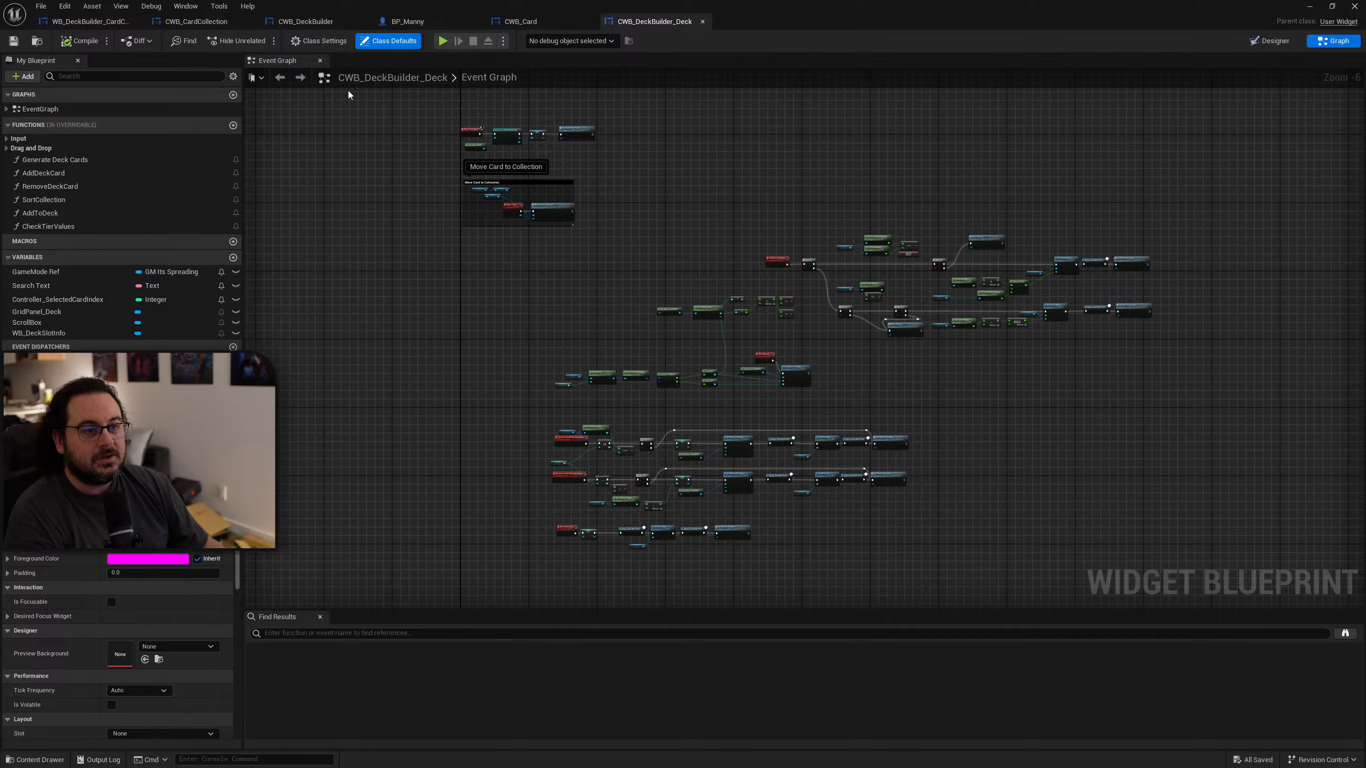
# Step: Delete all event graph nodes except the Event Construct chain and the Move Card to Collection section
pyautogui.scroll(5, 788, 256)
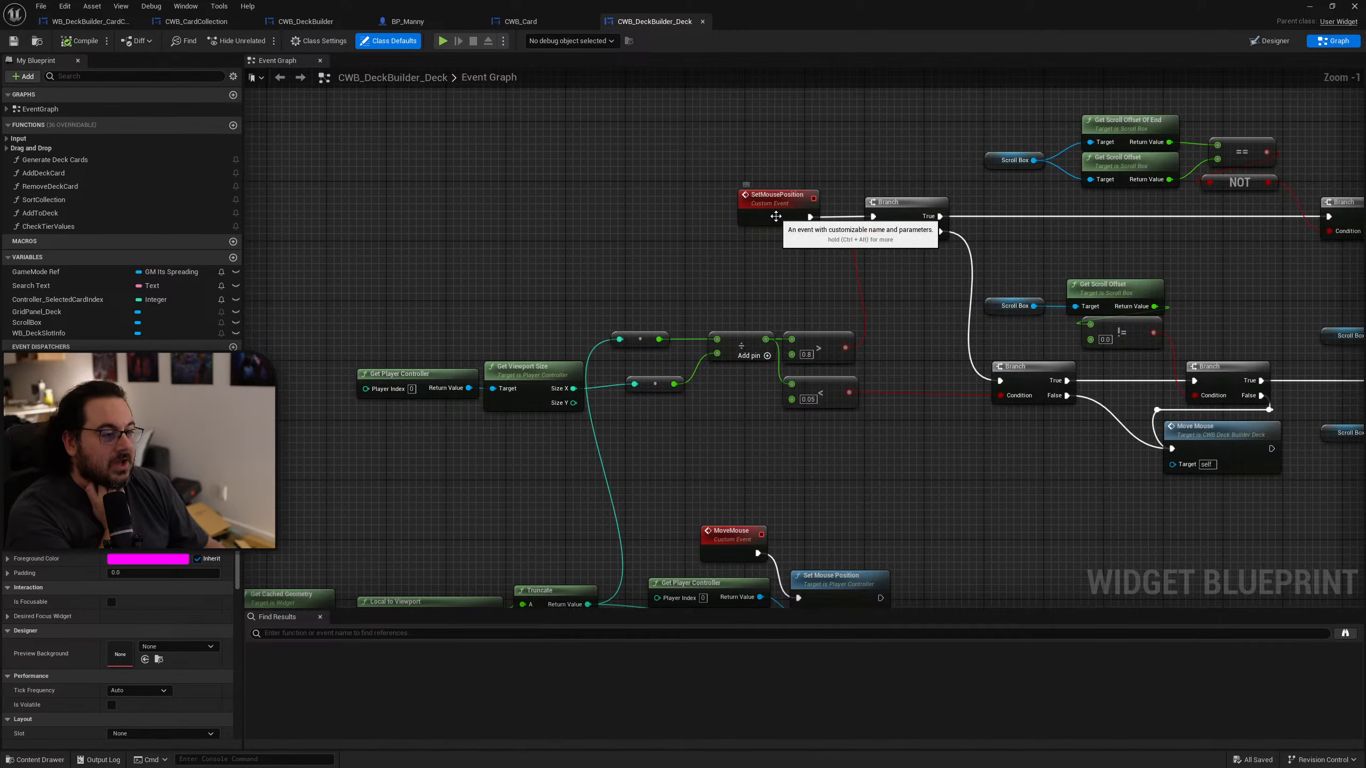
pyautogui.scroll(-8, 785, 226)
pyautogui.moveTo(1160, 152); pyautogui.dragTo(736, 473)
pyautogui.press('Delete')
pyautogui.moveTo(968, 503); pyautogui.dragTo(445, 241)
pyautogui.press('Delete')
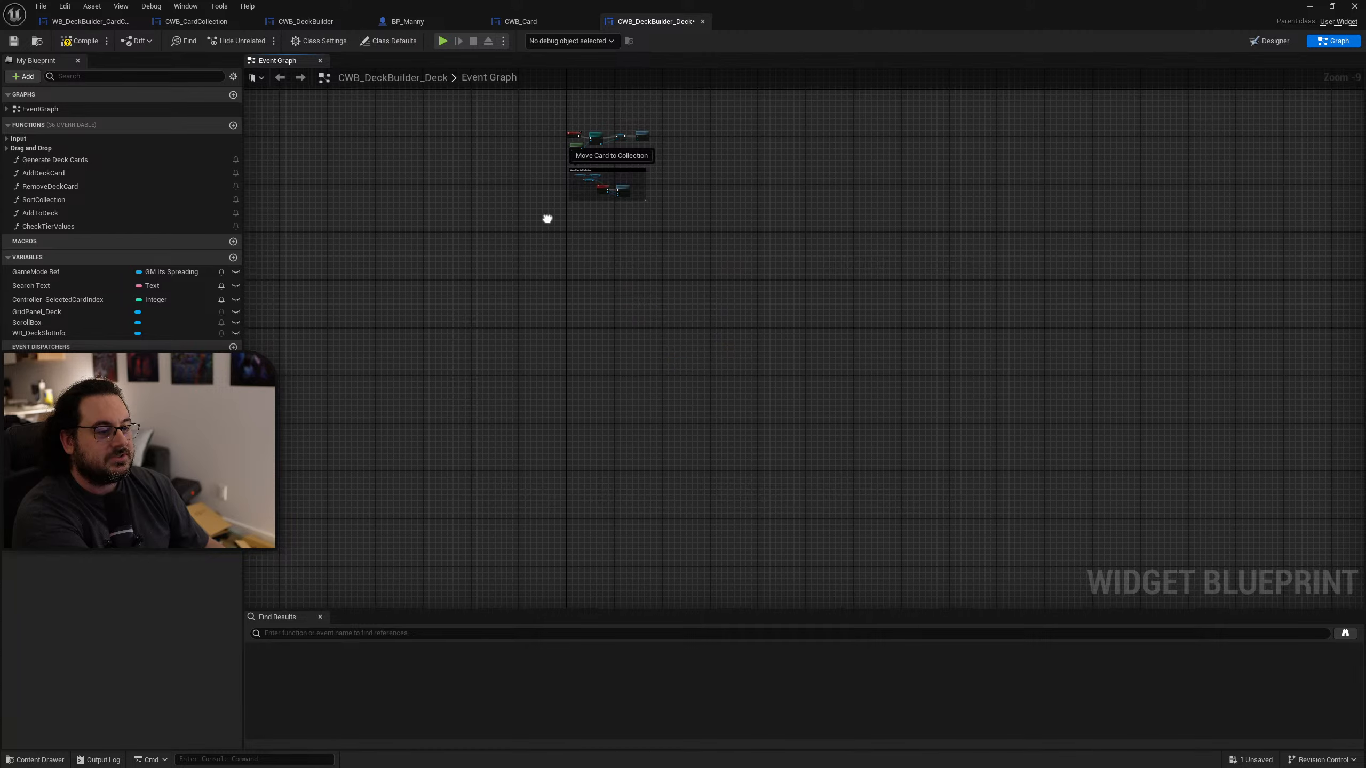
# Step: Delete the unused variables from the CWB_DeckBuilder_Deck blueprint
pyautogui.press('Home')
pyautogui.click(64, 6)
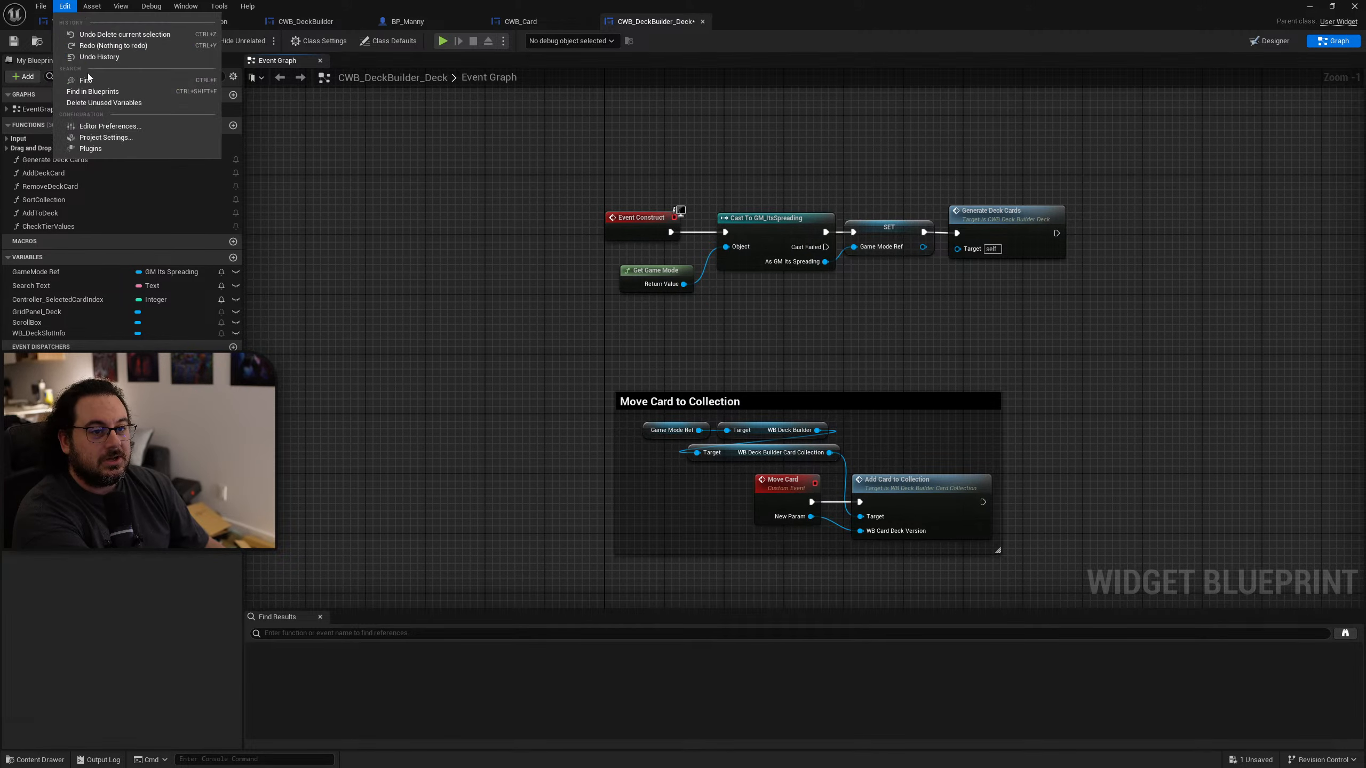
pyautogui.click(107, 106)
pyautogui.click(788, 431)
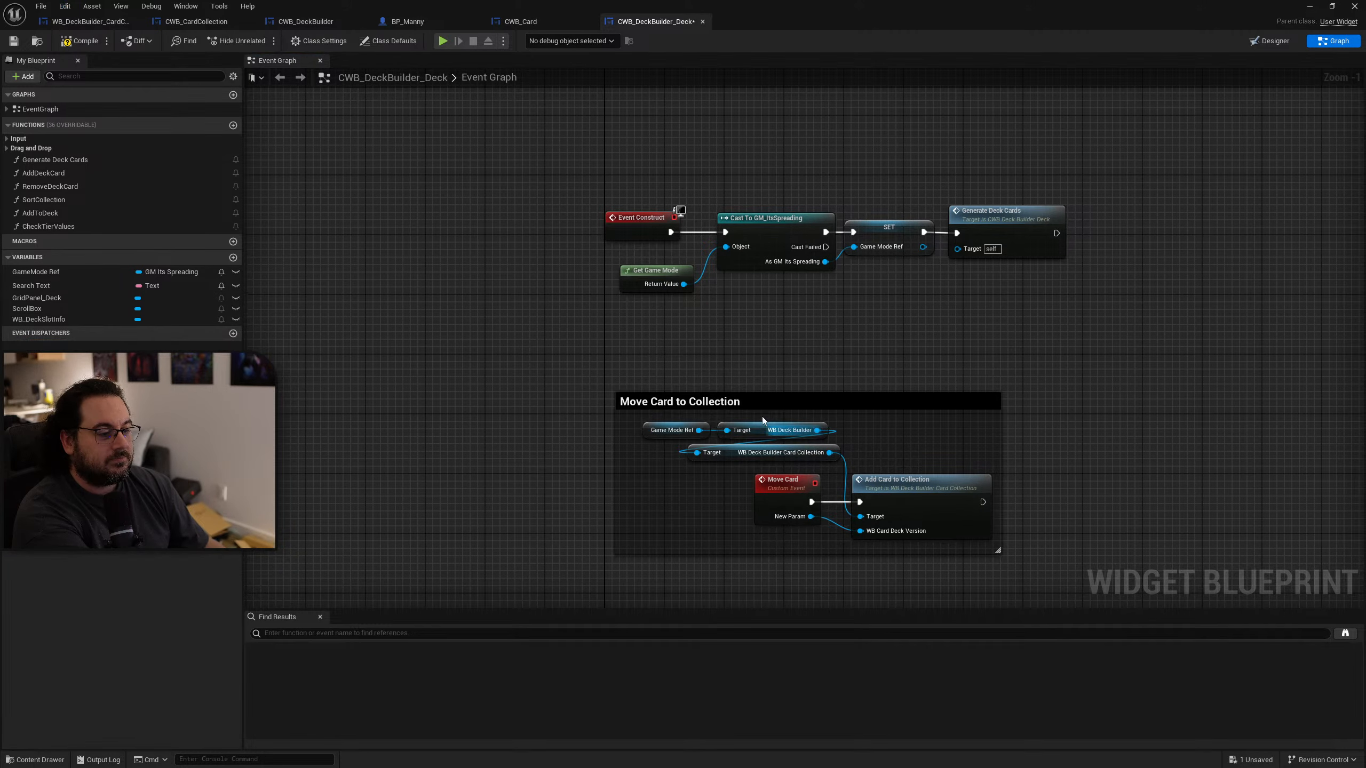
# Step: Compile CWB_DeckBuilder_Deck, change its parent class to Common User Widget, and save it
pyautogui.moveTo(829, 353); pyautogui.dragTo(784, 258, button='right')
pyautogui.click(102, 41)
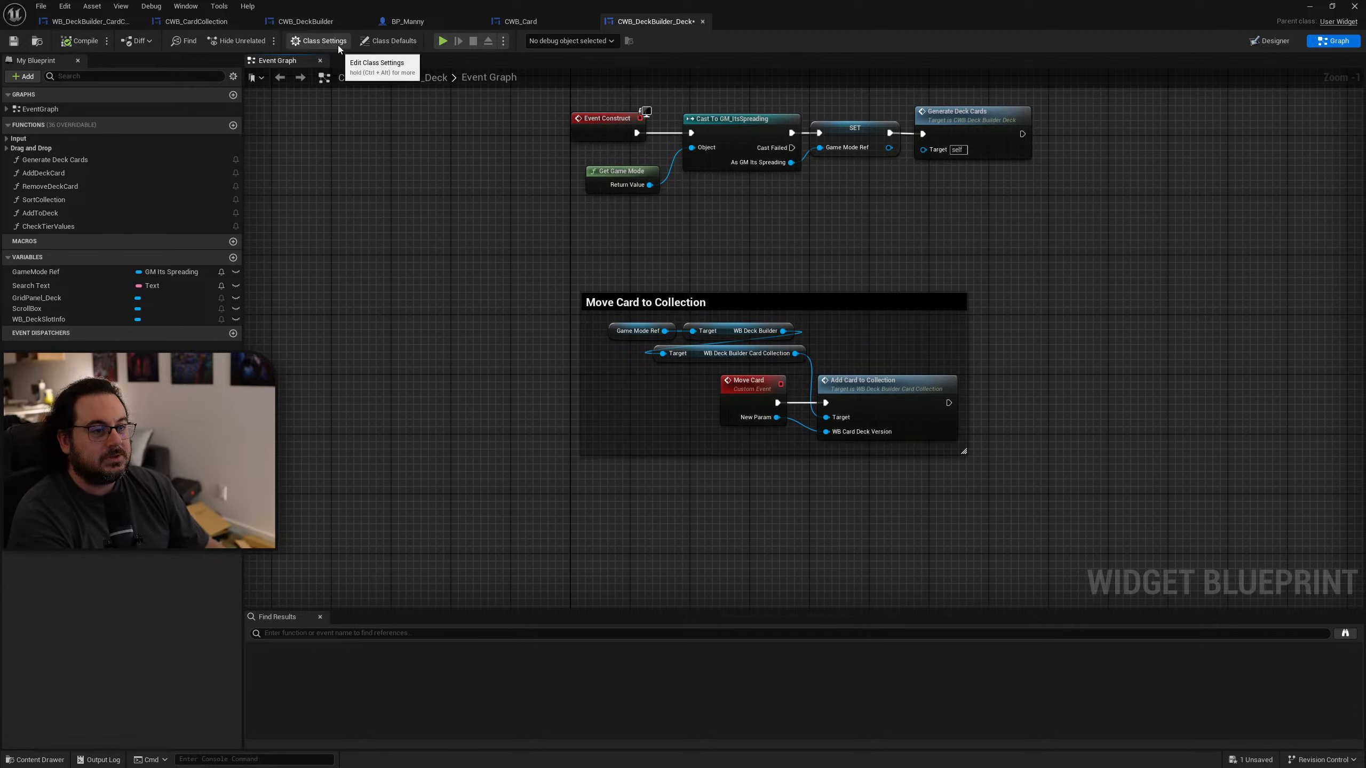
pyautogui.click(320, 41)
pyautogui.click(141, 457)
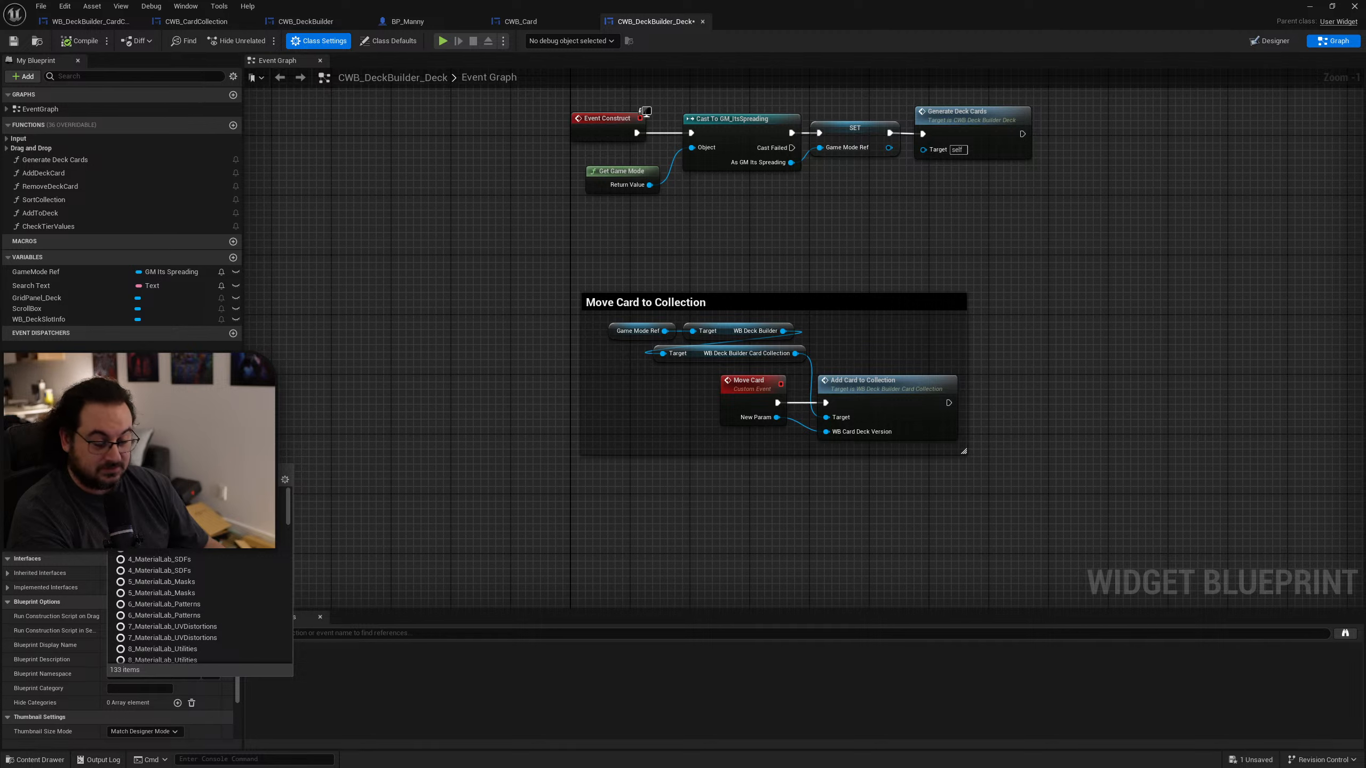
pyautogui.write('common')
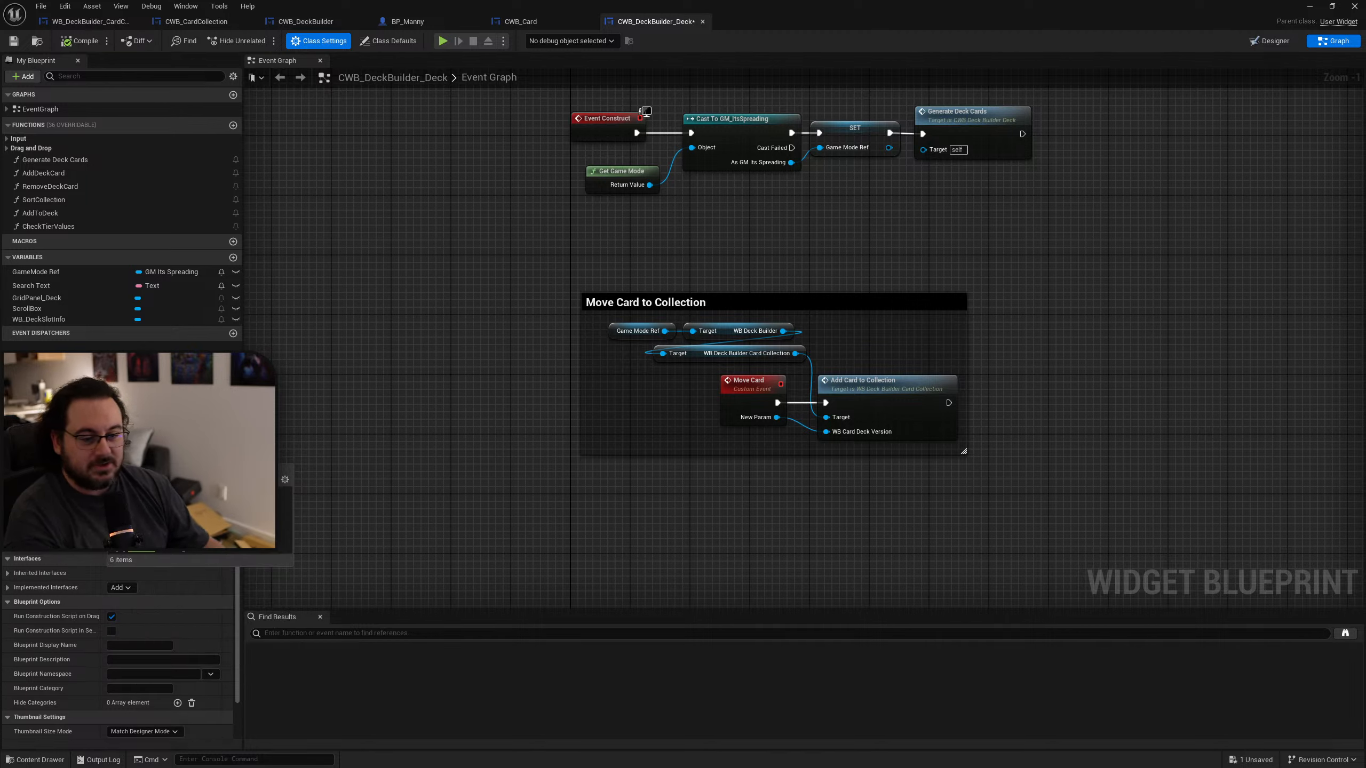
pyautogui.click(183, 553)
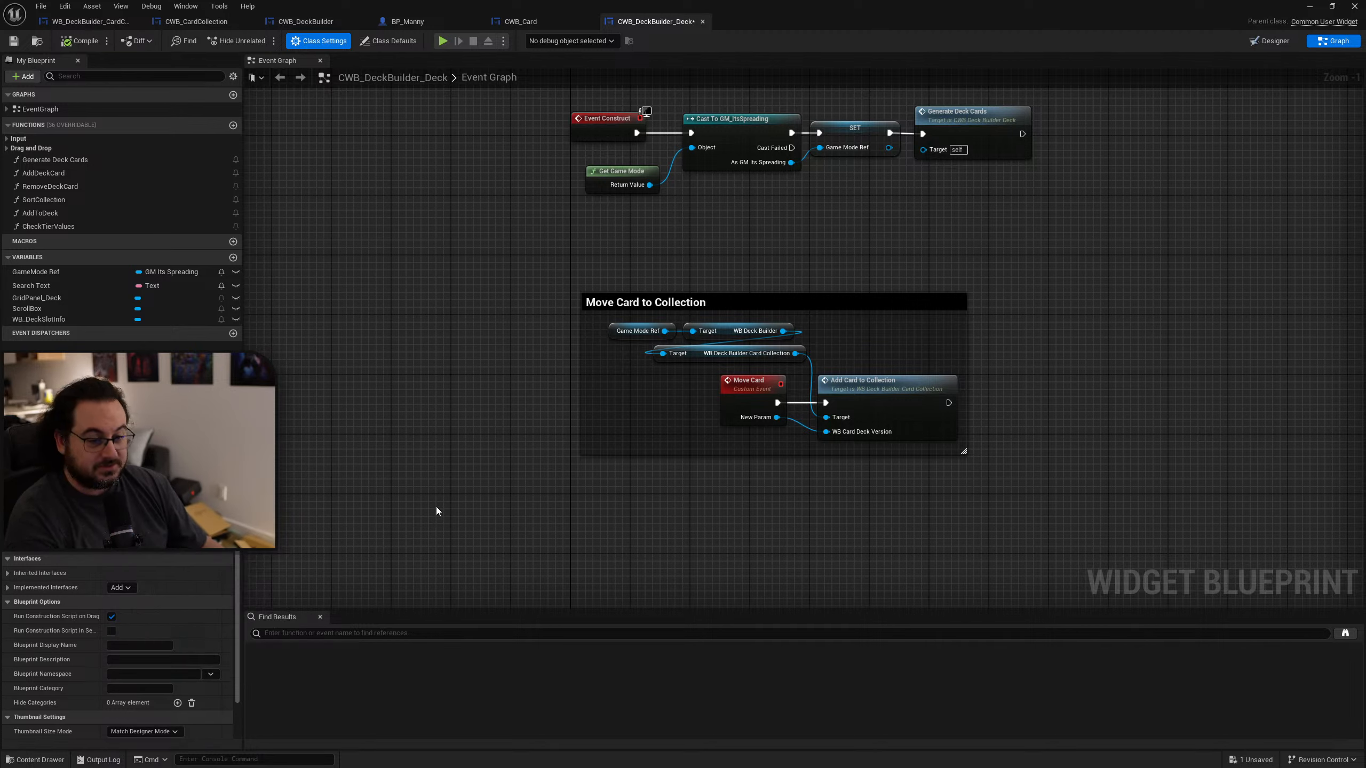
pyautogui.click(13, 41)
# Step: Show the CWB_DeckBuilder_Deck layout and wrap its main horizontal box with an Overlay
pyautogui.click(1253, 40)
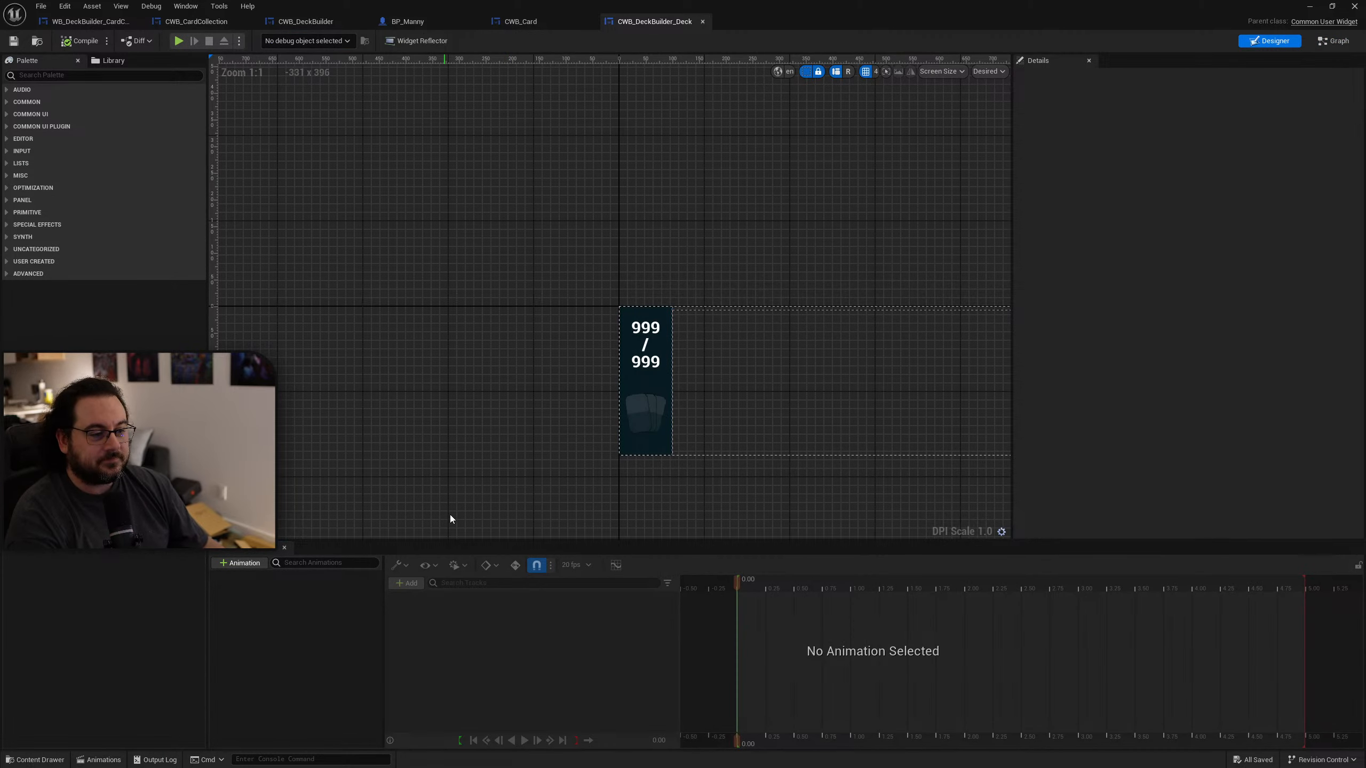
pyautogui.scroll(5, 640, 378)
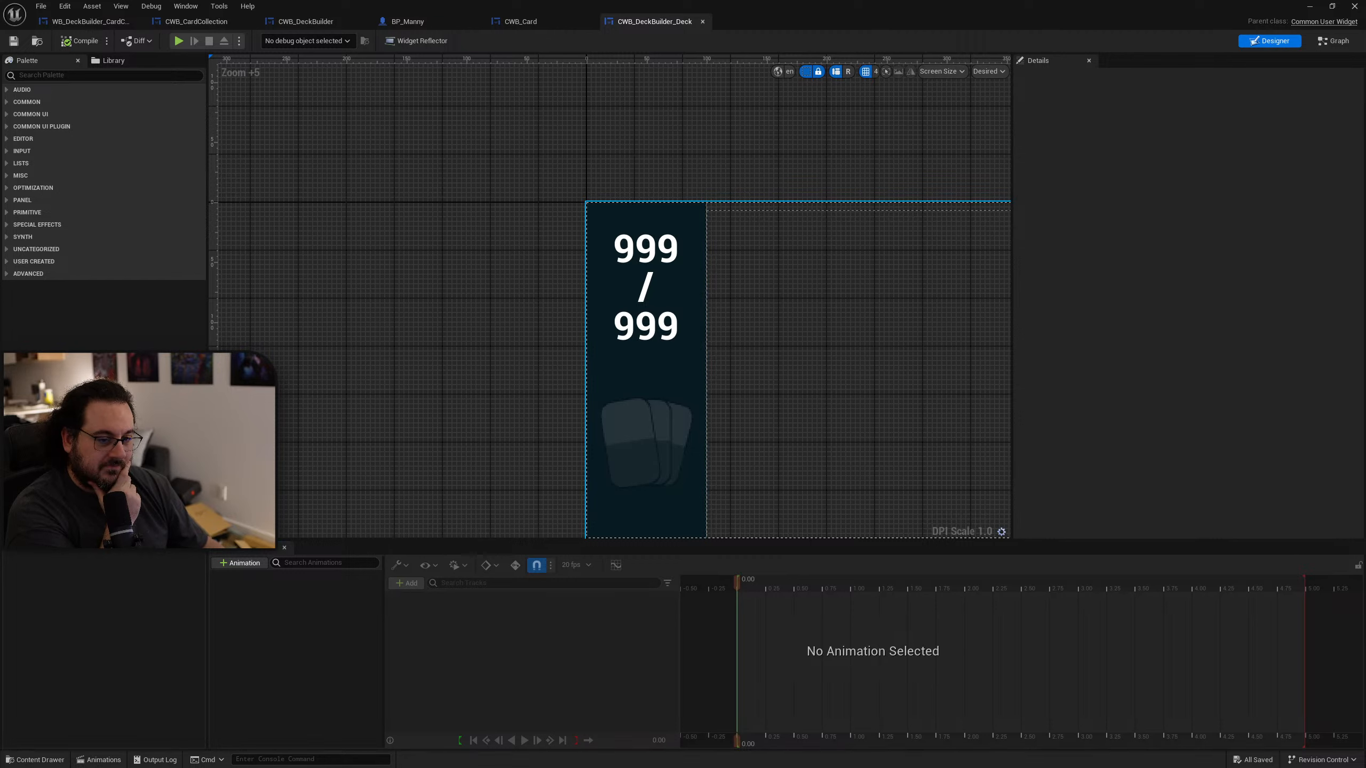
pyautogui.click(54, 392)
pyautogui.click(54, 404)
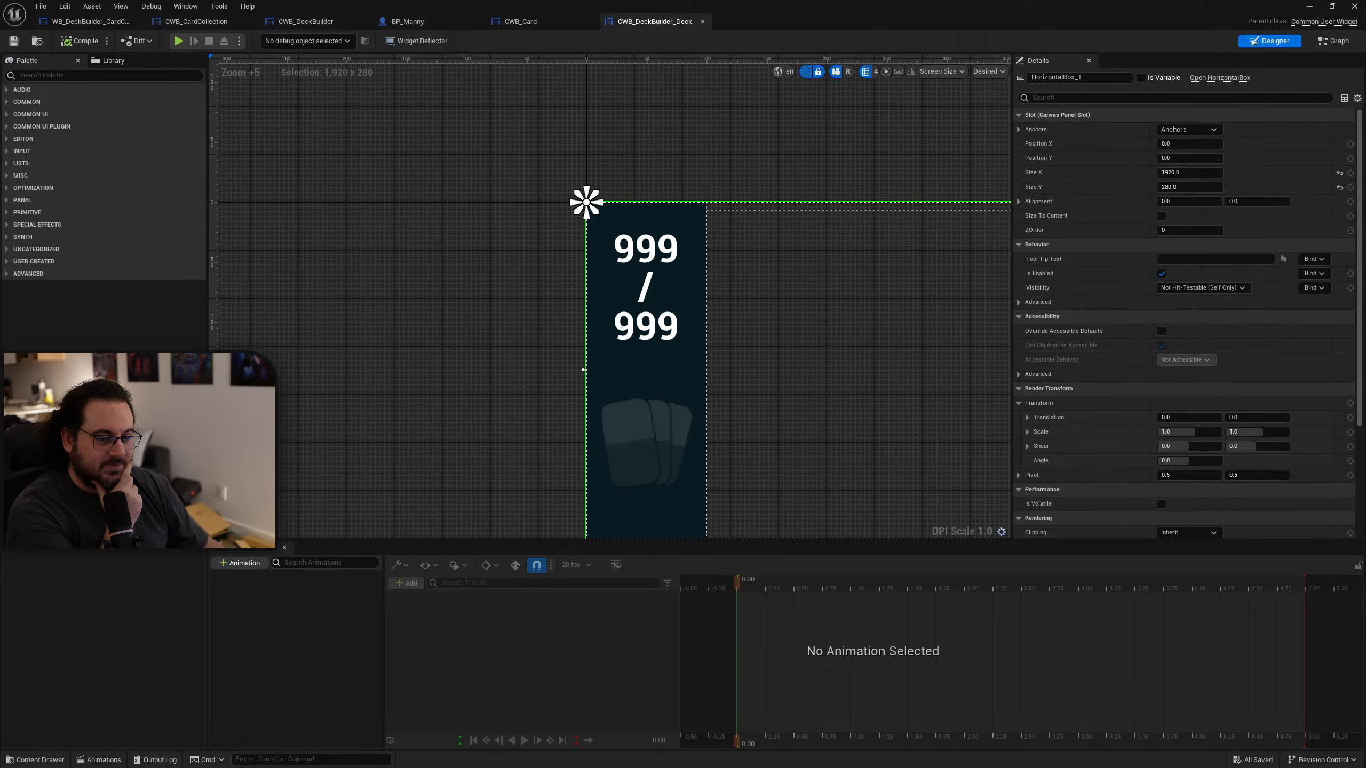
pyautogui.click(58, 466)
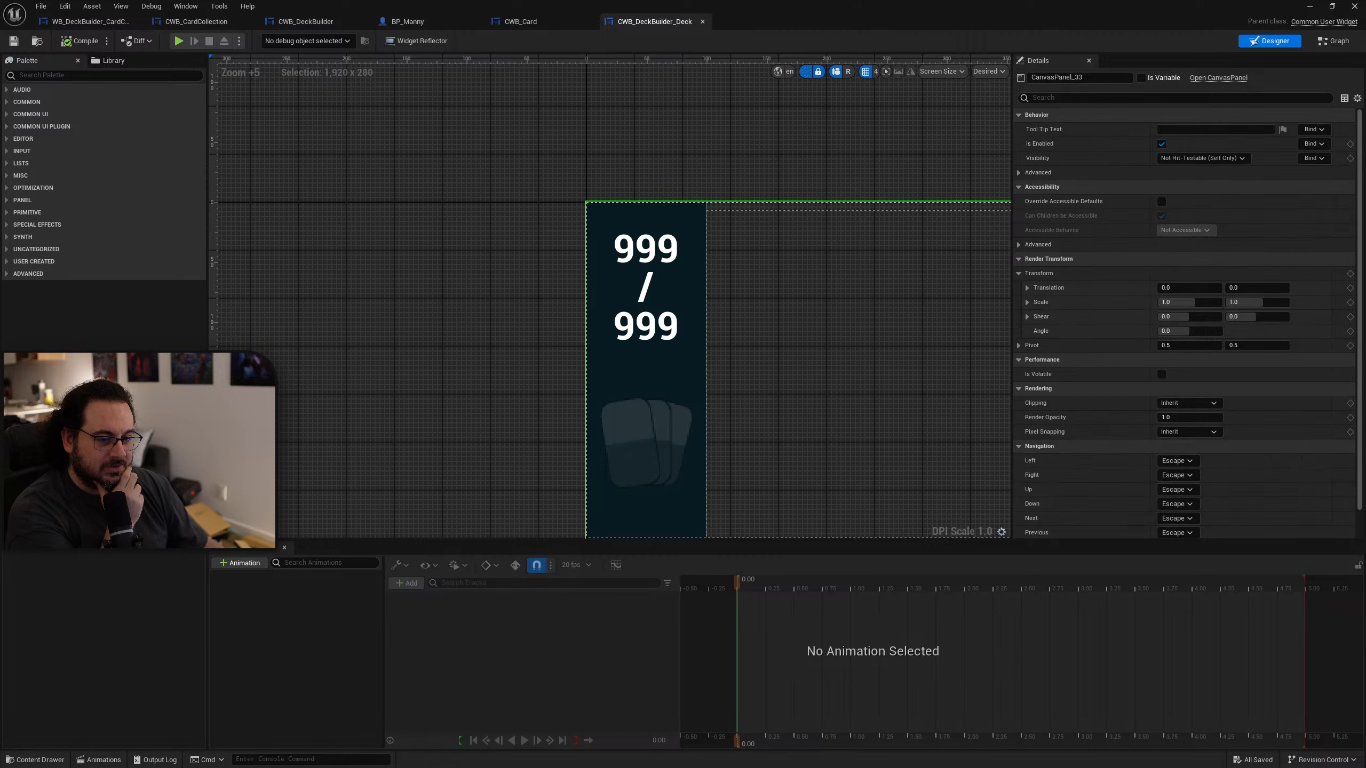
pyautogui.rightClick(58, 477)
pyautogui.moveTo(134, 568)
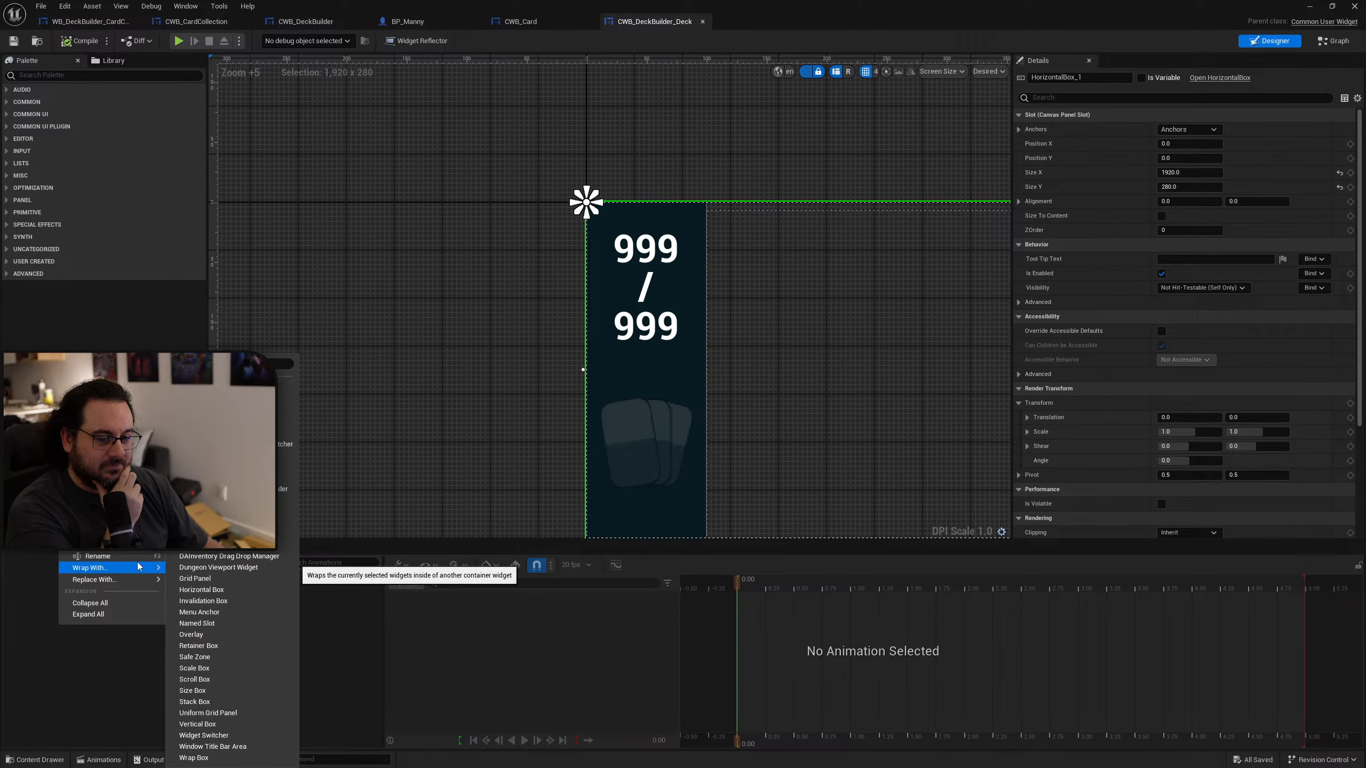
pyautogui.click(221, 634)
pyautogui.click(58, 478)
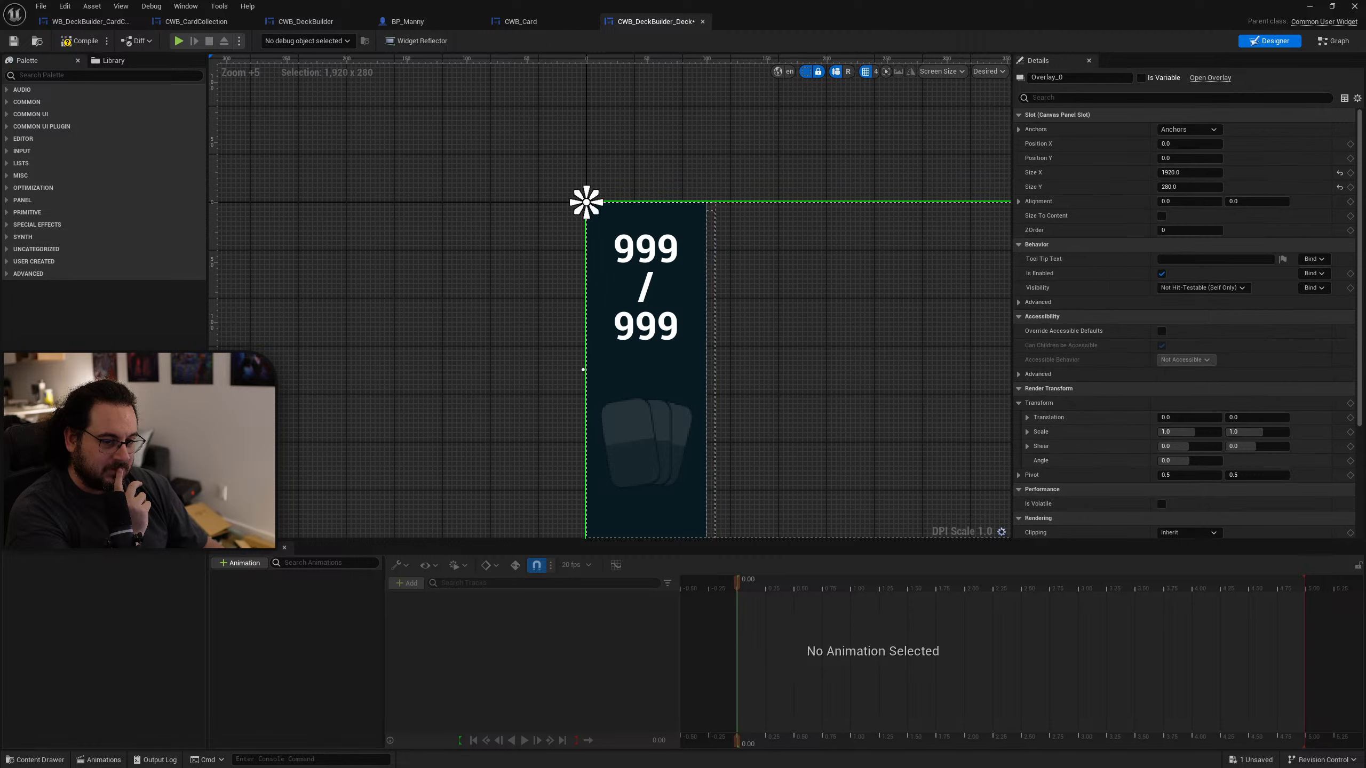
# Step: Replace the root canvas panel of CWB_DeckBuilder_Deck with its child overlay
pyautogui.click(59, 466)
pyautogui.rightClick(51, 467)
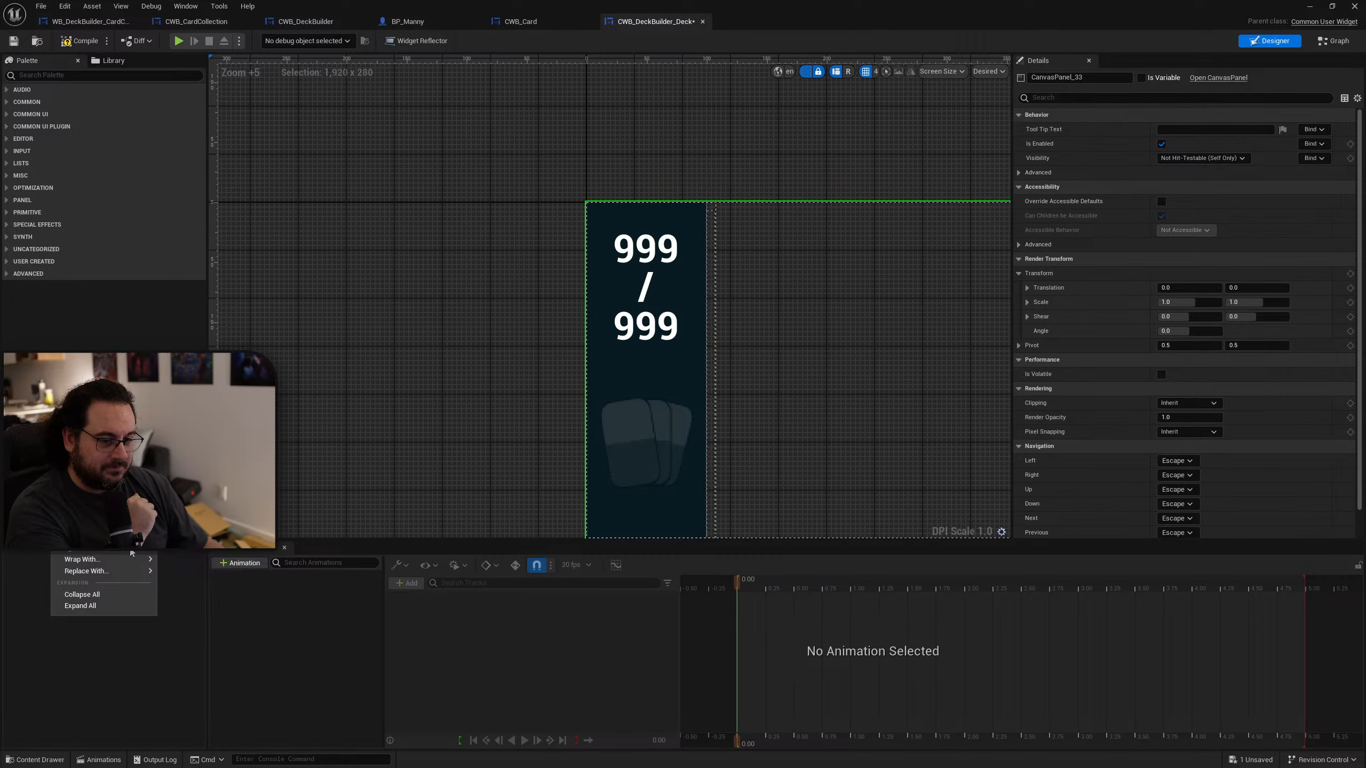
pyautogui.moveTo(130, 573)
pyautogui.click(206, 571)
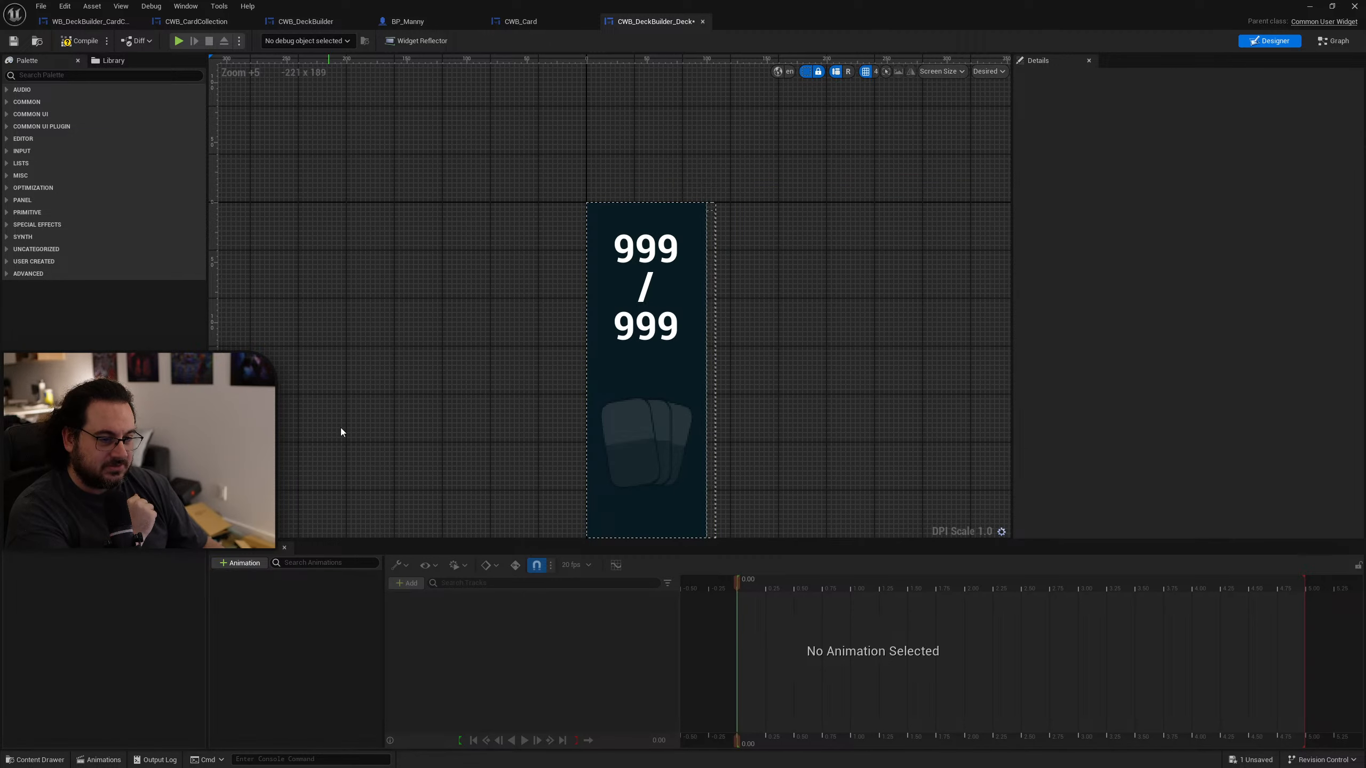
# Step: Set the horizontal box's horizontal alignment within the overlay to fill and compile the widget
pyautogui.scroll(-2, 598, 333)
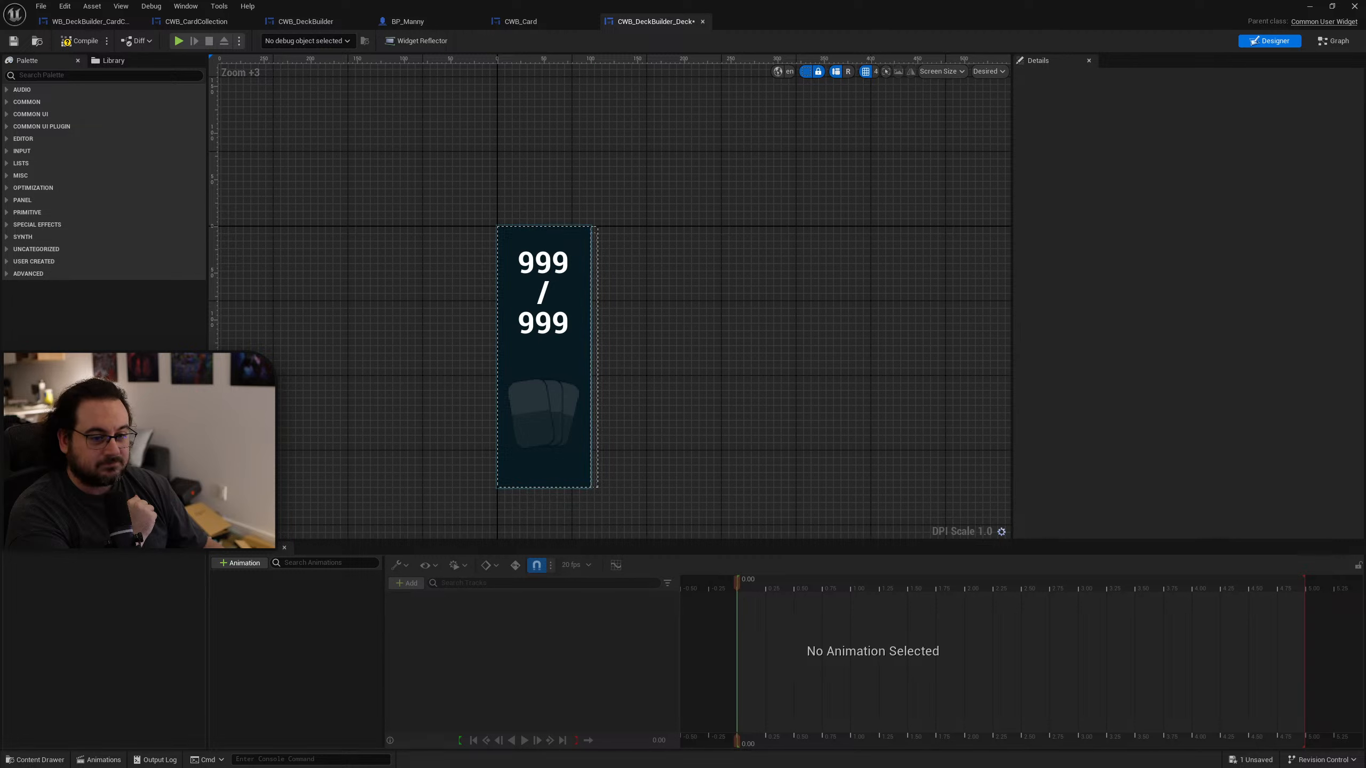
pyautogui.click(597, 334)
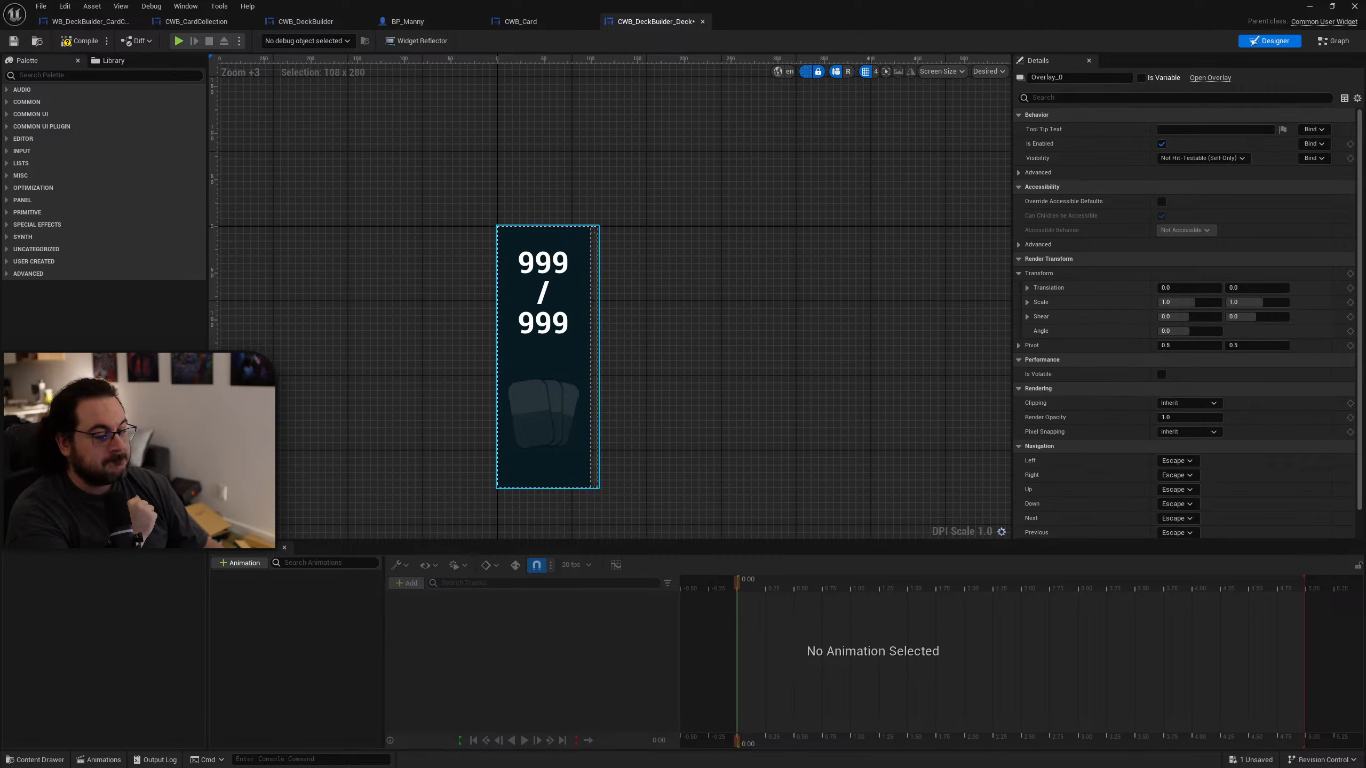
pyautogui.click(54, 410)
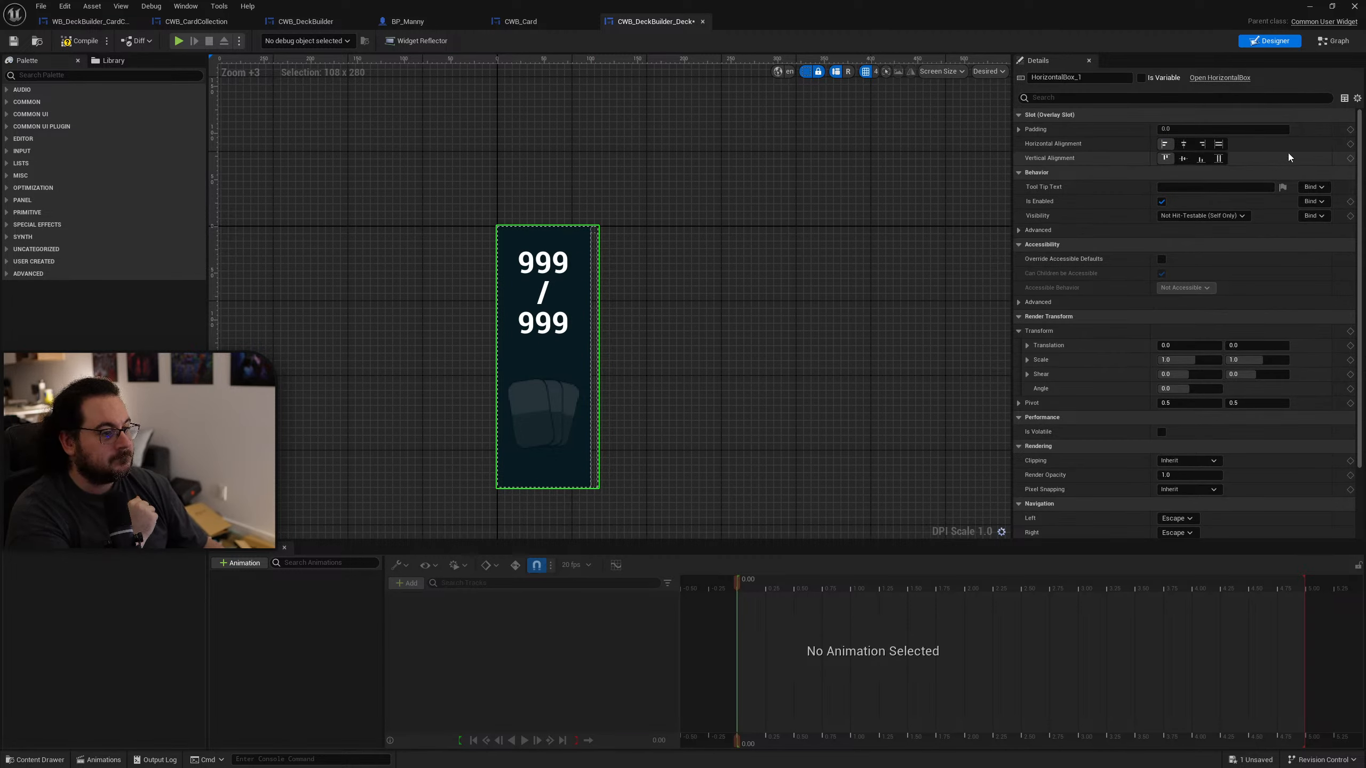
pyautogui.click(1220, 144)
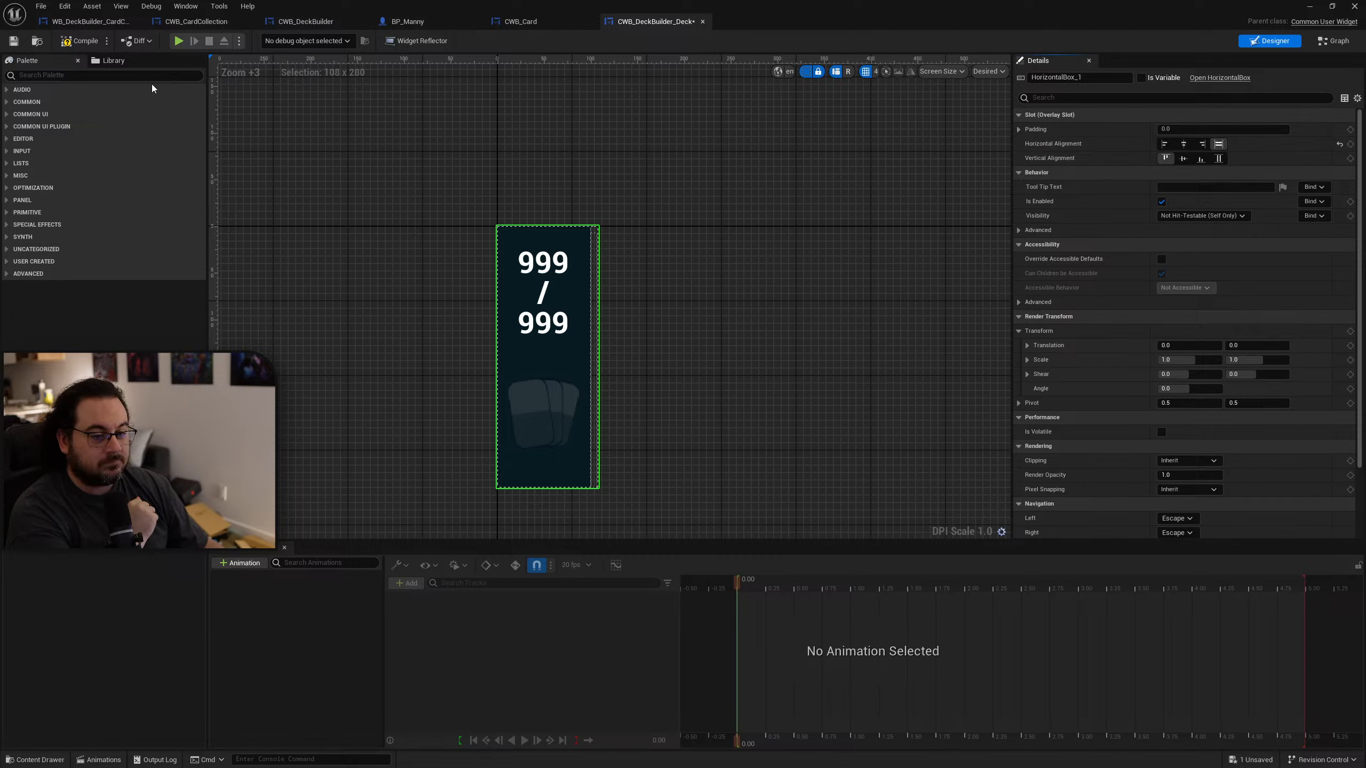
pyautogui.click(79, 42)
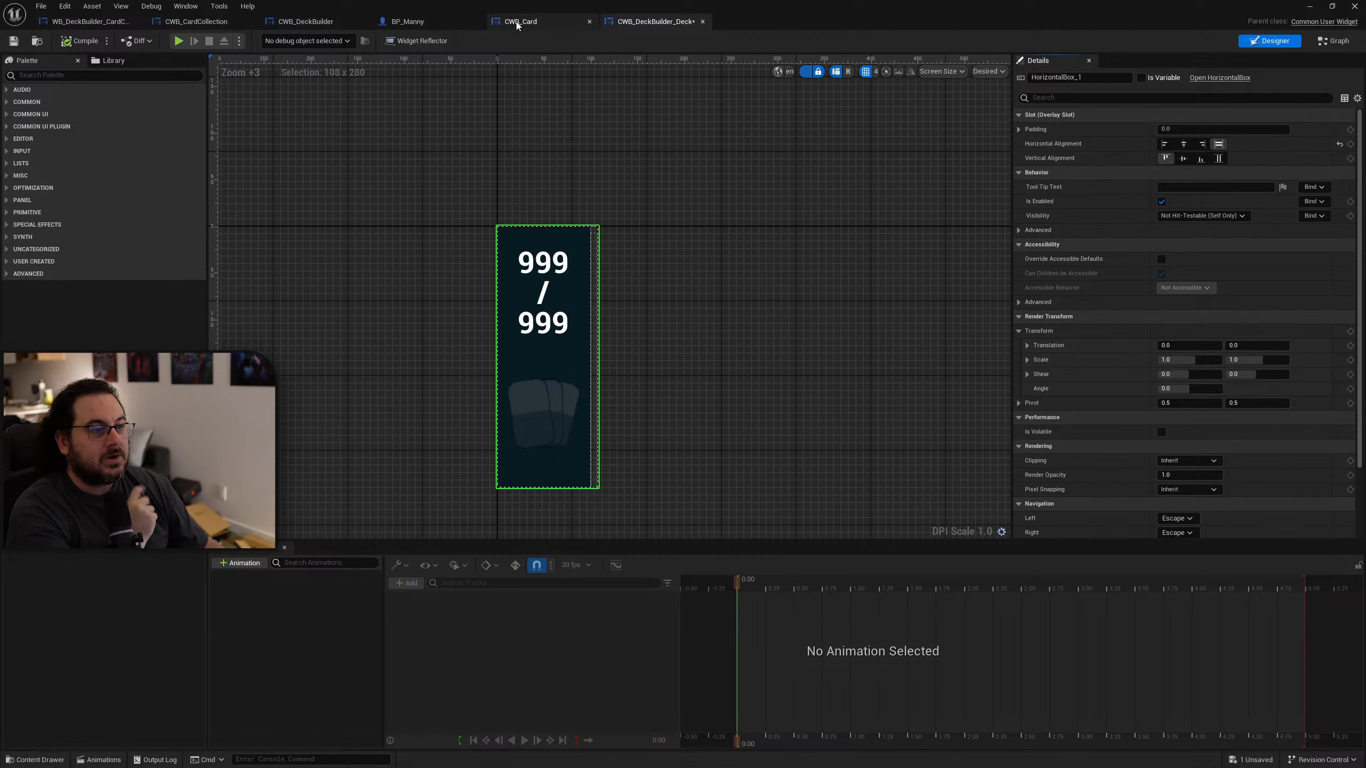
# Step: Find the CWB Deck Builder Deck widget by searching for CWB, add it to the CWB_DeckBuilder layout, and inspect its placement
pyautogui.click(330, 24)
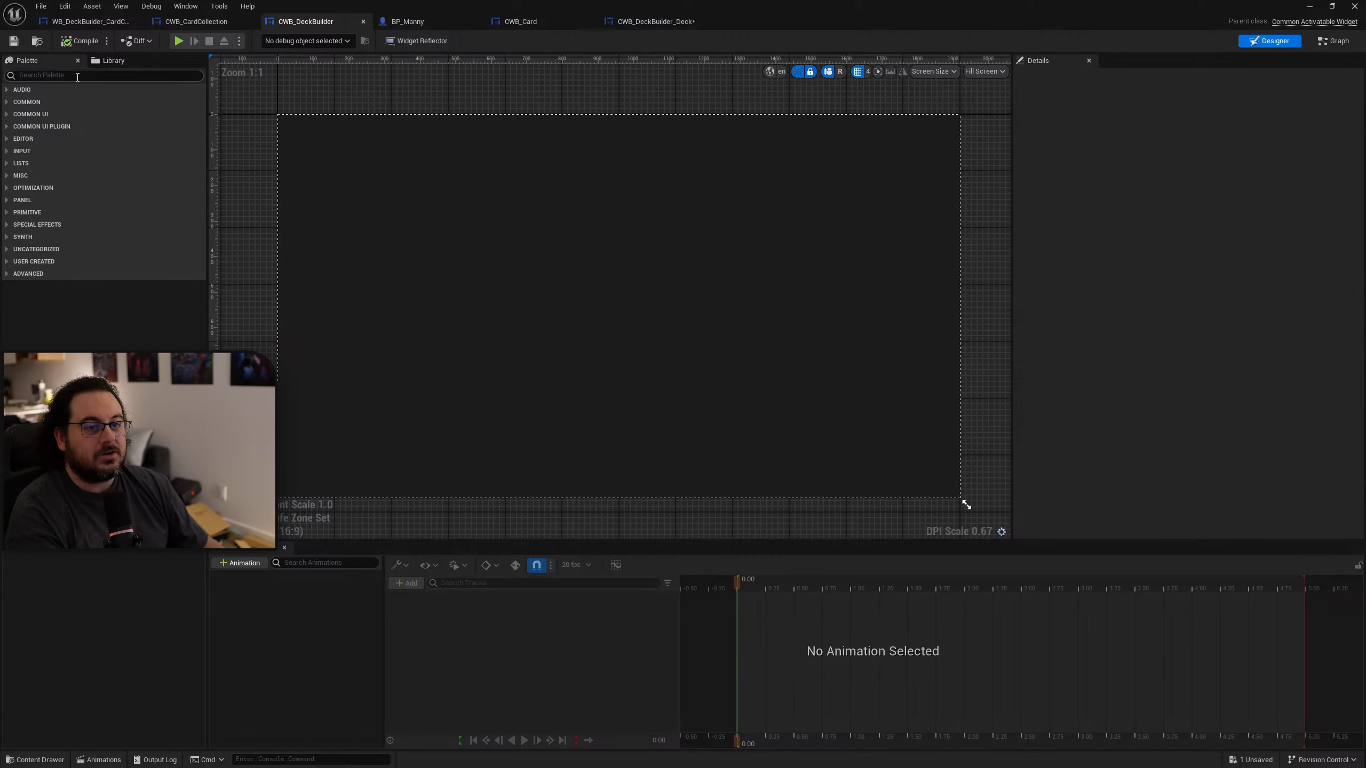
pyautogui.write('CWB')
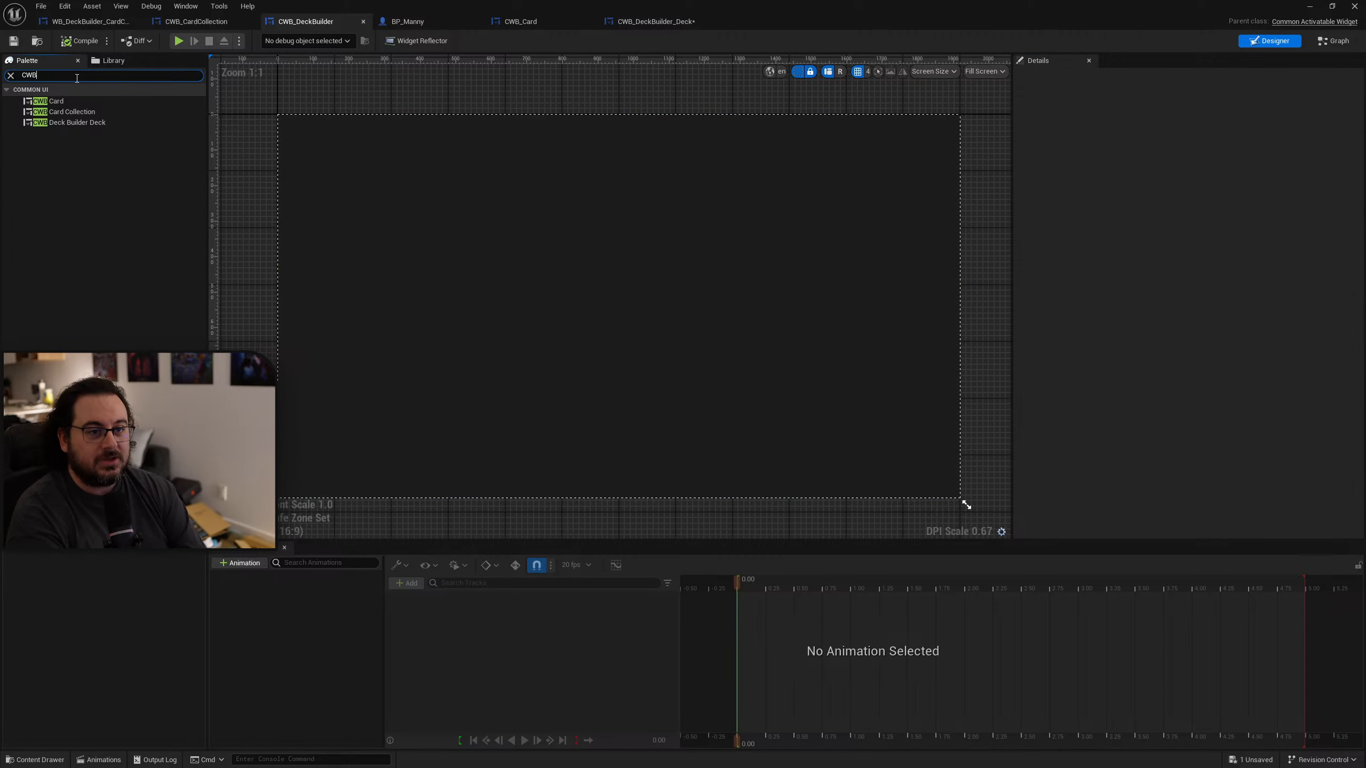
pyautogui.moveTo(82, 122); pyautogui.dragTo(102, 387)
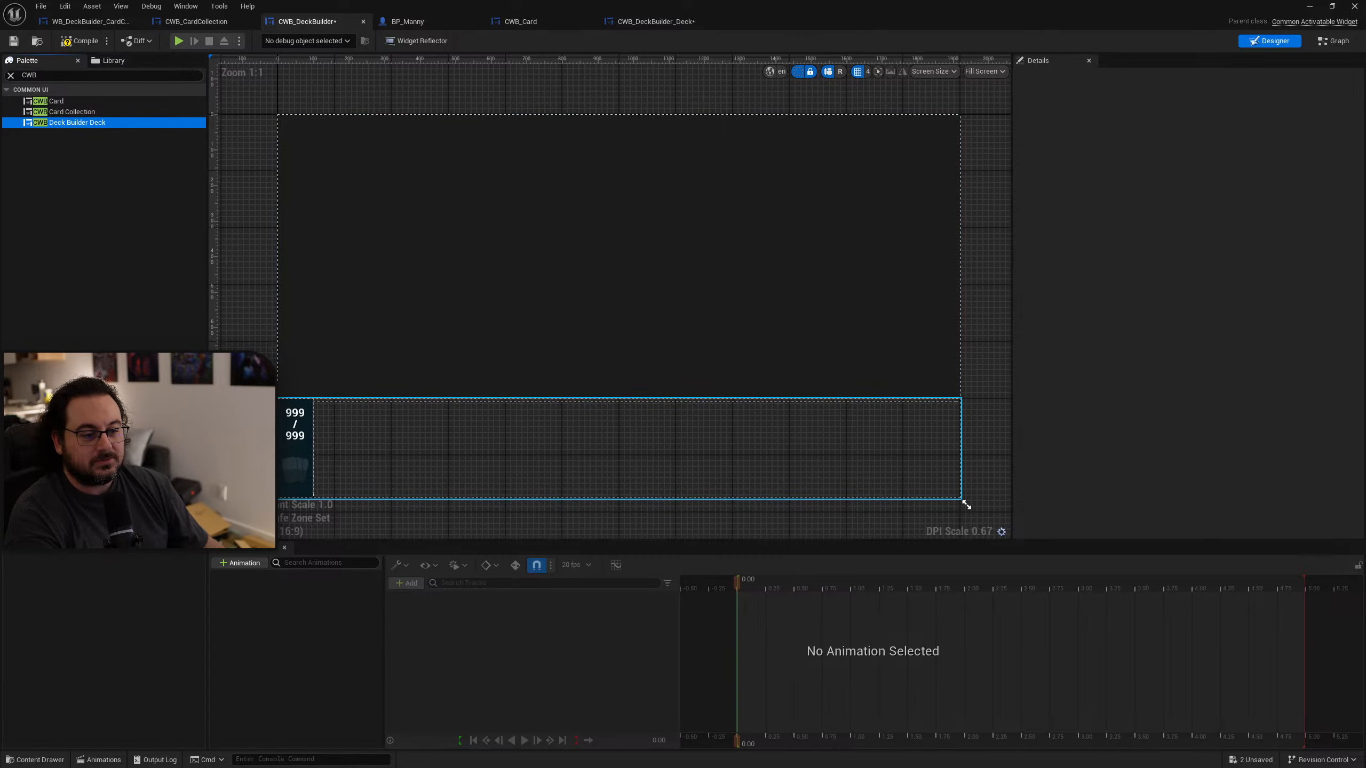
pyautogui.moveTo(778, 342); pyautogui.dragTo(827, 285, button='right')
pyautogui.moveTo(708, 397); pyautogui.dragTo(552, 397, button='right')
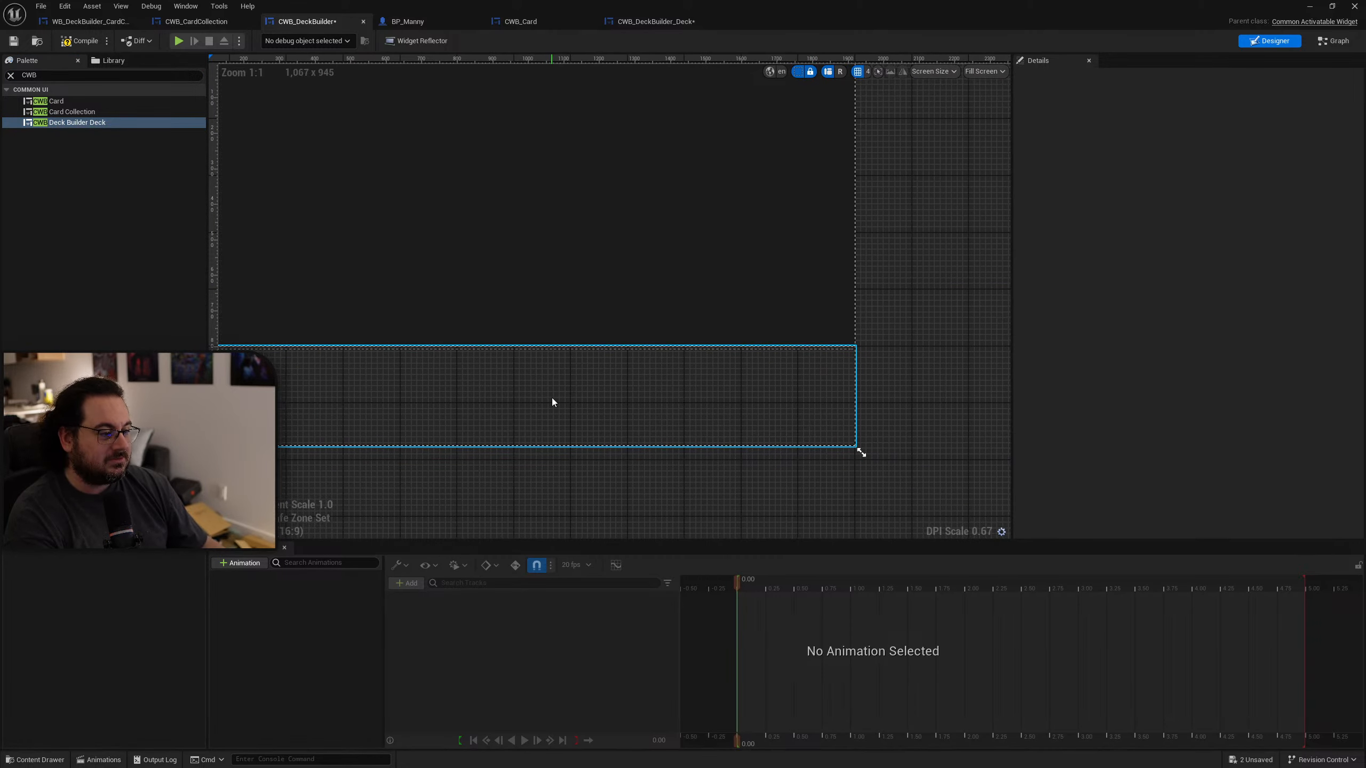
pyautogui.scroll(-2, 565, 397)
pyautogui.moveTo(365, 423); pyautogui.dragTo(528, 360, button='right')
pyautogui.scroll(4, 527, 360)
pyautogui.scroll(5, 419, 271)
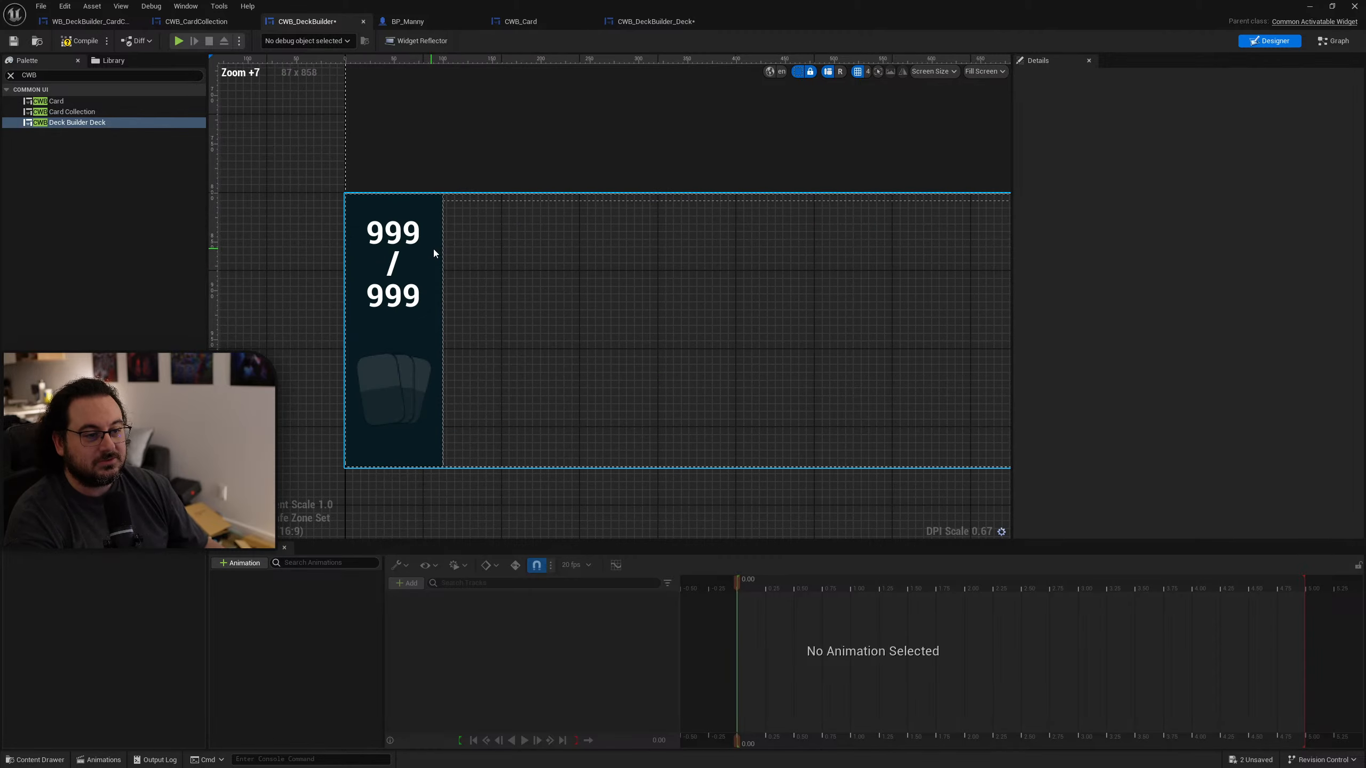
pyautogui.moveTo(739, 347); pyautogui.dragTo(379, 362, button='right')
pyautogui.scroll(-4, 379, 362)
pyautogui.scroll(-1, 560, 350)
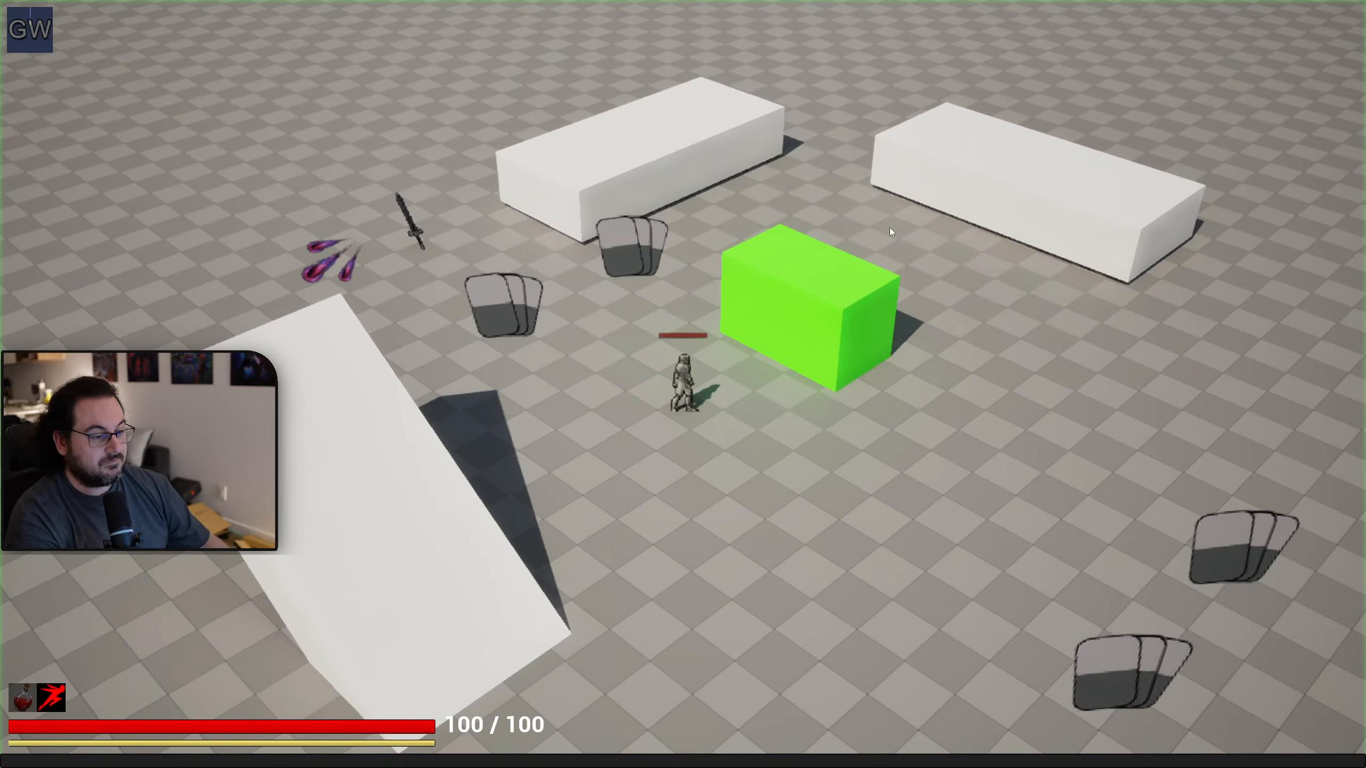
# Step: Open the deck builder in the running game, scroll through the card collection above the deck row, and end the play session
pyautogui.press('Tab')
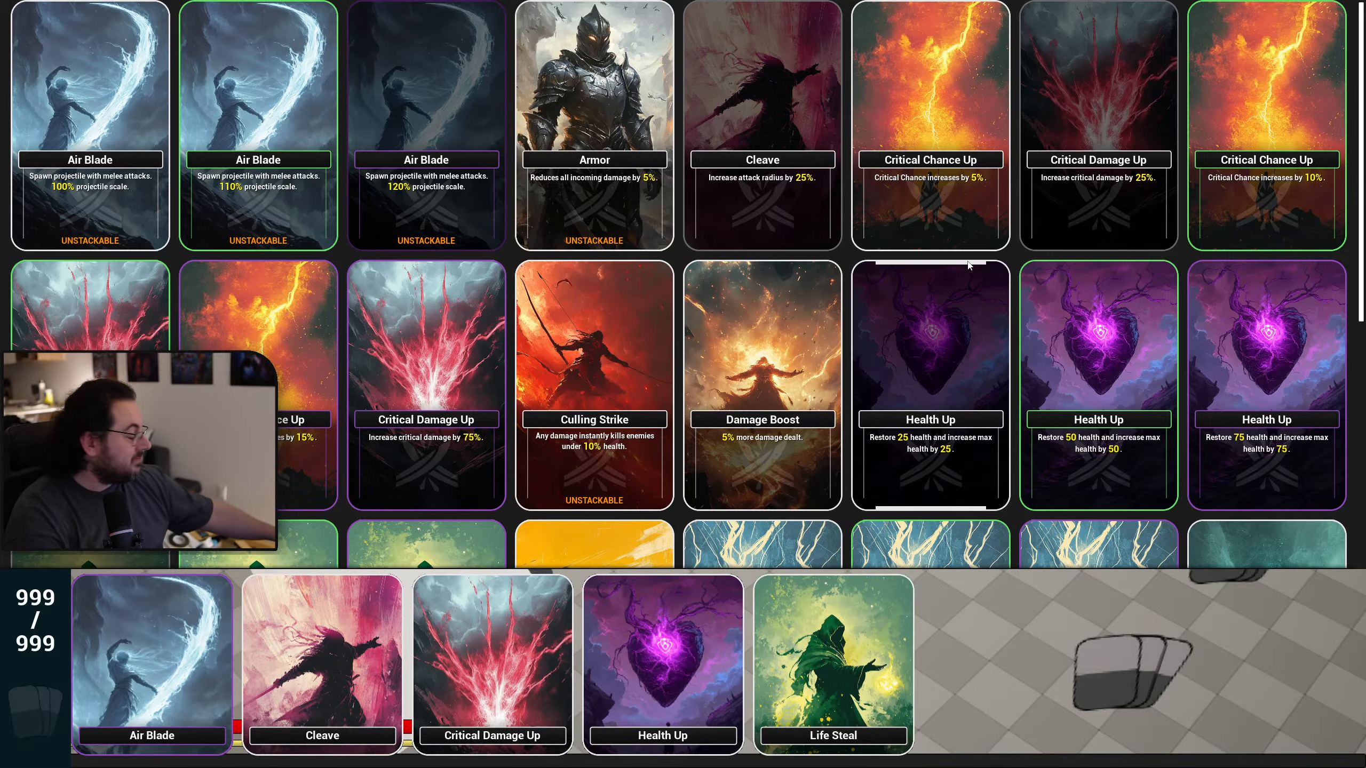
pyautogui.scroll(-5, 968, 264)
pyautogui.scroll(5, 258, 173)
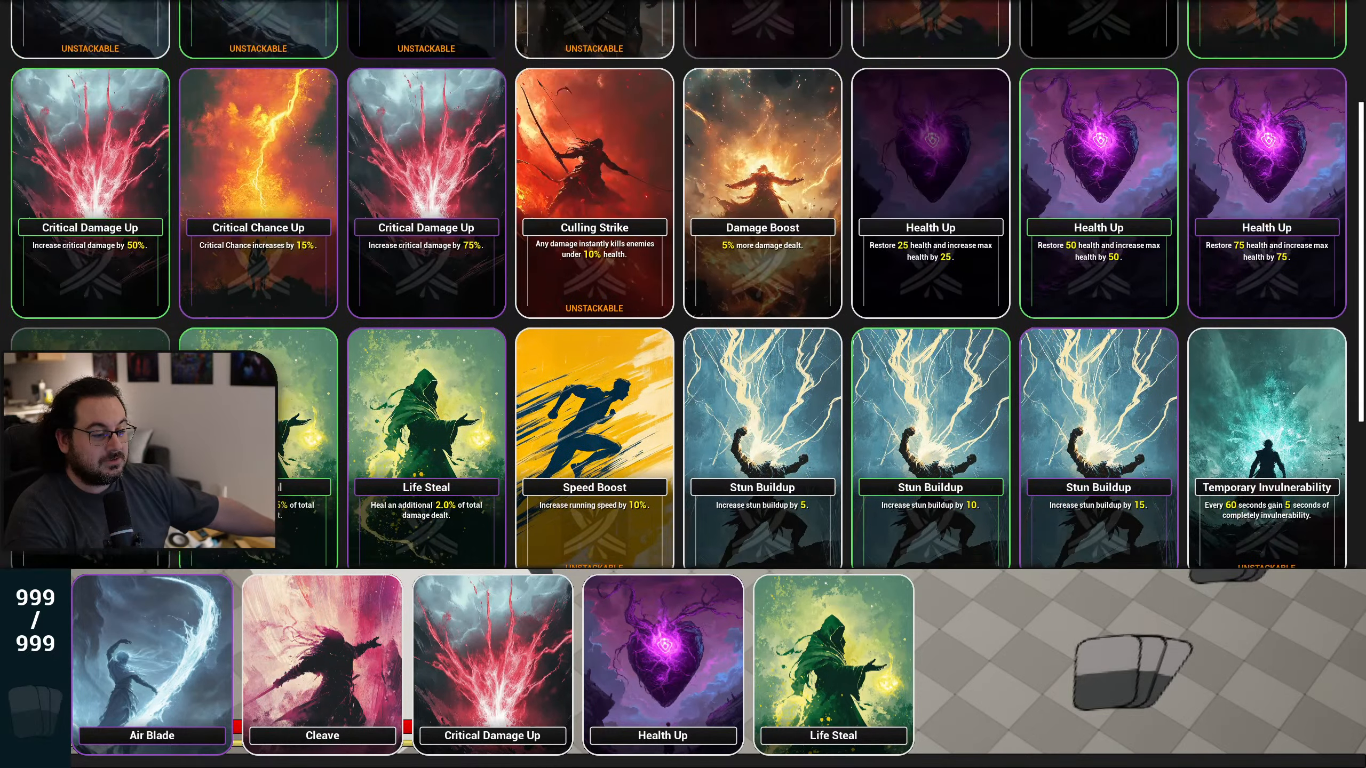
pyautogui.scroll(-3, 90, 323)
pyautogui.scroll(3, 90, 322)
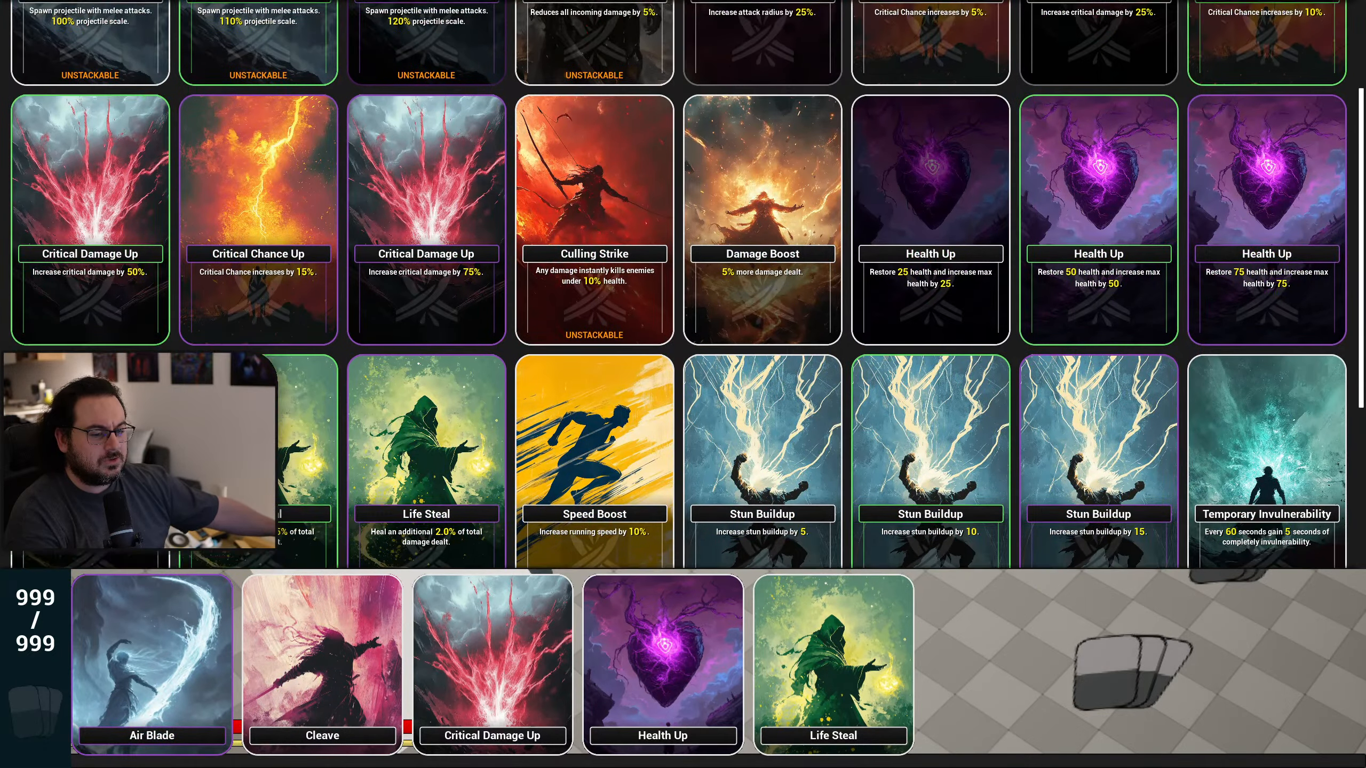
pyautogui.scroll(-3, 90, 323)
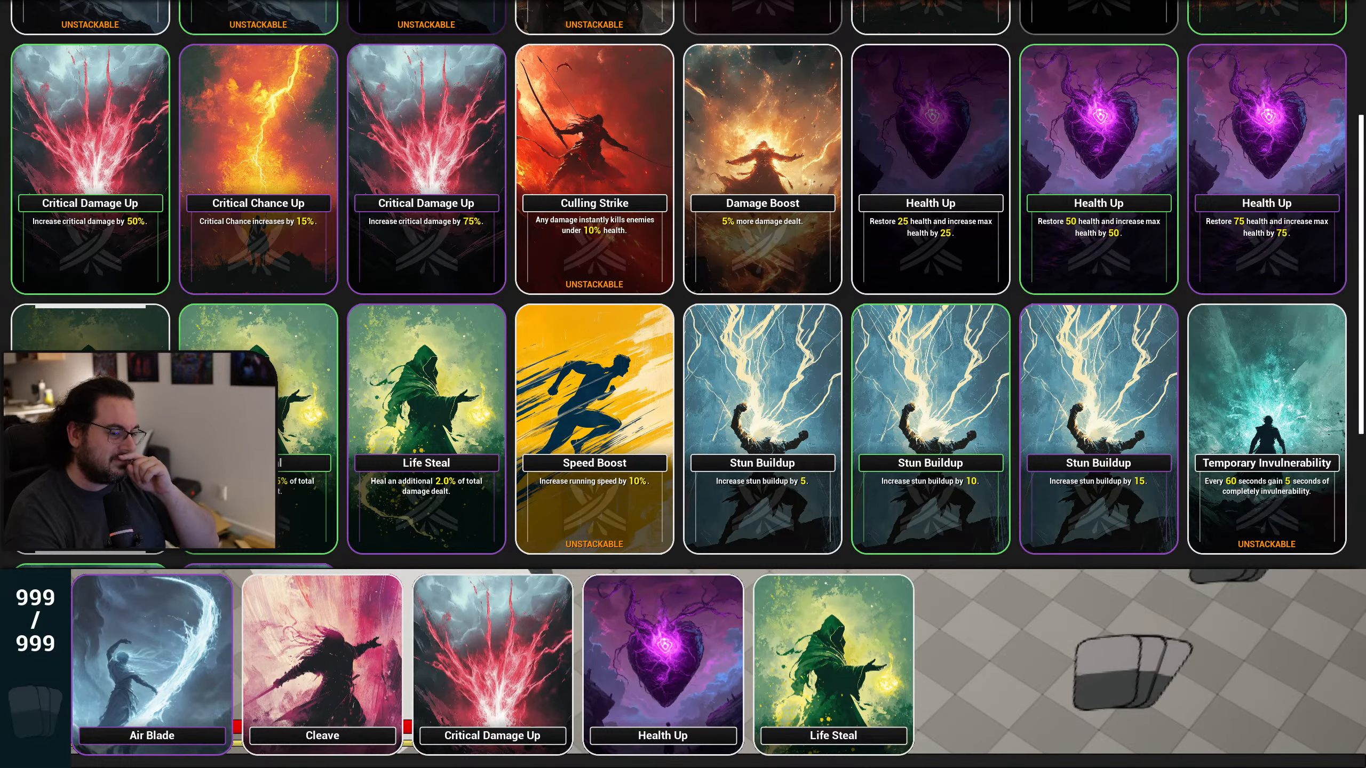
pyautogui.scroll(-2, 90, 430)
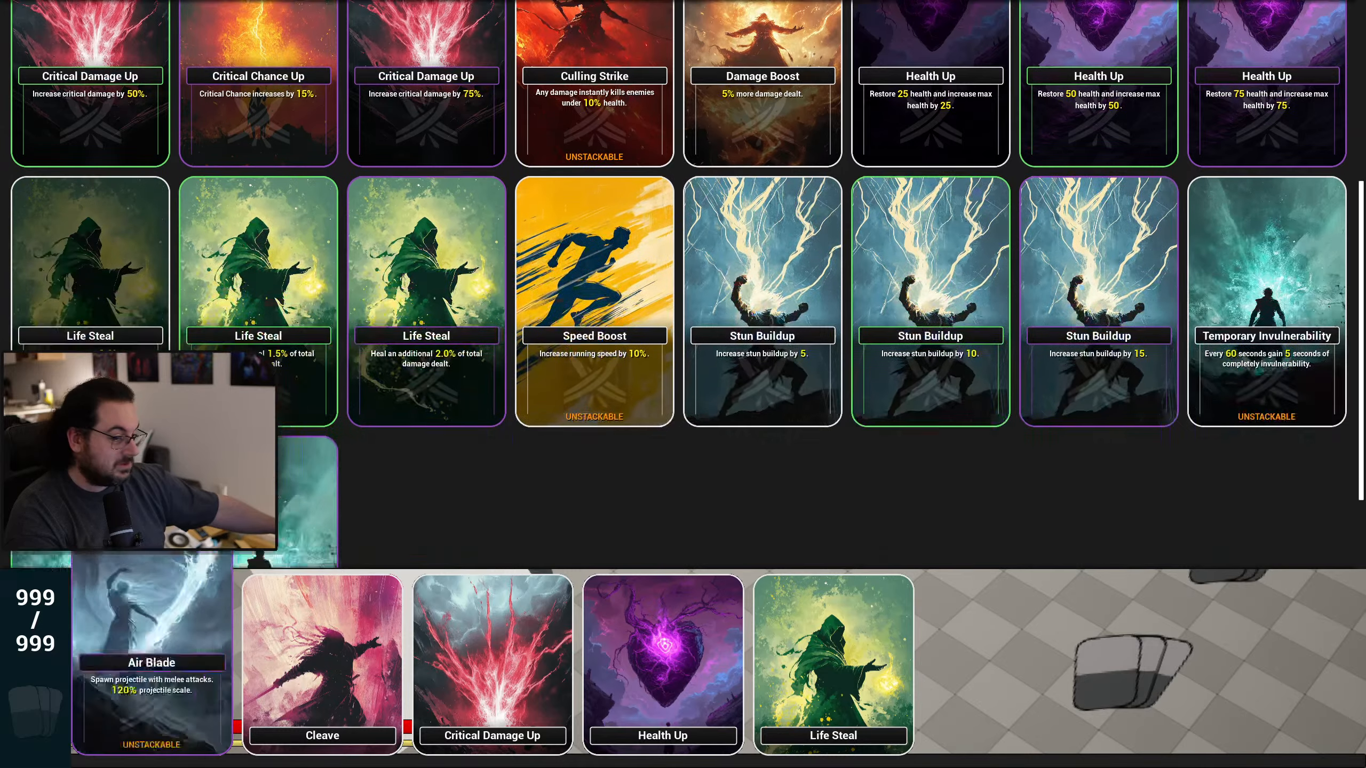
pyautogui.scroll(-2, 683, 285)
pyautogui.scroll(7, 683, 285)
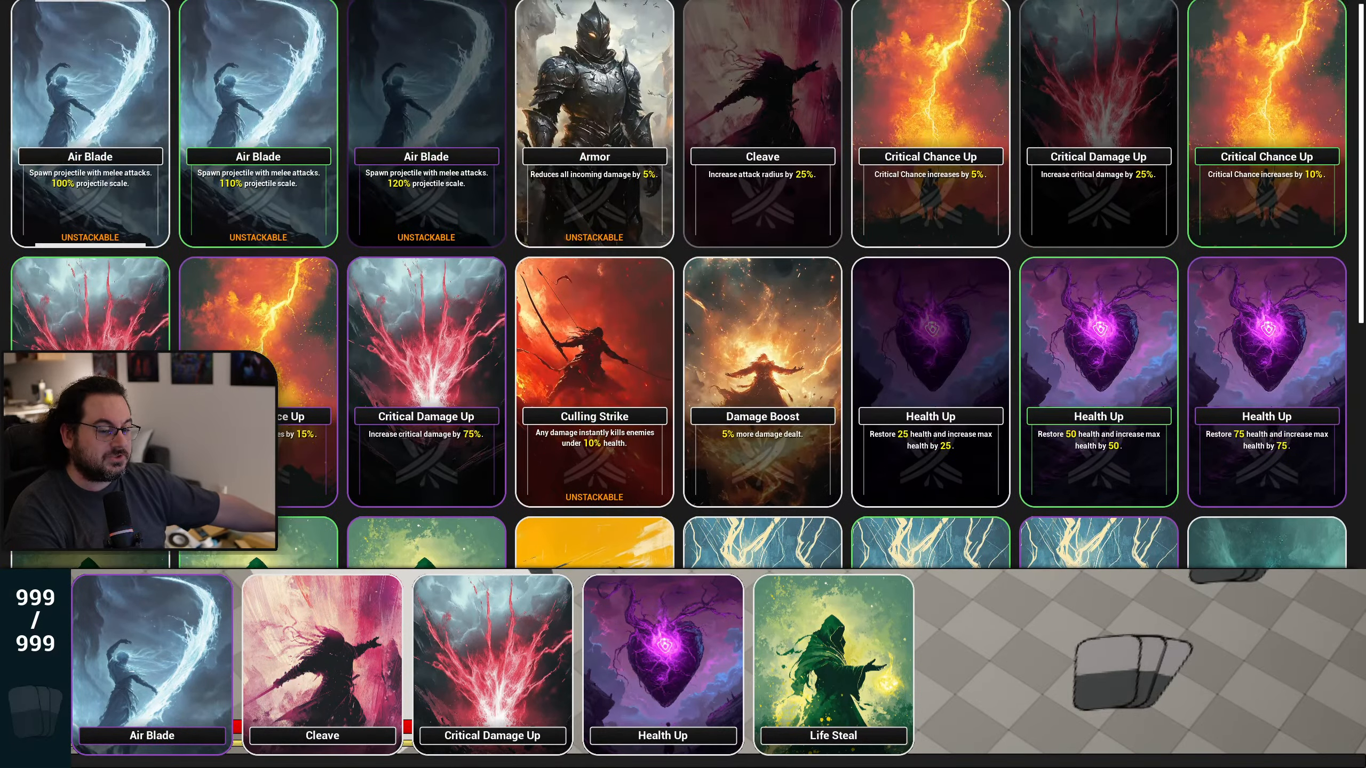
pyautogui.scroll(-3, 683, 285)
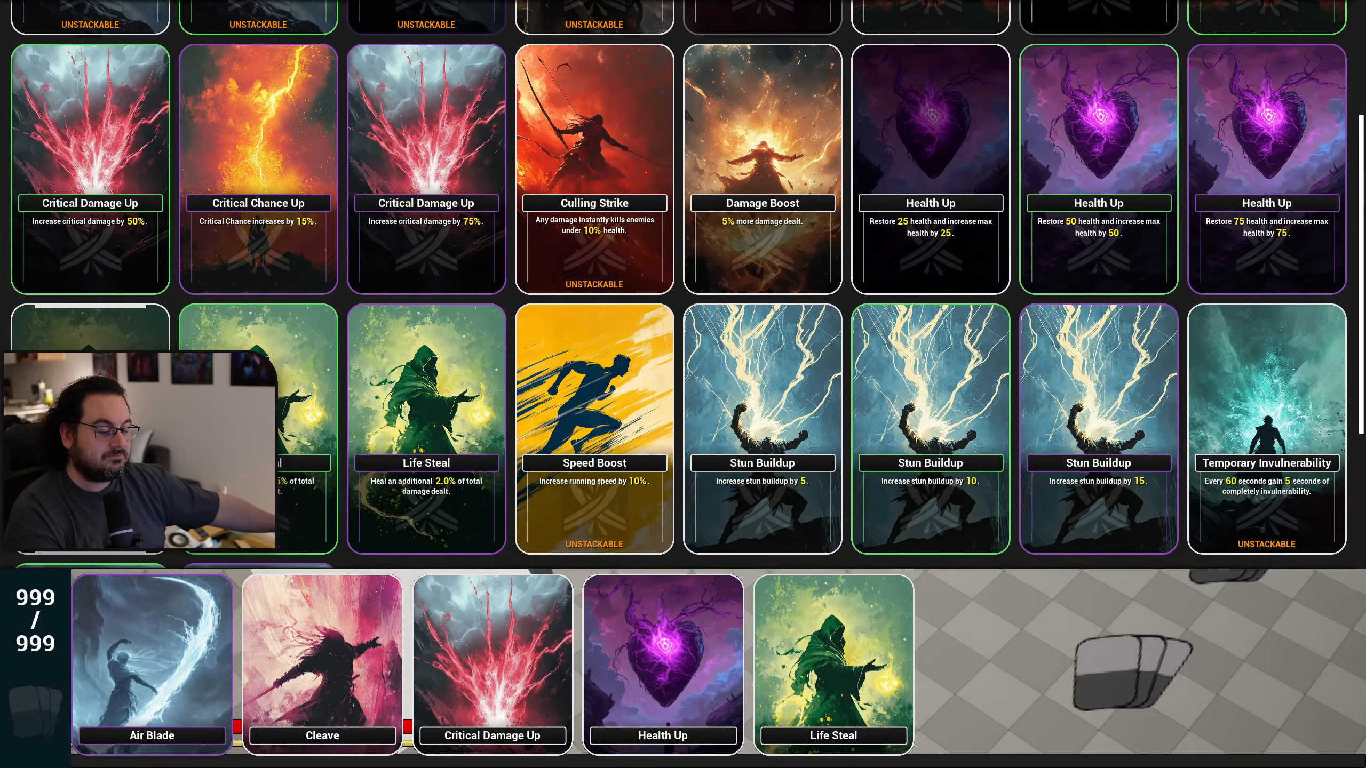
pyautogui.press('Escape')
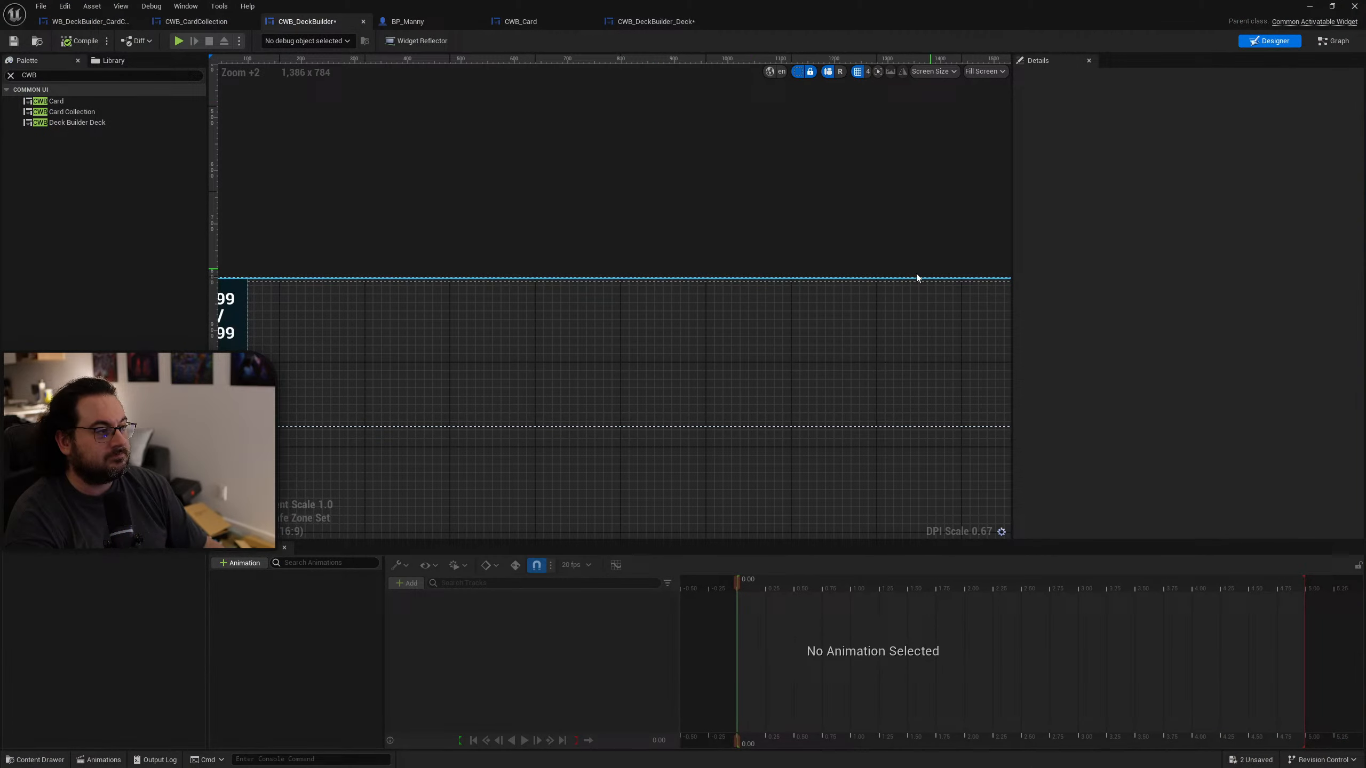
# Step: Display the Get Desired Focus Target function graph of CWB_DeckBuilder and save all modified assets
pyautogui.moveTo(915, 273); pyautogui.dragTo(769, 331, button='right')
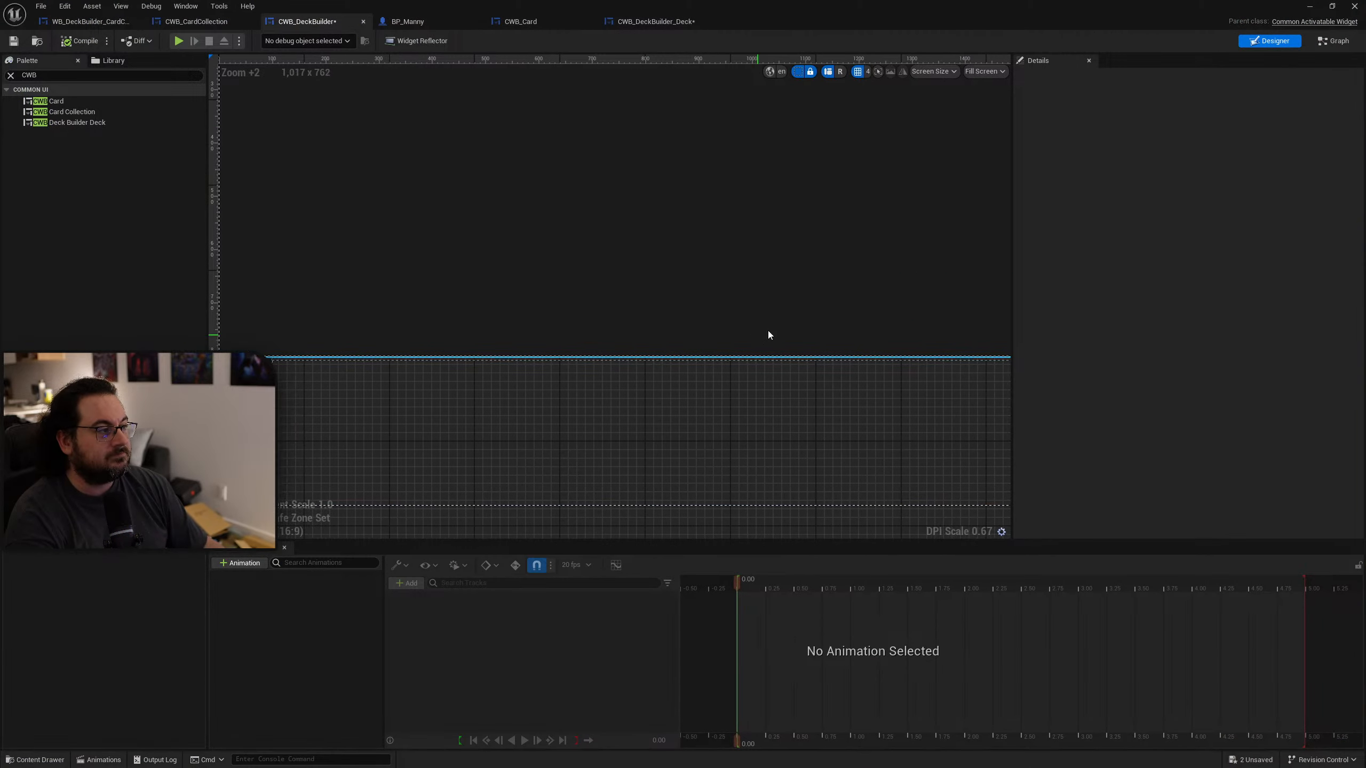
pyautogui.click(1324, 47)
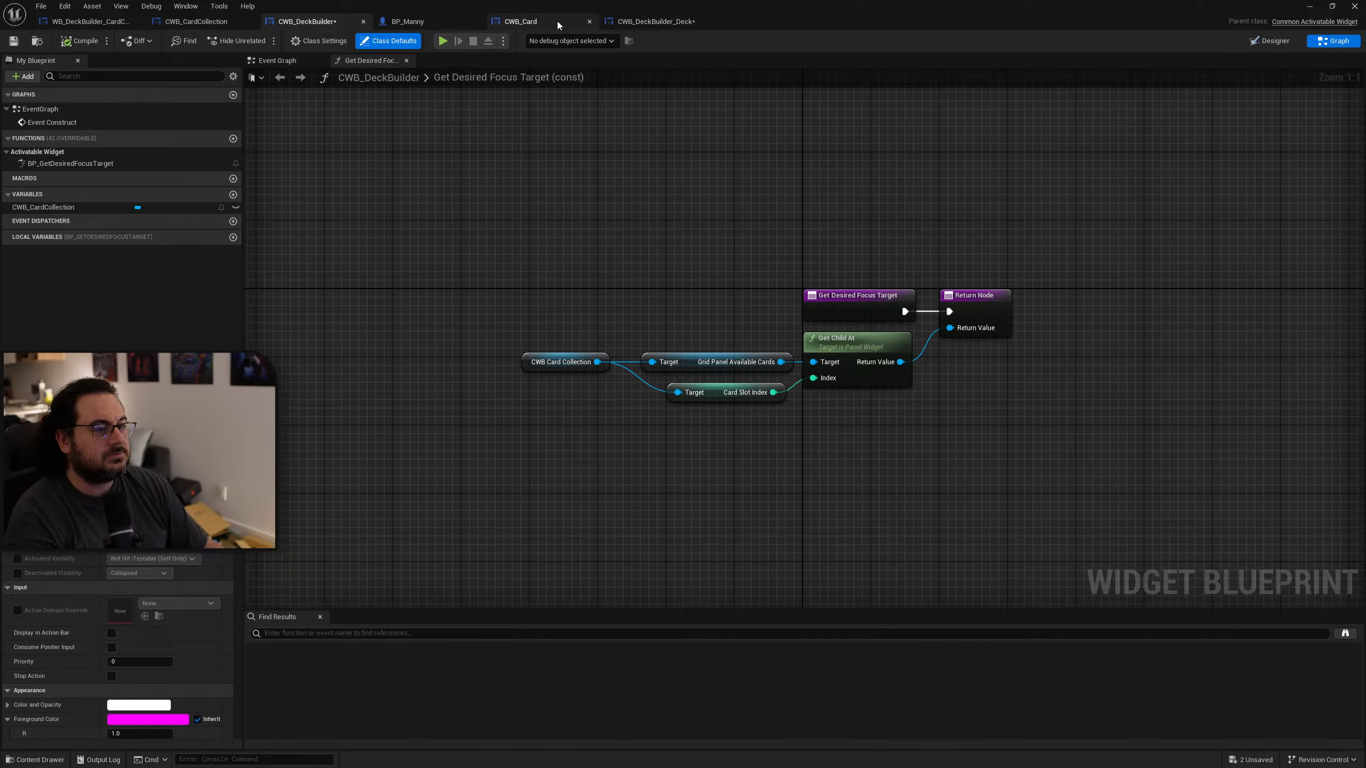
pyautogui.moveTo(507, 207); pyautogui.dragTo(540, 235, button='right')
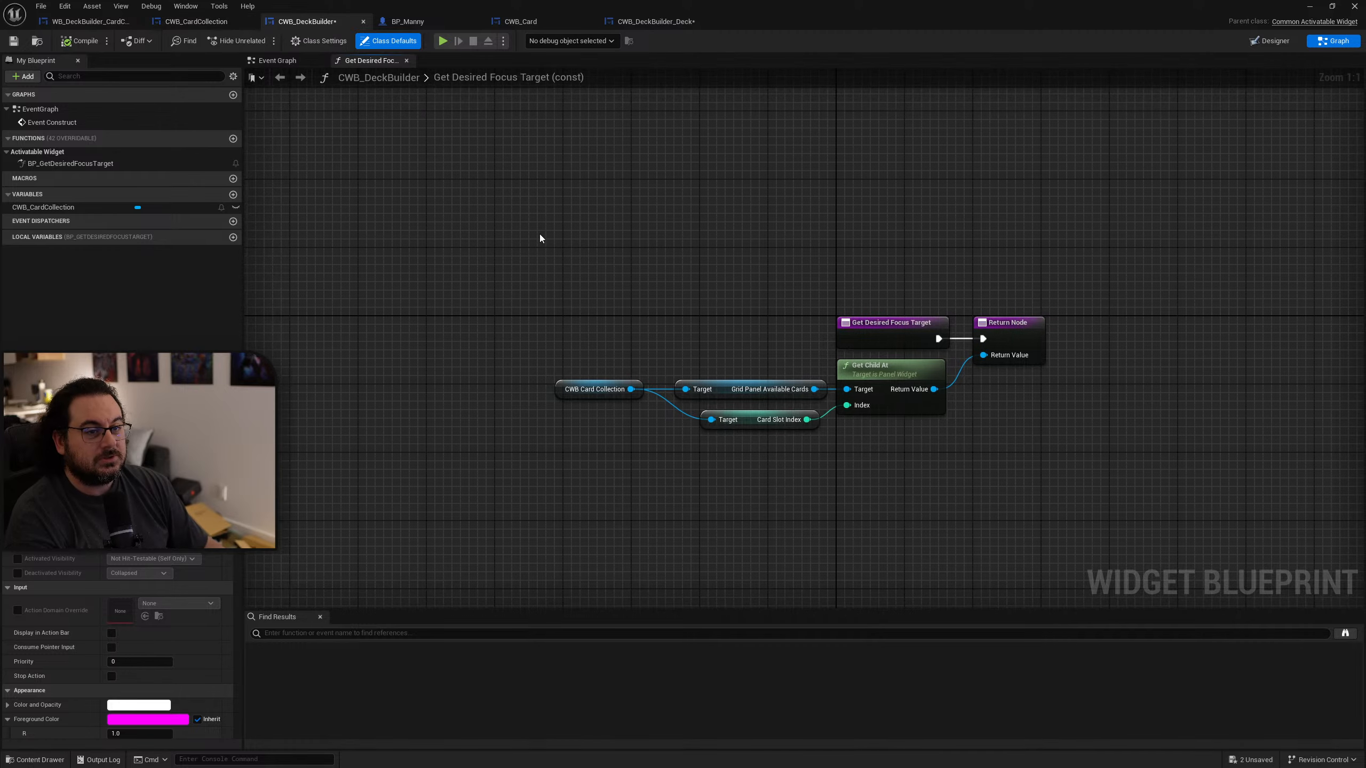
pyautogui.hotkey('ctrl', 'shift', 's')
# Step: Review the grid panel and scroll box settings in CWB_CardCollection, and return to the Get Desired Focus Target graph of CWB_DeckBuilder
pyautogui.click(216, 21)
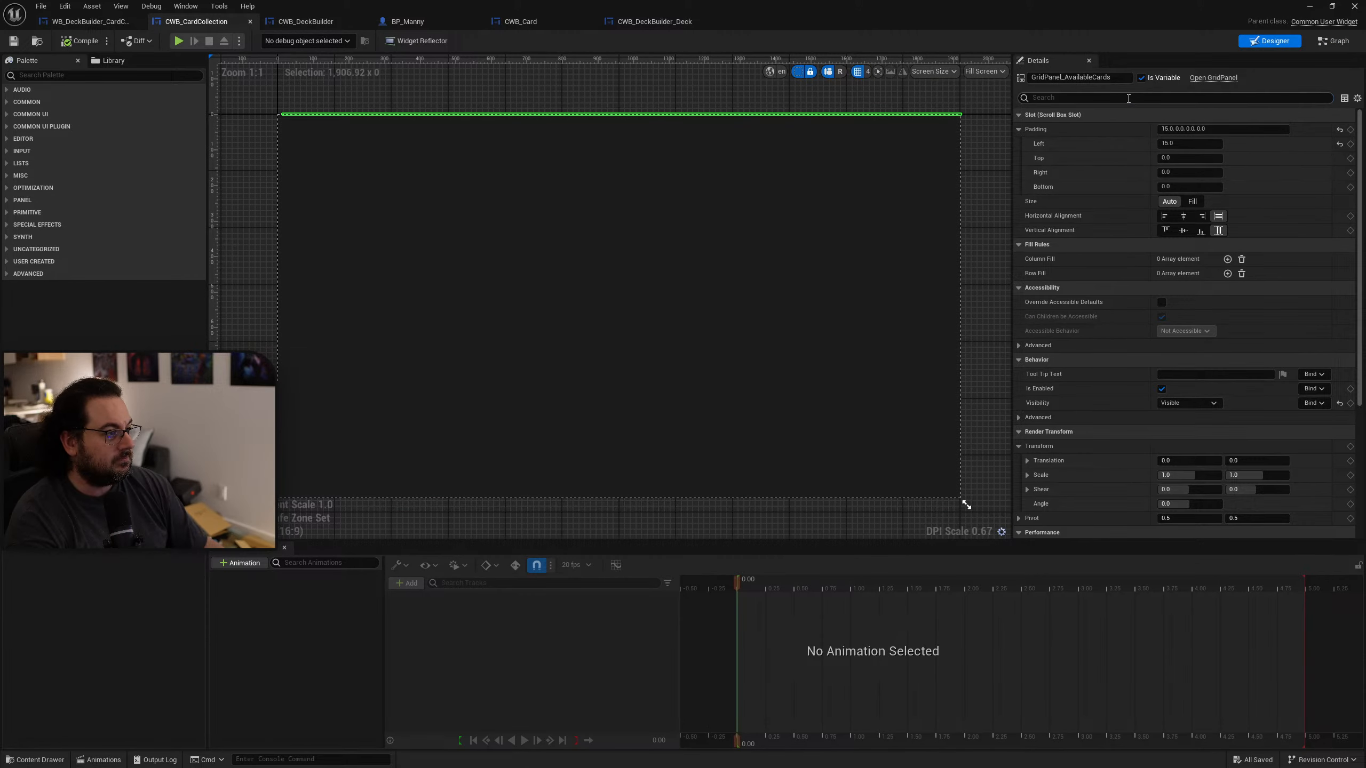
pyautogui.click(1119, 99)
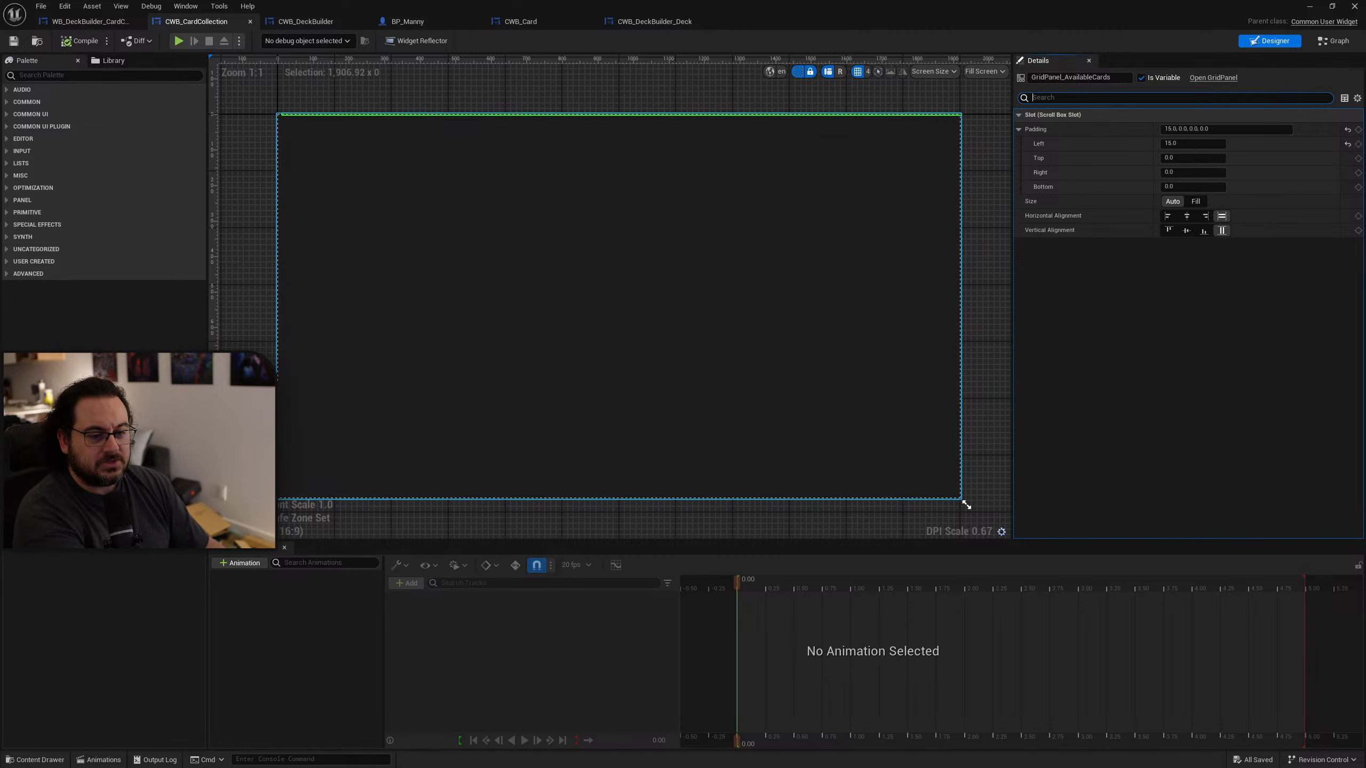
pyautogui.click(324, 335)
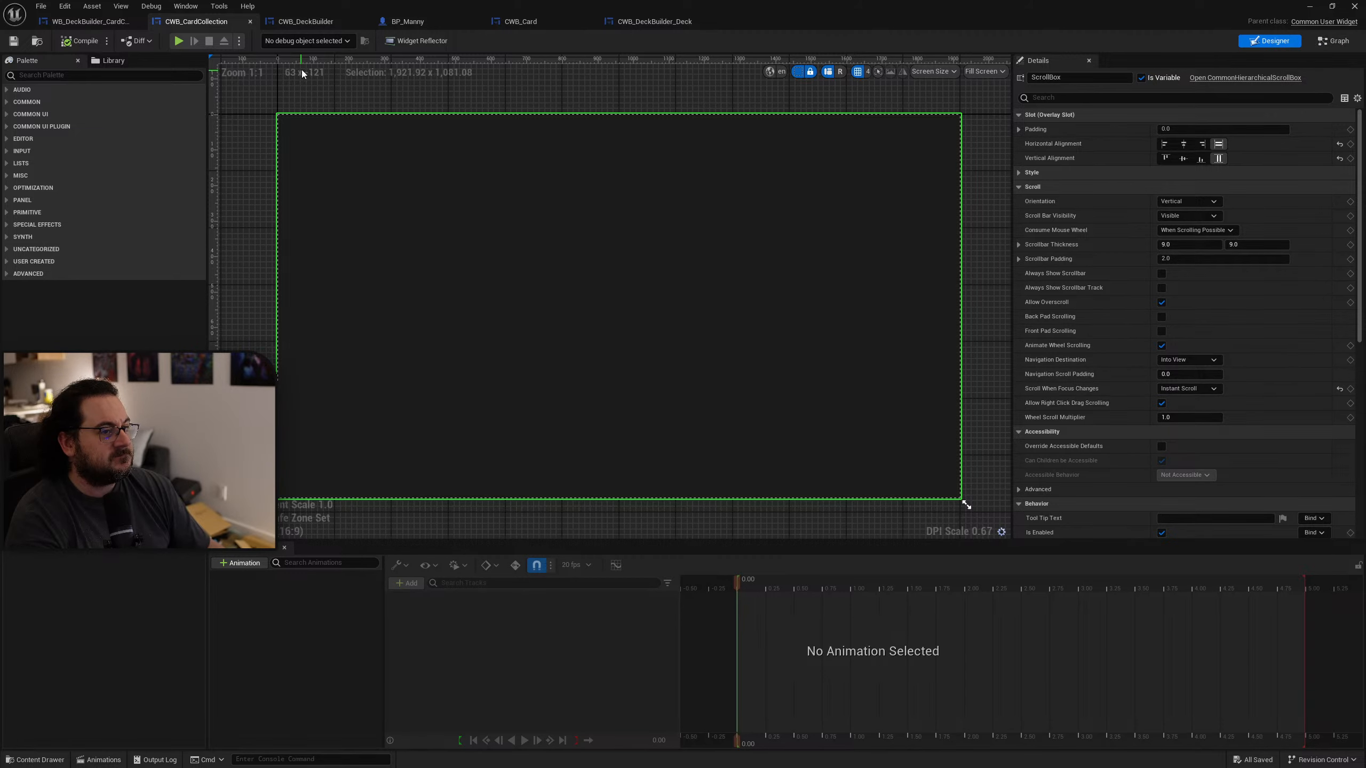
pyautogui.click(328, 25)
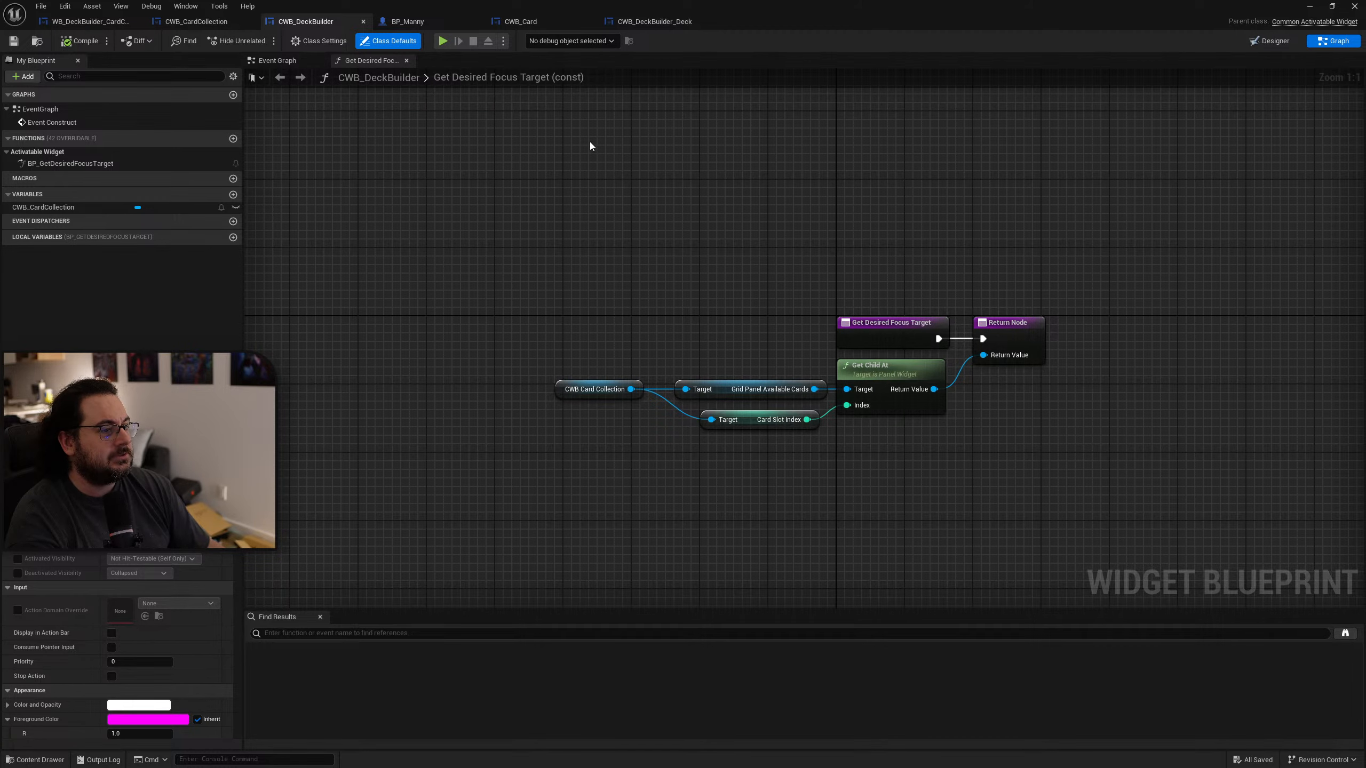
pyautogui.moveTo(715, 219); pyautogui.dragTo(581, 195, button='right')
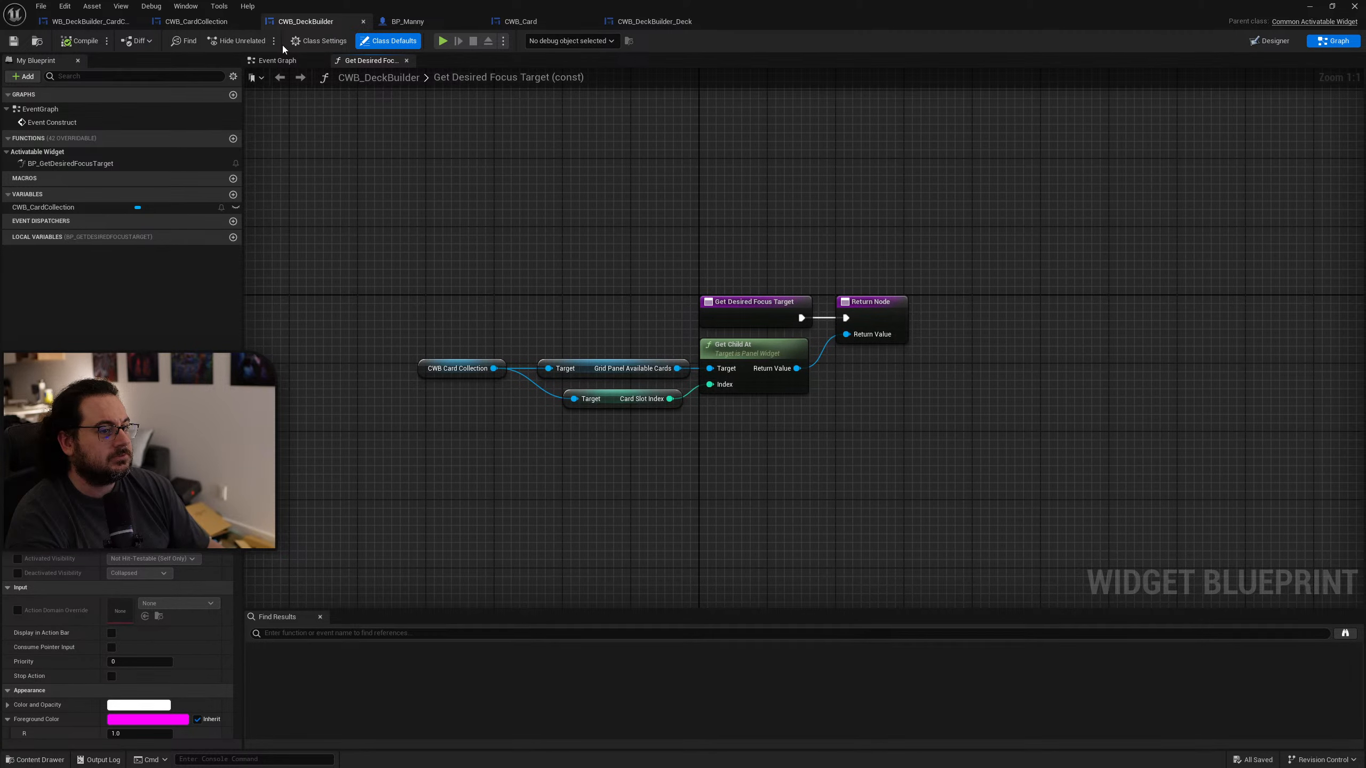
# Step: Try turning off Animate Scroll on the Scroll Widget Into View node in the Do Custom Navigation graph of CWB_CardCollection
pyautogui.click(204, 23)
pyautogui.click(1334, 41)
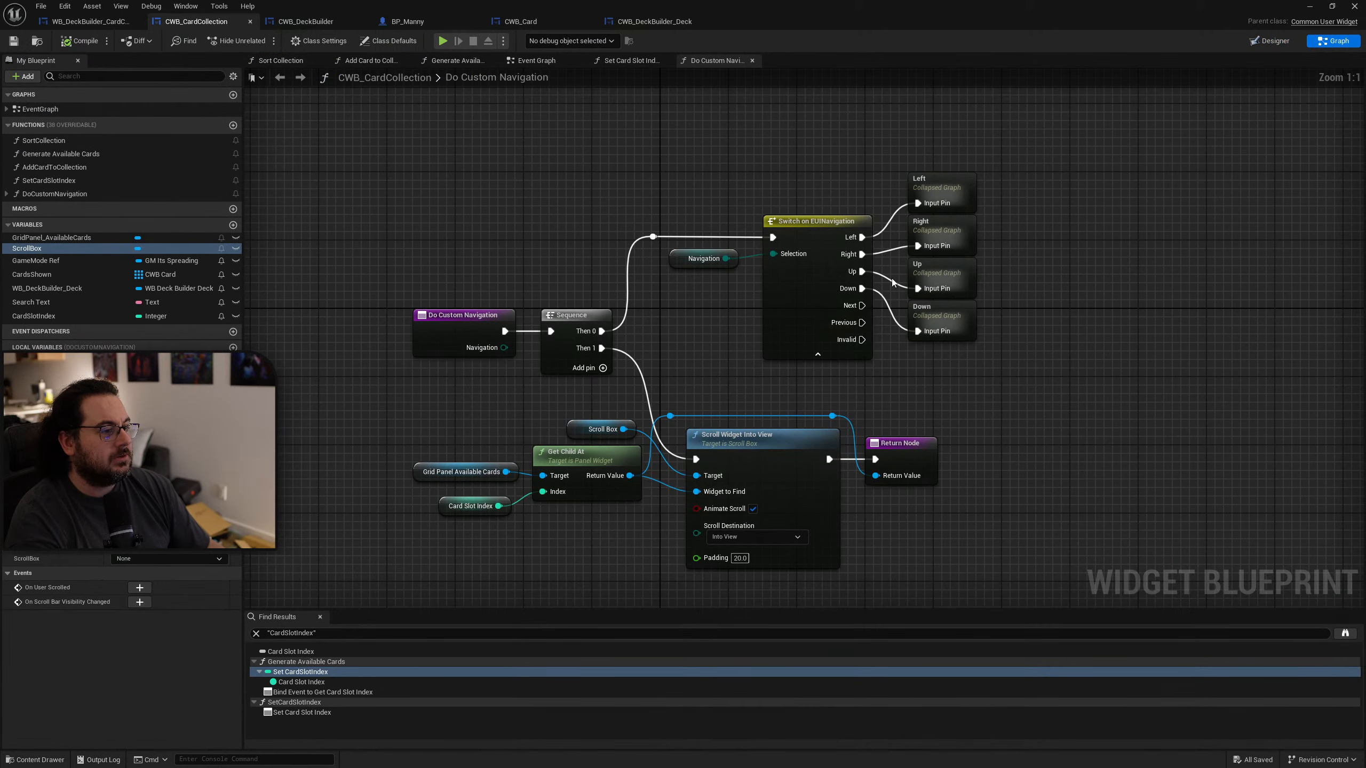
pyautogui.moveTo(980, 433); pyautogui.dragTo(804, 408, button='right')
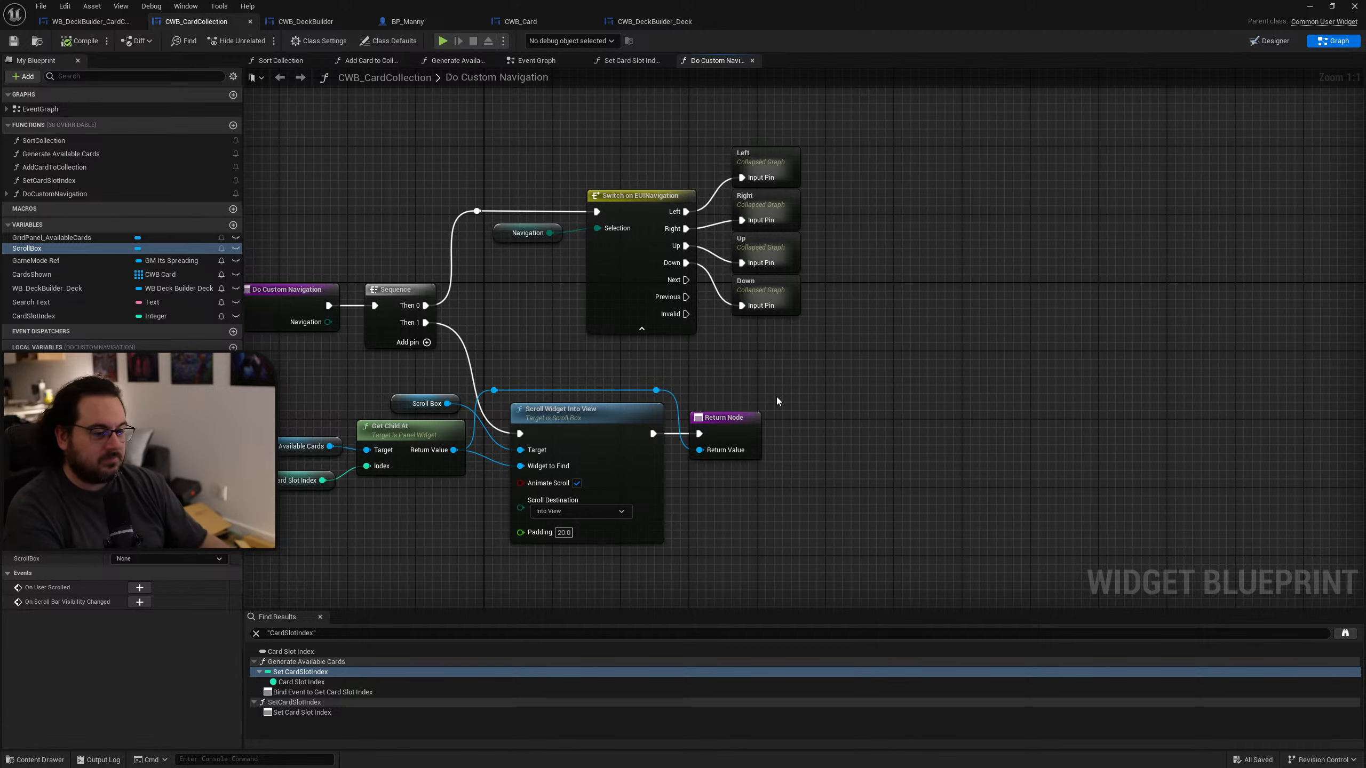
pyautogui.click(577, 483)
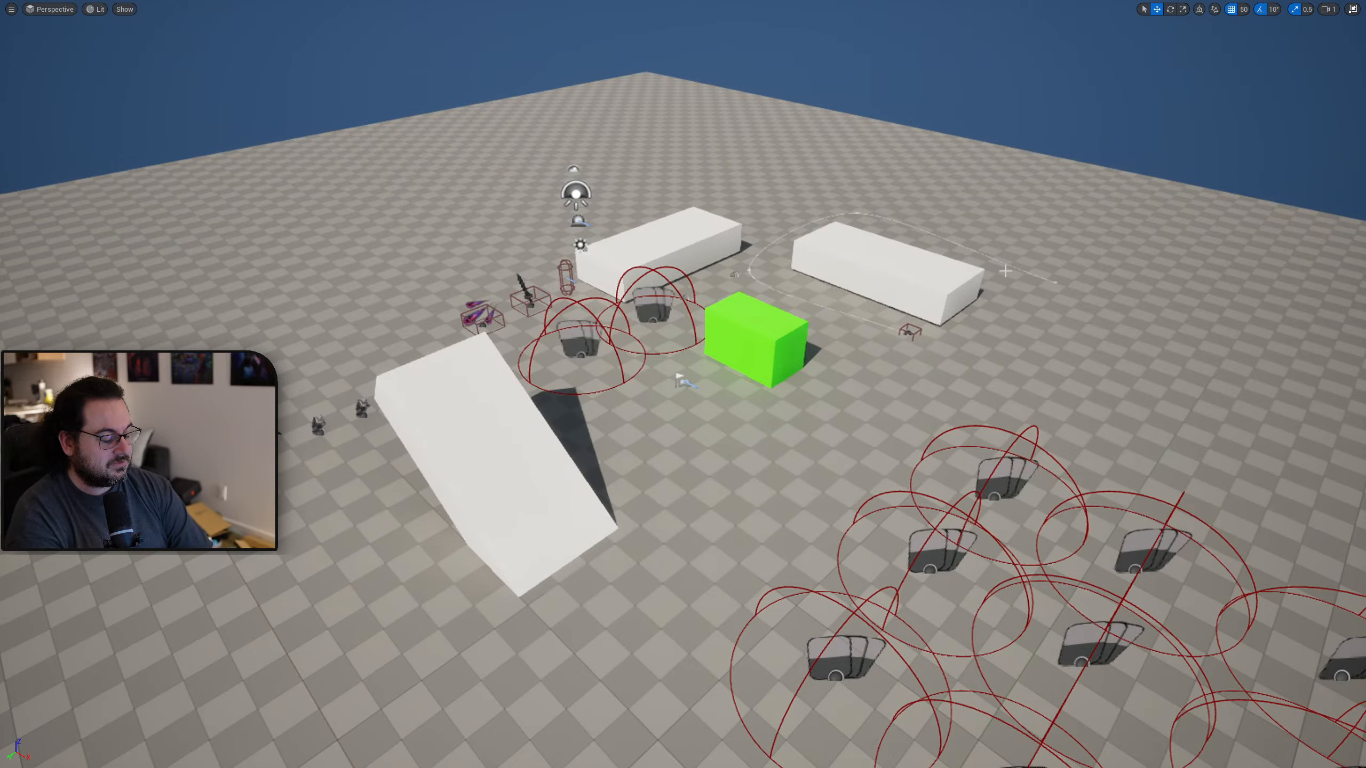
# Step: Play the game, open the deck builder, move focus across the card collection in all directions to test scrolling, and end the session
pyautogui.hotkey('alt', 'p')
pyautogui.press('Tab')
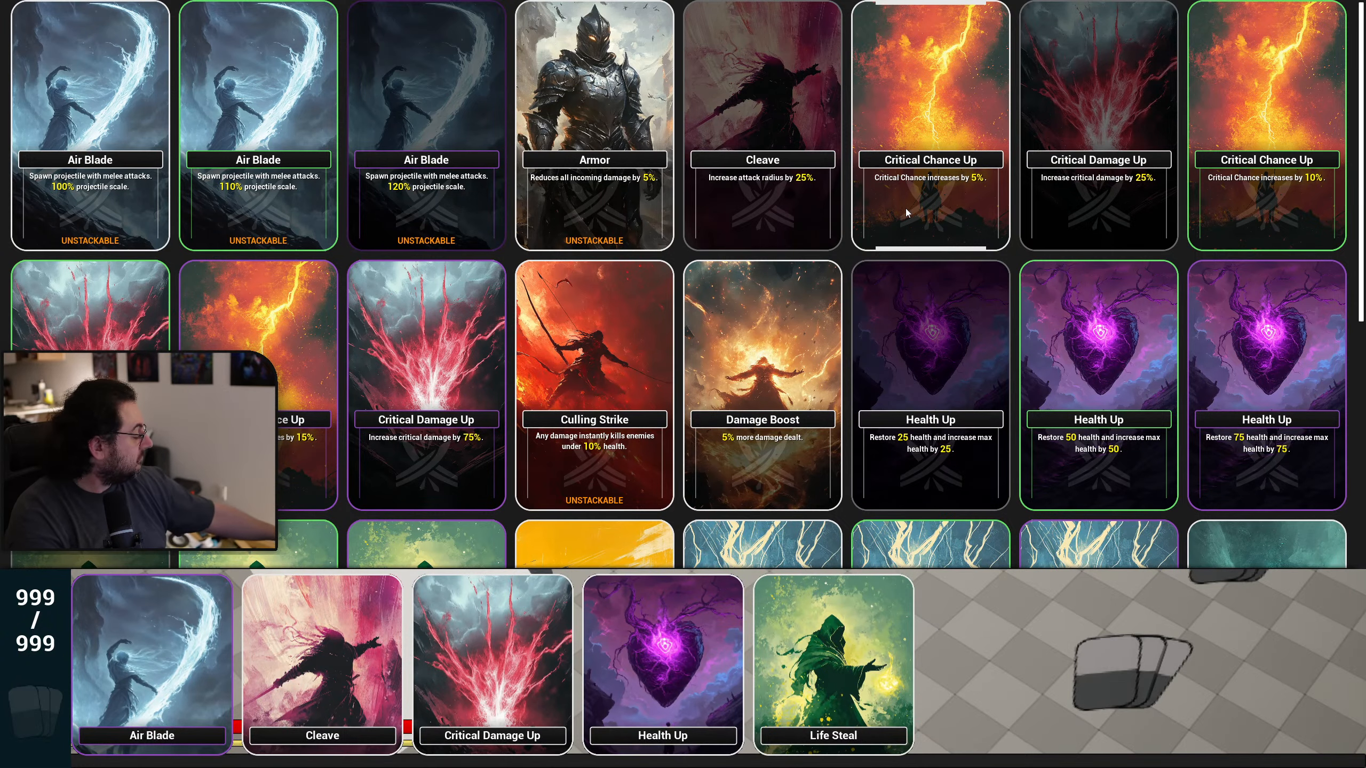
pyautogui.press('Right')
pyautogui.press('Left')
pyautogui.press('Left')
pyautogui.press('Left')
pyautogui.press('Left')
pyautogui.press('Left')
pyautogui.press('Down')
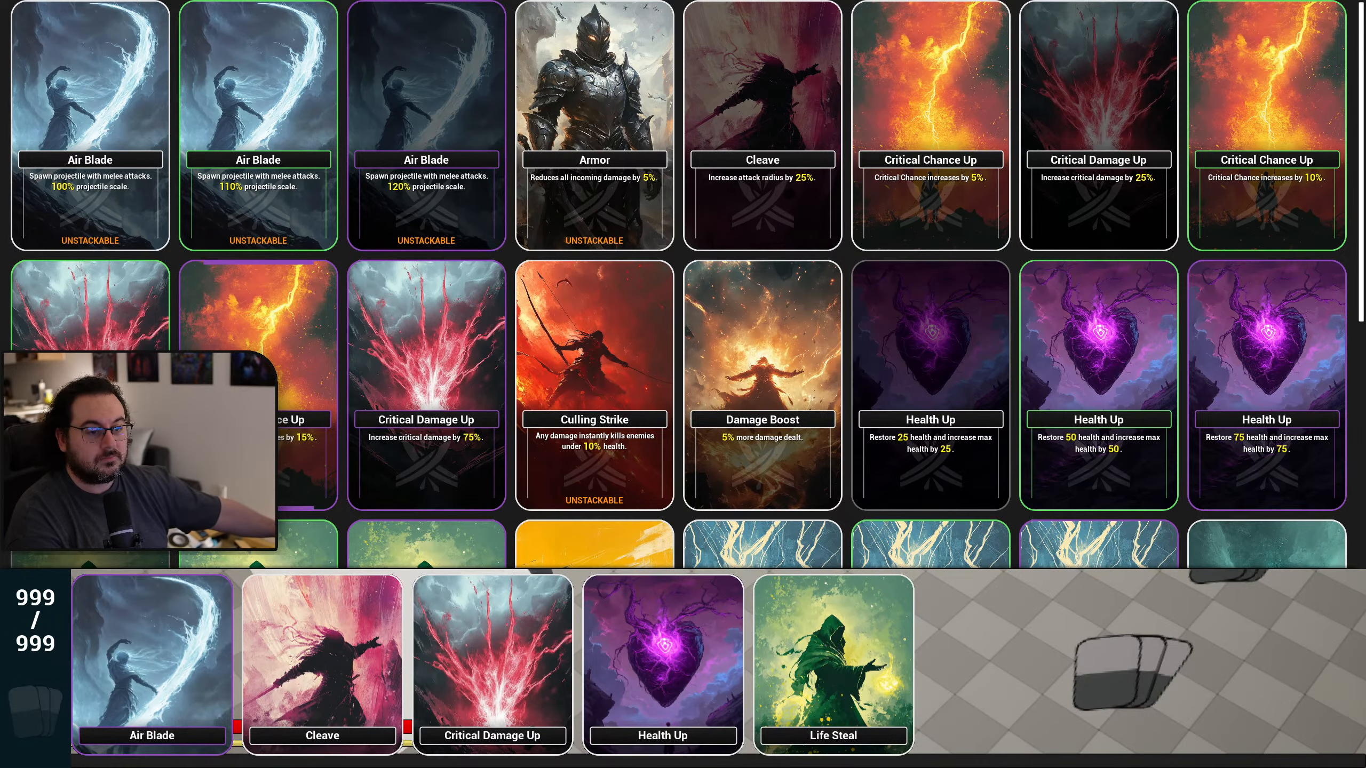
pyautogui.press('Down')
pyautogui.press('Up')
pyautogui.press('Up')
pyautogui.press('Left')
pyautogui.press('Down')
pyautogui.press('Down')
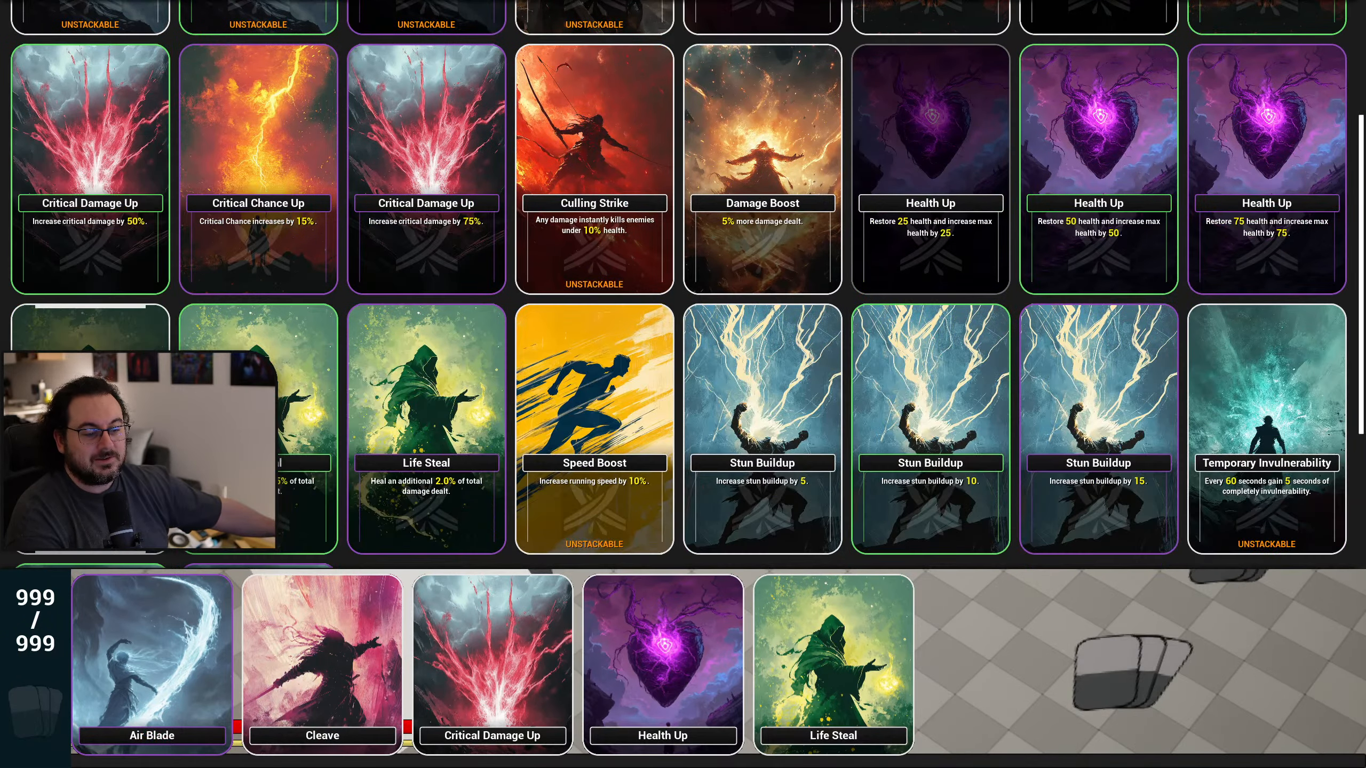
pyautogui.press('Right')
pyautogui.press('Right')
pyautogui.press('Right')
pyautogui.press('Right')
pyautogui.press('Up')
pyautogui.press('Up')
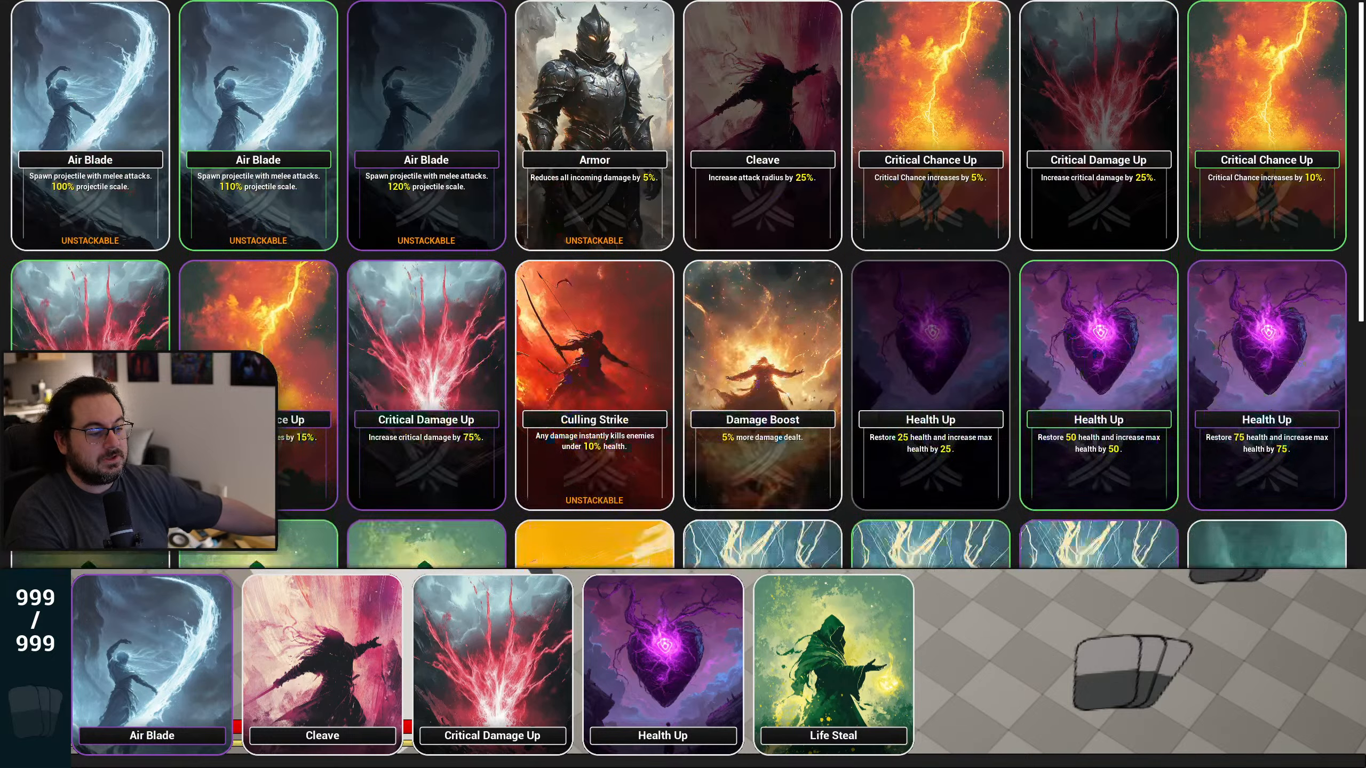
pyautogui.press('Left')
pyautogui.press('Left')
pyautogui.press('Left')
pyautogui.press('Left')
pyautogui.press('Right')
pyautogui.press('Right')
pyautogui.press('Right')
pyautogui.press('Right')
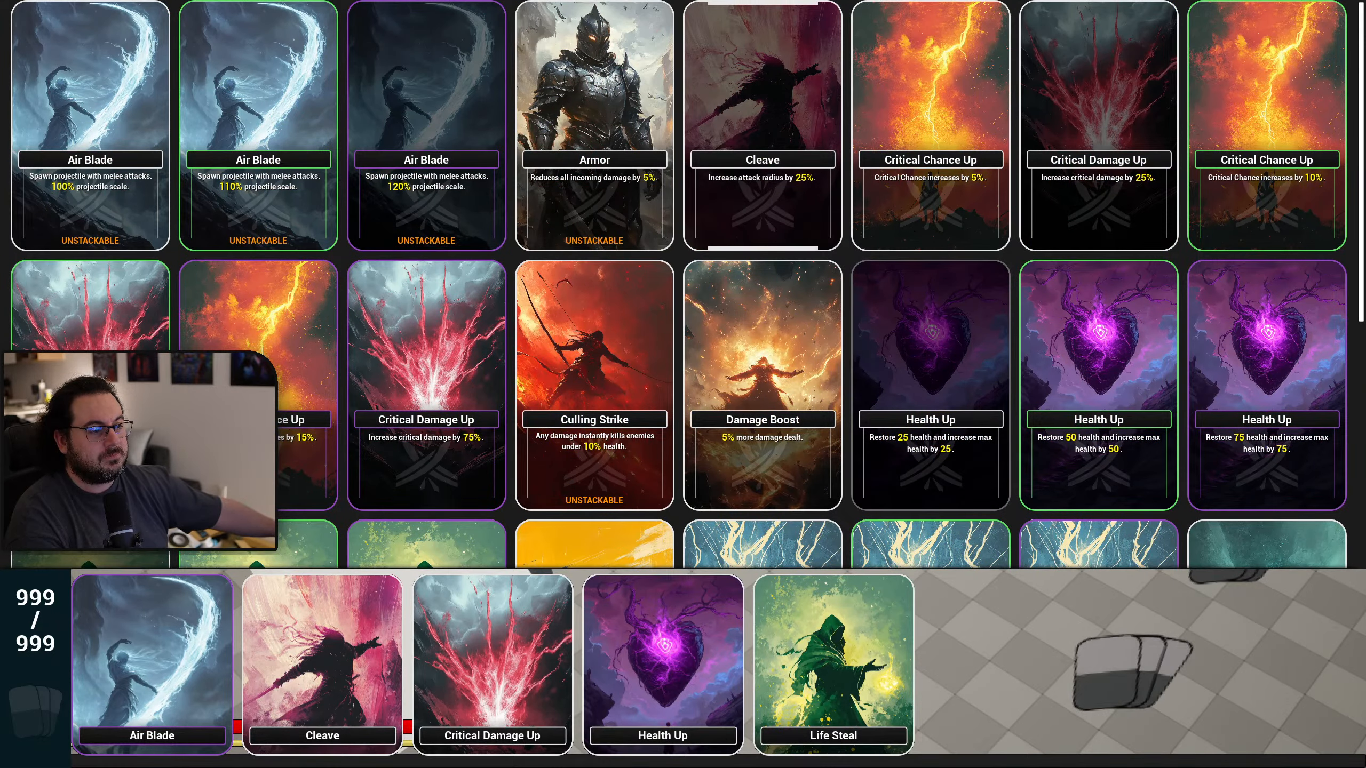
pyautogui.press('Down')
pyautogui.press('Down')
pyautogui.press('Down')
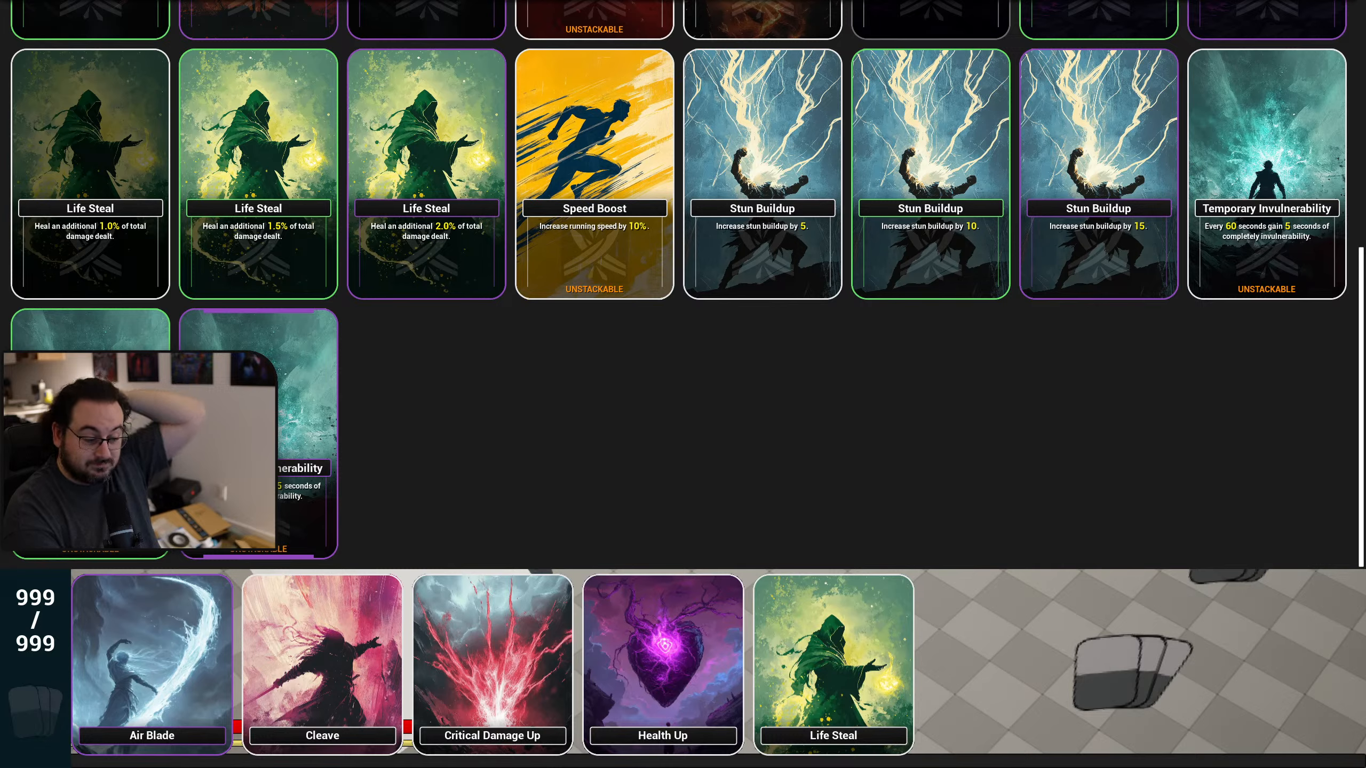
pyautogui.press('Escape')
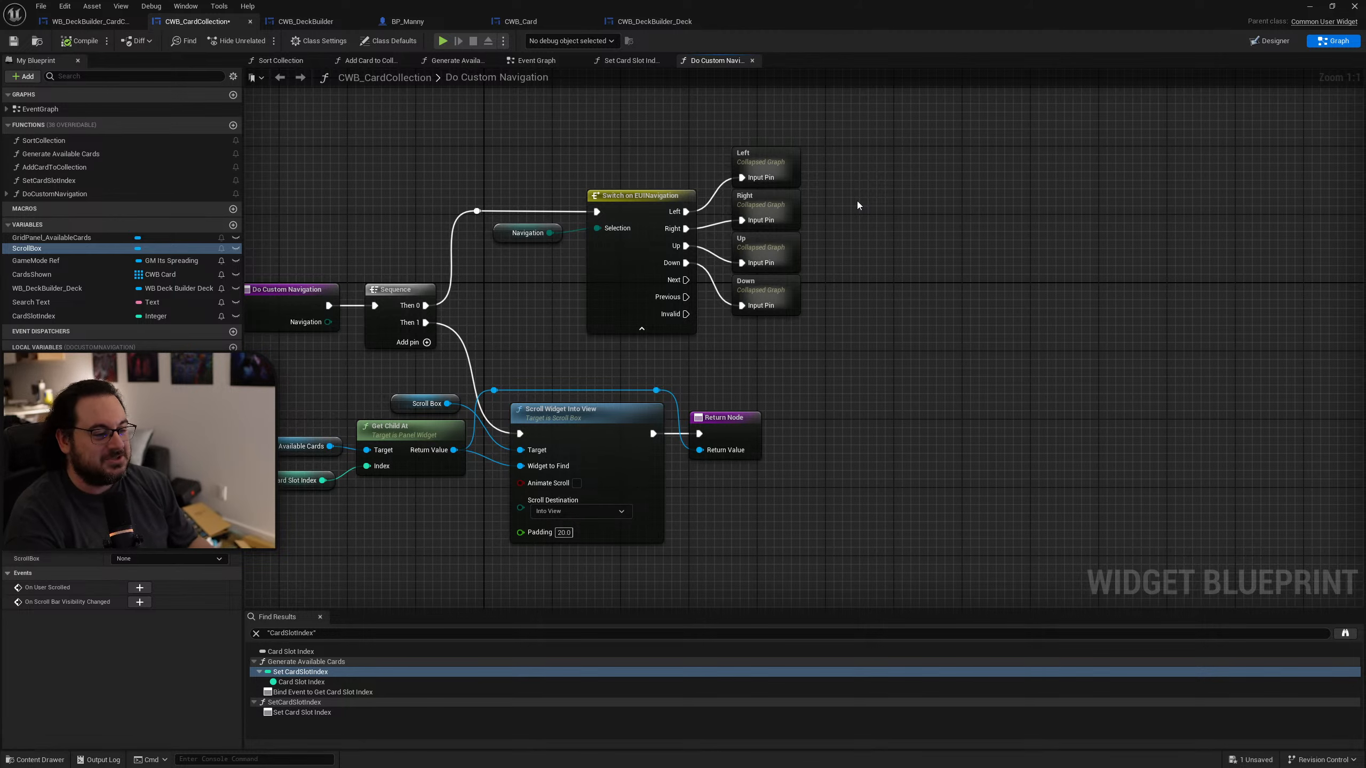
# Step: Re-enable Animate Scroll on the Scroll Widget Into View node, and compile and save CWB_CardCollection
pyautogui.moveTo(815, 175); pyautogui.dragTo(1056, 189, button='right')
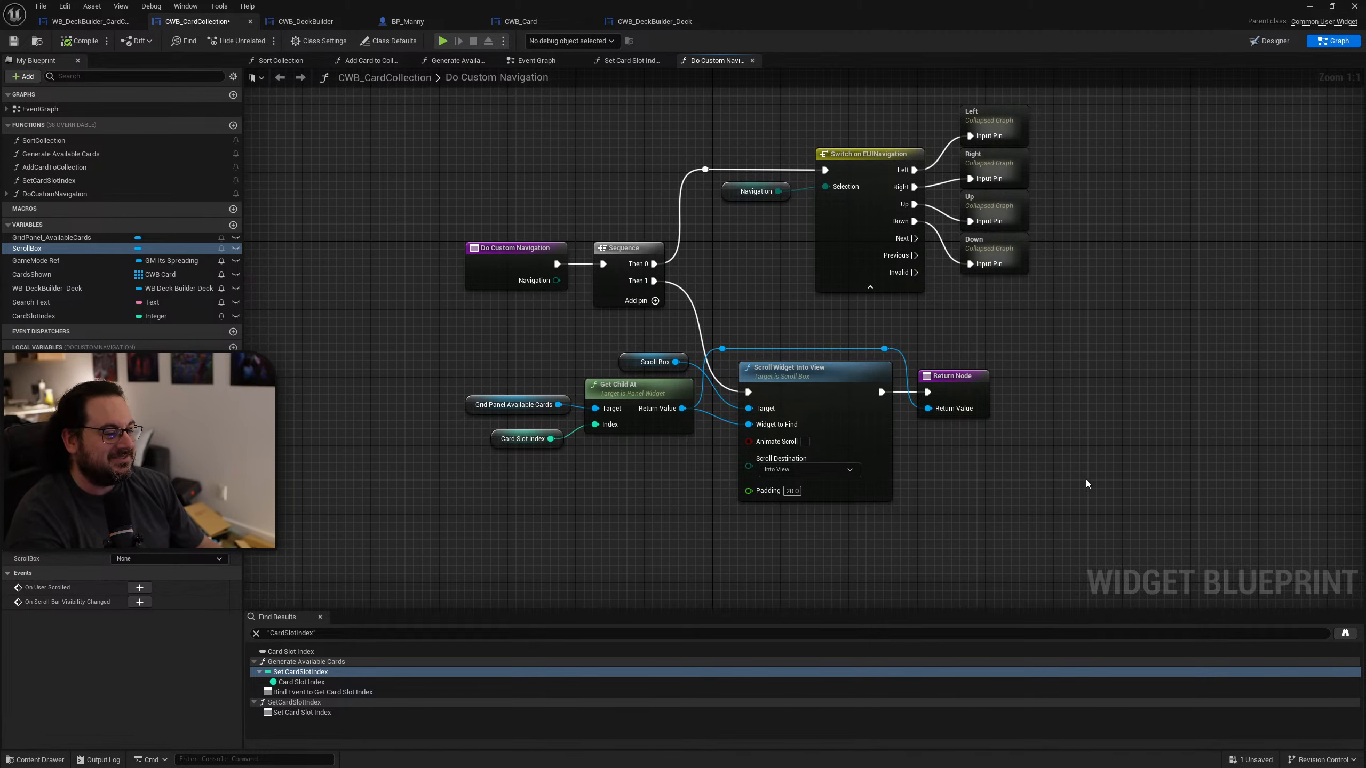
pyautogui.moveTo(1119, 554); pyautogui.dragTo(412, 345)
pyautogui.click(1098, 409)
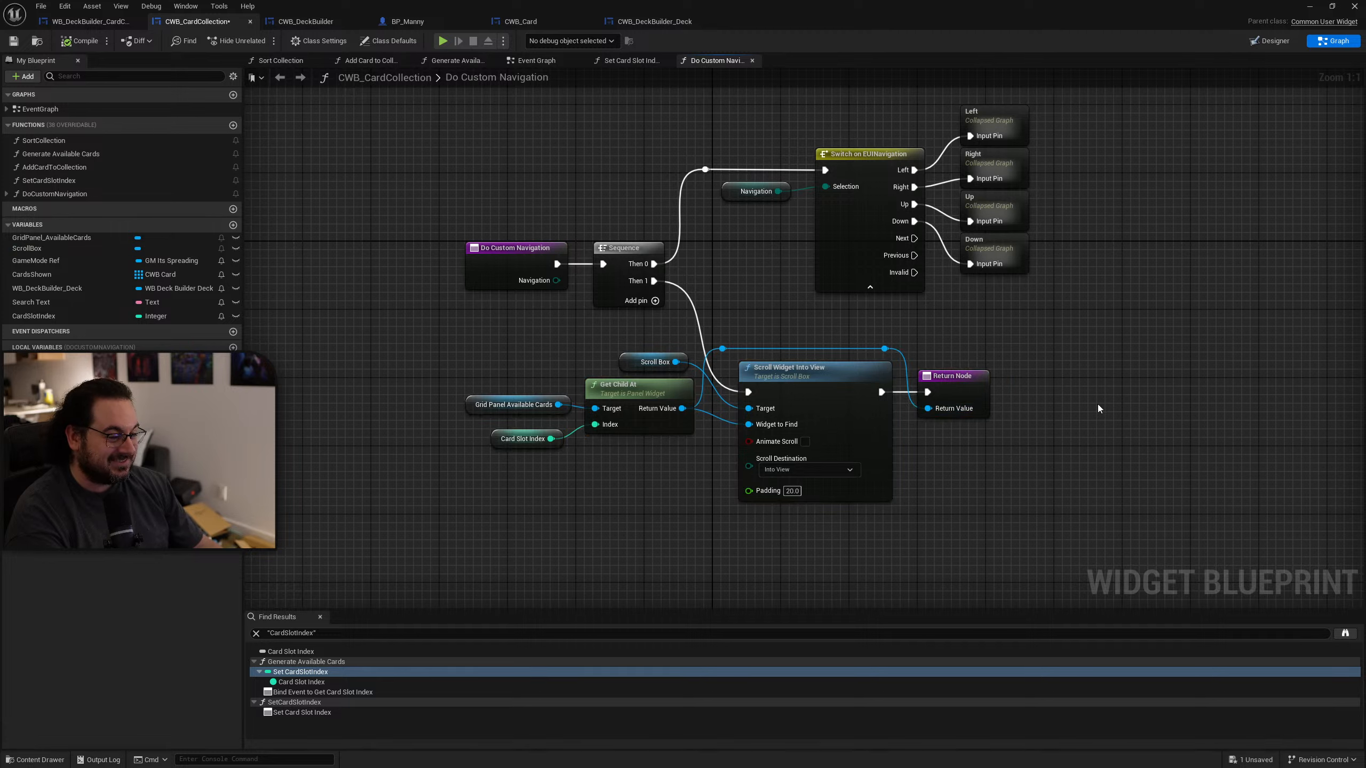
pyautogui.click(805, 441)
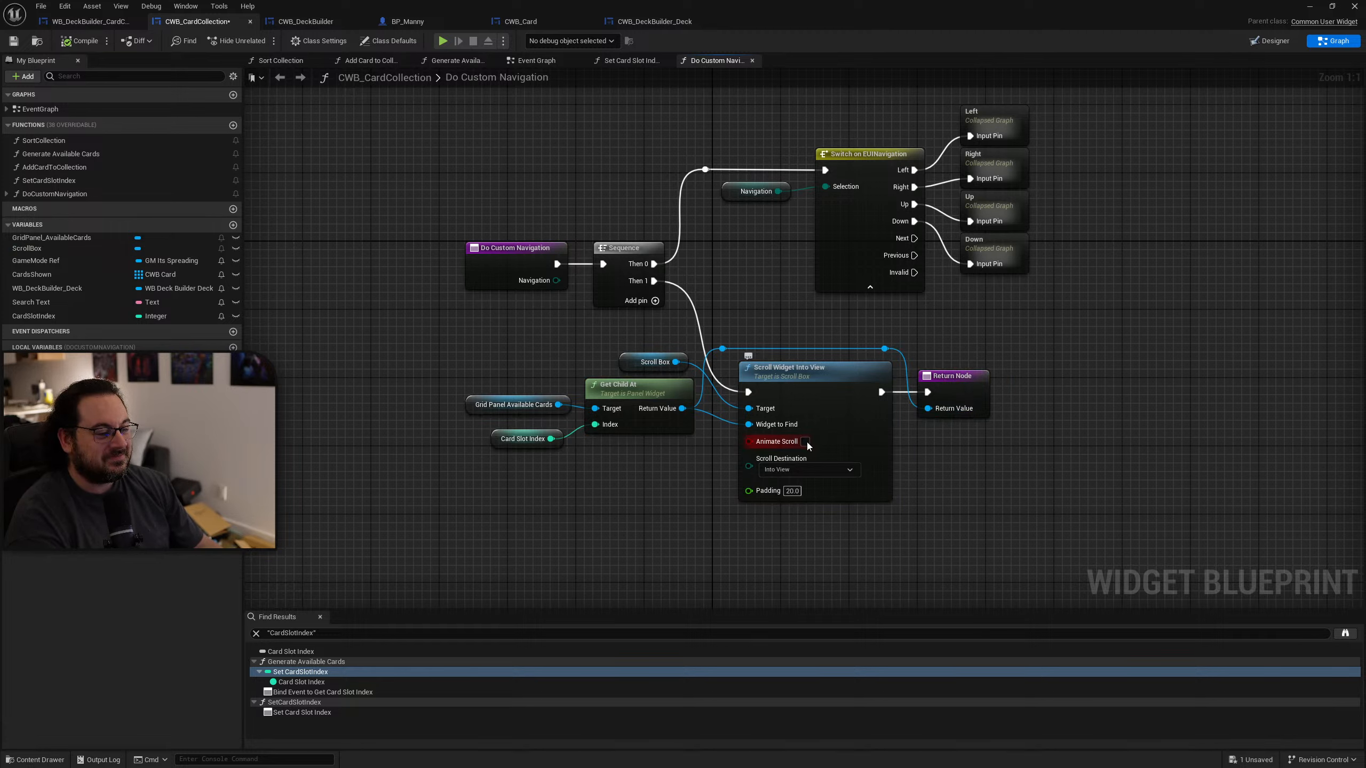
pyautogui.click(82, 46)
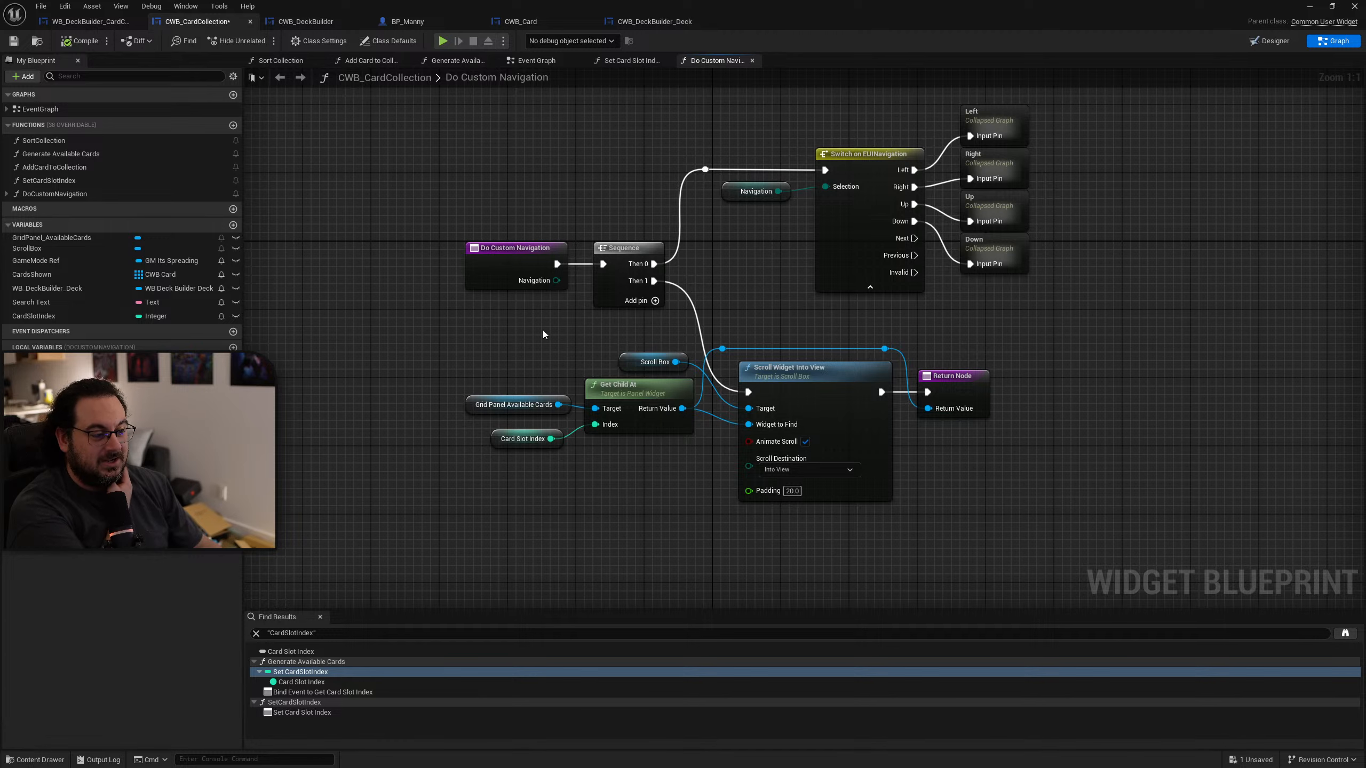
pyautogui.click(13, 41)
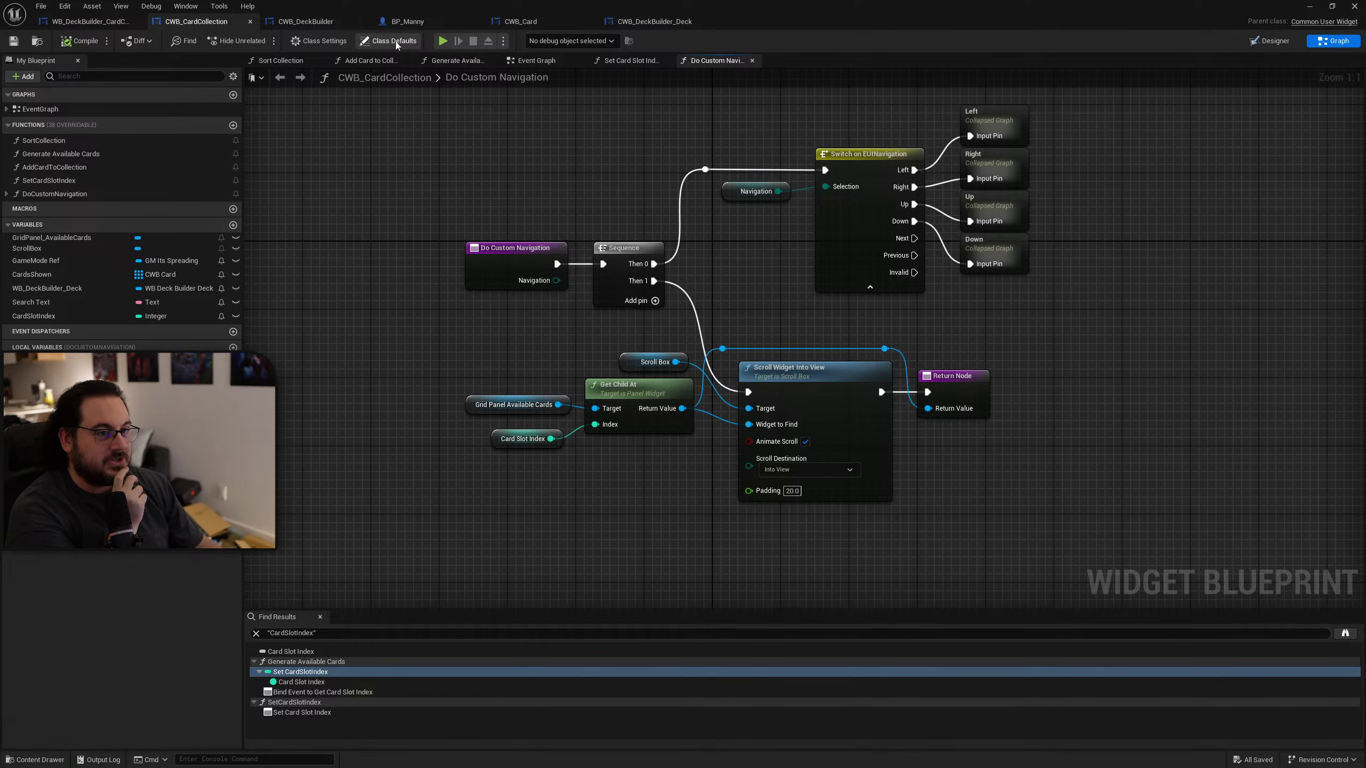
# Step: Open the CWB_DeckBuilder_Deck layout, select its scroll box, and search the widget palette for image
pyautogui.click(670, 25)
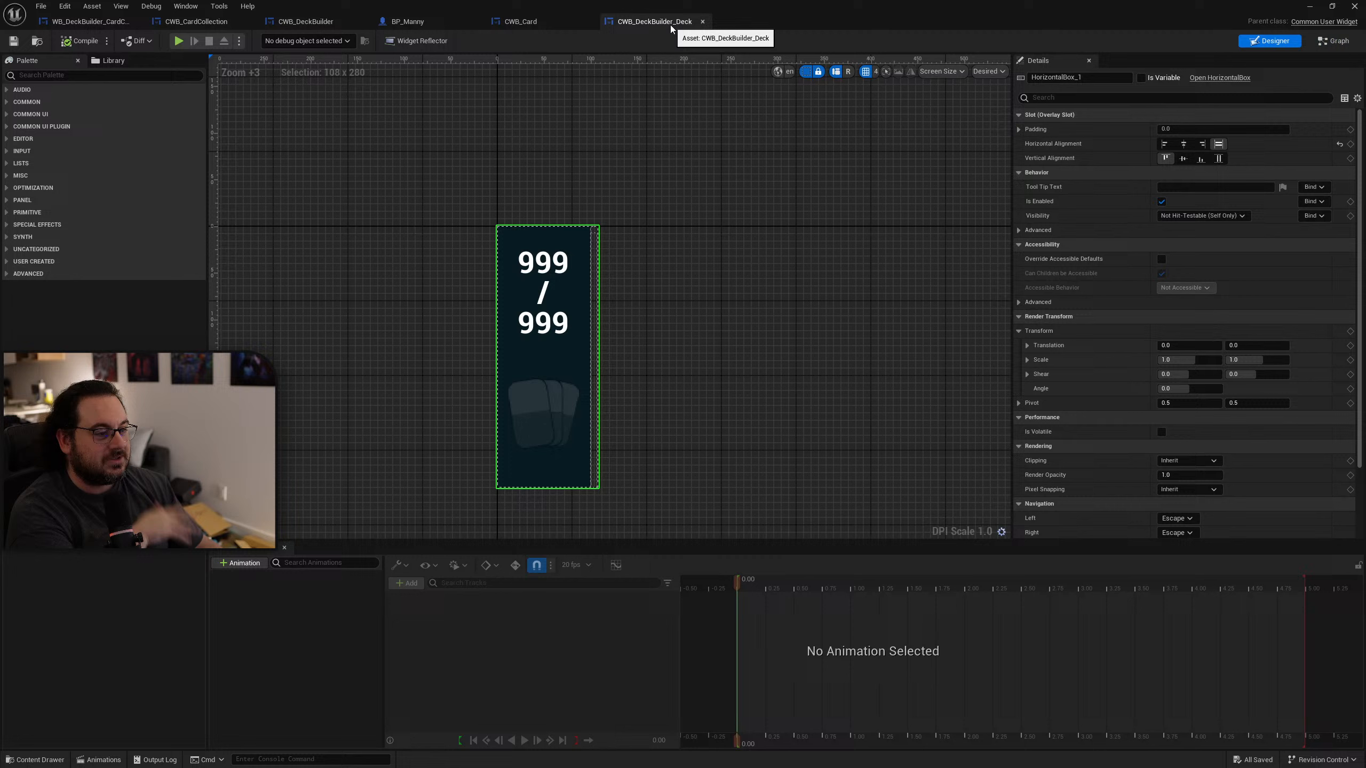
pyautogui.click(606, 303)
pyautogui.click(594, 359)
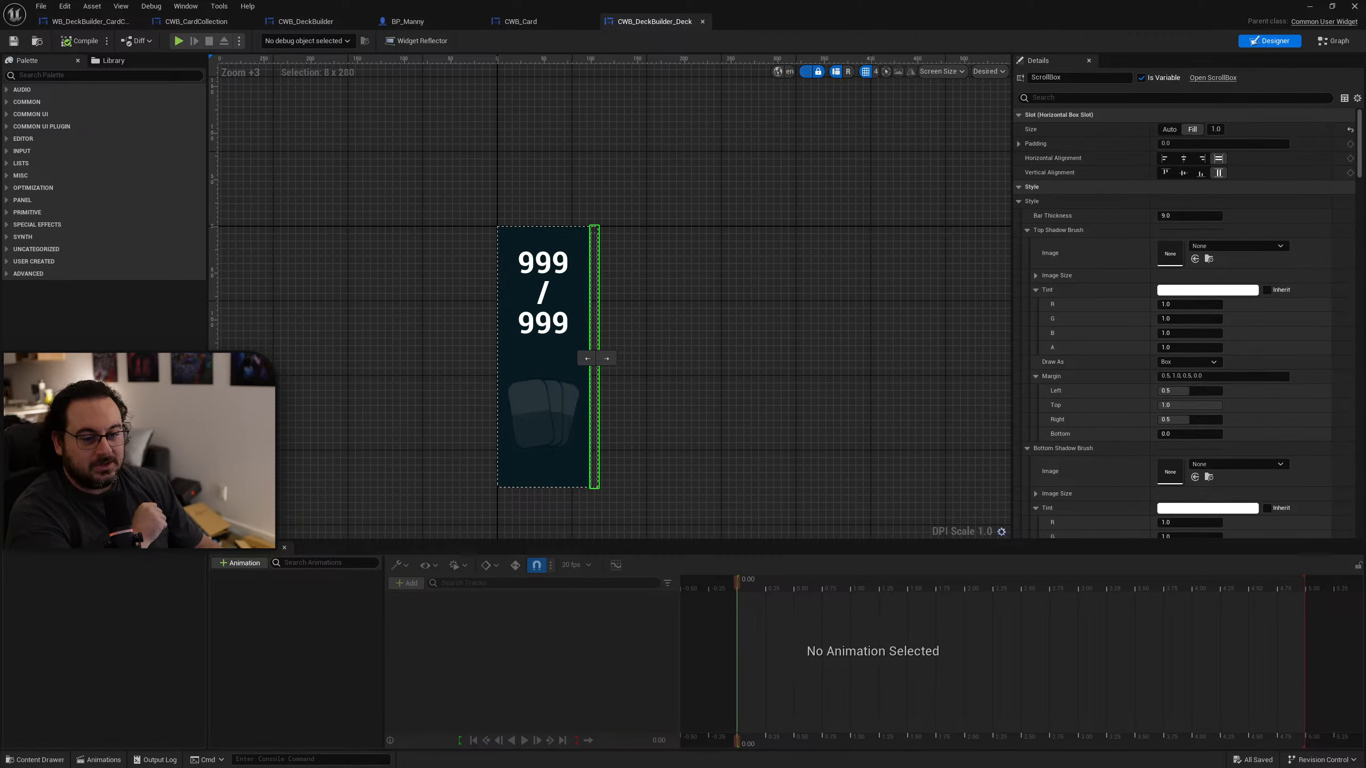
pyautogui.click(86, 78)
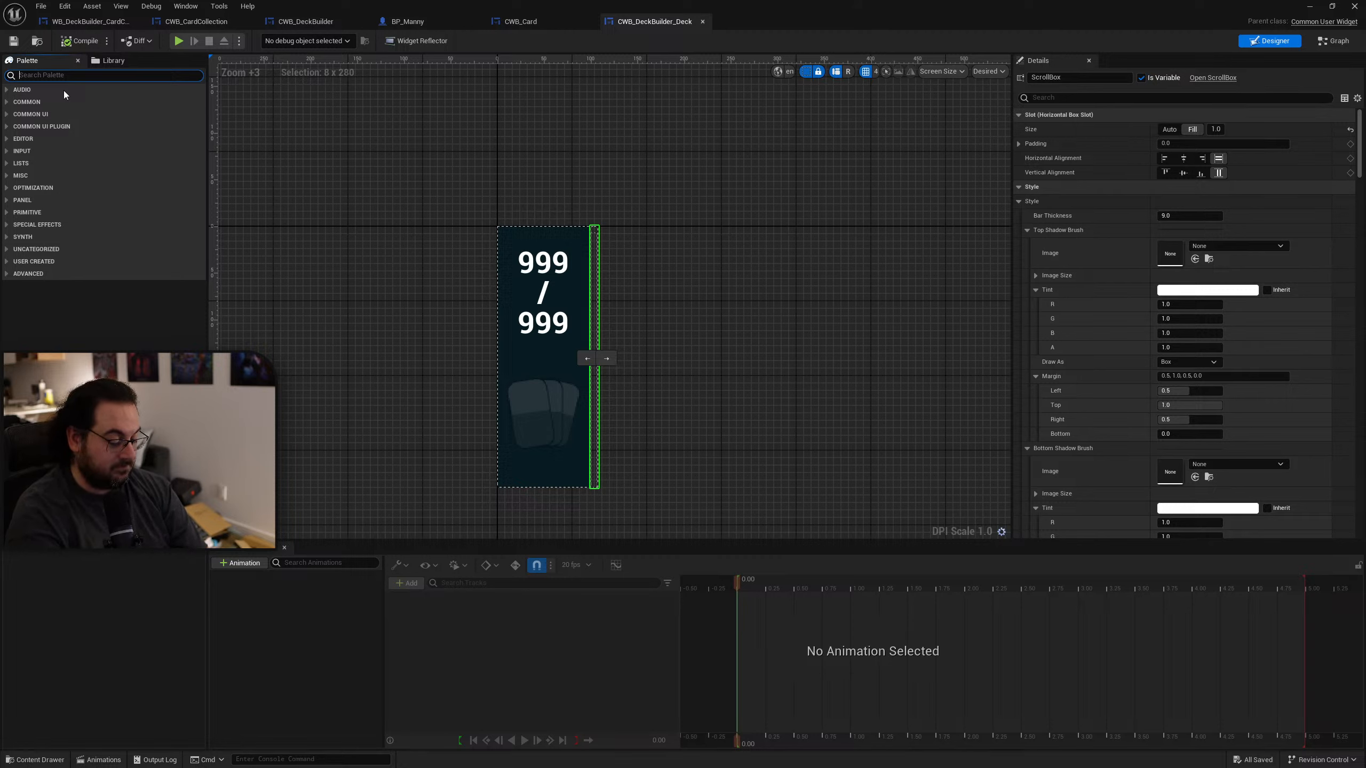
pyautogui.write('image')
# Step: Insert a Common Lazy Image instead of a plain Image between the deck counter and the scroll box, keeping its slot size on Auto
pyautogui.moveTo(43, 101); pyautogui.dragTo(108, 399)
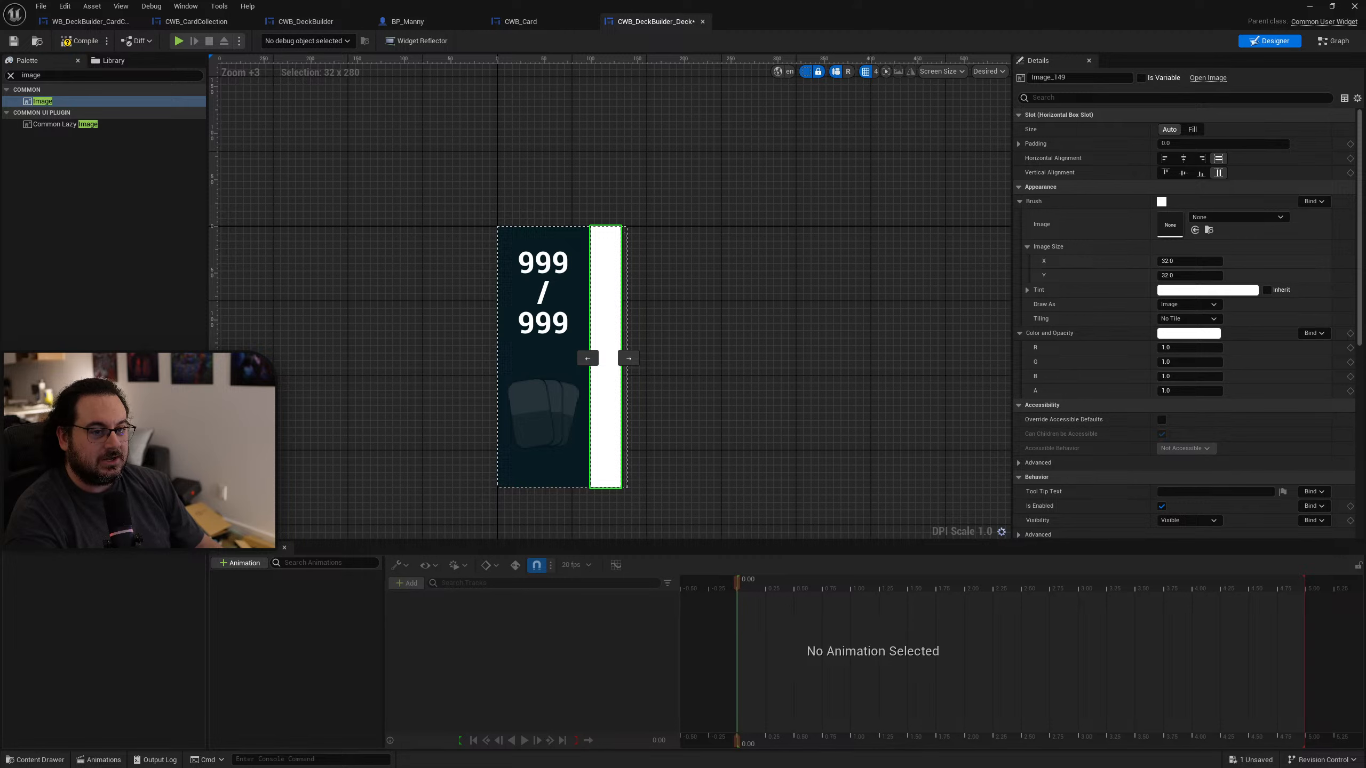
pyautogui.hotkey('ctrl', 'z')
pyautogui.click(69, 125)
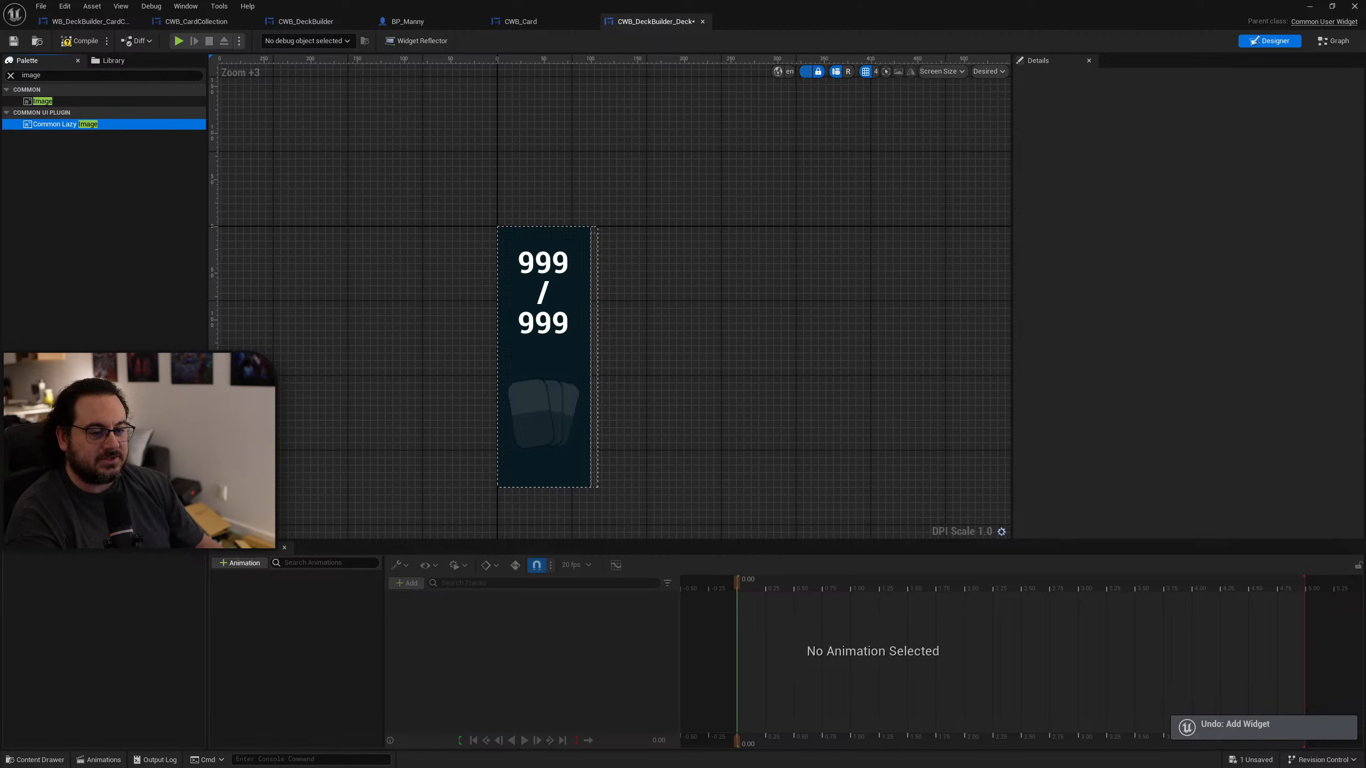
pyautogui.moveTo(69, 124); pyautogui.dragTo(108, 399)
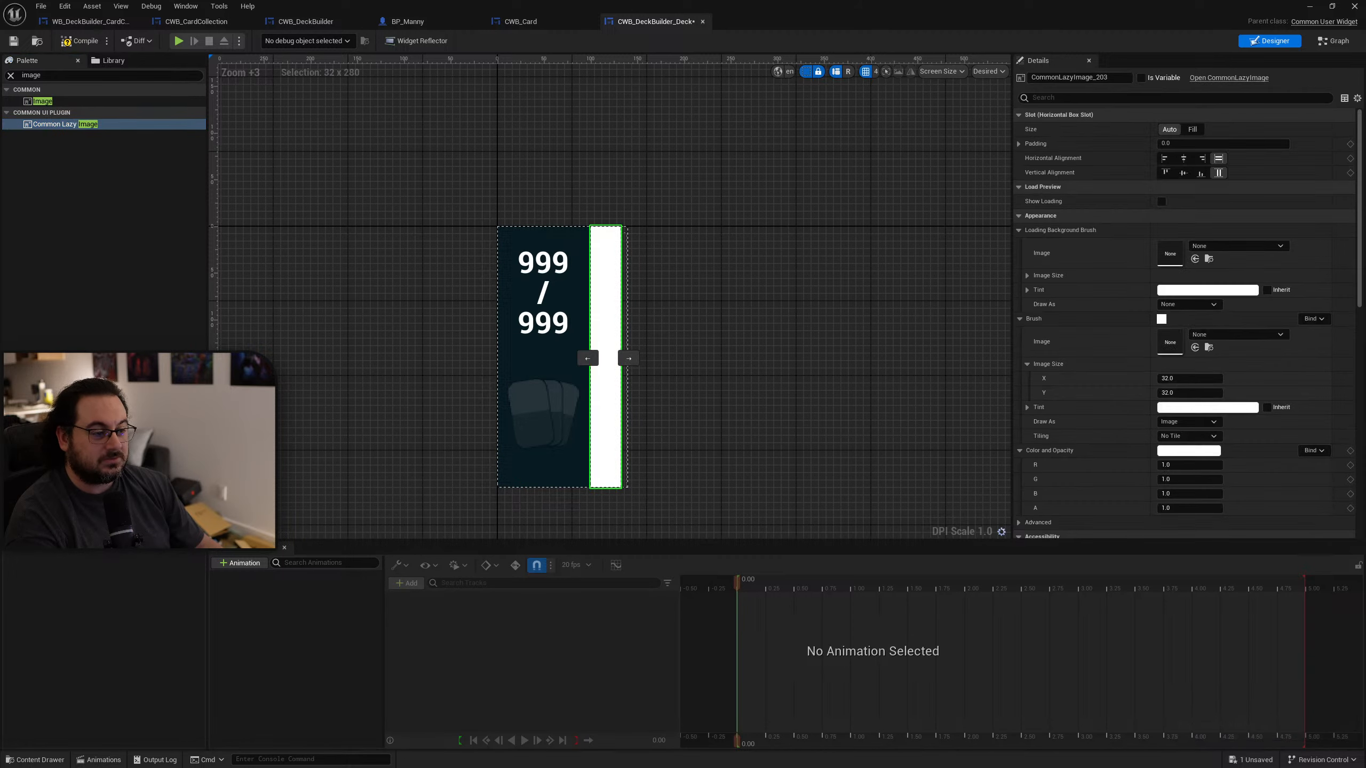
pyautogui.click(1192, 129)
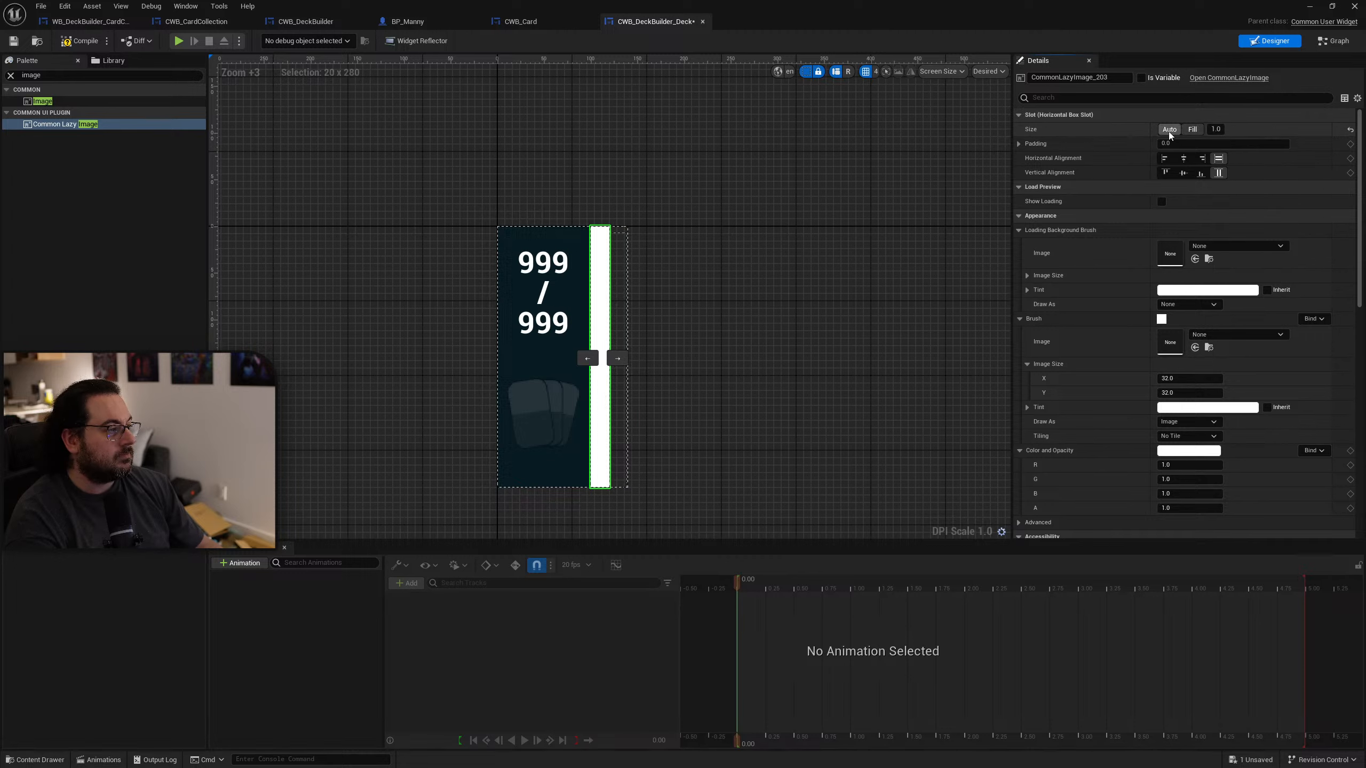
pyautogui.click(1170, 130)
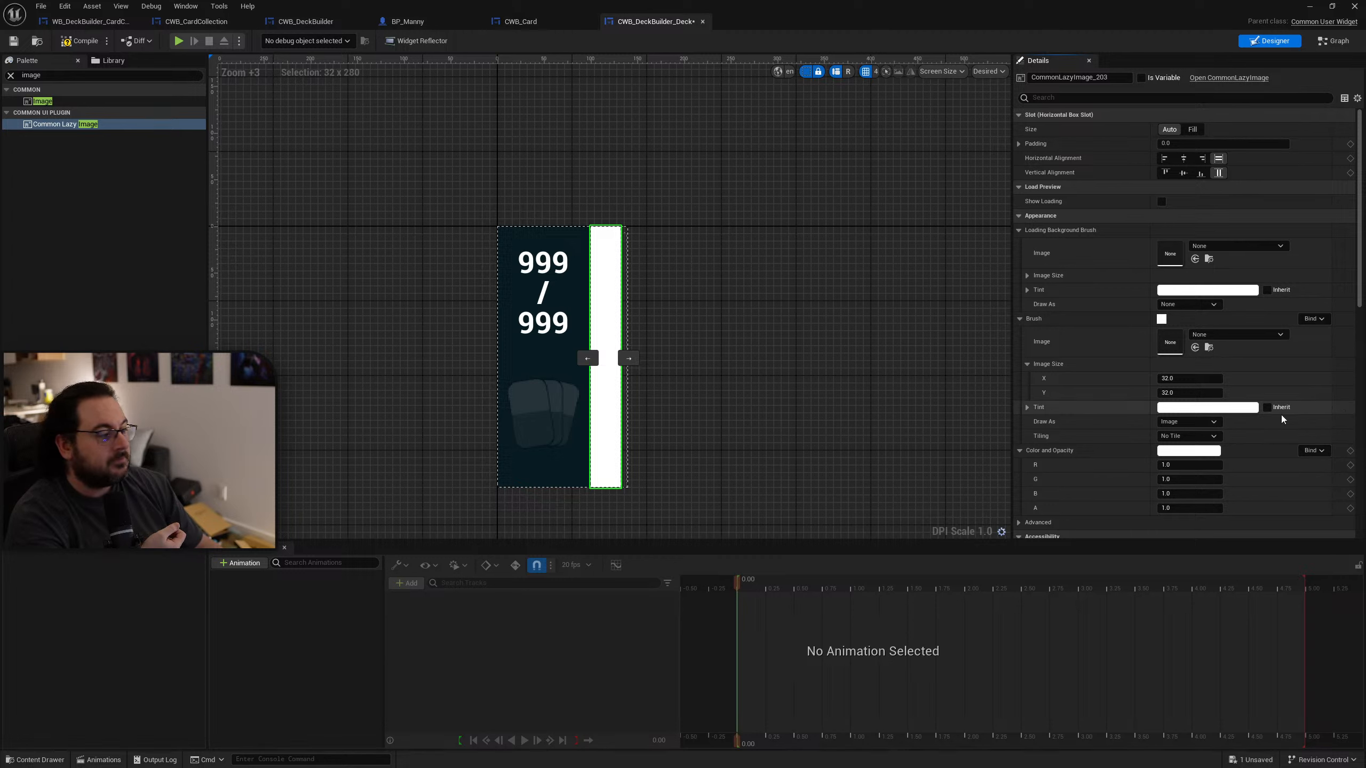
# Step: Set the lazy image's brush tint to a near-black grey with value 0.010417 (hex sRGB 1A1A1AFF)
pyautogui.click(1207, 407)
pyautogui.click(1135, 547)
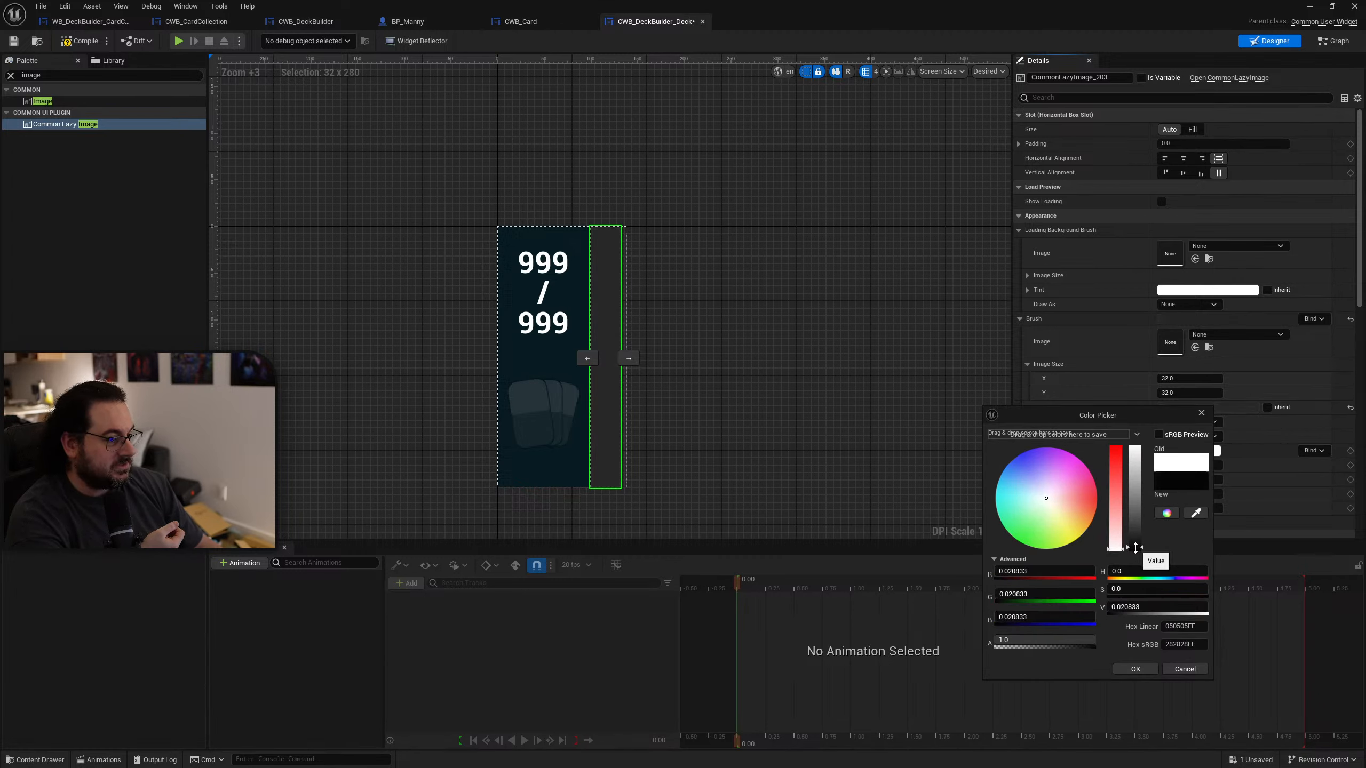
pyautogui.moveTo(1136, 548); pyautogui.dragTo(1136, 549)
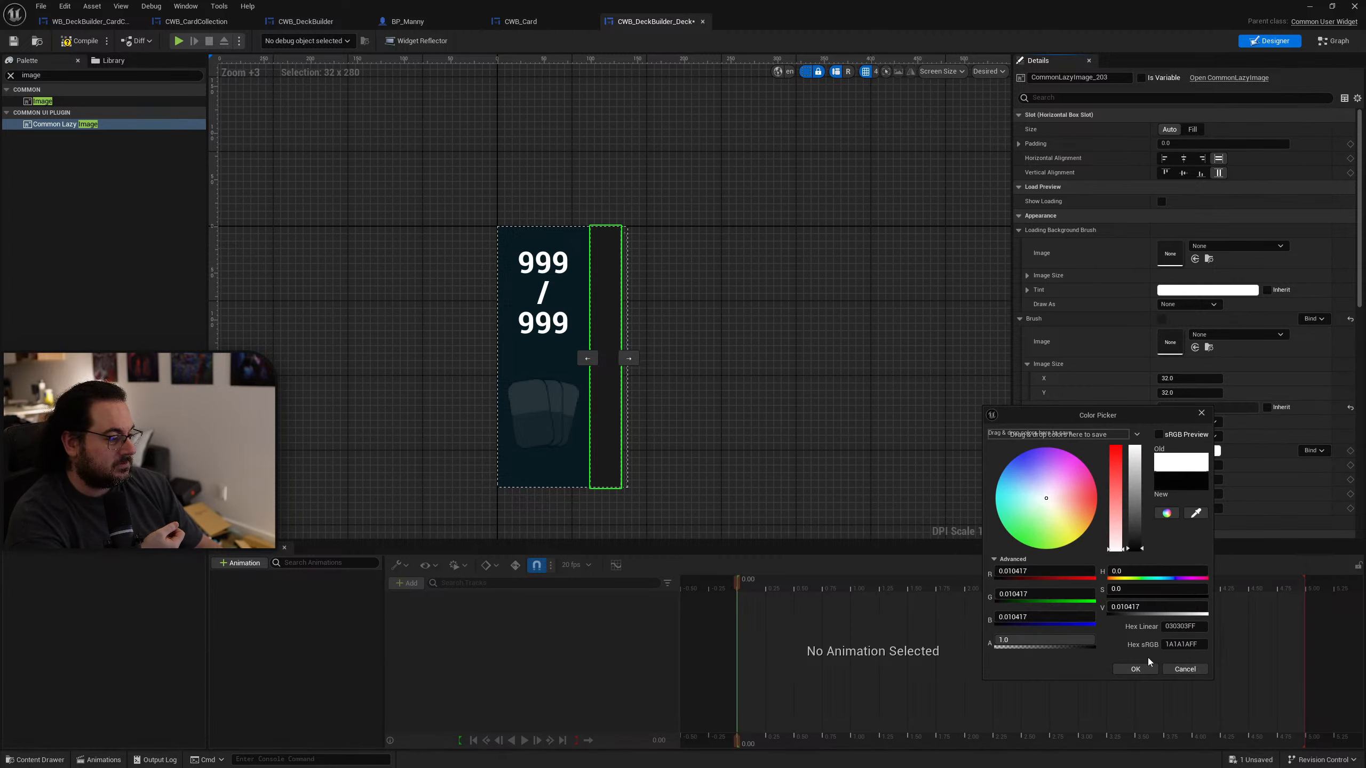
pyautogui.click(1147, 663)
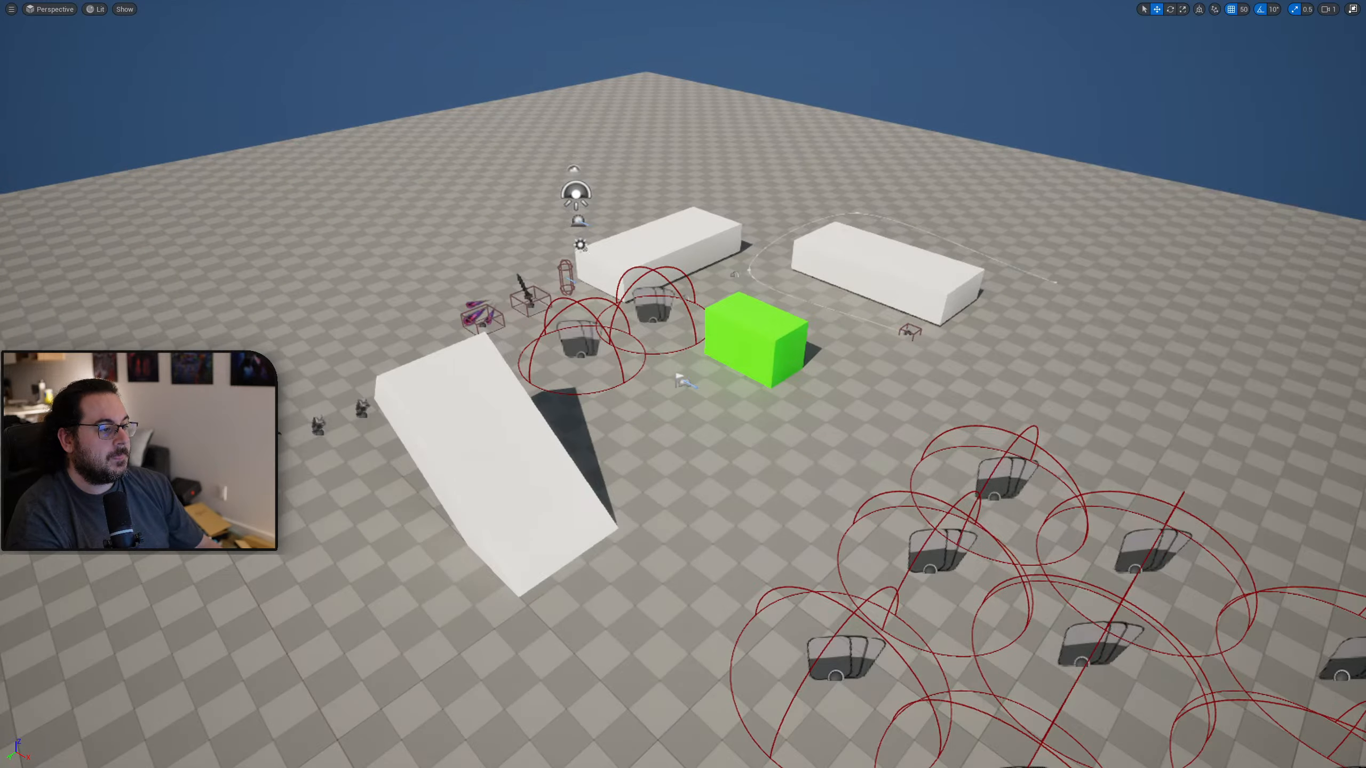
# Step: Play the game, check the deck row in the deck builder, end the session, and return to the CWB_DeckBuilder_Deck layout
pyautogui.hotkey('alt', 'p')
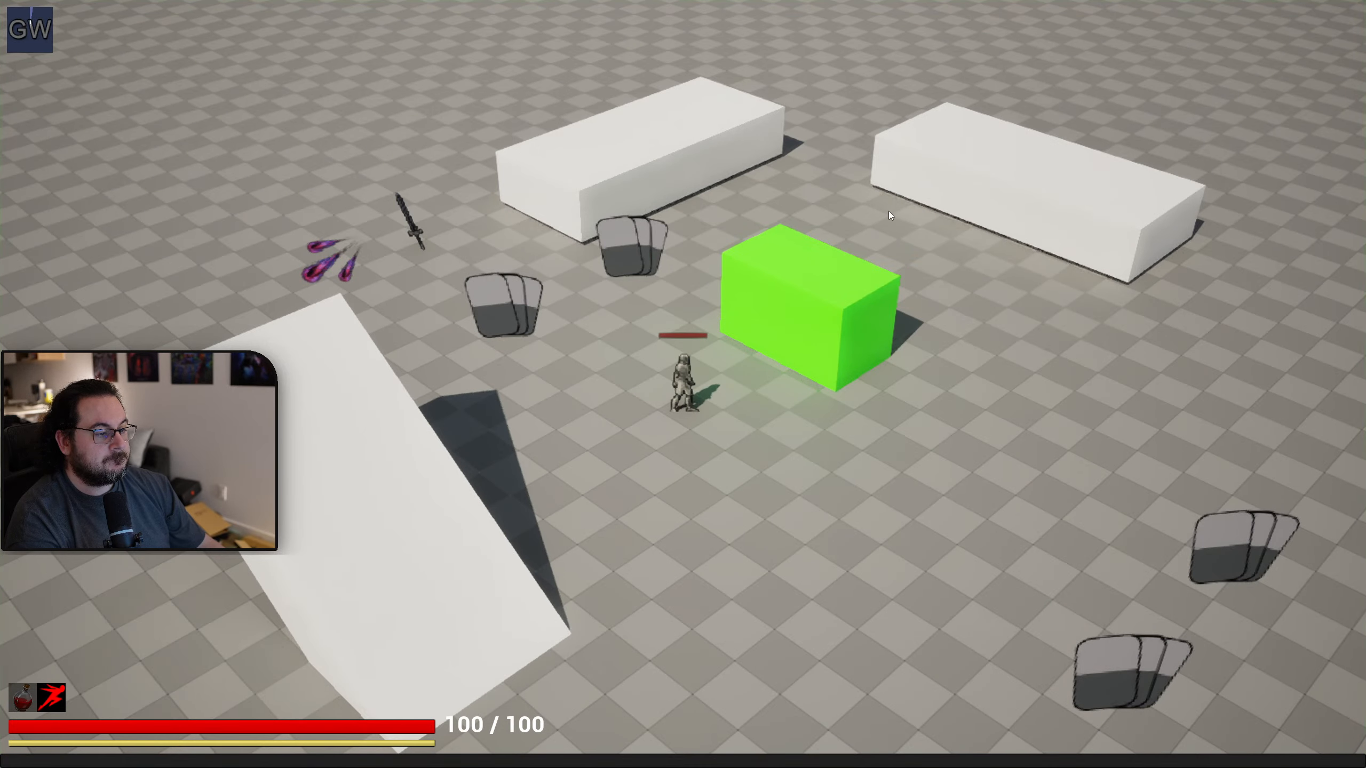
pyautogui.press('Tab')
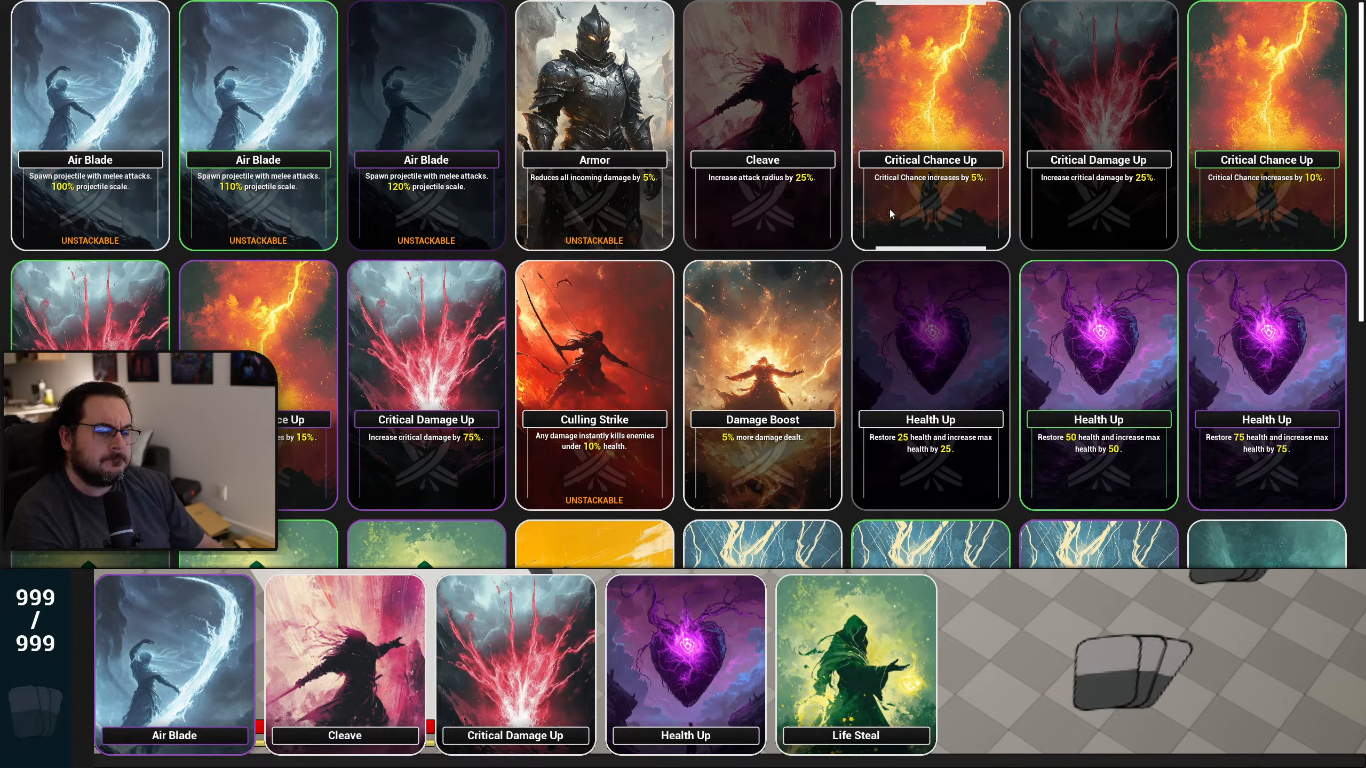
pyautogui.press('Escape')
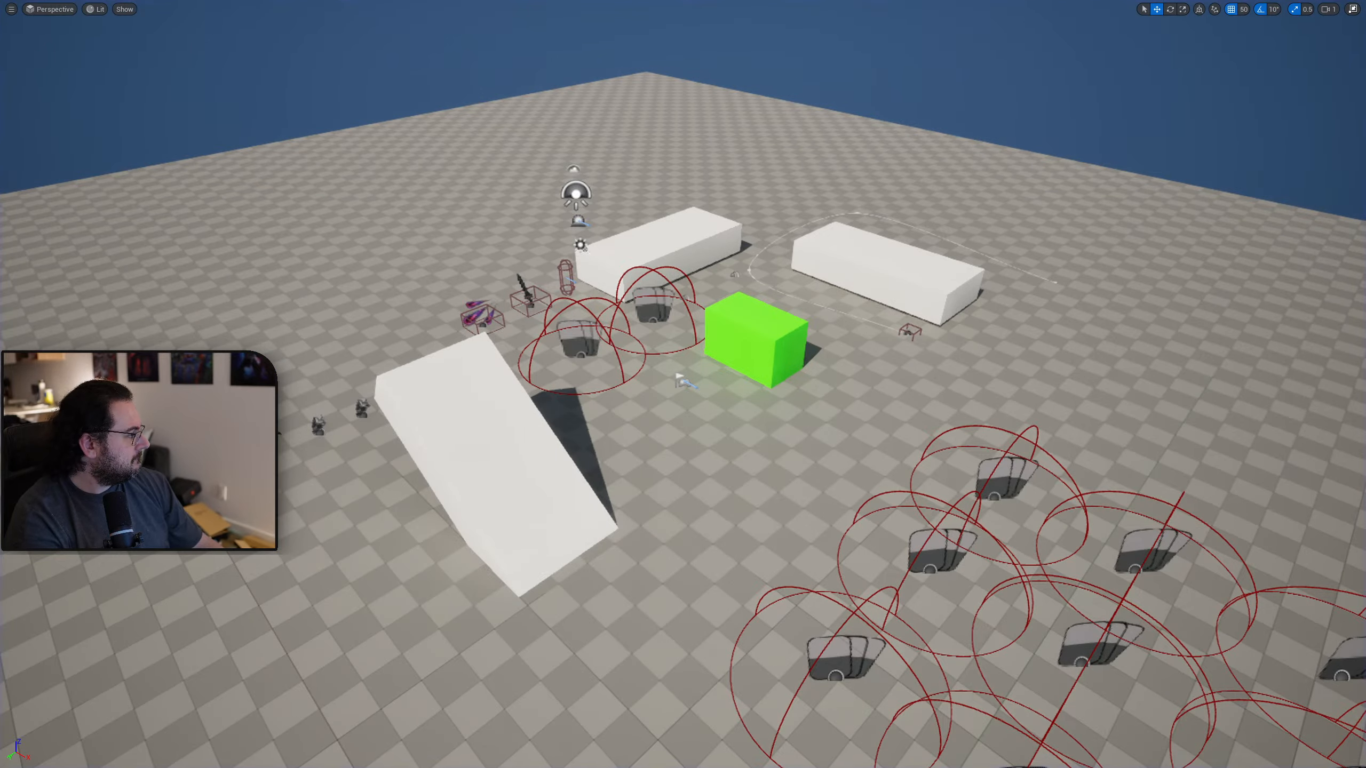
pyautogui.moveTo(1365, 301); pyautogui.dragTo(683, 1)
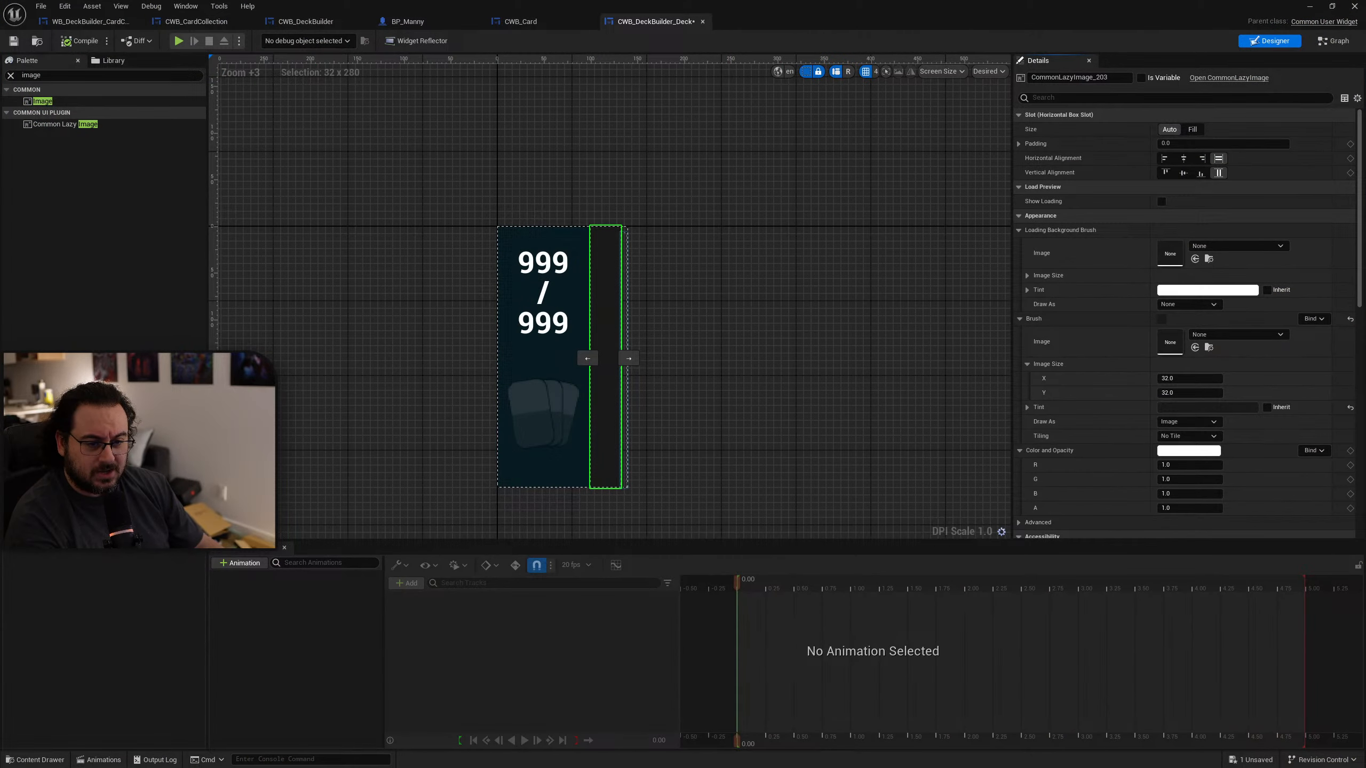
# Step: Move the dark lazy image from the horizontal box into the overlay as a background, filling it horizontally and vertically
pyautogui.click(1193, 129)
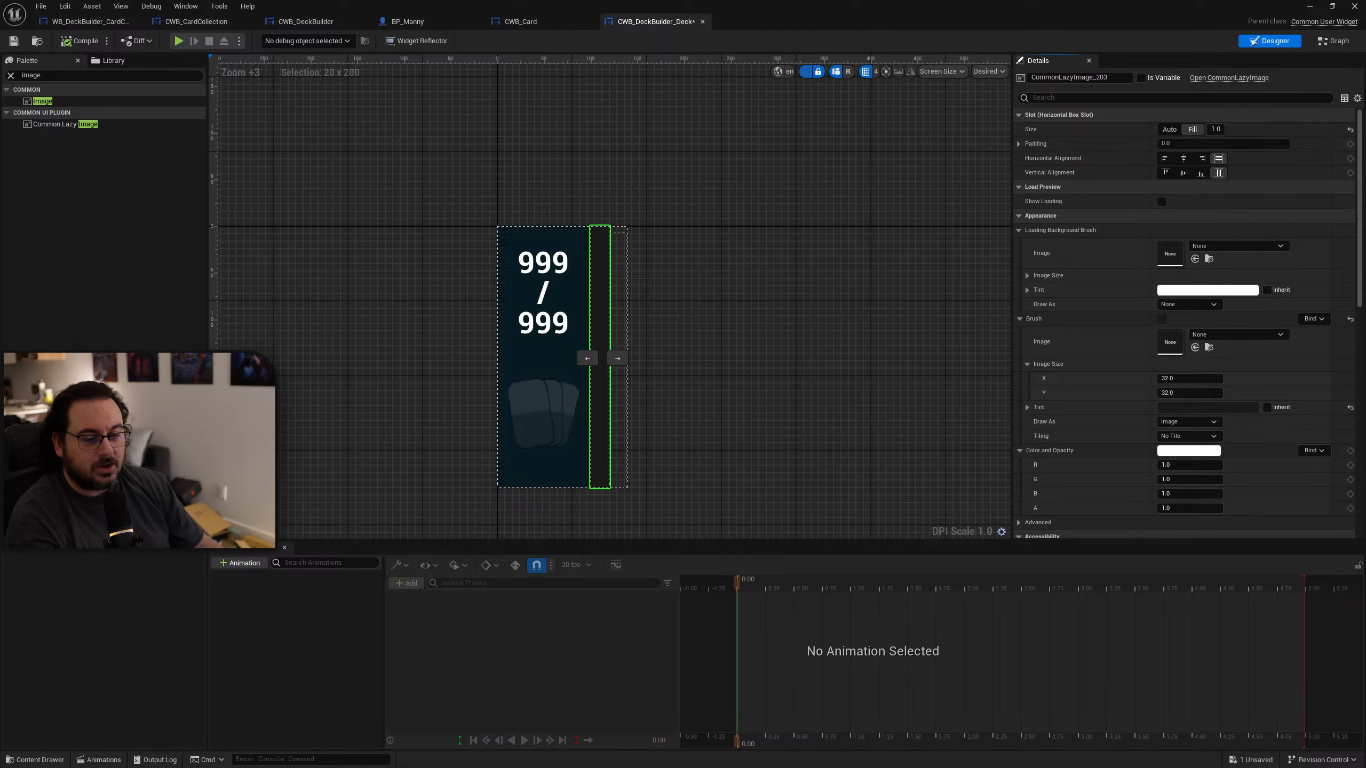
pyautogui.hotkey('ctrl', 'z')
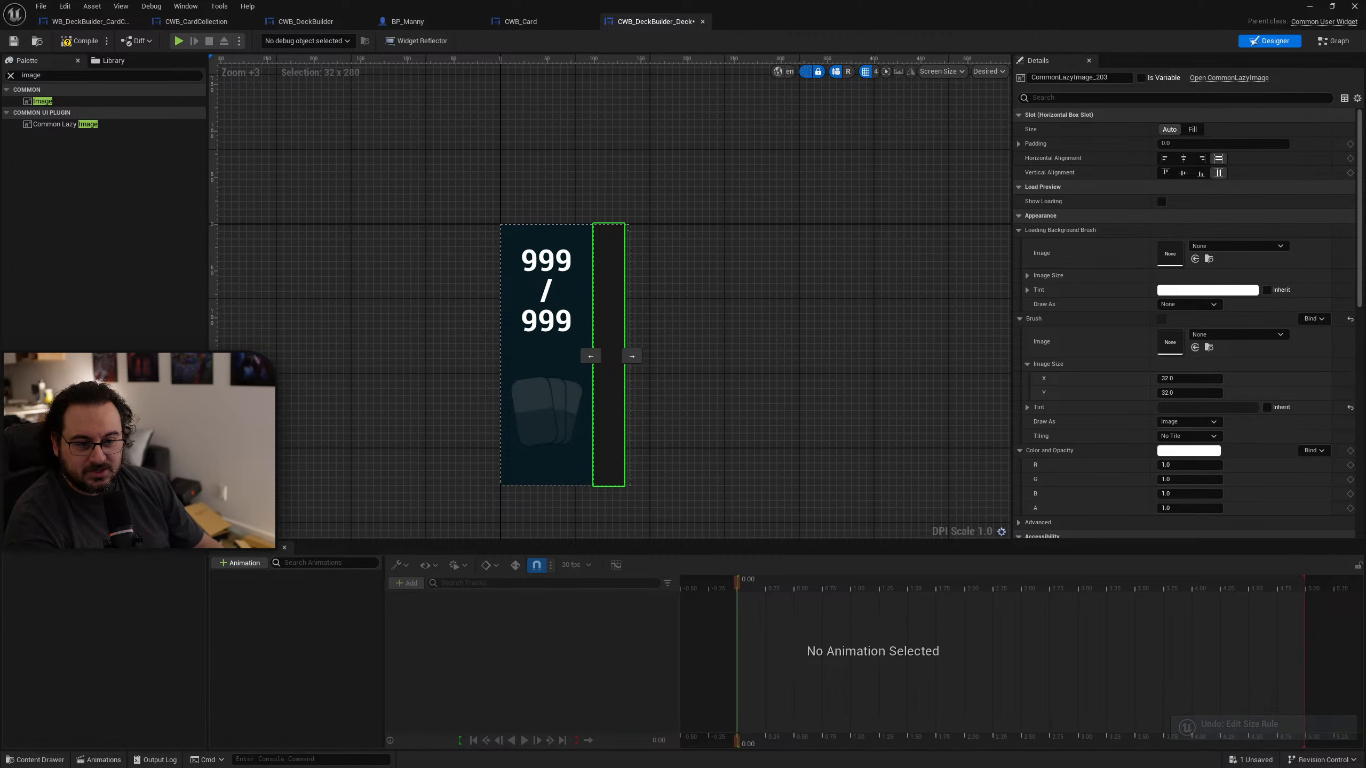
pyautogui.hotkey('ctrl', 'z')
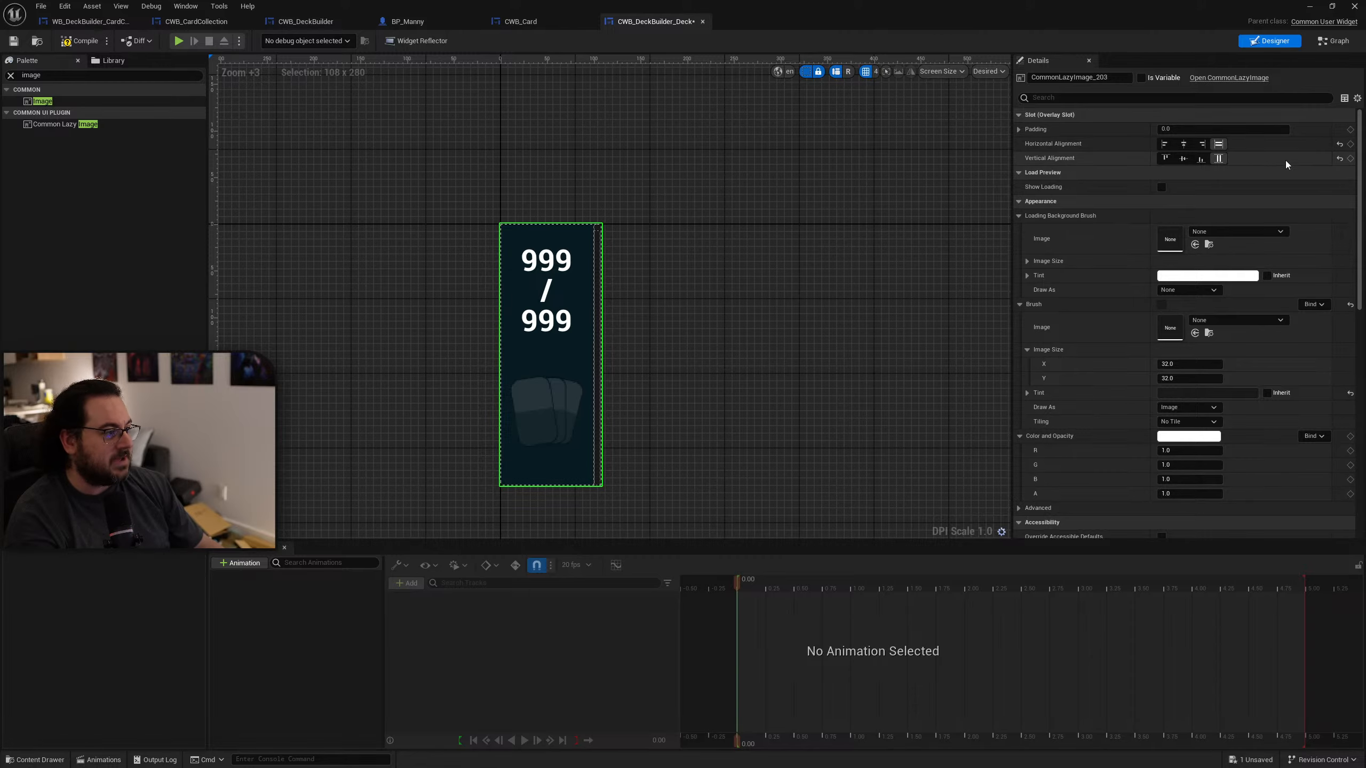
pyautogui.click(1218, 158)
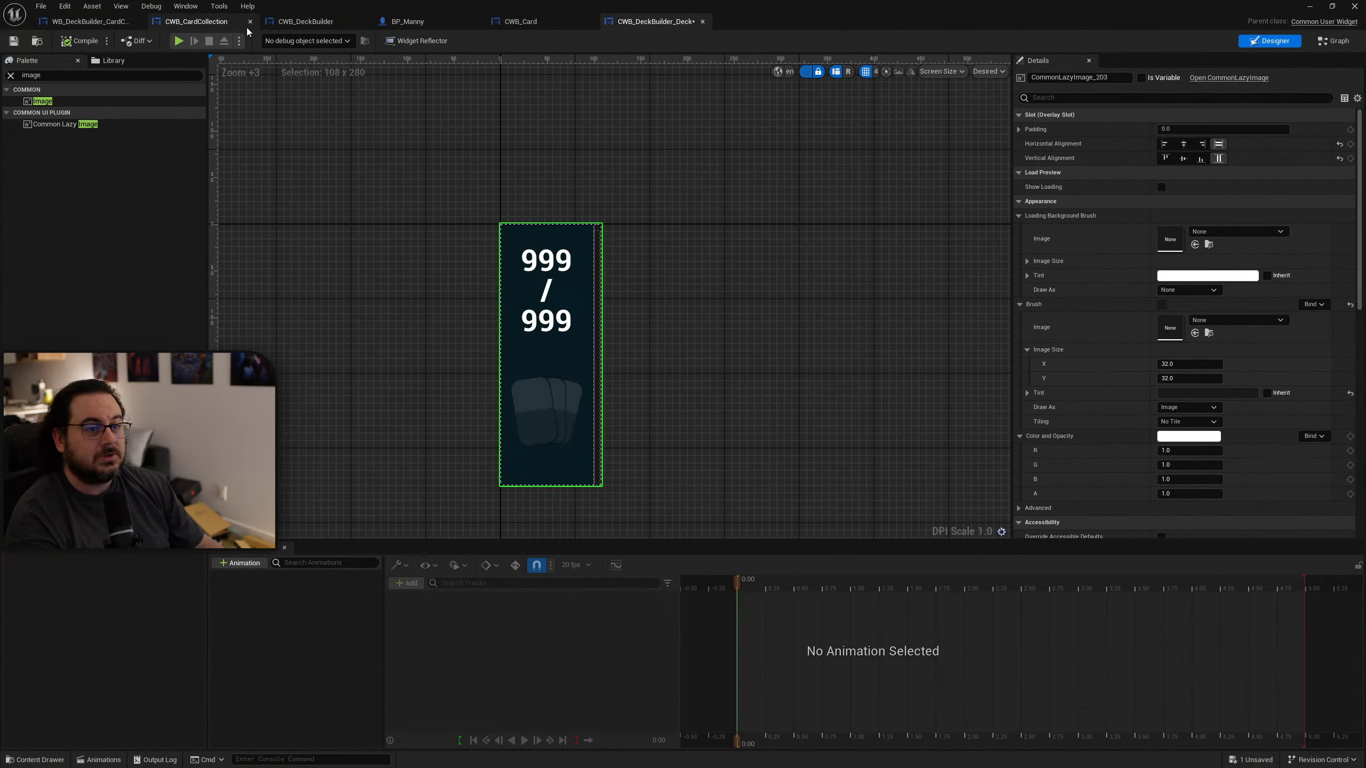
# Step: Bring up the CWB_DeckBuilder layout in the designer and examine its deck row up close
pyautogui.click(321, 22)
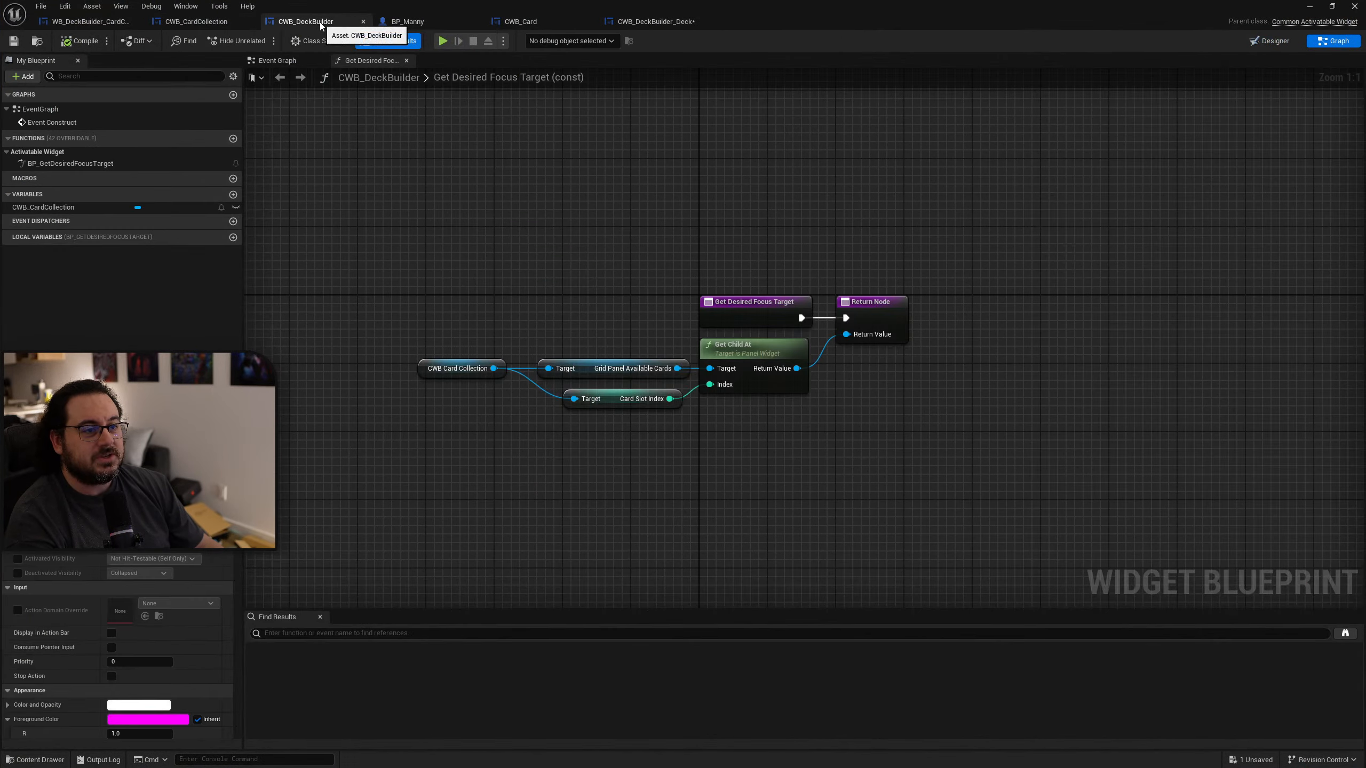
pyautogui.click(1258, 40)
pyautogui.scroll(1, 690, 441)
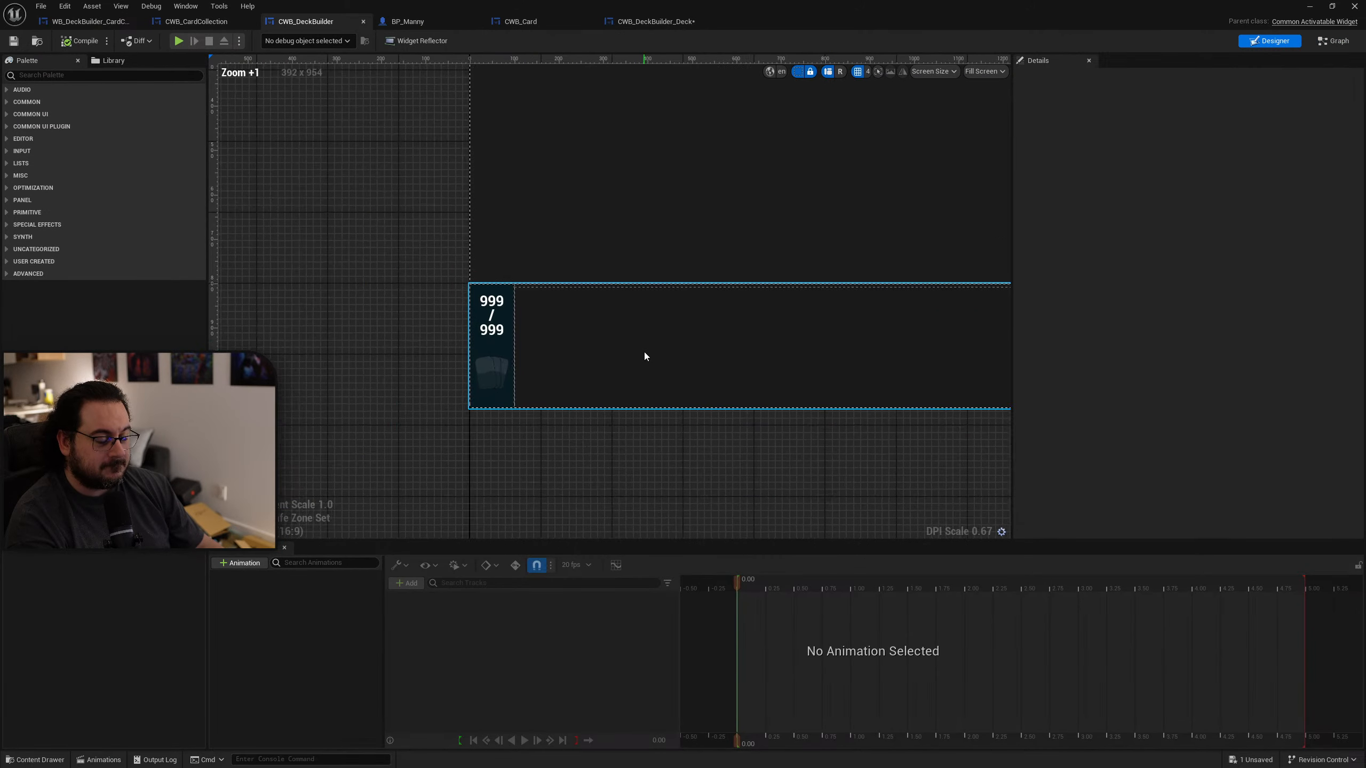
pyautogui.scroll(2, 644, 357)
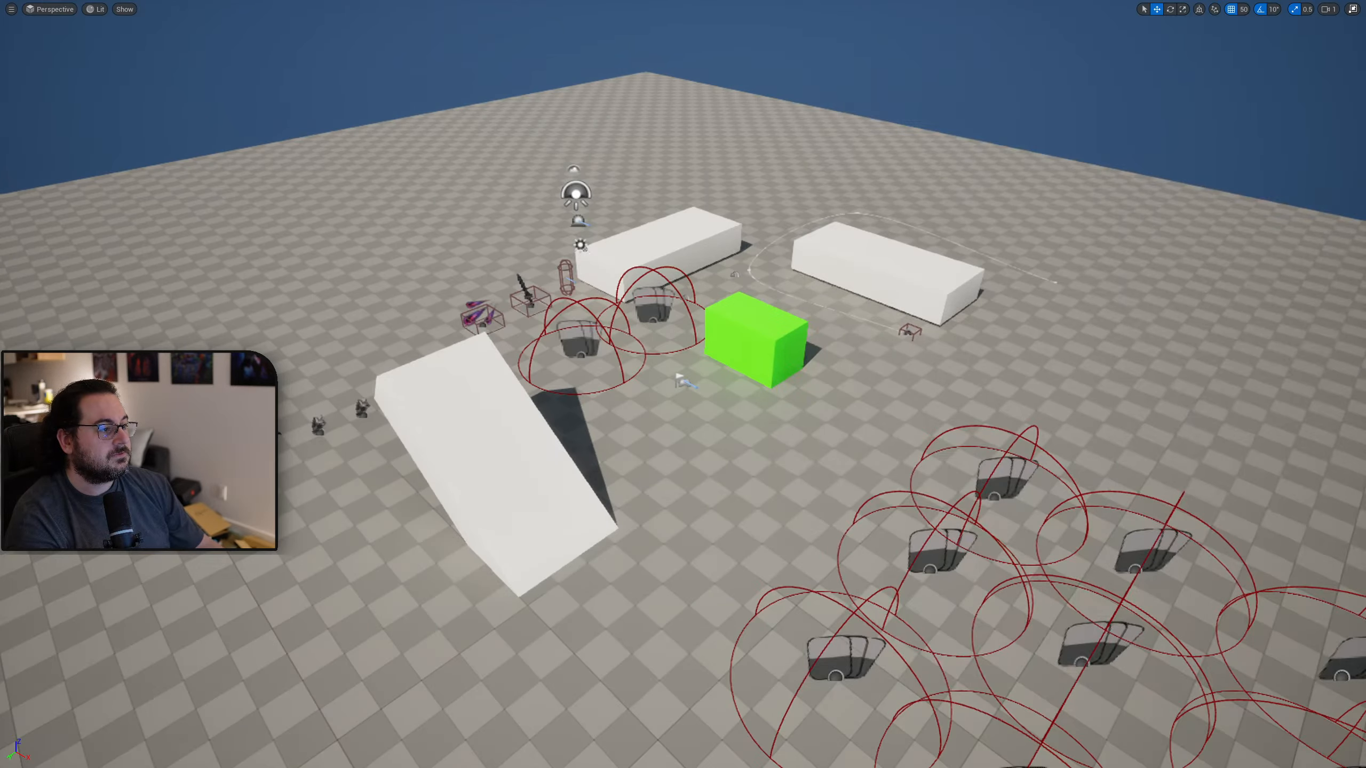
# Step: Play the game, open the deck builder, and scroll through the card collection above the deck row
pyautogui.hotkey('alt', 'p')
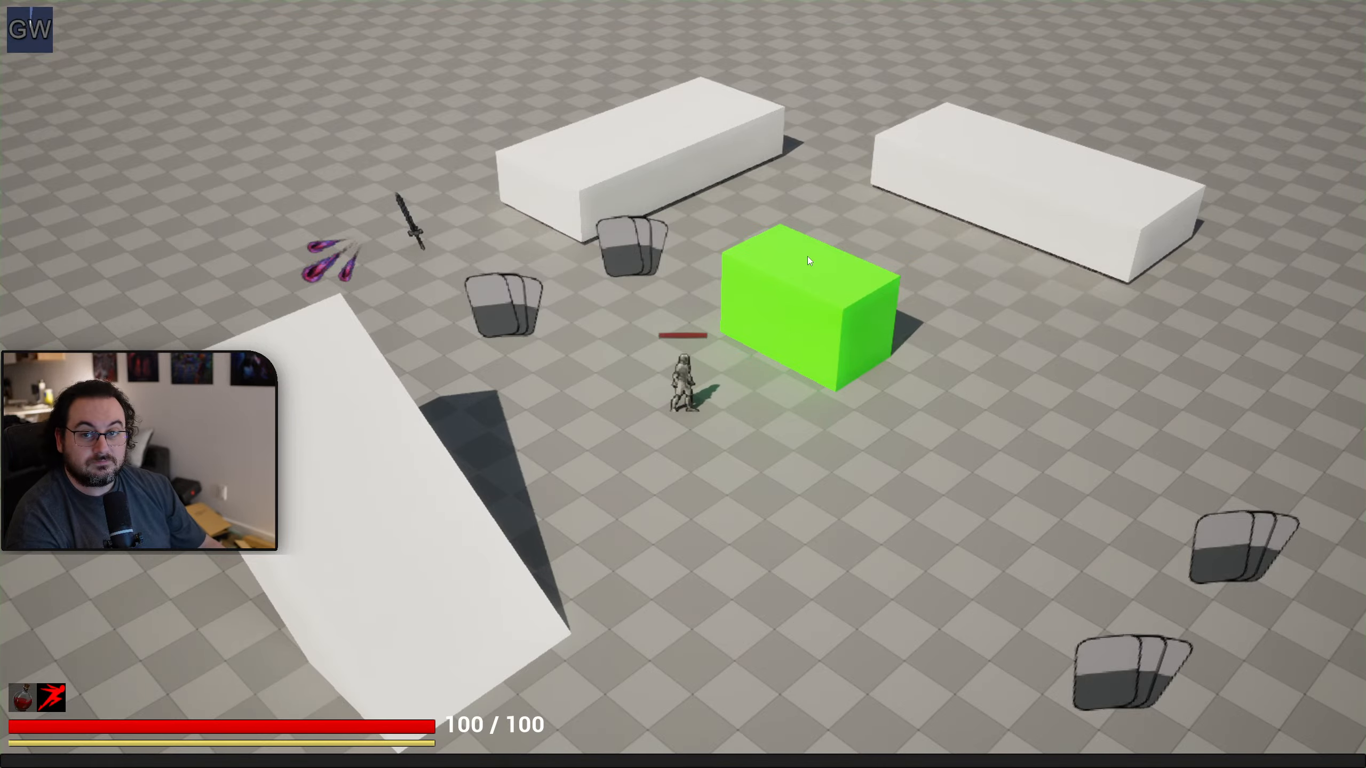
pyautogui.press('Tab')
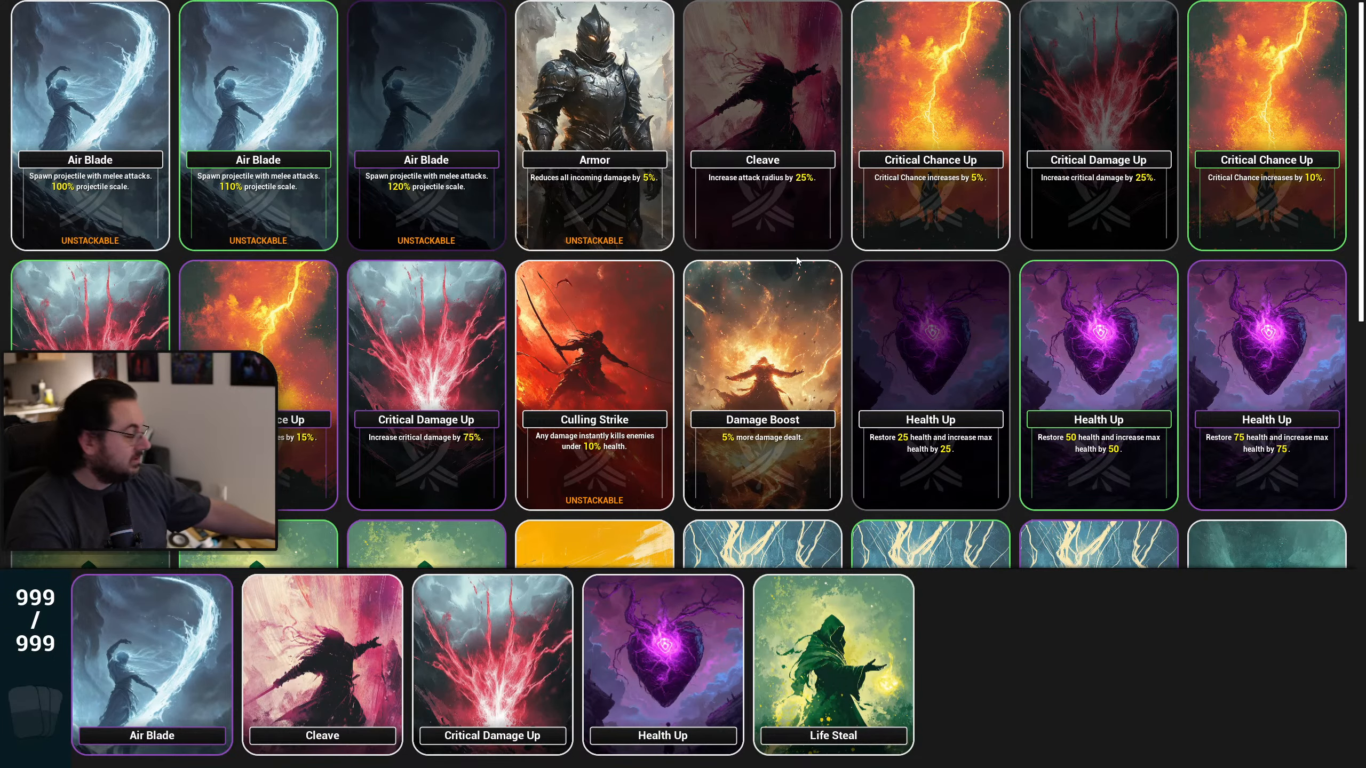
pyautogui.scroll(-5, 683, 269)
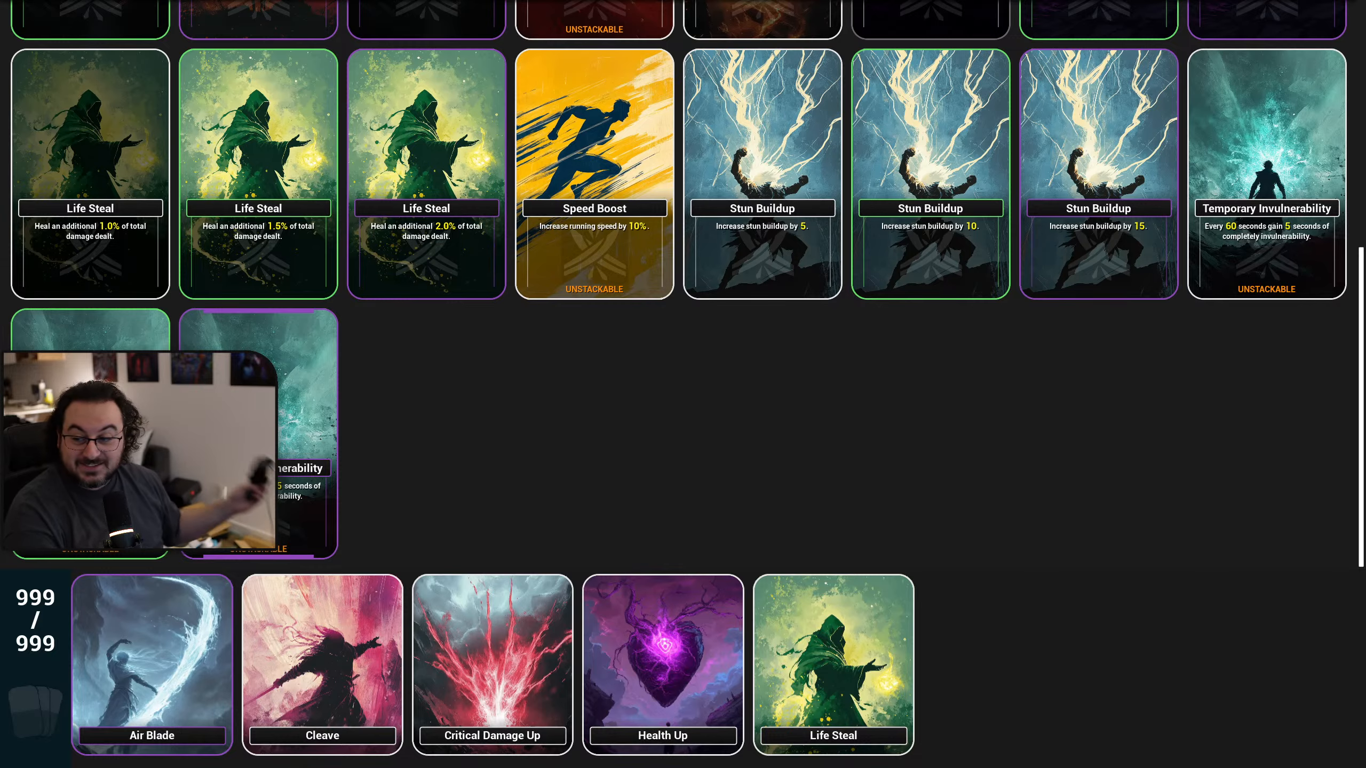
pyautogui.scroll(3, 683, 285)
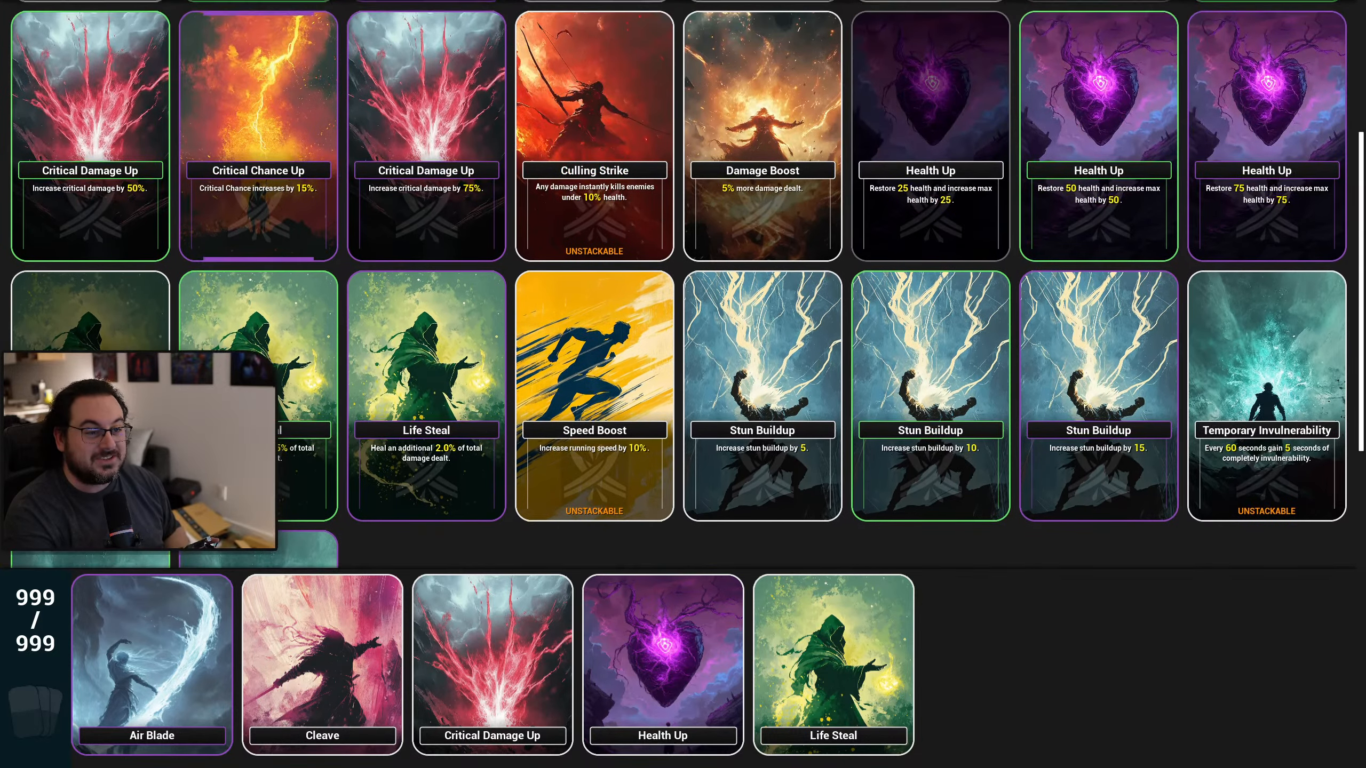
# Step: Test directional focus navigation across the card collection in all four directions, then end the play session
pyautogui.press('Up')
pyautogui.press('Left')
pyautogui.press('Left')
pyautogui.press('Left')
pyautogui.press('Down')
pyautogui.press('Down')
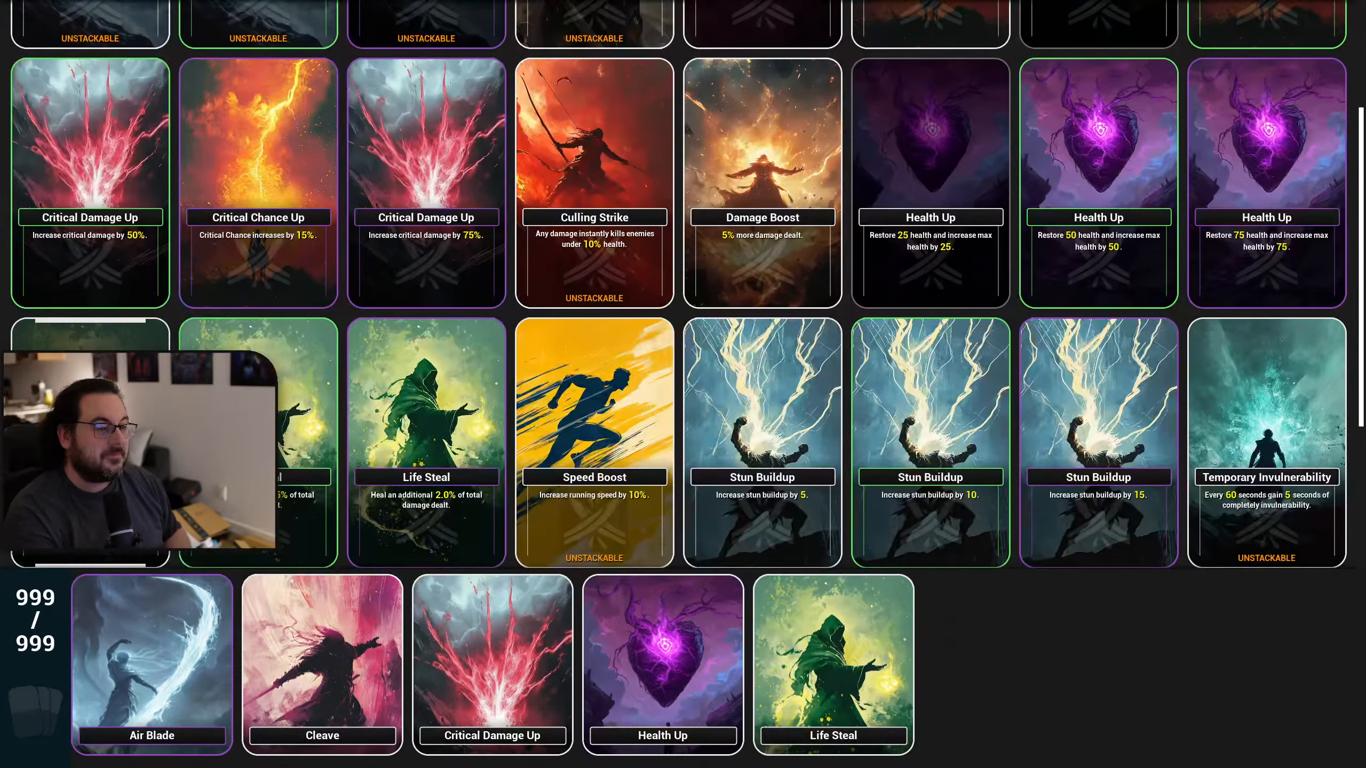
pyautogui.press('Right')
pyautogui.press('Right')
pyautogui.press('Right')
pyautogui.press('Right')
pyautogui.press('Up')
pyautogui.press('Up')
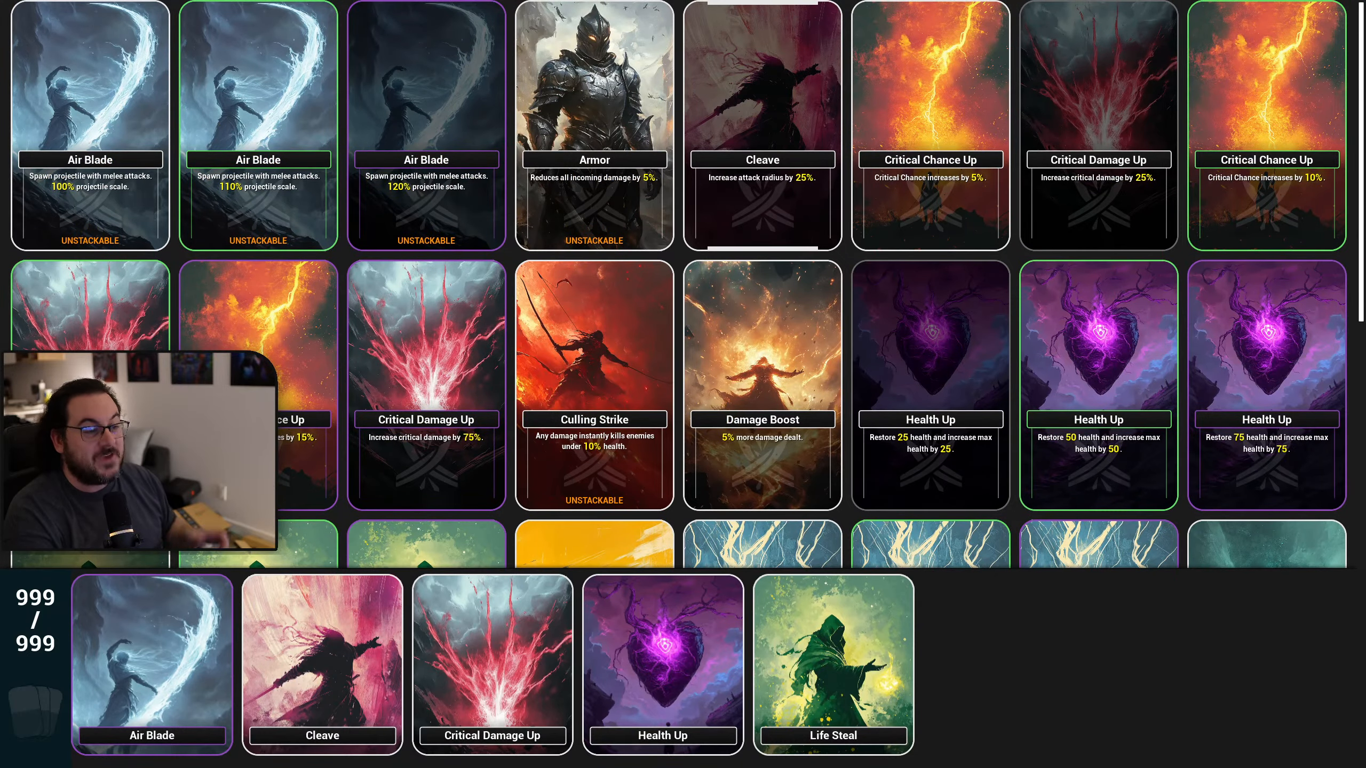
pyautogui.press('Down')
pyautogui.press('Down')
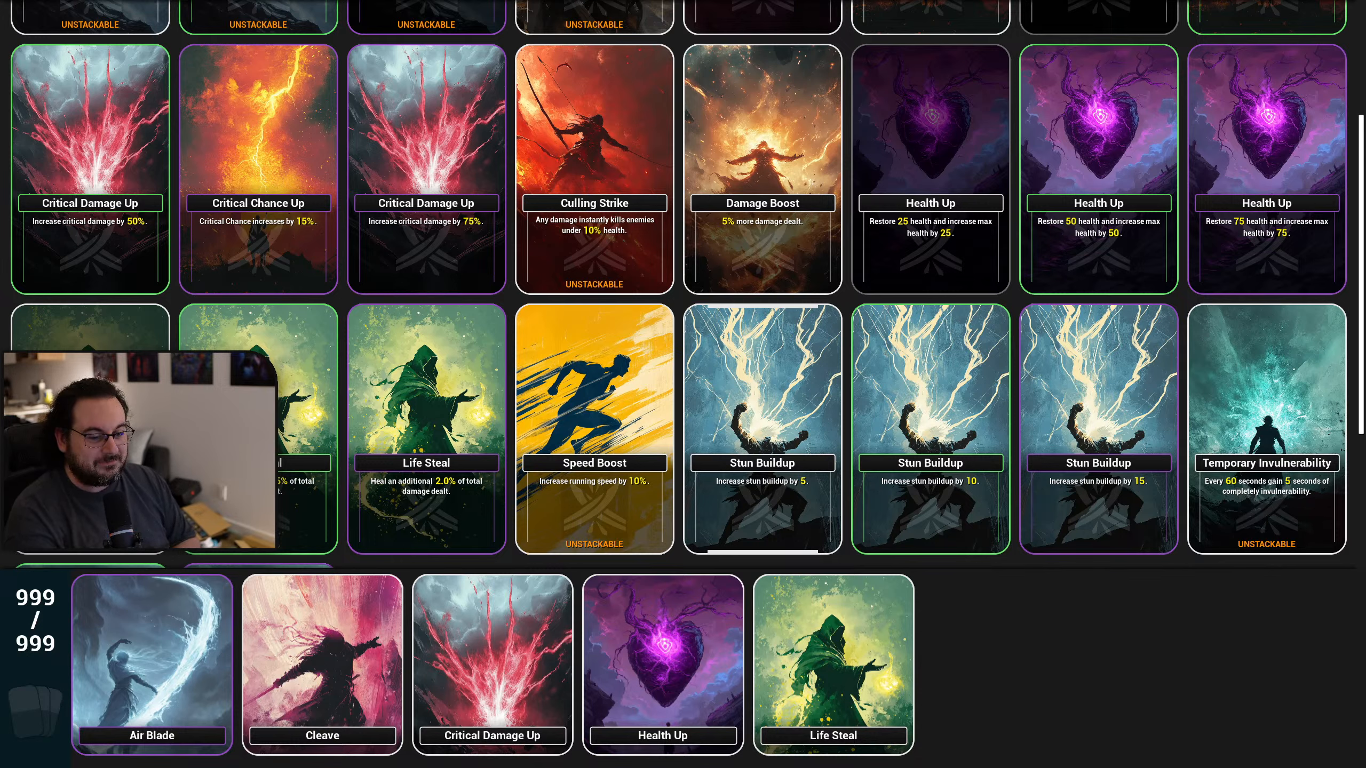
pyautogui.press('Escape')
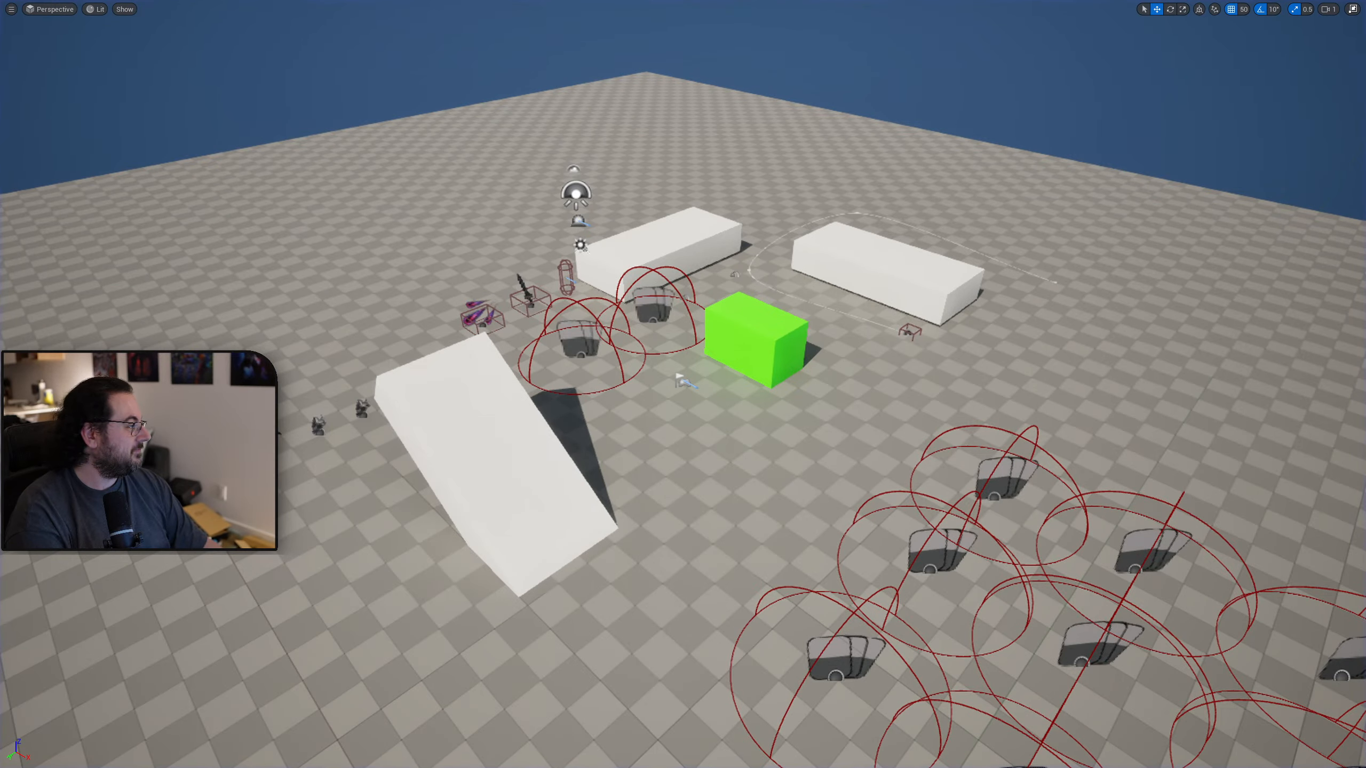
pyautogui.moveTo(1365, 398); pyautogui.dragTo(747, 1)
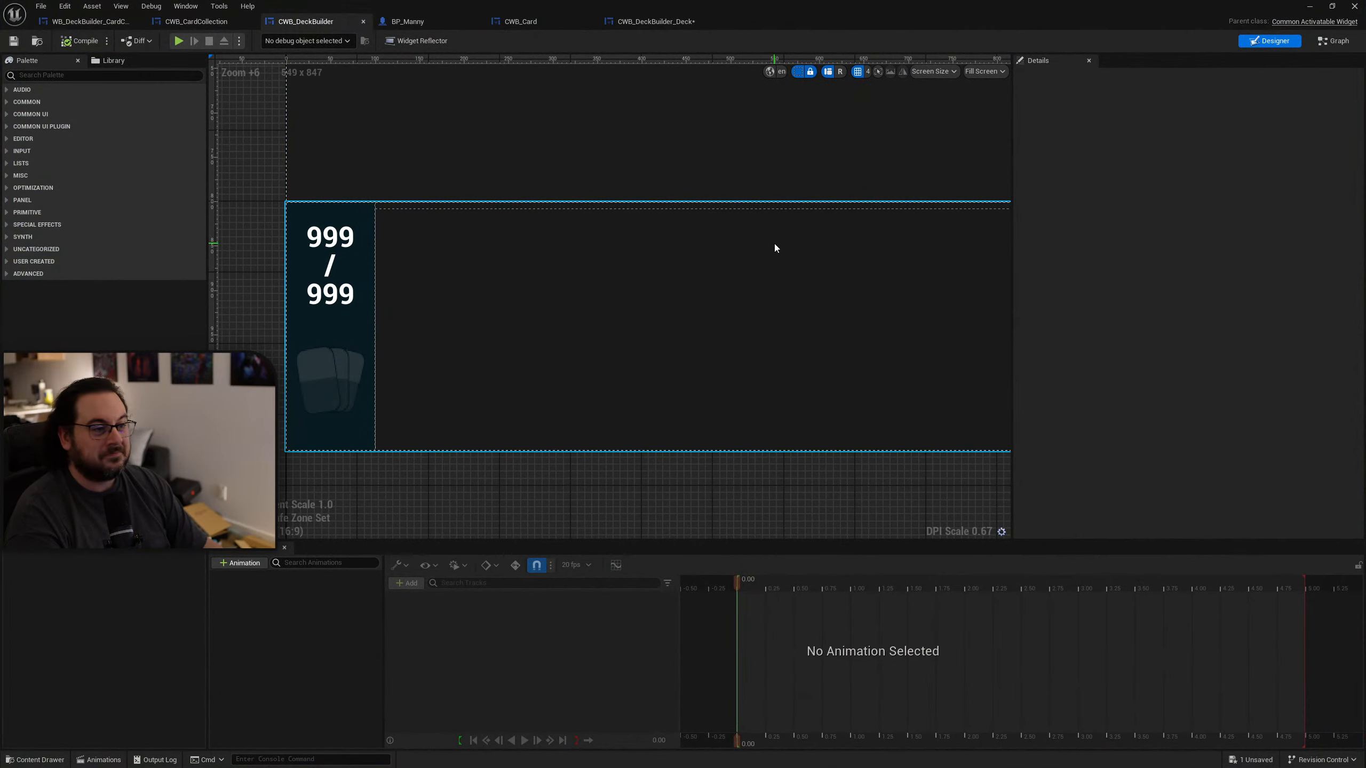
pyautogui.moveTo(782, 237); pyautogui.dragTo(698, 325, button='right')
pyautogui.scroll(-5, 693, 317)
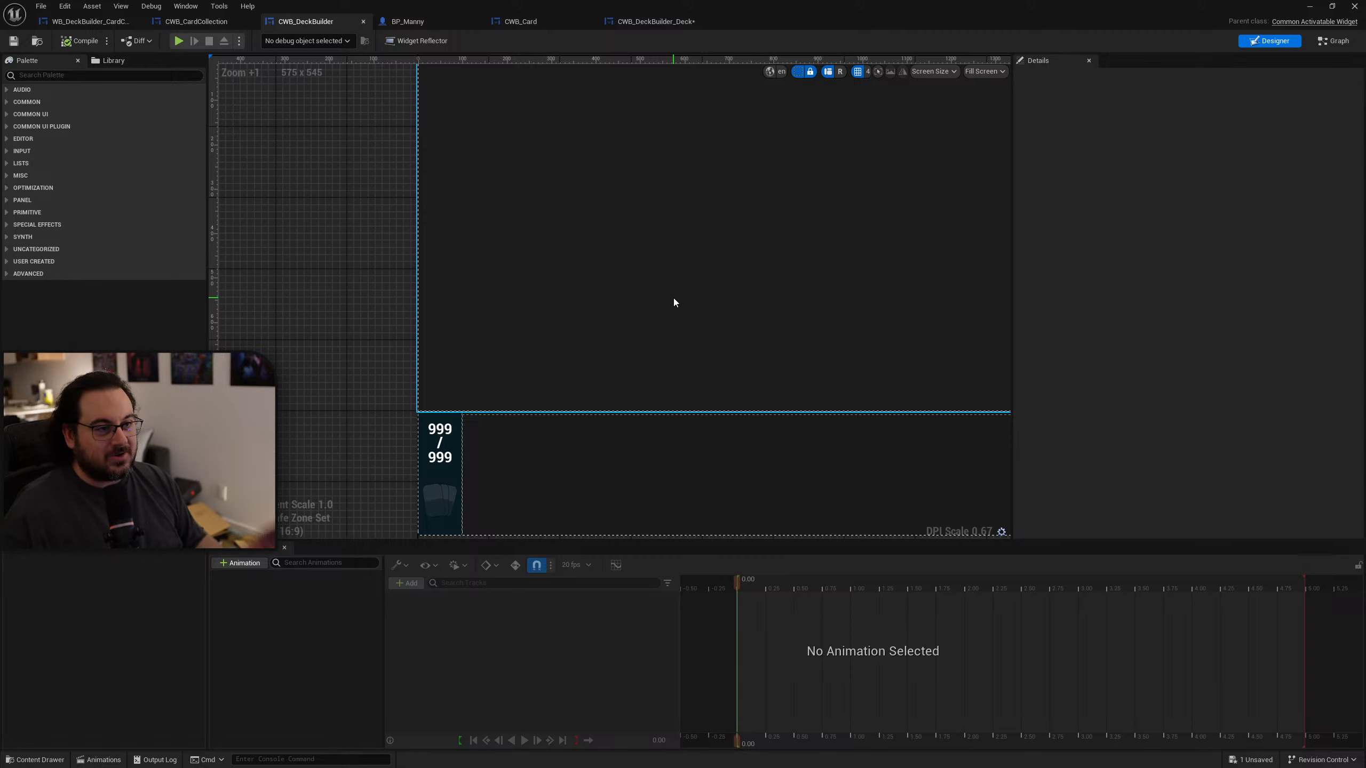
pyautogui.click(647, 19)
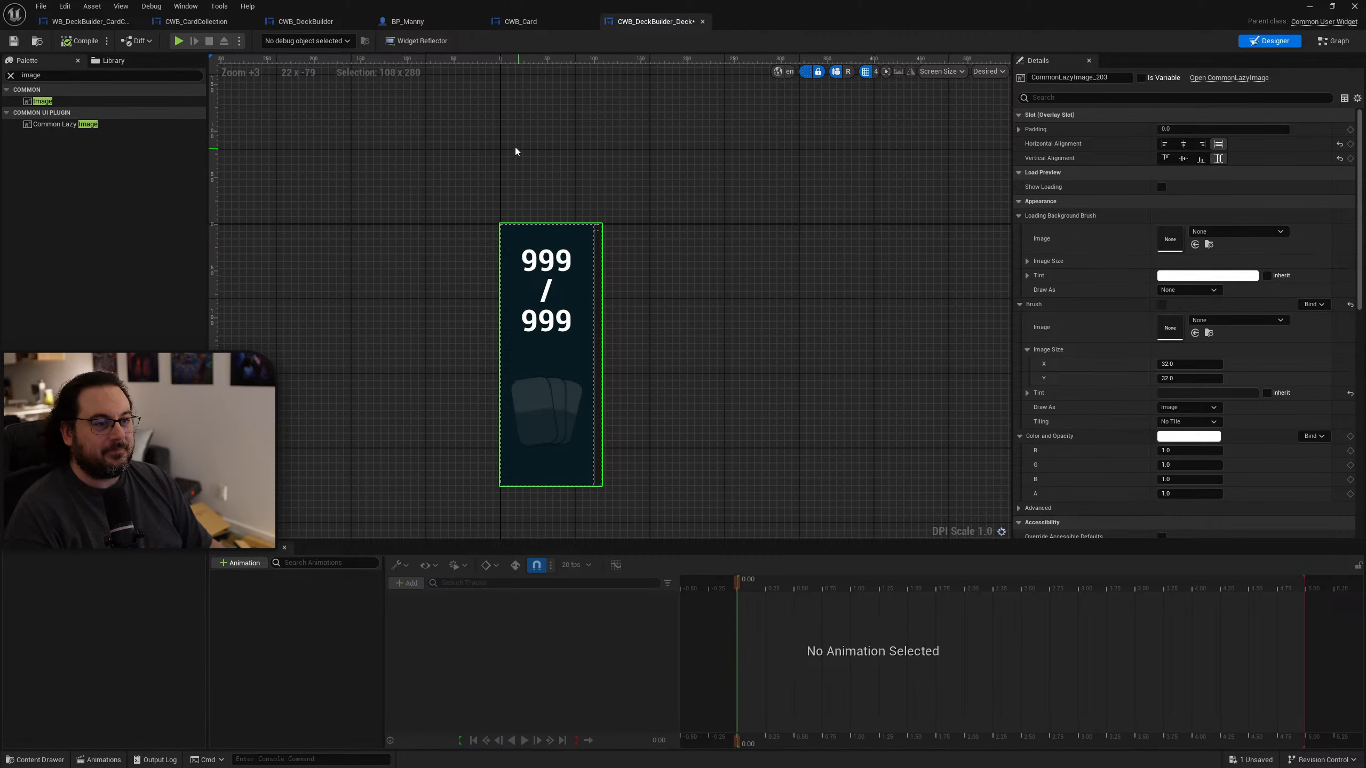
pyautogui.click(304, 24)
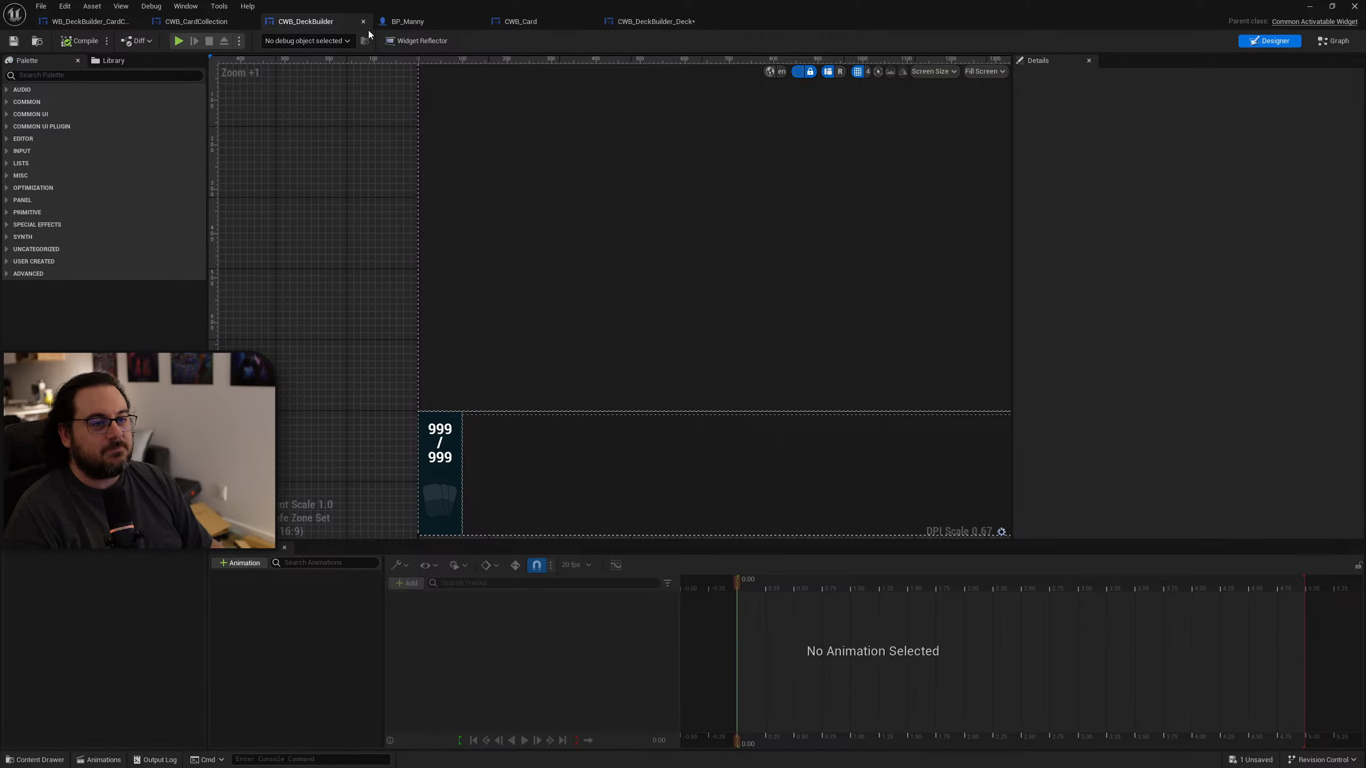
# Step: Take the level viewport out of immersive mode and return to the CWB_DeckBuilder layout
pyautogui.moveTo(377, 6); pyautogui.dragTo(1365, 167)
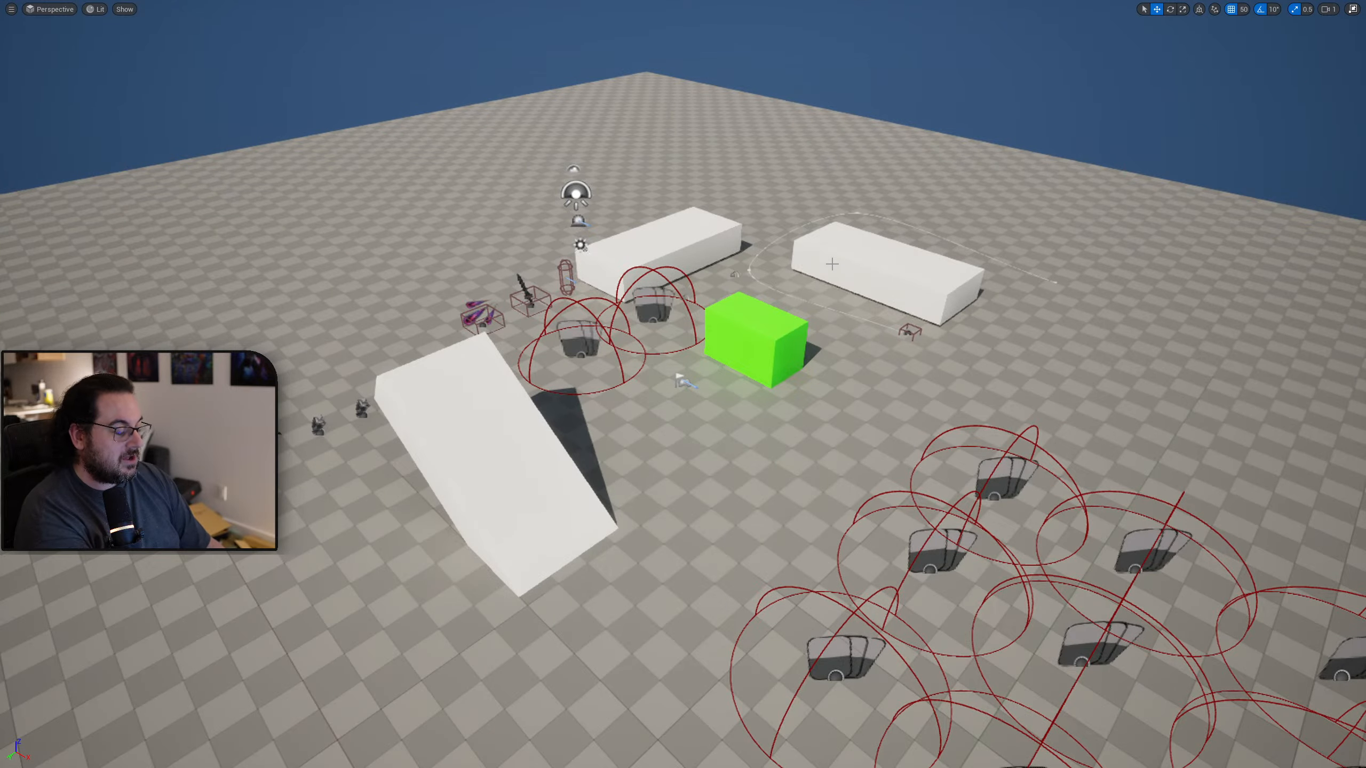
pyautogui.press('F11')
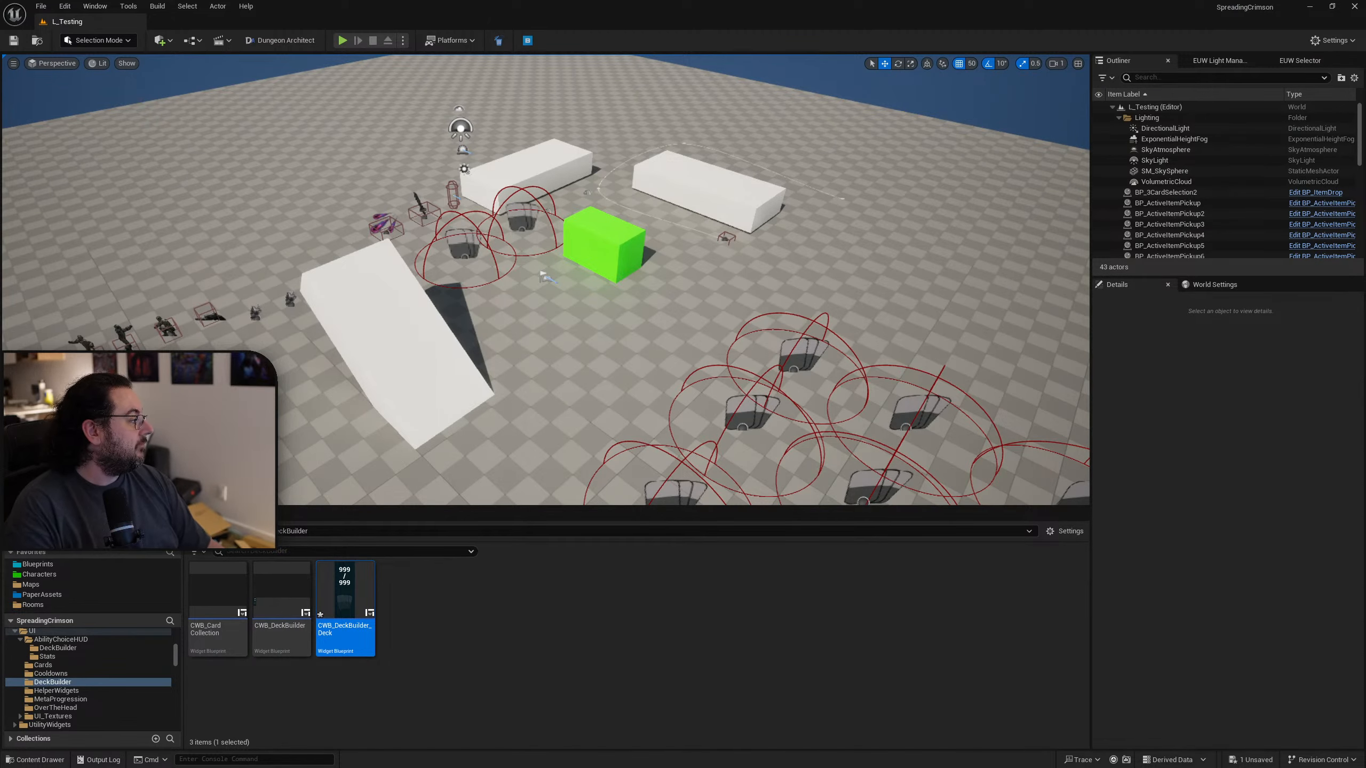
pyautogui.moveTo(1365, 399); pyautogui.dragTo(527, 3)
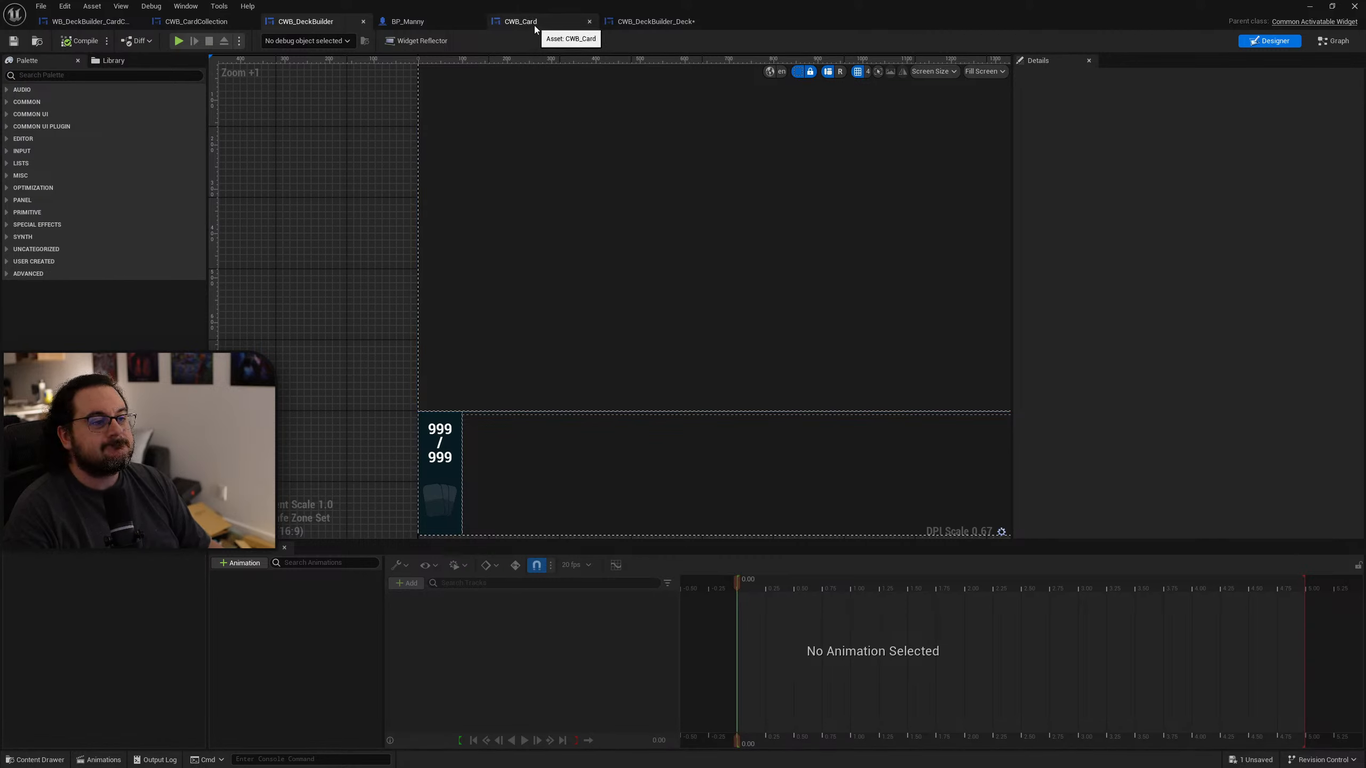
# Step: Make CWB_DeckBuilder_Deck a variable in CWB_DeckBuilder and place a getter for it in the Get Desired Focus Target graph
pyautogui.click(1317, 48)
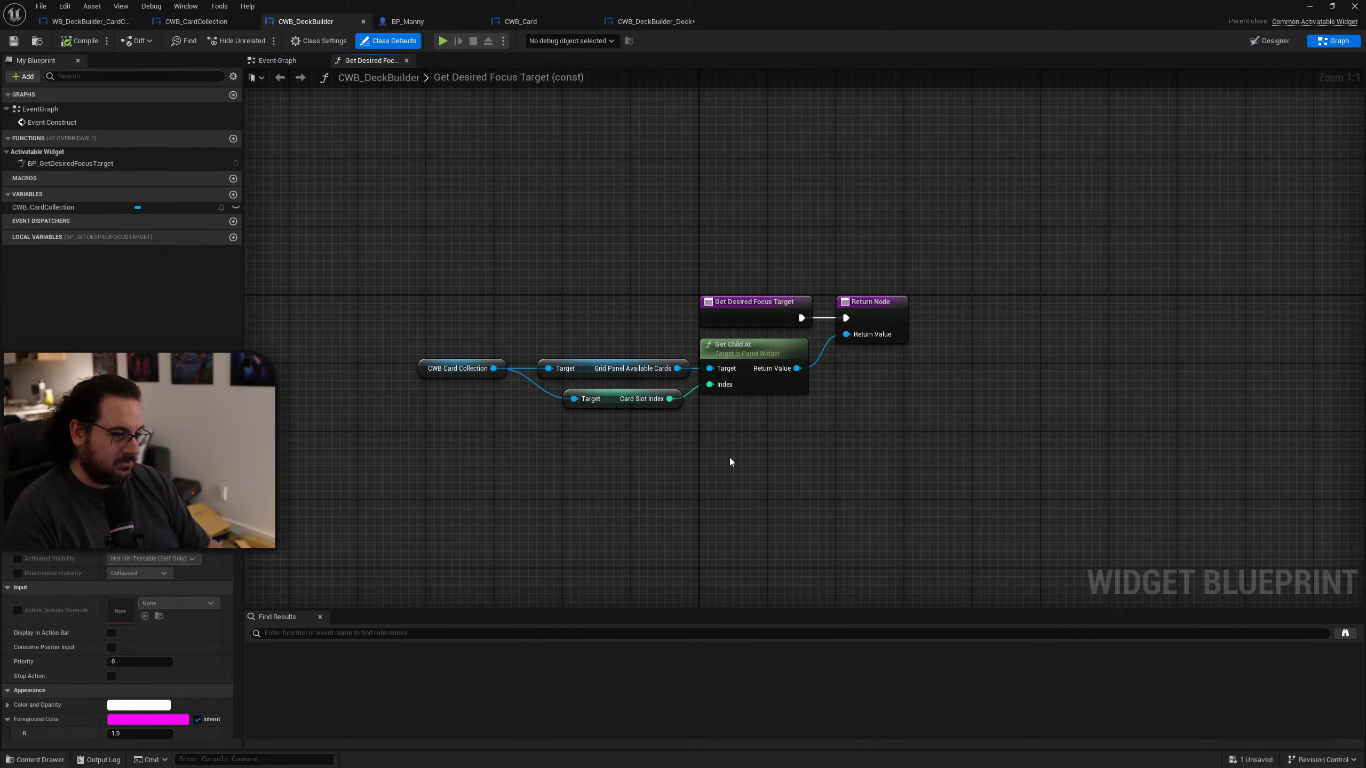
pyautogui.click(1270, 43)
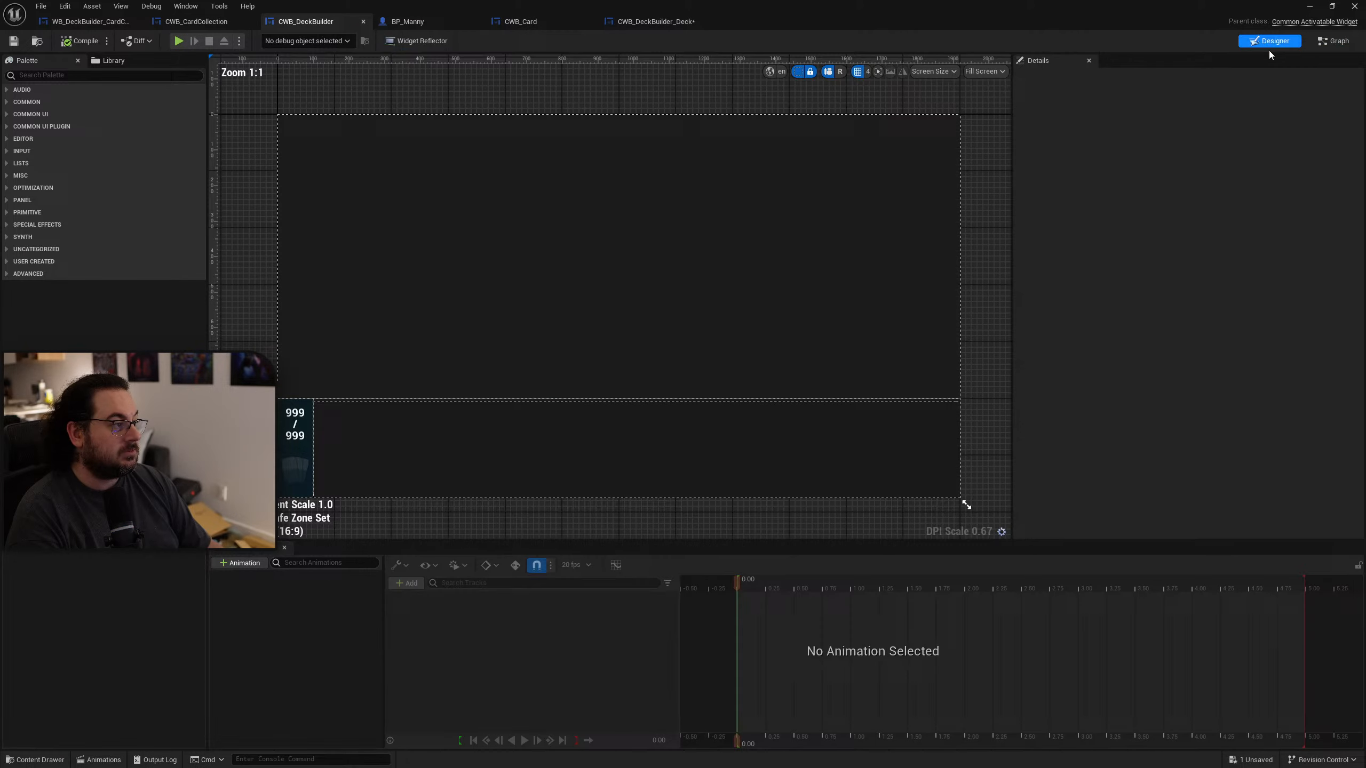
pyautogui.click(526, 457)
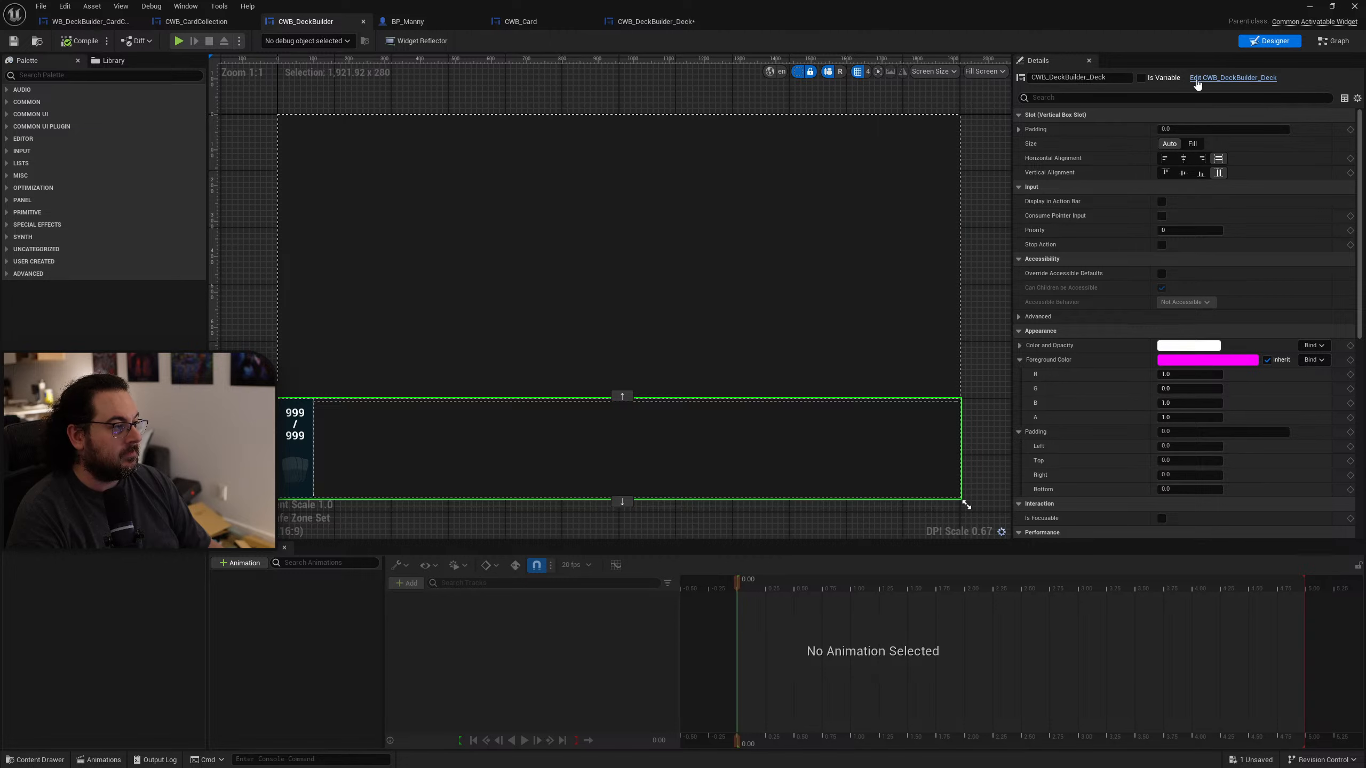
pyautogui.click(1142, 79)
pyautogui.click(1333, 42)
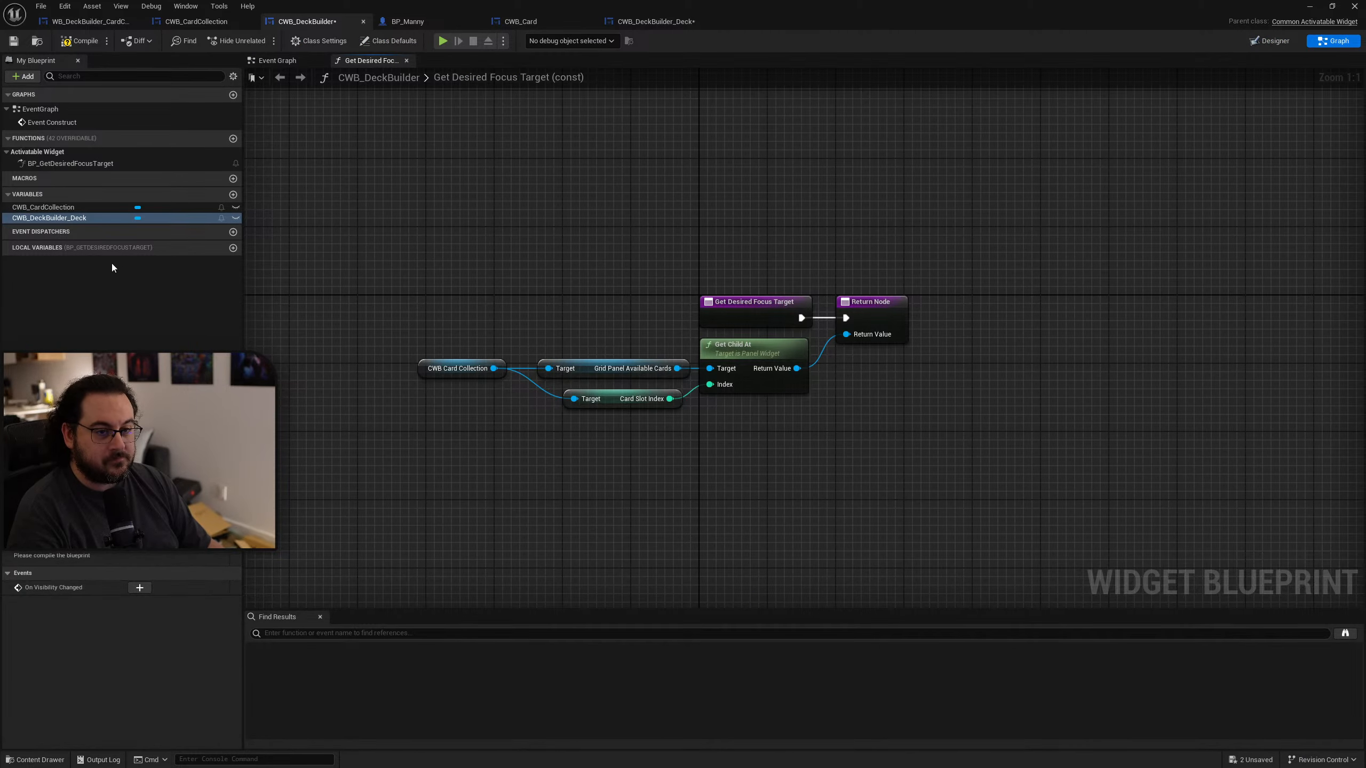
pyautogui.keyDown('ctrl'); pyautogui.moveTo(30, 220); pyautogui.dragTo(446, 461); pyautogui.keyUp('ctrl')
pyautogui.click(585, 473)
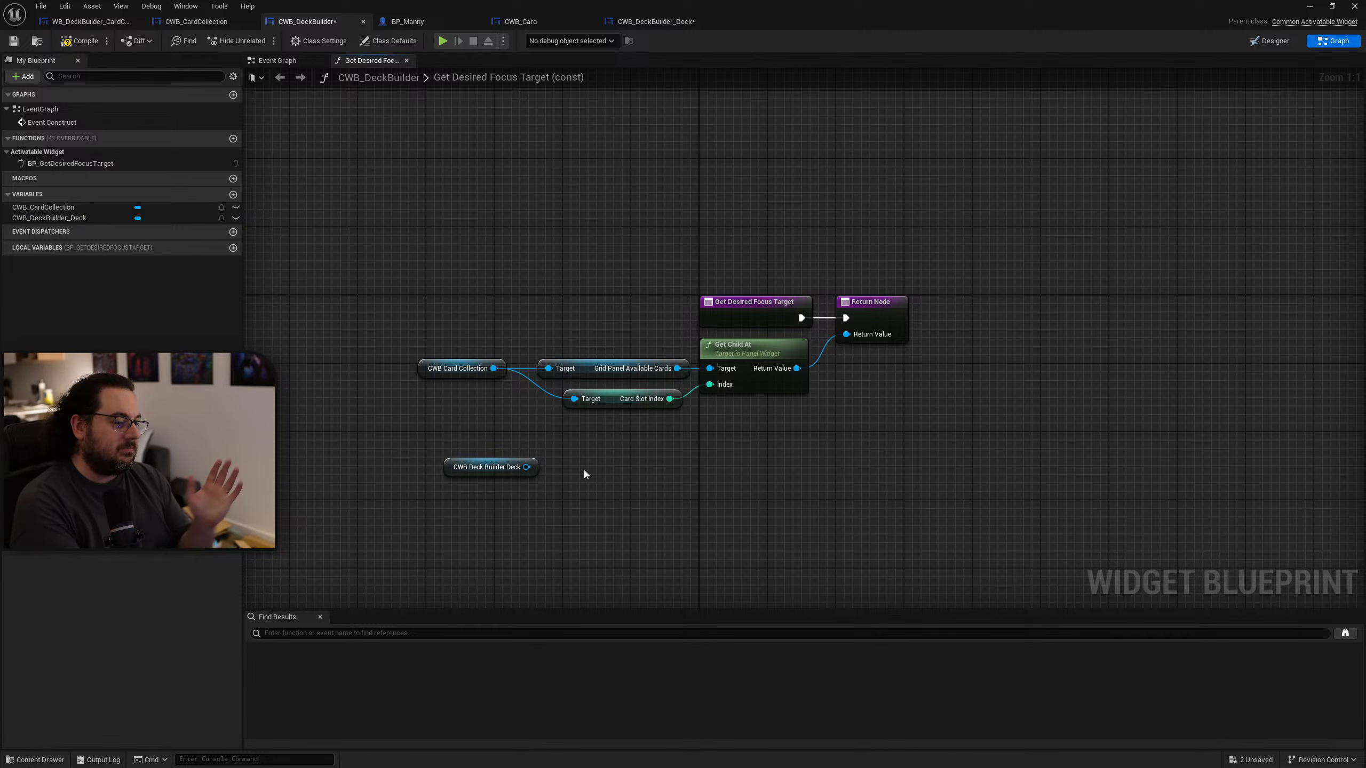
# Step: Move the E_DeckBuilder_SelectedArea enumeration from AbilityChoiceHUD/DeckBuilder into the DeckBuilder folder that holds the CWB widgets
pyautogui.moveTo(828, 12); pyautogui.dragTo(1365, 215)
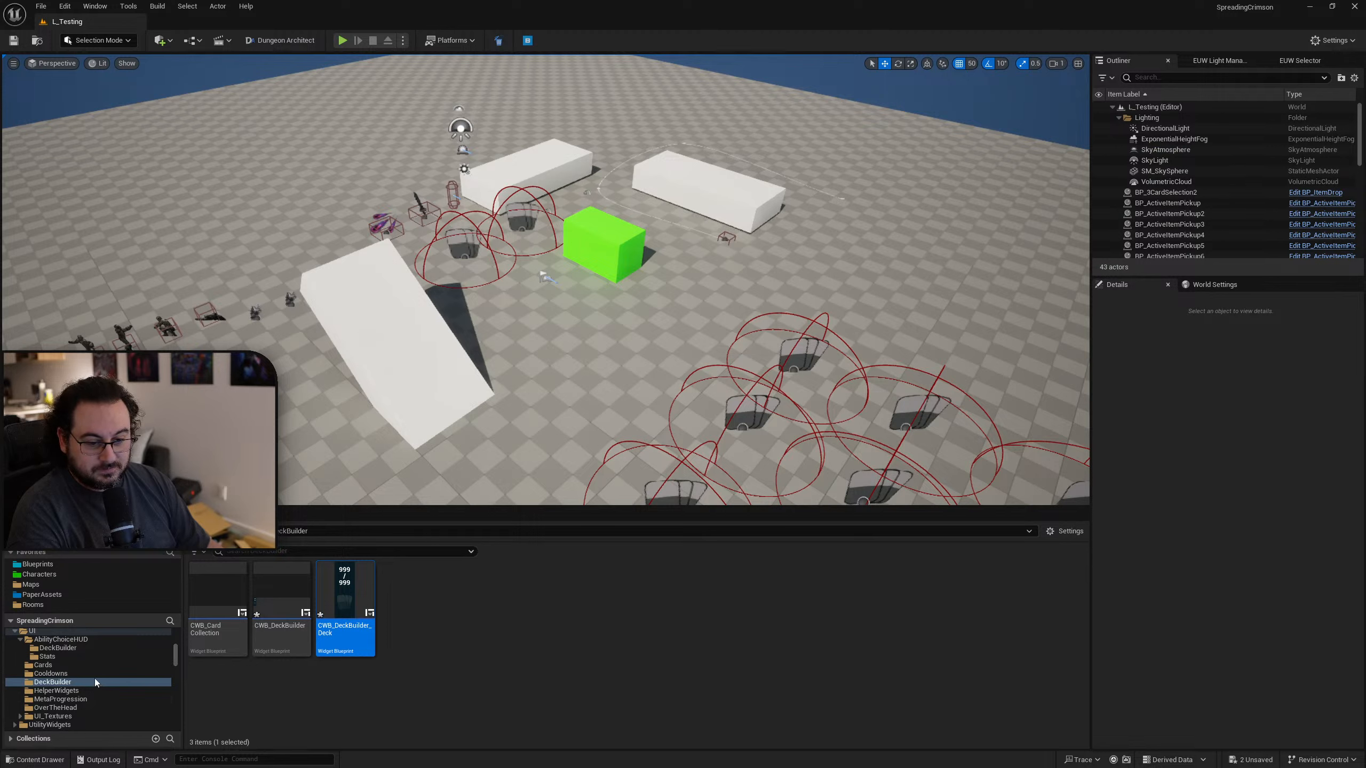
pyautogui.click(76, 649)
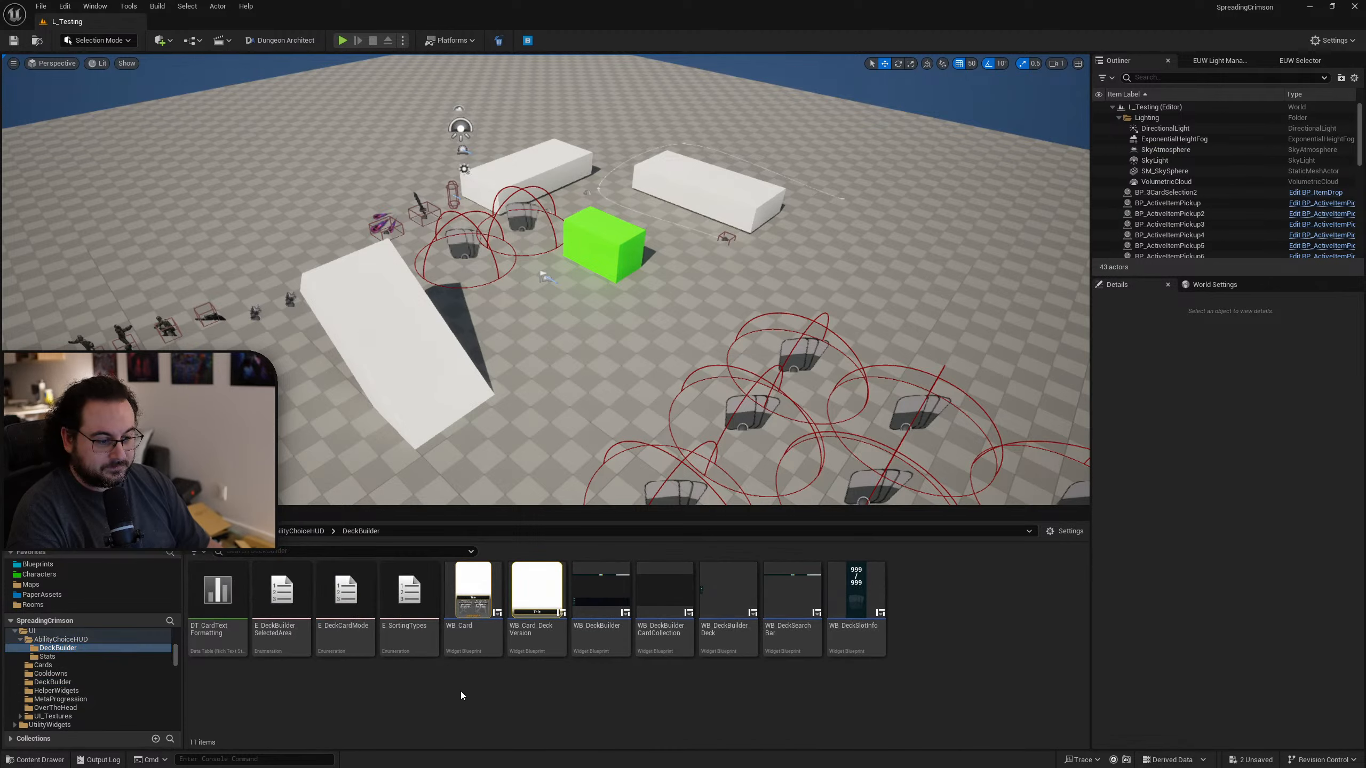
pyautogui.click(350, 632)
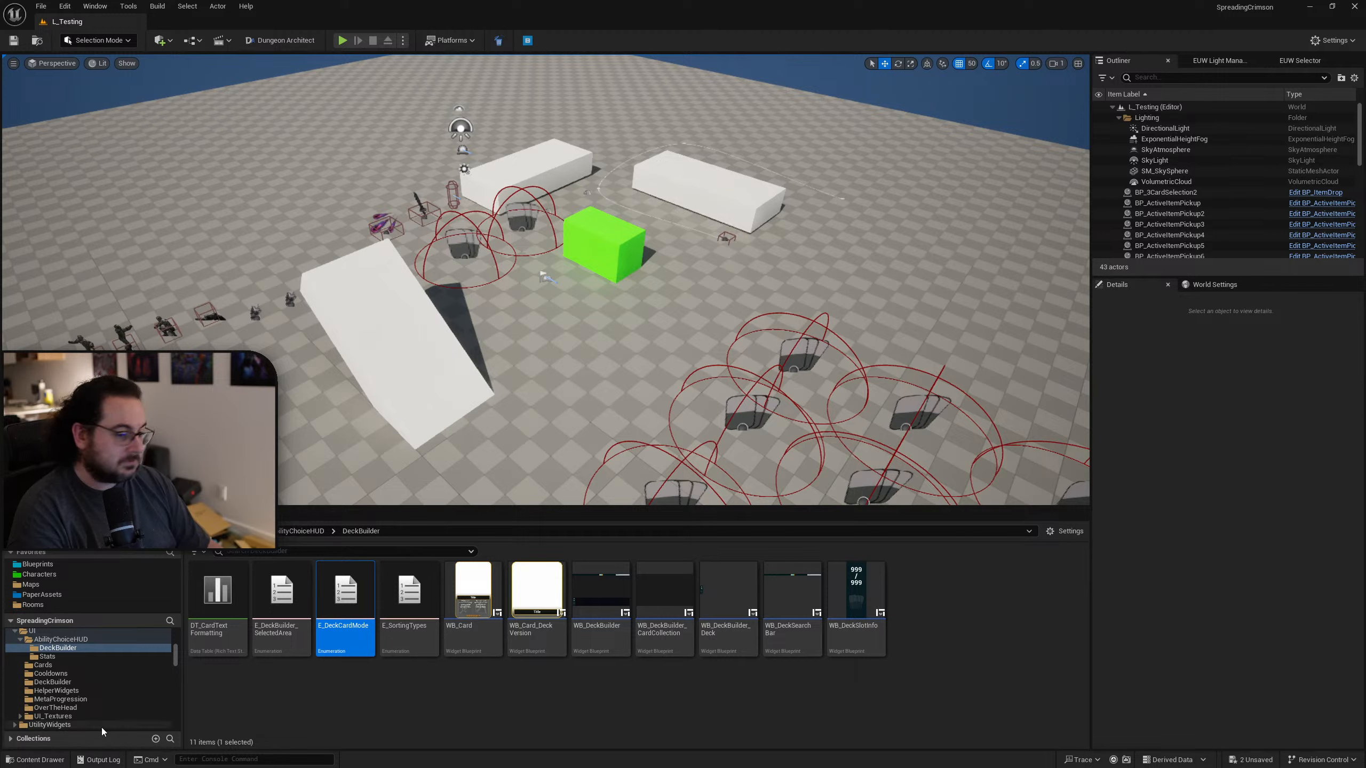
pyautogui.click(286, 646)
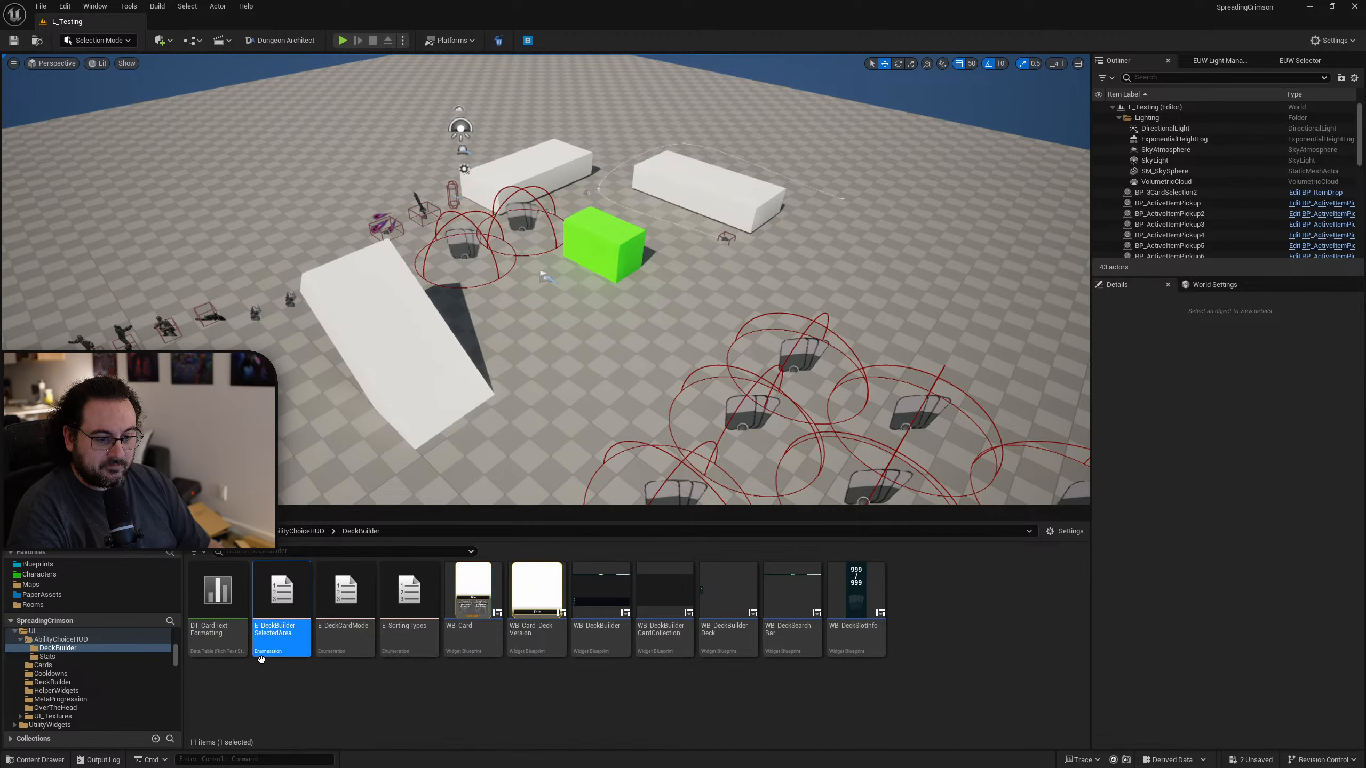
pyautogui.scroll(-2, 129, 690)
pyautogui.scroll(1, 102, 690)
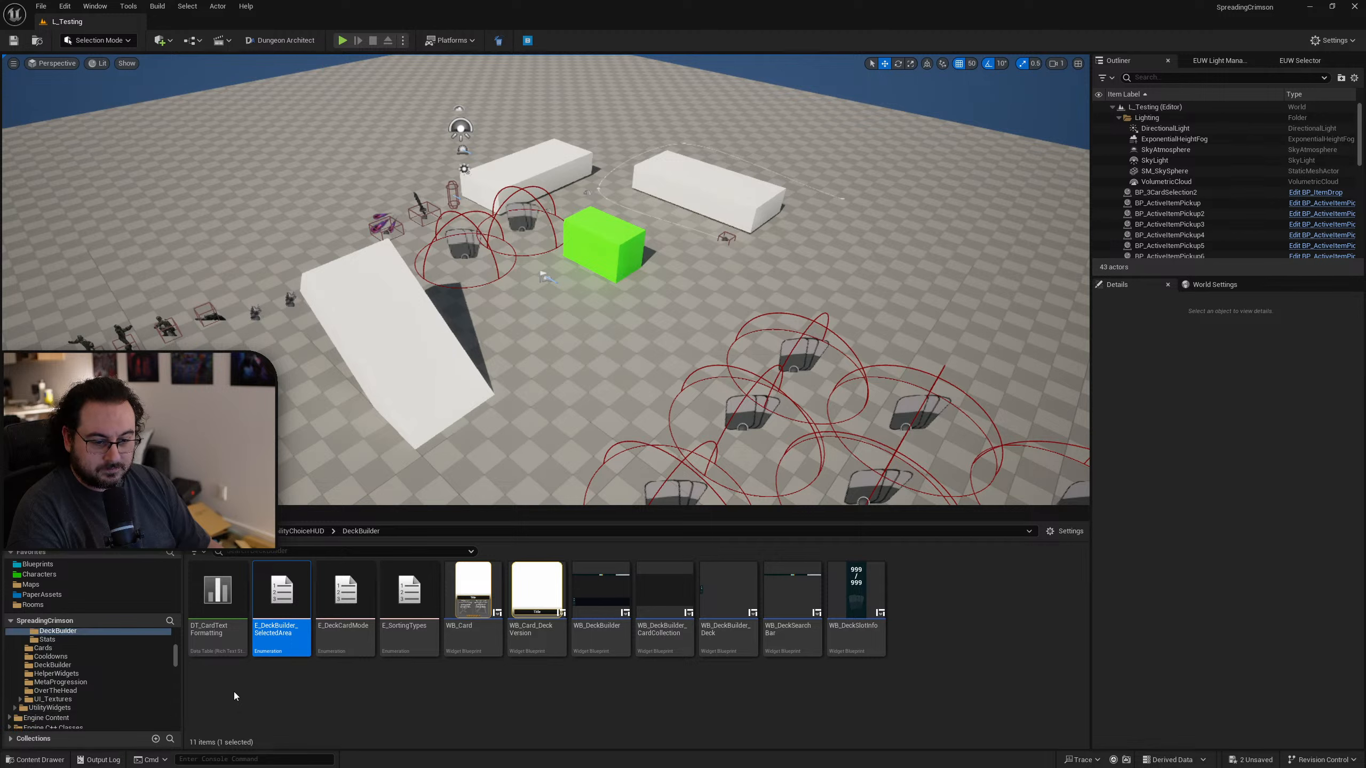
pyautogui.moveTo(271, 643); pyautogui.dragTo(81, 666)
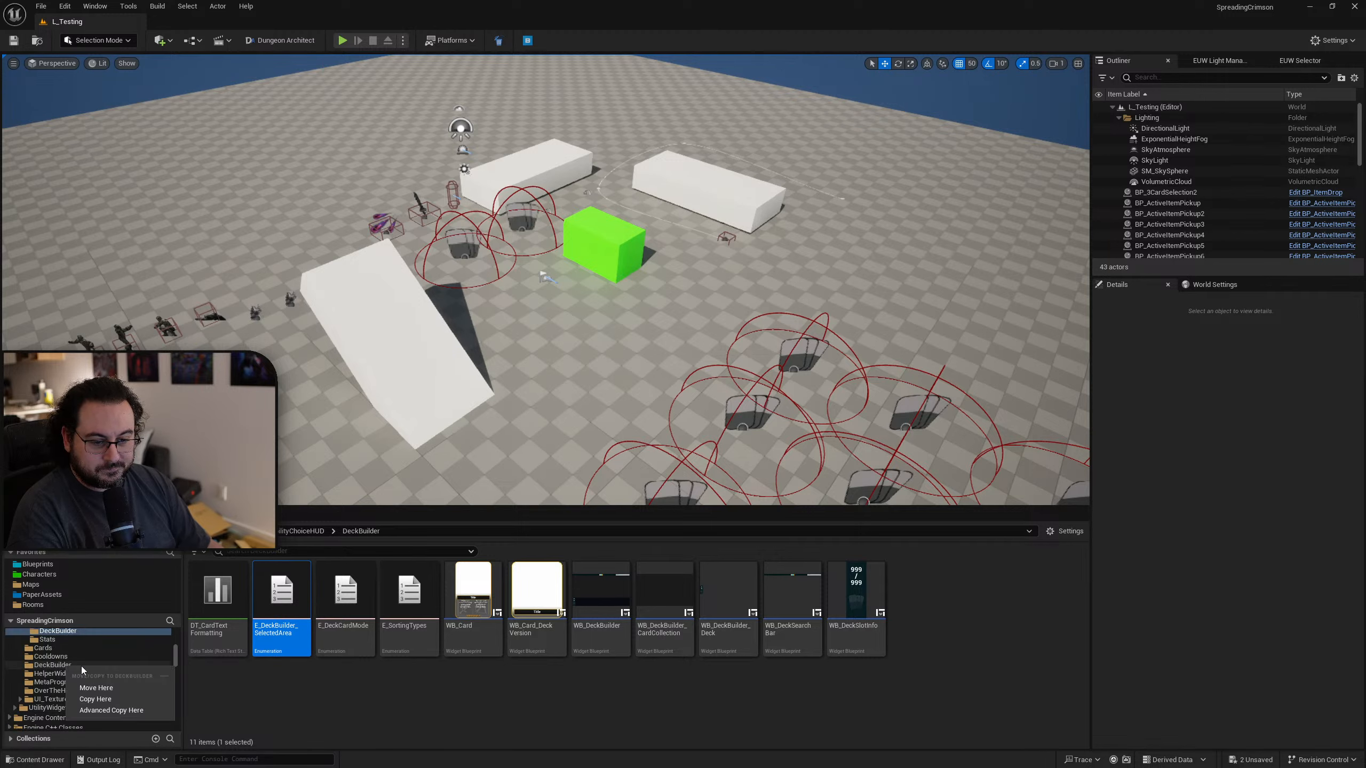
pyautogui.click(96, 689)
pyautogui.click(62, 665)
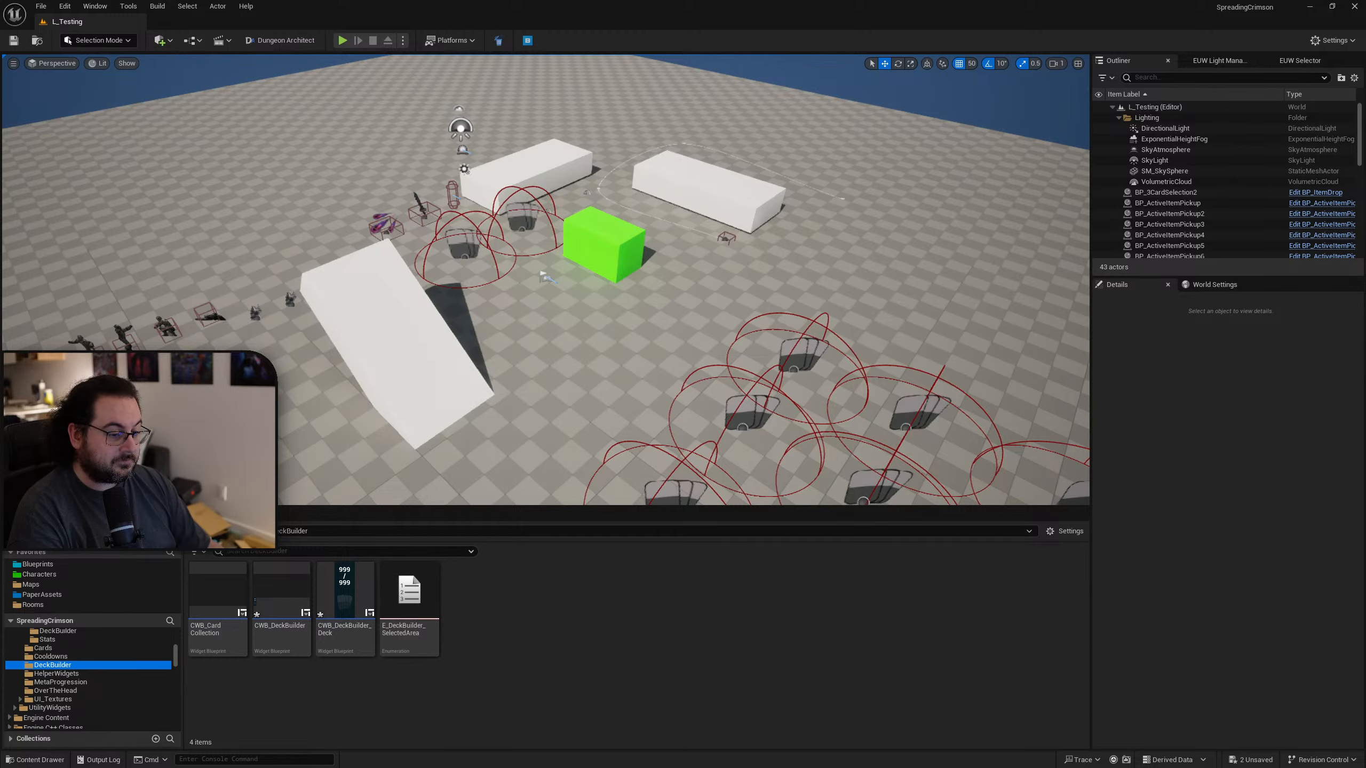
# Step: Open the old WB_DeckBuilder, inspect its SelectedArea variable in the event graph, and return to the CWB_DeckBuilder_Deck layout
pyautogui.hotkey('alt', 'Left')
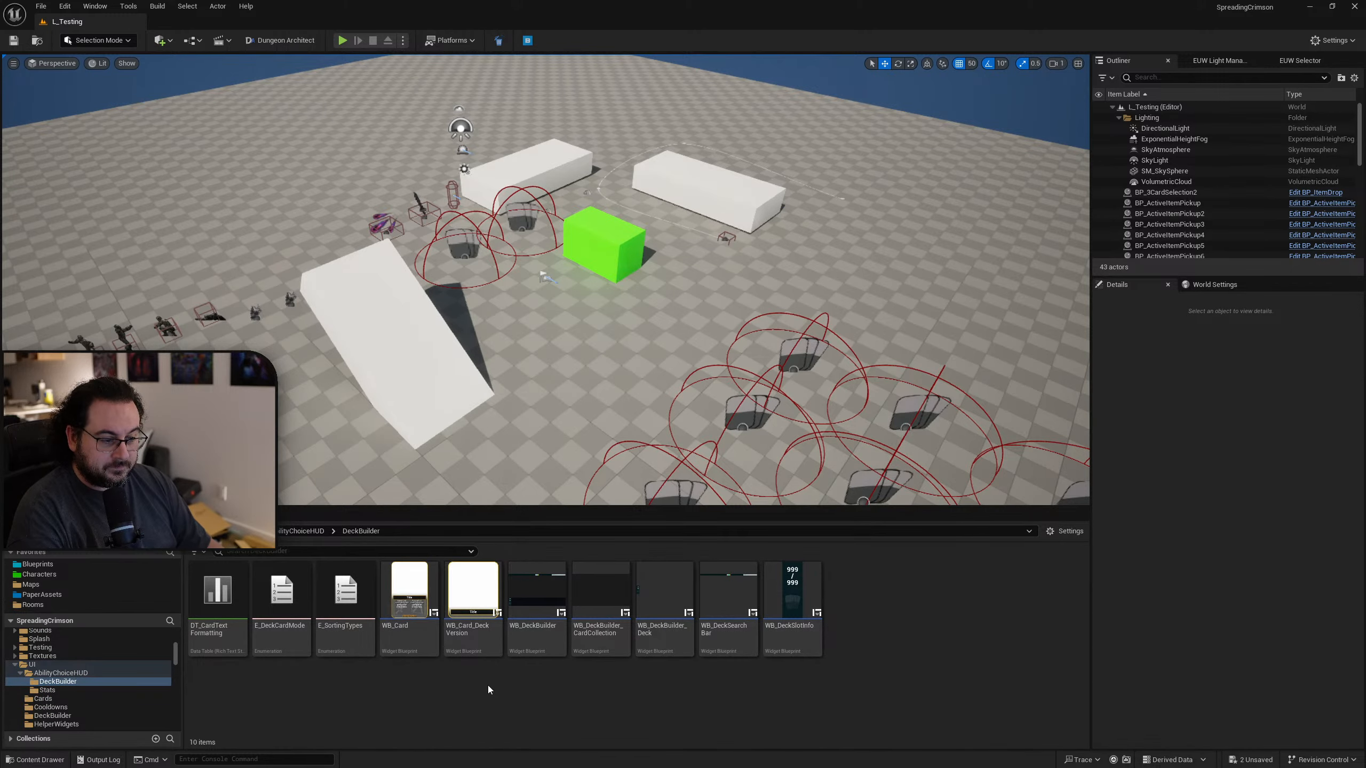
pyautogui.click(529, 652)
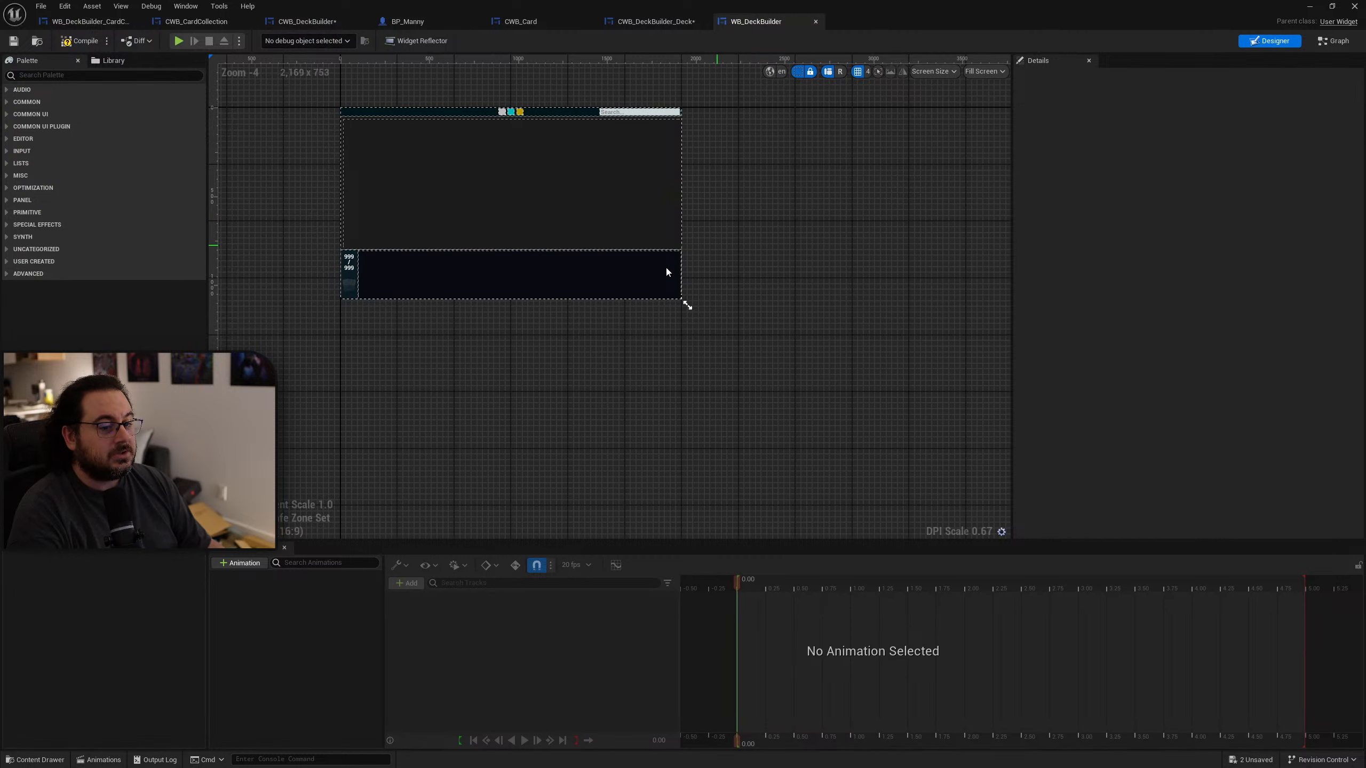
pyautogui.click(1333, 41)
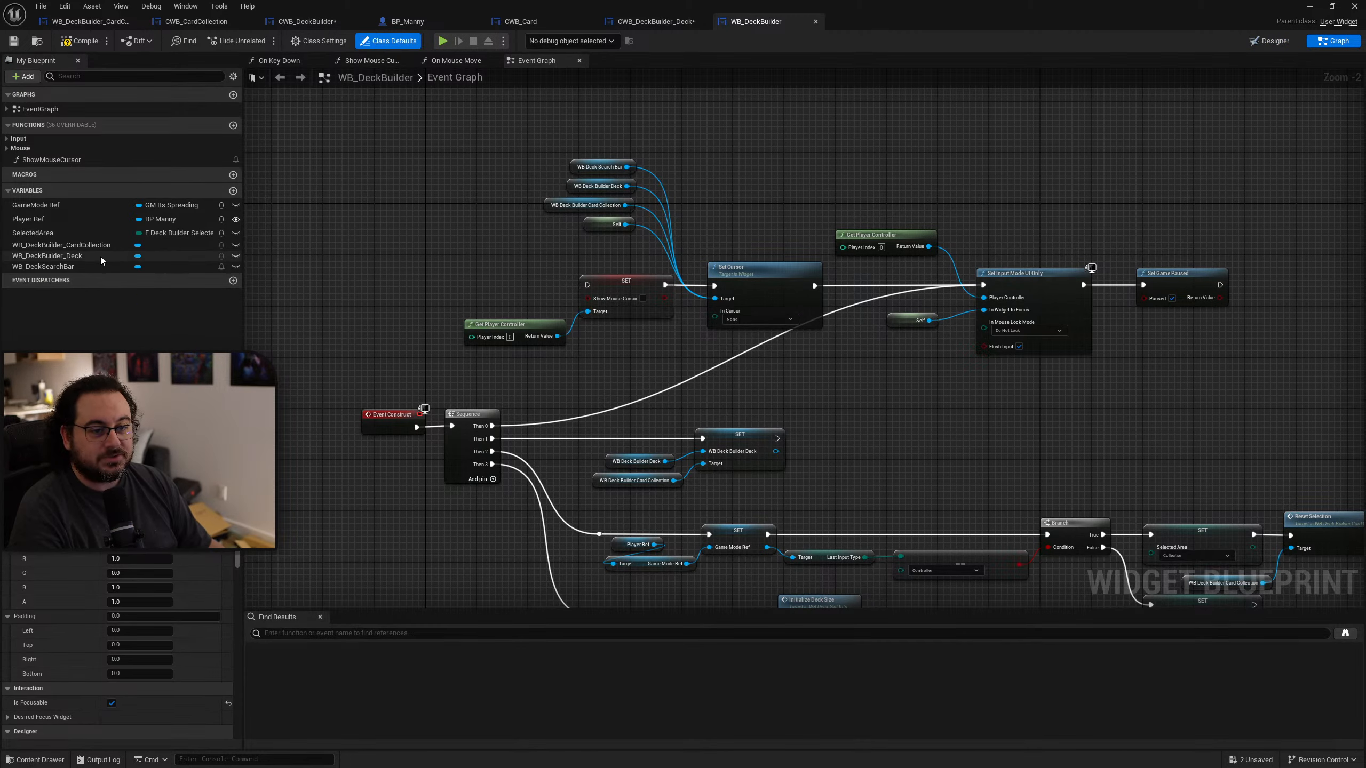
pyautogui.click(80, 233)
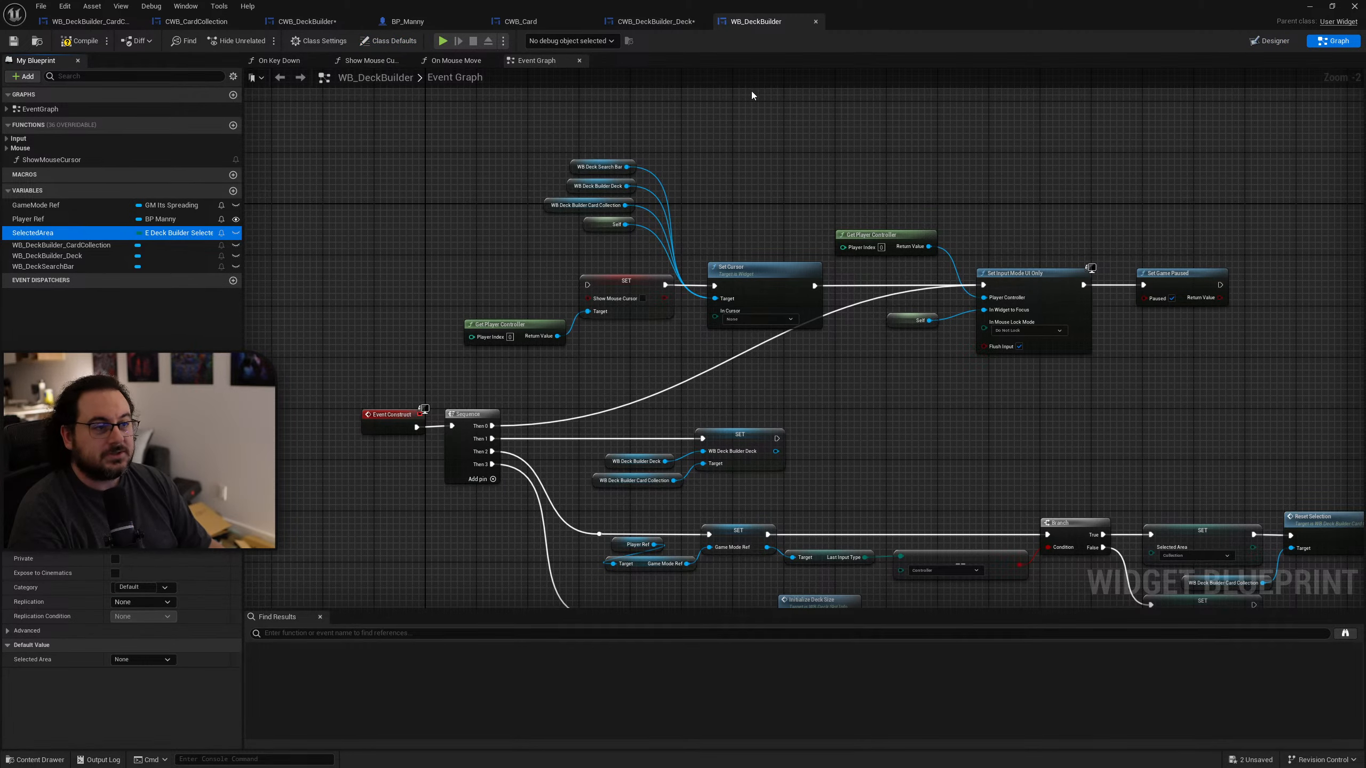
pyautogui.click(680, 23)
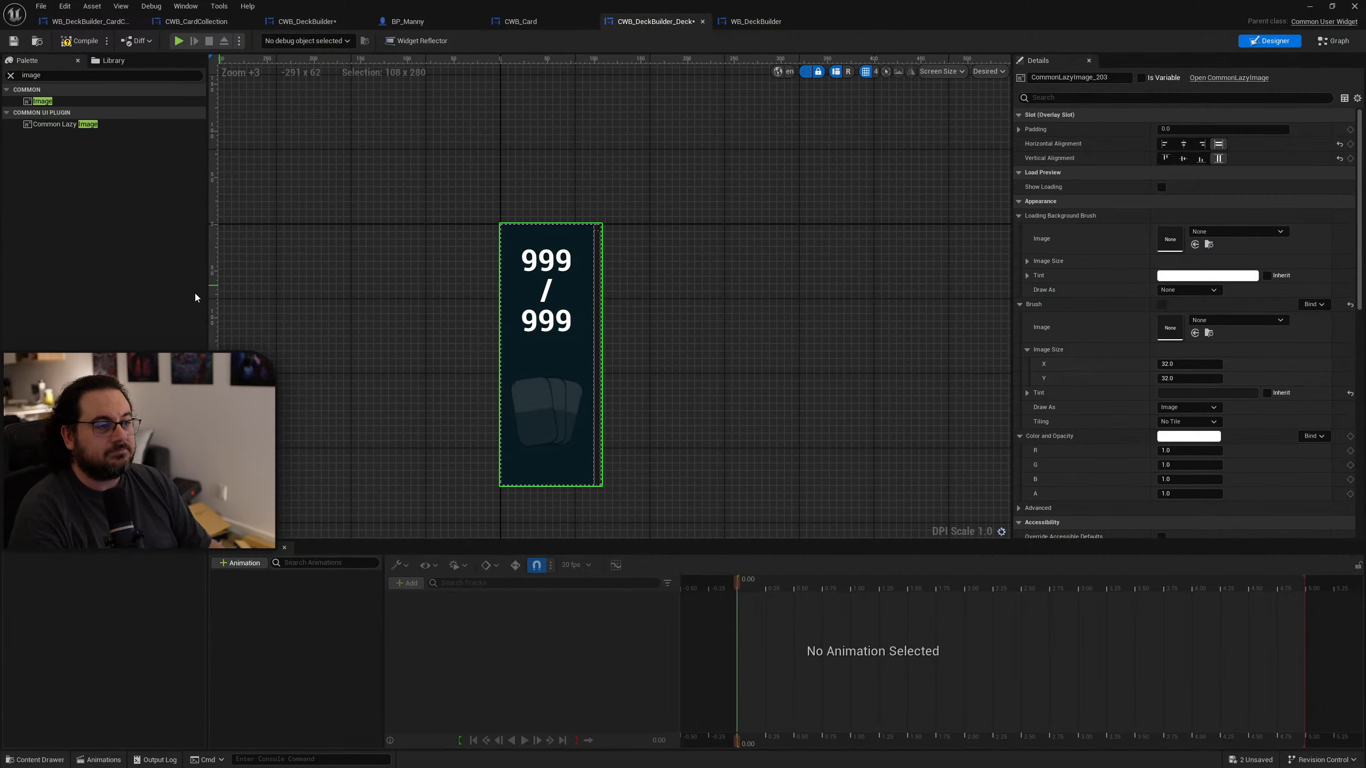
pyautogui.click(1333, 40)
pyautogui.click(53, 299)
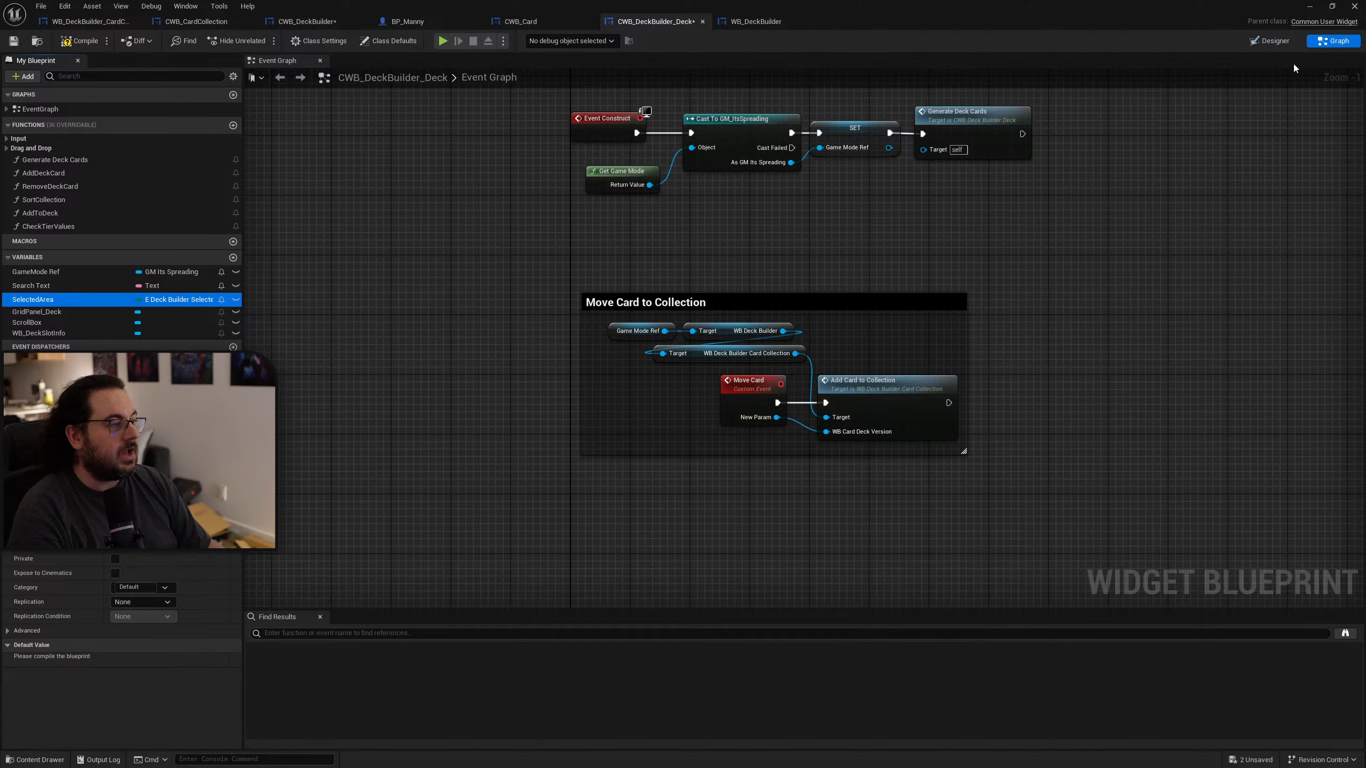
pyautogui.click(755, 21)
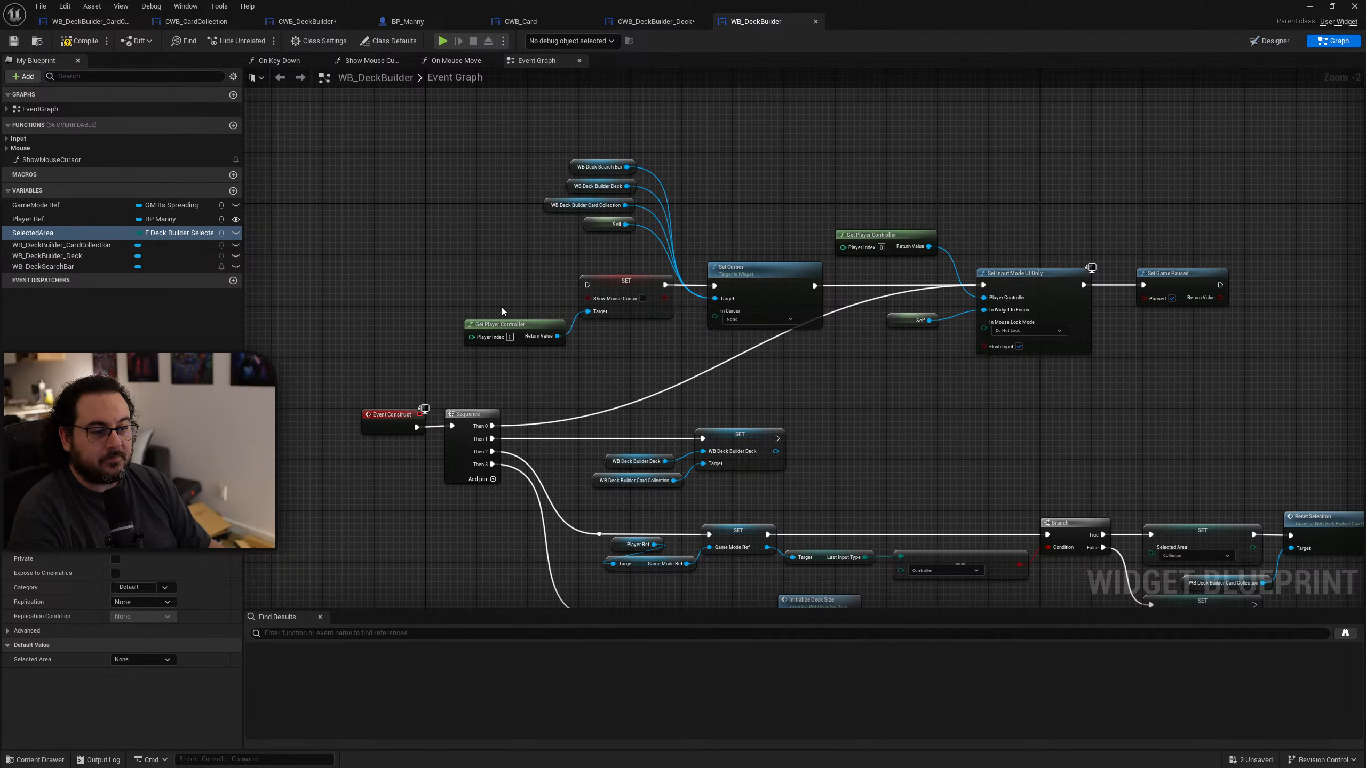
pyautogui.click(645, 22)
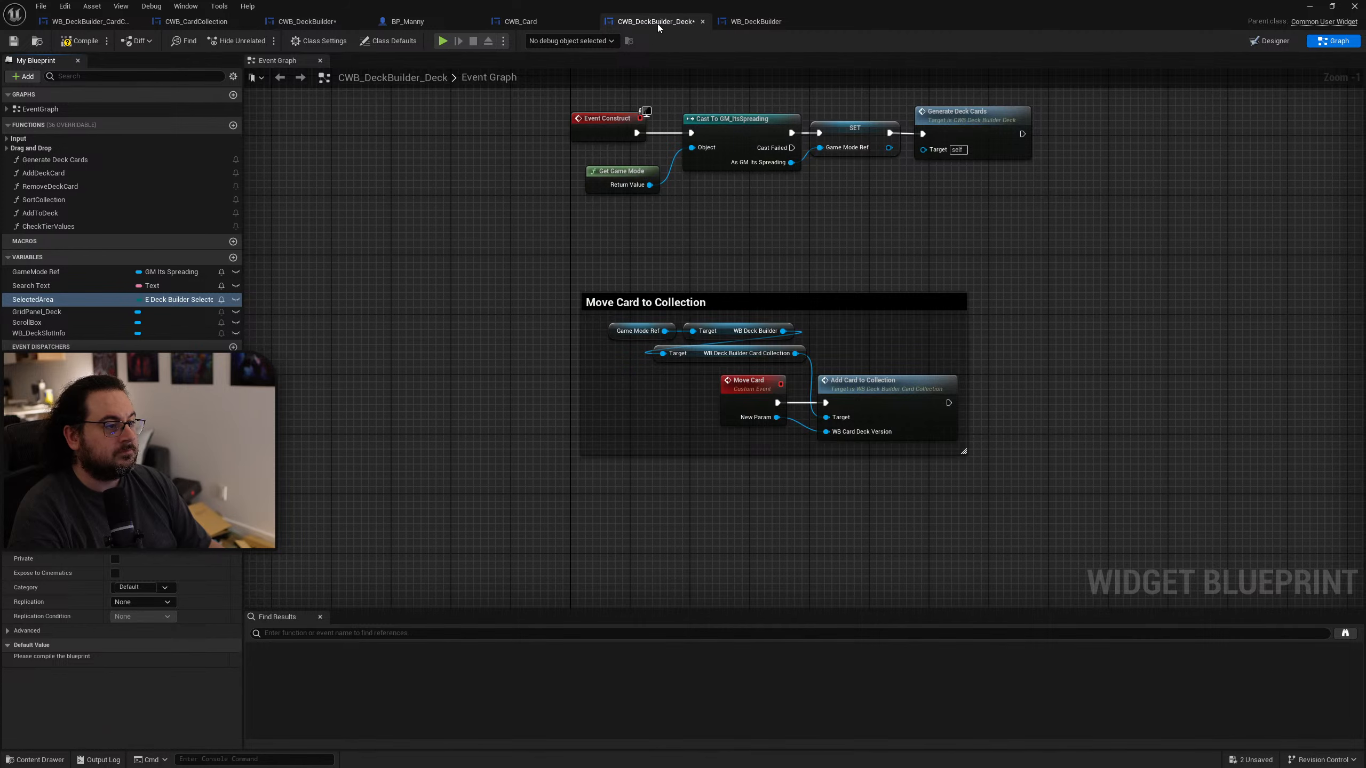
pyautogui.moveTo(659, 24); pyautogui.dragTo(774, 24)
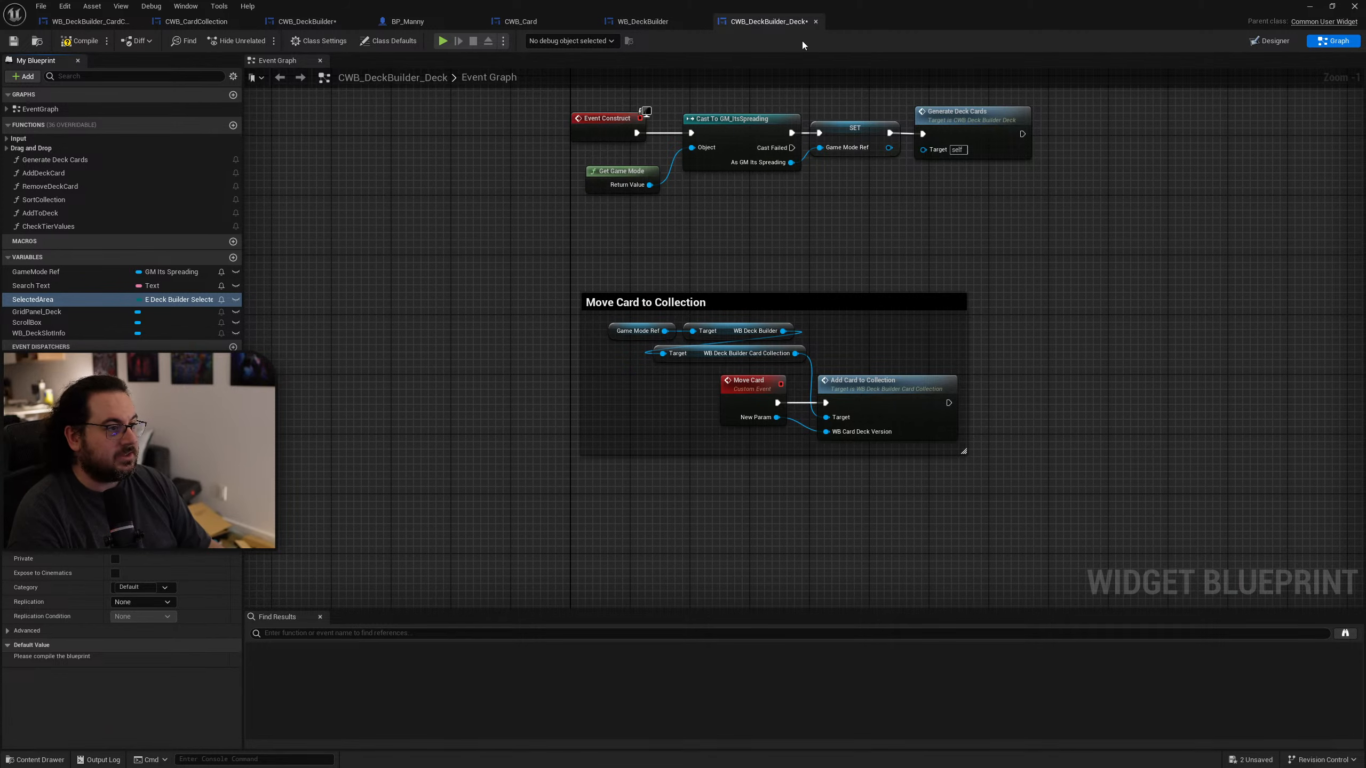
pyautogui.moveTo(984, 246); pyautogui.dragTo(1012, 358, button='right')
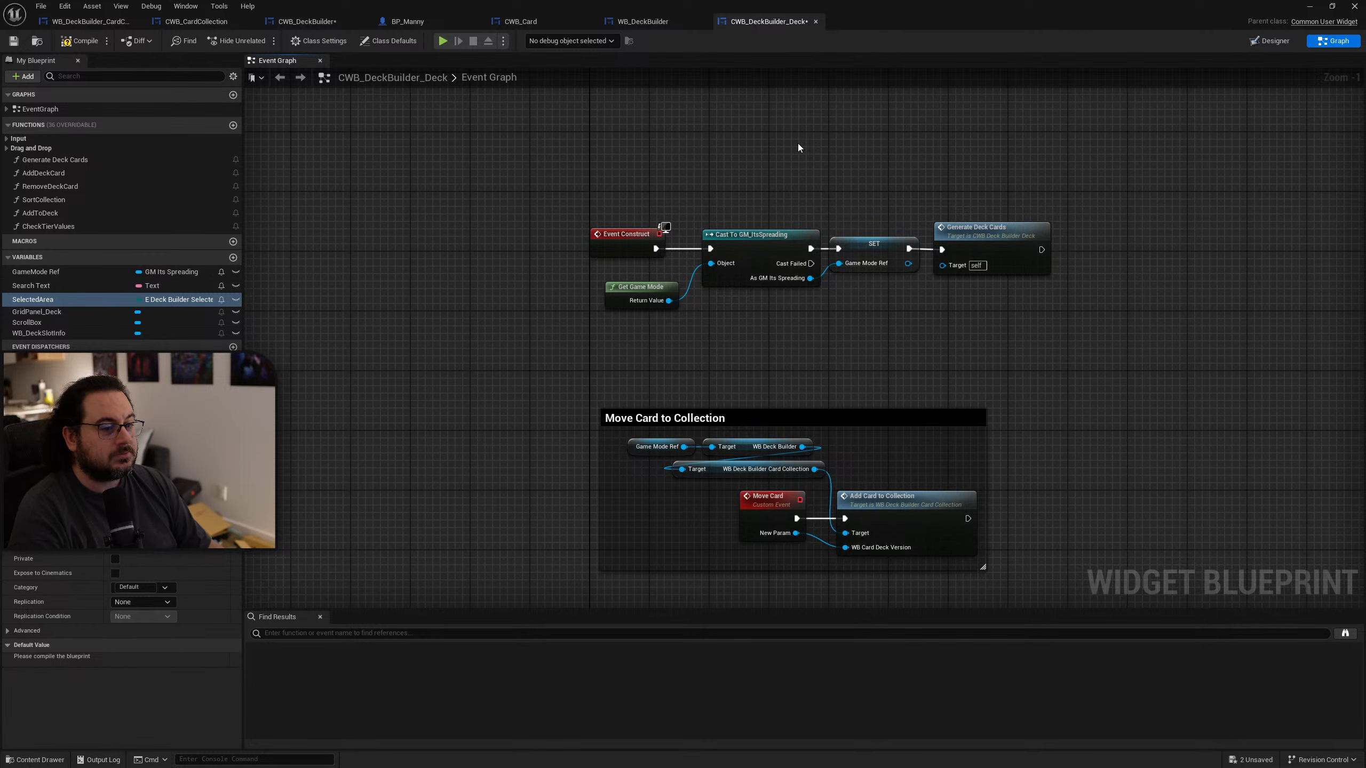
pyautogui.hotkey('ctrl', 'z')
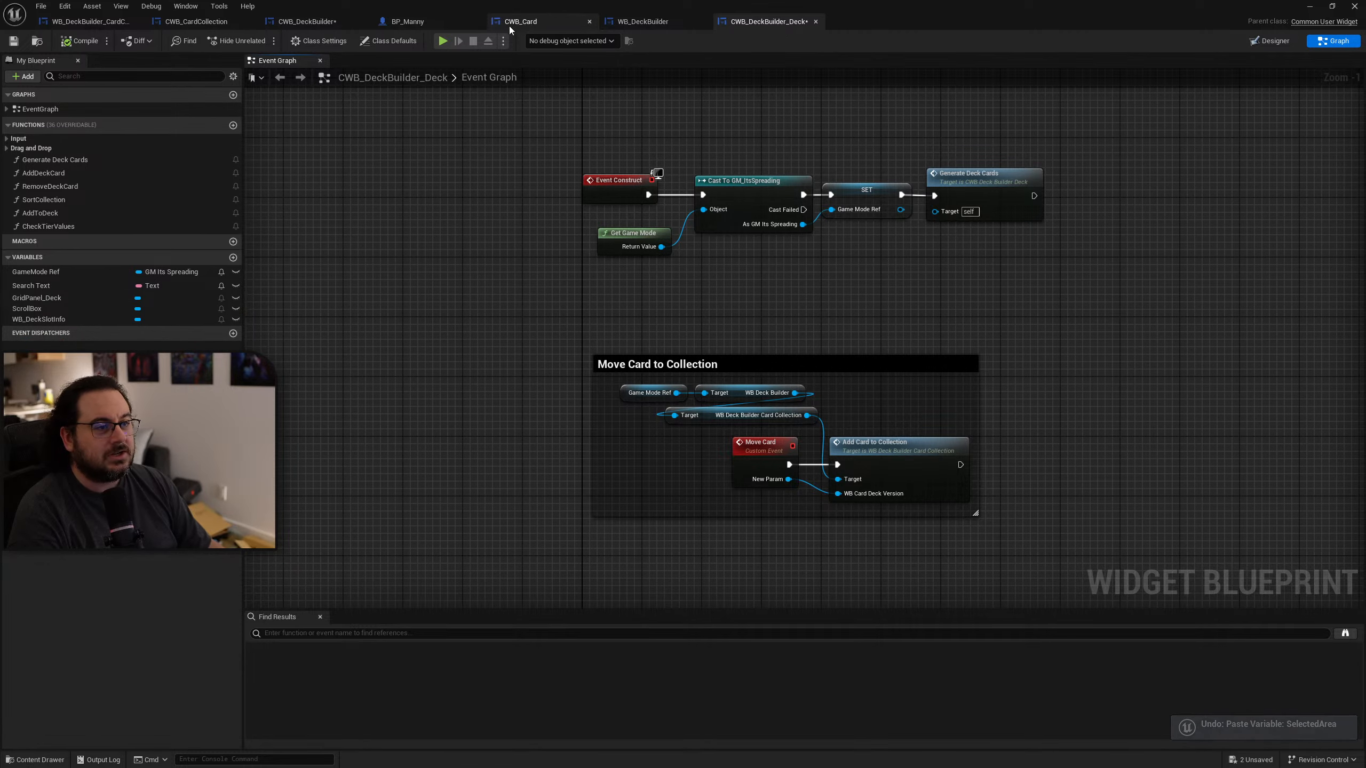
# Step: Paste the copied SelectedArea variable into CWB_DeckBuilder and place its editor beside CWB_DeckBuilder_Deck
pyautogui.click(315, 26)
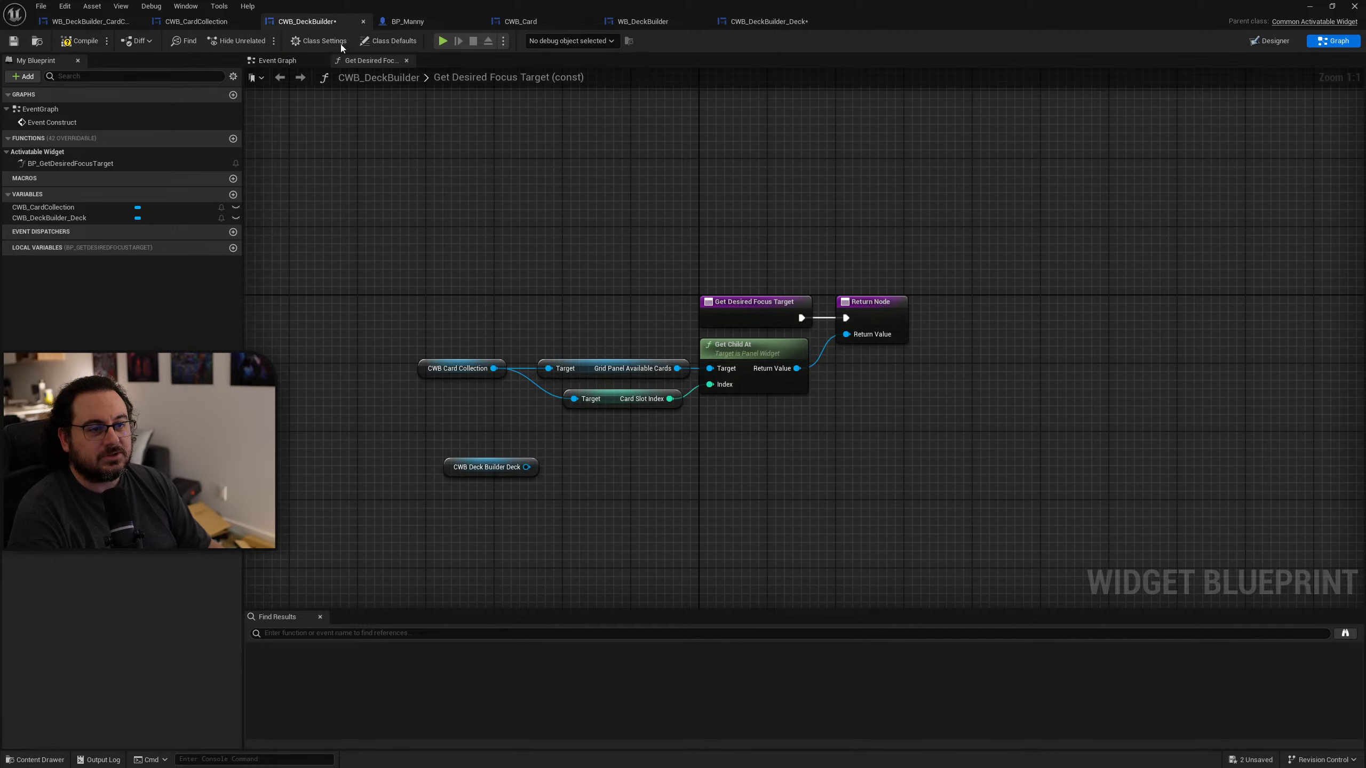
pyautogui.moveTo(315, 24); pyautogui.dragTo(604, 21)
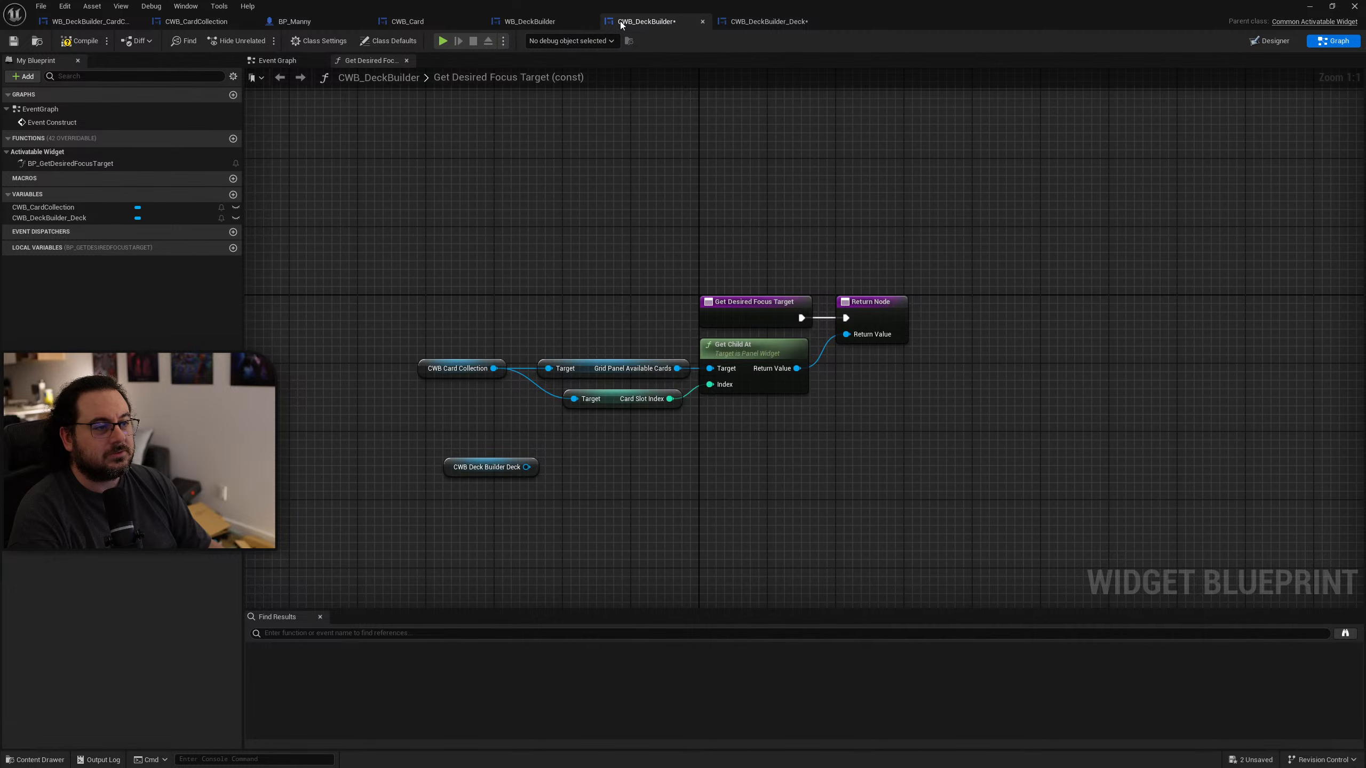
pyautogui.click(92, 209)
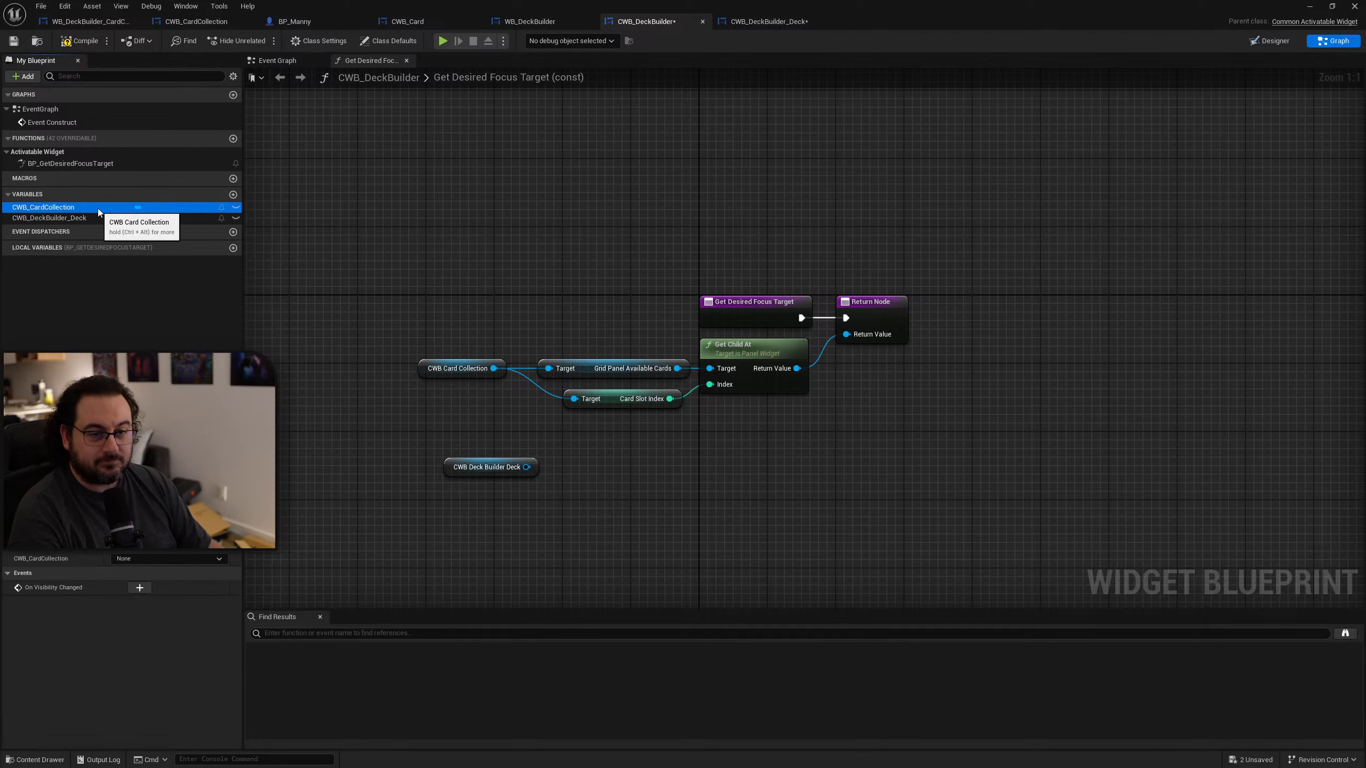
pyautogui.hotkey('ctrl', 'v')
pyautogui.click(769, 22)
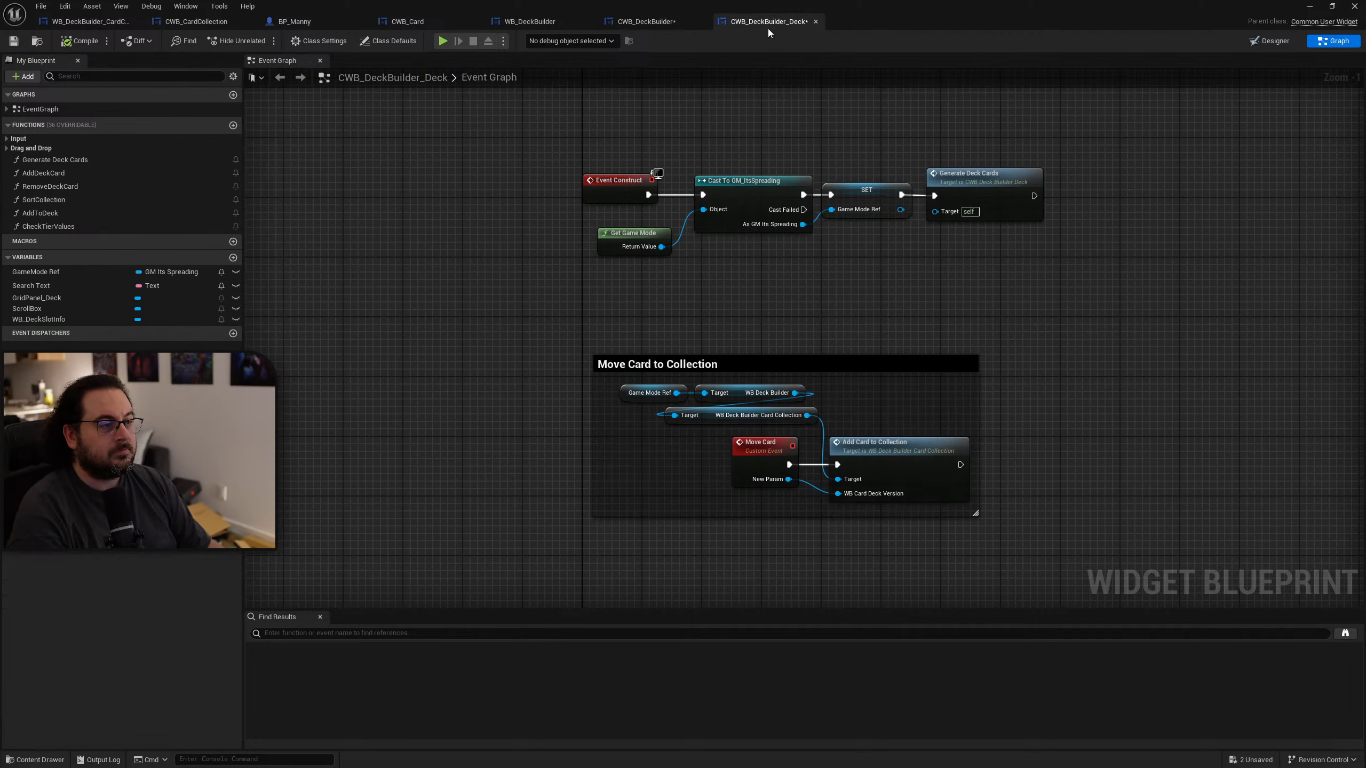
# Step: Copy the Player Ref variable from WB_DeckBuilder into CWB_DeckBuilder
pyautogui.click(530, 21)
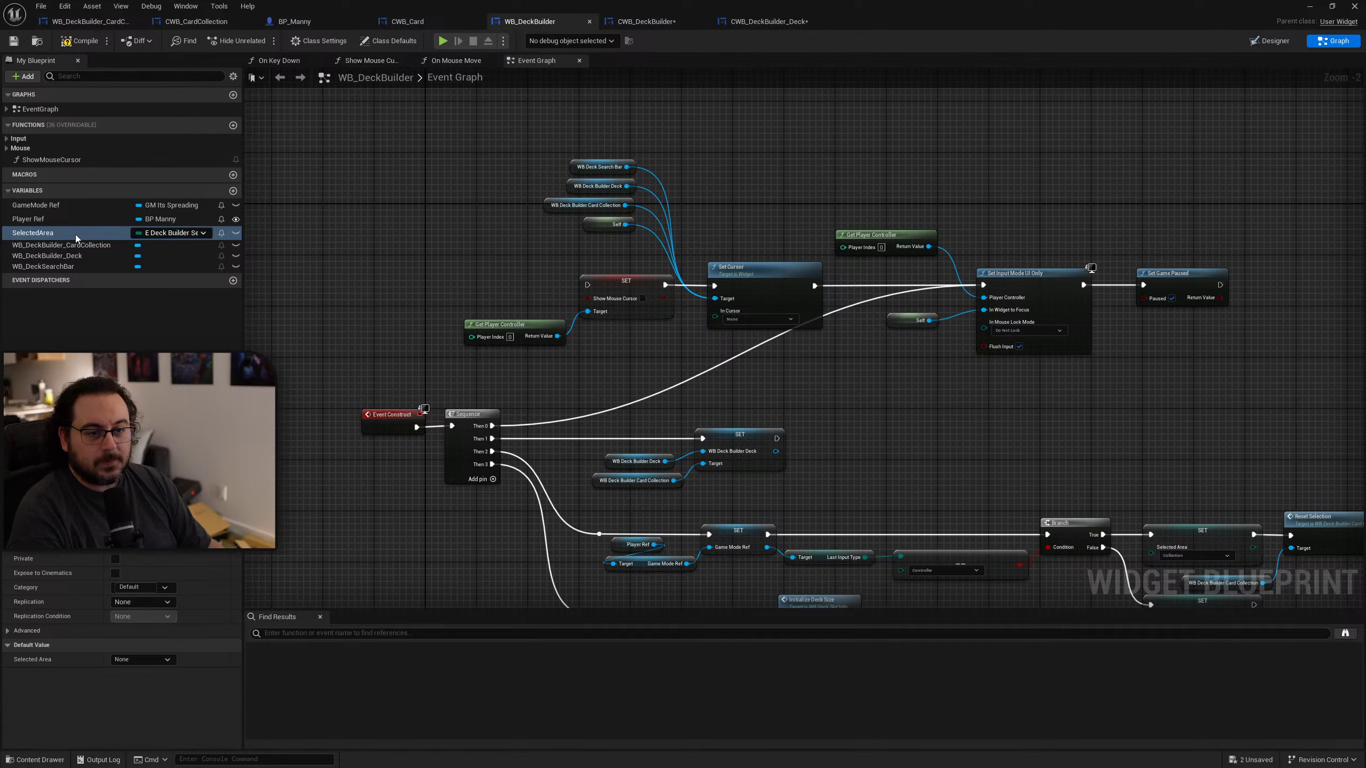
pyautogui.click(54, 220)
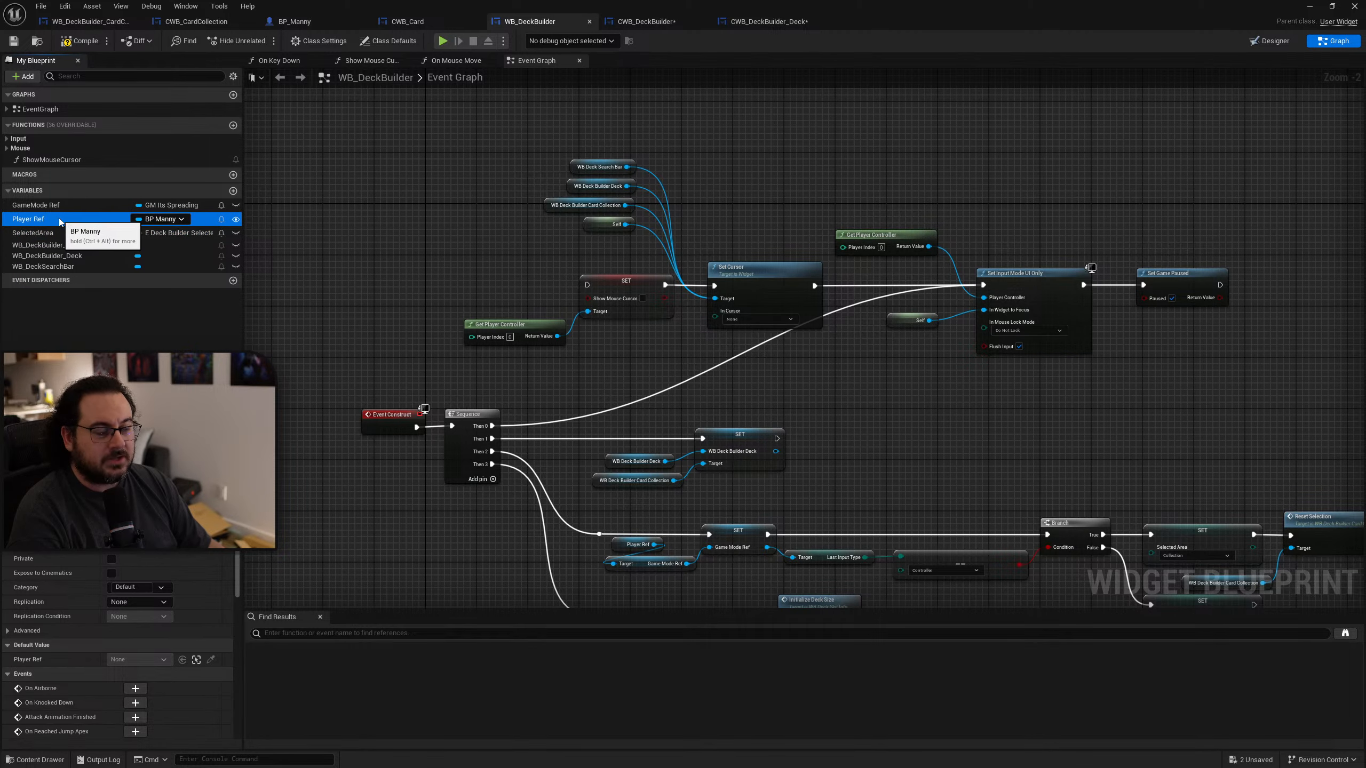
pyautogui.click(645, 21)
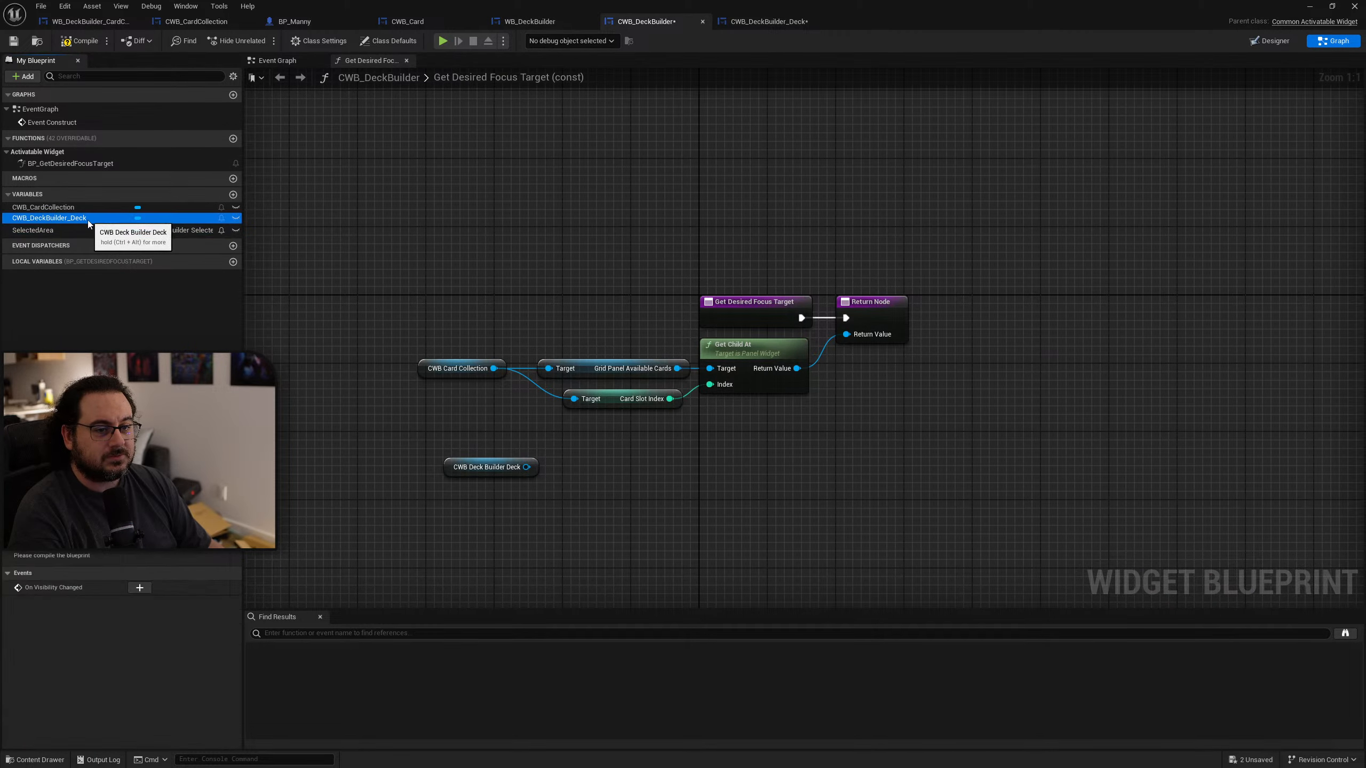
pyautogui.hotkey('ctrl', 'v')
# Step: Copy the GameMode Ref variable from WB_DeckBuilder into CWB_DeckBuilder and compile the widget
pyautogui.click(550, 21)
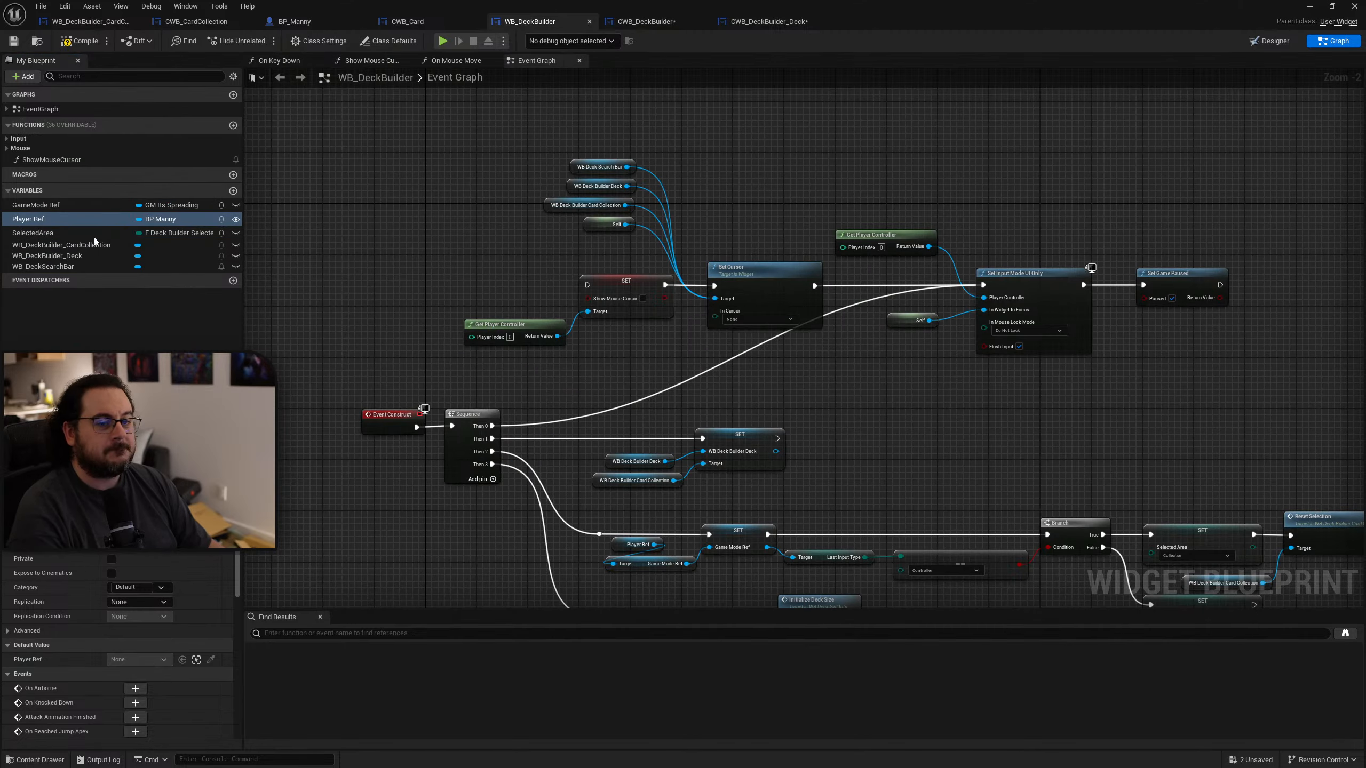
pyautogui.click(43, 206)
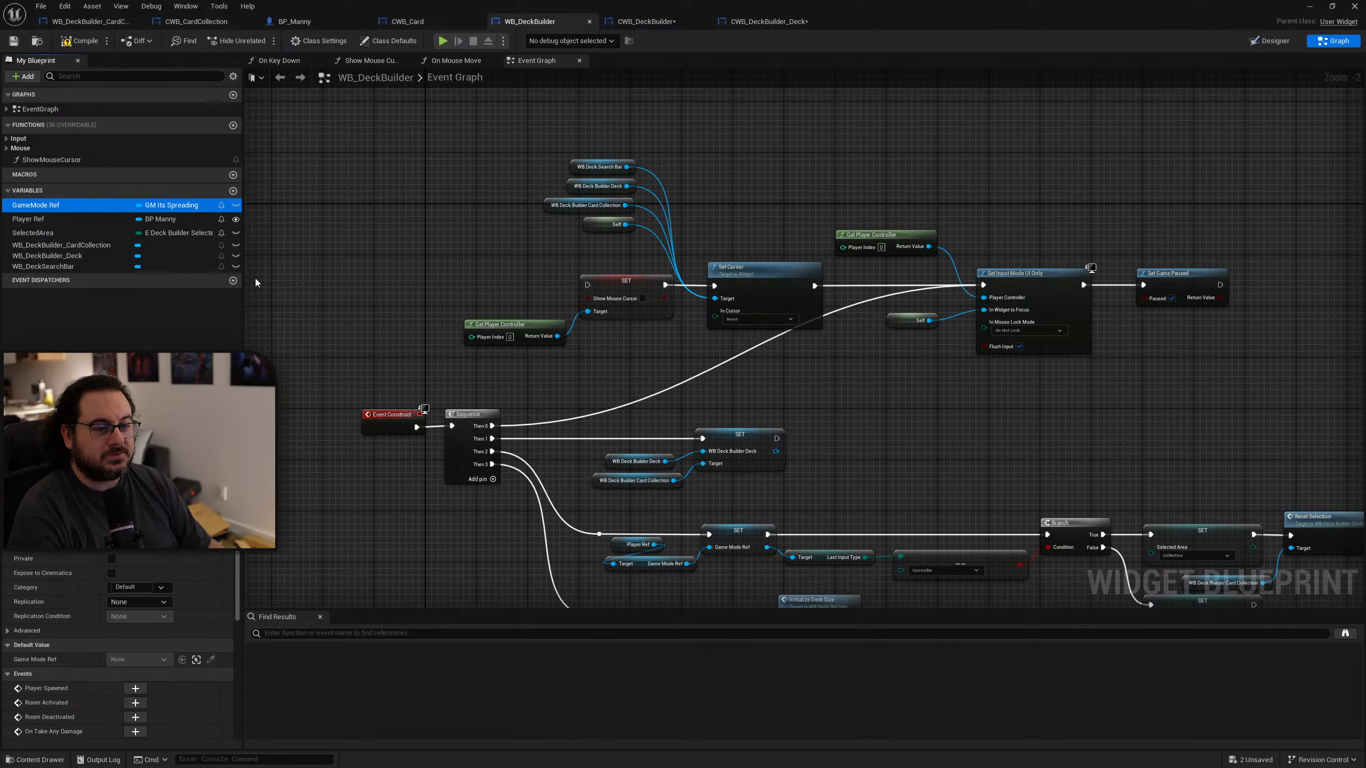
pyautogui.moveTo(401, 285); pyautogui.dragTo(424, 159, button='right')
pyautogui.click(642, 21)
pyautogui.click(92, 243)
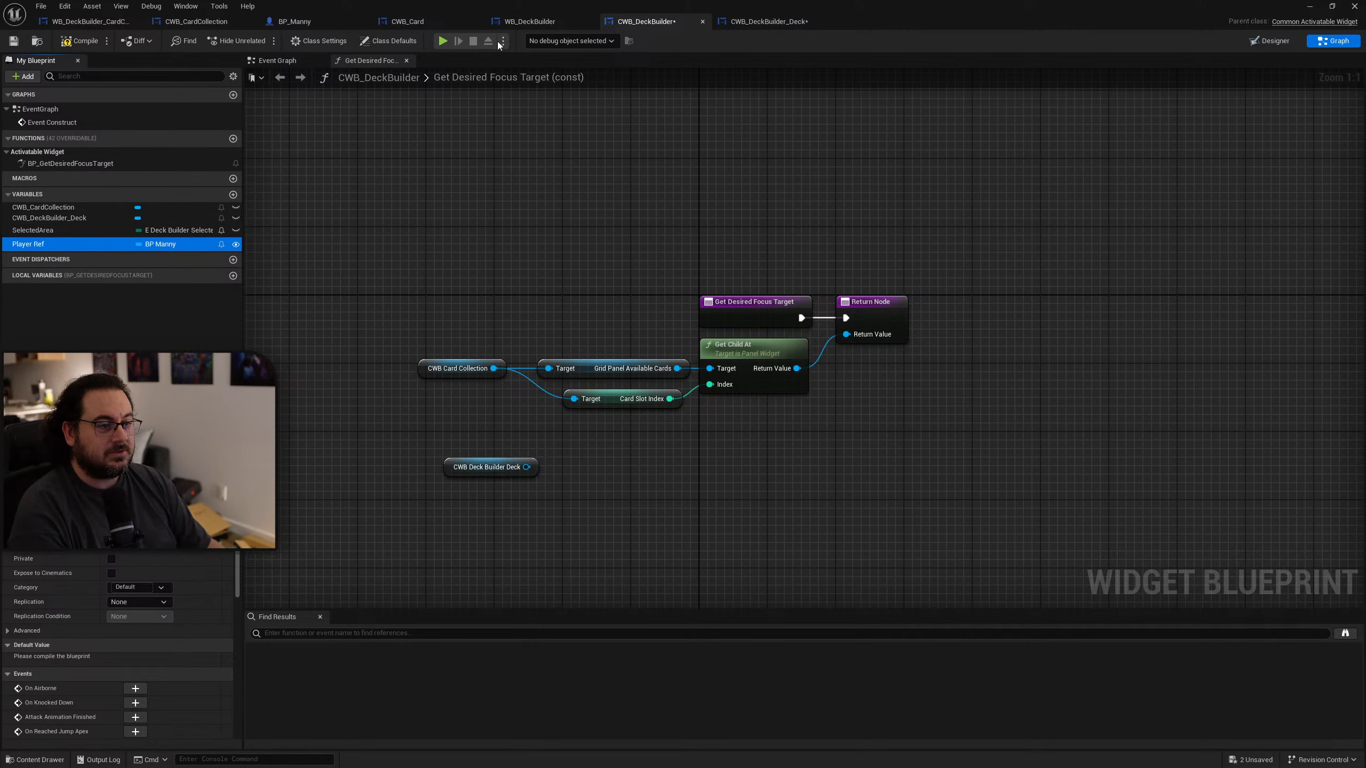
pyautogui.click(521, 21)
pyautogui.click(57, 233)
pyautogui.click(60, 205)
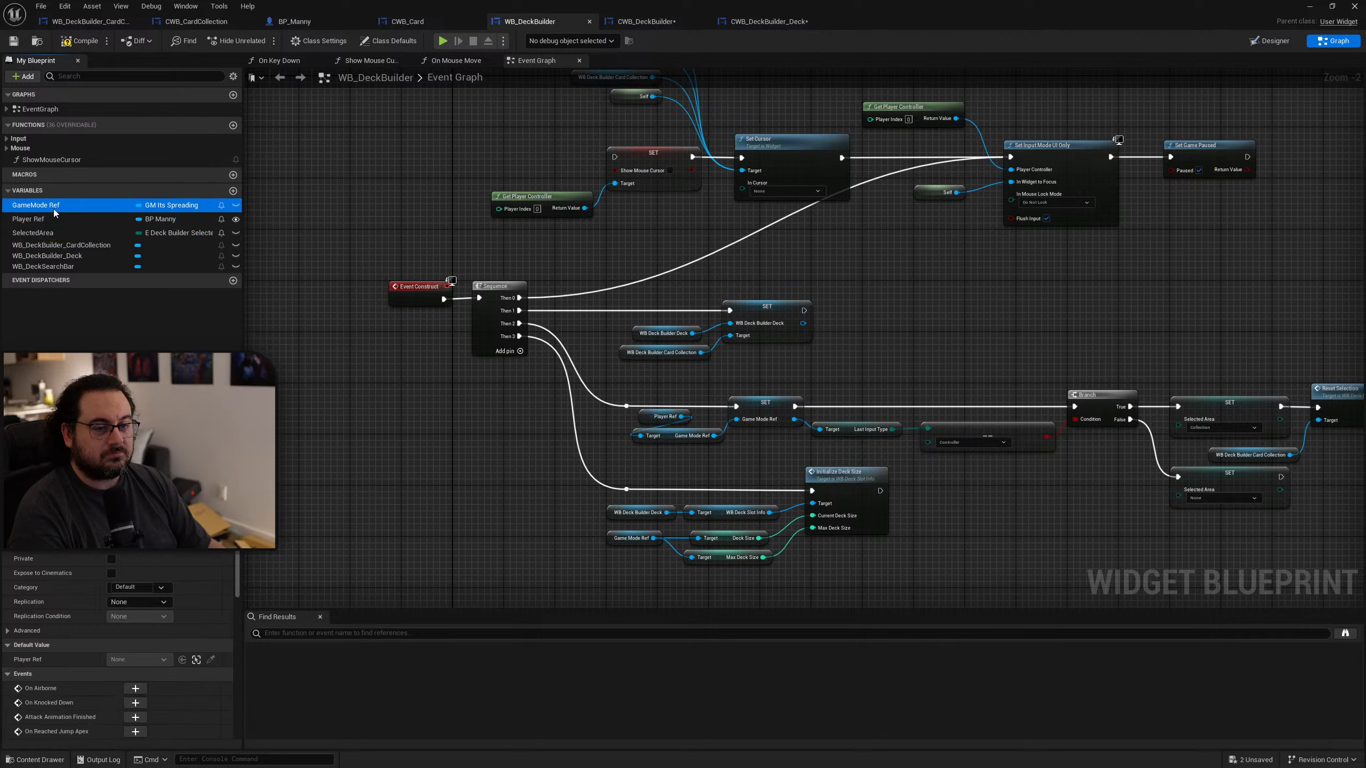
pyautogui.click(629, 22)
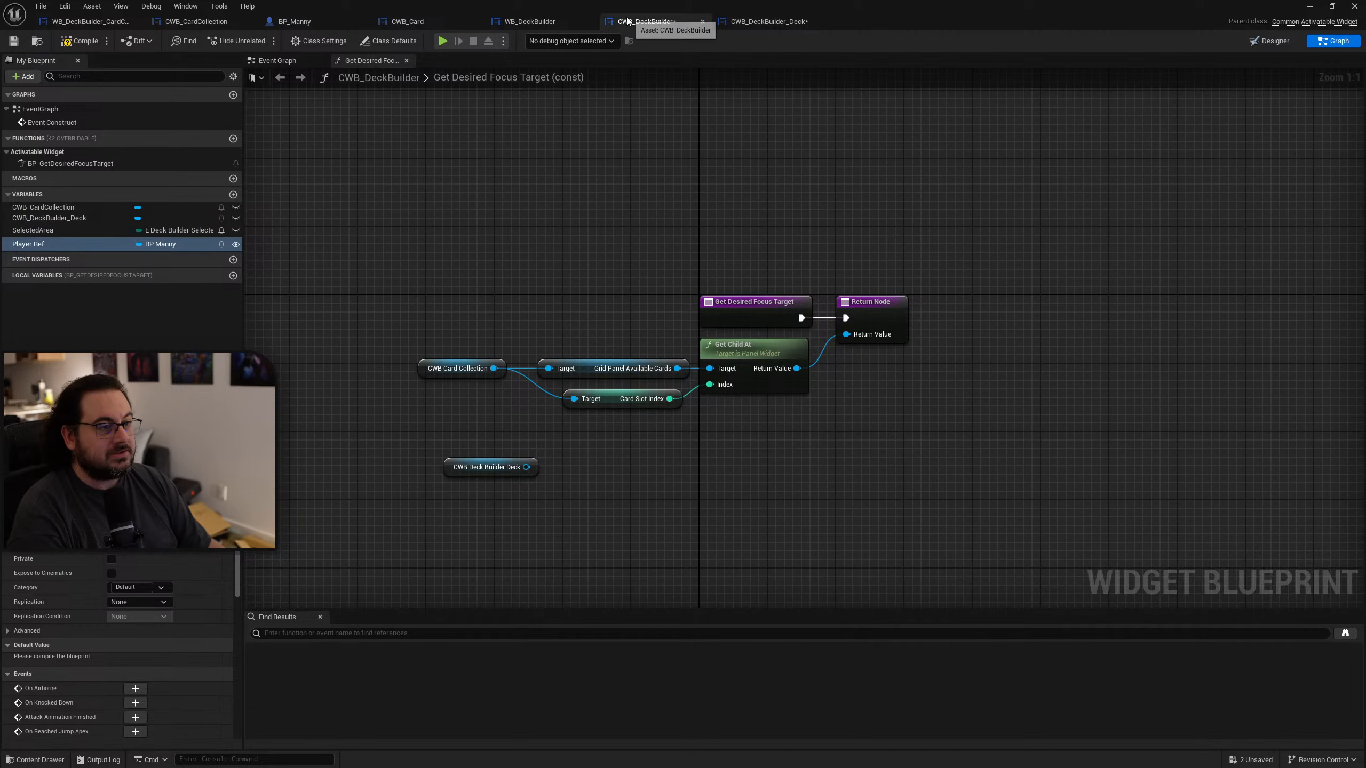
pyautogui.click(86, 232)
pyautogui.hotkey('ctrl', 'v')
pyautogui.click(79, 41)
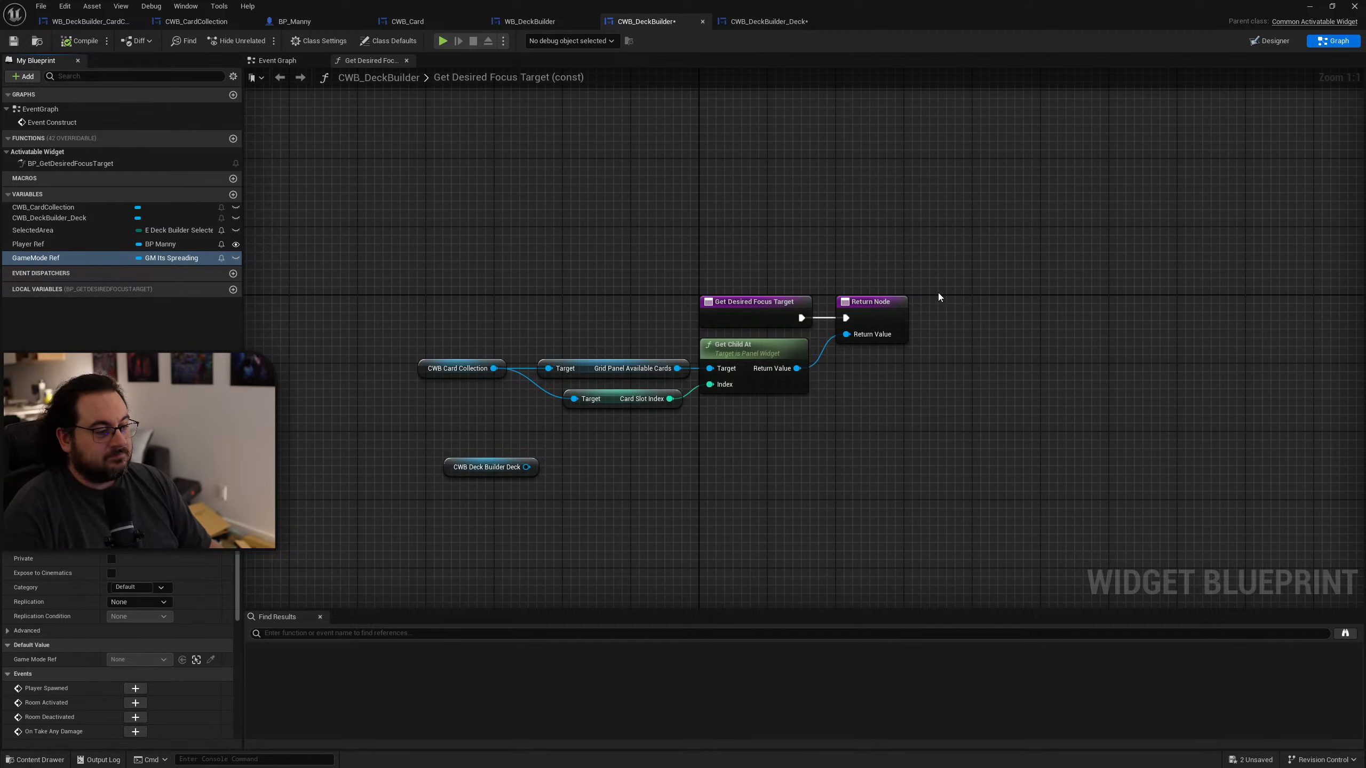
# Step: Add a Selected Area getter feeding a Switch on E_DeckBuilder_SelectedArea node in CWB_DeckBuilder's Get Desired Focus Target function
pyautogui.click(774, 23)
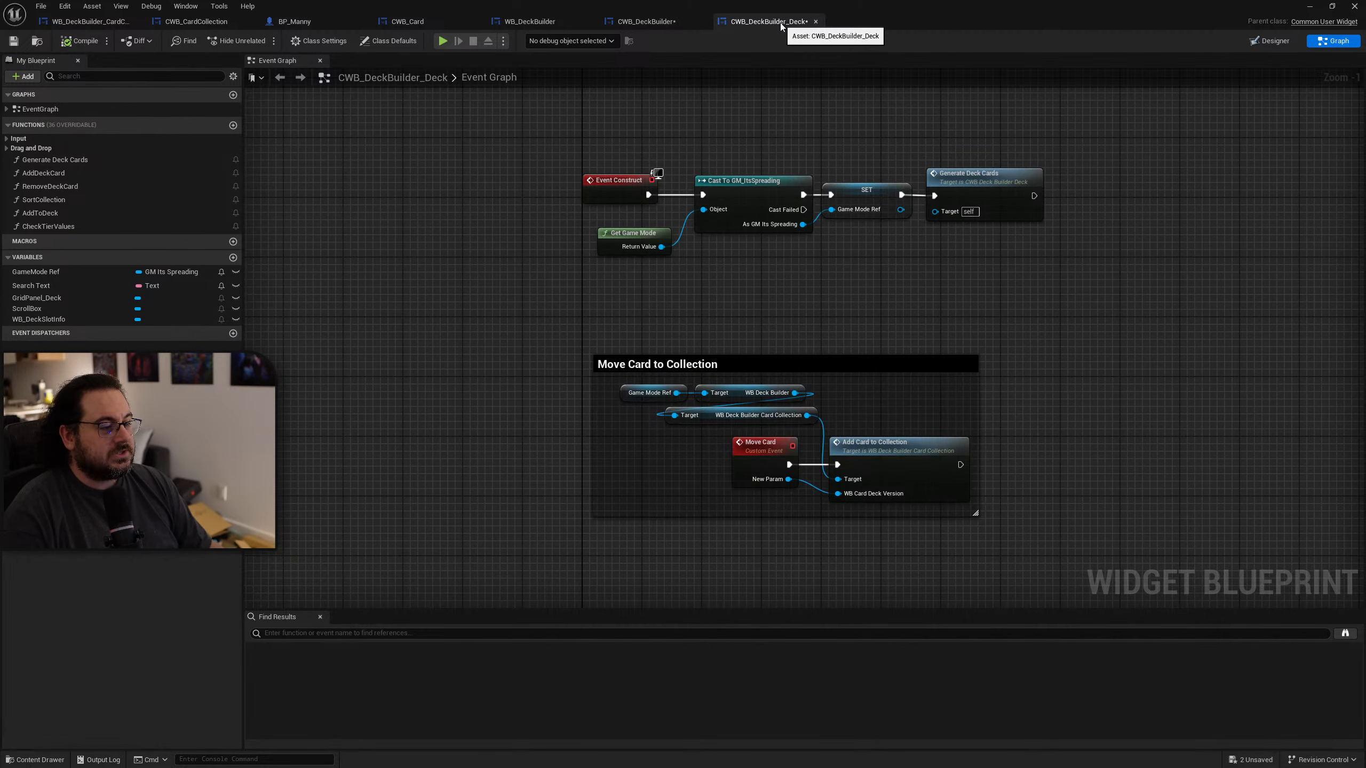
pyautogui.click(548, 22)
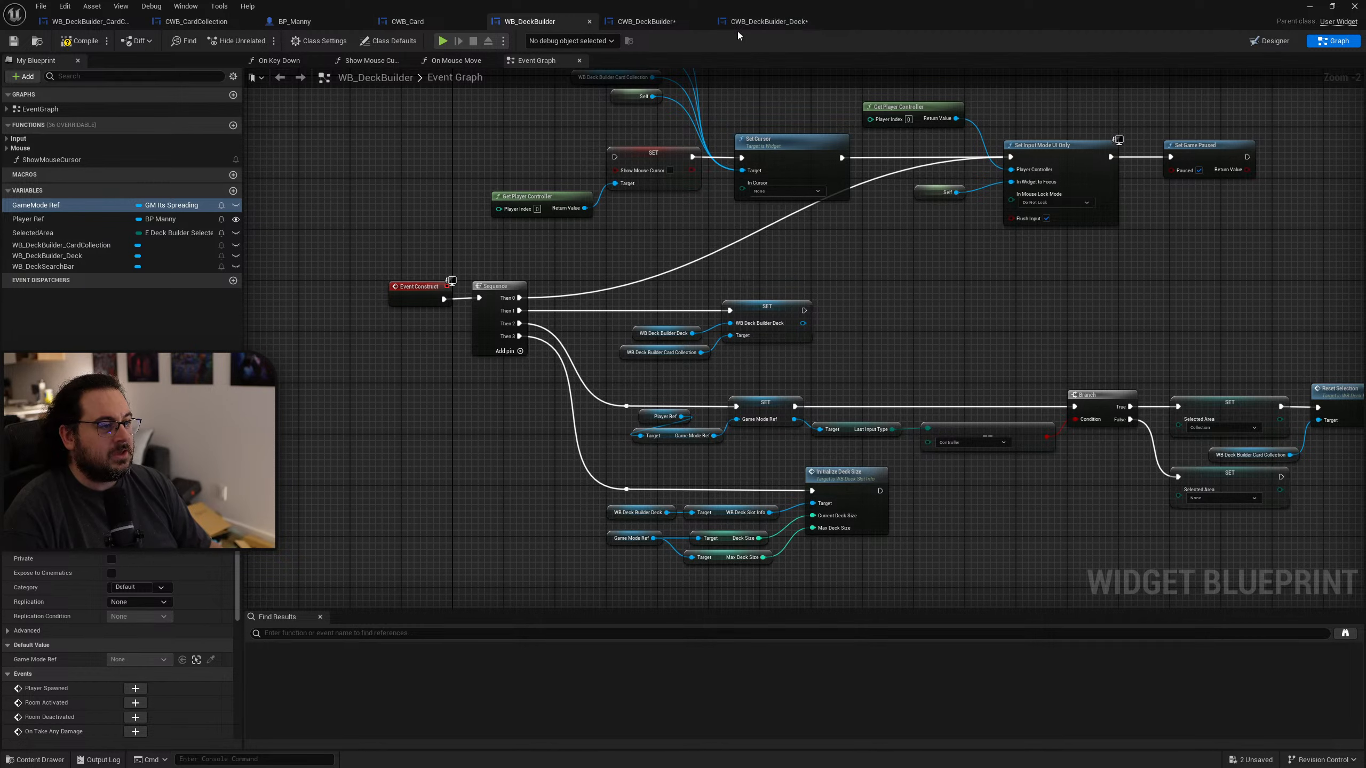
pyautogui.click(651, 21)
pyautogui.click(79, 164)
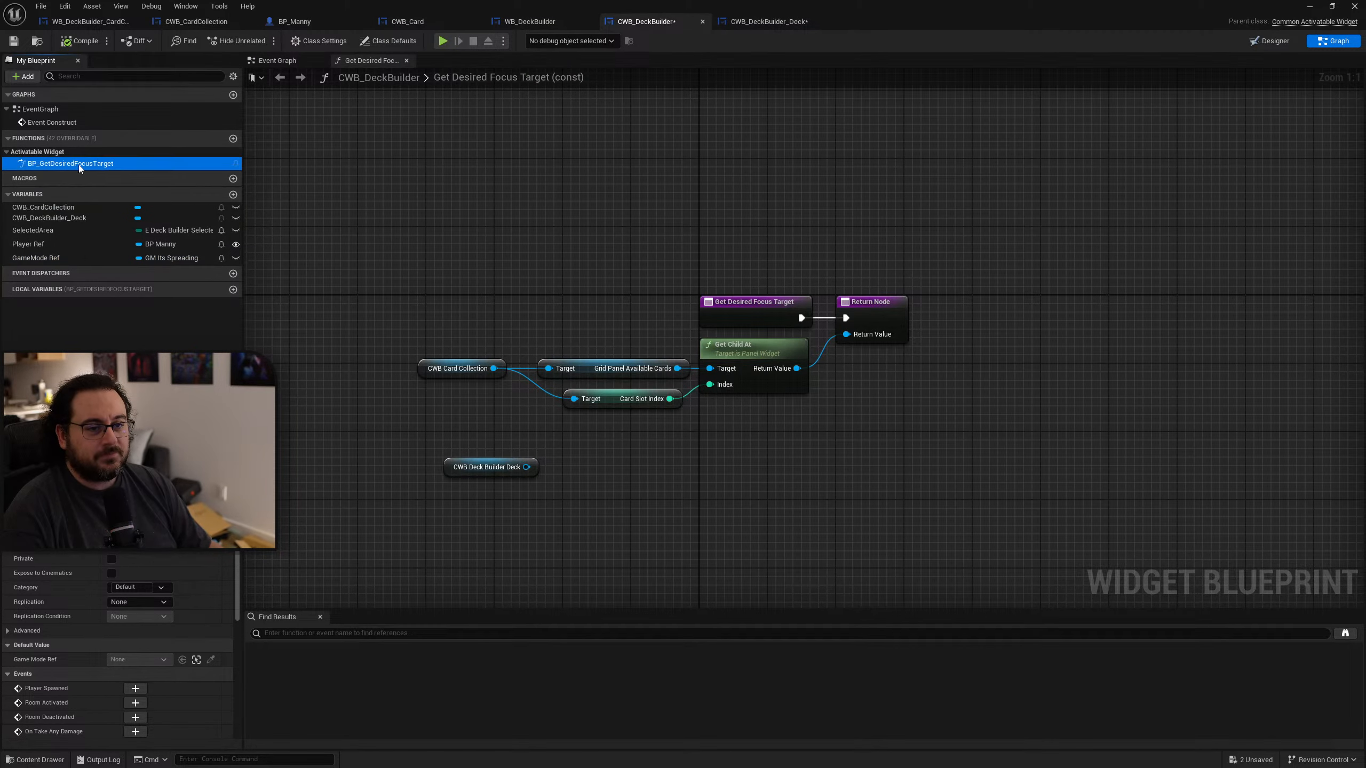
pyautogui.moveTo(796, 473); pyautogui.dragTo(812, 406, button='right')
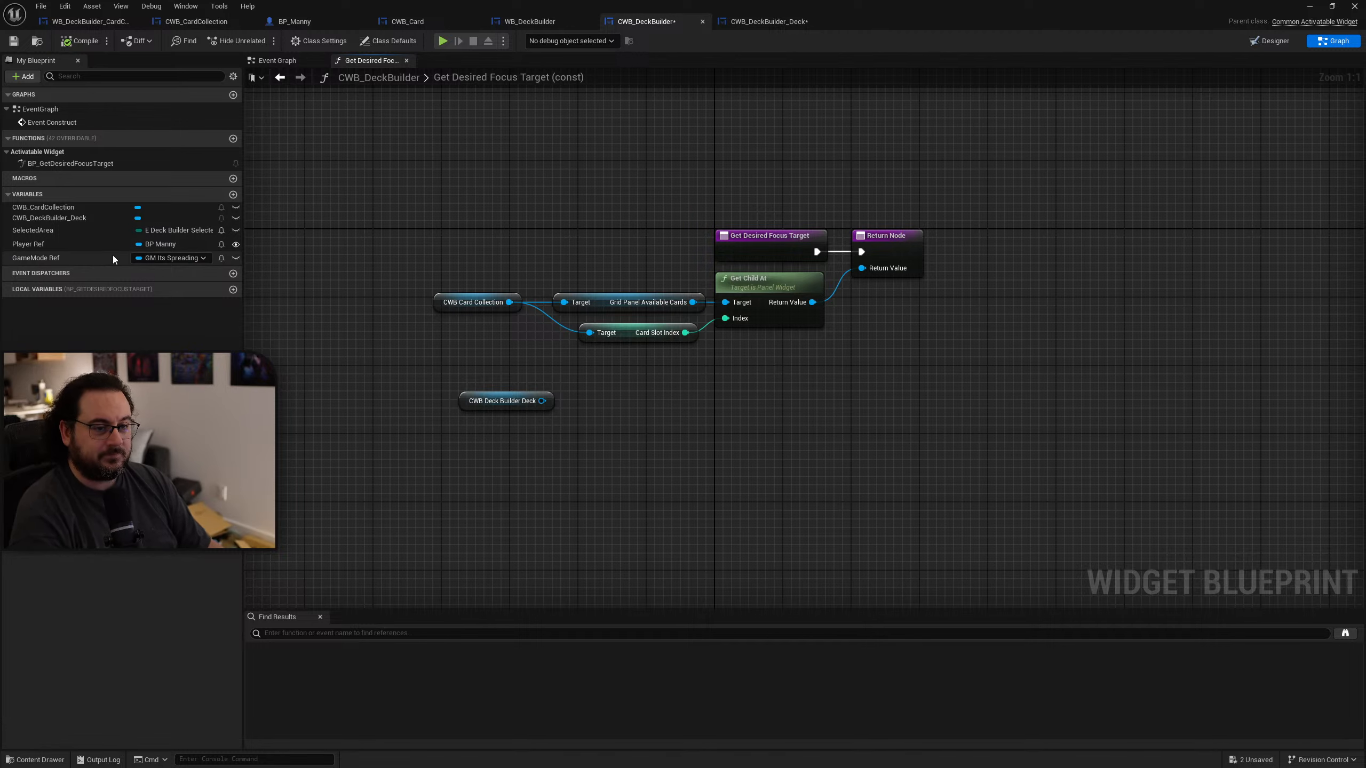
pyautogui.moveTo(32, 230); pyautogui.dragTo(723, 419)
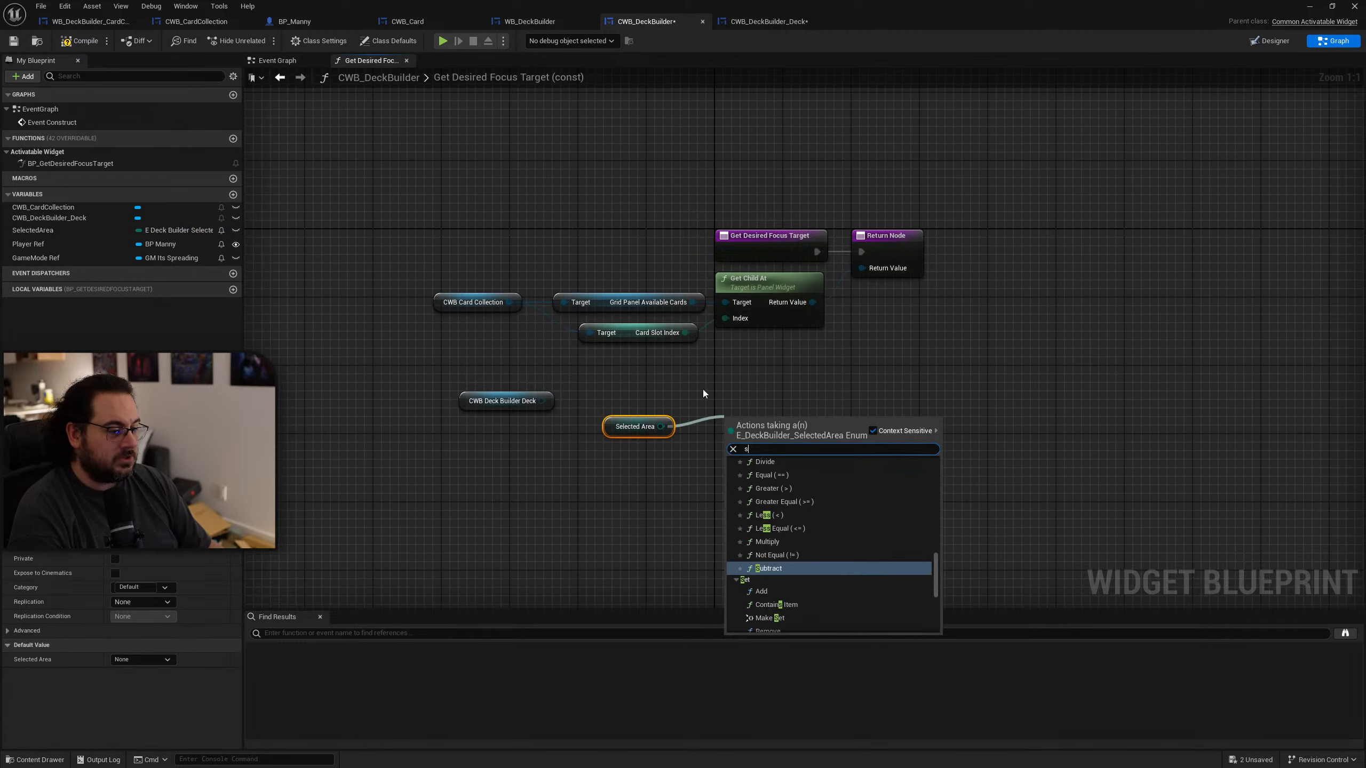
pyautogui.write('switch')
pyautogui.press('Return')
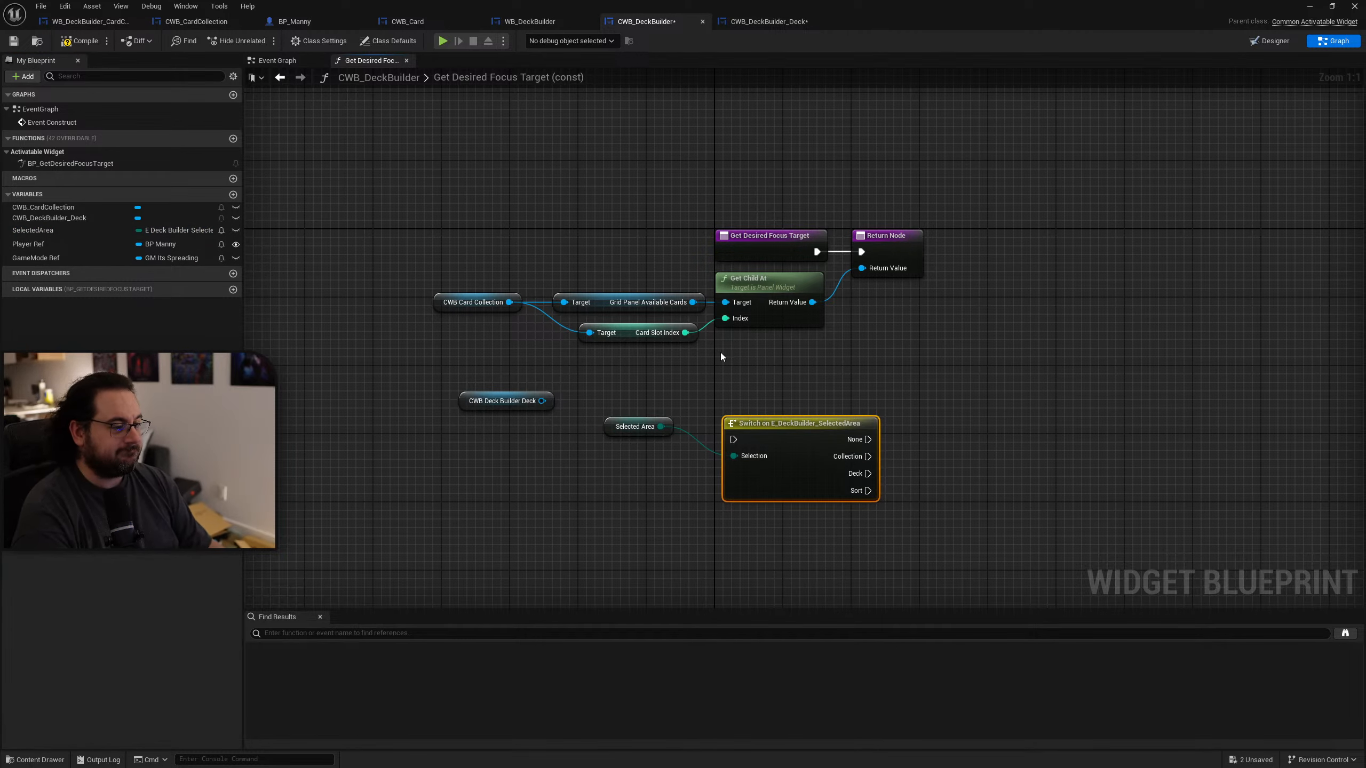
# Step: Detach the Return Node from the function entry and connect the entry to the switch placed between them
pyautogui.click(910, 369)
pyautogui.moveTo(909, 368); pyautogui.dragTo(801, 410, button='right')
pyautogui.moveTo(779, 297); pyautogui.dragTo(982, 297)
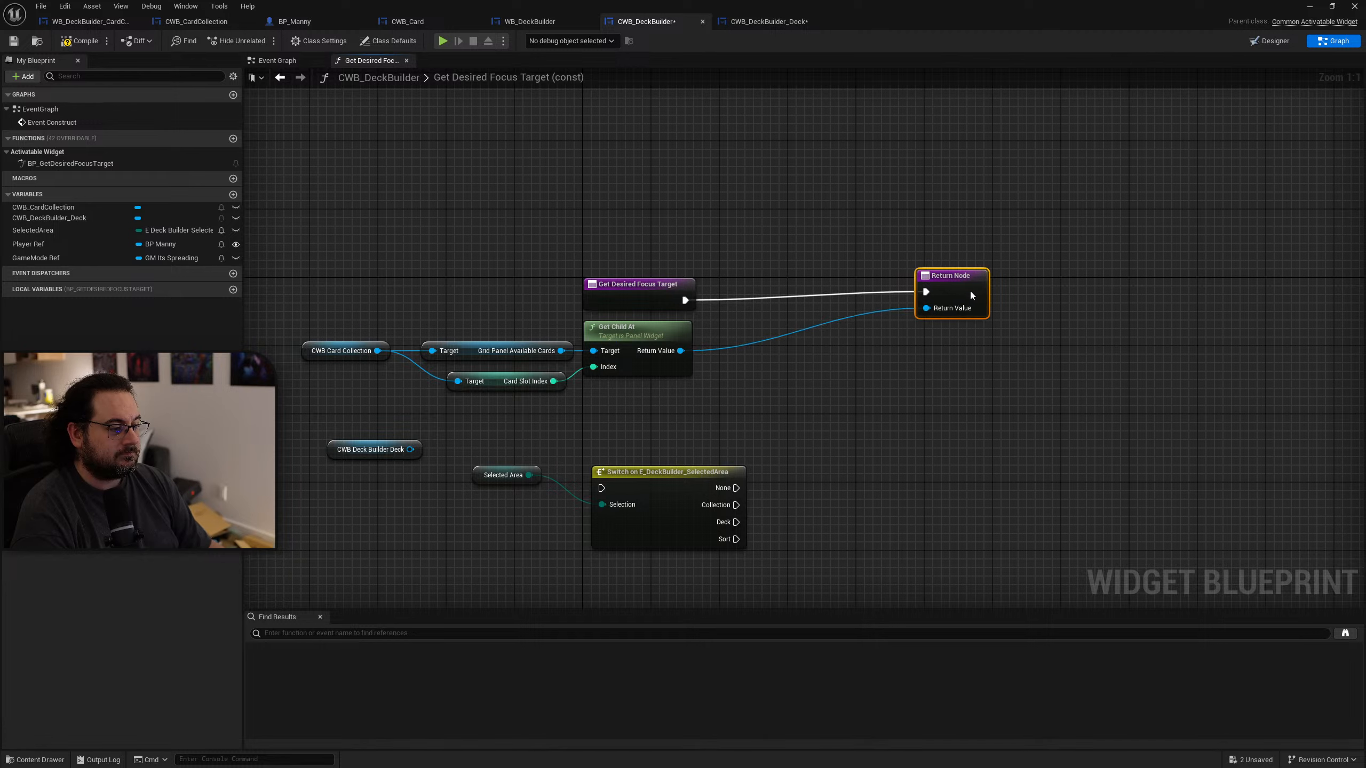
pyautogui.keyDown('alt'); pyautogui.click(935, 300); pyautogui.keyUp('alt')
pyautogui.moveTo(677, 488); pyautogui.dragTo(814, 299)
pyautogui.moveTo(685, 300); pyautogui.dragTo(738, 300)
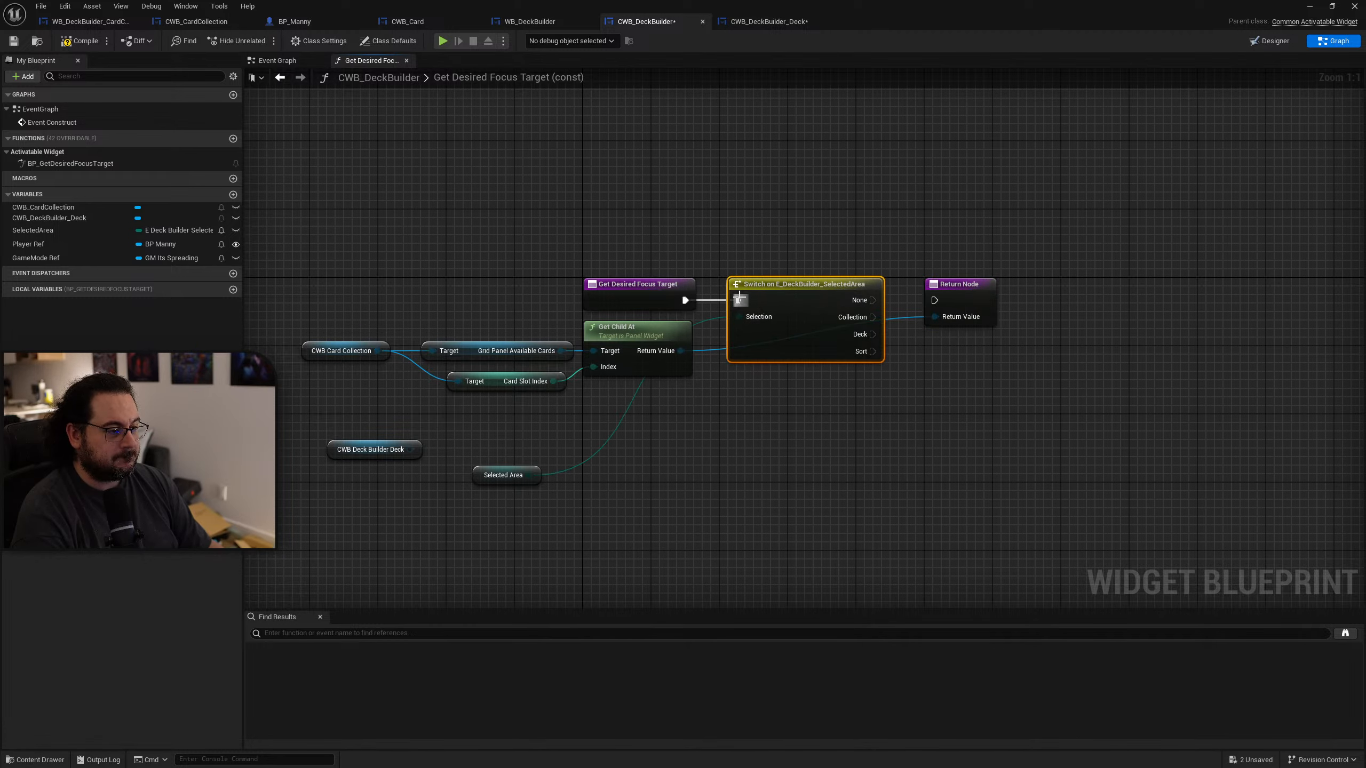
# Step: Move the card collection Get Child At nodes above the switch and connect its Collection output to the Return Node
pyautogui.moveTo(507, 483); pyautogui.dragTo(674, 465)
pyautogui.click(708, 445)
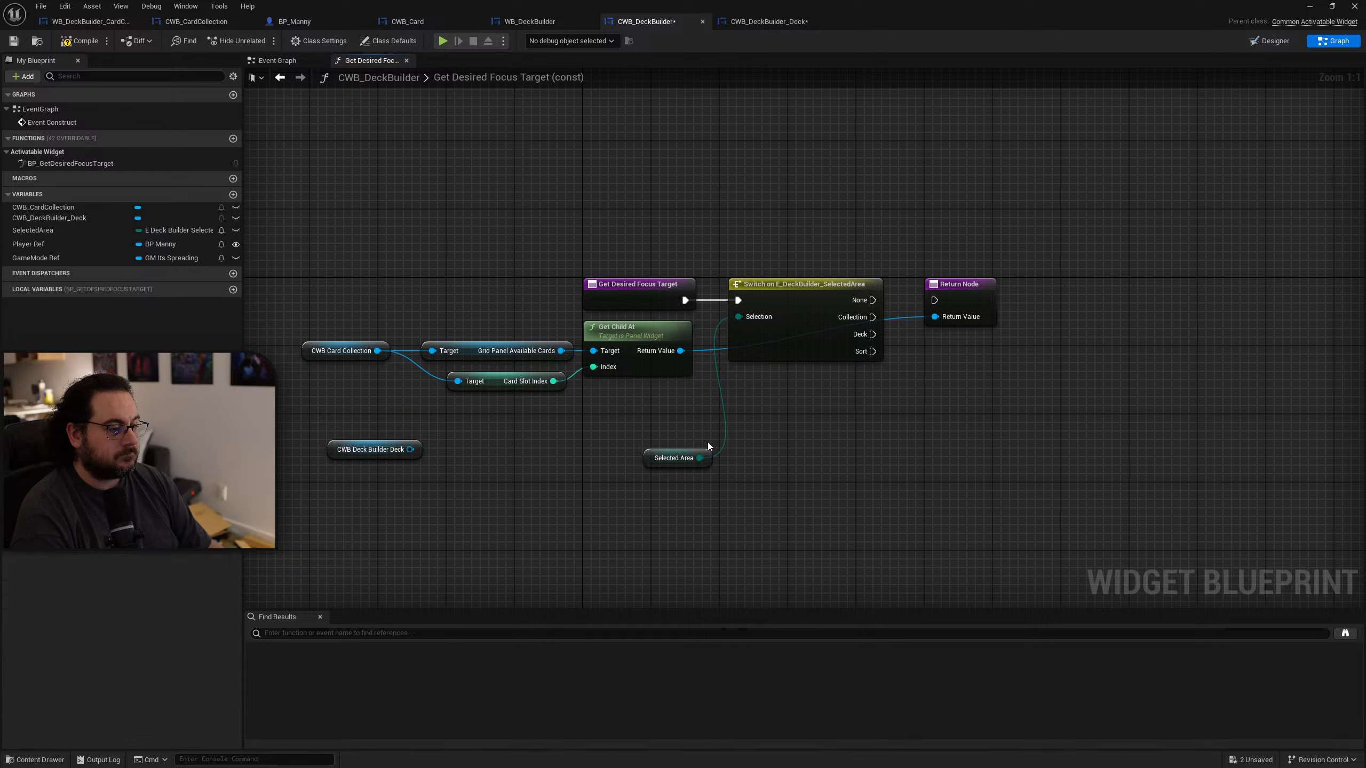
pyautogui.moveTo(489, 406); pyautogui.dragTo(326, 342)
pyautogui.moveTo(625, 344); pyautogui.dragTo(822, 139)
pyautogui.click(1008, 353)
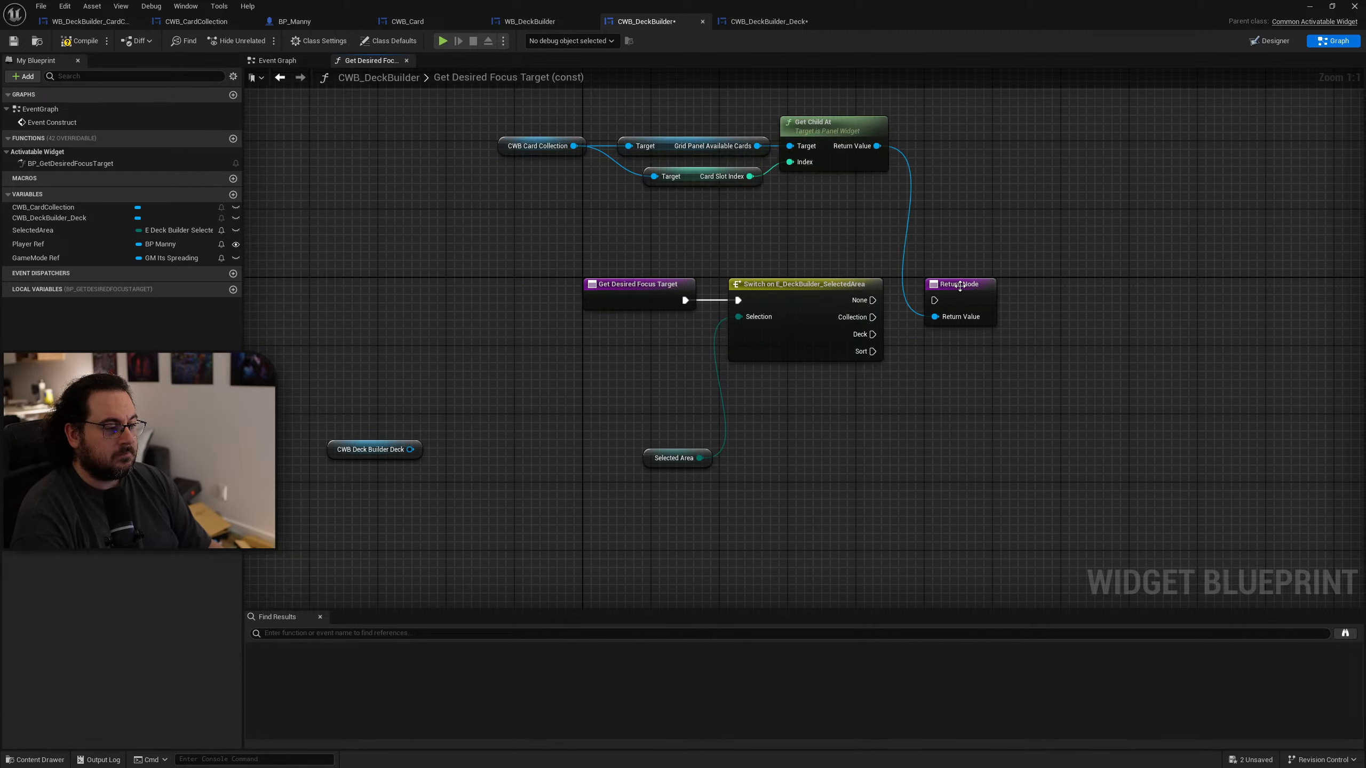
pyautogui.moveTo(960, 286); pyautogui.dragTo(976, 303)
pyautogui.moveTo(872, 317); pyautogui.dragTo(952, 317)
# Step: Duplicate the Return Node, connect the switch's Deck output to it, and use CWB Deck Builder Deck as its return value
pyautogui.moveTo(974, 322); pyautogui.dragTo(983, 323)
pyautogui.hotkey('ctrl', 'd')
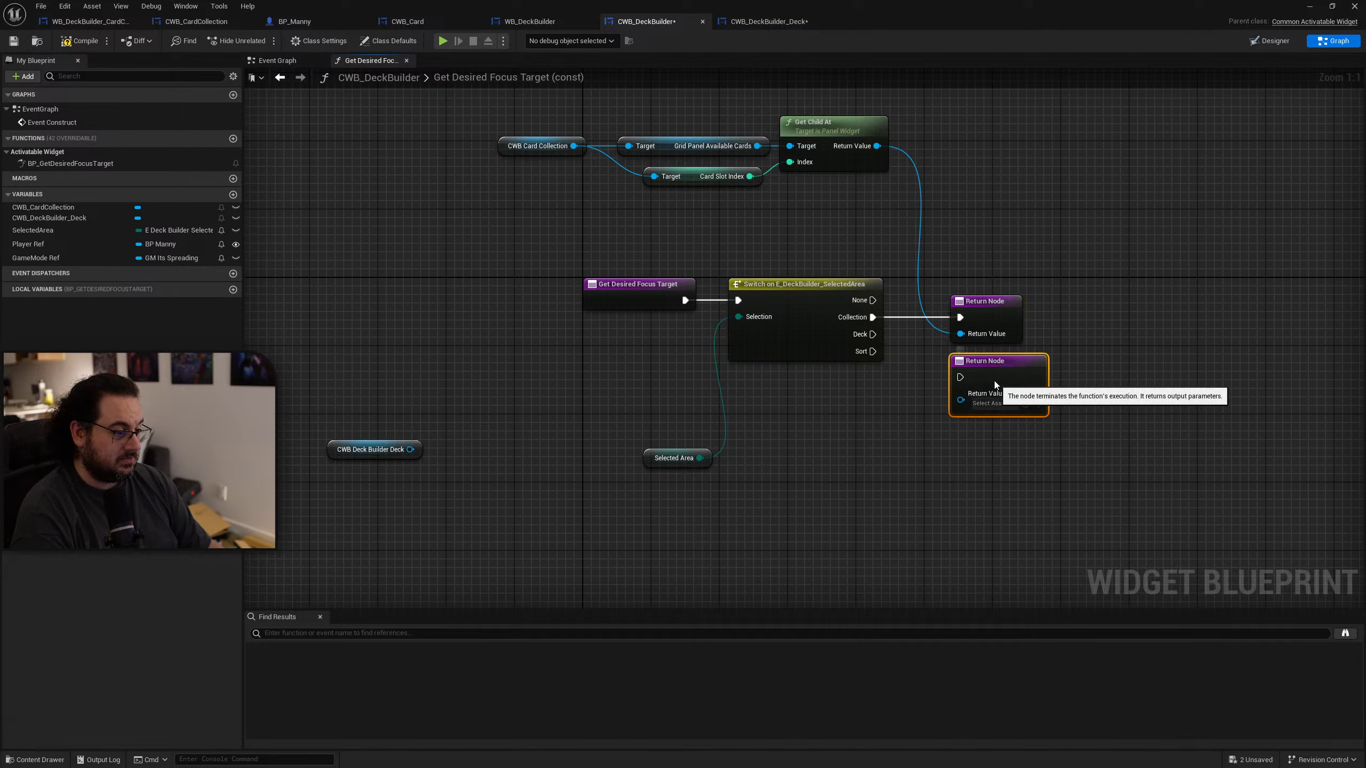
pyautogui.moveTo(873, 334); pyautogui.dragTo(976, 377)
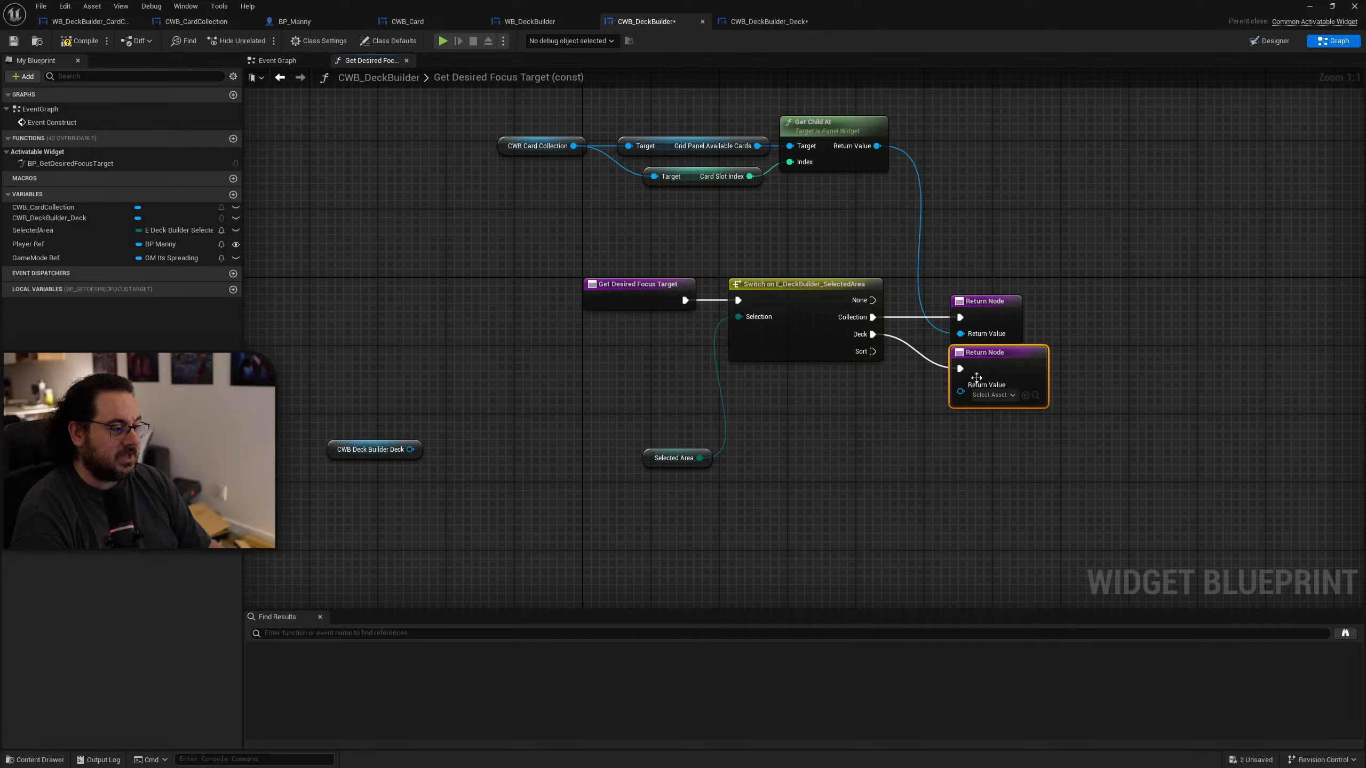
pyautogui.moveTo(356, 456); pyautogui.dragTo(960, 391)
pyautogui.click(721, 464)
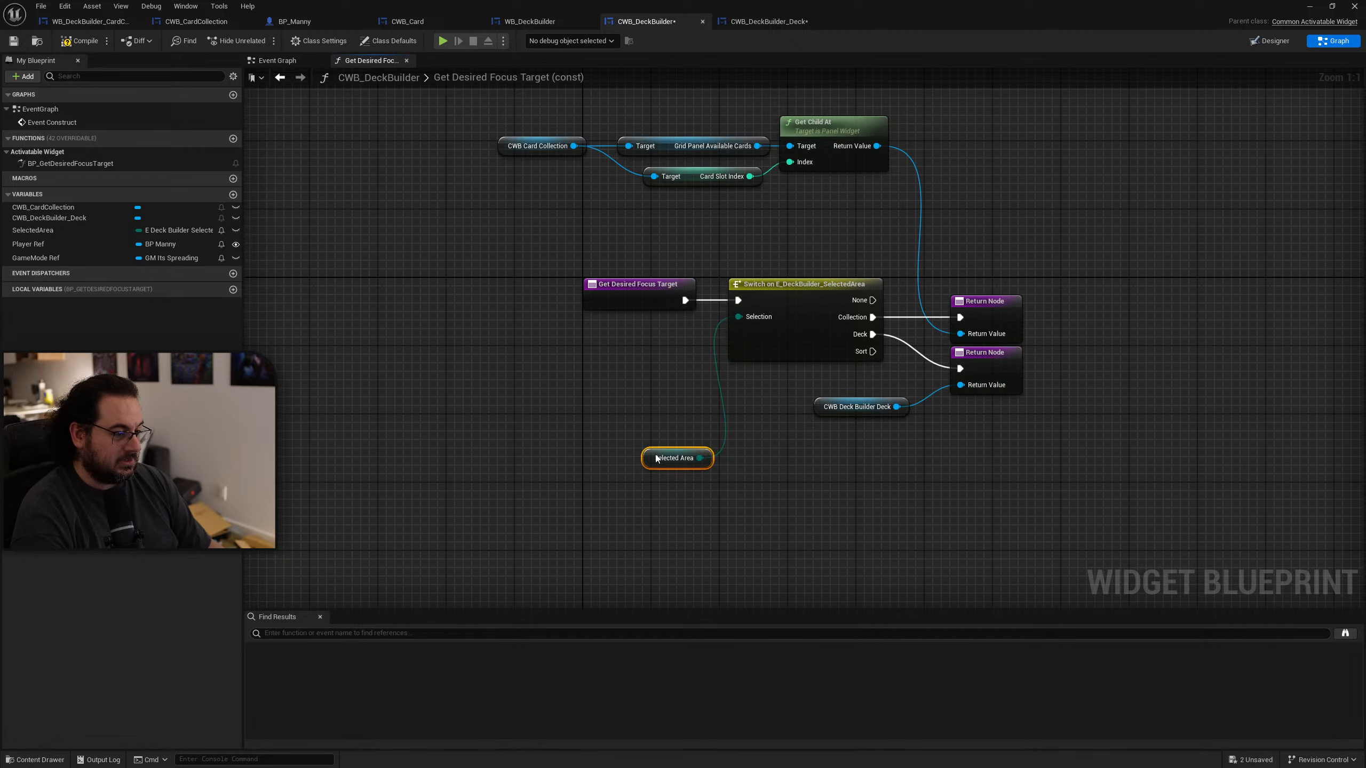
# Step: Tidy the graph by placing Selected Area below the function entry and the card collection nodes just above the switch
pyautogui.moveTo(656, 459); pyautogui.dragTo(639, 347)
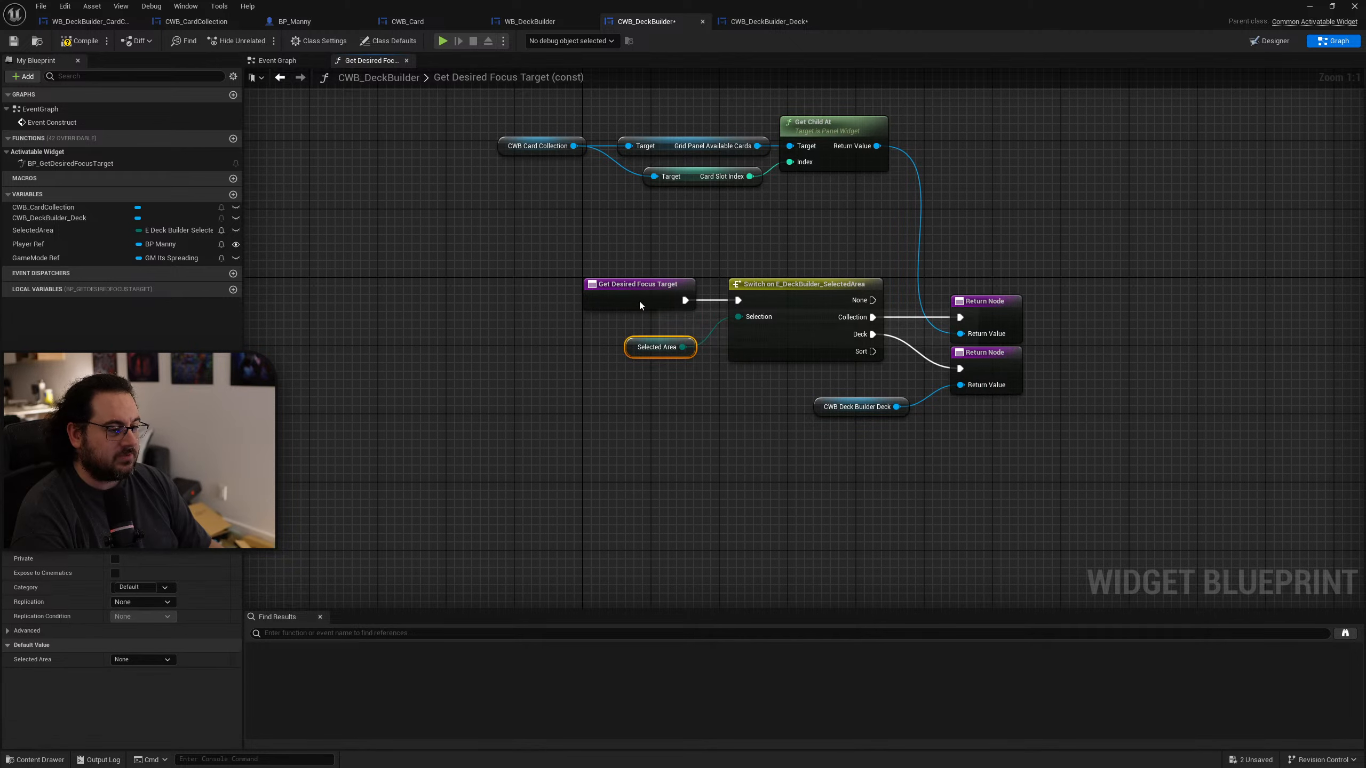
pyautogui.moveTo(838, 251); pyautogui.dragTo(782, 295, button='right')
pyautogui.moveTo(890, 169); pyautogui.dragTo(451, 261)
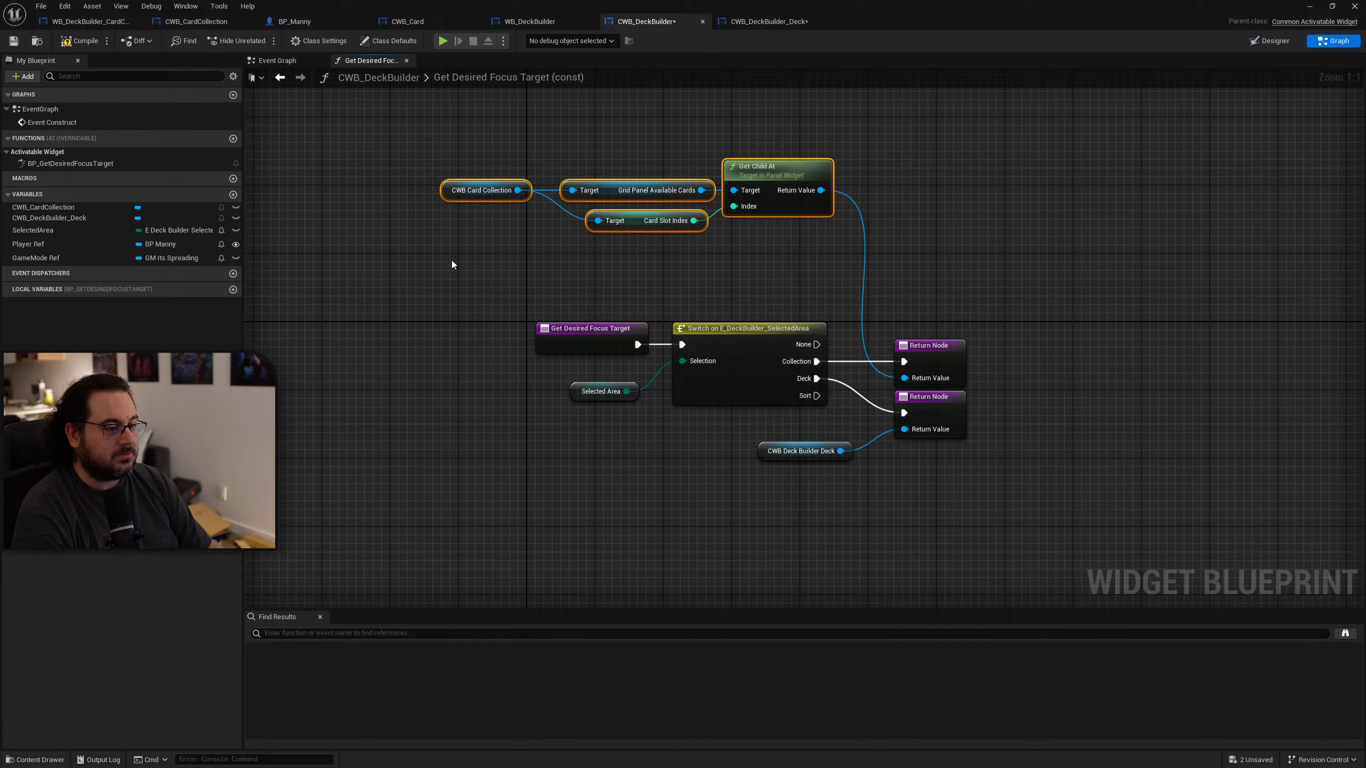
pyautogui.moveTo(779, 172); pyautogui.dragTo(754, 249)
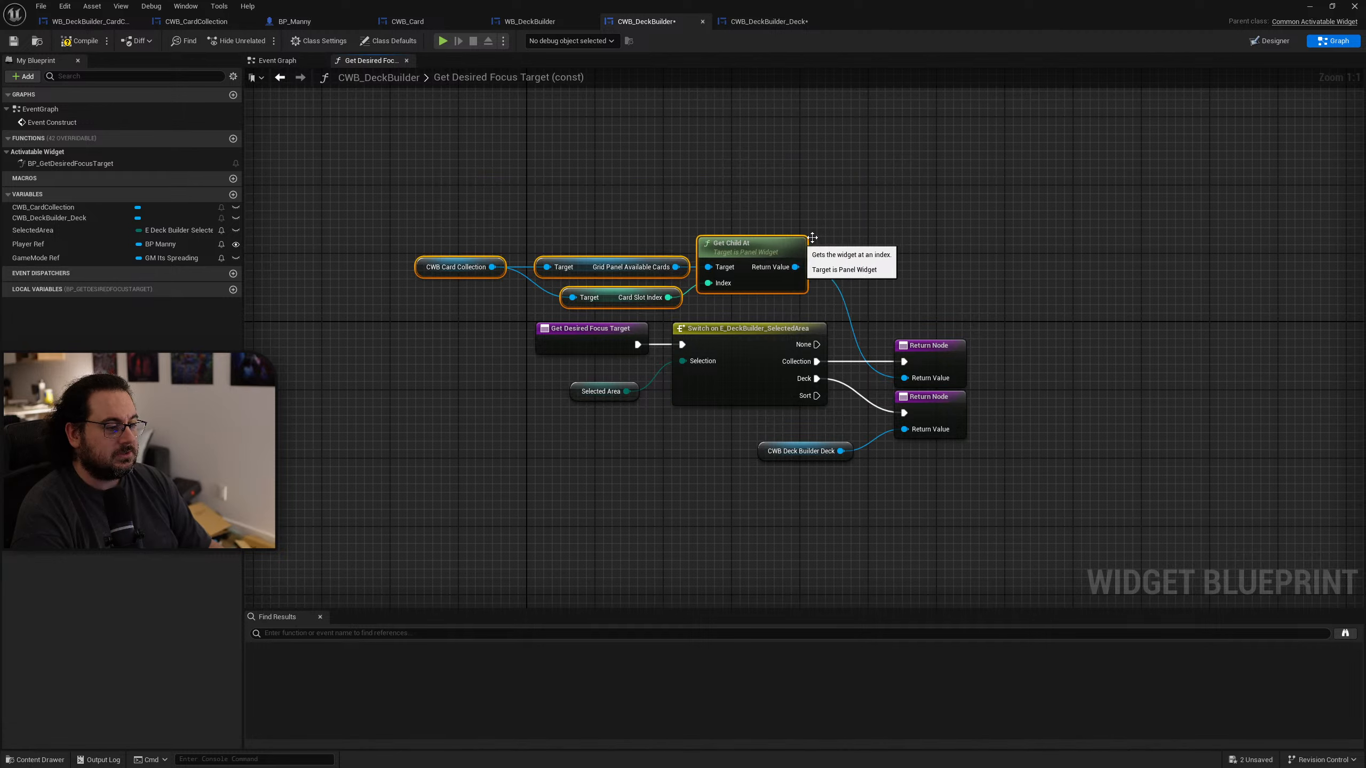
# Step: Move both Return Nodes and the CWB Deck Builder Deck reference closer to the switch, and compile and save the widget
pyautogui.click(812, 238)
pyautogui.moveTo(1028, 487); pyautogui.dragTo(915, 348)
pyautogui.click(887, 312)
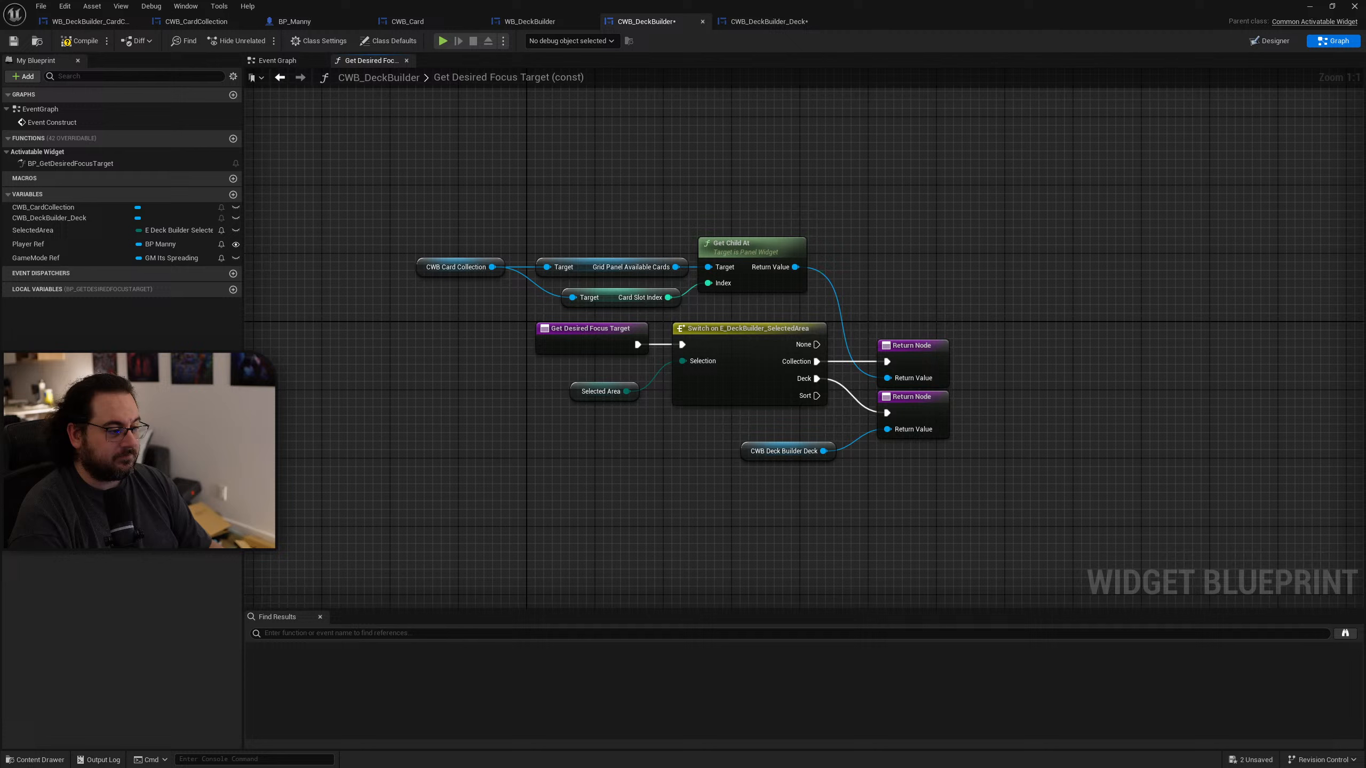
pyautogui.click(82, 41)
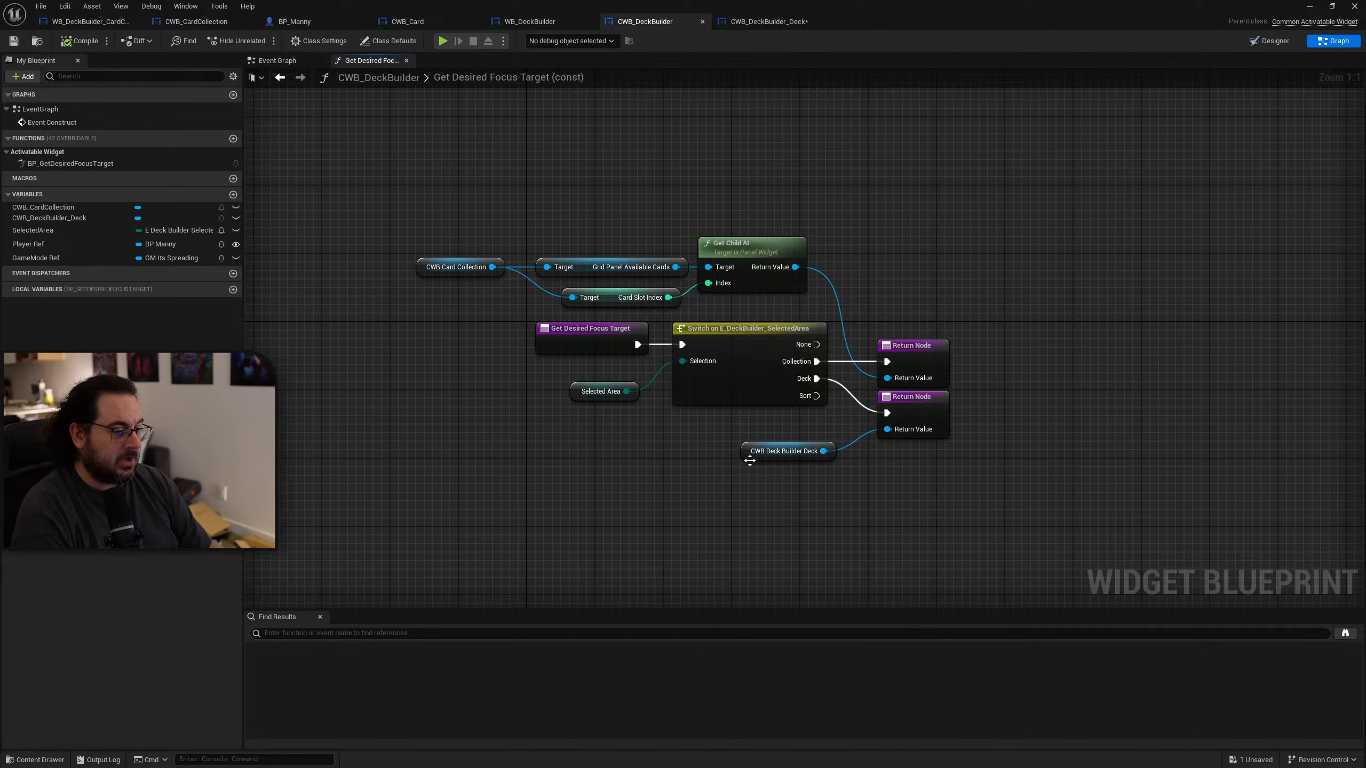
# Step: Disconnect CWB Deck Builder Deck from its Return Node and add a Grid Panel Deck getter from that reference
pyautogui.keyDown('alt'); pyautogui.click(821, 453); pyautogui.keyUp('alt')
pyautogui.moveTo(770, 454); pyautogui.dragTo(662, 462)
pyautogui.write('get g')
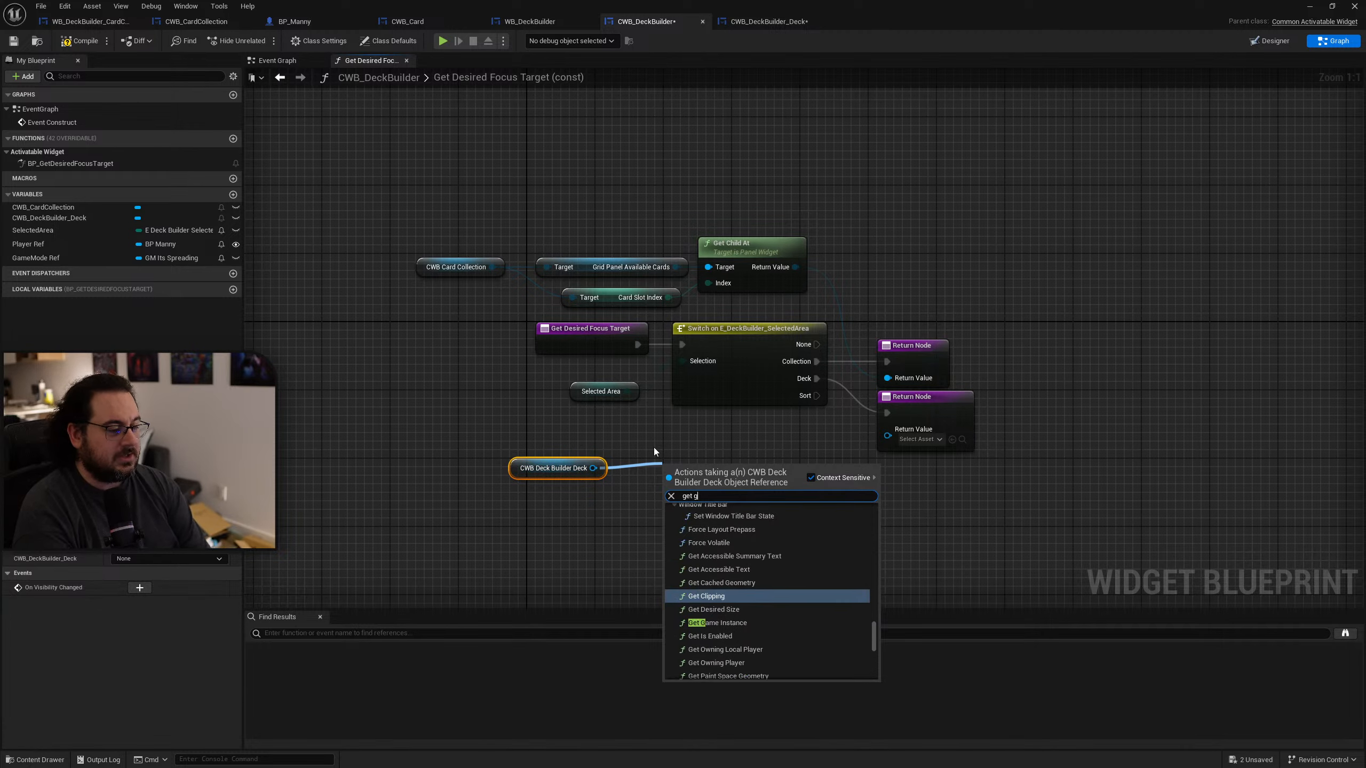
pyautogui.write('rid')
pyautogui.press('Return')
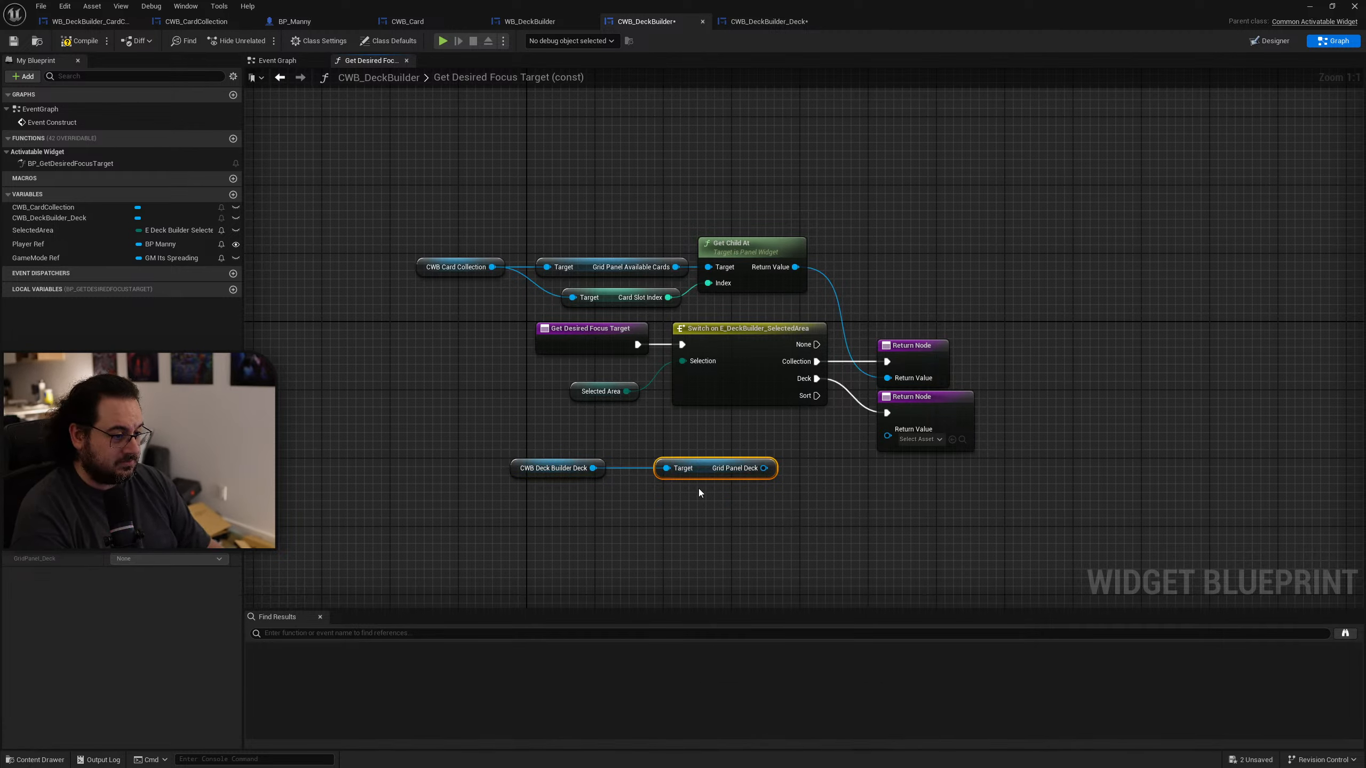
# Step: Add a Get Child At node targeting the deck's Grid Panel Deck
pyautogui.moveTo(698, 474); pyautogui.dragTo(805, 472)
pyautogui.write('get chi')
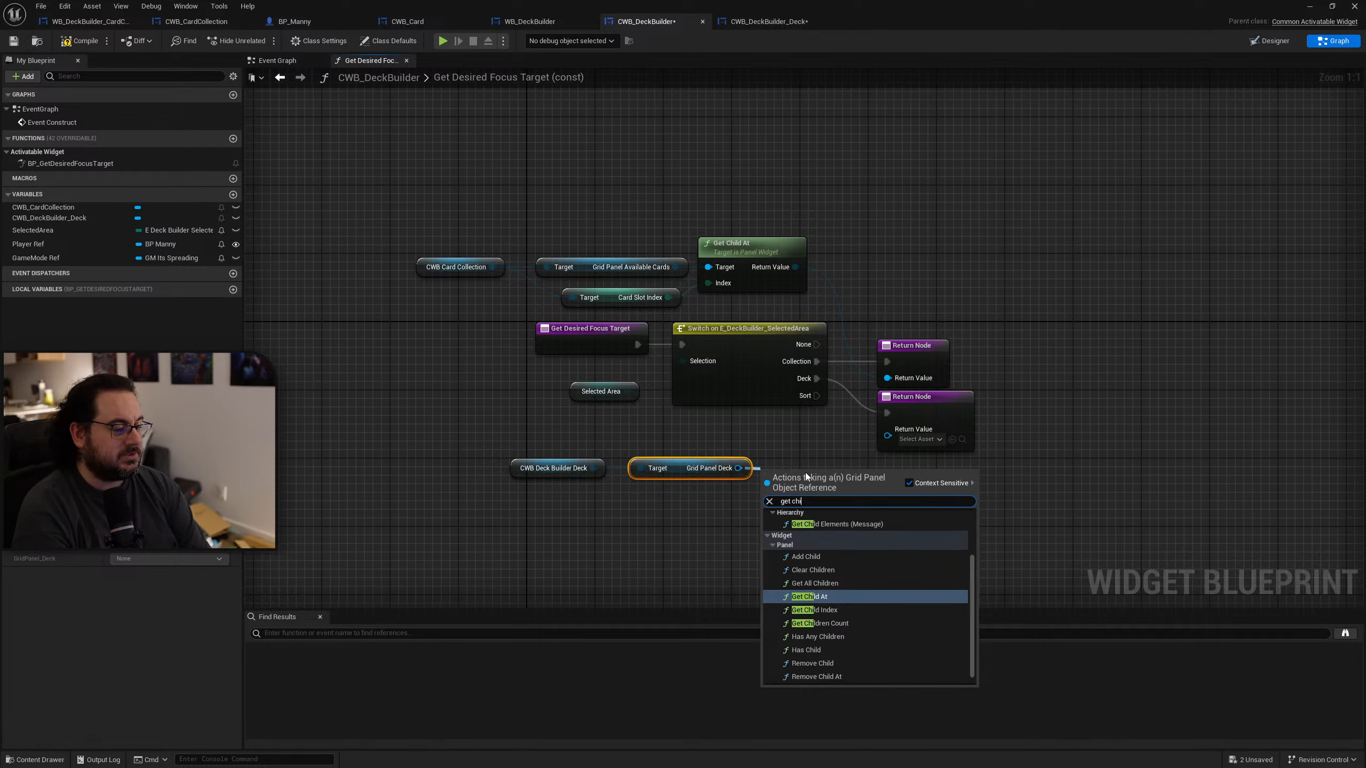
pyautogui.write('ld at')
pyautogui.press('Return')
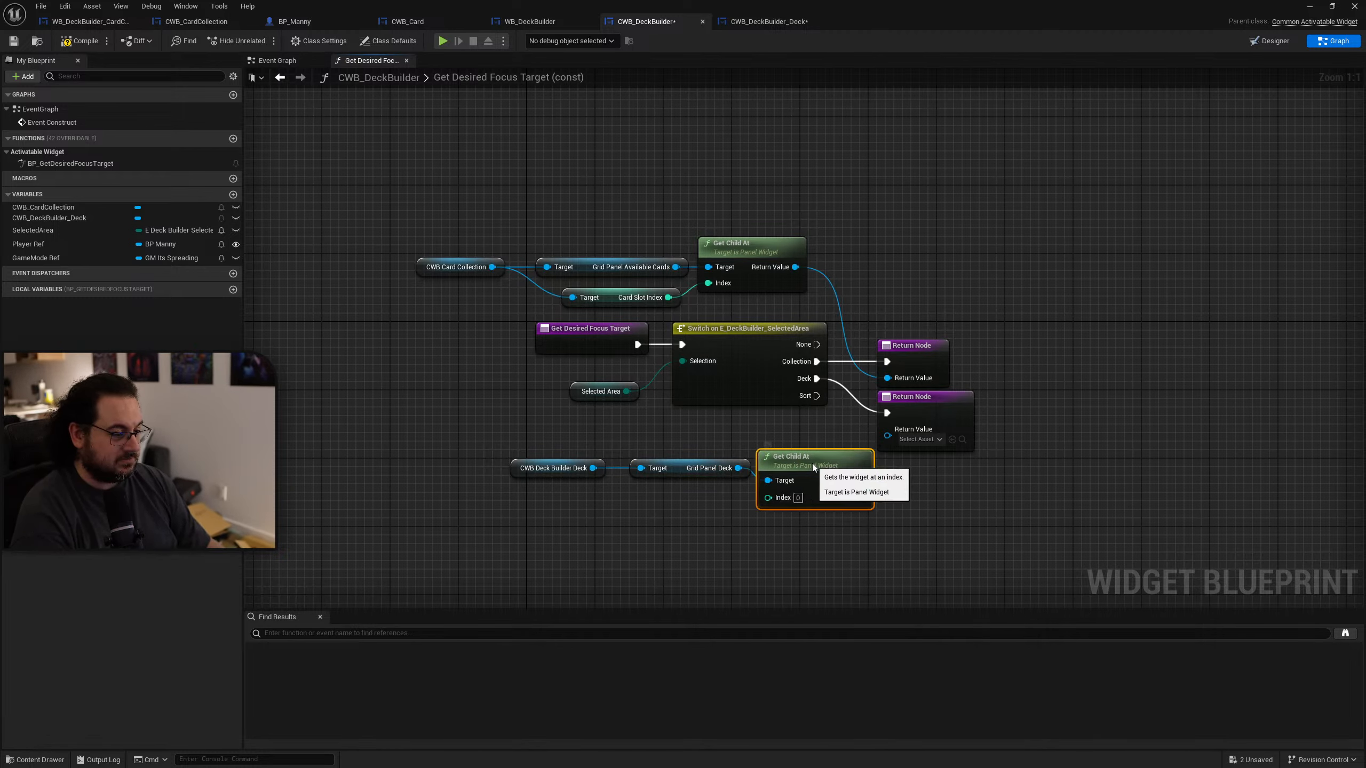
# Step: Connect the deck's Get Child At result to the Deck Return Node, straighten the chain below the switch, and compile and save
pyautogui.moveTo(812, 464); pyautogui.dragTo(818, 455)
pyautogui.moveTo(844, 525); pyautogui.dragTo(559, 457)
pyautogui.press('q')
pyautogui.moveTo(832, 441); pyautogui.dragTo(888, 434)
pyautogui.click(888, 484)
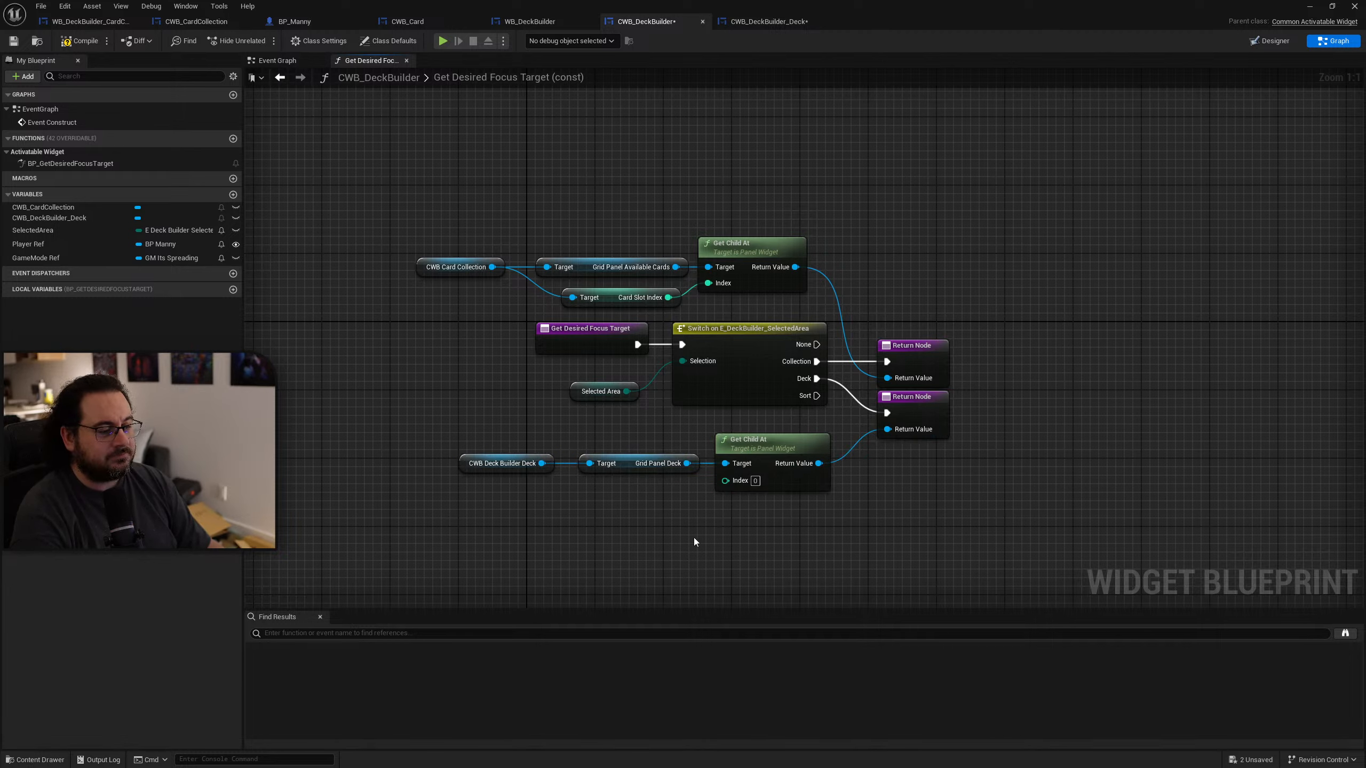
pyautogui.click(69, 41)
# Step: In WB_DeckBuilder, look at the OnMouseMove function and open the OnKeyDown function
pyautogui.moveTo(562, 146); pyautogui.dragTo(791, 131, button='right')
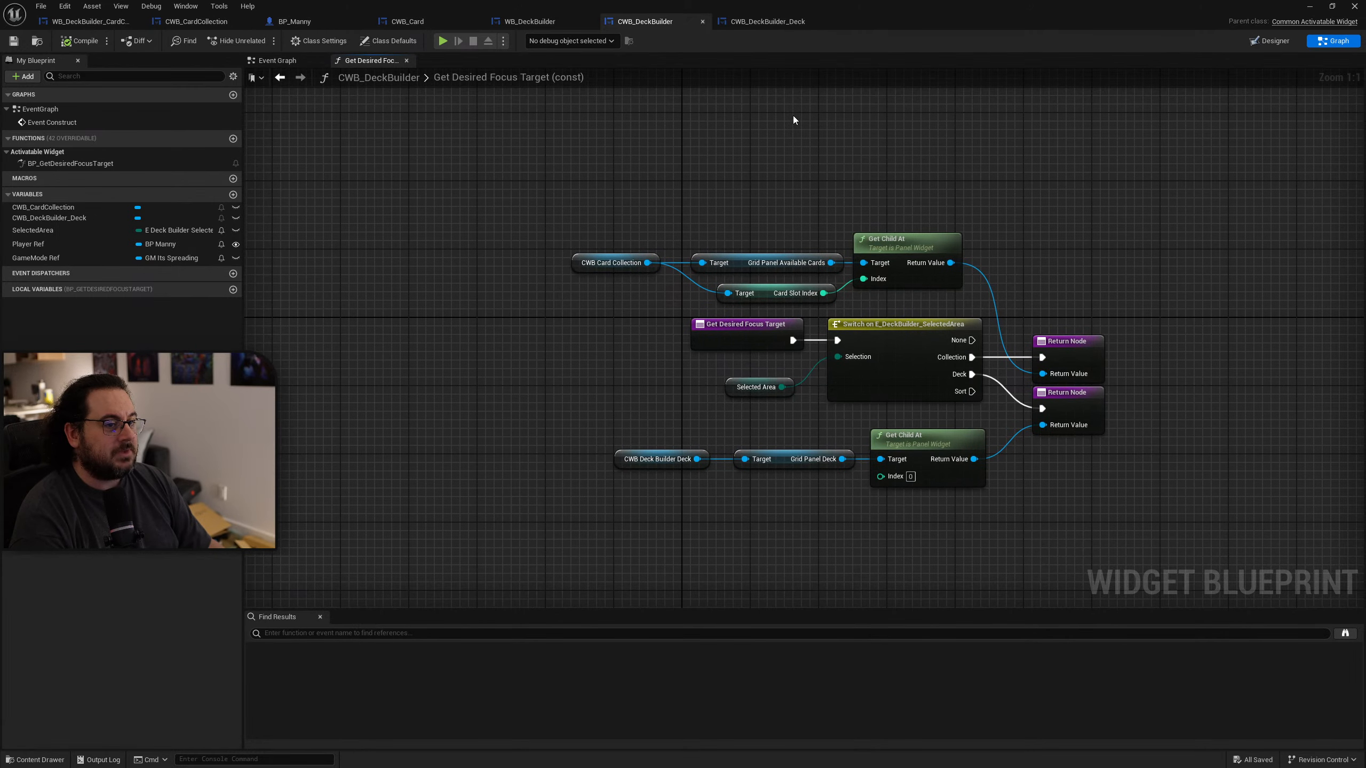
pyautogui.moveTo(676, 171); pyautogui.dragTo(667, 237, button='right')
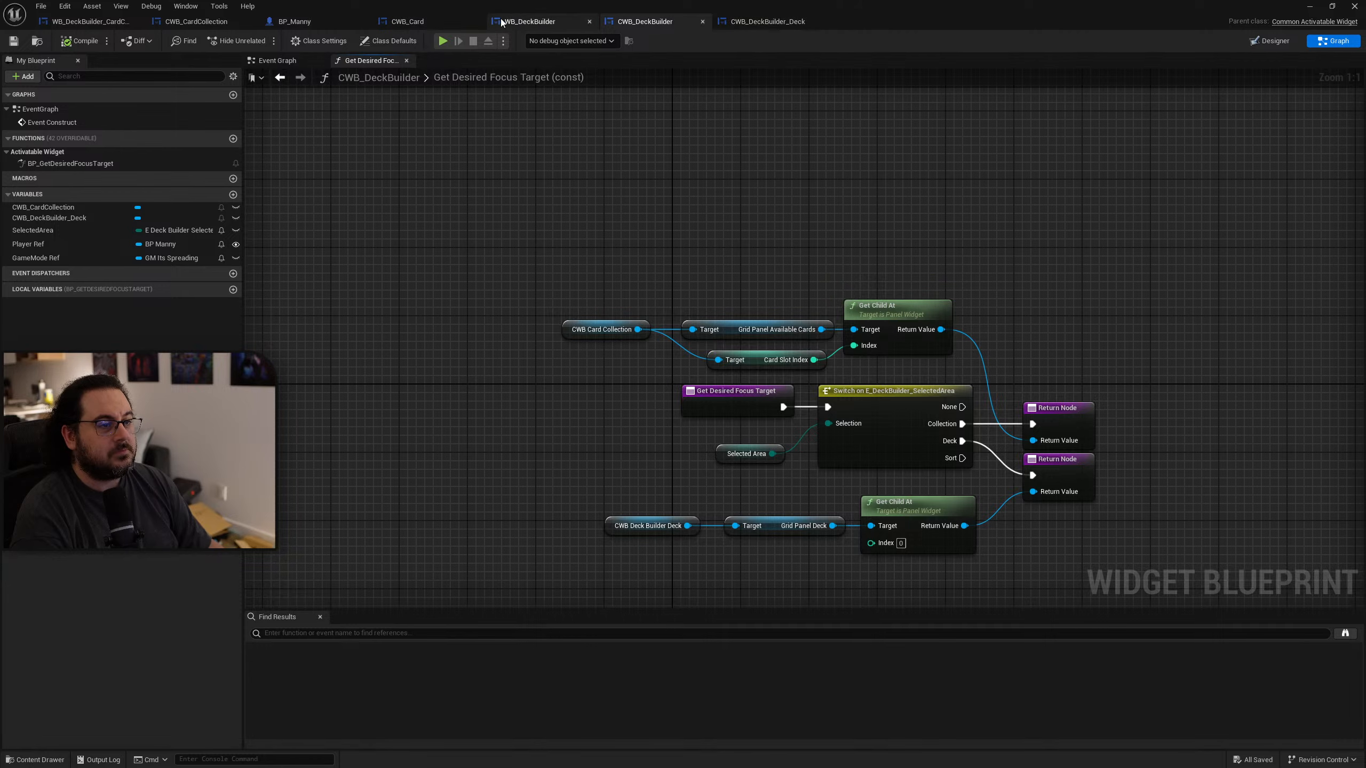
pyautogui.click(530, 22)
pyautogui.click(6, 148)
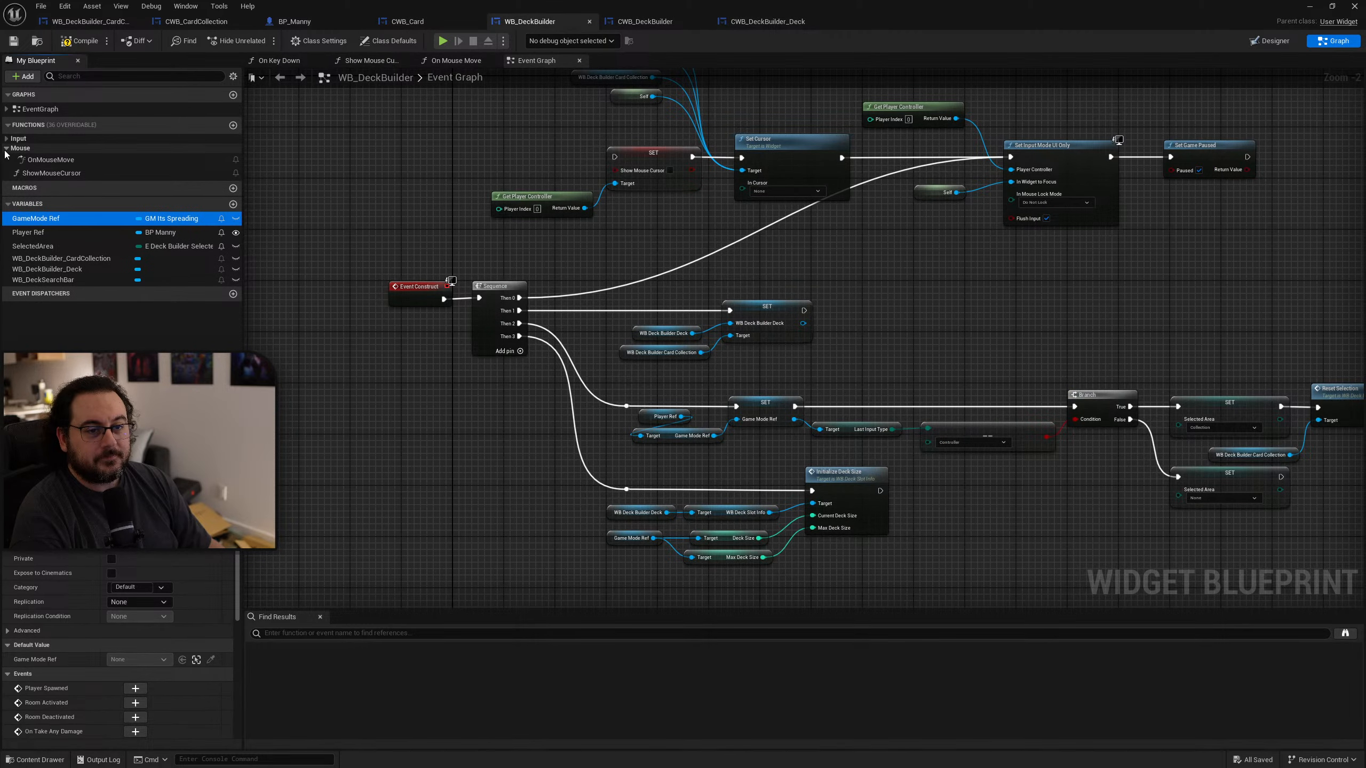
pyautogui.doubleClick(48, 160)
pyautogui.click(7, 138)
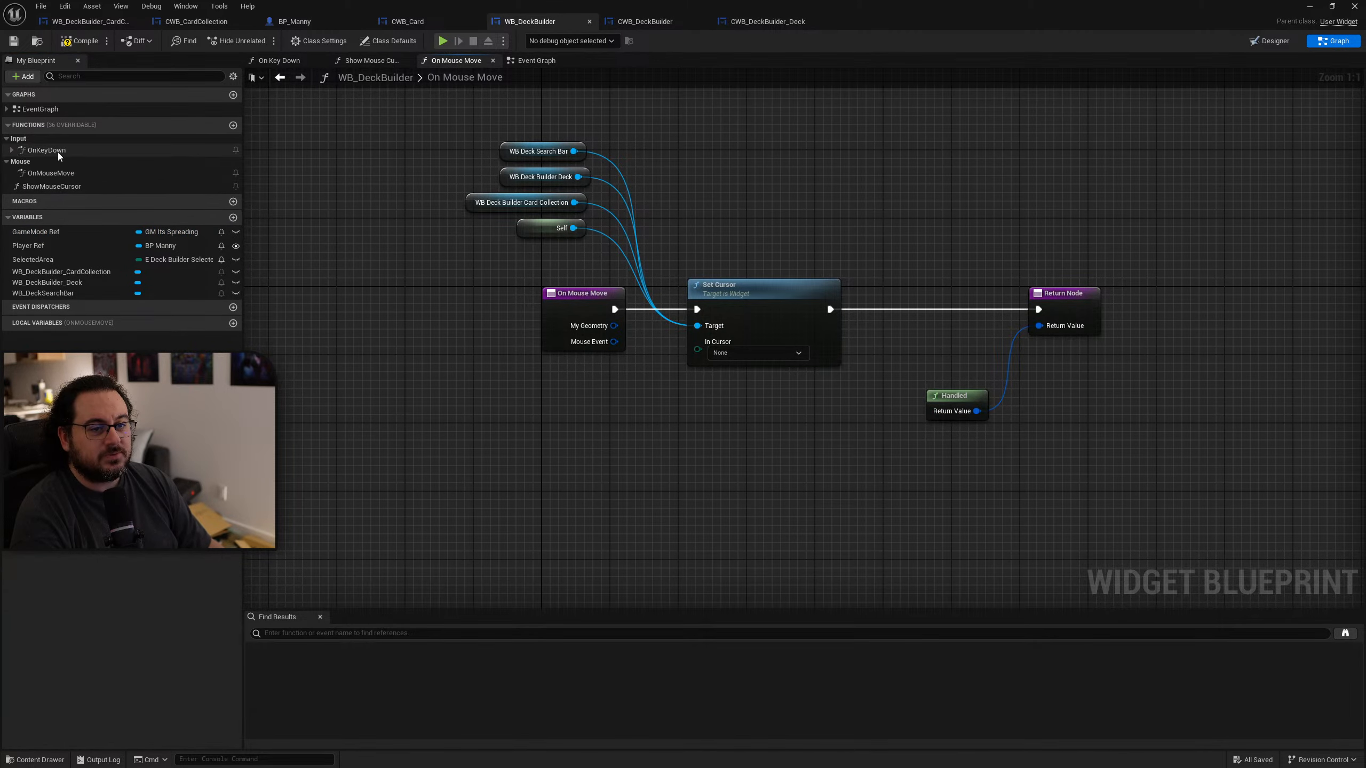
pyautogui.doubleClick(13, 151)
pyautogui.click(11, 150)
# Step: Examine the On Key Down logic that checks the Tab, Escape and Gamepad Special Left keys for closing the deck builder
pyautogui.moveTo(620, 283); pyautogui.dragTo(780, 390, button='right')
pyautogui.scroll(-5, 780, 389)
pyautogui.moveTo(474, 155); pyautogui.dragTo(611, 359, button='right')
pyautogui.scroll(5, 605, 352)
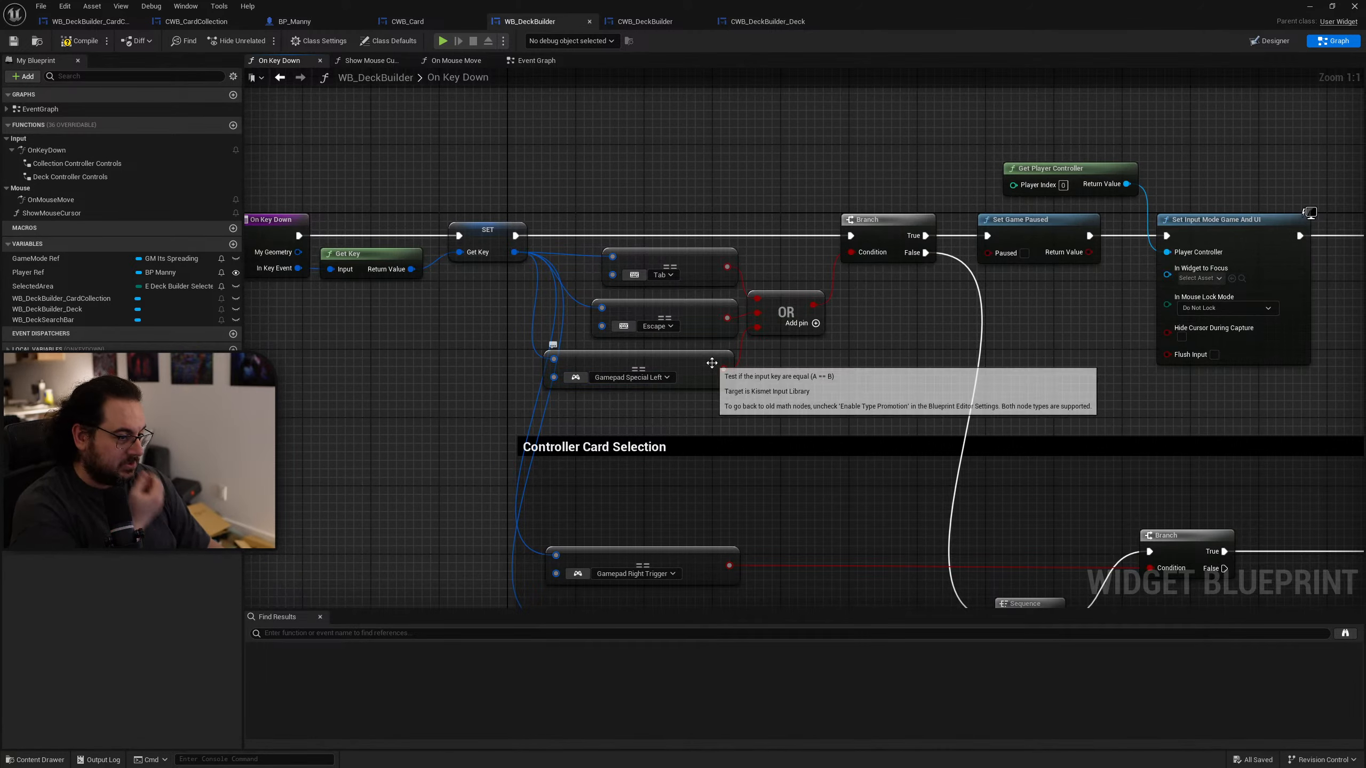
pyautogui.moveTo(942, 386); pyautogui.dragTo(884, 390, button='right')
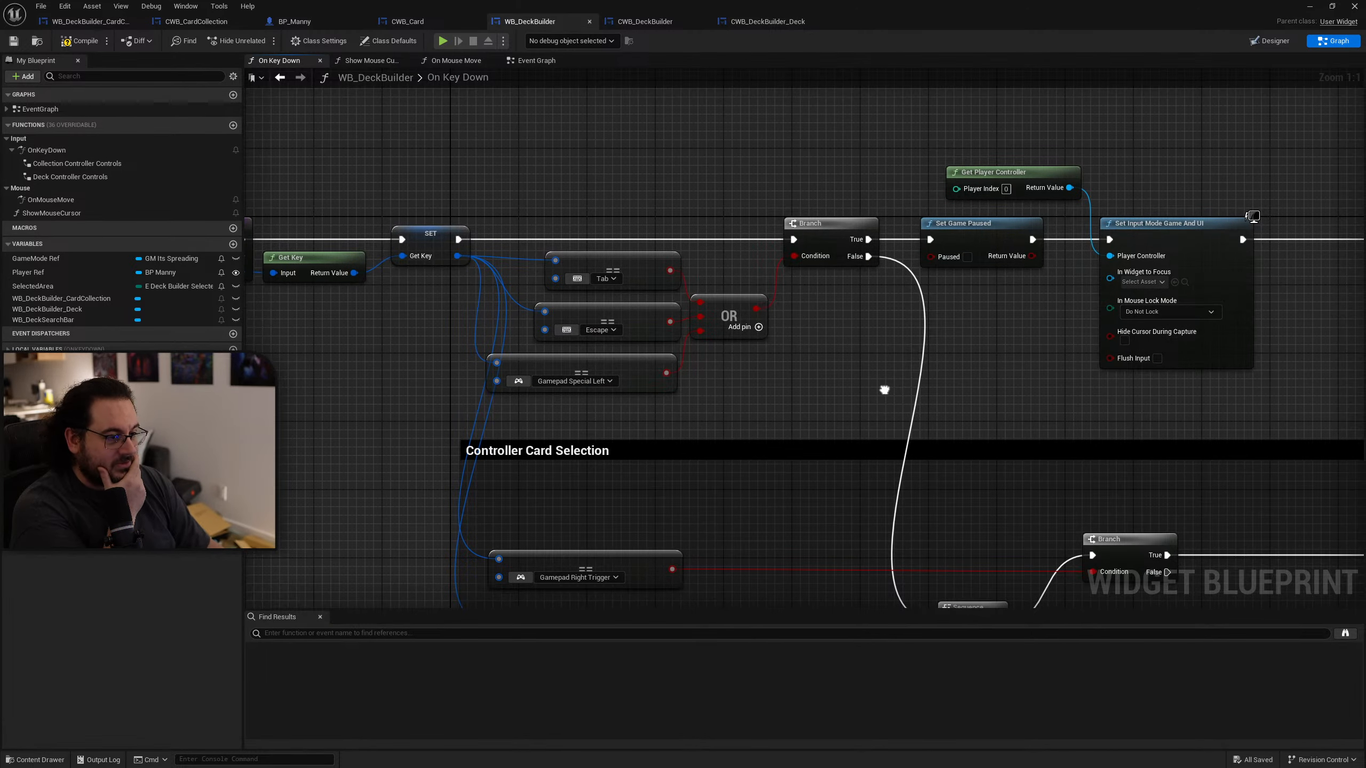
pyautogui.moveTo(808, 418); pyautogui.dragTo(585, 251)
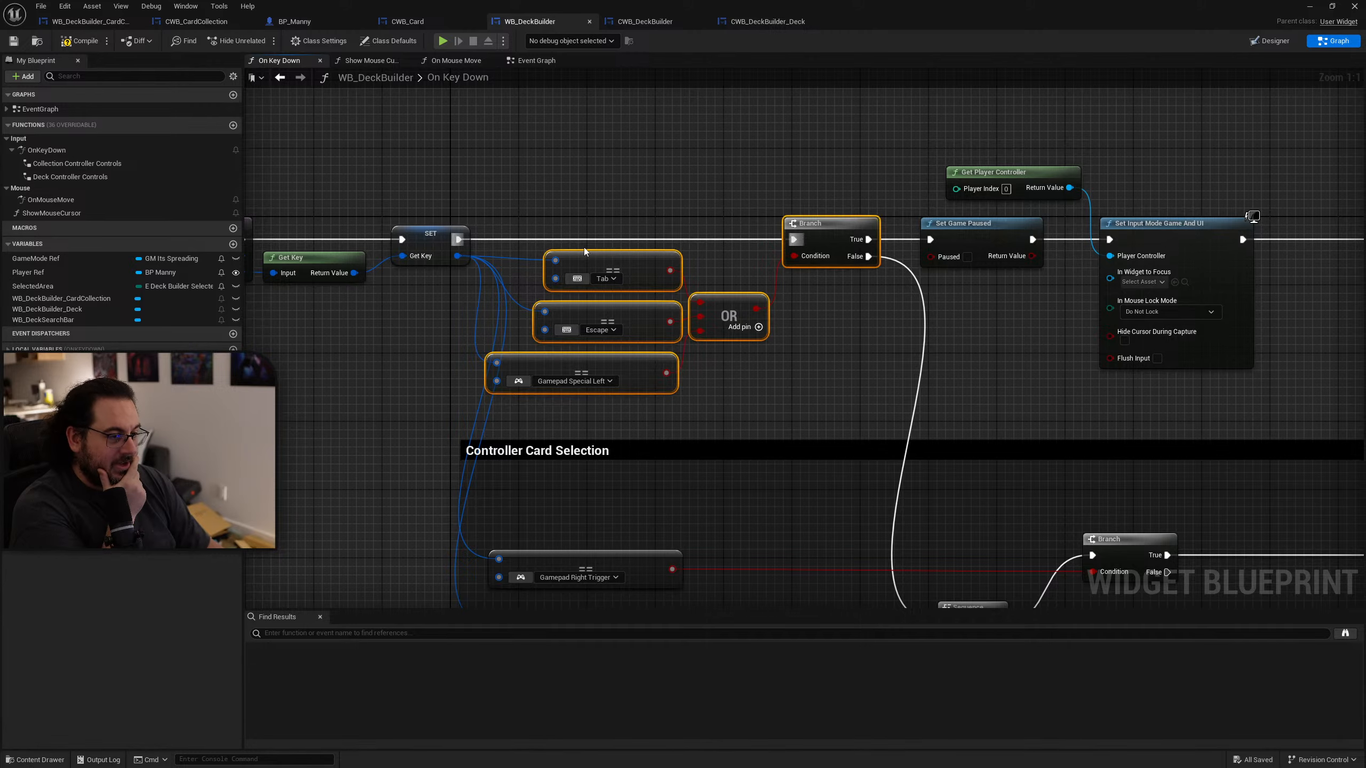
pyautogui.moveTo(625, 202); pyautogui.dragTo(621, 199)
pyautogui.moveTo(971, 355); pyautogui.dragTo(592, 321, button='right')
# Step: Examine the Controller Card Selection section, including its trigger branches, Selected Area checks and Reset Selection calls
pyautogui.moveTo(1034, 321); pyautogui.dragTo(1254, 110, button='right')
pyautogui.scroll(-6, 628, 300)
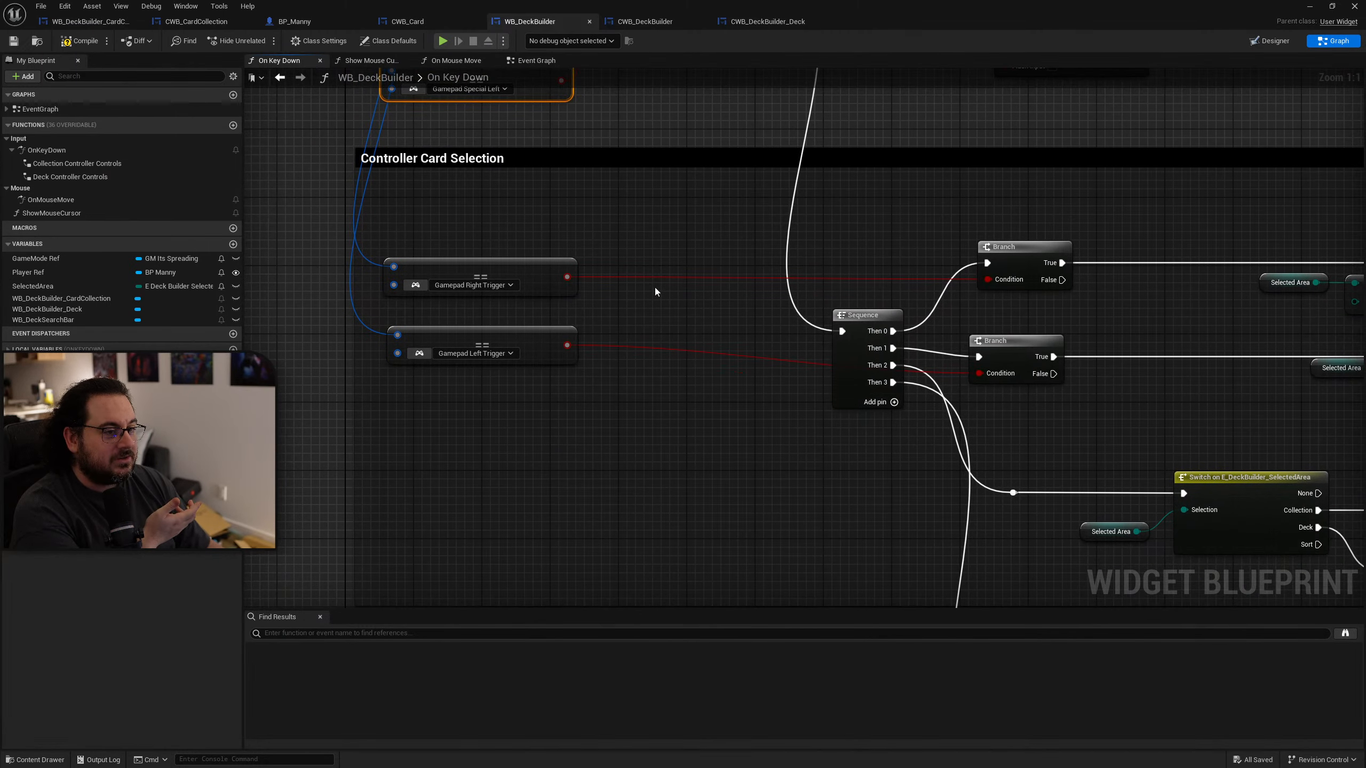
pyautogui.moveTo(482, 272); pyautogui.dragTo(530, 223, button='right')
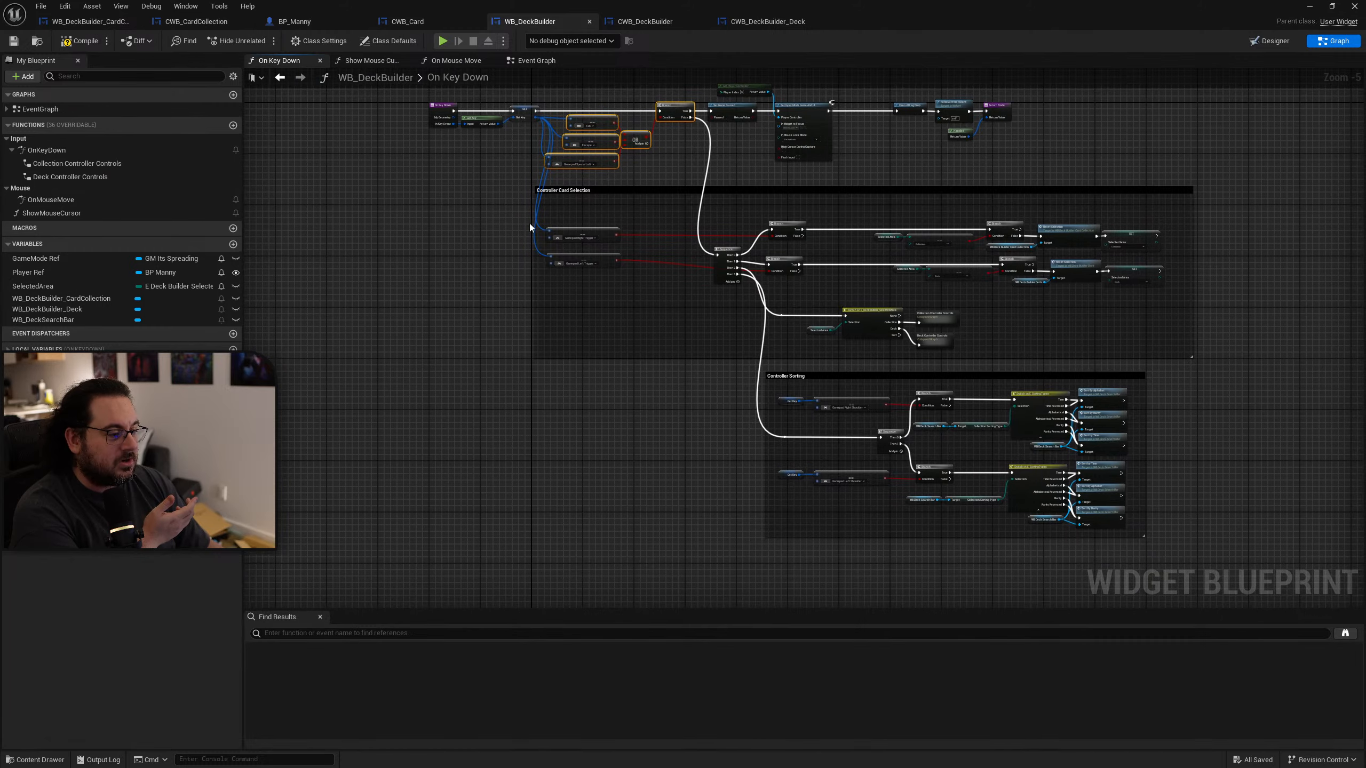
pyautogui.scroll(3, 711, 262)
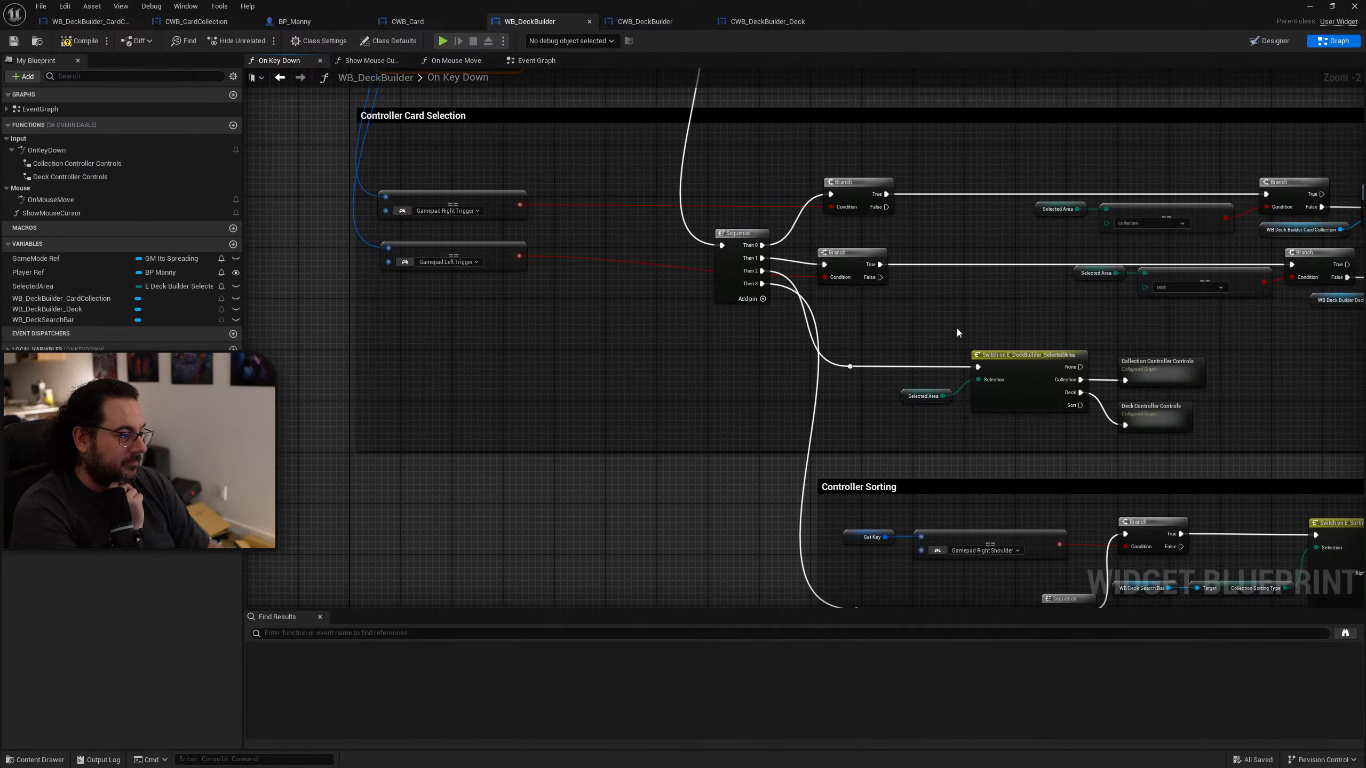
pyautogui.moveTo(1001, 326); pyautogui.dragTo(692, 443, button='right')
pyautogui.scroll(2, 780, 335)
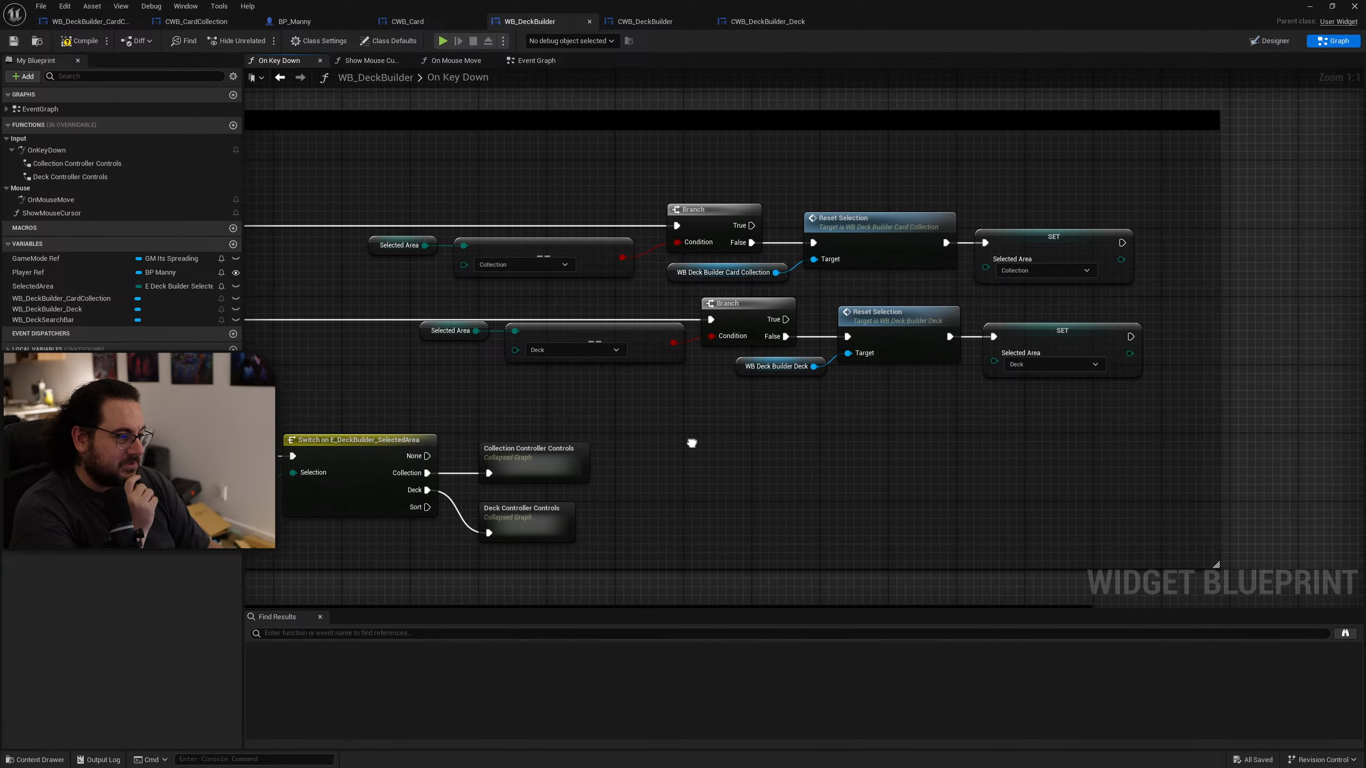
pyautogui.moveTo(1174, 194); pyautogui.dragTo(648, 410)
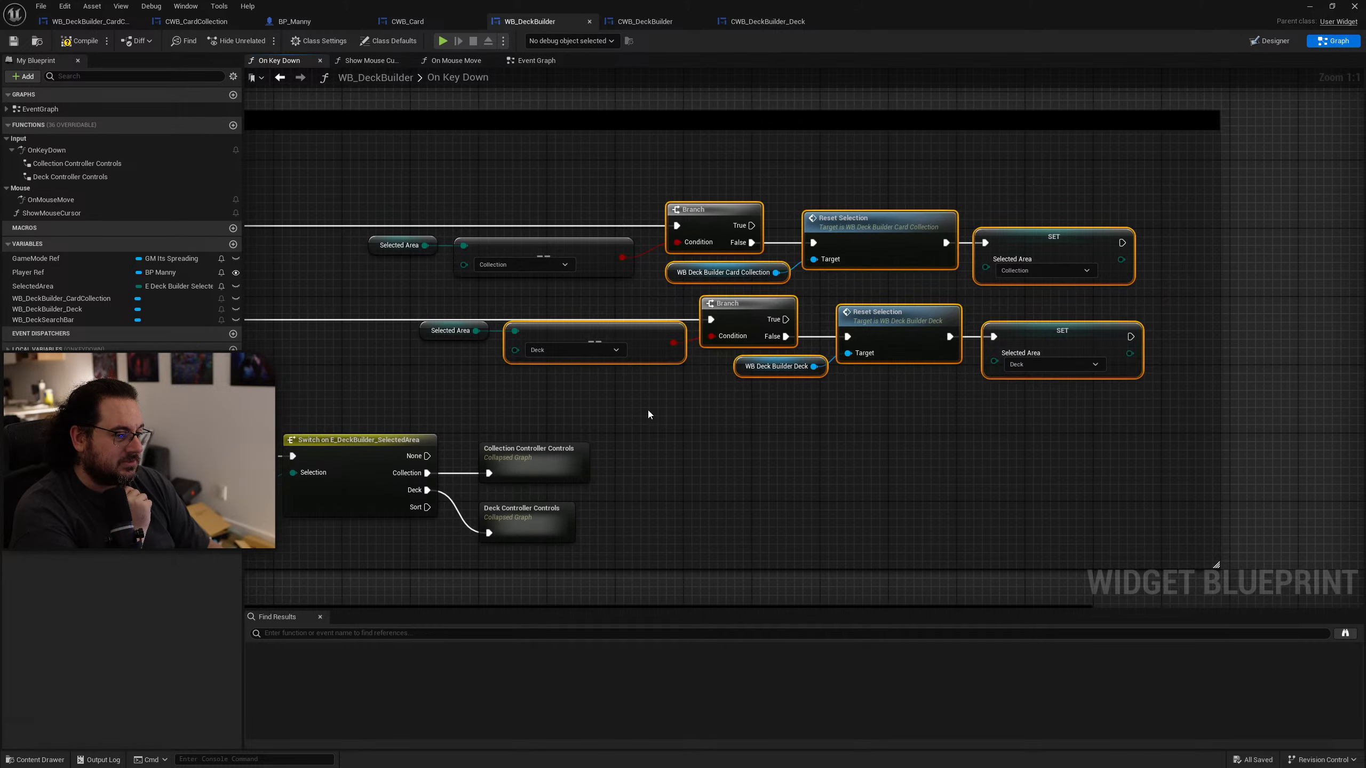
pyautogui.click(648, 410)
pyautogui.moveTo(377, 177); pyautogui.dragTo(552, 357)
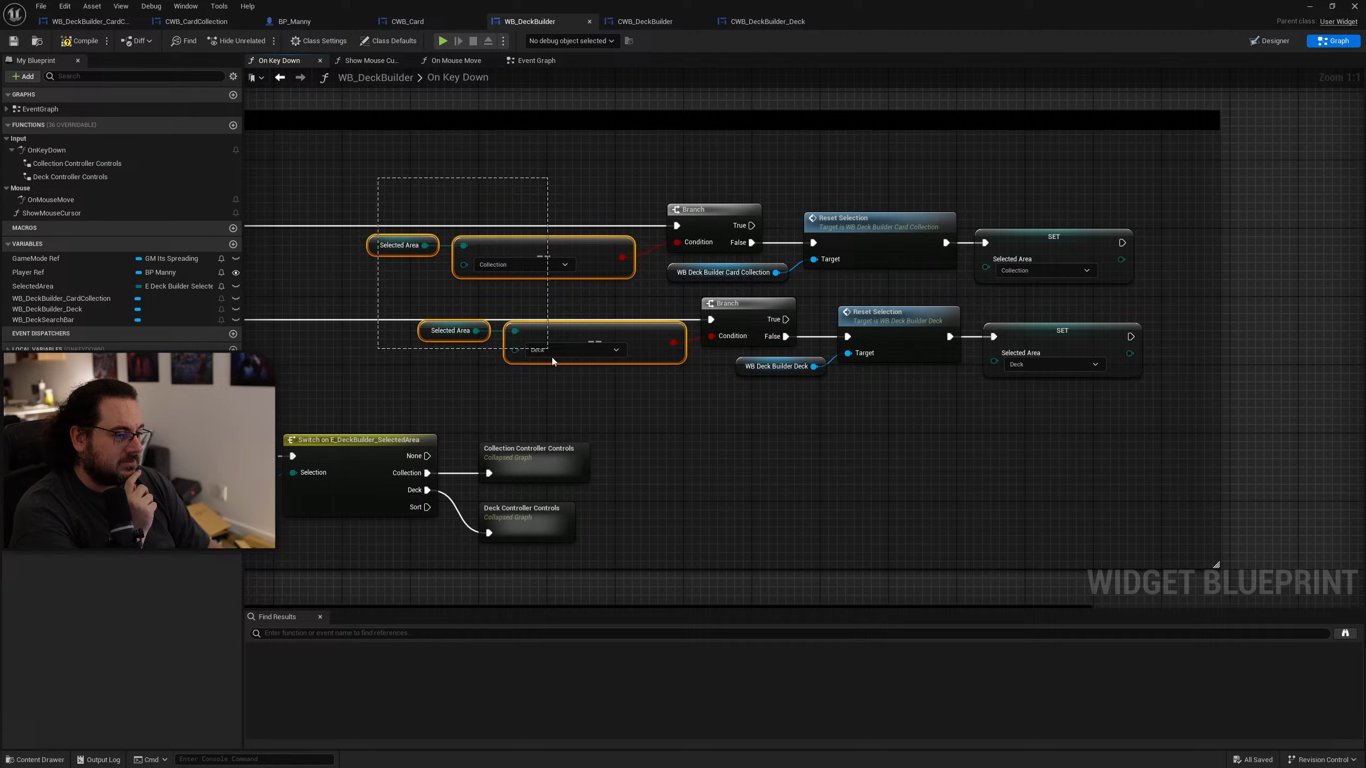
pyautogui.click(705, 423)
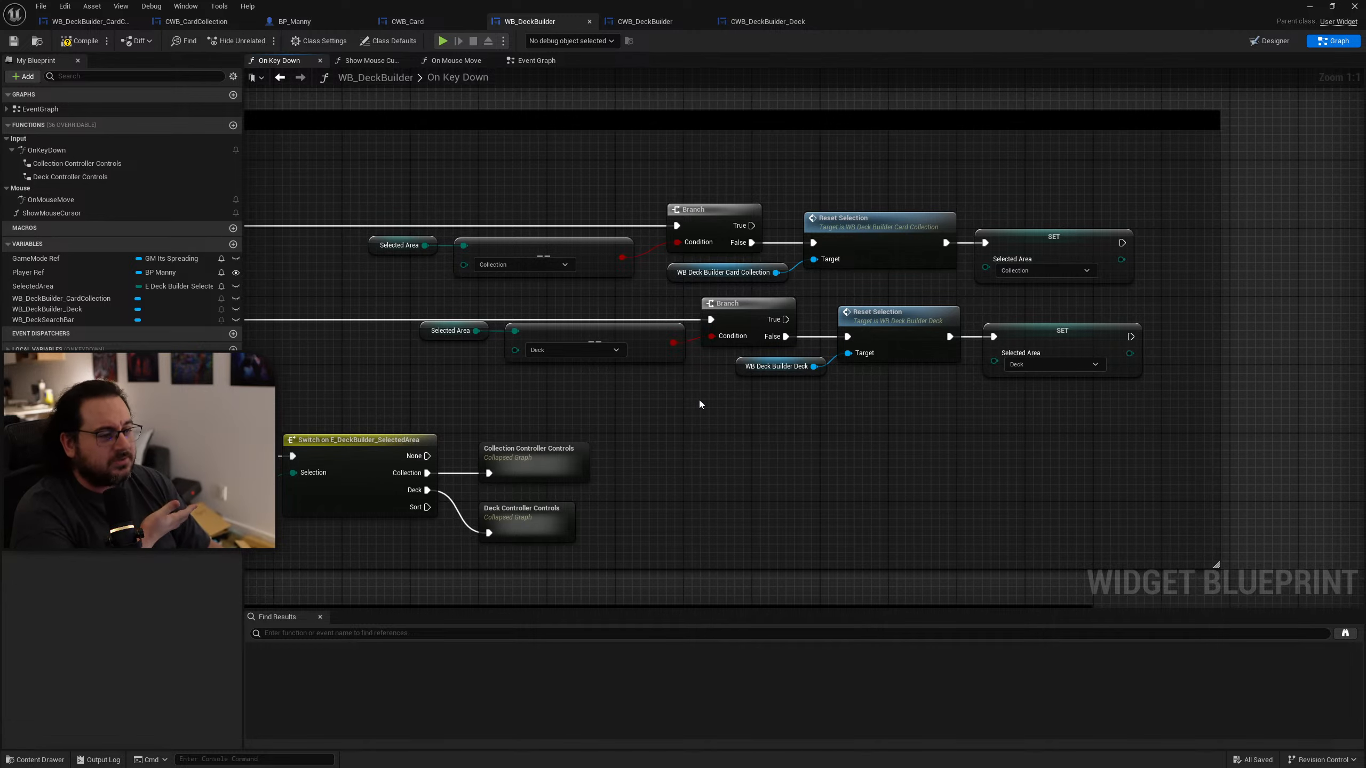
# Step: Copy the upper row of On Key Down nodes, from the function entry to the Return Node, including the key checks
pyautogui.scroll(-4, 704, 397)
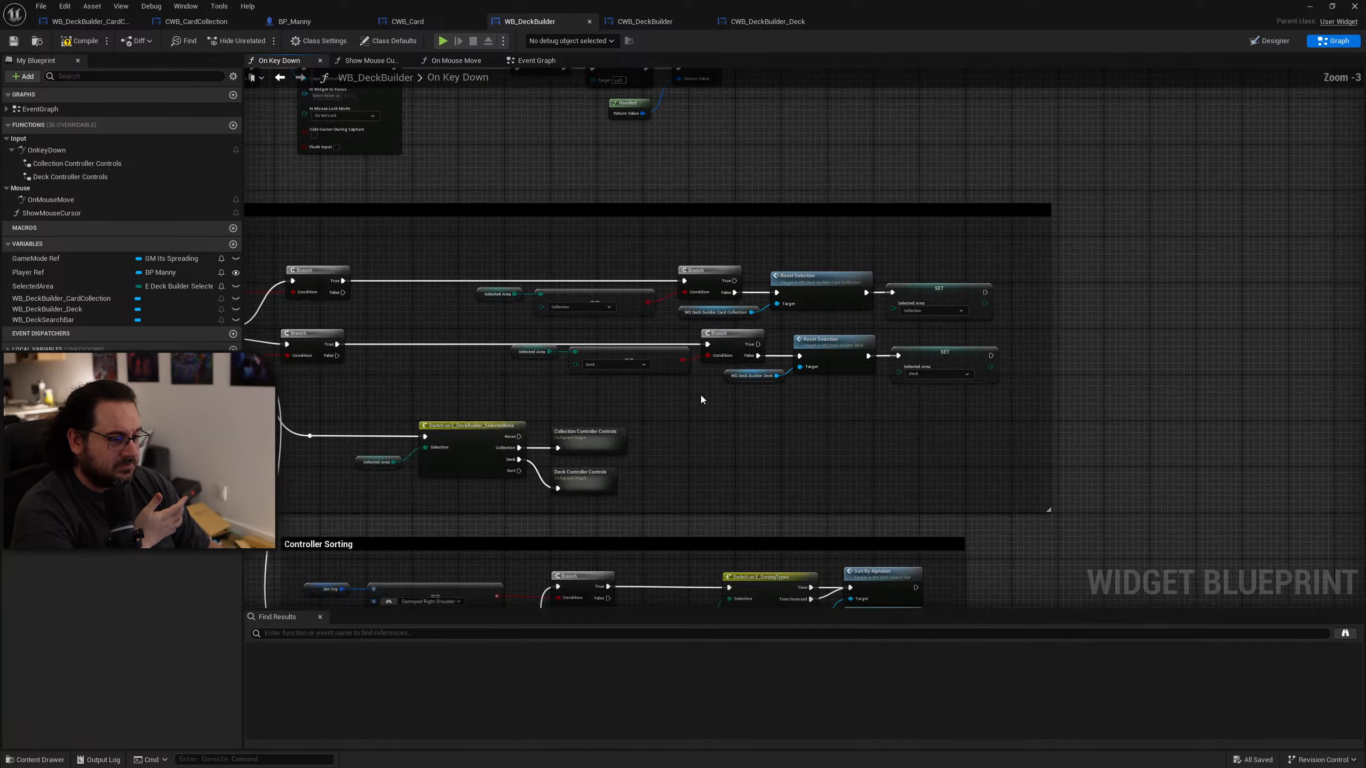
pyautogui.scroll(4, 617, 397)
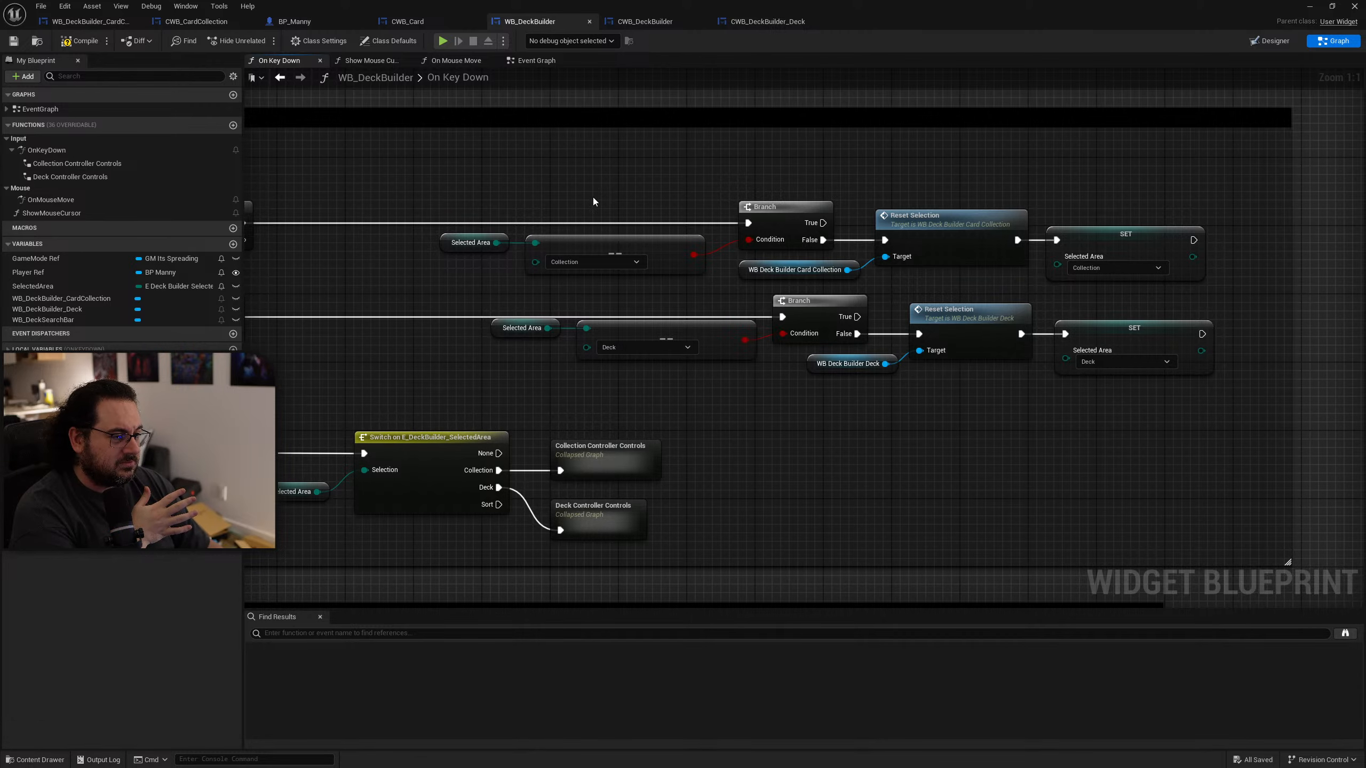
pyautogui.scroll(-5, 593, 202)
pyautogui.moveTo(1154, 175); pyautogui.dragTo(476, 316)
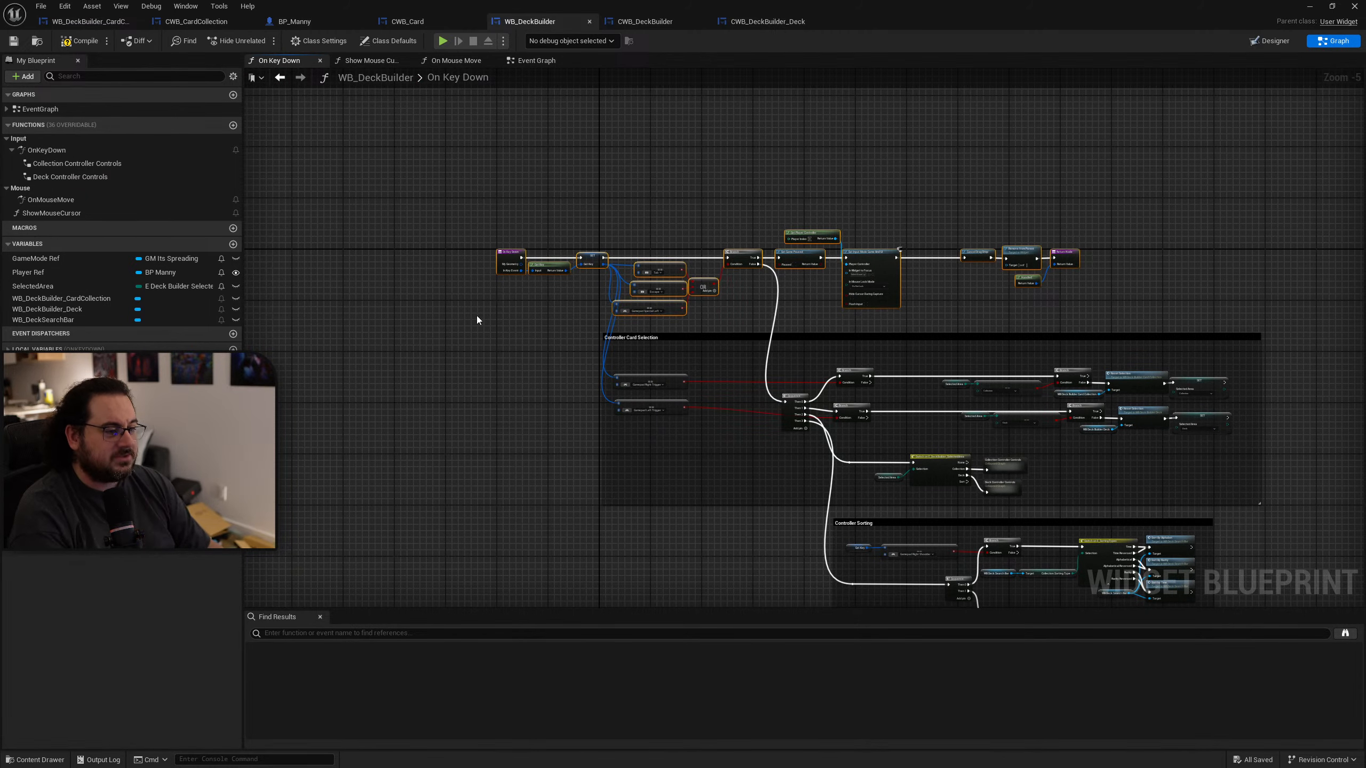
# Step: In CWB_DeckBuilder, override the On Key Down function
pyautogui.click(750, 26)
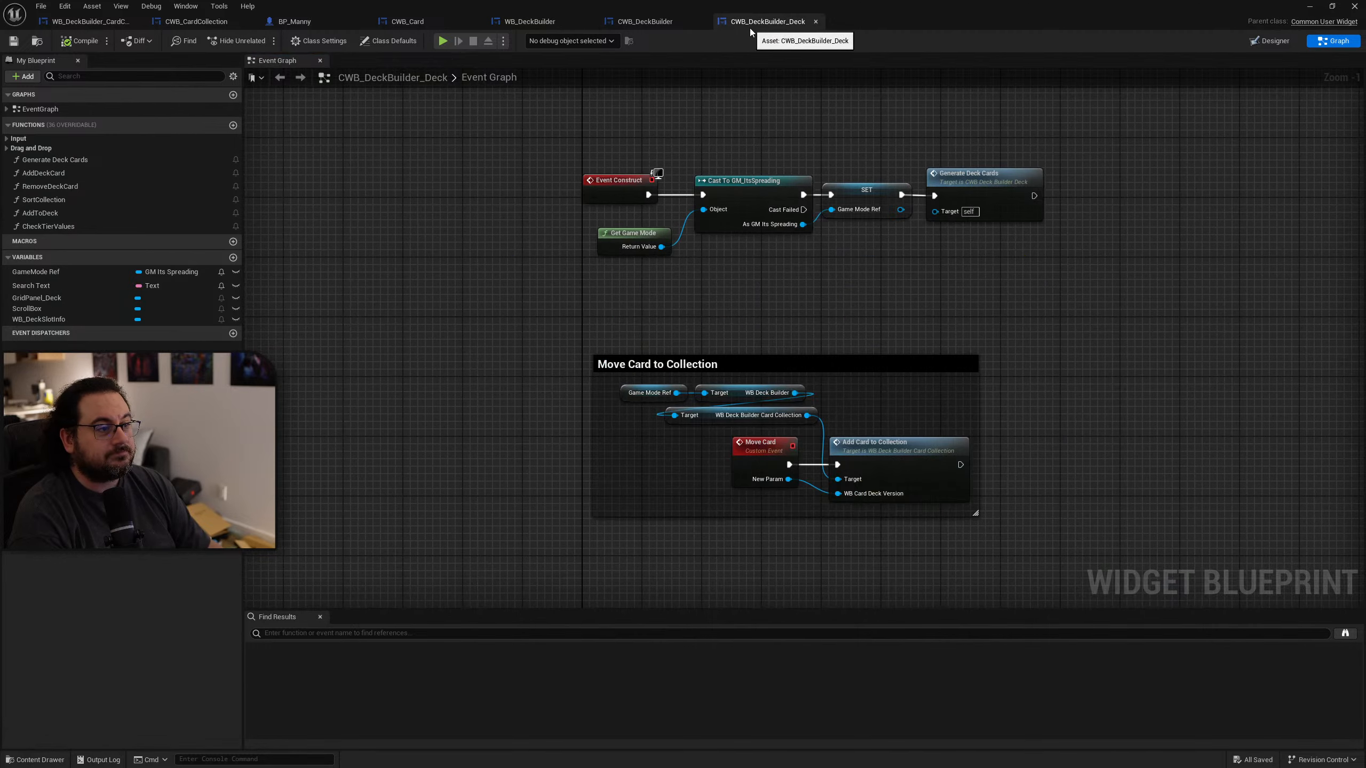
pyautogui.click(665, 27)
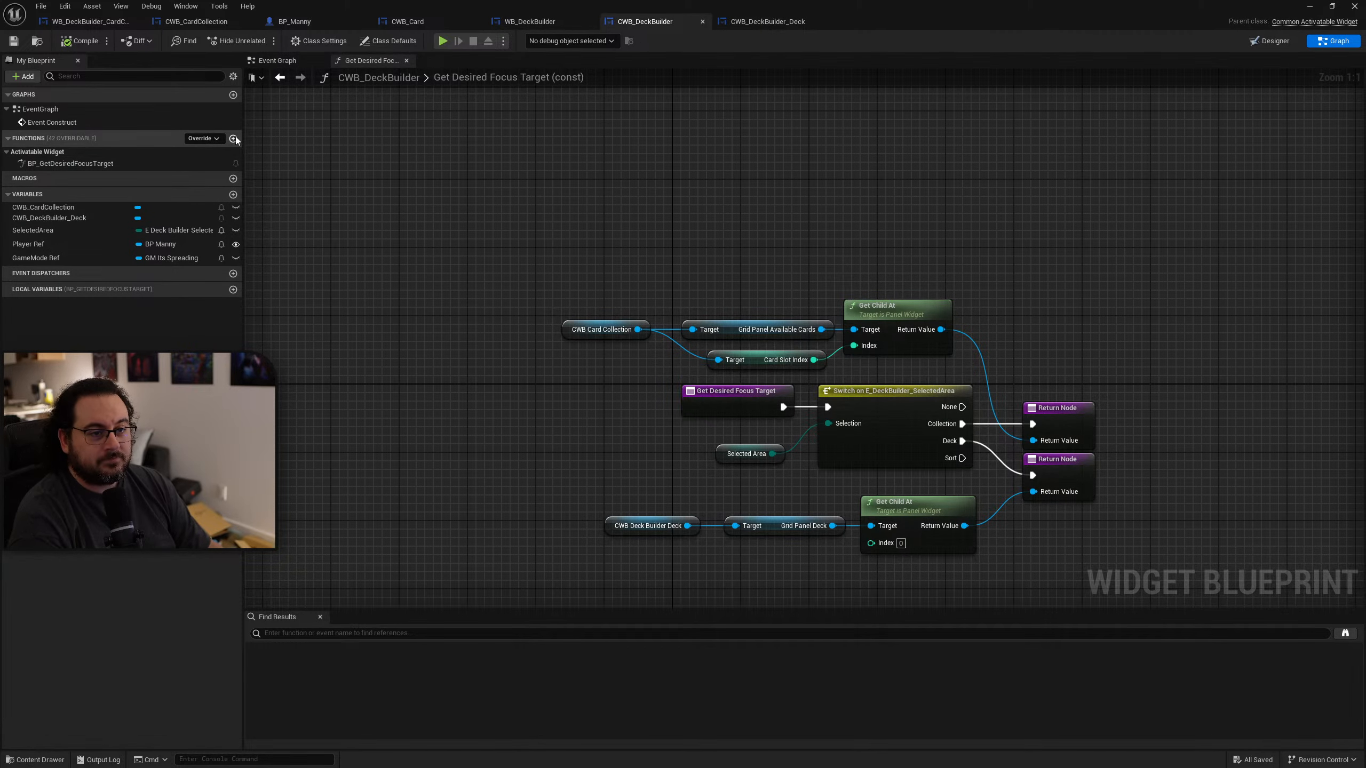
pyautogui.click(204, 138)
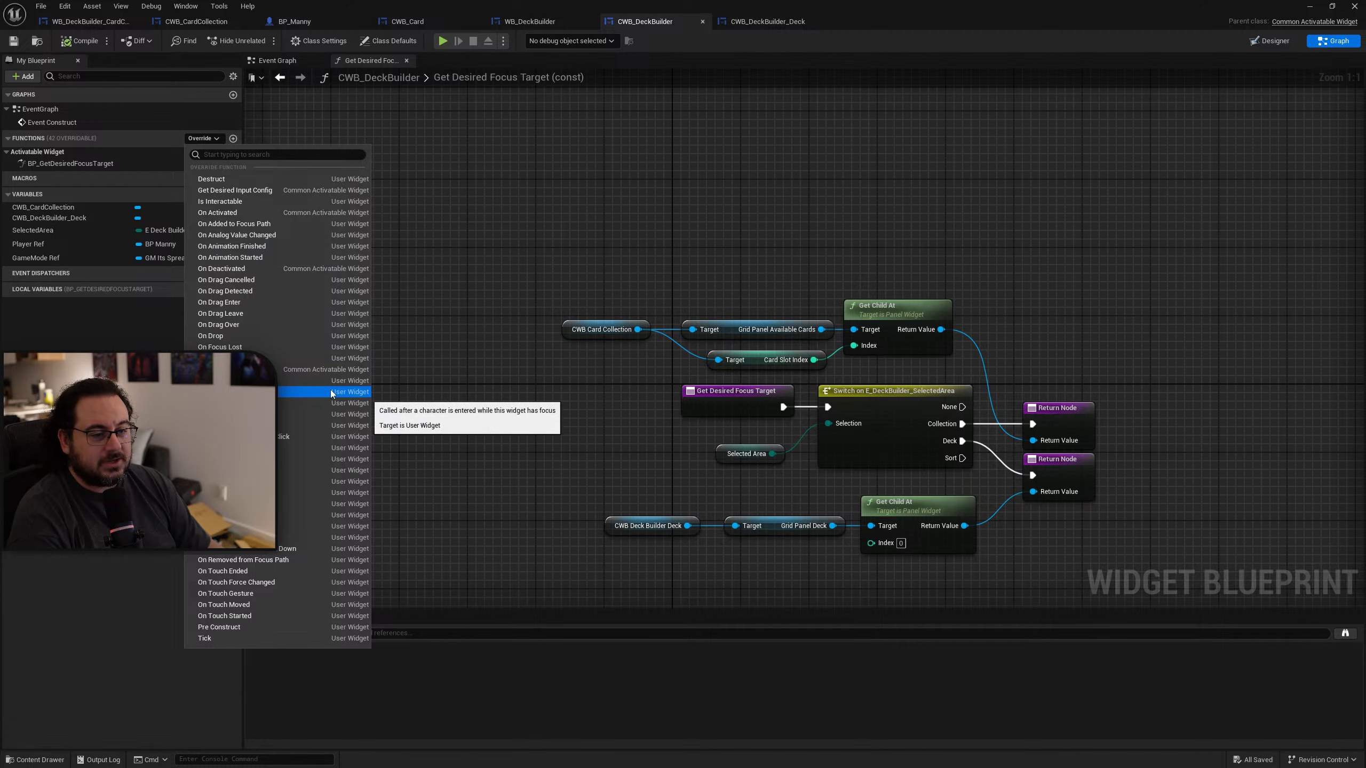
pyautogui.click(751, 21)
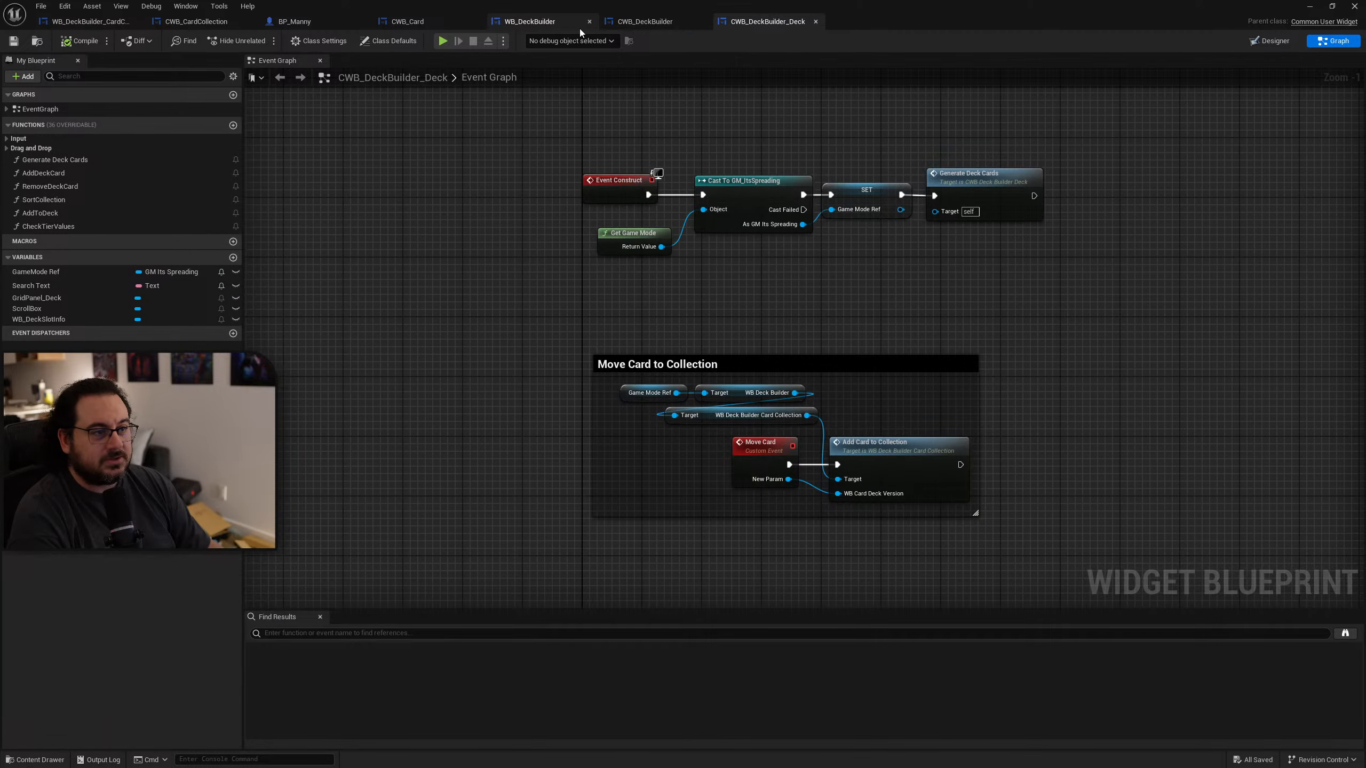
pyautogui.click(530, 21)
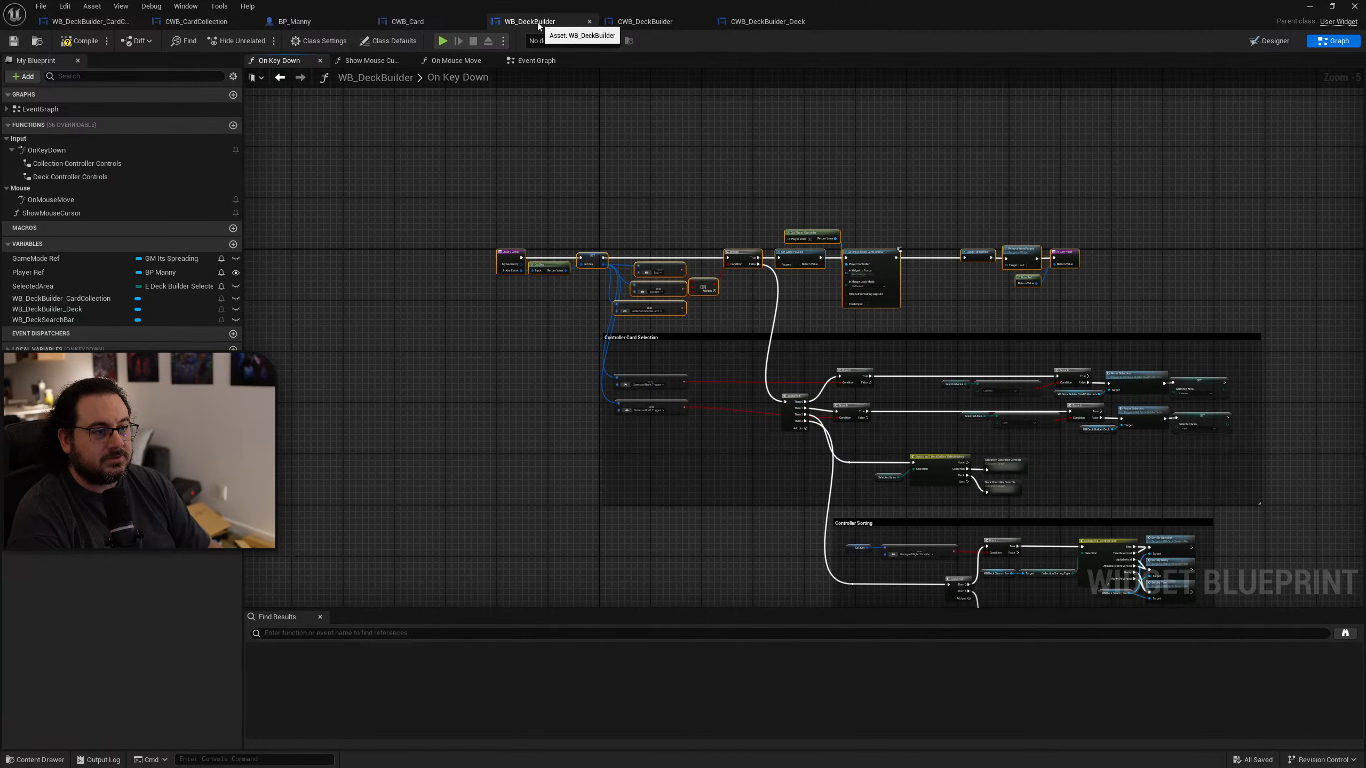
pyautogui.click(648, 22)
pyautogui.click(202, 138)
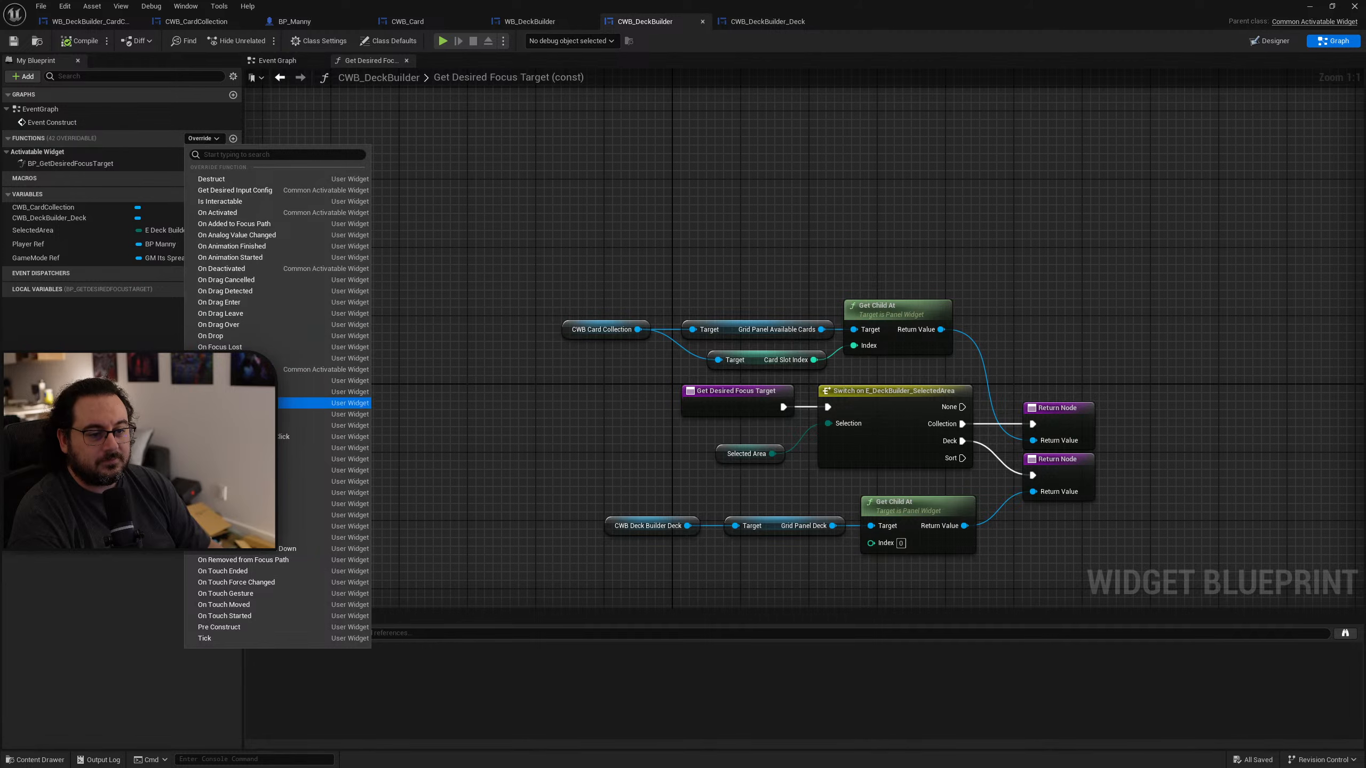
pyautogui.click(231, 403)
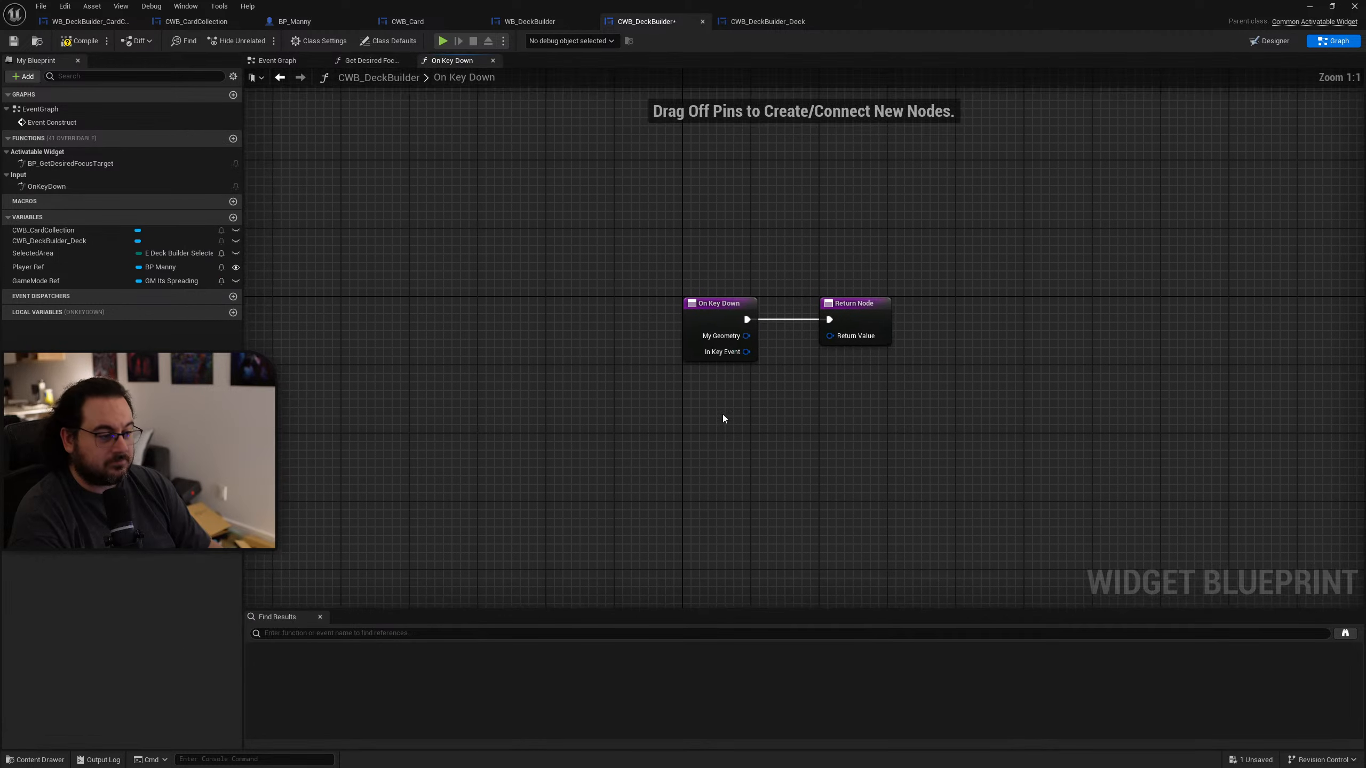
# Step: Paste the copied key-handling nodes into the new On Key Down graph and delete the default Return Node
pyautogui.hotkey('ctrl', 'v')
pyautogui.moveTo(474, 466); pyautogui.dragTo(798, 398)
pyautogui.moveTo(773, 229); pyautogui.dragTo(648, 314)
pyautogui.press('Delete')
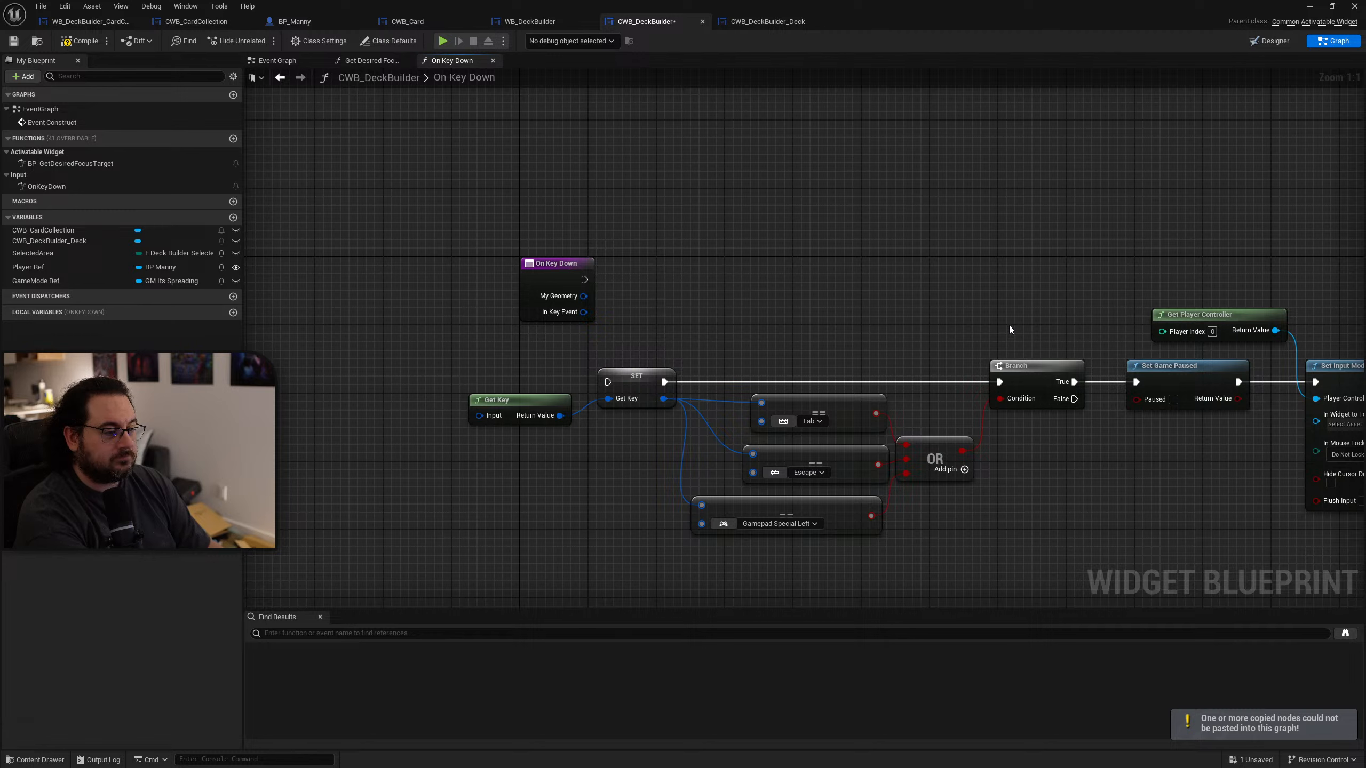
# Step: Place the On Key Down entry before the pasted nodes, wire it to Get Key and SET, and create the missing Get Key local variable
pyautogui.rightClick(960, 320)
pyautogui.click(433, 267)
pyautogui.moveTo(555, 271); pyautogui.dragTo(608, 382)
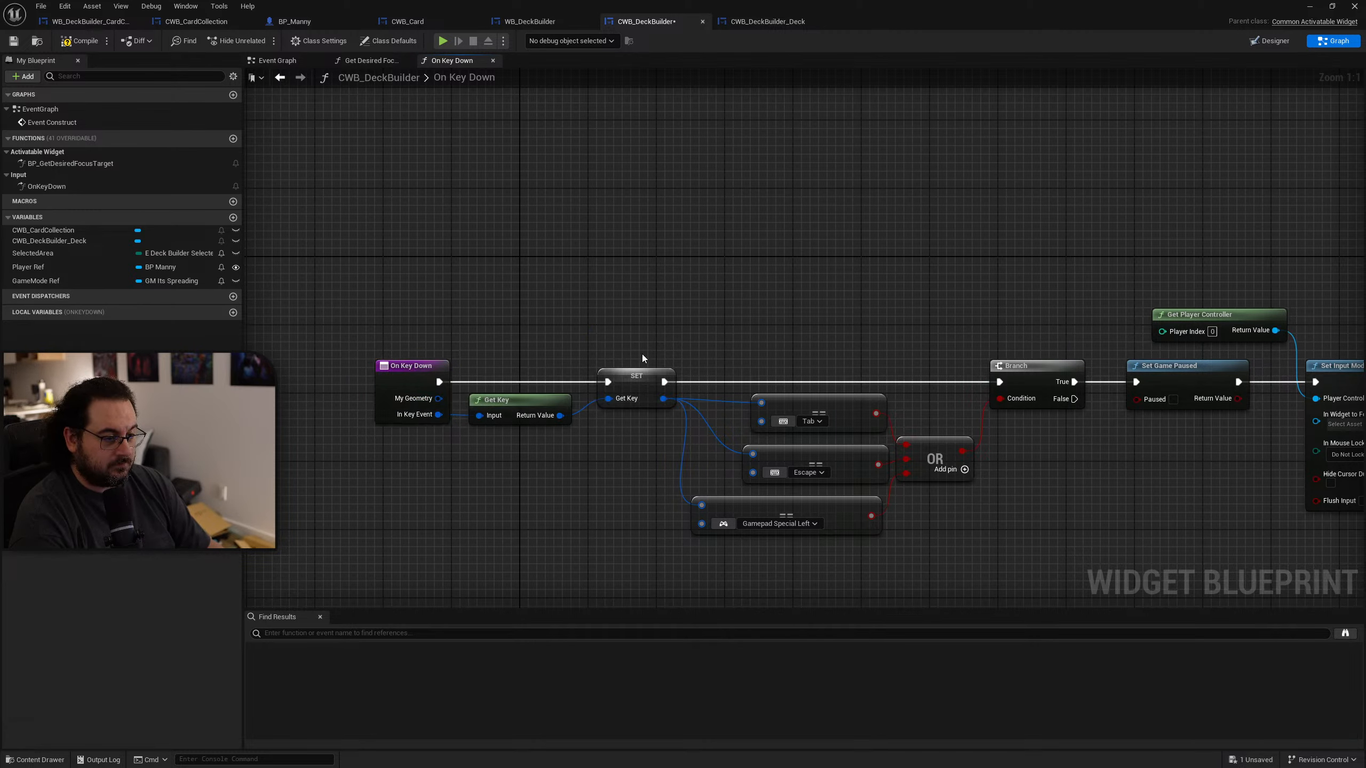
pyautogui.rightClick(637, 383)
pyautogui.click(701, 414)
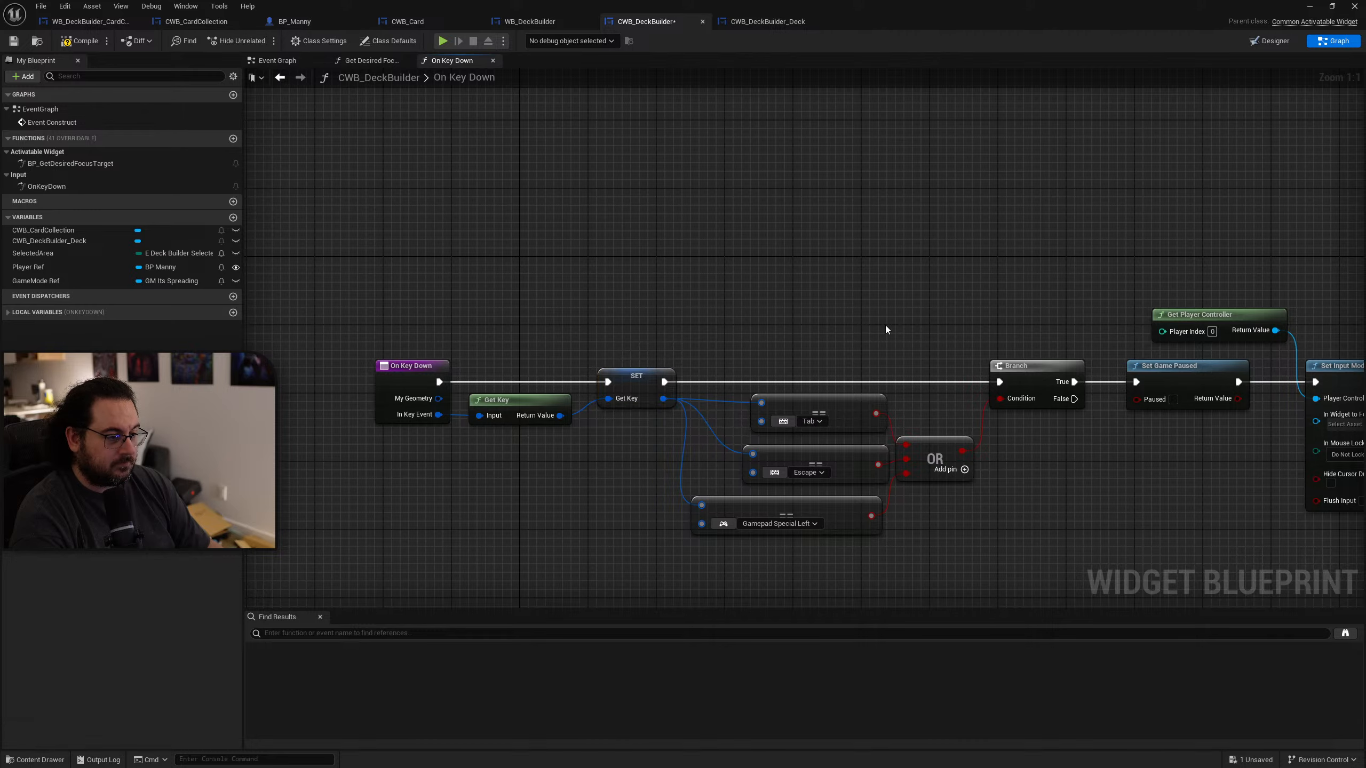
pyautogui.moveTo(1170, 446); pyautogui.dragTo(640, 409, button='right')
pyautogui.moveTo(1030, 451); pyautogui.dragTo(614, 440, button='right')
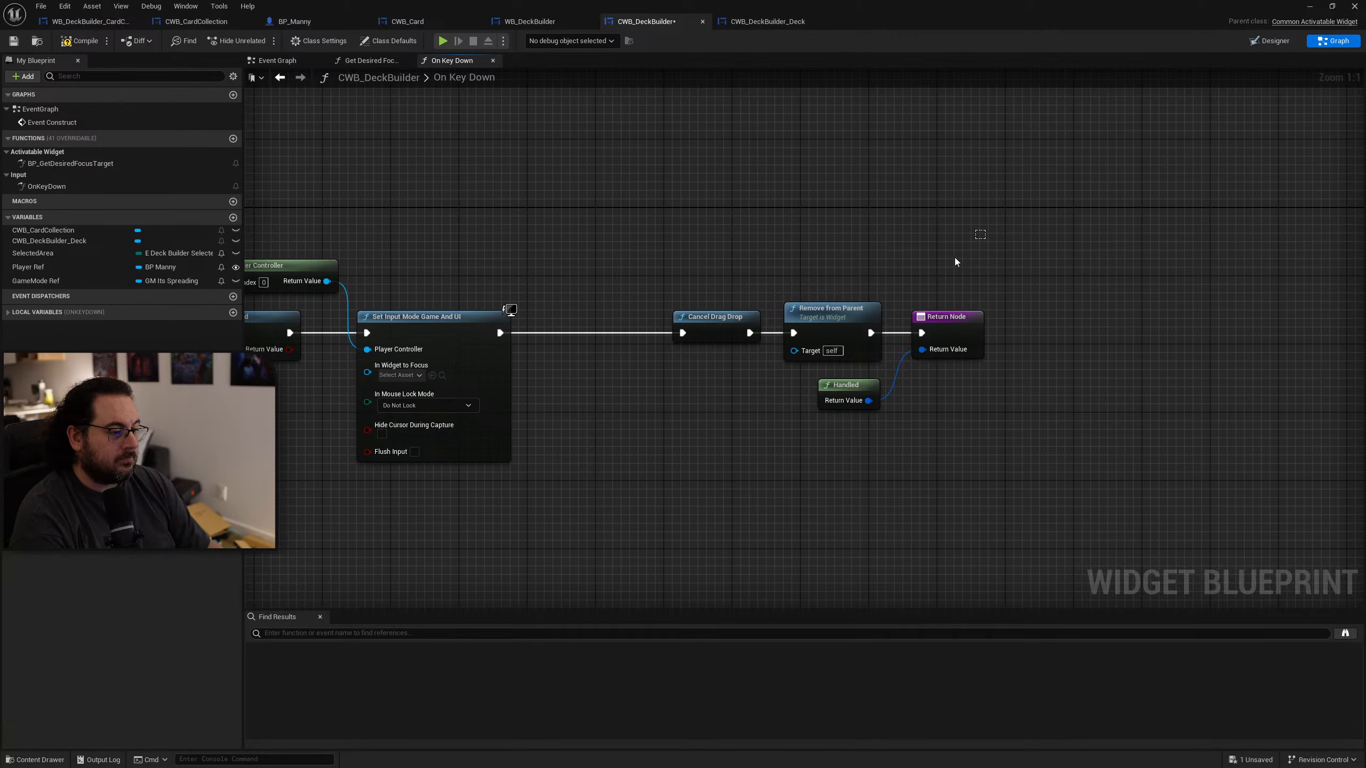
# Step: Move the Cancel Drag Drop, Remove from Parent, Handled and Return nodes closer to Set Input Mode Game And UI
pyautogui.moveTo(955, 258); pyautogui.dragTo(716, 395)
pyautogui.moveTo(831, 322); pyautogui.dragTo(727, 322)
pyautogui.click(666, 387)
# Step: Duplicate the Gamepad Special Left key comparison and place the copy below the existing key checks
pyautogui.moveTo(547, 451); pyautogui.dragTo(979, 402, button='right')
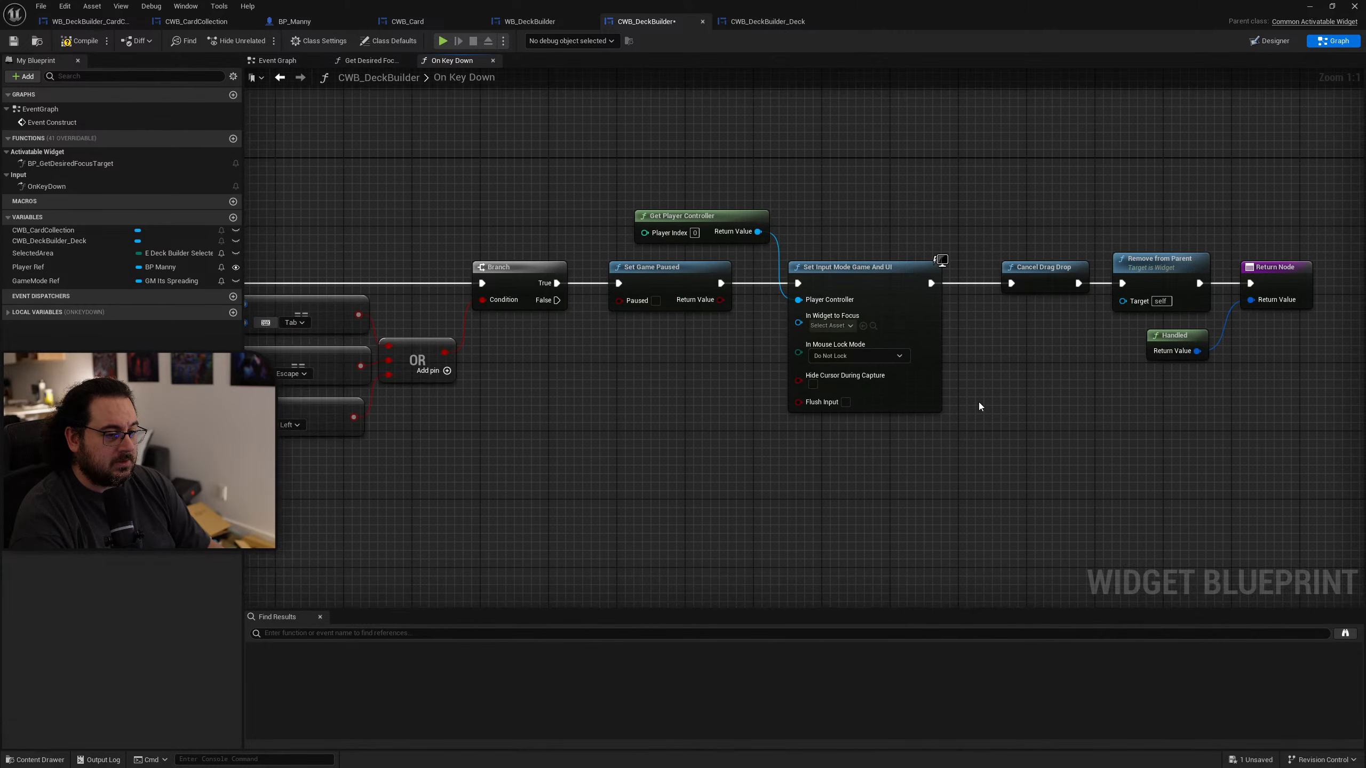
pyautogui.moveTo(494, 444); pyautogui.dragTo(747, 397, button='right')
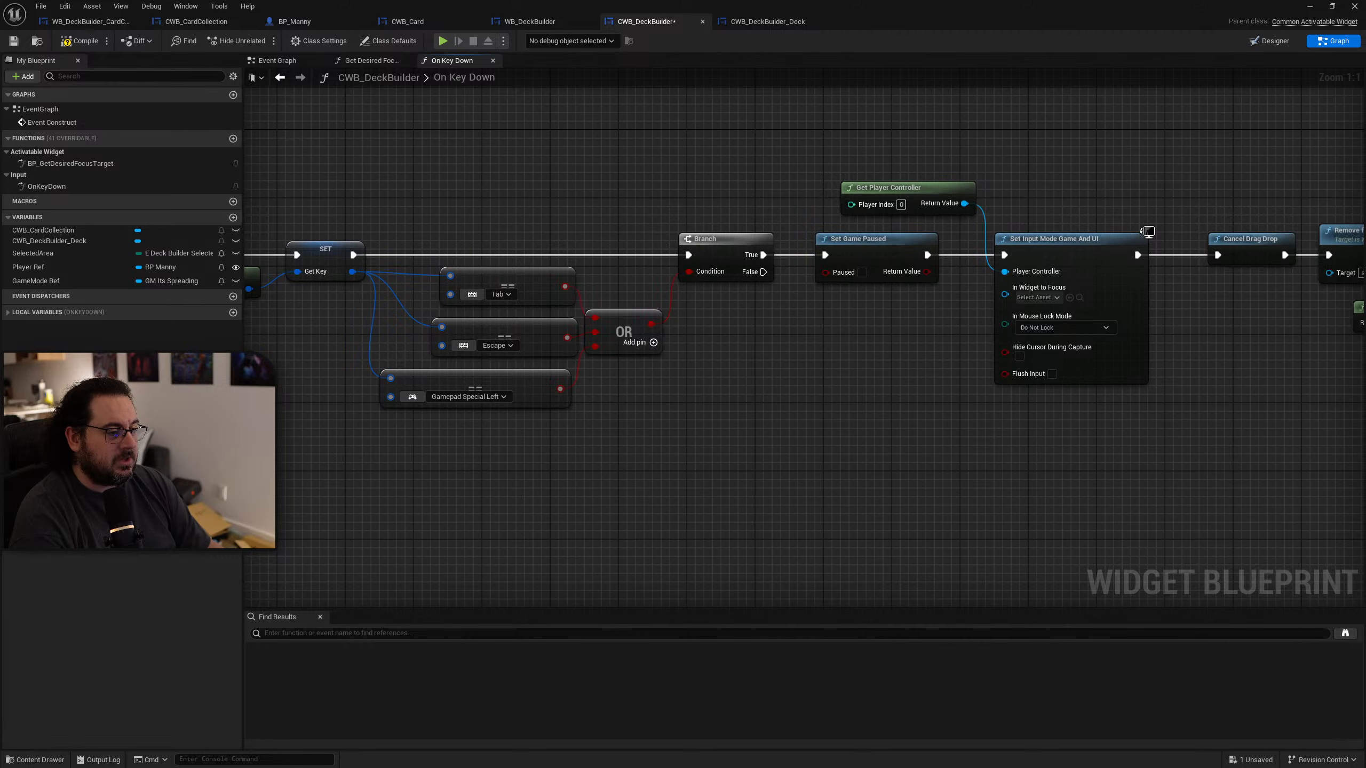
pyautogui.moveTo(345, 250); pyautogui.dragTo(427, 246, button='right')
pyautogui.moveTo(813, 384); pyautogui.dragTo(764, 308, button='right')
pyautogui.moveTo(472, 377); pyautogui.dragTo(445, 315)
pyautogui.moveTo(646, 437); pyautogui.dragTo(728, 411, button='right')
pyautogui.hotkey('ctrl', 'w')
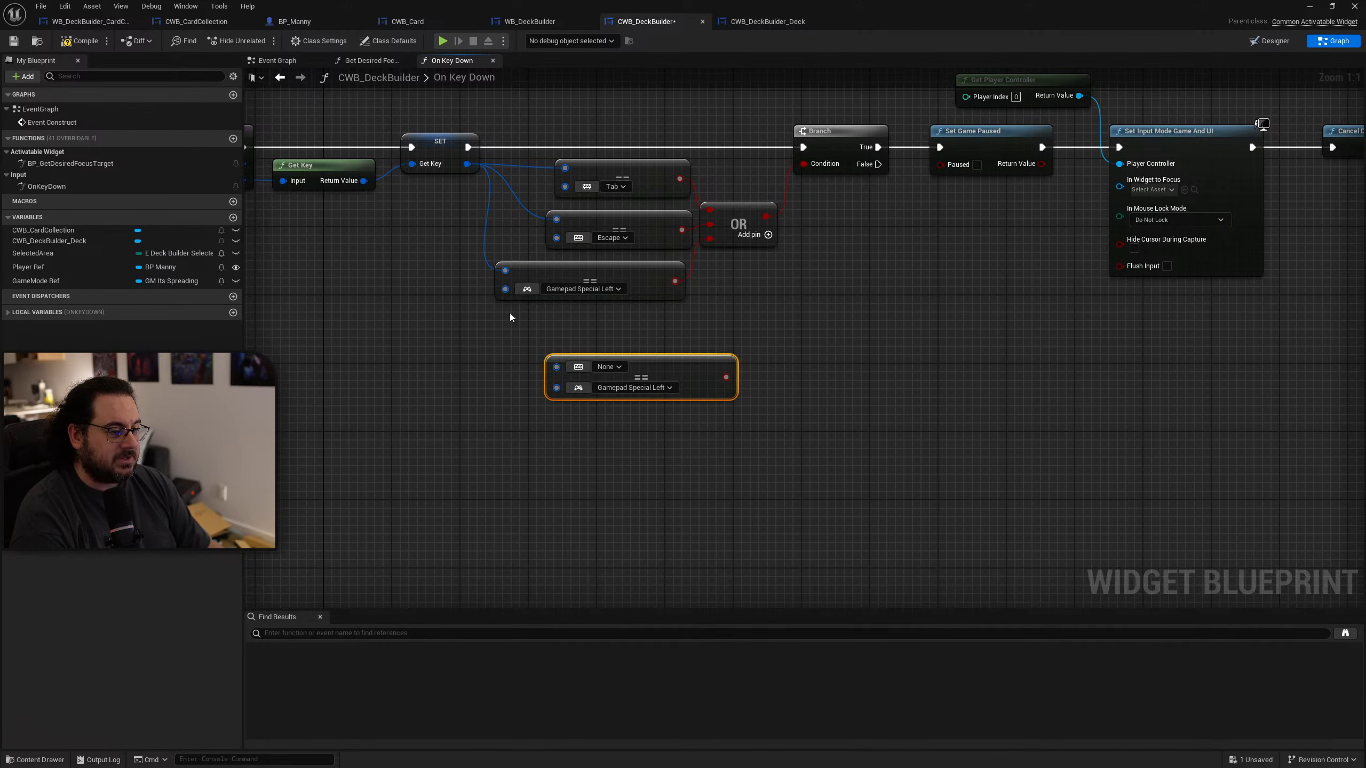
# Step: Add a getter for the Get Key local variable, wire it to the duplicated comparison's first input, and align it beside that node
pyautogui.rightClick(417, 374)
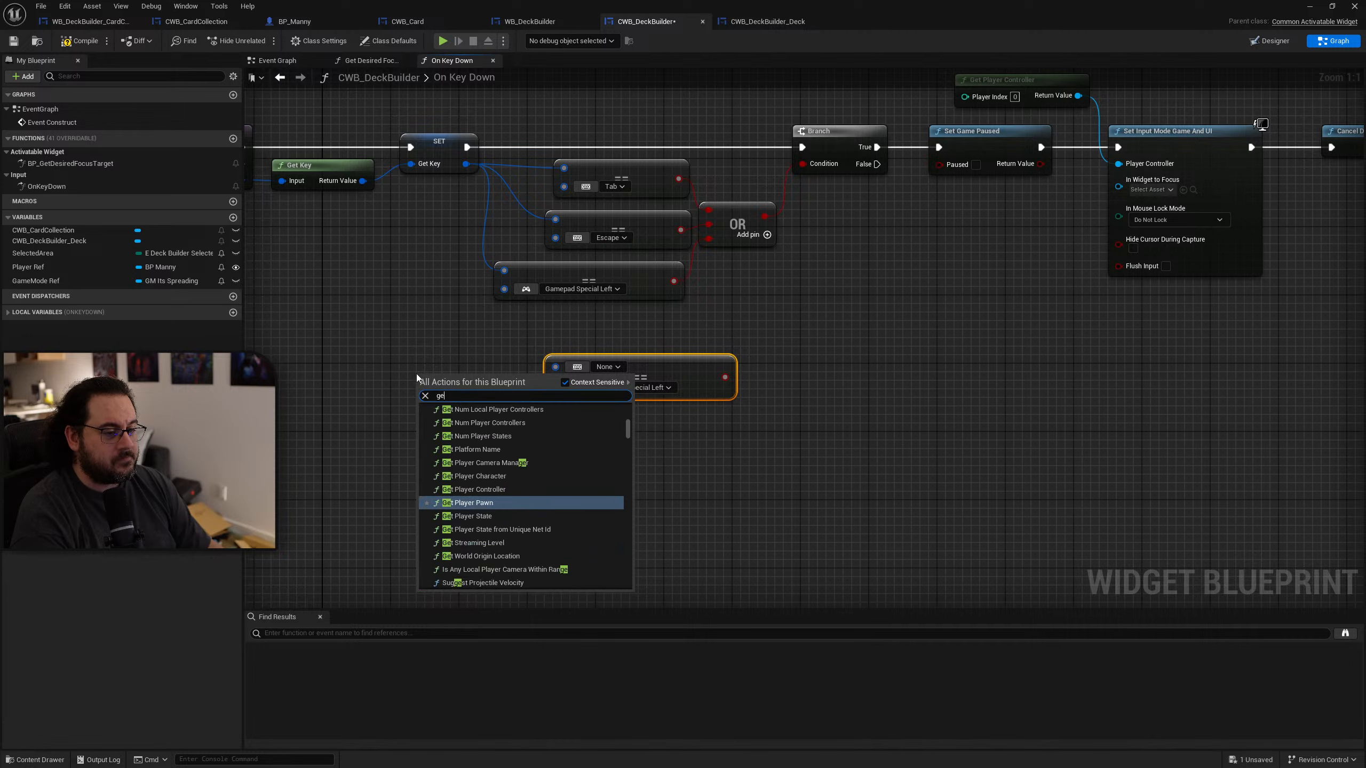
pyautogui.write('get get key')
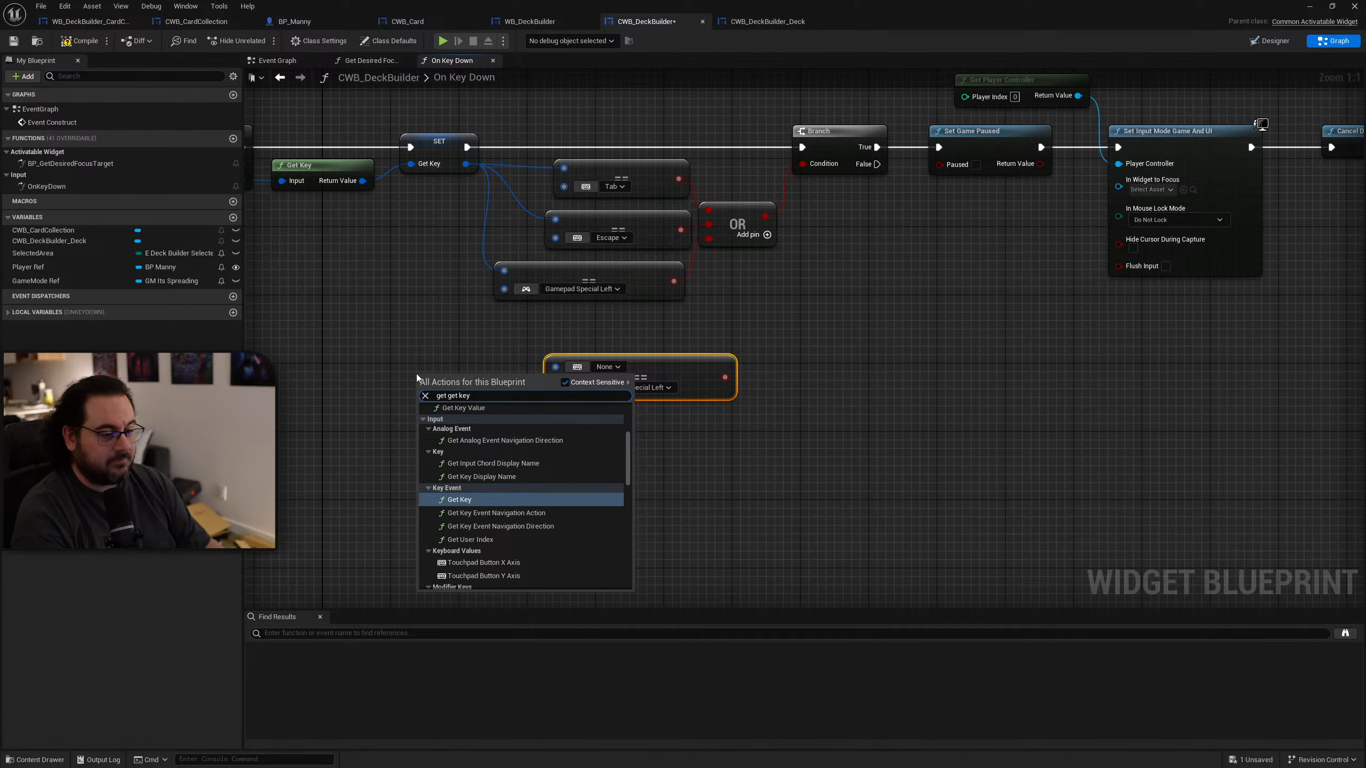
pyautogui.scroll(-5, 570, 554)
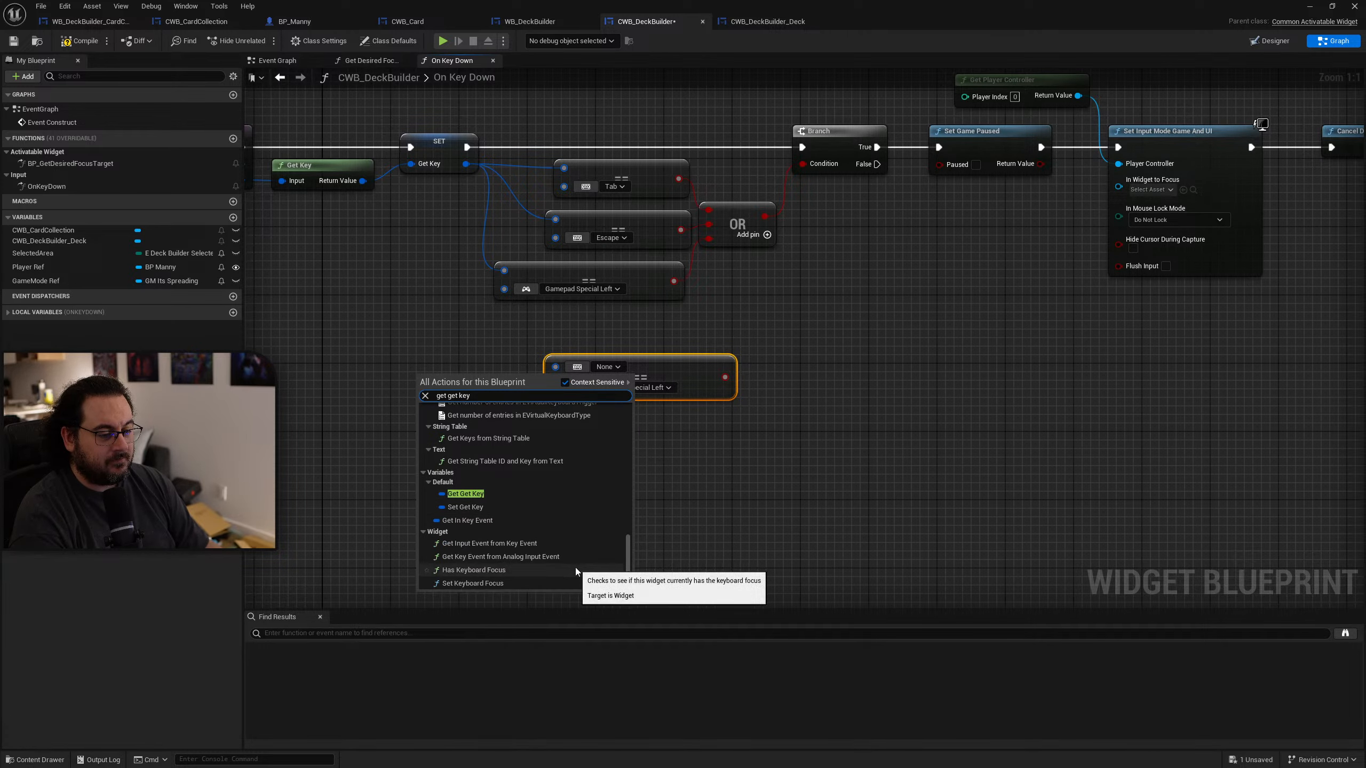
pyautogui.click(480, 498)
pyautogui.moveTo(465, 382); pyautogui.dragTo(584, 368)
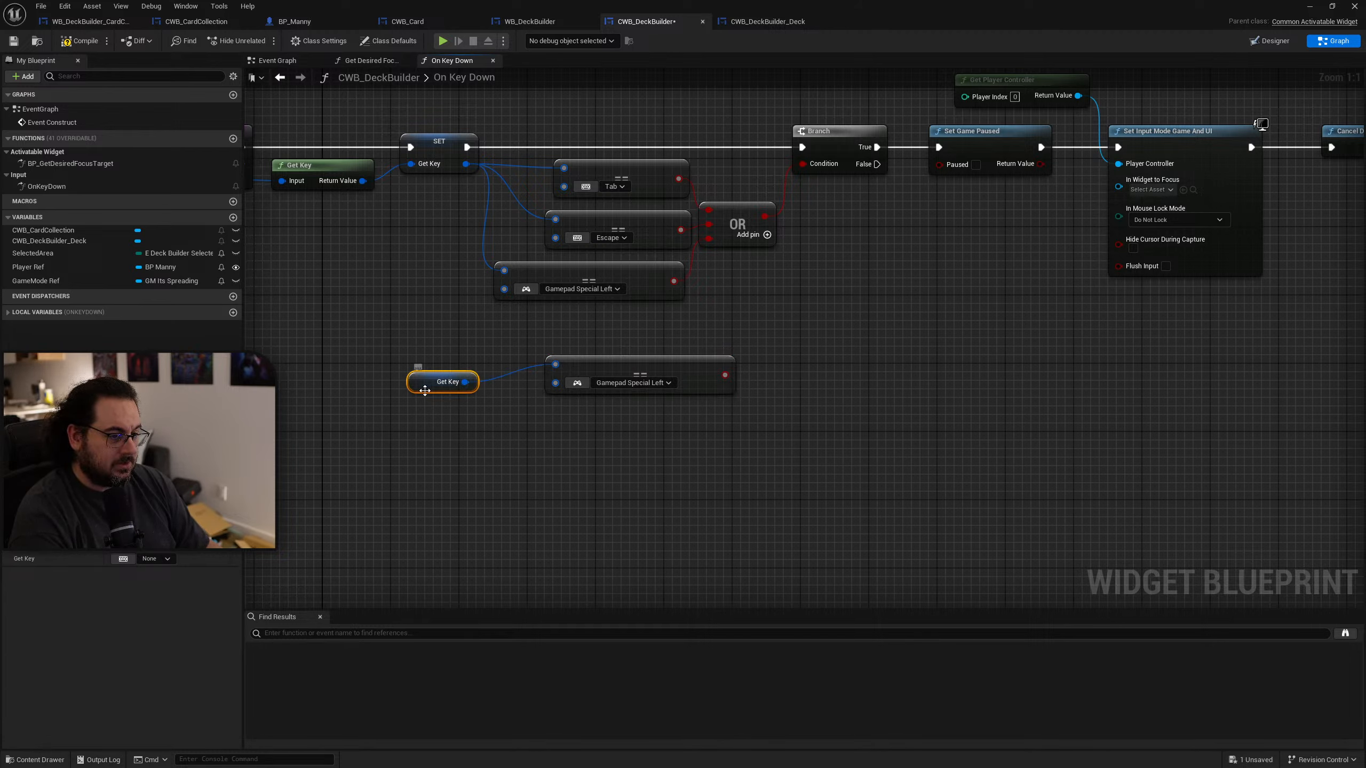
pyautogui.moveTo(422, 392); pyautogui.dragTo(470, 379)
pyautogui.click(617, 450)
# Step: Set the duplicated comparison to Gamepad Right Shoulder, then duplicate it for Gamepad Left Shoulder with Get Key wired in
pyautogui.moveTo(751, 419); pyautogui.dragTo(675, 429, button='right')
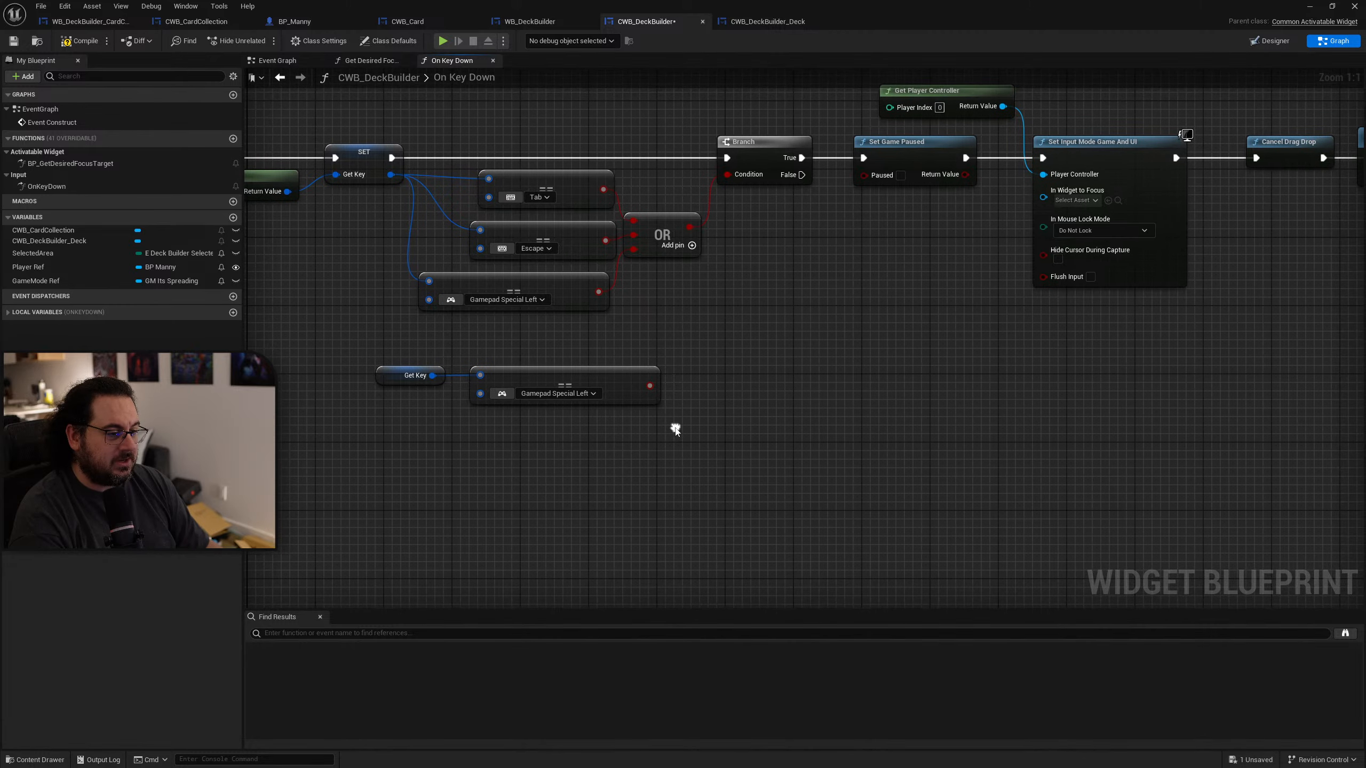
pyautogui.click(501, 393)
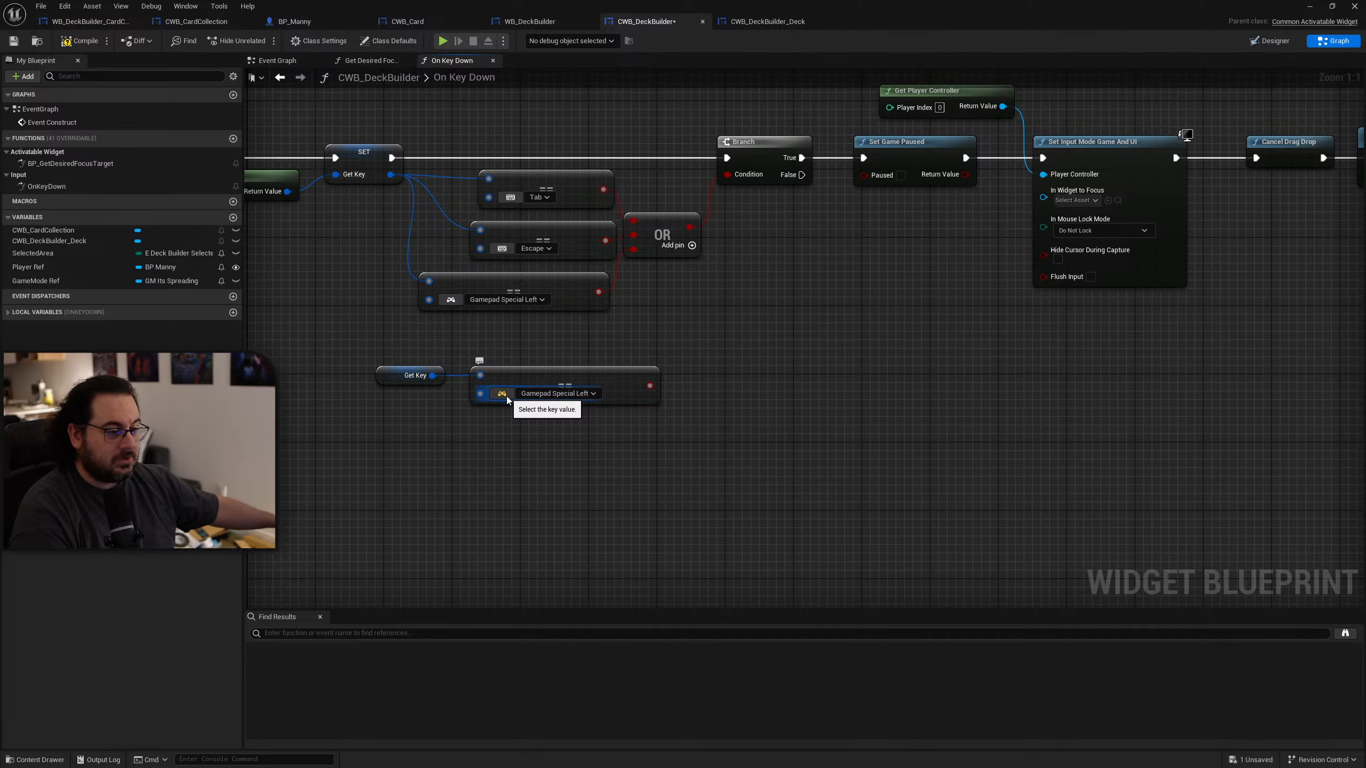
pyautogui.moveTo(563, 458); pyautogui.dragTo(545, 385)
pyautogui.hotkey('ctrl', 'd')
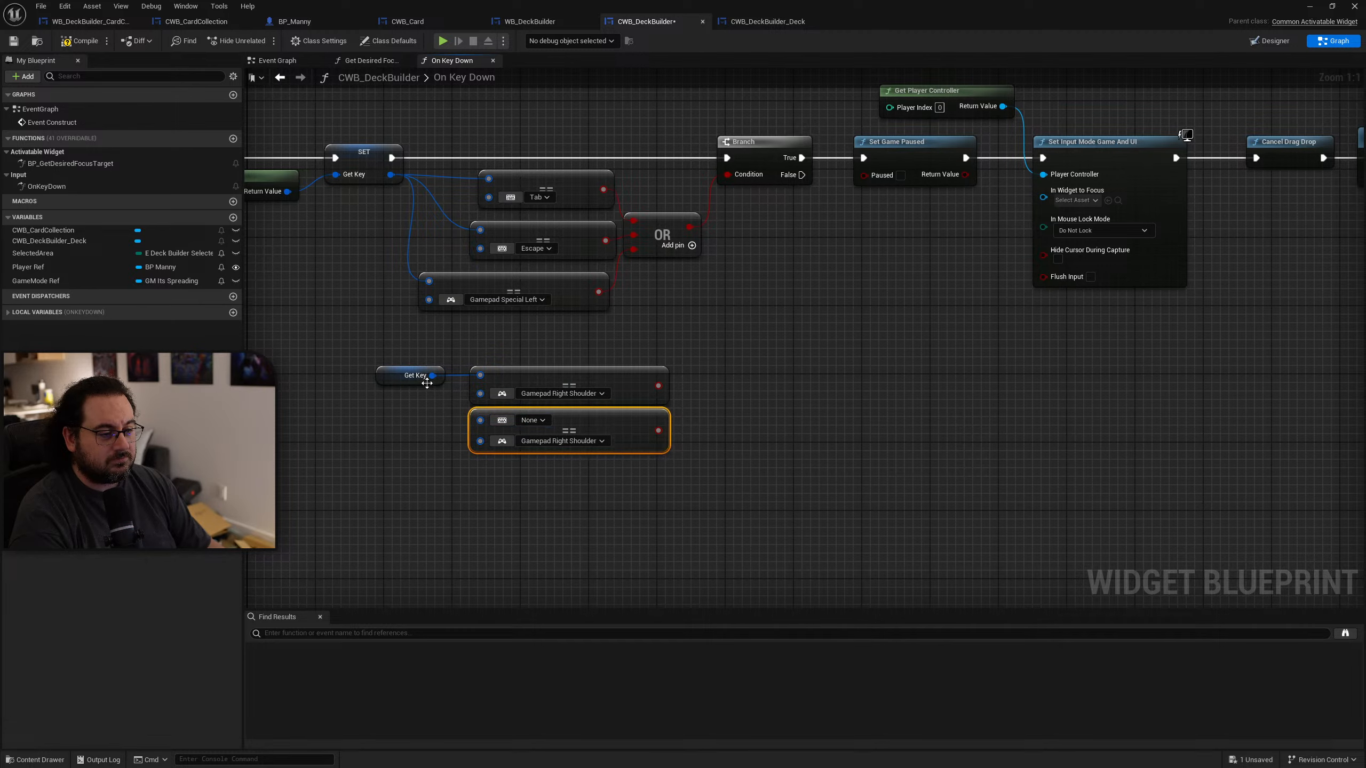
pyautogui.moveTo(432, 376); pyautogui.dragTo(480, 420)
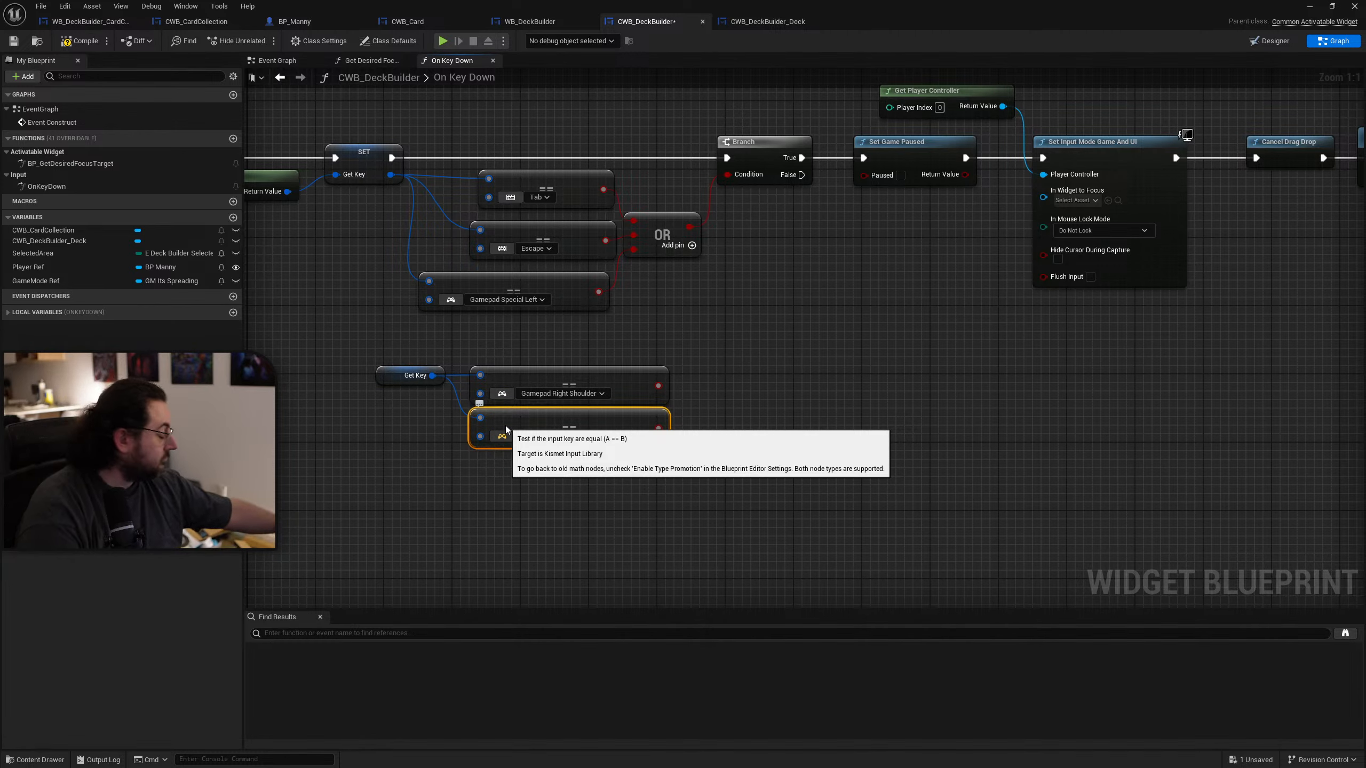
pyautogui.click(749, 299)
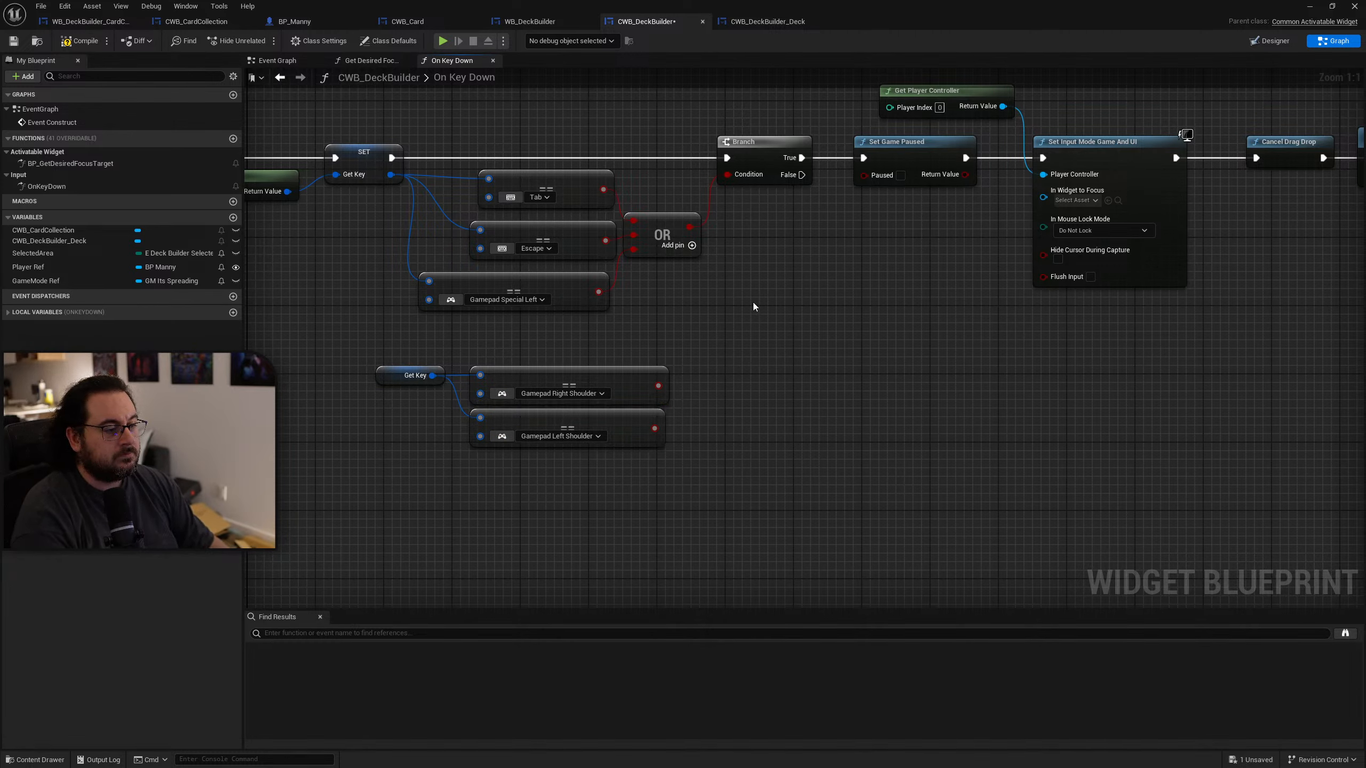
# Step: Add a Branch on the first Branch's False output and use the Gamepad Right Shoulder comparison as its condition
pyautogui.press('b')
pyautogui.click(754, 302)
pyautogui.moveTo(802, 175); pyautogui.dragTo(782, 342)
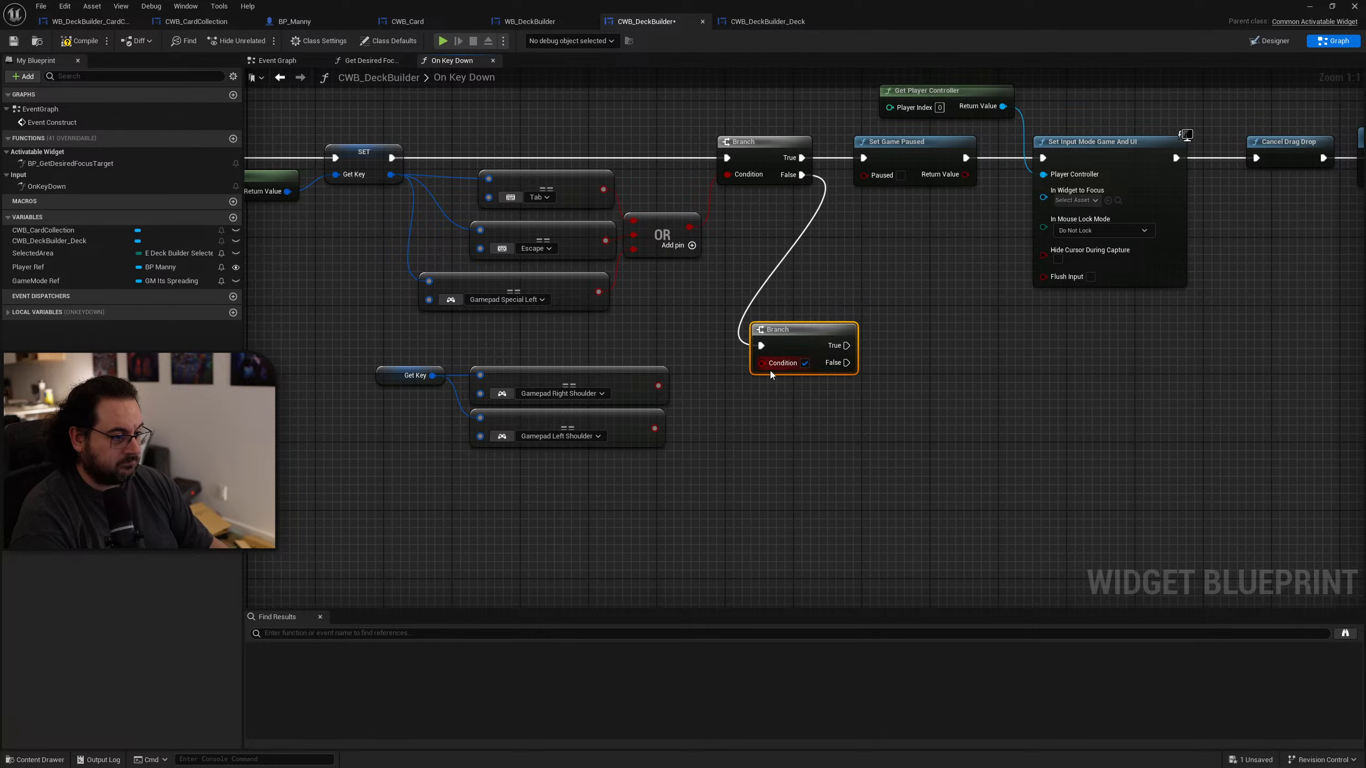
pyautogui.moveTo(659, 386); pyautogui.dragTo(761, 414)
# Step: Chain another Branch from the right-shoulder Branch's False output, with the Gamepad Left Shoulder comparison as its condition
pyautogui.press('b')
pyautogui.click(754, 393)
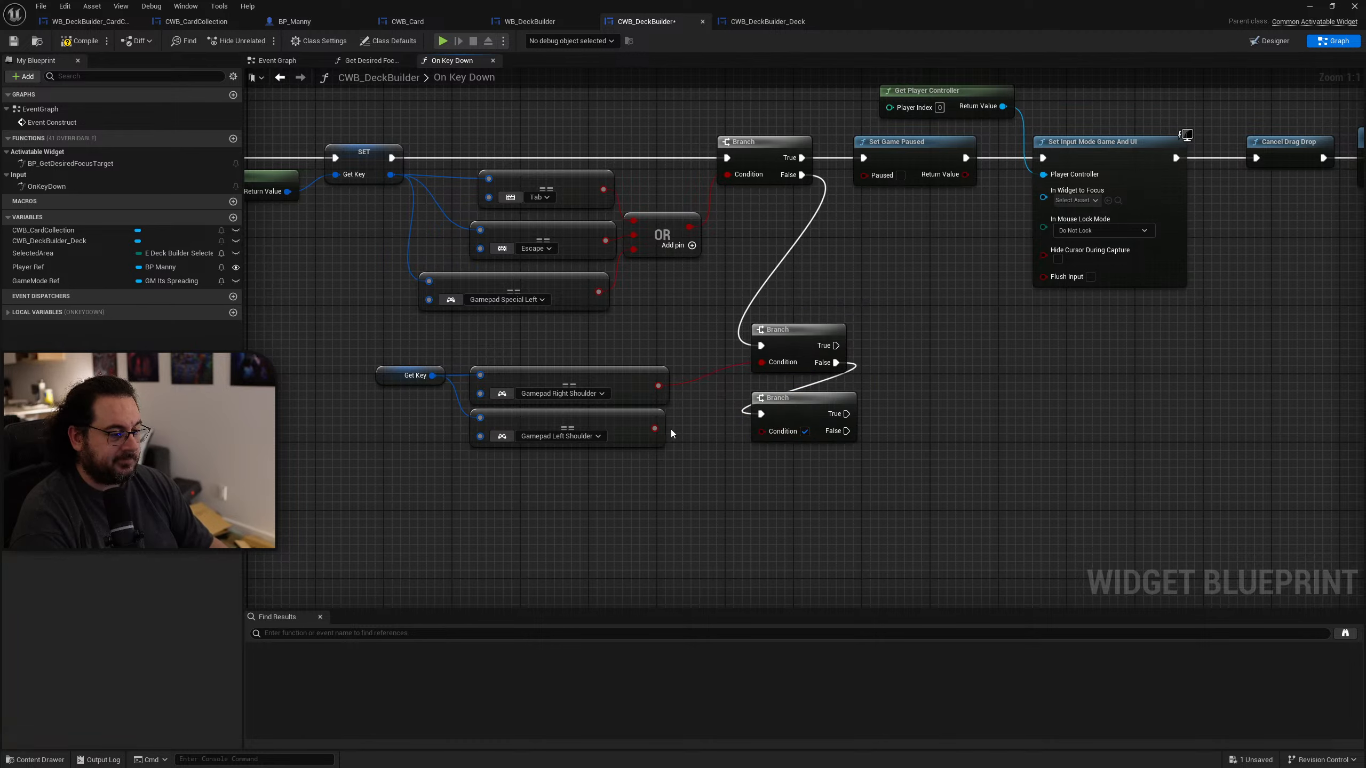
pyautogui.moveTo(654, 428); pyautogui.dragTo(760, 432)
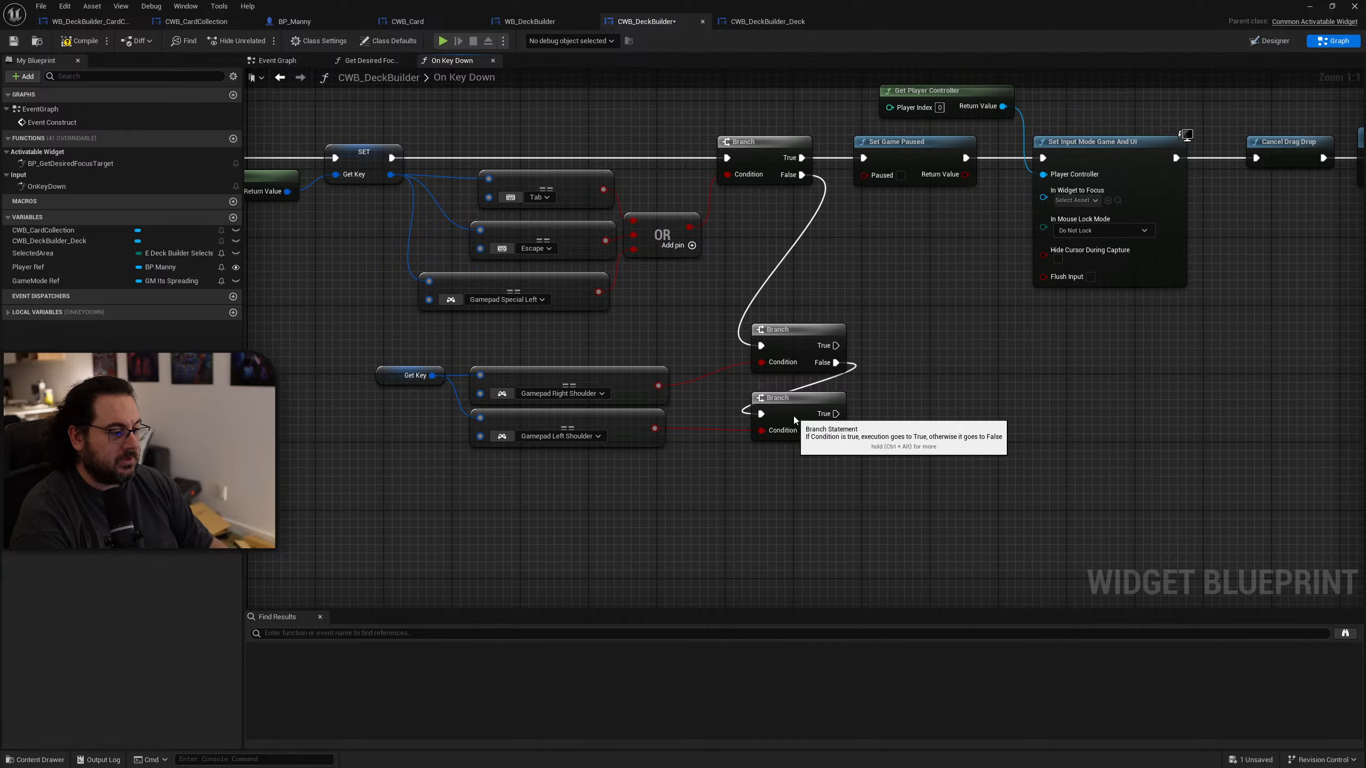
# Step: Add a Set SelectedArea node to the True output of the Gamepad Right Shoulder branch and choose Deck as its value
pyautogui.moveTo(957, 361); pyautogui.dragTo(944, 372, button='right')
pyautogui.click(49, 252)
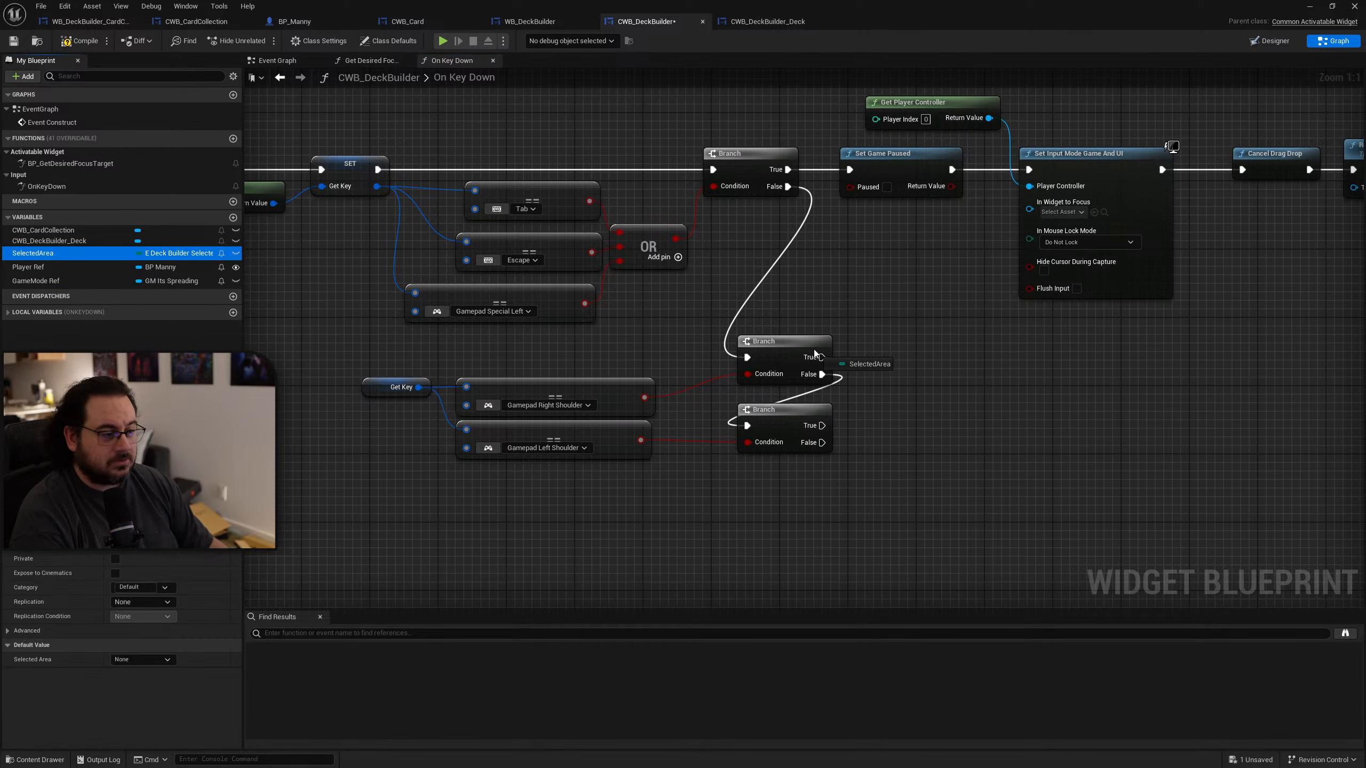
pyautogui.moveTo(818, 356); pyautogui.dragTo(821, 358)
pyautogui.click(937, 388)
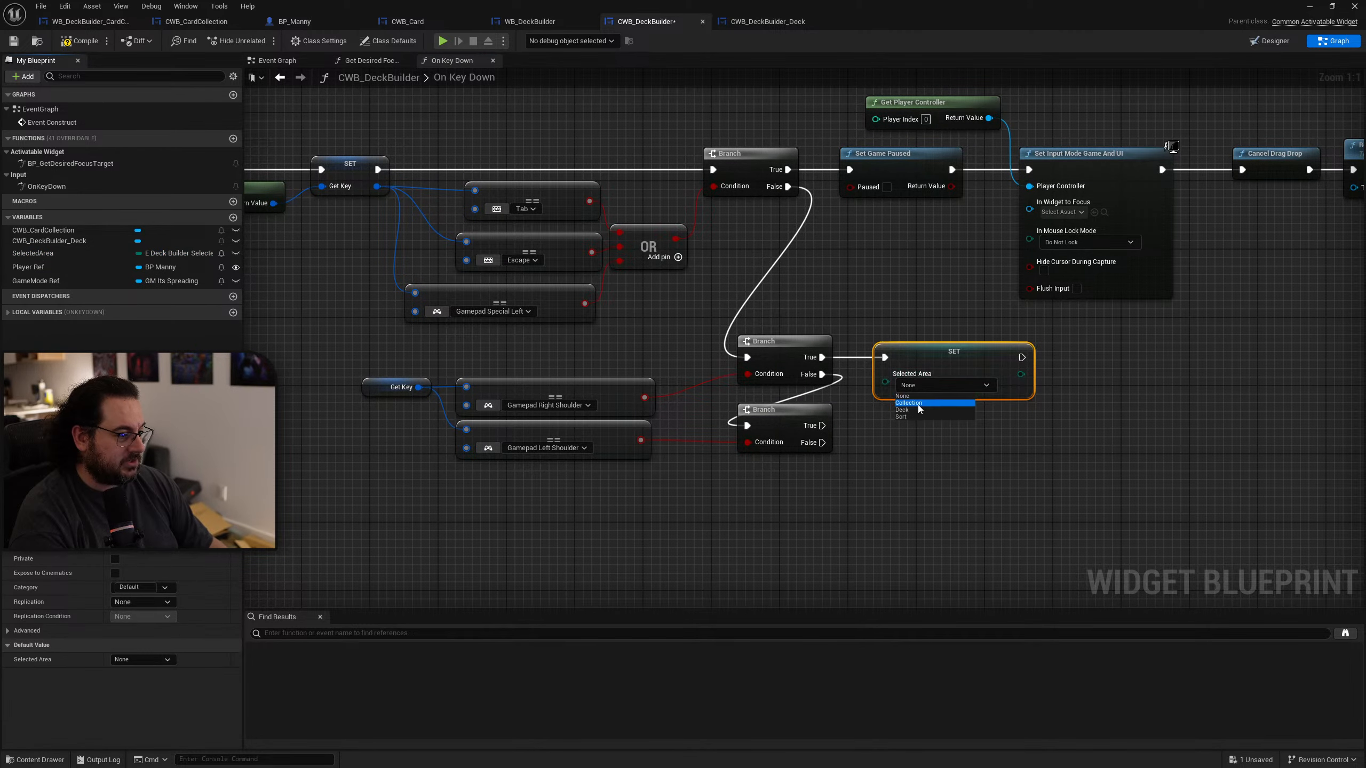
pyautogui.click(918, 404)
pyautogui.click(974, 441)
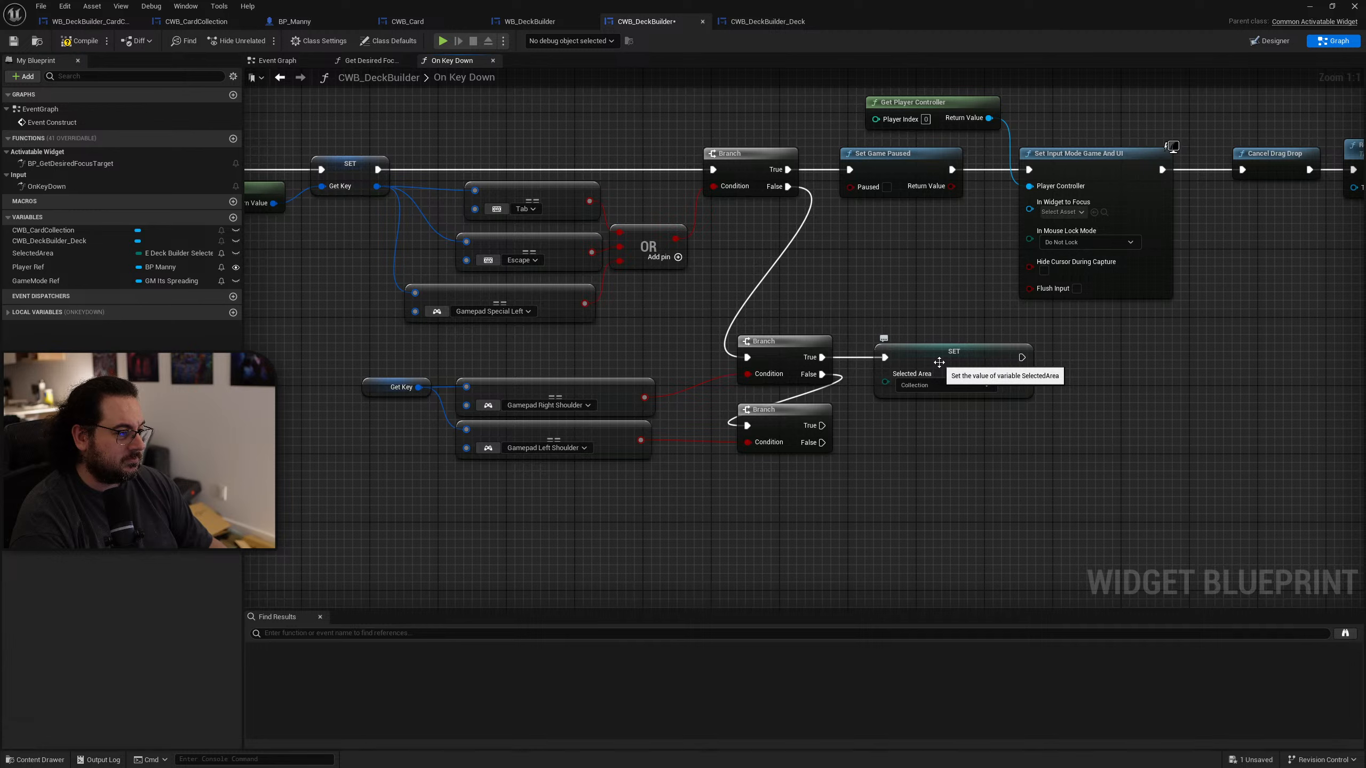
pyautogui.click(938, 384)
pyautogui.click(907, 414)
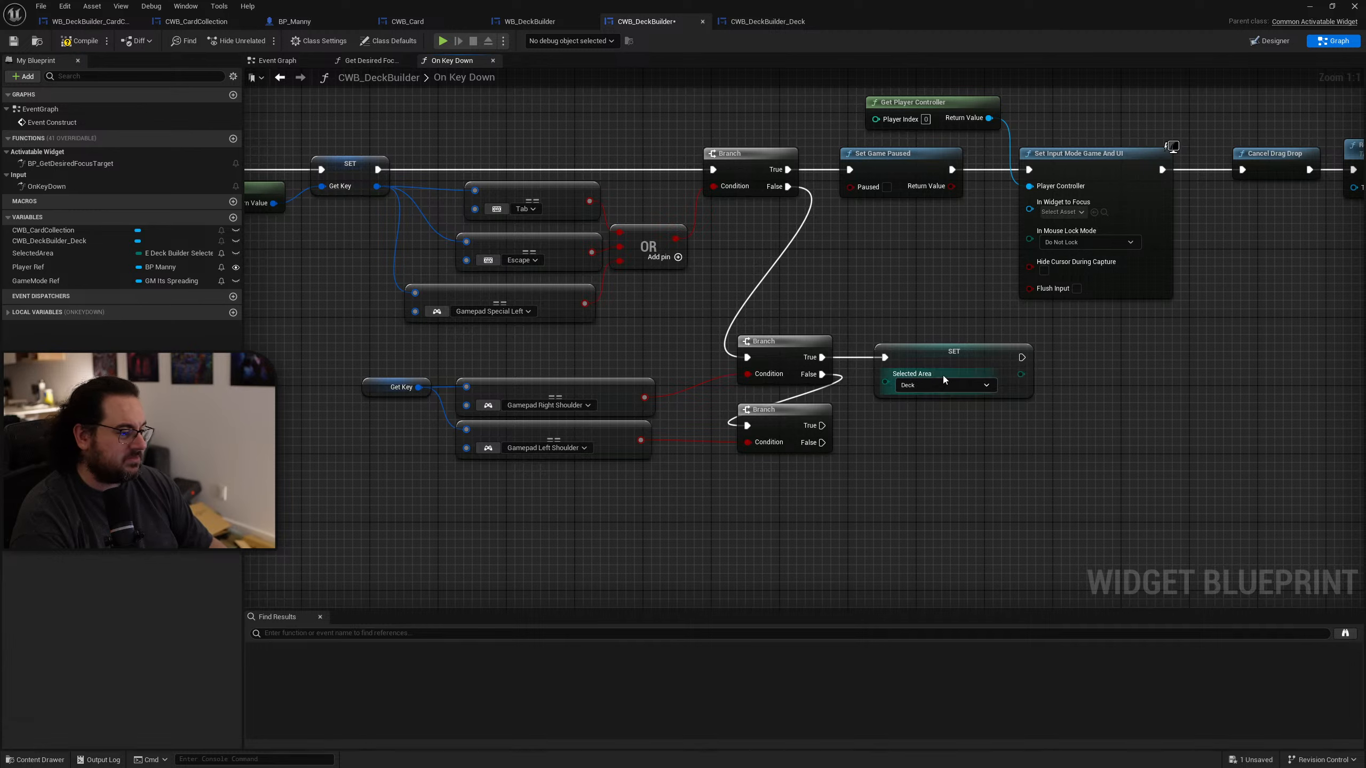
pyautogui.moveTo(885, 382); pyautogui.dragTo(931, 353)
# Step: Duplicate the SelectedArea setter onto the Gamepad Left Shoulder branch's True output, set it to Collection, and save the blueprint
pyautogui.click(909, 366)
pyautogui.hotkey('ctrl', 'd')
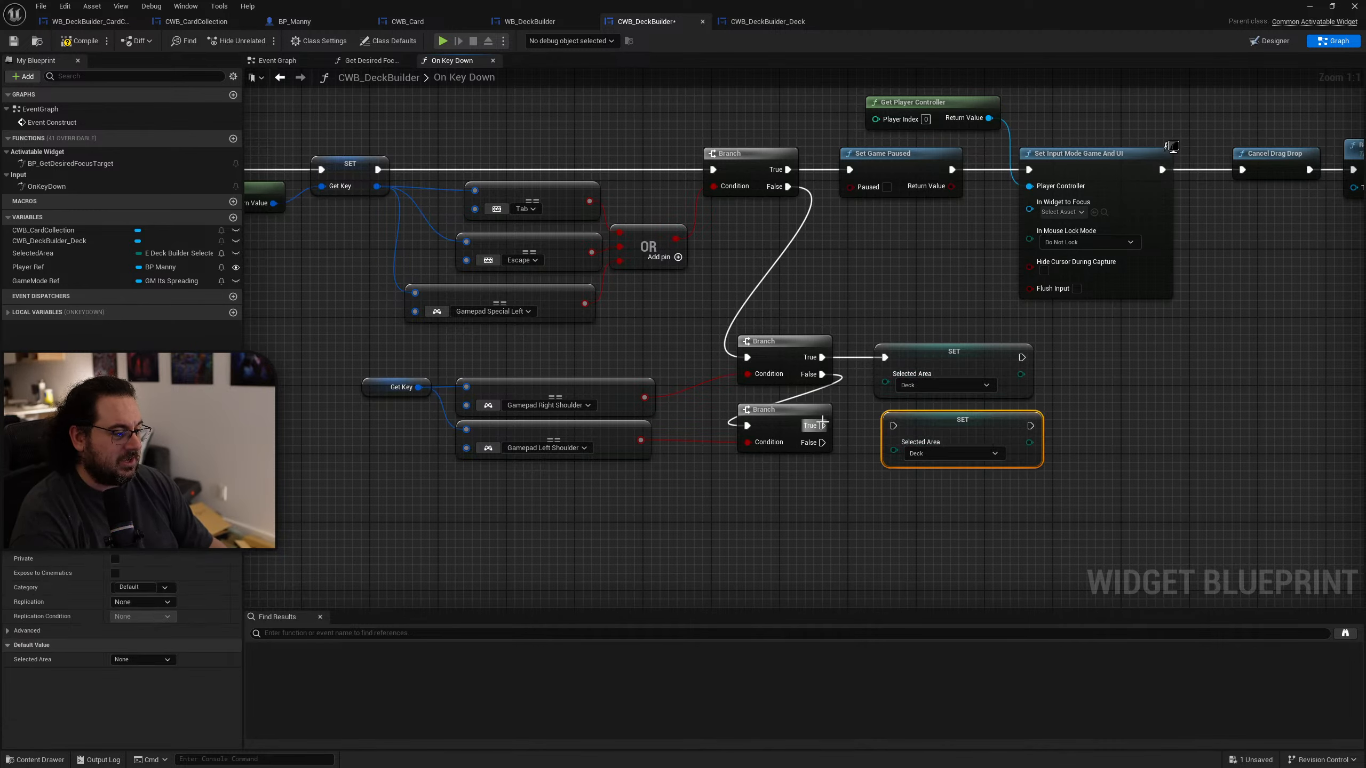
pyautogui.moveTo(821, 425); pyautogui.dragTo(893, 427)
pyautogui.click(946, 453)
pyautogui.click(928, 478)
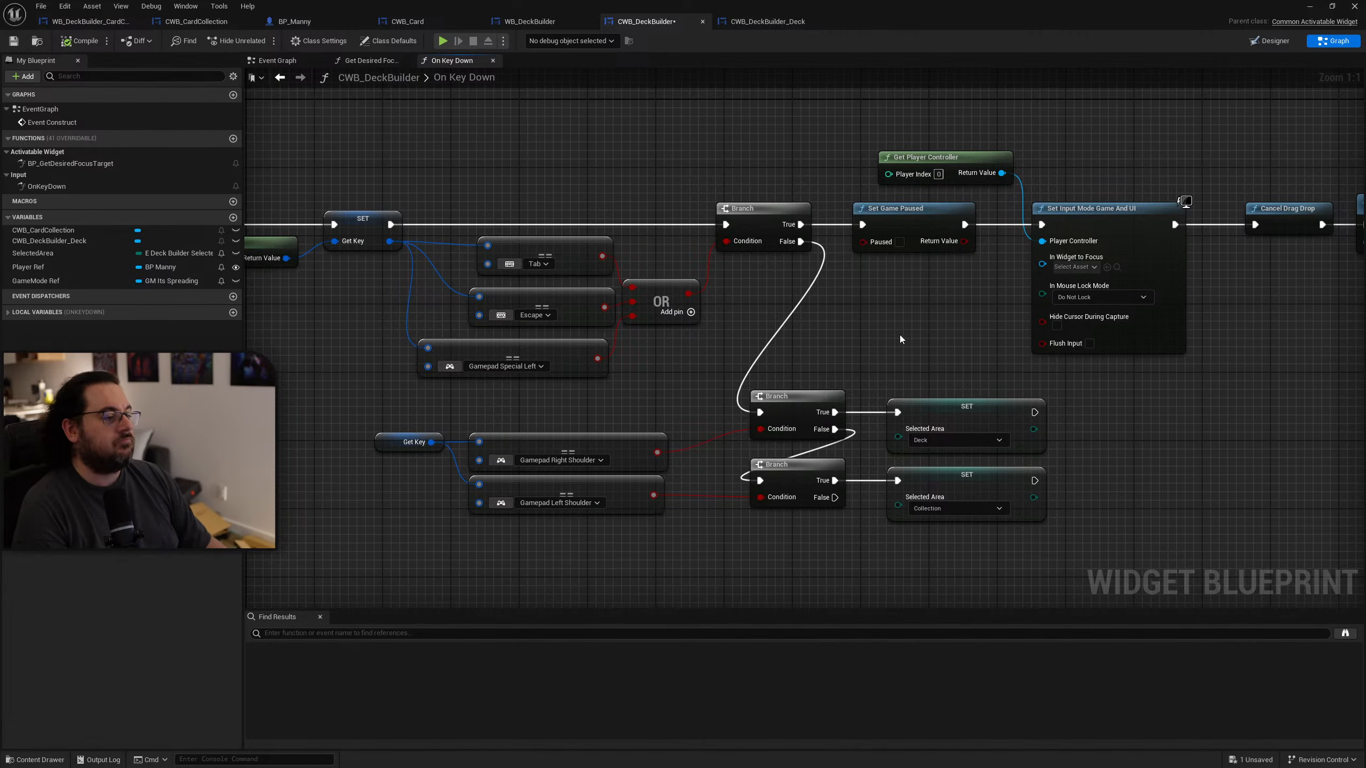
pyautogui.hotkey('ctrl', 's')
# Step: Go to the L_Testing level, start a full-screen play session and open the deck builder in the game
pyautogui.moveTo(892, 21); pyautogui.dragTo(1365, 177)
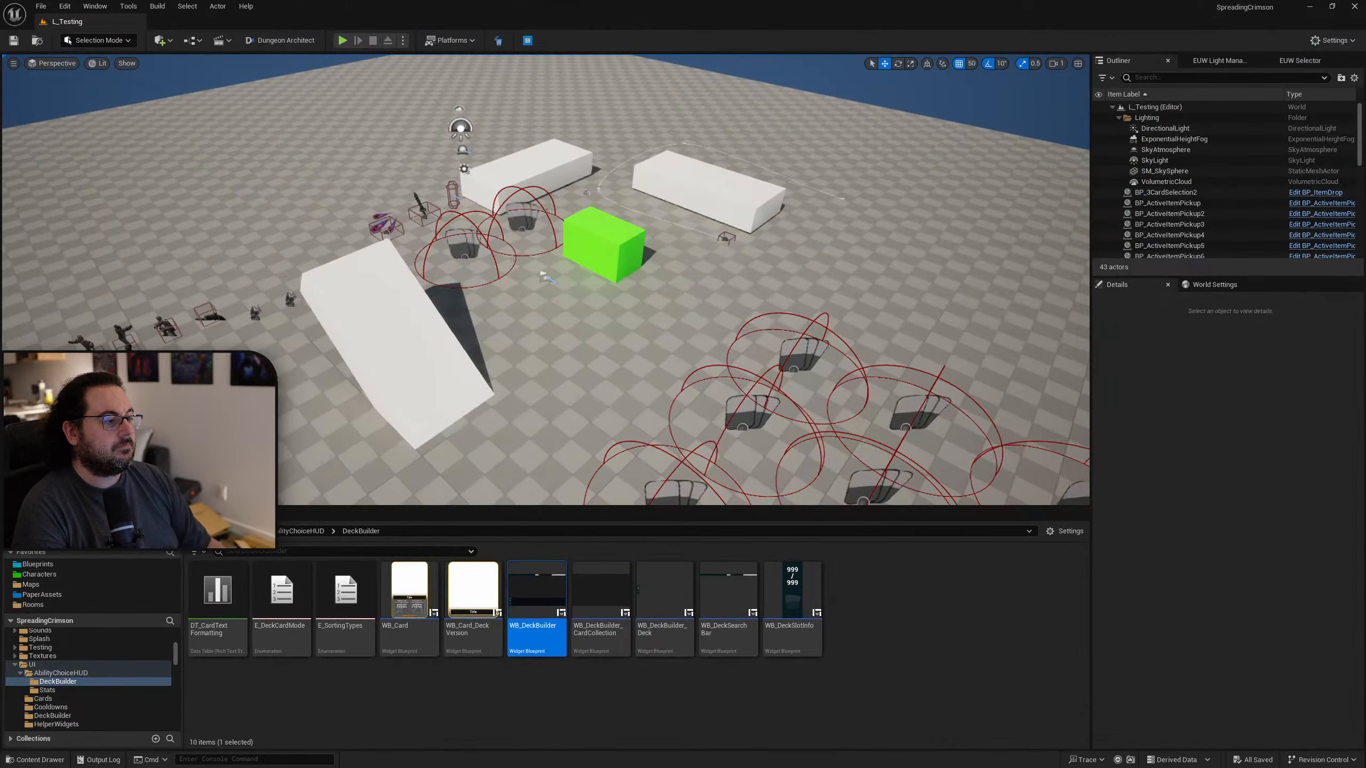
pyautogui.press('F11')
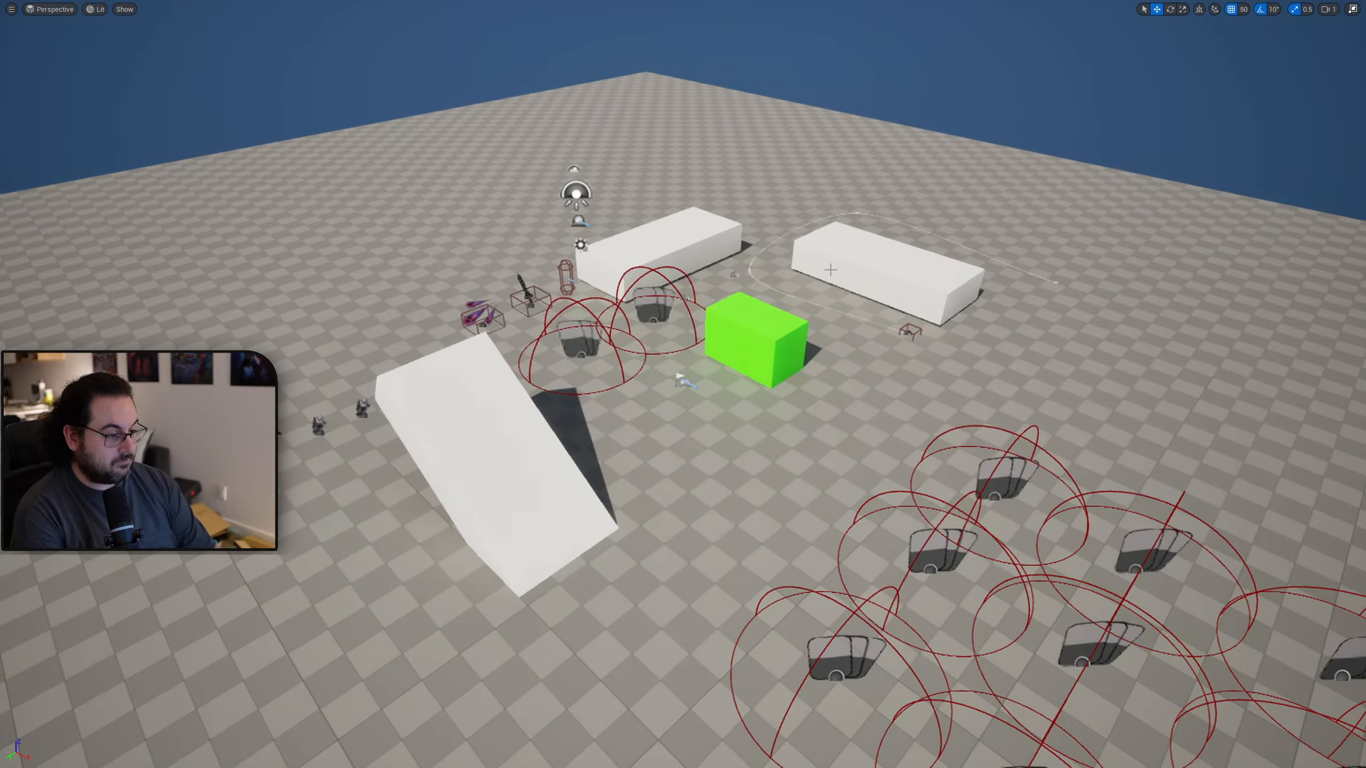
pyautogui.hotkey('alt', 'p')
pyautogui.press('Tab')
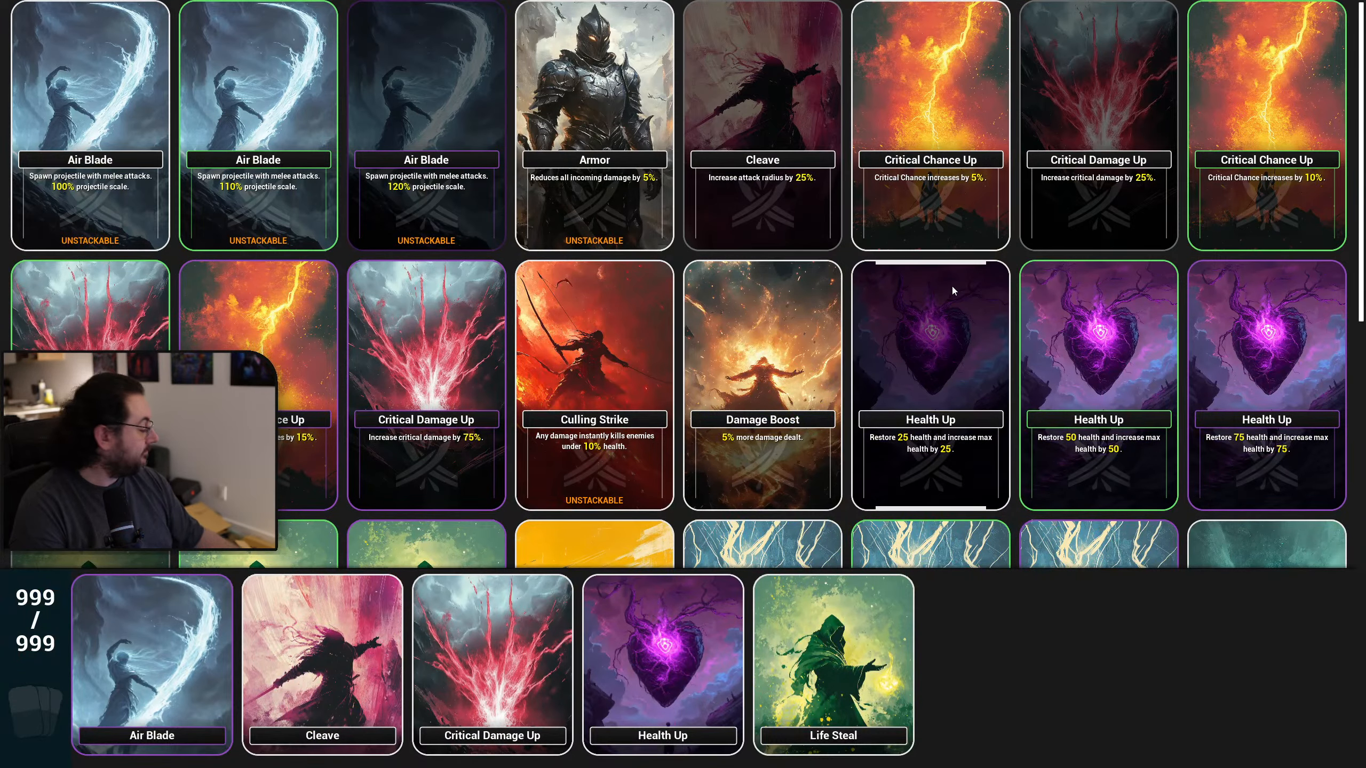
# Step: Test moving the focus between the collection cards and toward the deck row, then end the session and close the message log
pyautogui.press('Right')
pyautogui.press('Left')
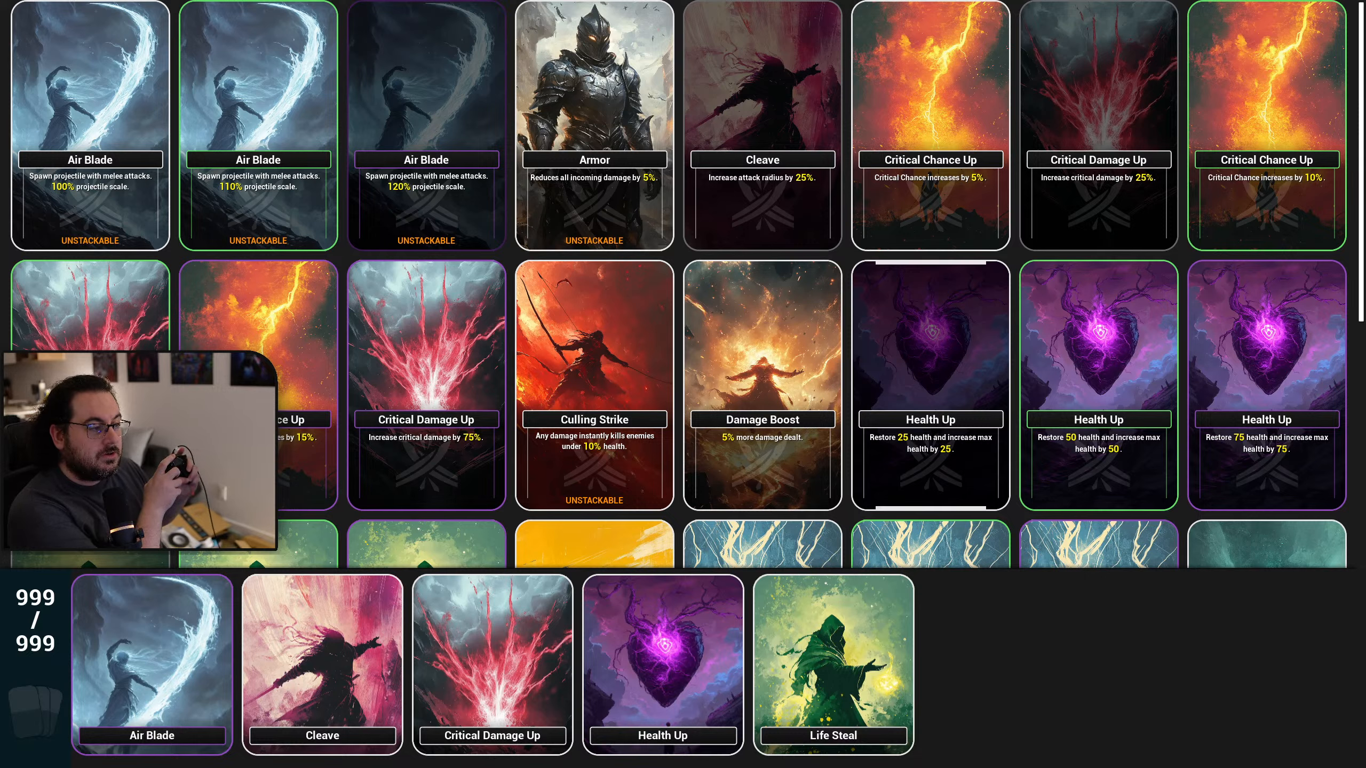
pyautogui.press('Left')
pyautogui.press('Left')
pyautogui.press('Up')
pyautogui.press('Right')
pyautogui.press('Right')
pyautogui.press('Right')
pyautogui.press('Left')
pyautogui.press('Left')
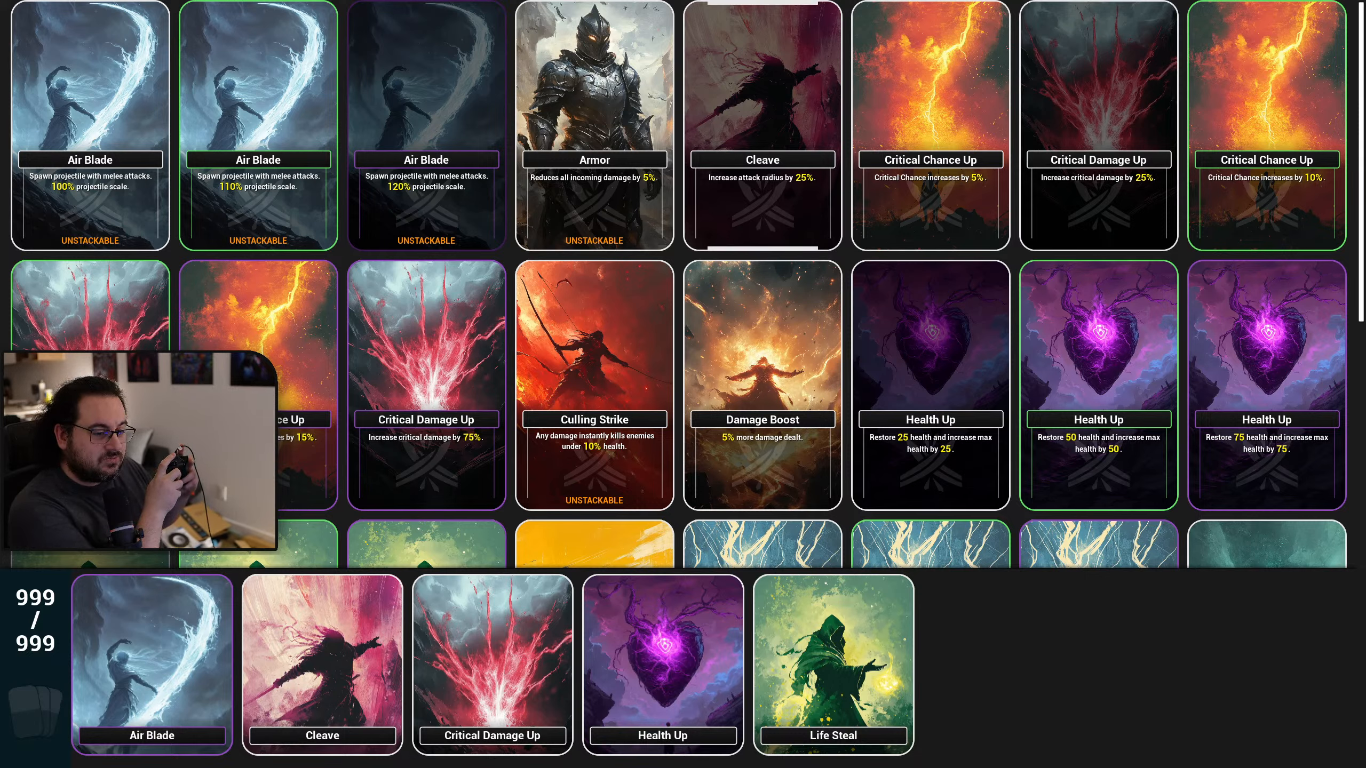
pyautogui.press('Right')
pyautogui.press('Right')
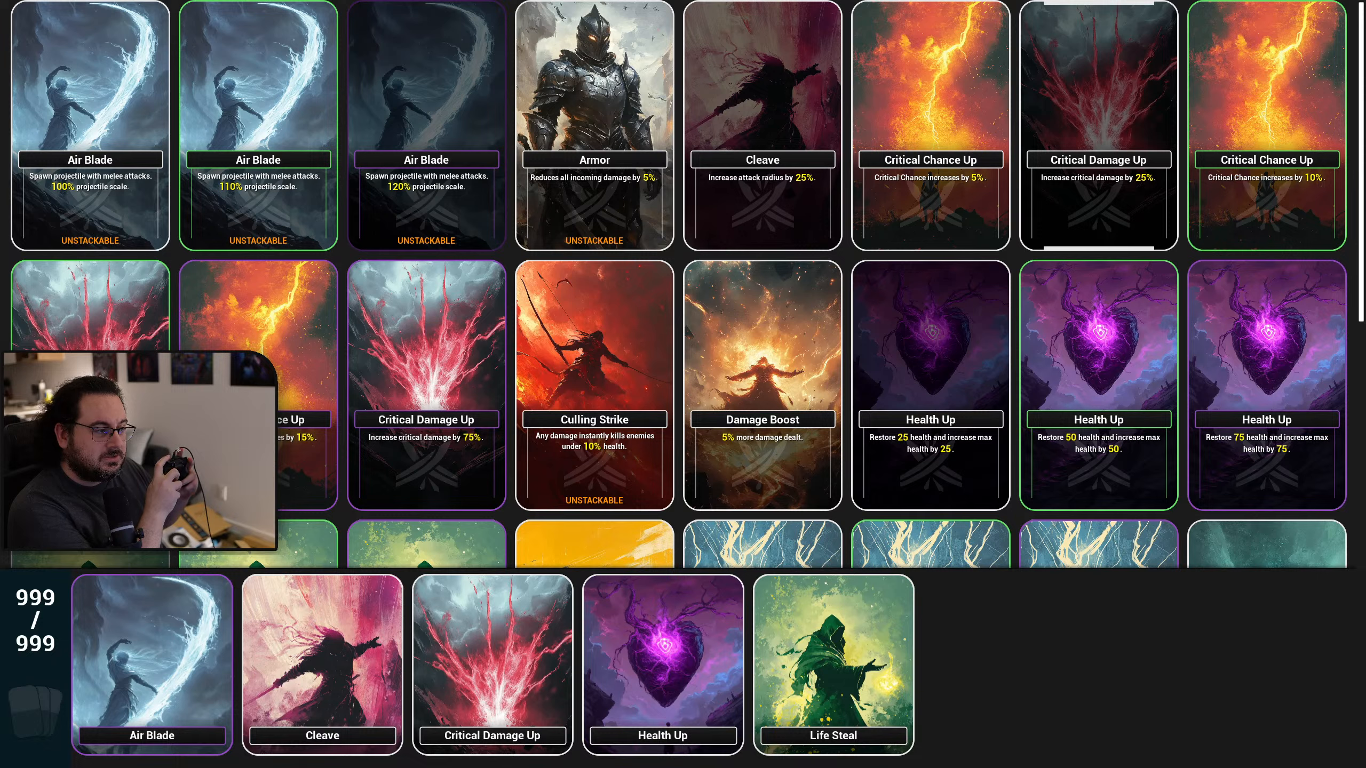
pyautogui.press('Left')
pyautogui.press('Left')
pyautogui.press('Right')
pyautogui.press('Right')
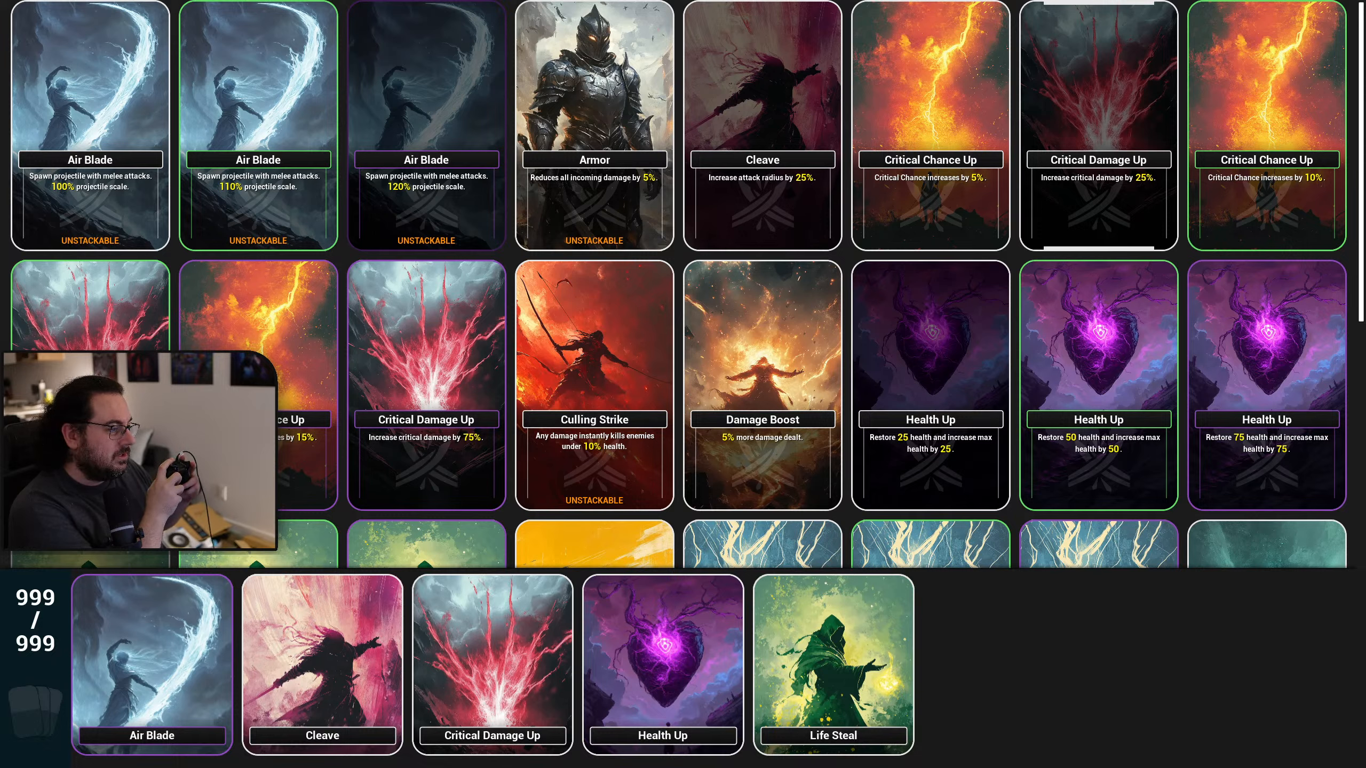
pyautogui.press('Left')
pyautogui.press('Right')
pyautogui.press('Left')
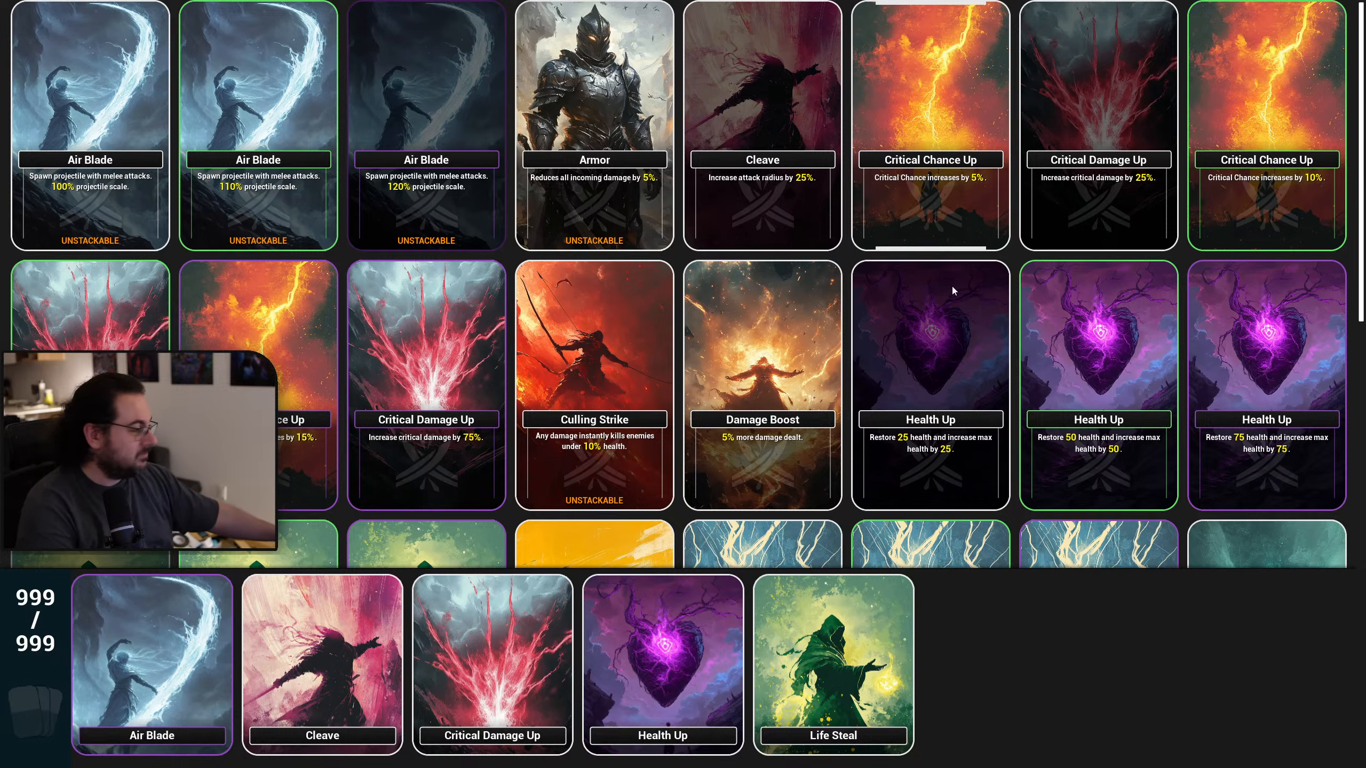
pyautogui.press('Escape')
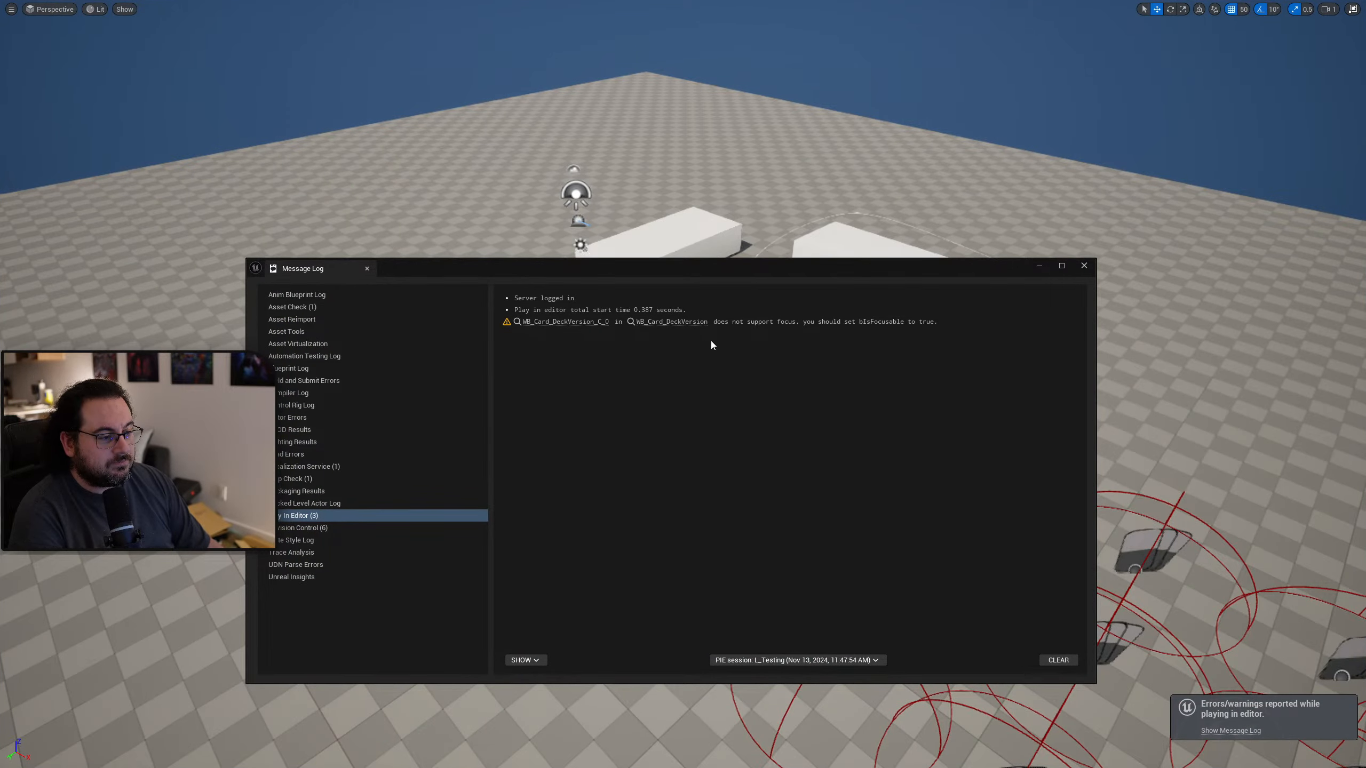
pyautogui.click(1074, 268)
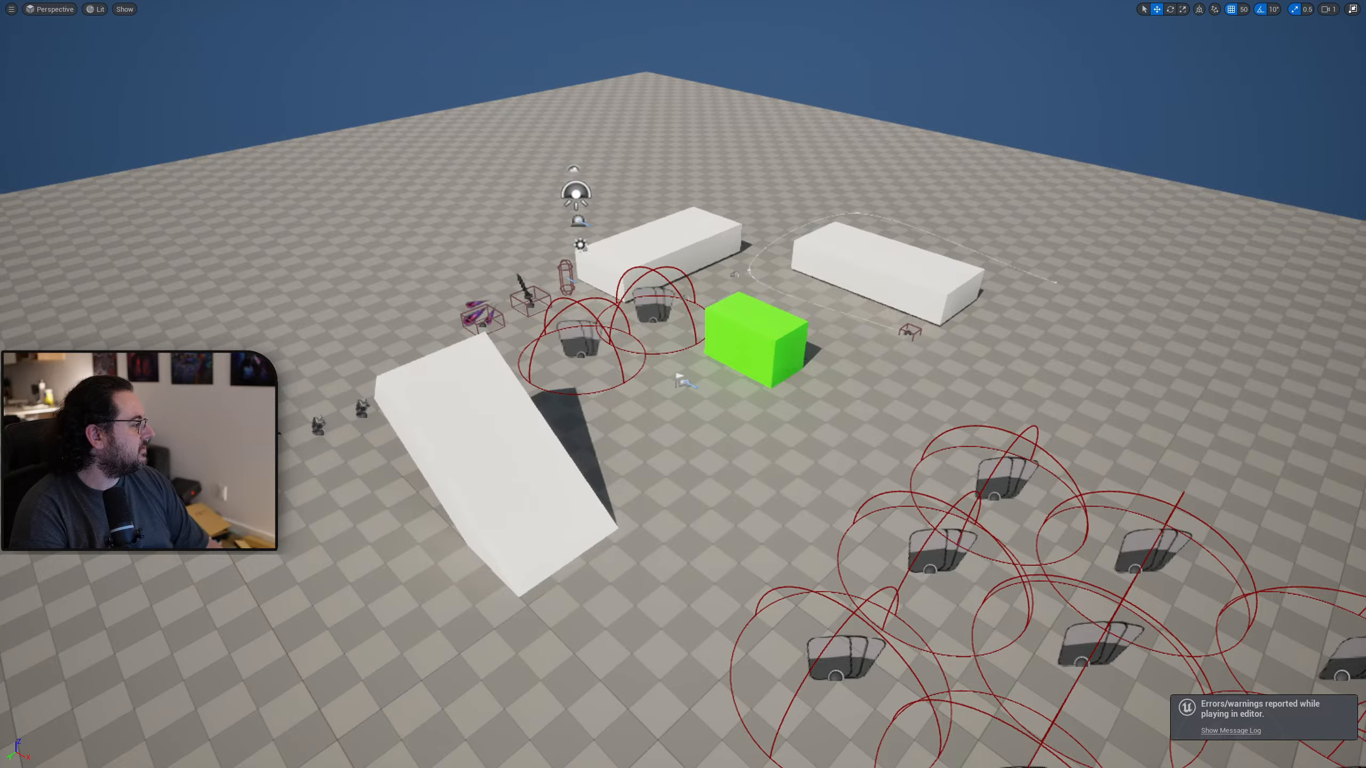
# Step: Leave the full-screen viewport and open the WB_Card_DeckVersion widget from the AbilityChoiceHUD DeckBuilder folder
pyautogui.hotkey('alt', 'Tab')
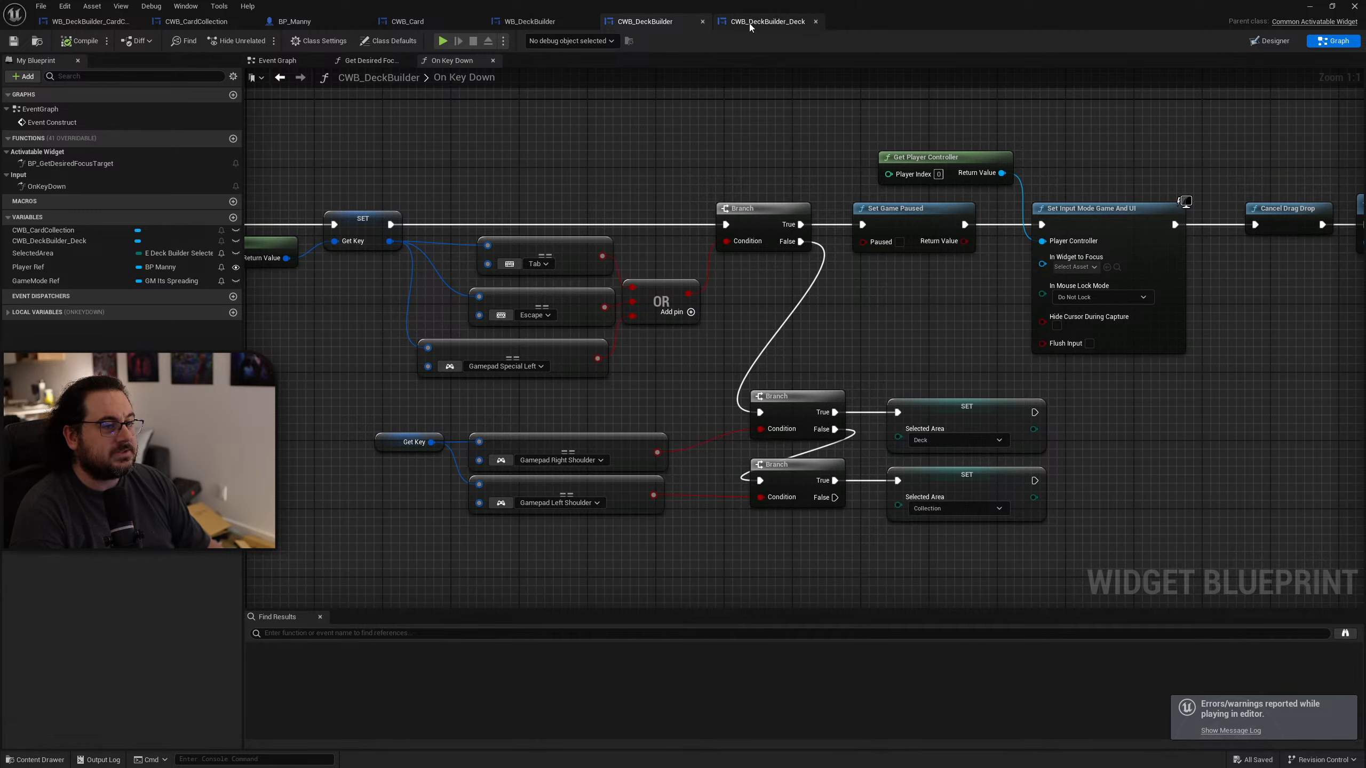
pyautogui.click(419, 22)
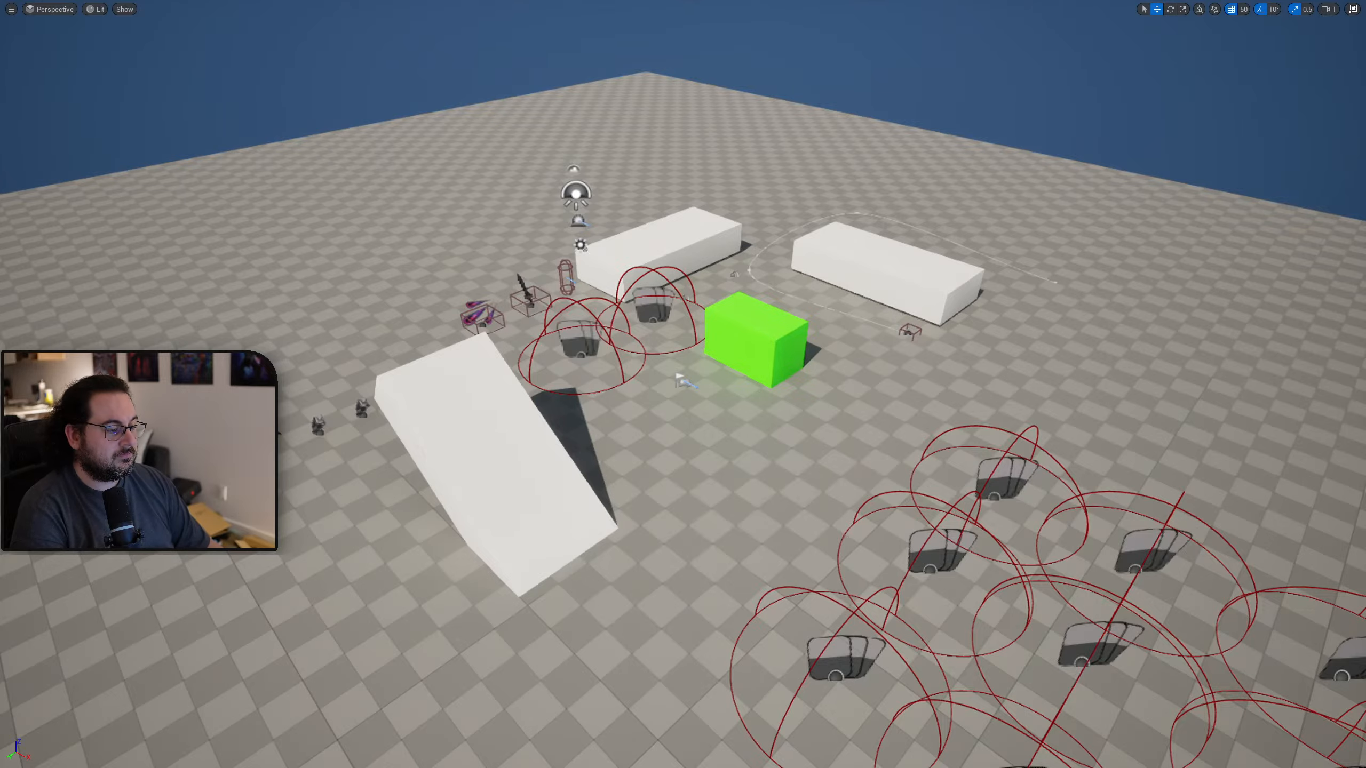
pyautogui.press('F11')
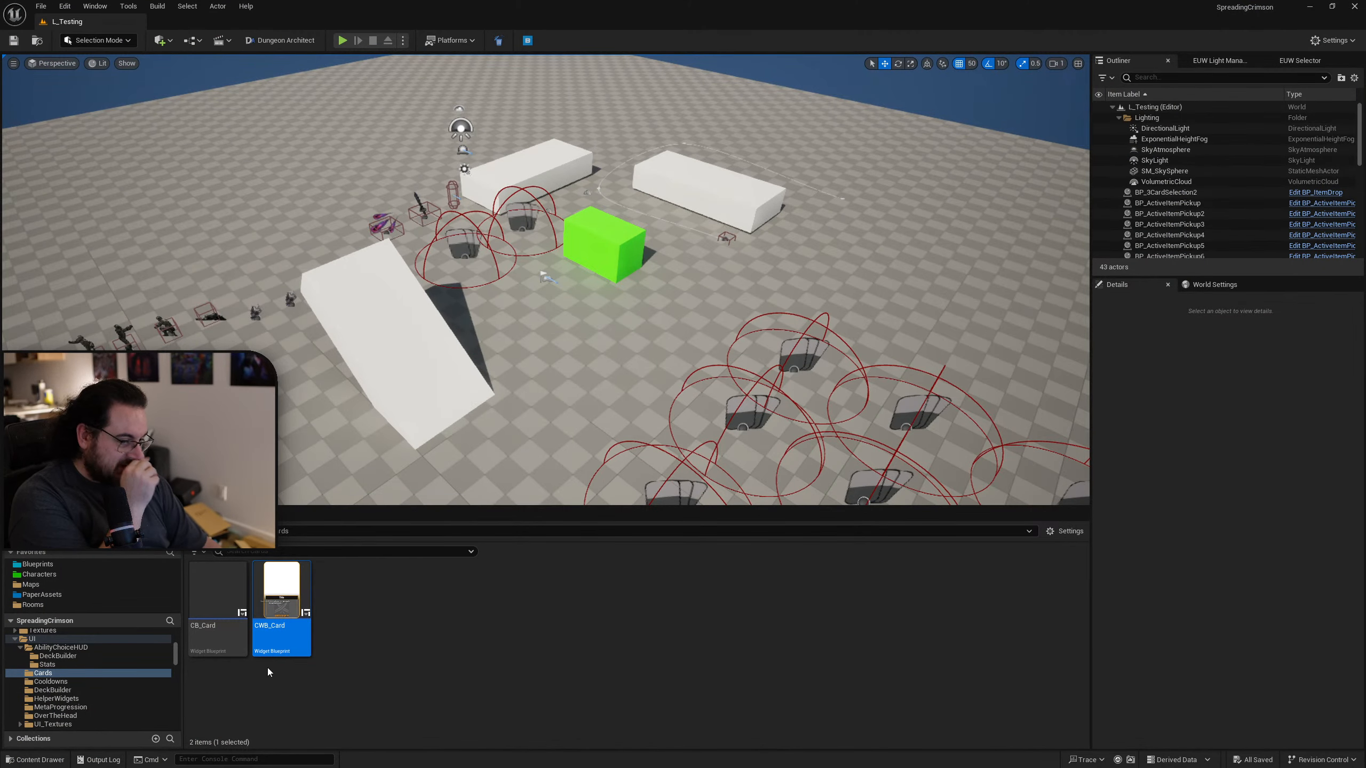
pyautogui.click(75, 655)
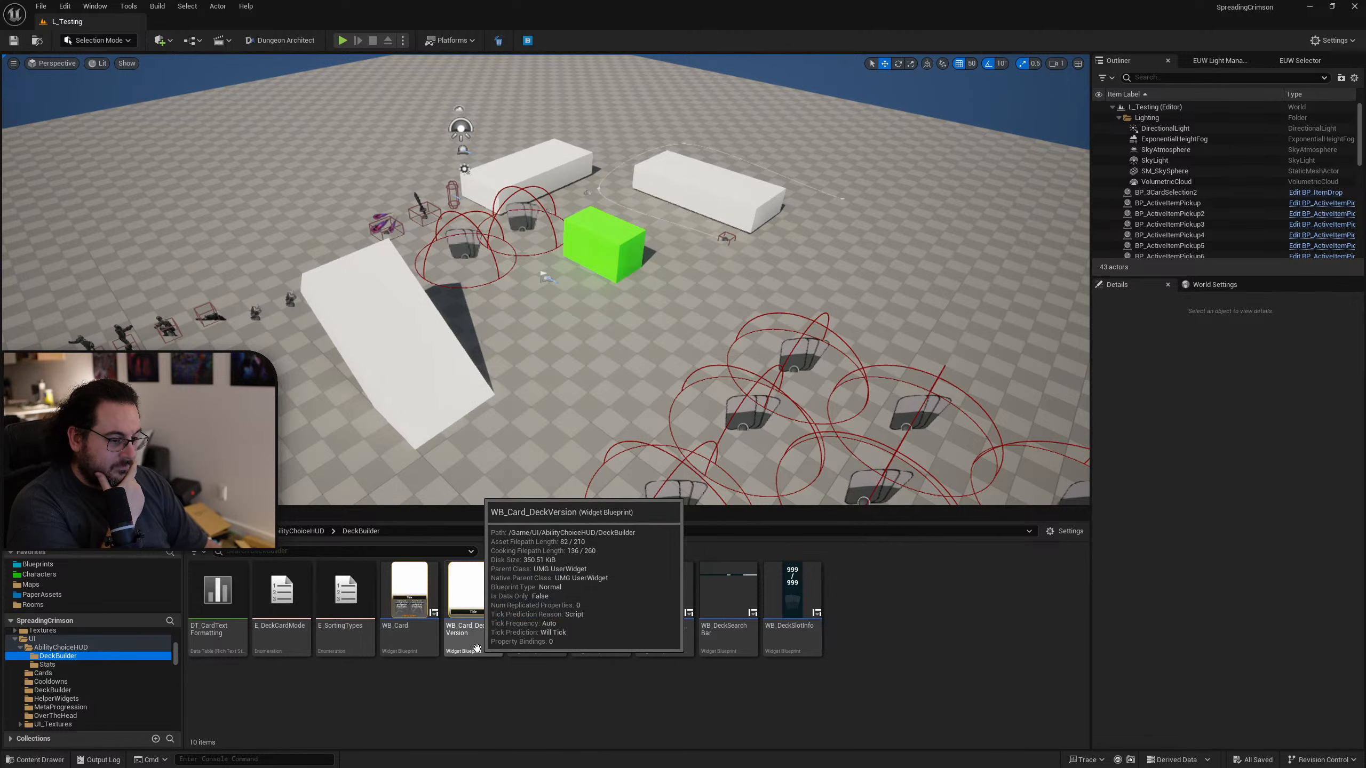
pyautogui.click(473, 608)
pyautogui.moveTo(1365, 331); pyautogui.dragTo(917, 2)
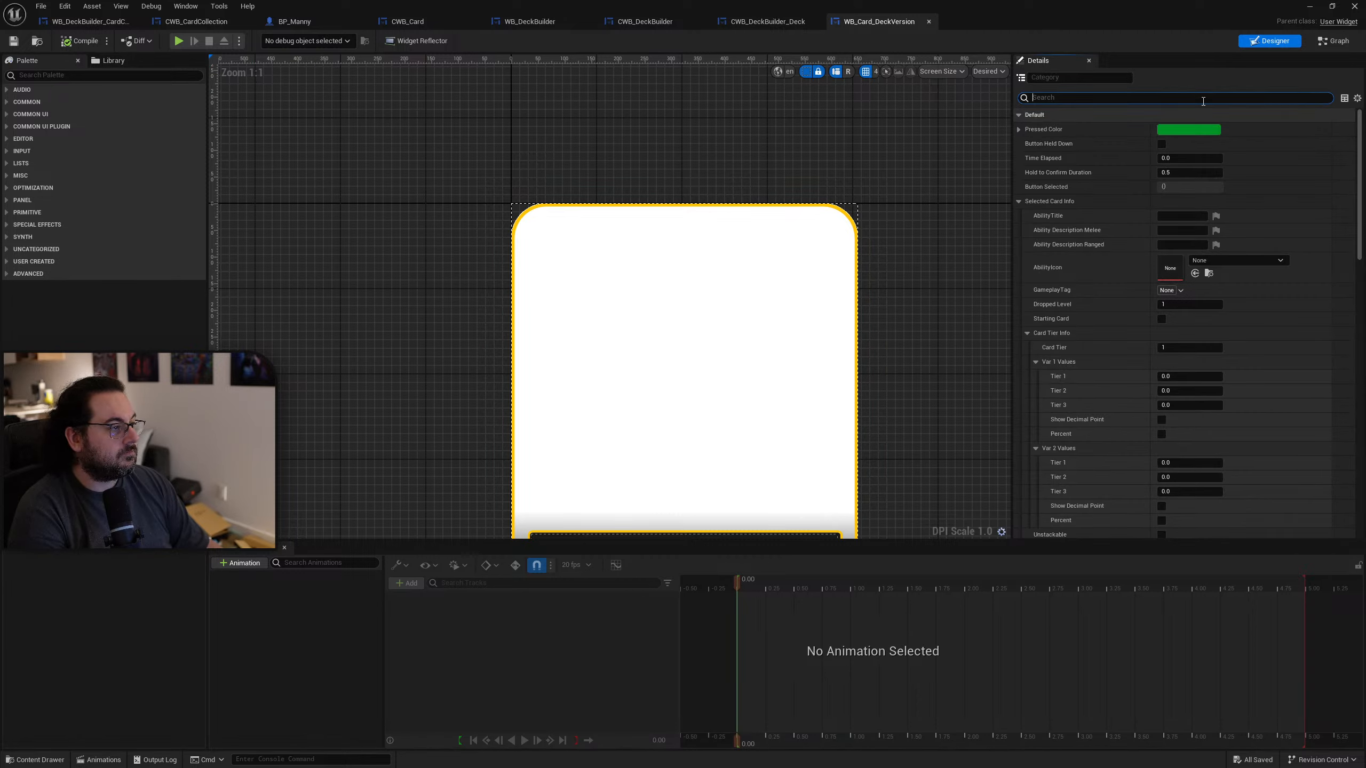
# Step: Find the focus settings of WB_Card_DeckVersion, enable Is Focusable and compile the widget
pyautogui.write('focus')
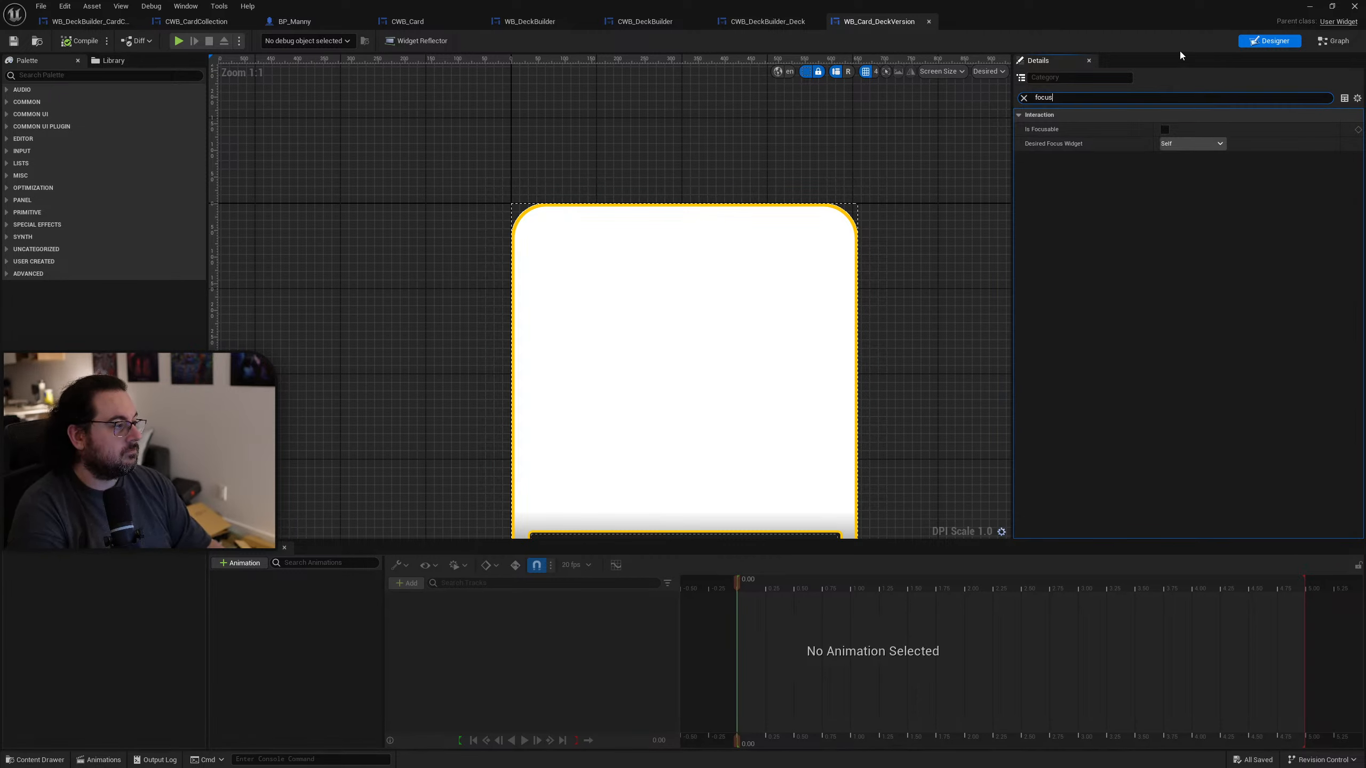
pyautogui.click(1164, 129)
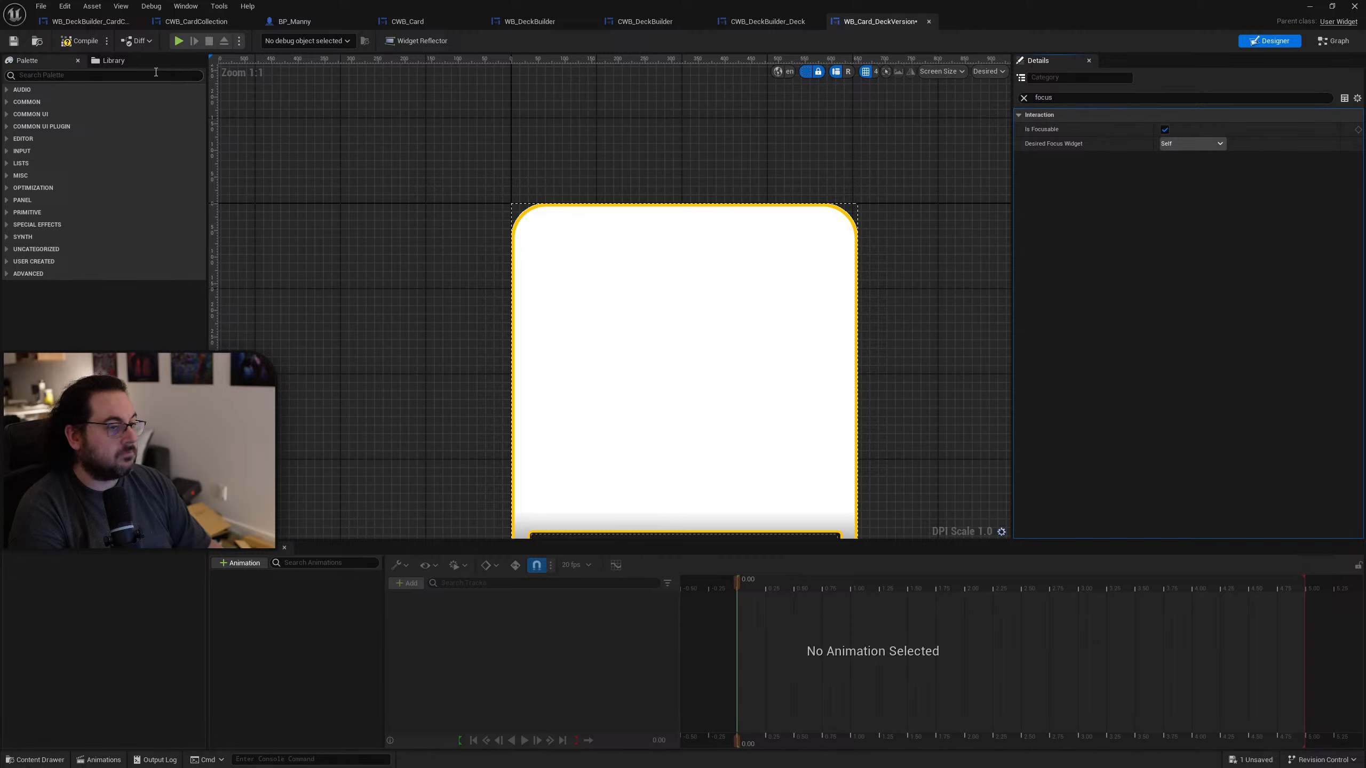
pyautogui.click(84, 42)
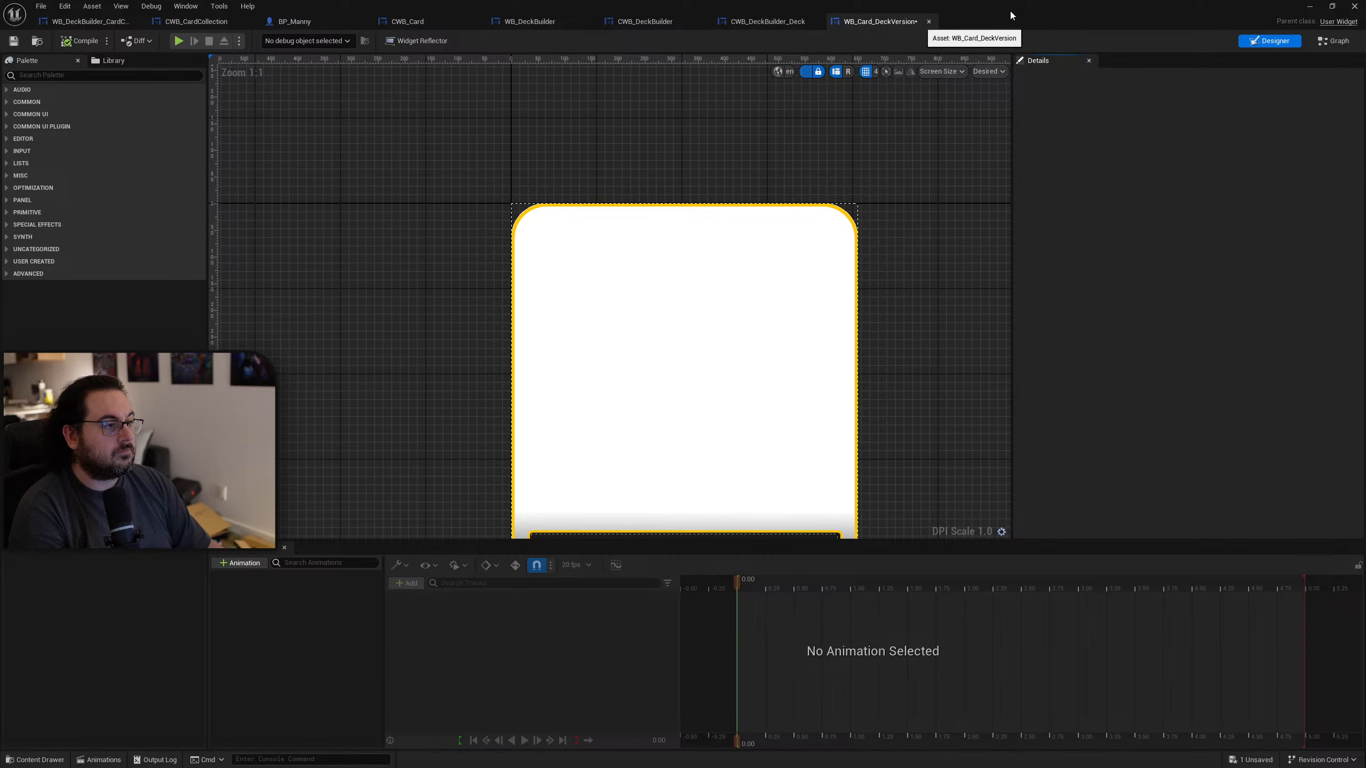
# Step: Return to the level, run the game full screen again and bring up the deck builder
pyautogui.moveTo(1010, 11); pyautogui.dragTo(1365, 230)
pyautogui.press('F11')
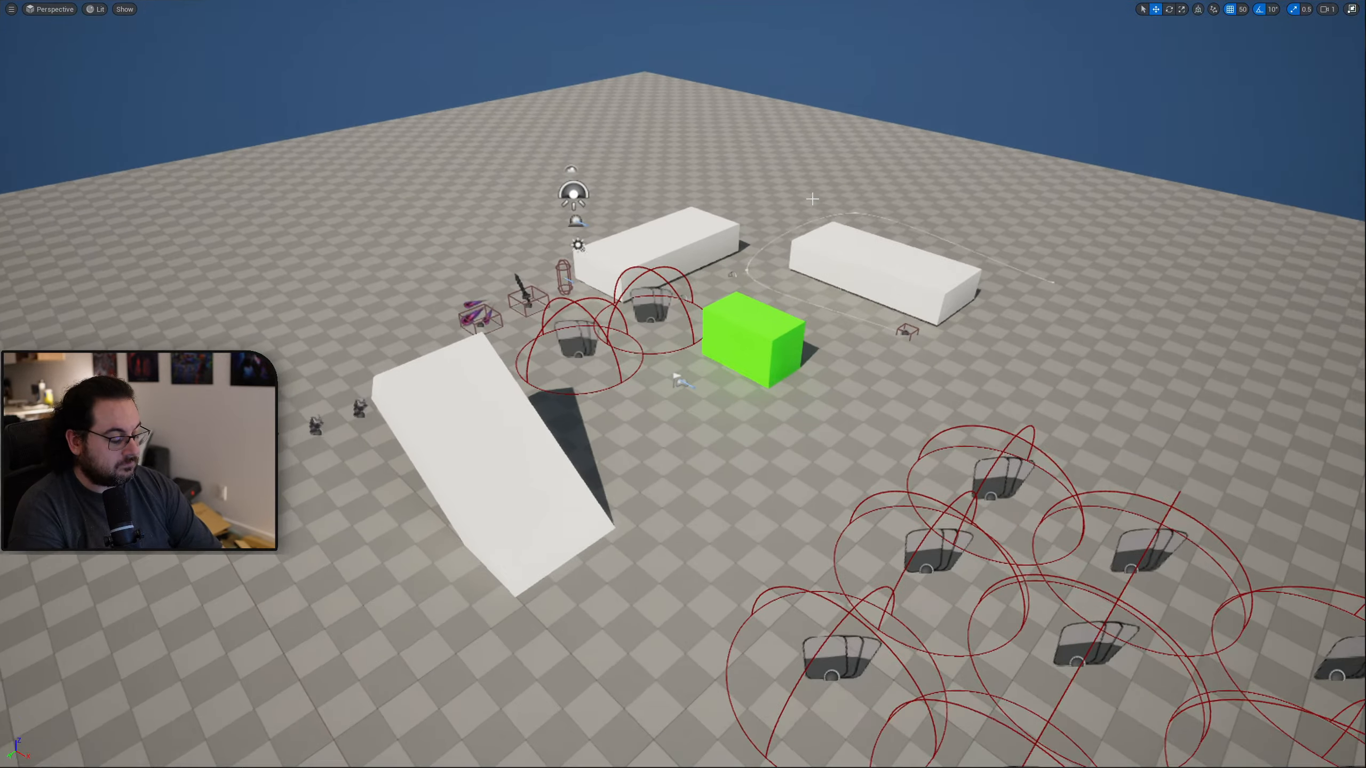
pyautogui.hotkey('alt', 'p')
pyautogui.press('Tab')
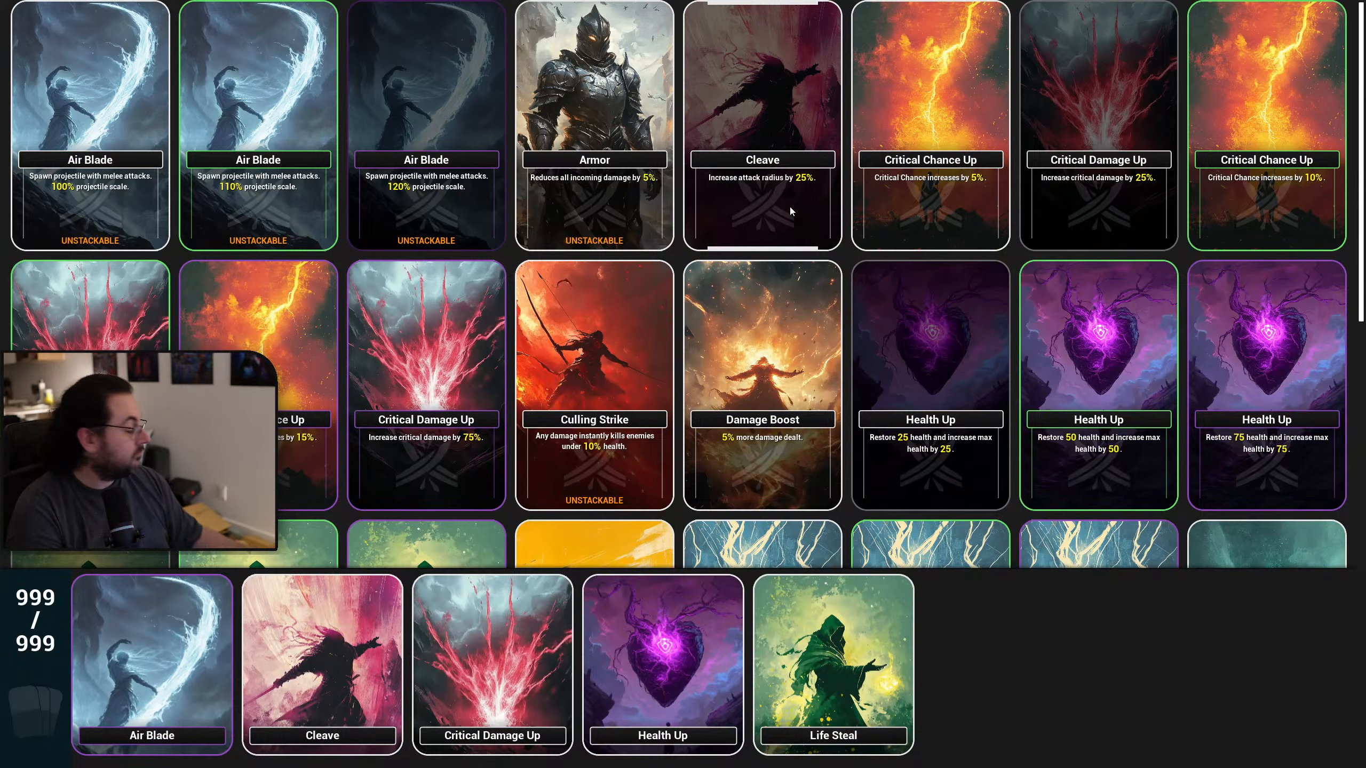
# Step: Move the focus through the collection cards to retest navigation with focusable deck cards, then stop the play session
pyautogui.press('Right')
pyautogui.press('Right')
pyautogui.press('Right')
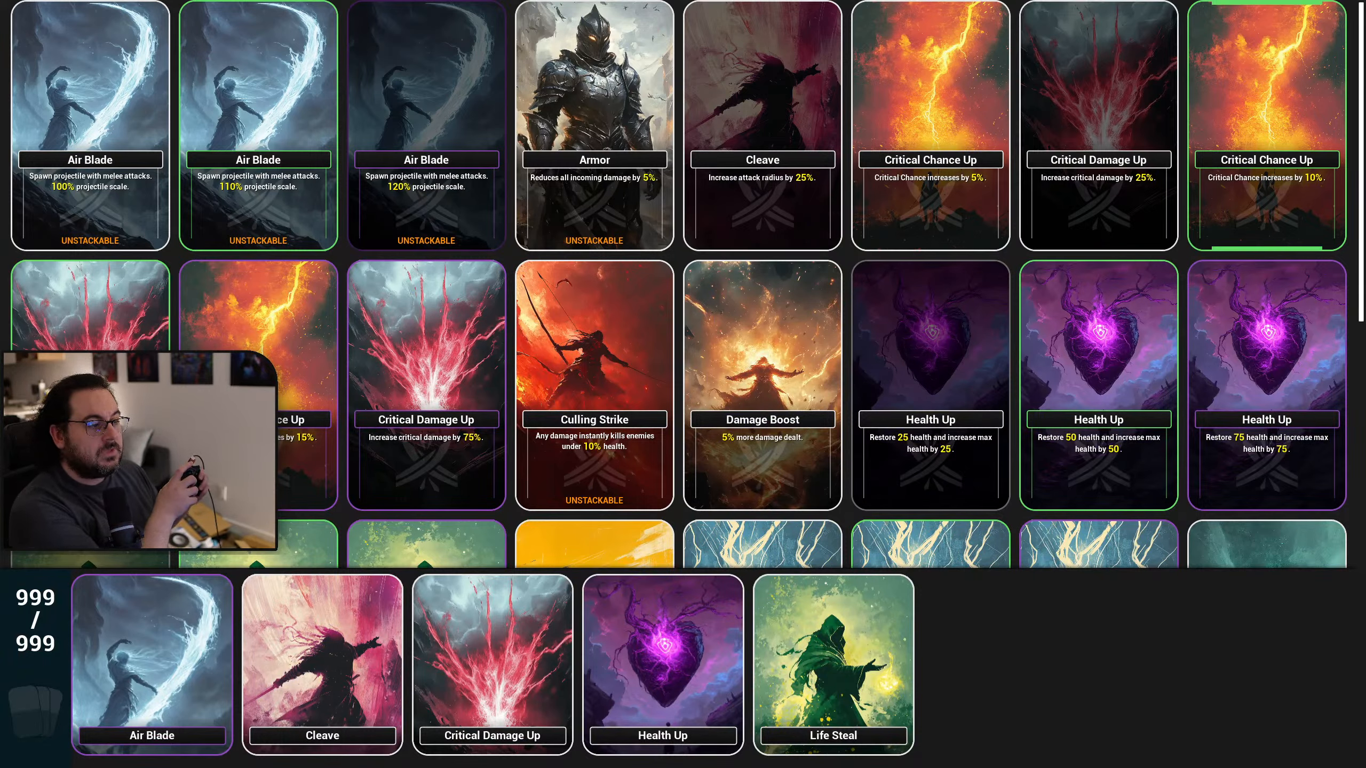
pyautogui.press('Right')
pyautogui.press('Right')
pyautogui.press('Right')
pyautogui.press('Right')
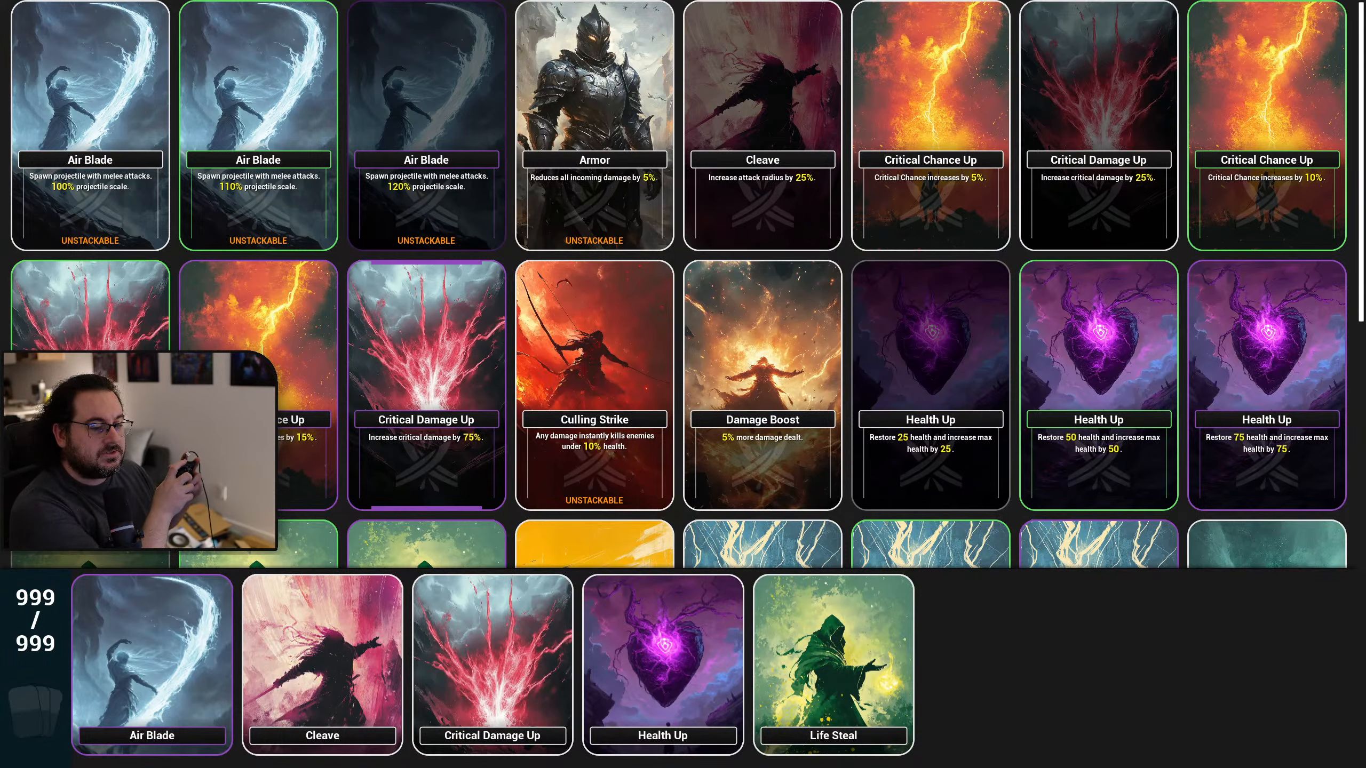
pyautogui.press('Right')
pyautogui.press('Right')
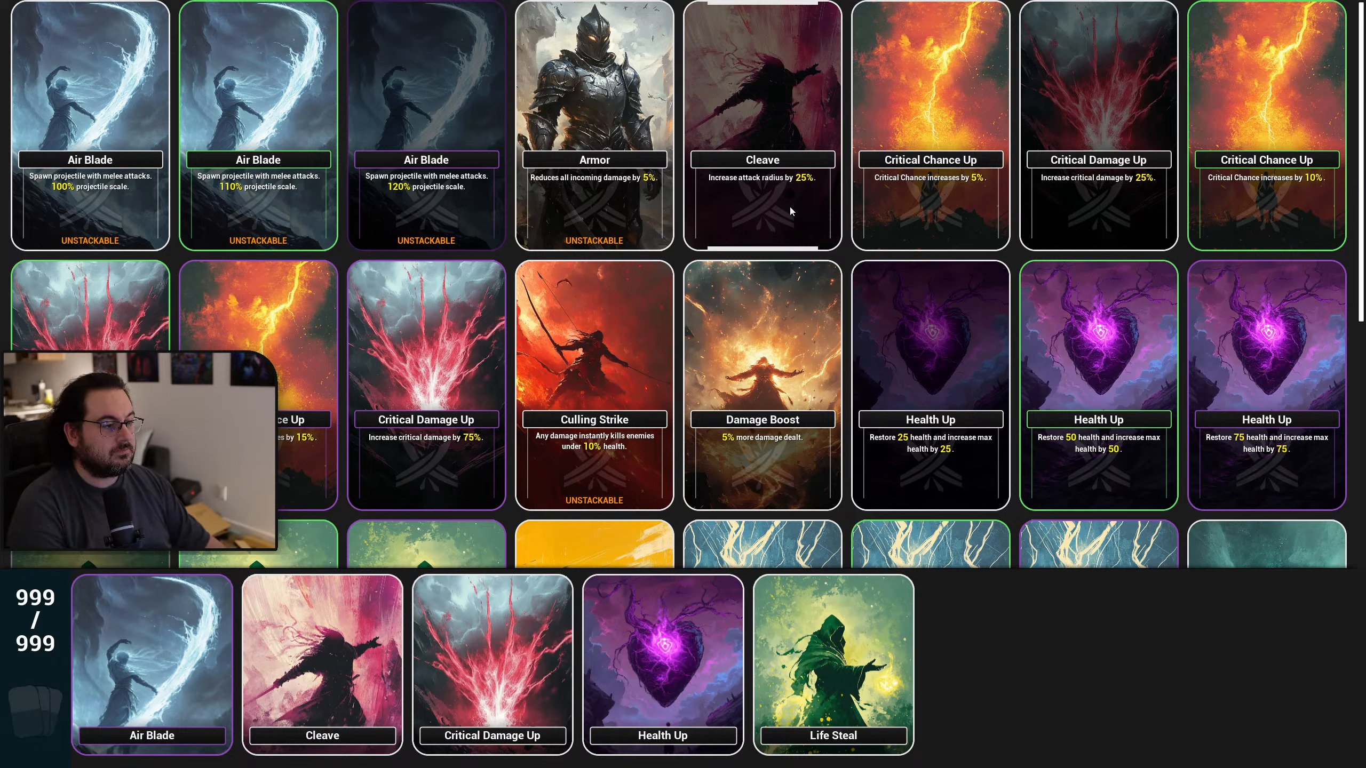
pyautogui.press('Escape')
pyautogui.press('Escape')
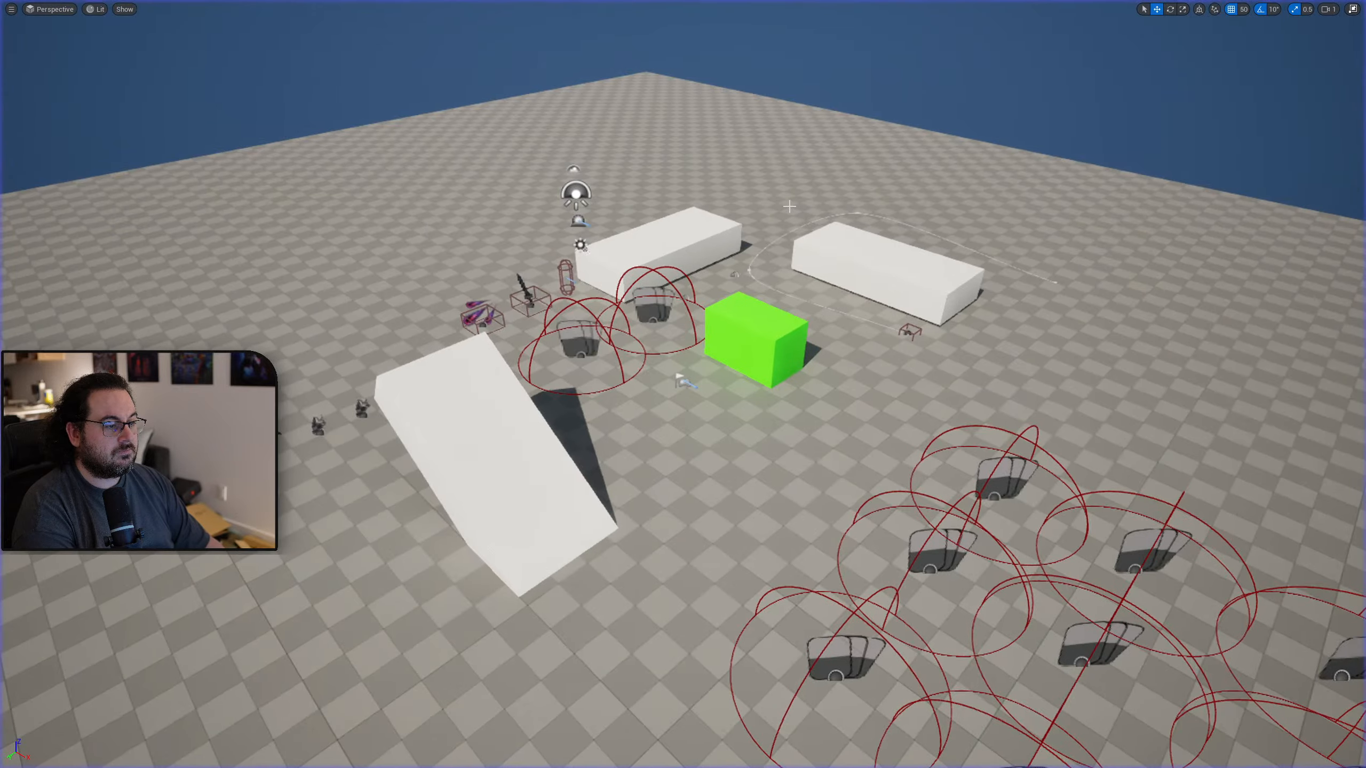
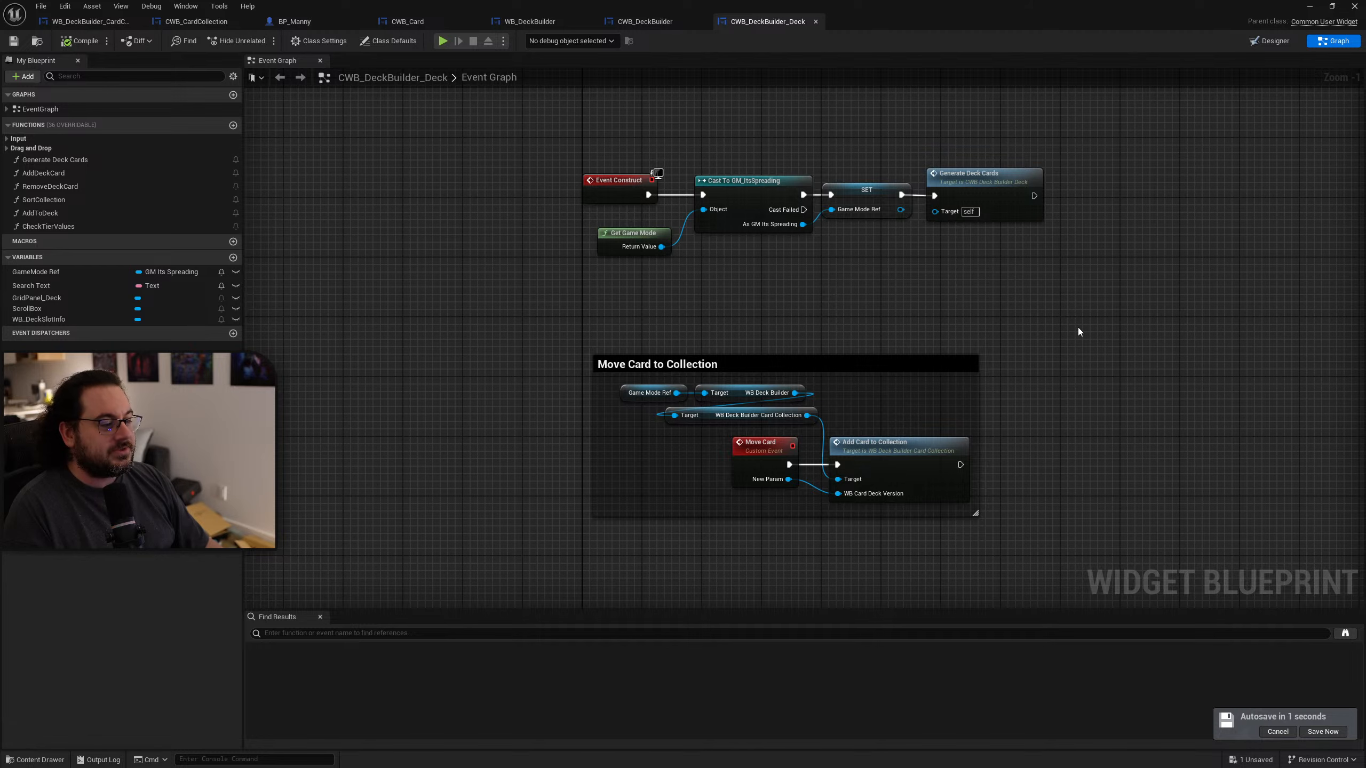
# Step: In CWB_DeckBuilder's On Key Down, add a Print String node after each of the Deck and Collection SelectedArea setters
pyautogui.click(655, 28)
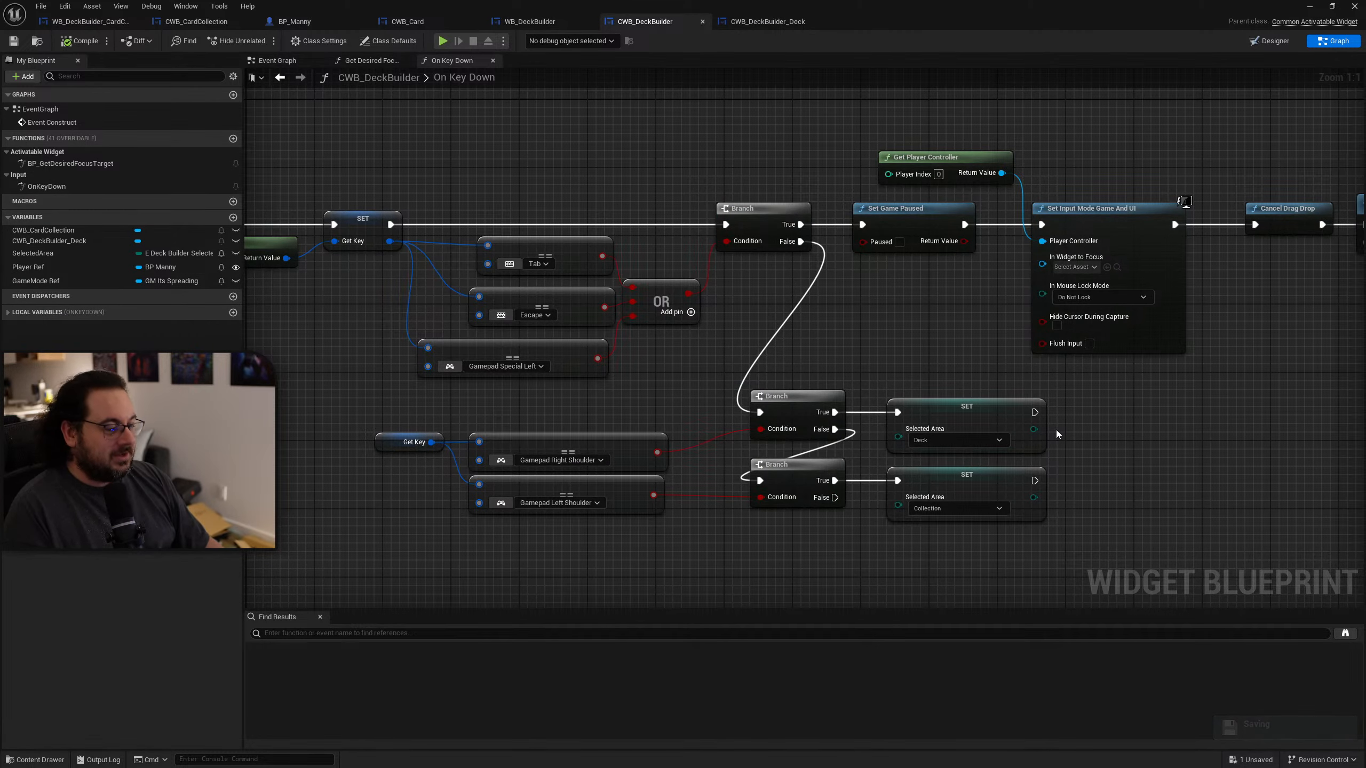
pyautogui.moveTo(680, 391); pyautogui.dragTo(599, 315, button='right')
pyautogui.moveTo(955, 335); pyautogui.dragTo(1004, 333)
pyautogui.write('print')
pyautogui.press('Return')
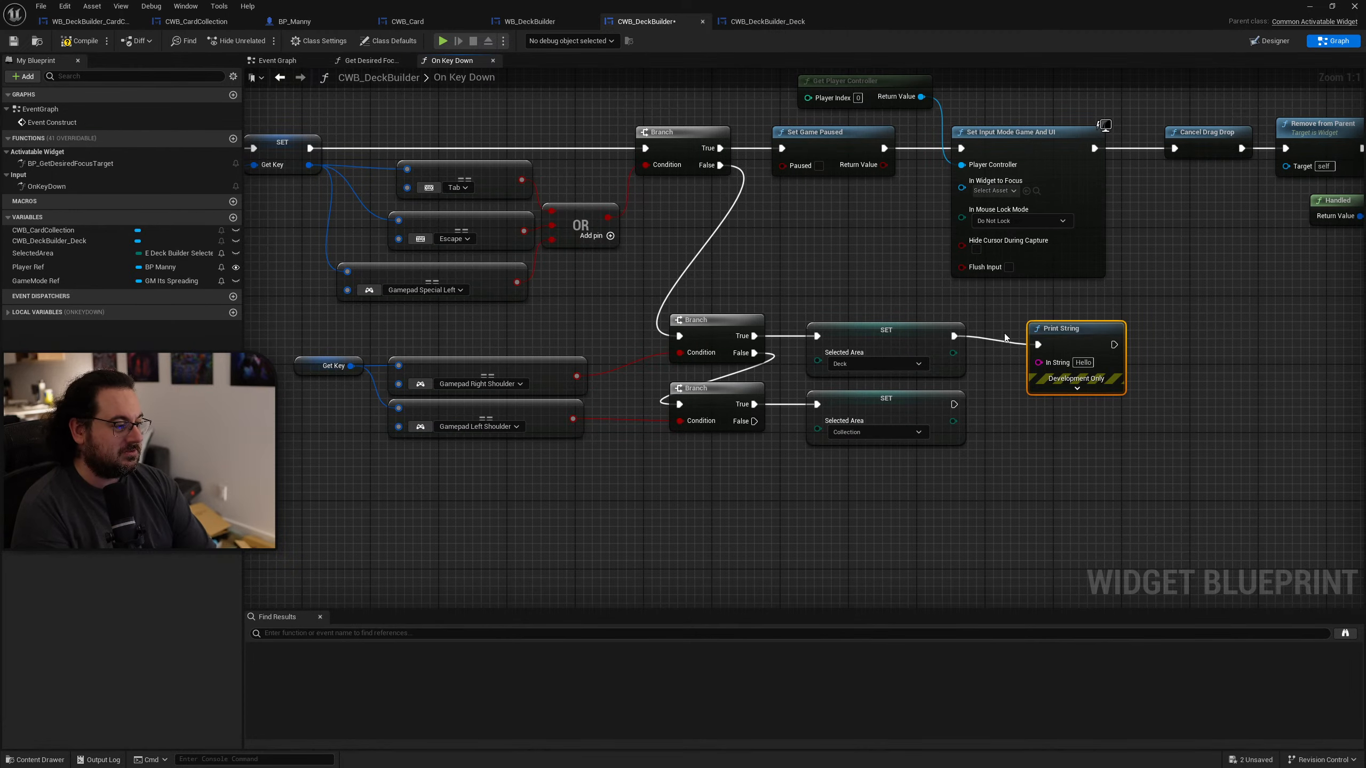
pyautogui.hotkey('ctrl', 'd')
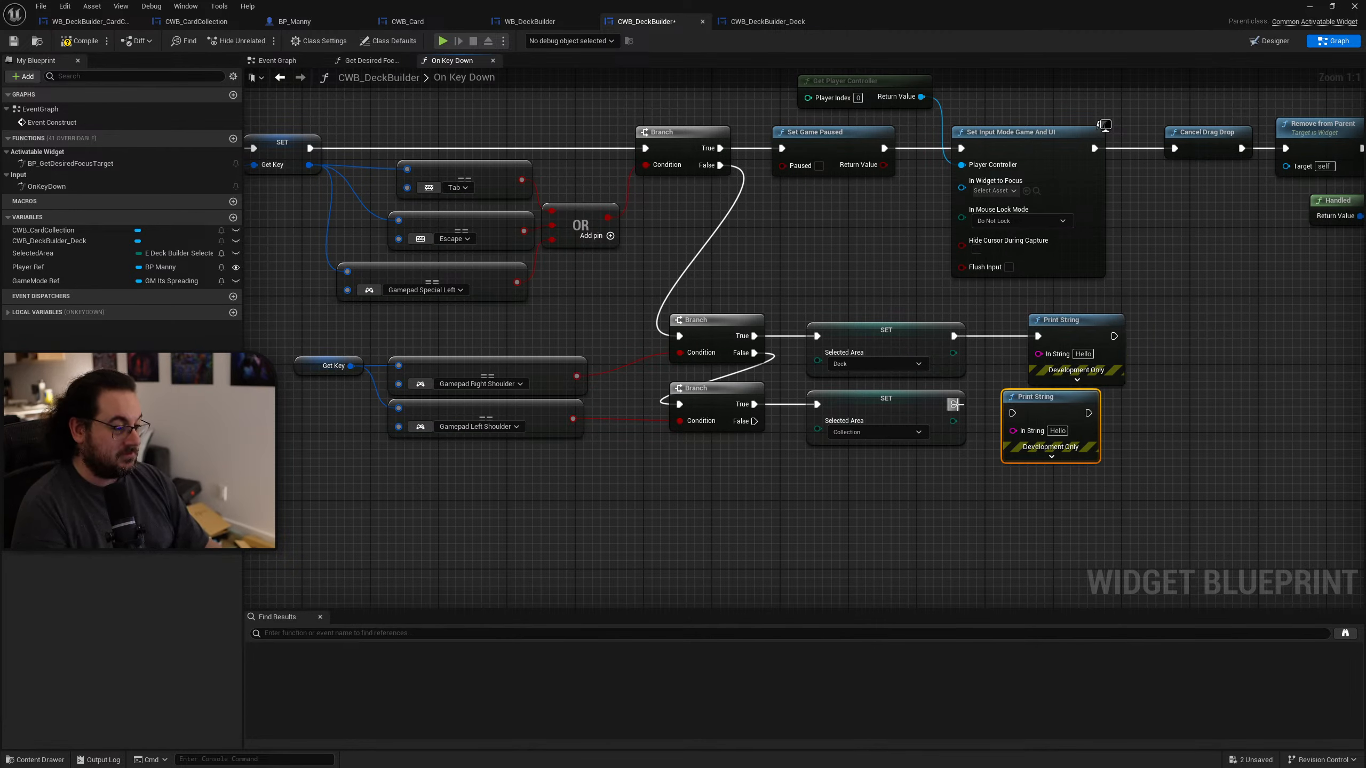
pyautogui.moveTo(954, 404); pyautogui.dragTo(1075, 412)
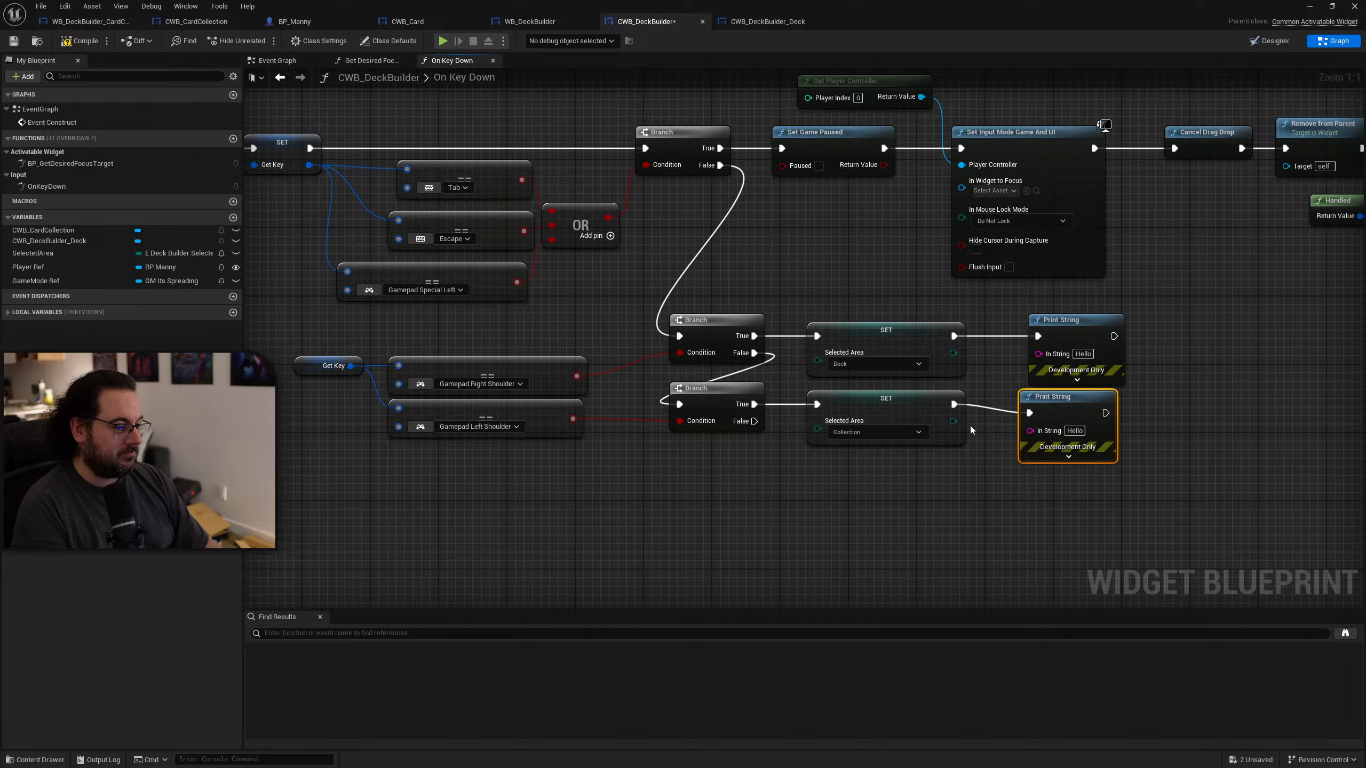
# Step: Set the Print String after the Collection setter to Col and the one after the Deck setter to Deck, and compile
pyautogui.click(1075, 431)
pyautogui.write('Col')
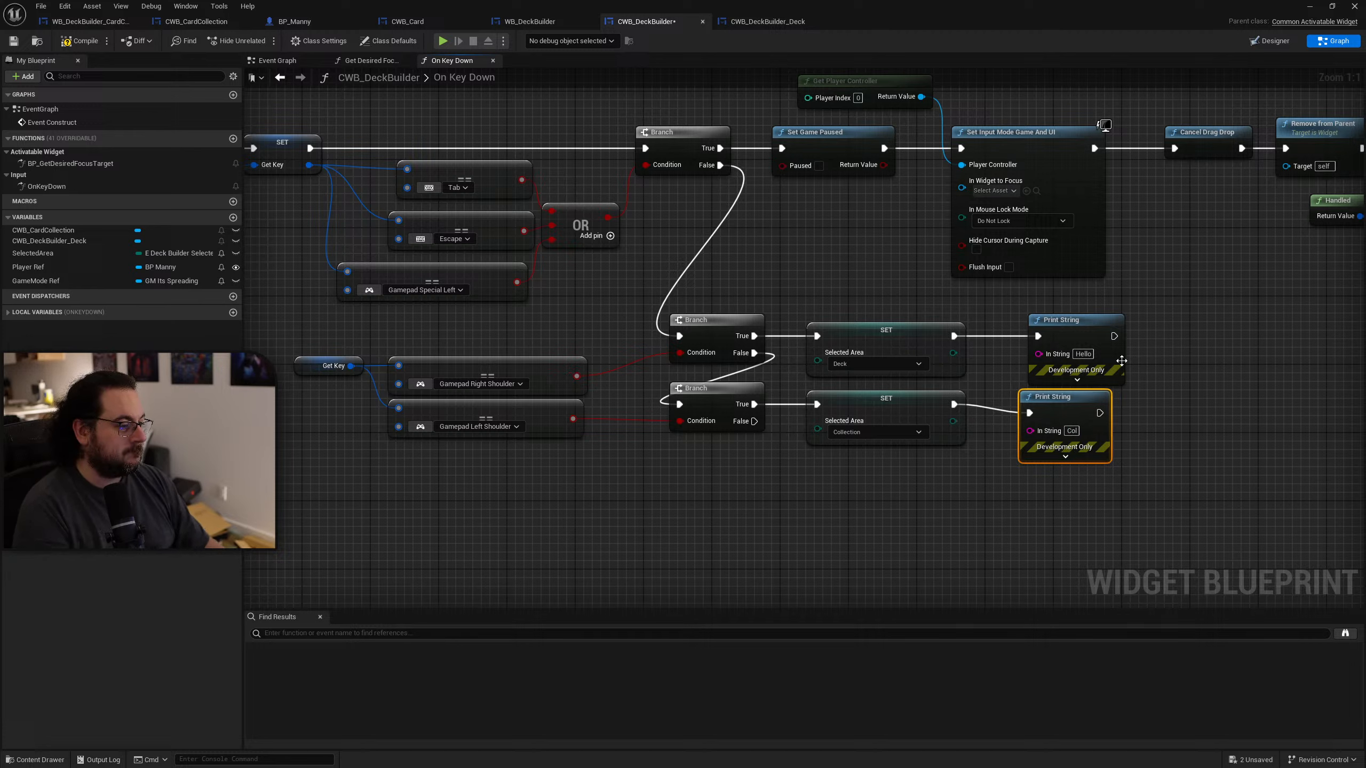
pyautogui.click(1082, 354)
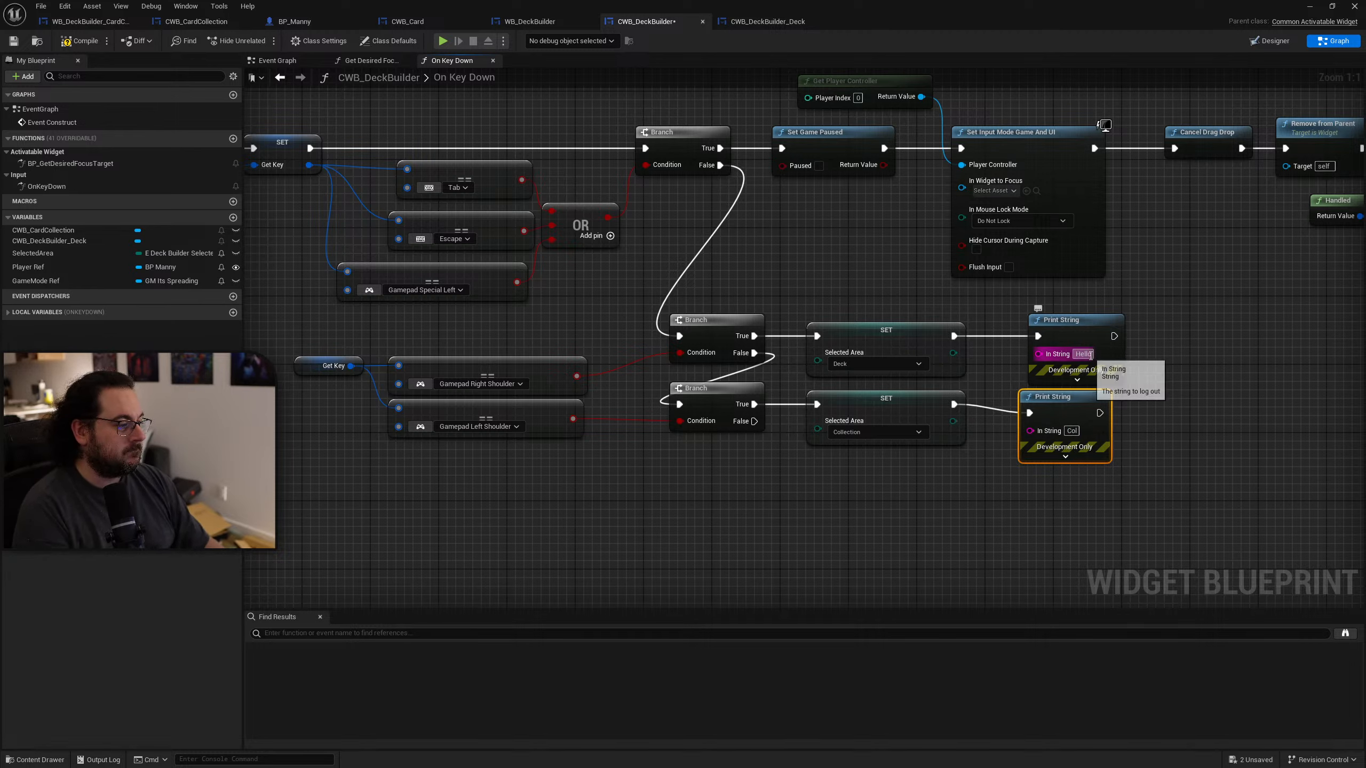
pyautogui.write('Deck')
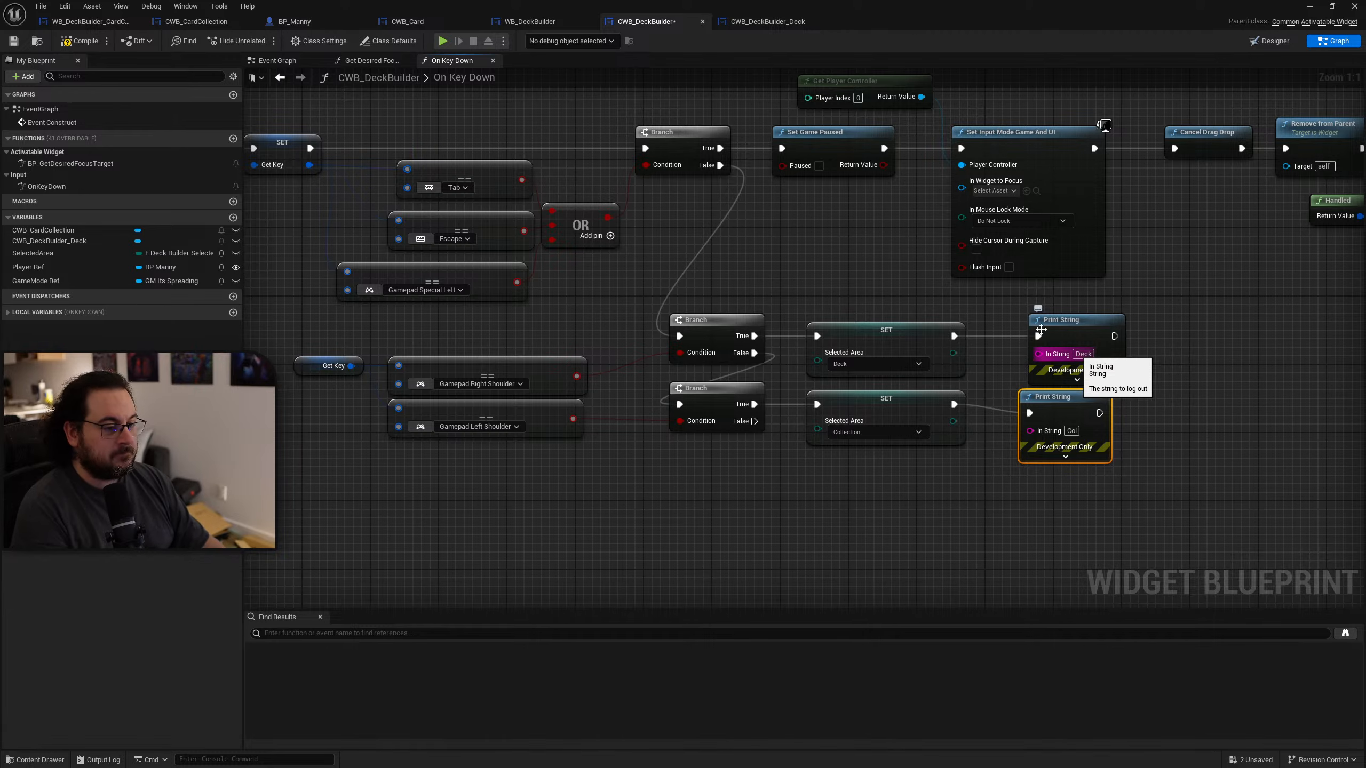
pyautogui.click(81, 41)
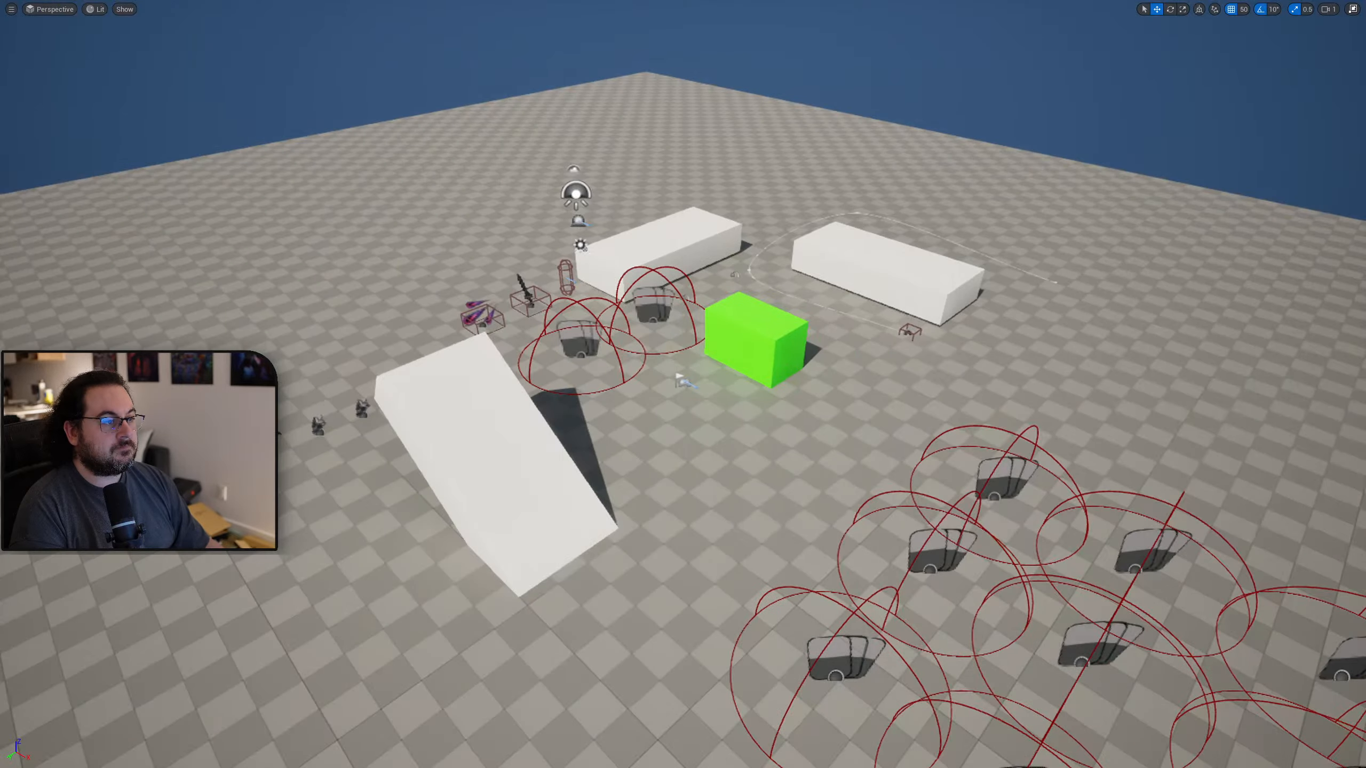
# Step: Play the level, bring up the deck builder to check the shoulder-button print messages, and stop the session
pyautogui.hotkey('alt', 'p')
pyautogui.press('Tab')
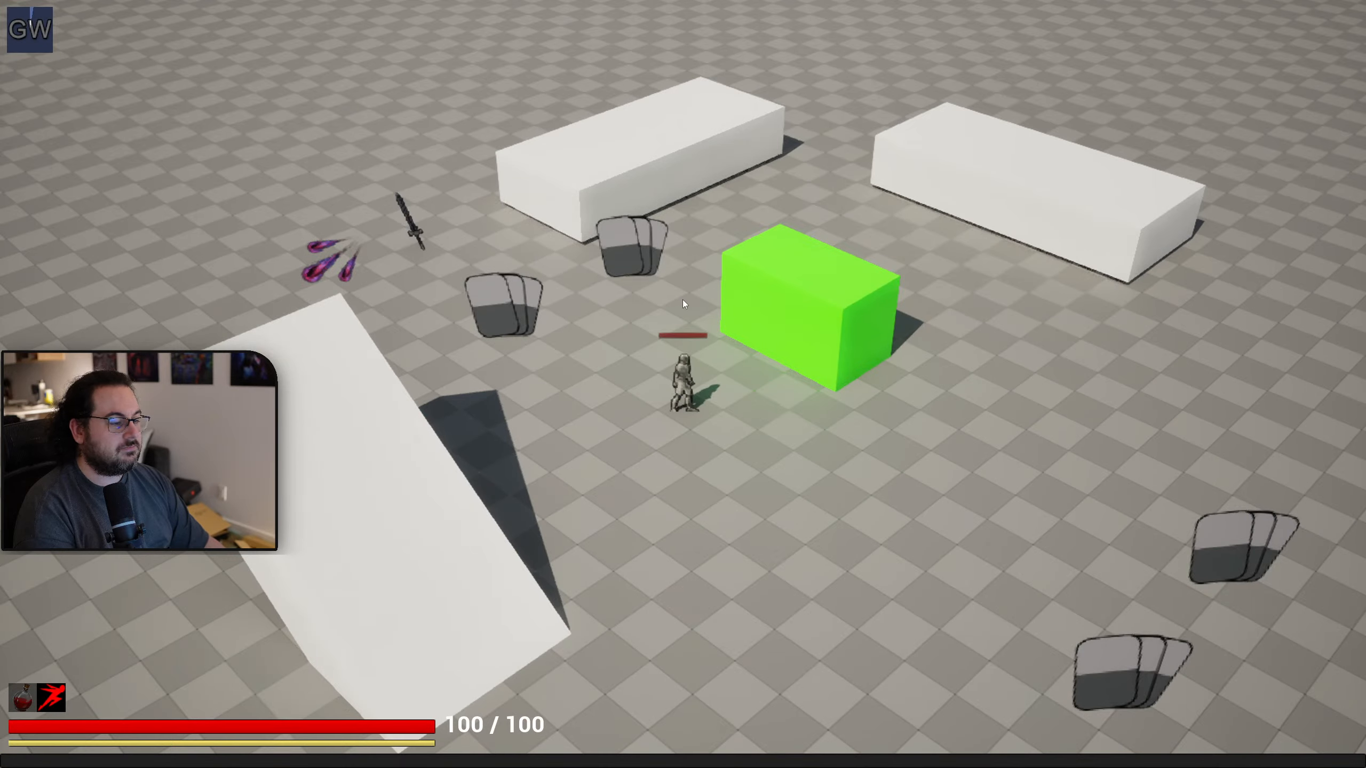
pyautogui.press('Escape')
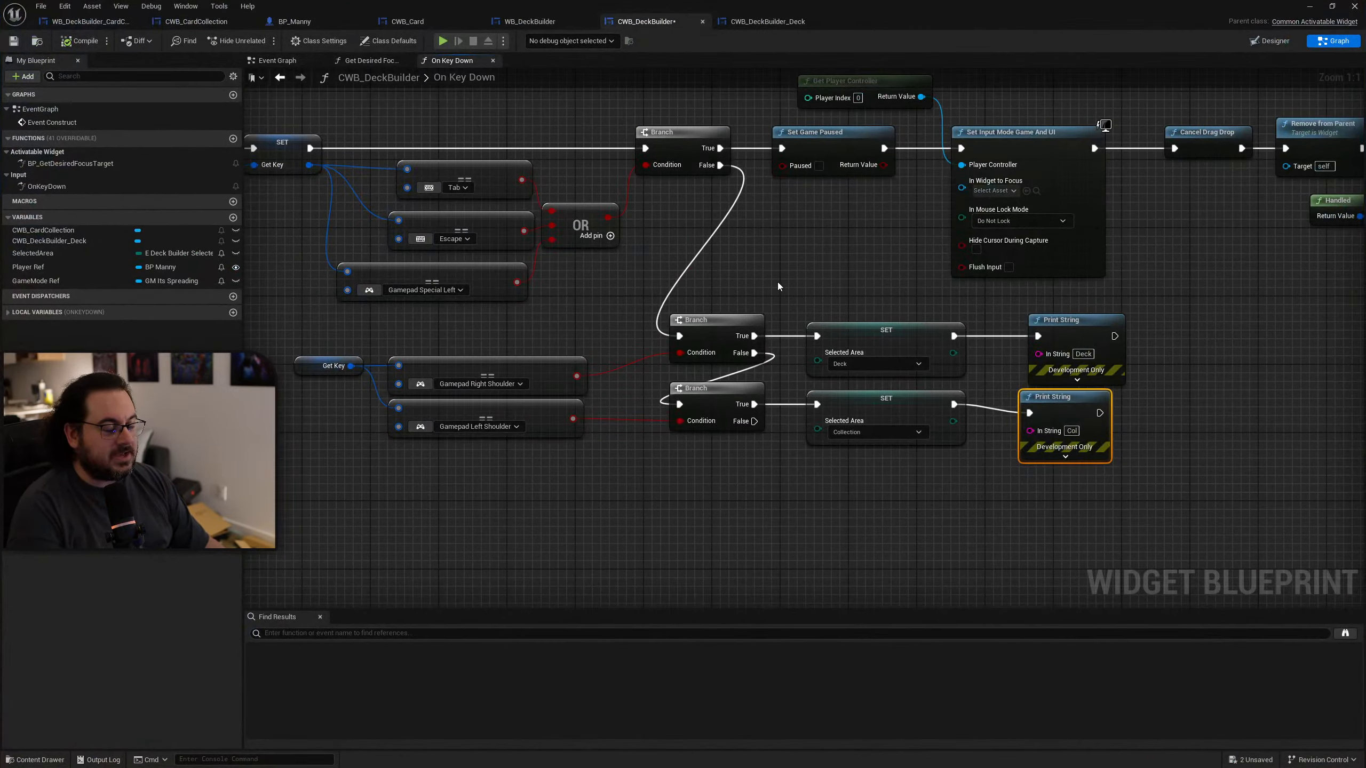
# Step: Insert a Print String between the first Branch's True output and Set Game Paused in On Key Down, and compile
pyautogui.moveTo(783, 283); pyautogui.dragTo(888, 427, button='right')
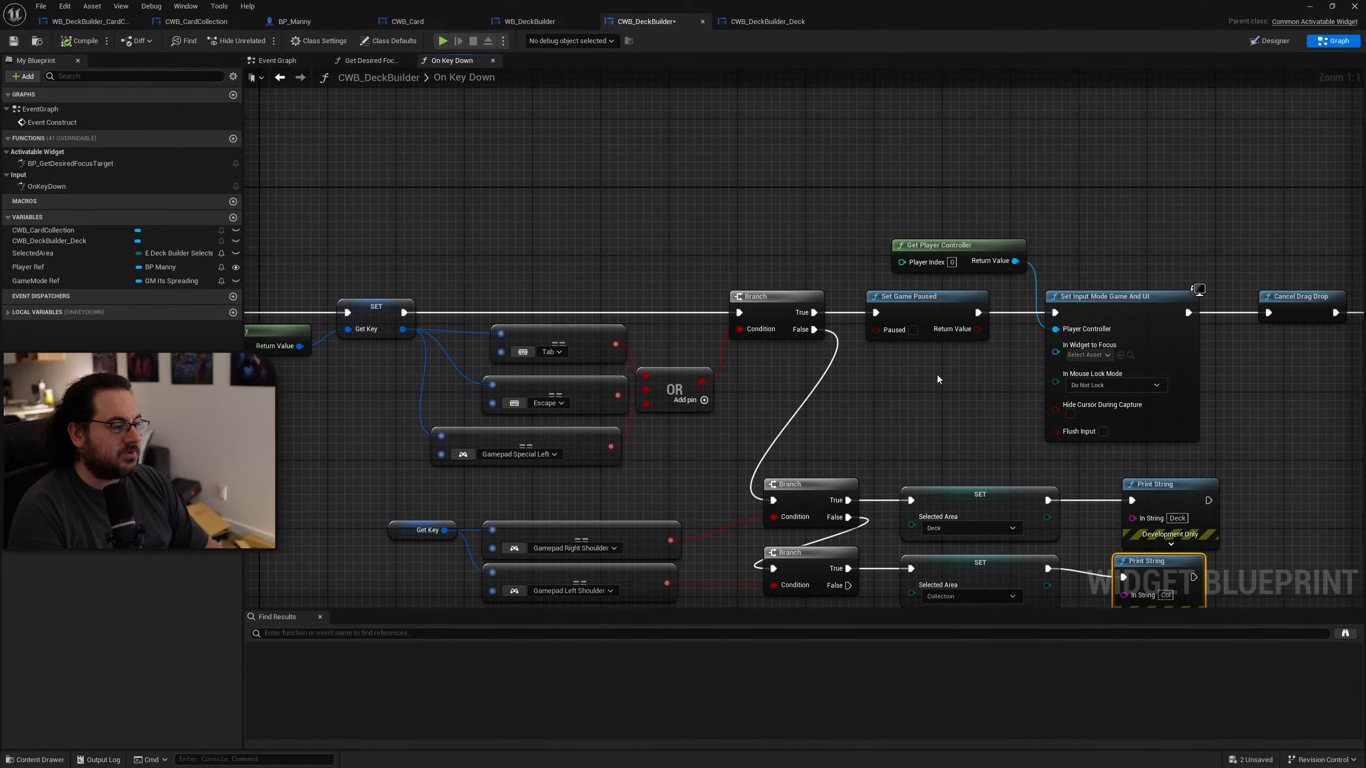
pyautogui.moveTo(794, 312); pyautogui.dragTo(774, 155)
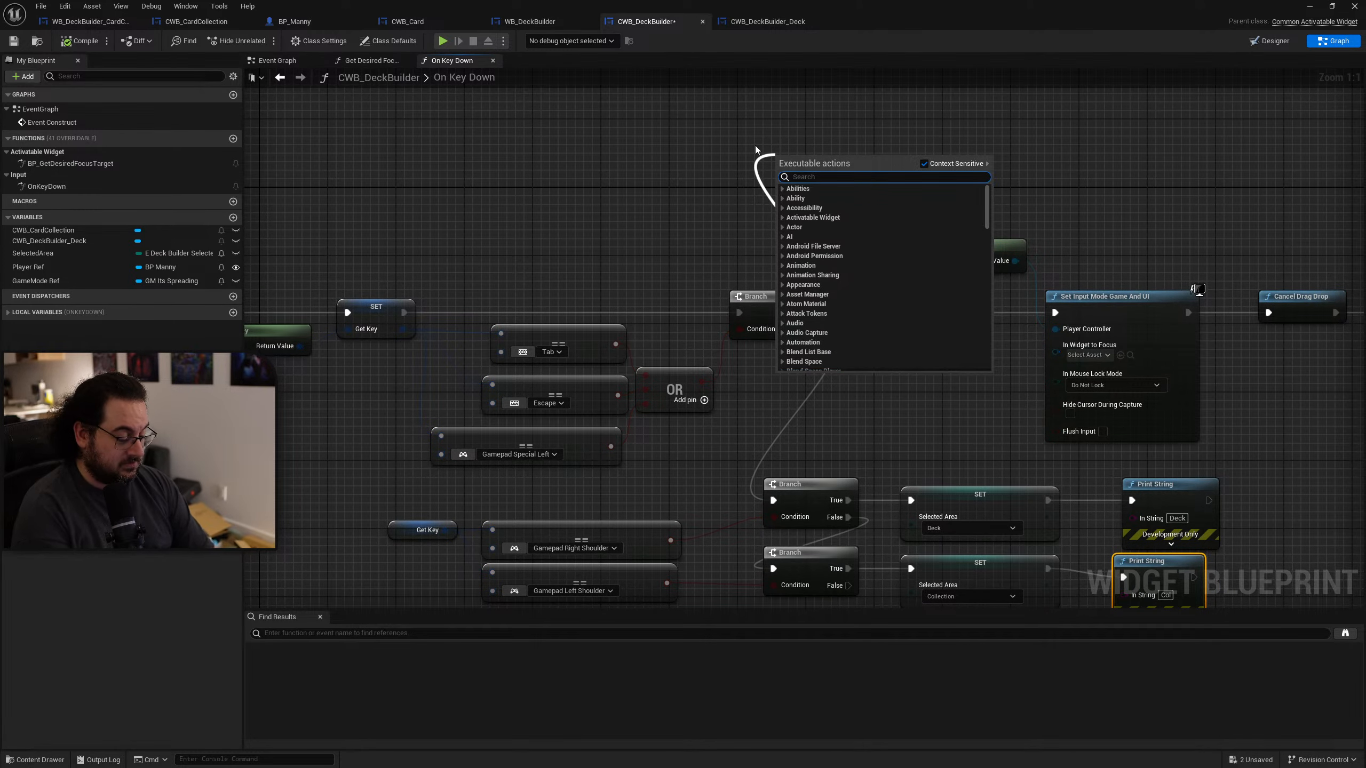
pyautogui.write('print')
pyautogui.press('Return')
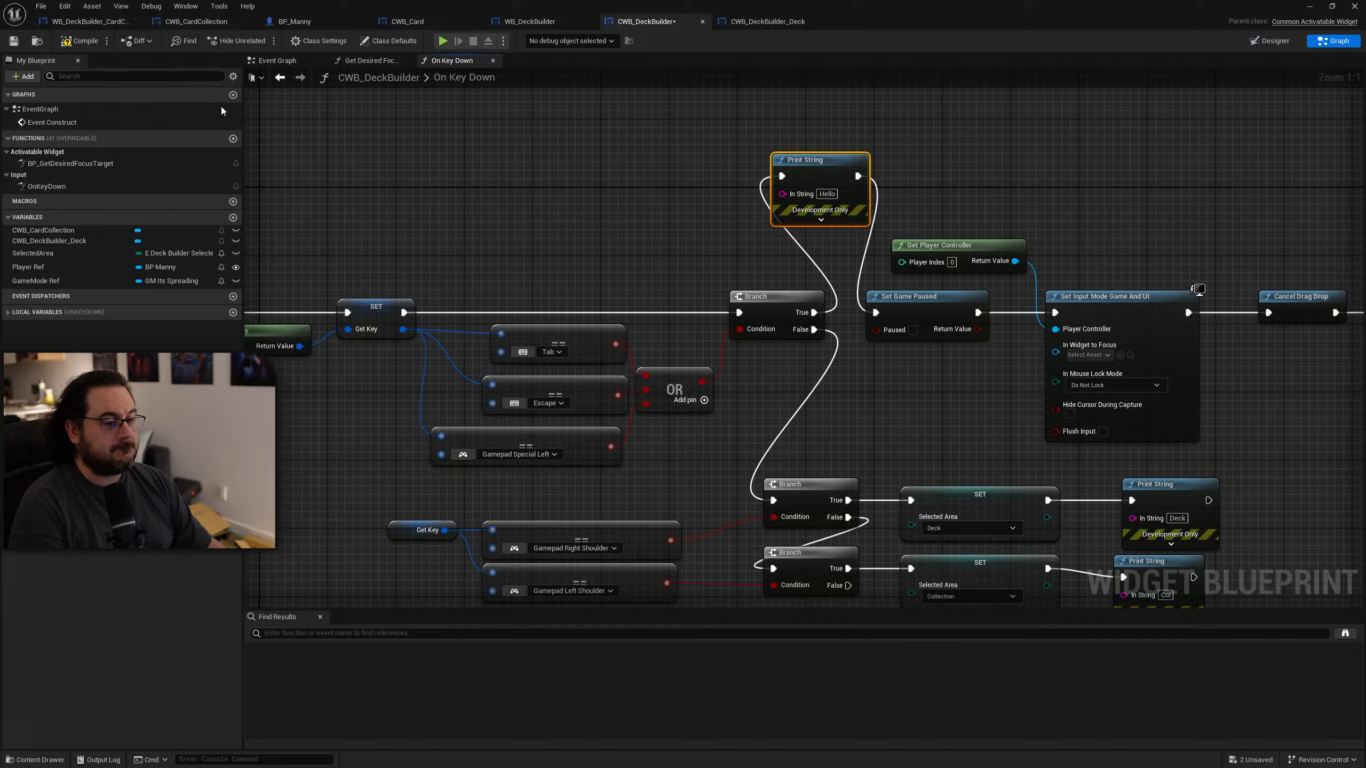
pyautogui.click(85, 41)
# Step: Delete the two Print String nodes that follow the Deck and Collection SelectedArea setters
pyautogui.moveTo(695, 373); pyautogui.dragTo(553, 207, button='right')
pyautogui.moveTo(1097, 307); pyautogui.dragTo(972, 467)
pyautogui.press('Delete')
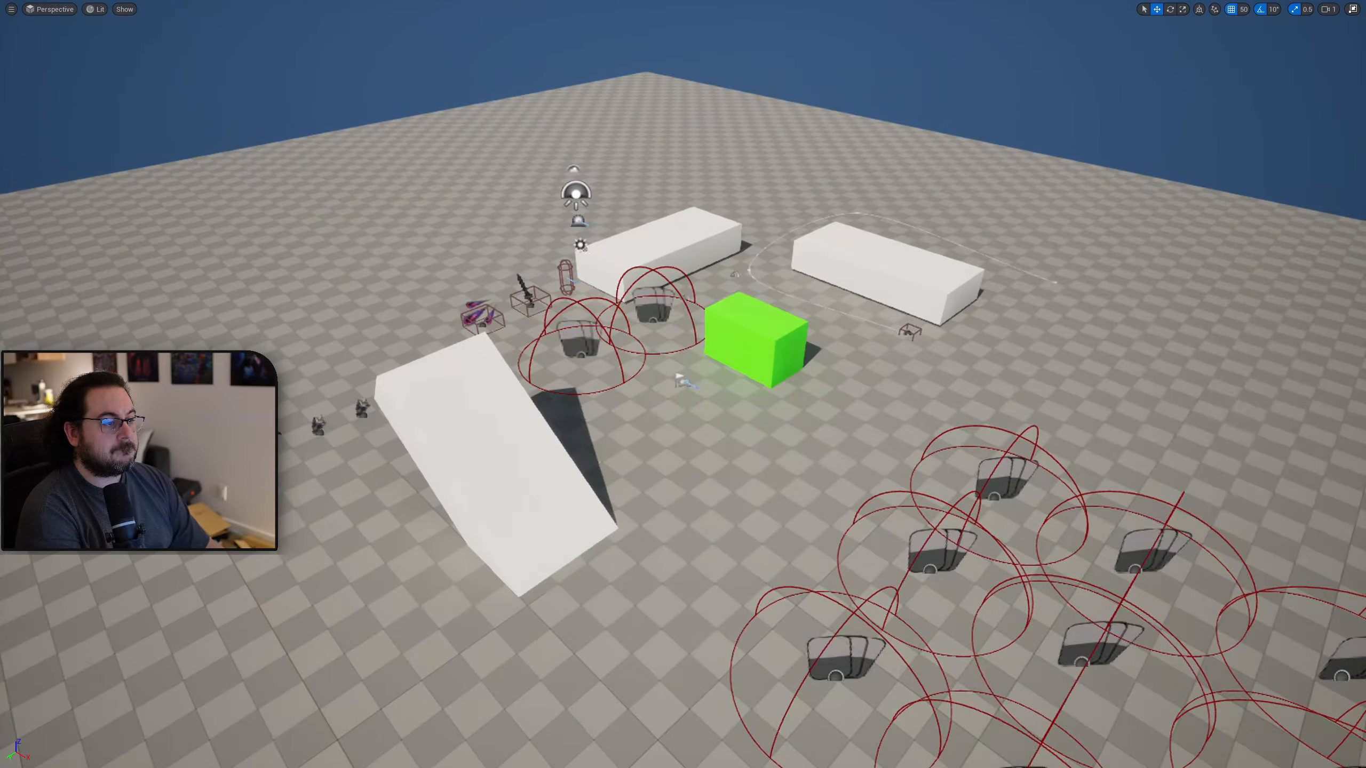
# Step: Run the game, toggle the deck builder open, closed and open again, and test moving the focus sideways across the collection cards
pyautogui.hotkey('alt', 'p')
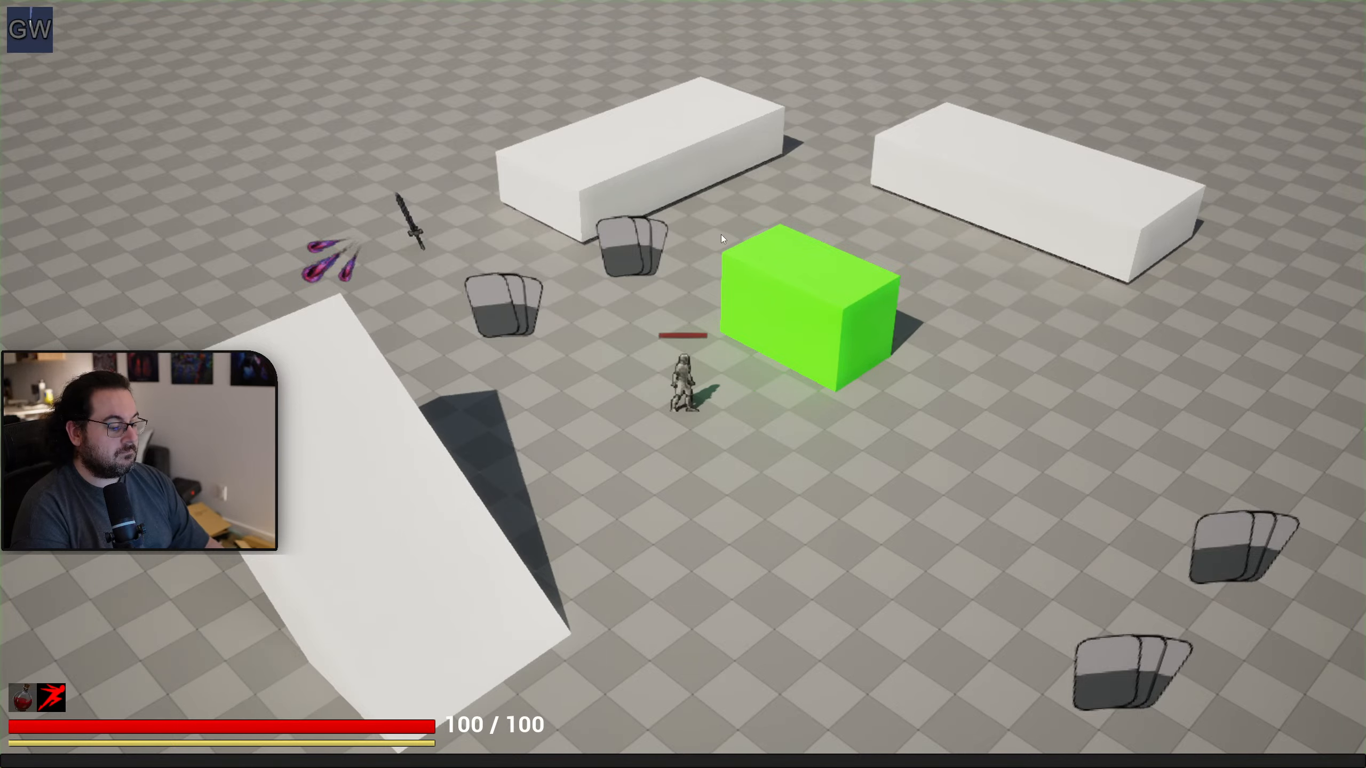
pyautogui.press('Tab')
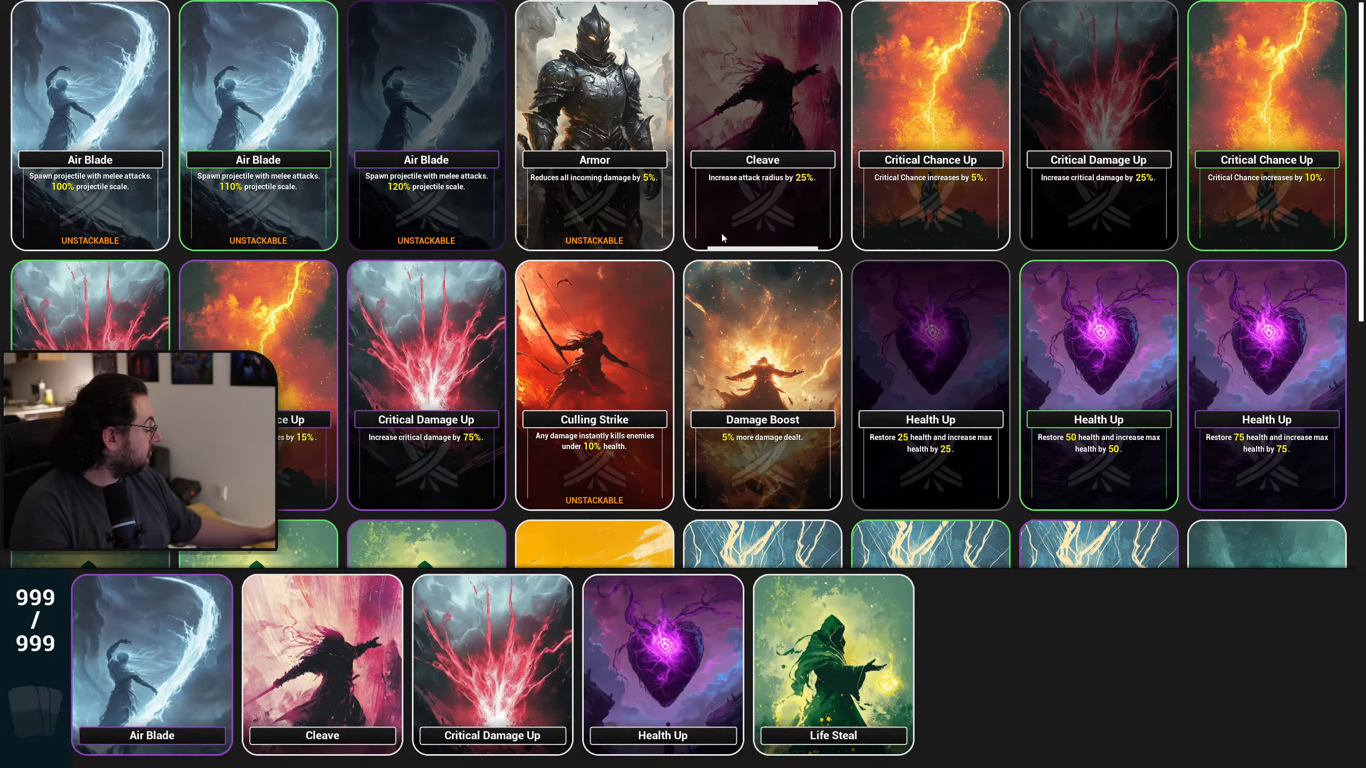
pyautogui.press('Tab')
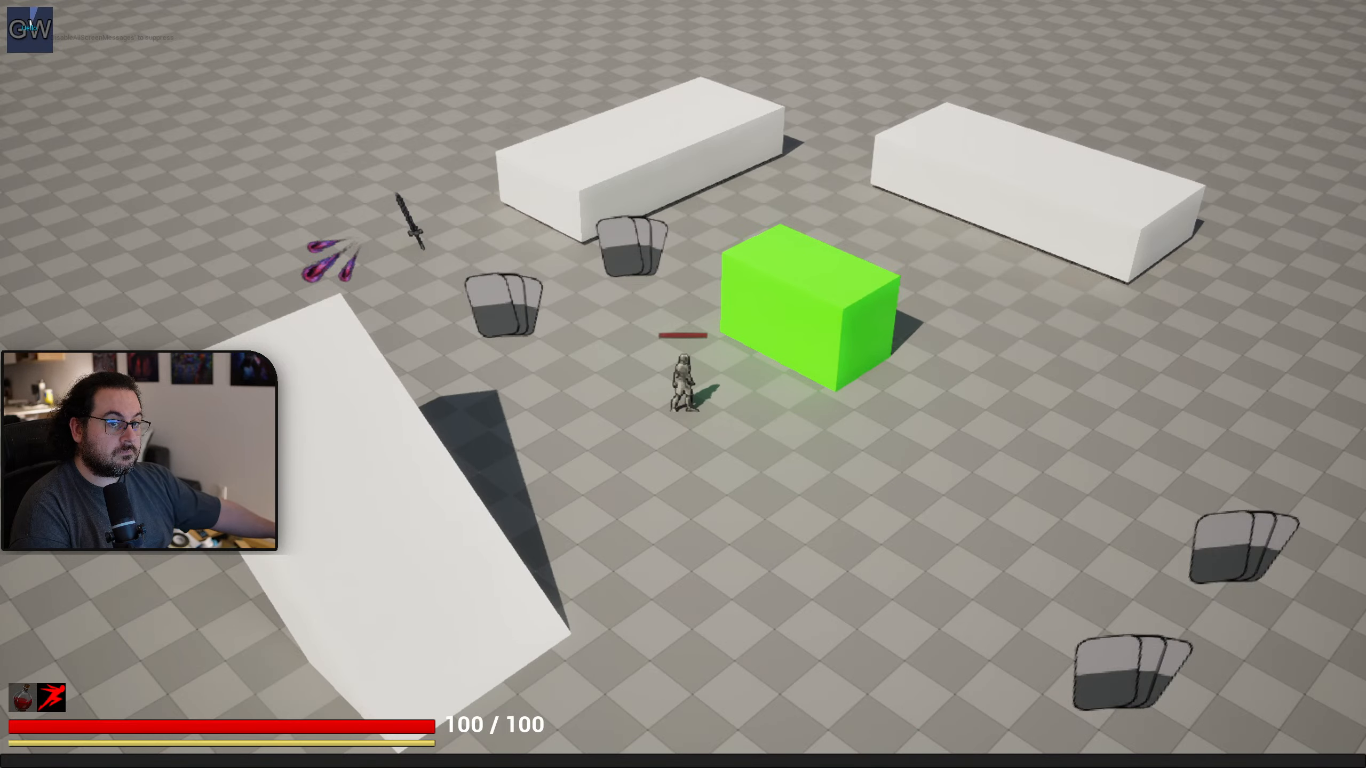
pyautogui.press('Tab')
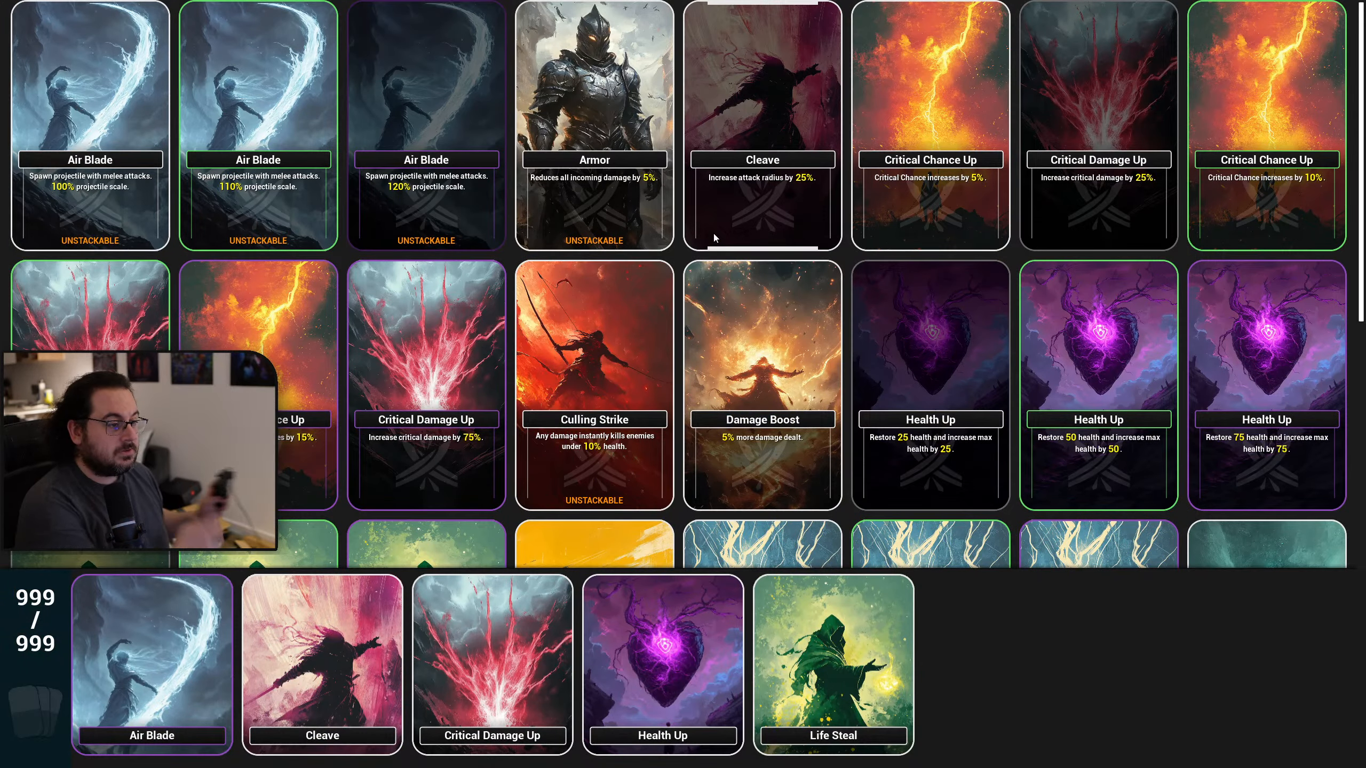
pyautogui.press('Right')
pyautogui.press('Right')
pyautogui.press('Right')
pyautogui.press('Left')
pyautogui.press('Left')
pyautogui.press('Left')
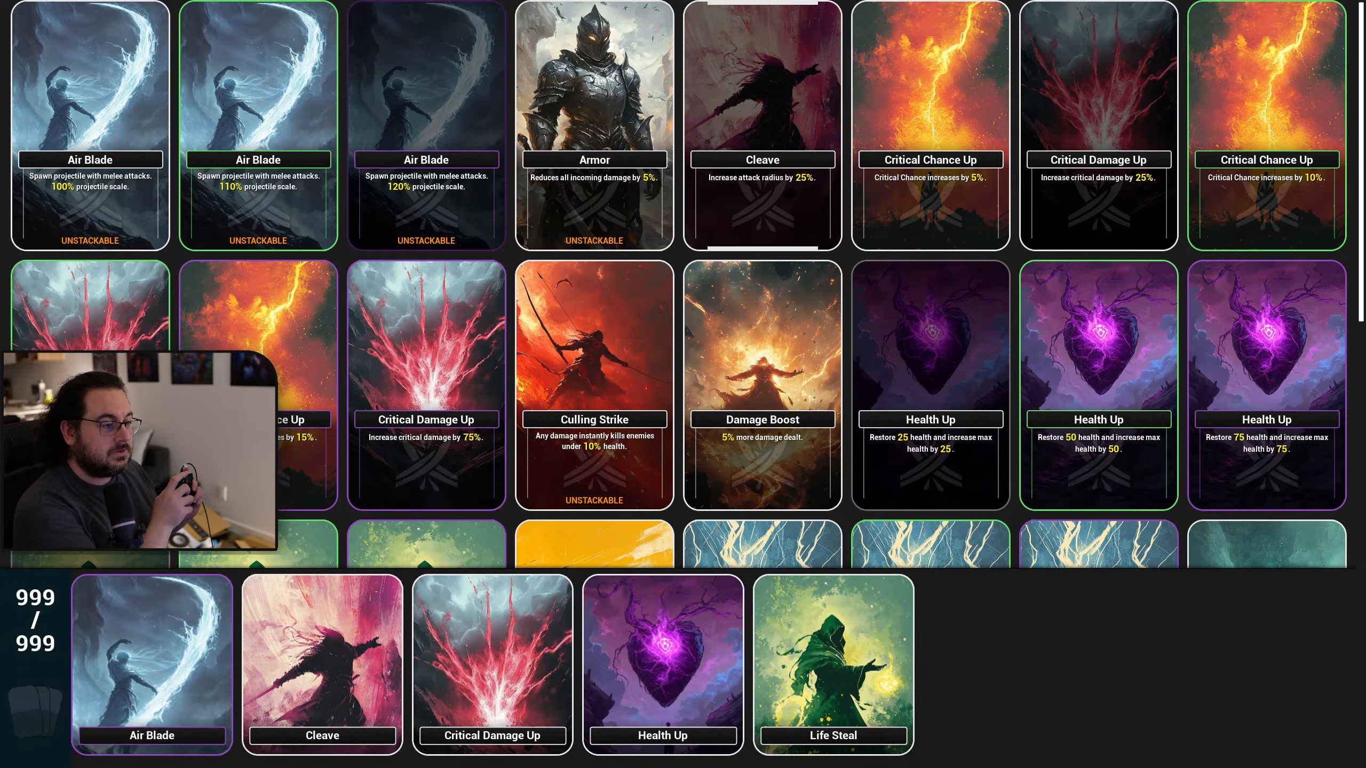
# Step: Close and reopen the deck builder to retry the focus movement, close it, and stop the play session
pyautogui.press('Tab')
pyautogui.press('Tab')
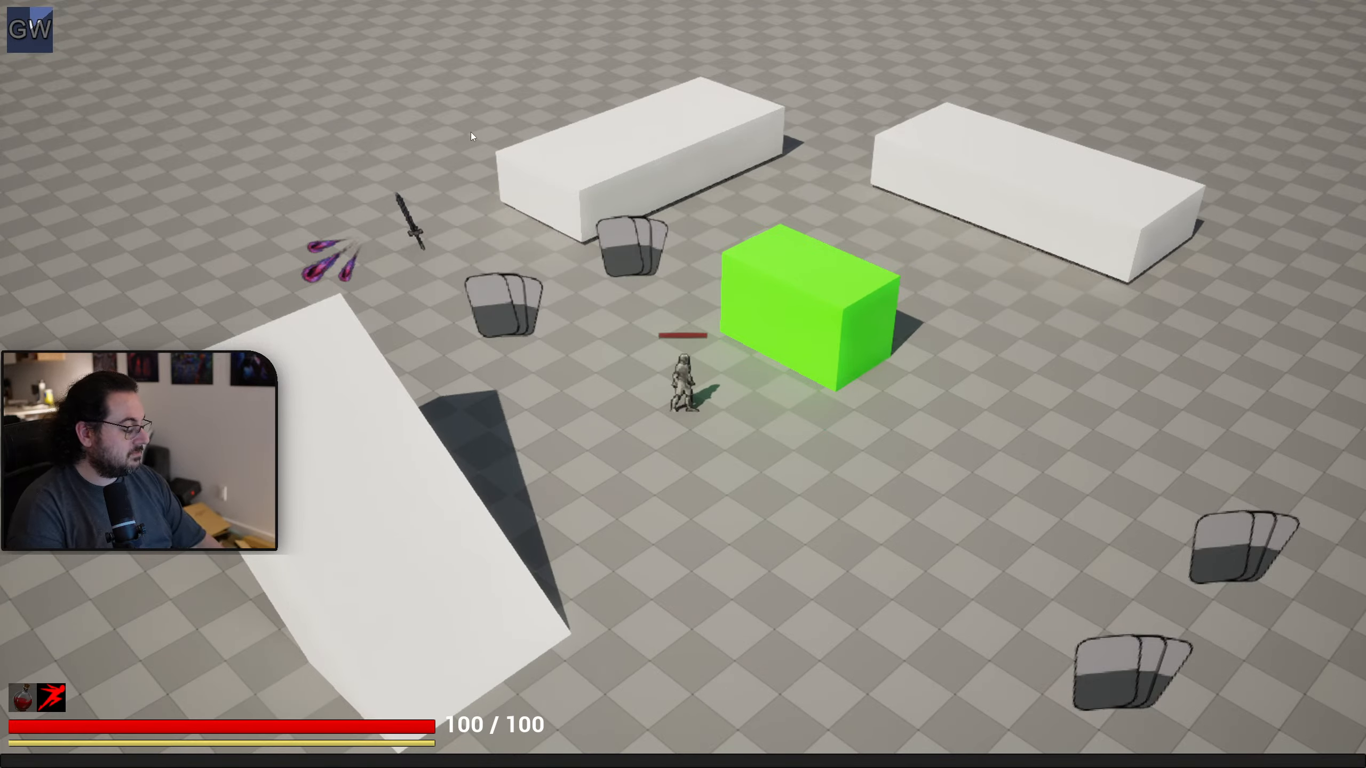
pyautogui.press('Tab')
pyautogui.press('Right')
pyautogui.press('Right')
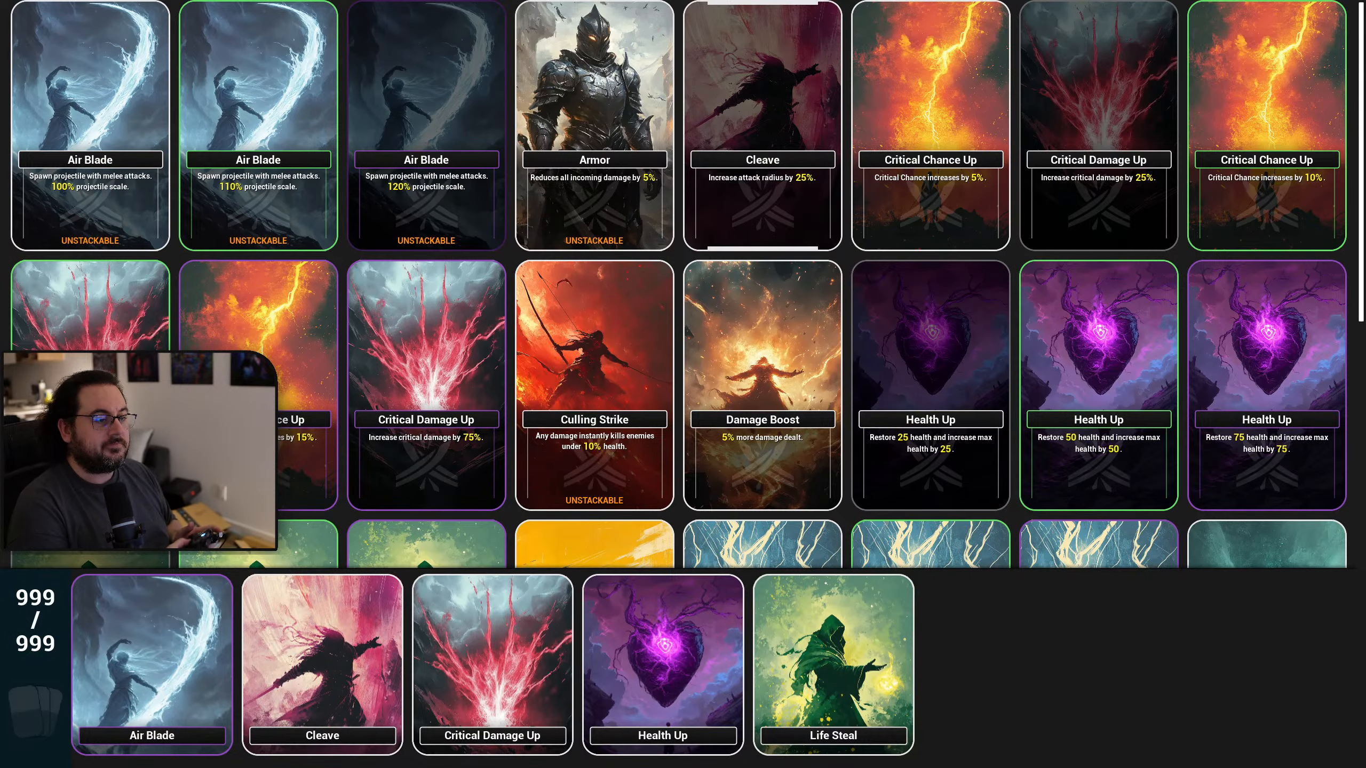
pyautogui.press('Tab')
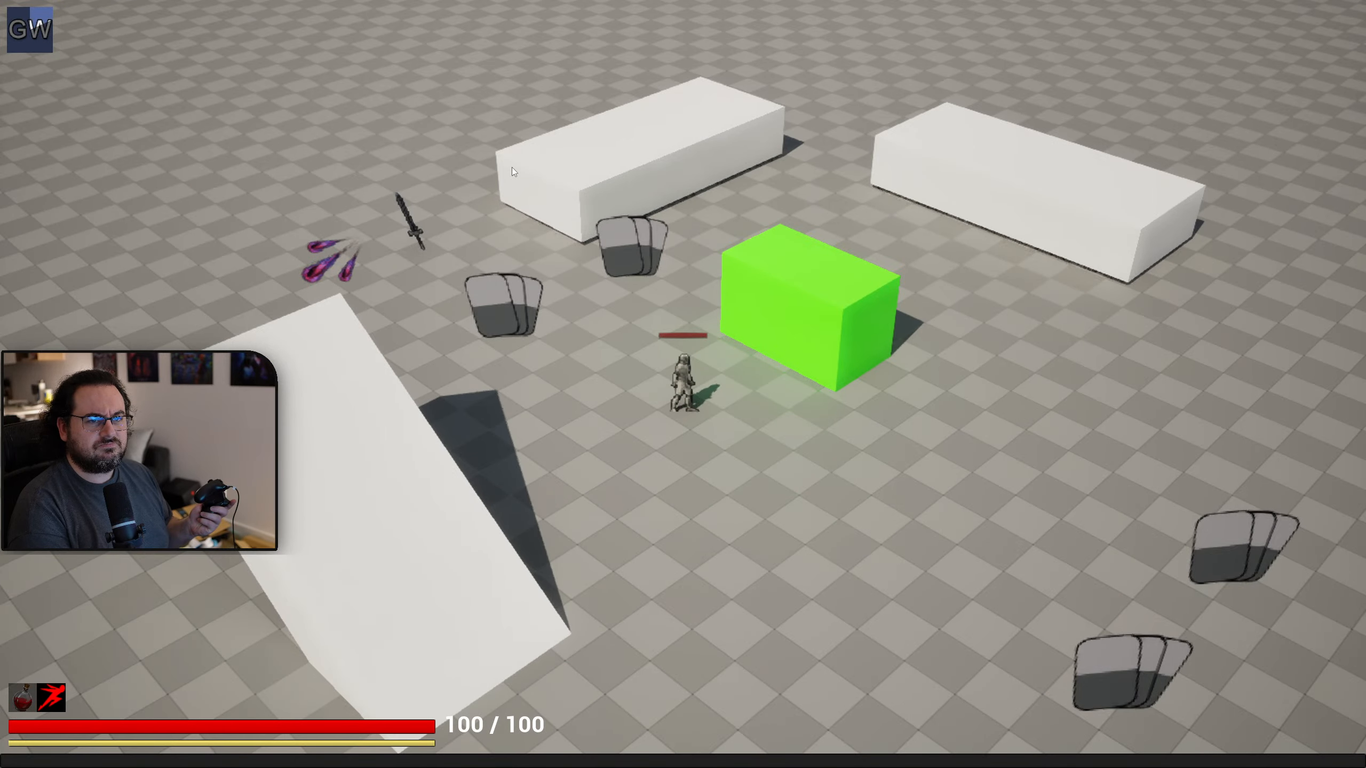
pyautogui.press('Escape')
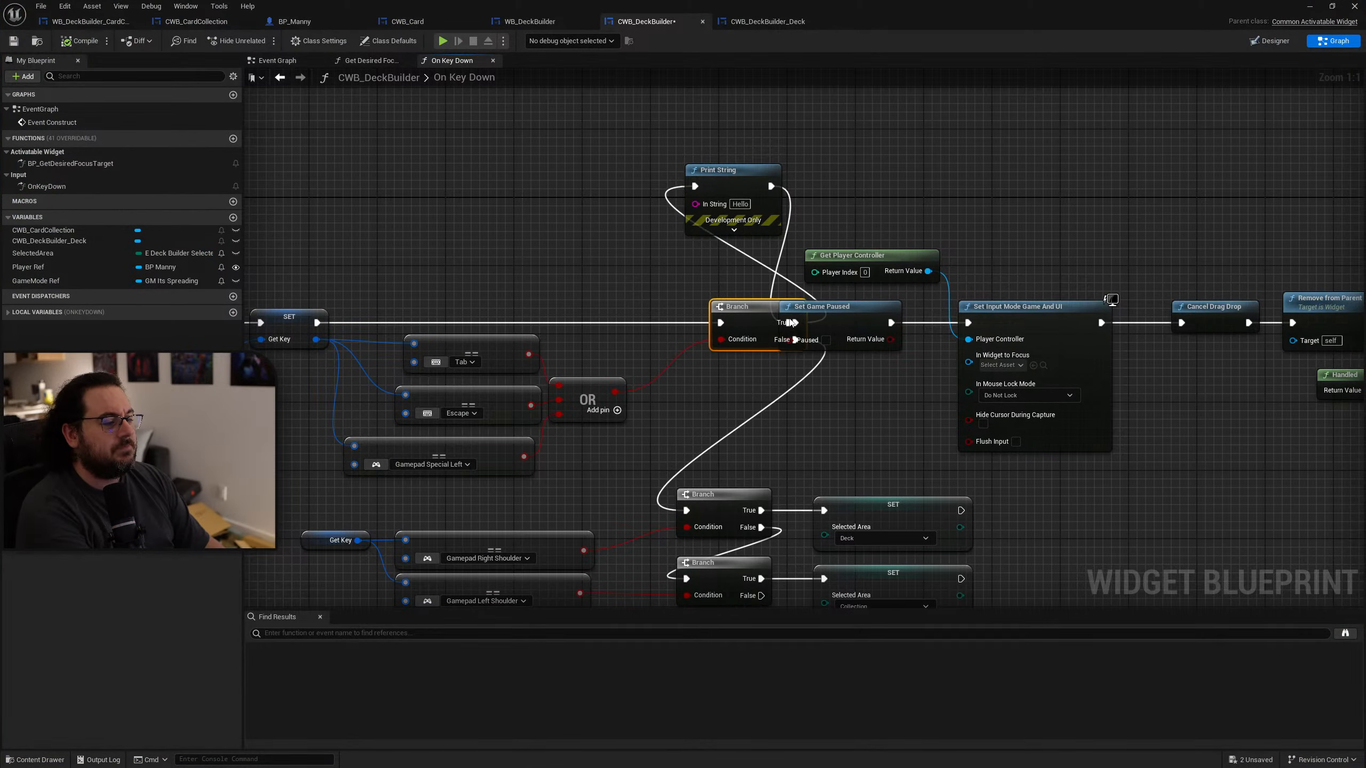
# Step: Wire the first Branch's True output directly to Set Game Paused, delete the remaining Print String, then compile and save everything
pyautogui.keyDown('ctrl'); pyautogui.moveTo(727, 322); pyautogui.dragTo(789, 323); pyautogui.keyUp('ctrl')
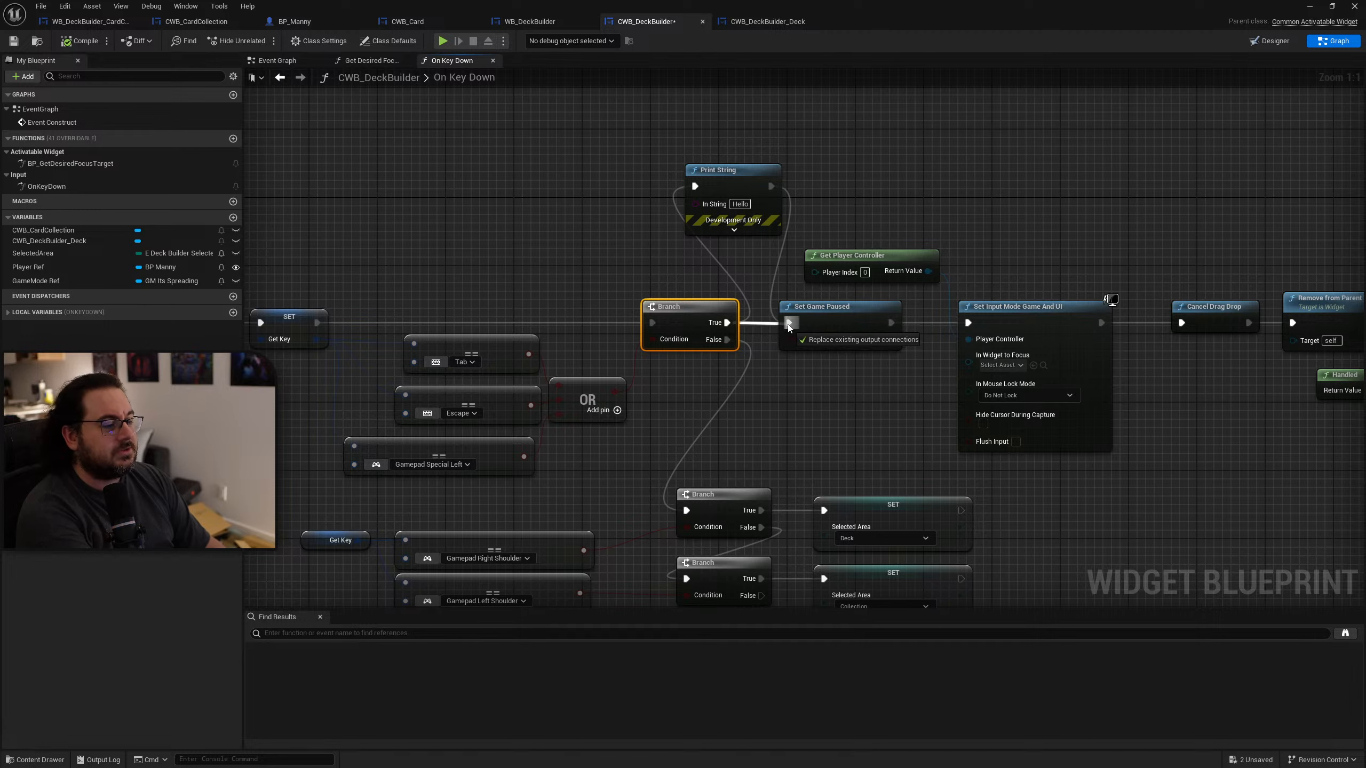
pyautogui.click(763, 170)
pyautogui.press('Delete')
pyautogui.click(86, 41)
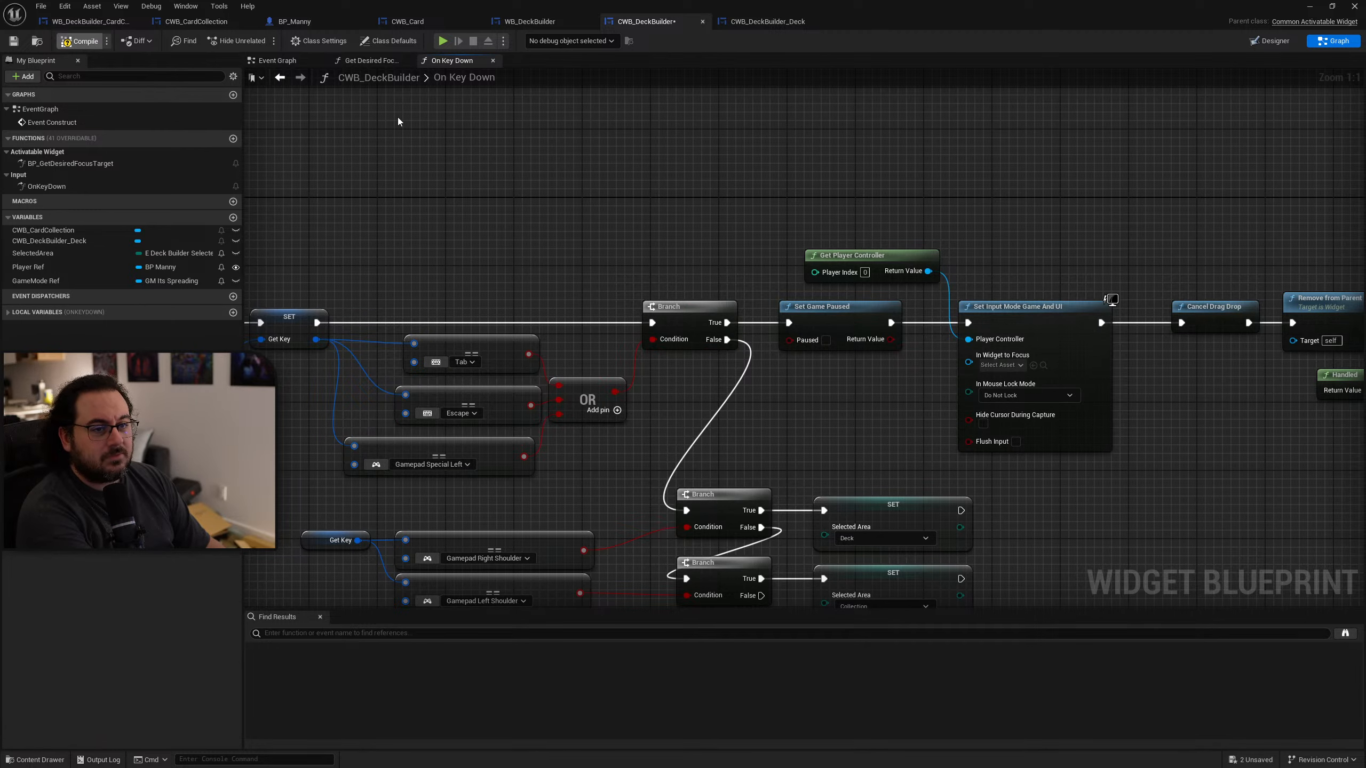
pyautogui.moveTo(978, 185); pyautogui.dragTo(838, 170, button='right')
pyautogui.hotkey('ctrl', 'shift', 's')
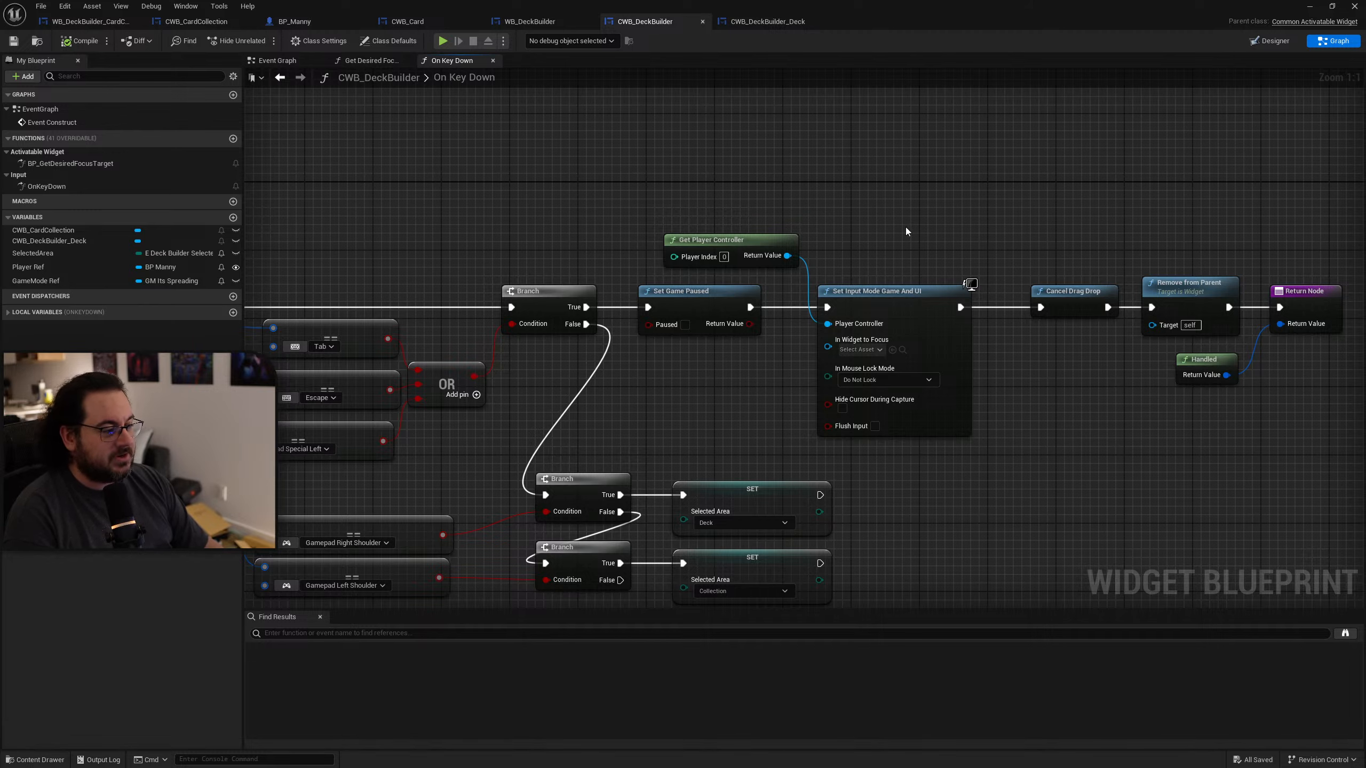
# Step: Tidy On Key Down by spacing the two shoulder comparison nodes apart, moving them with Get Key closer to their Branches, and save
pyautogui.moveTo(905, 227); pyautogui.dragTo(985, 144, button='right')
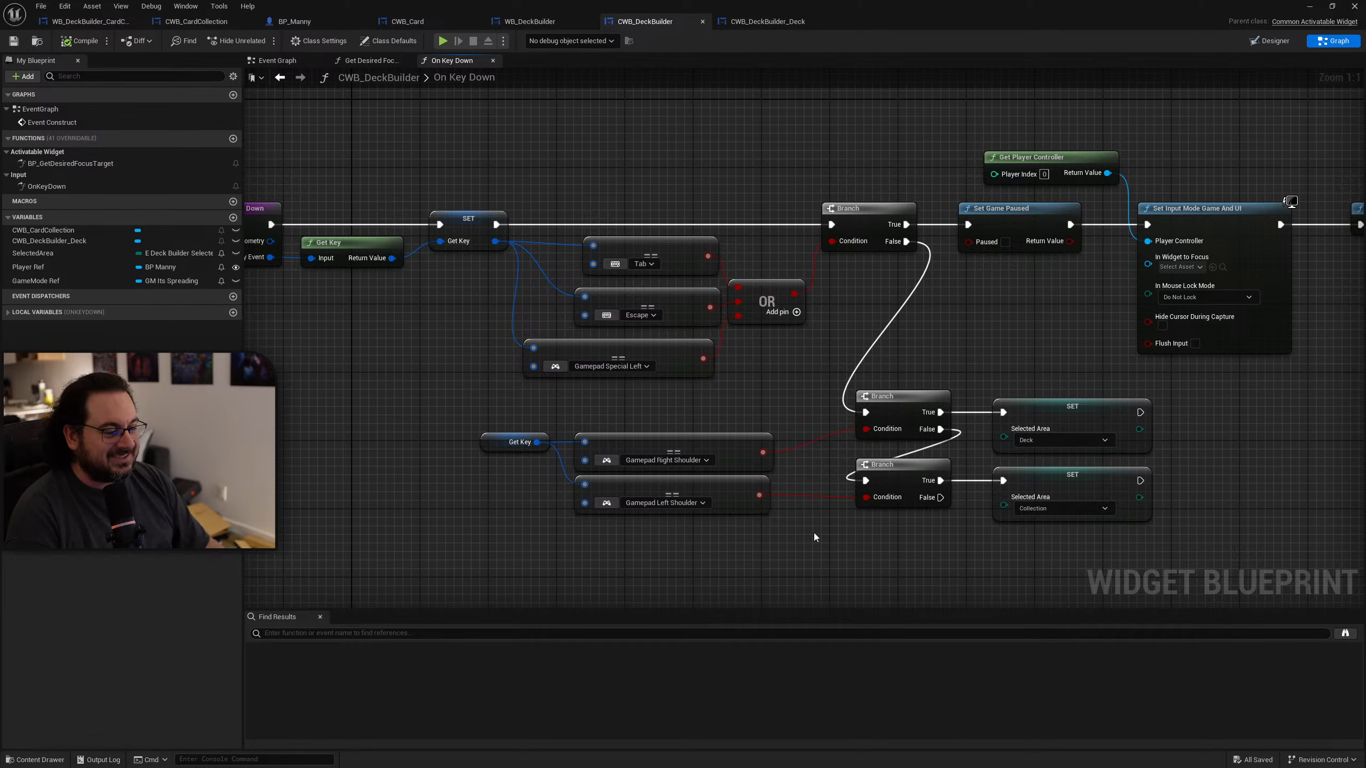
pyautogui.moveTo(767, 560); pyautogui.dragTo(453, 414)
pyautogui.click(803, 459)
pyautogui.moveTo(726, 456); pyautogui.dragTo(735, 428)
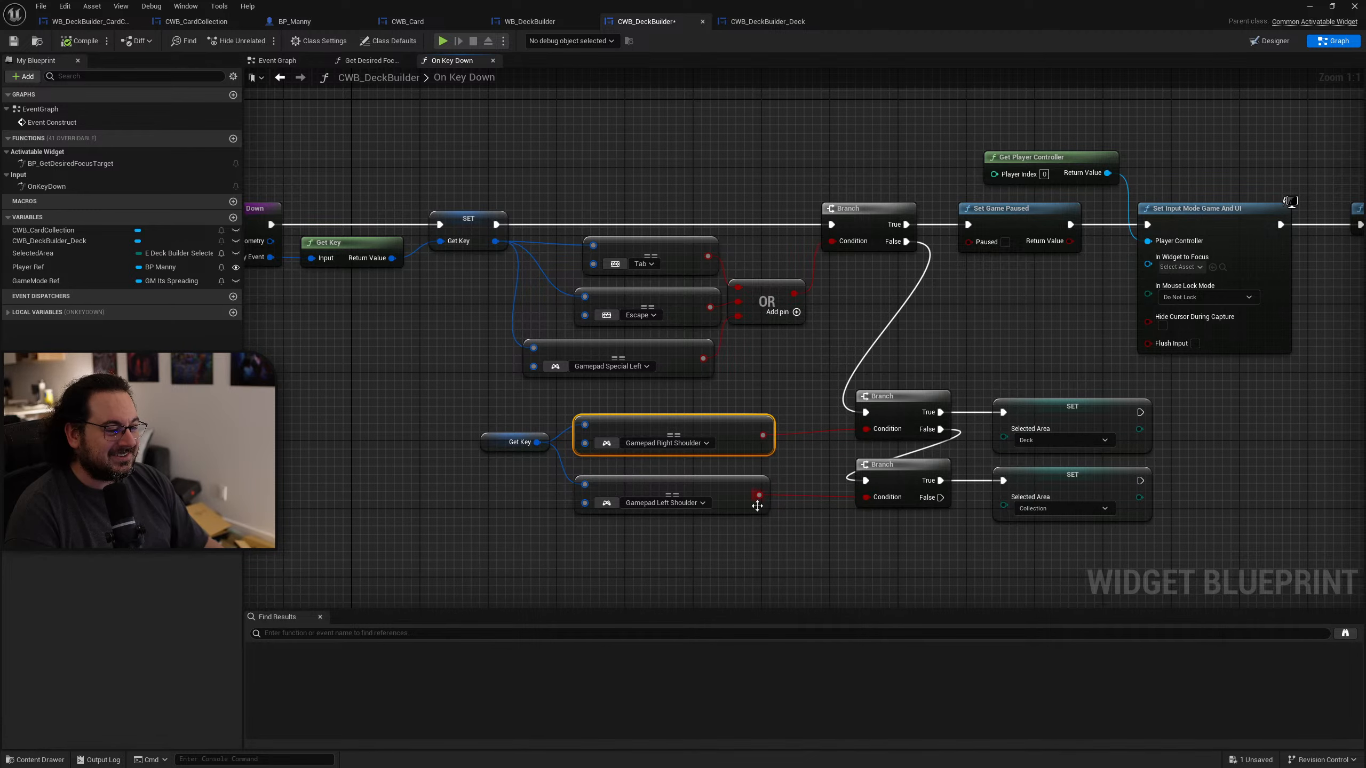
pyautogui.click(779, 545)
pyautogui.moveTo(767, 550); pyautogui.dragTo(544, 413)
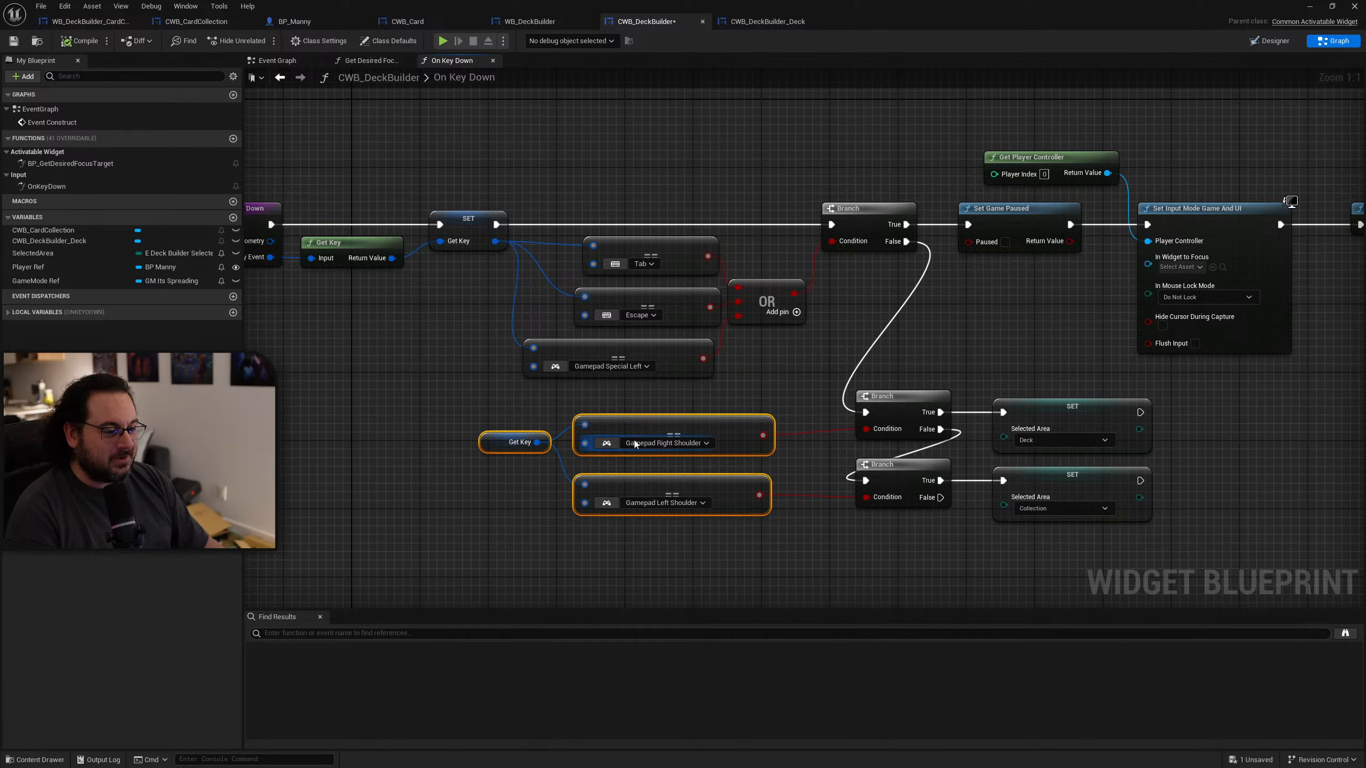
pyautogui.moveTo(720, 427); pyautogui.dragTo(747, 430)
pyautogui.click(762, 395)
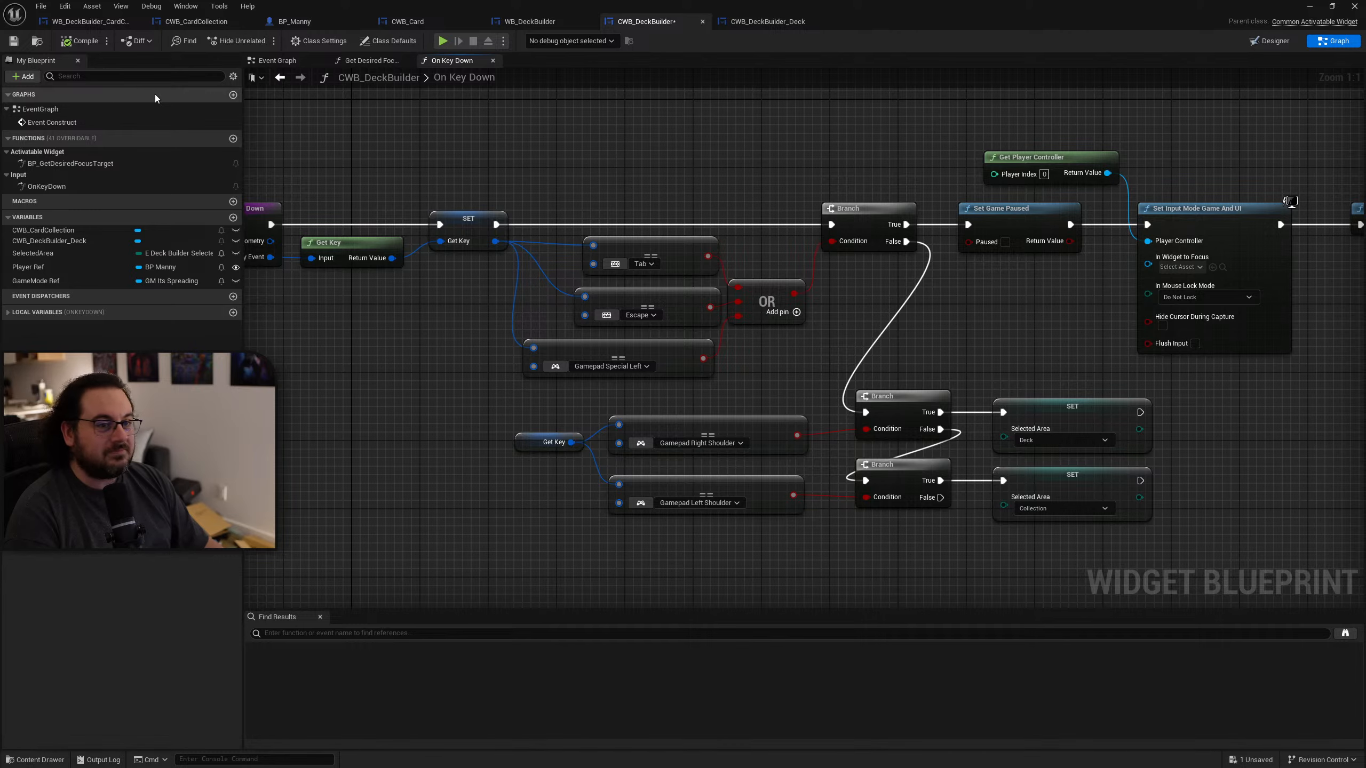
pyautogui.moveTo(753, 97); pyautogui.dragTo(824, 129, button='right')
pyautogui.hotkey('ctrl', 's')
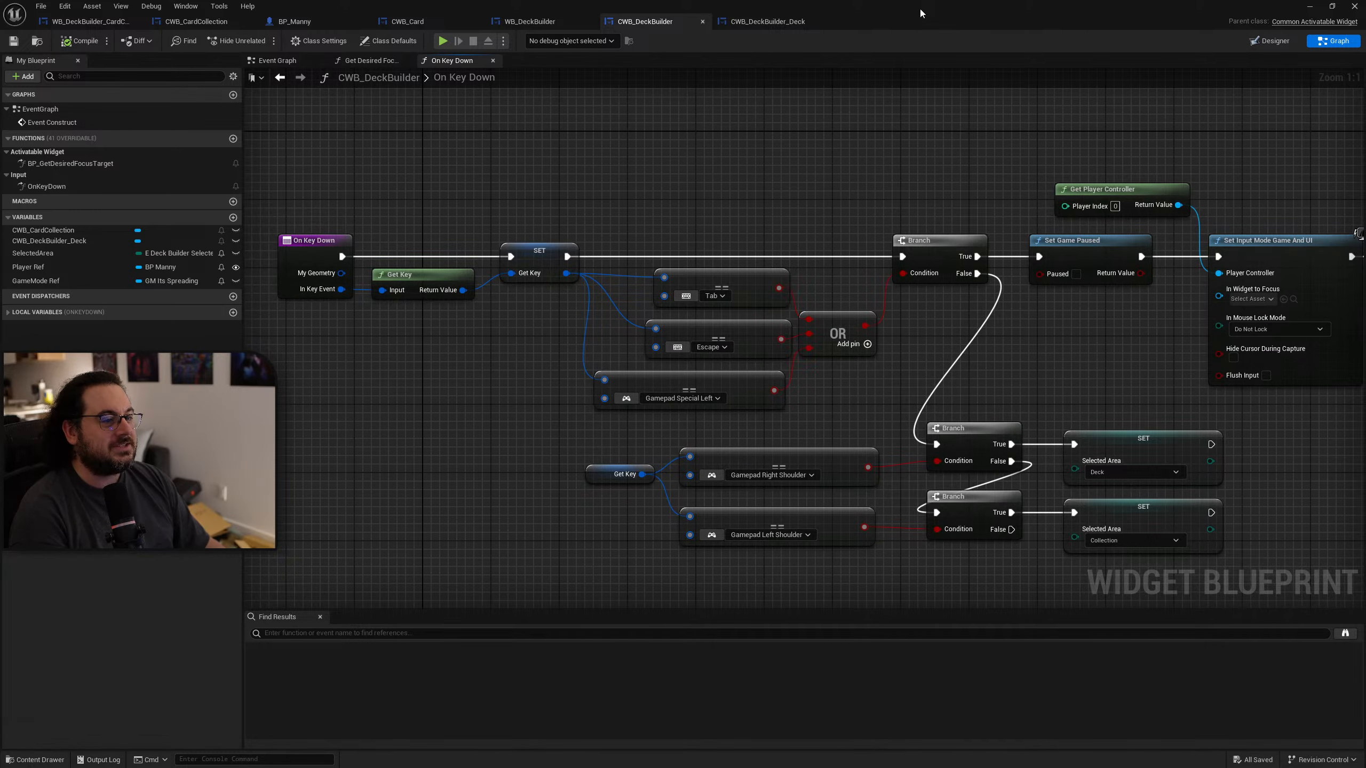
# Step: Return to the level editor, restore the normal viewport layout and show the UI Cards folder in the content browser
pyautogui.moveTo(921, 13); pyautogui.dragTo(0, 13)
pyautogui.press('F11')
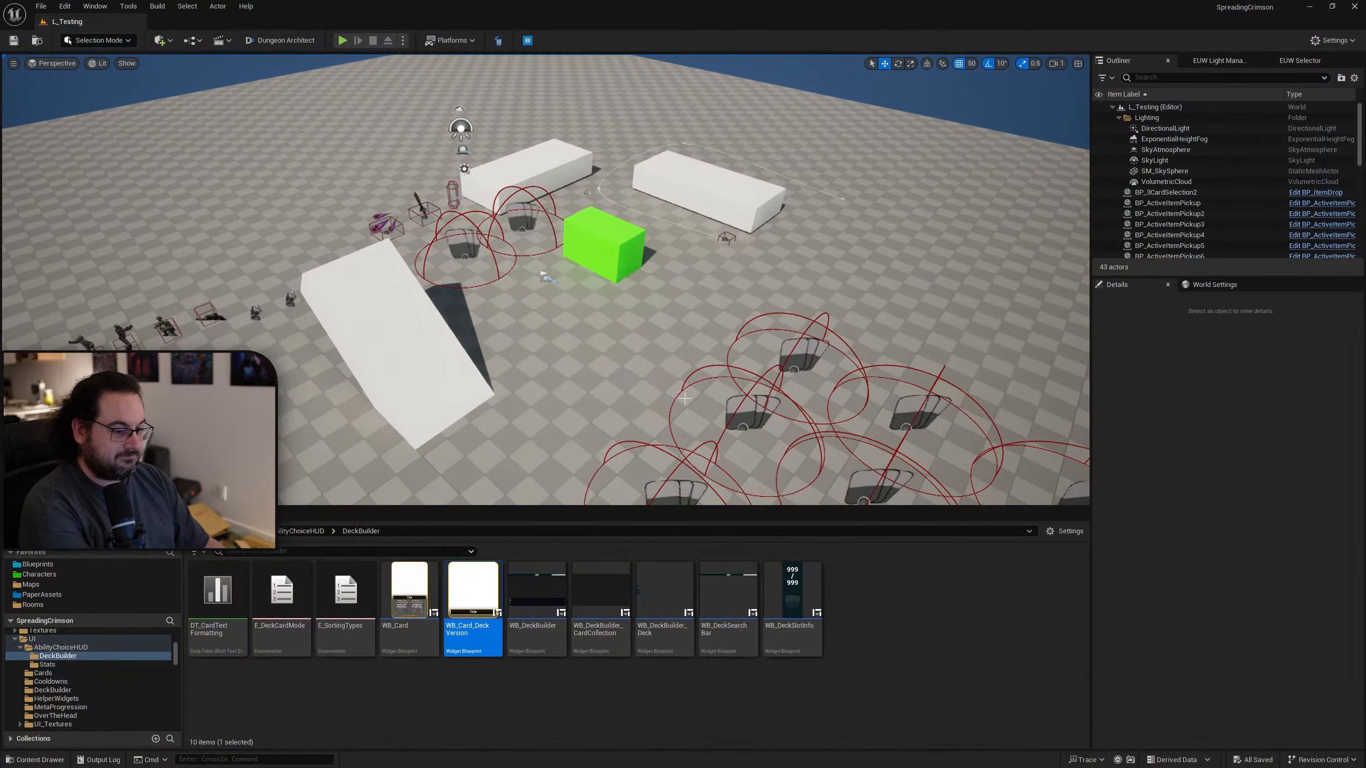
pyautogui.click(473, 689)
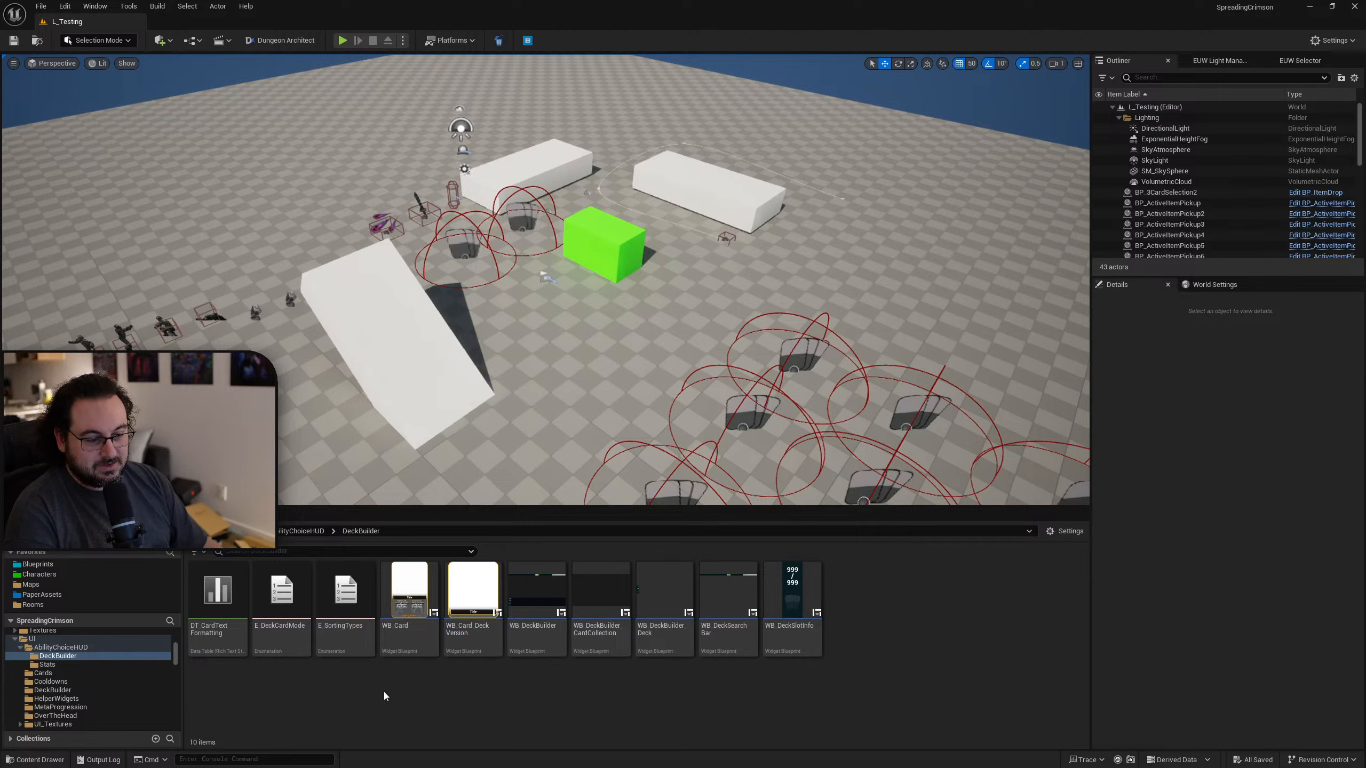
pyautogui.hotkey('alt', 'Left')
pyautogui.click(446, 690)
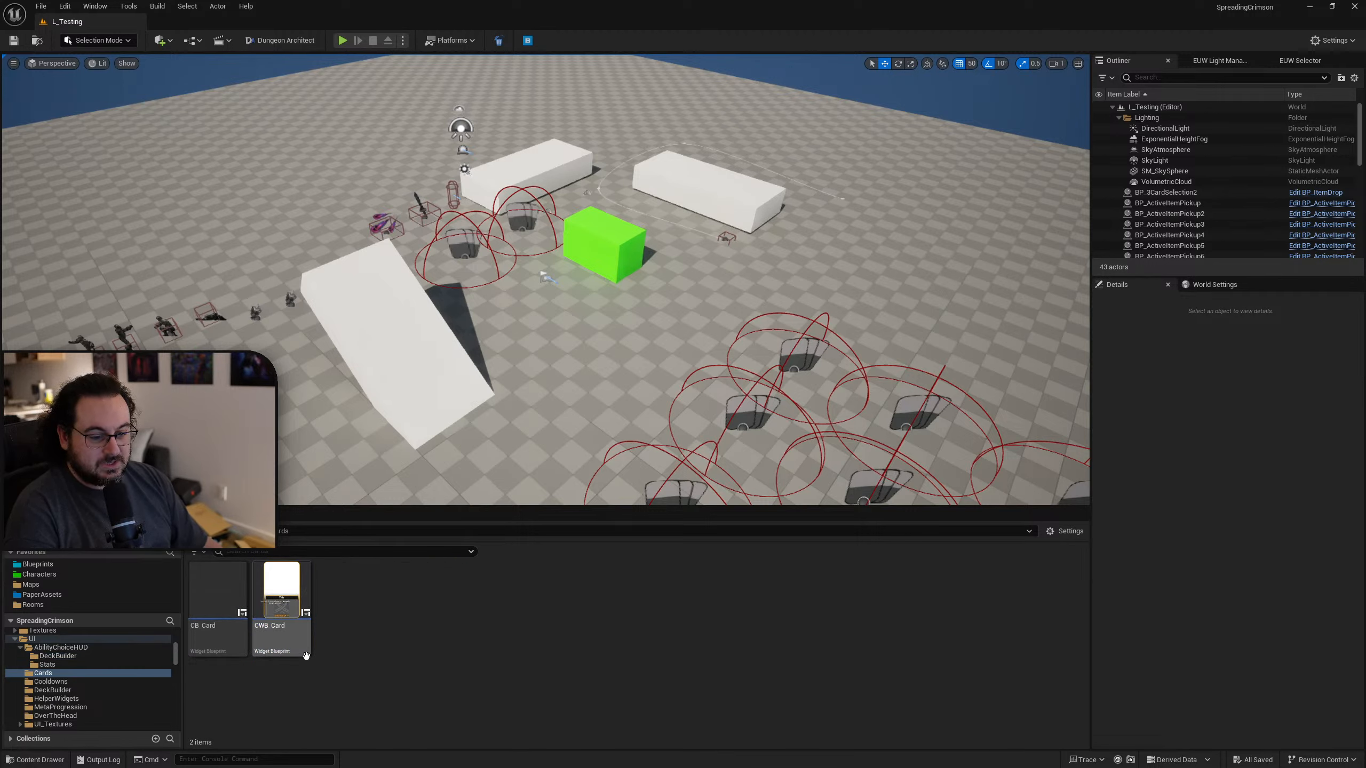
# Step: Duplicate the CWB_Card widget in the Cards folder and name the copy CWB_DeckCard
pyautogui.click(301, 650)
pyautogui.hotkey('ctrl', 'd')
pyautogui.press('Home')
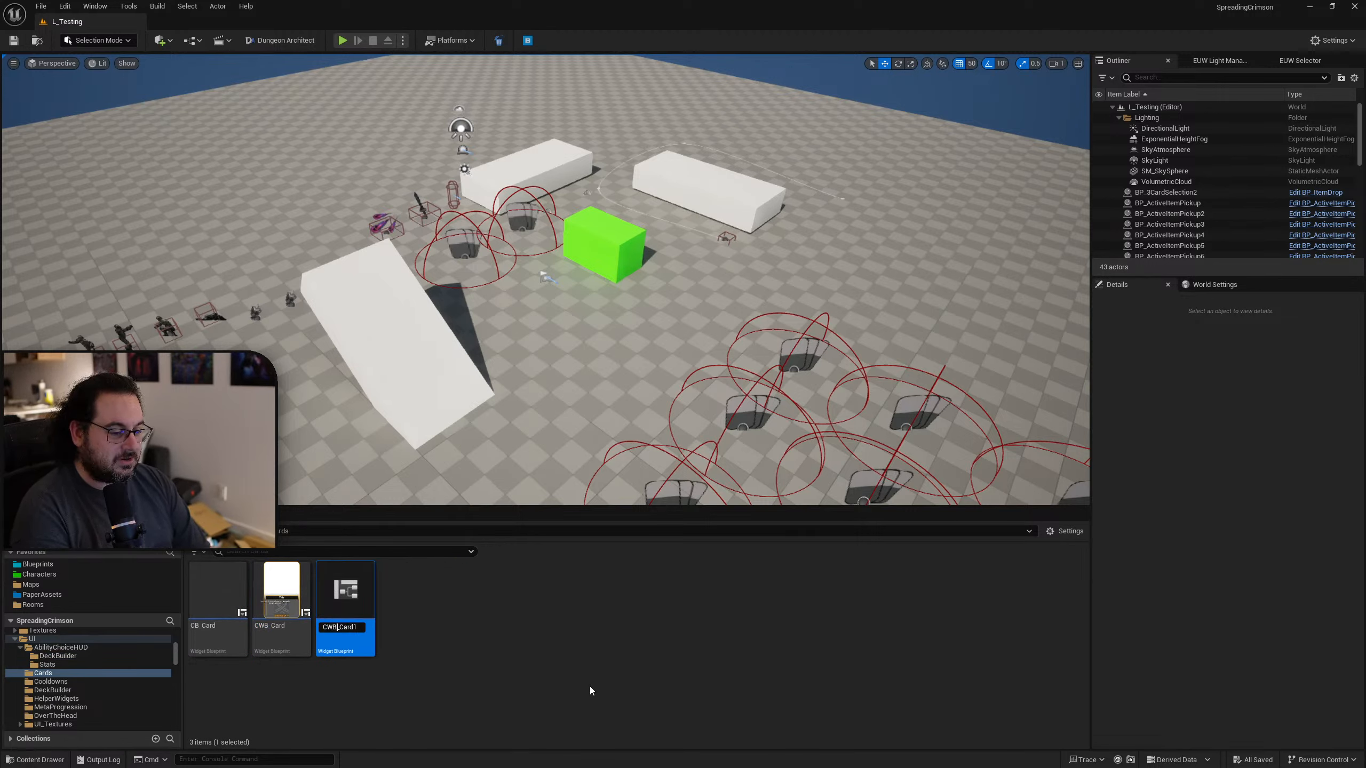
pyautogui.hotkey('shift', 'End')
pyautogui.press('End')
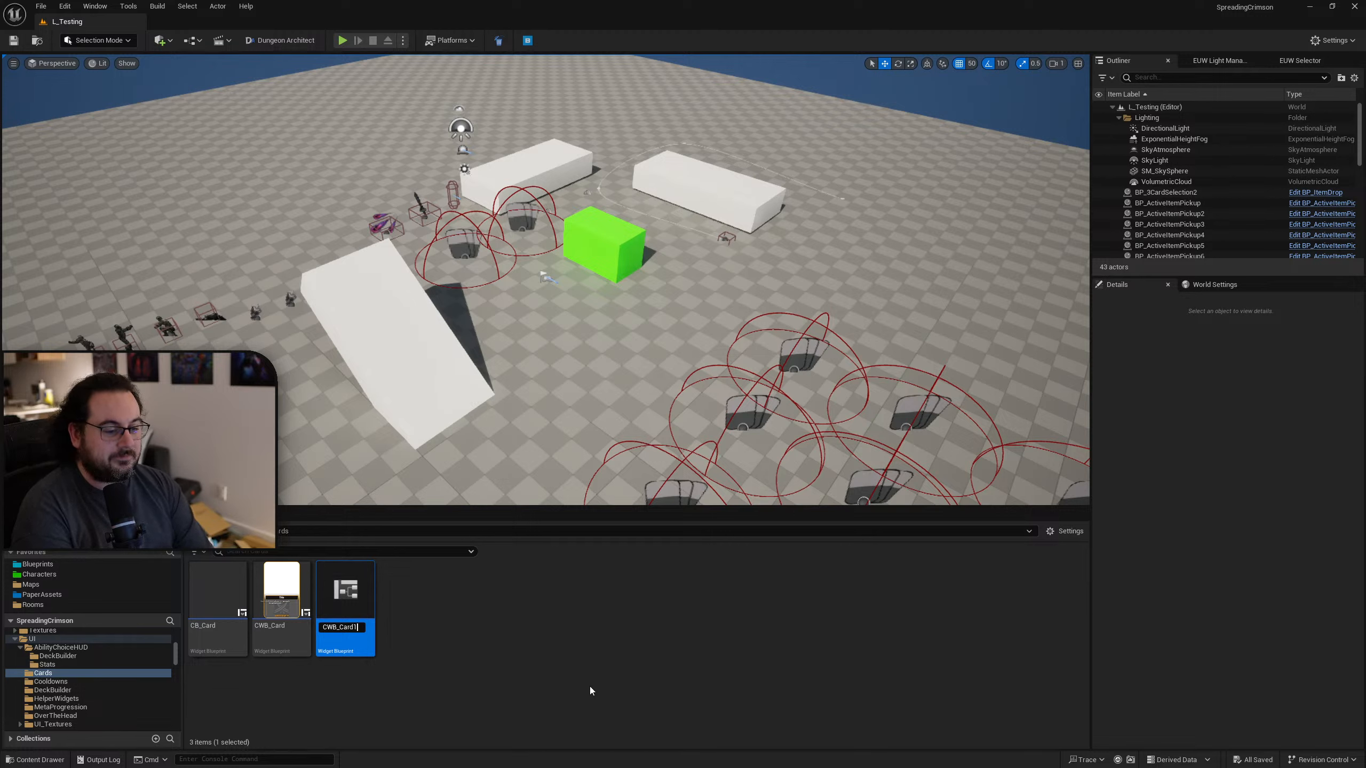
pyautogui.press('BackSpace')
pyautogui.press('BackSpace')
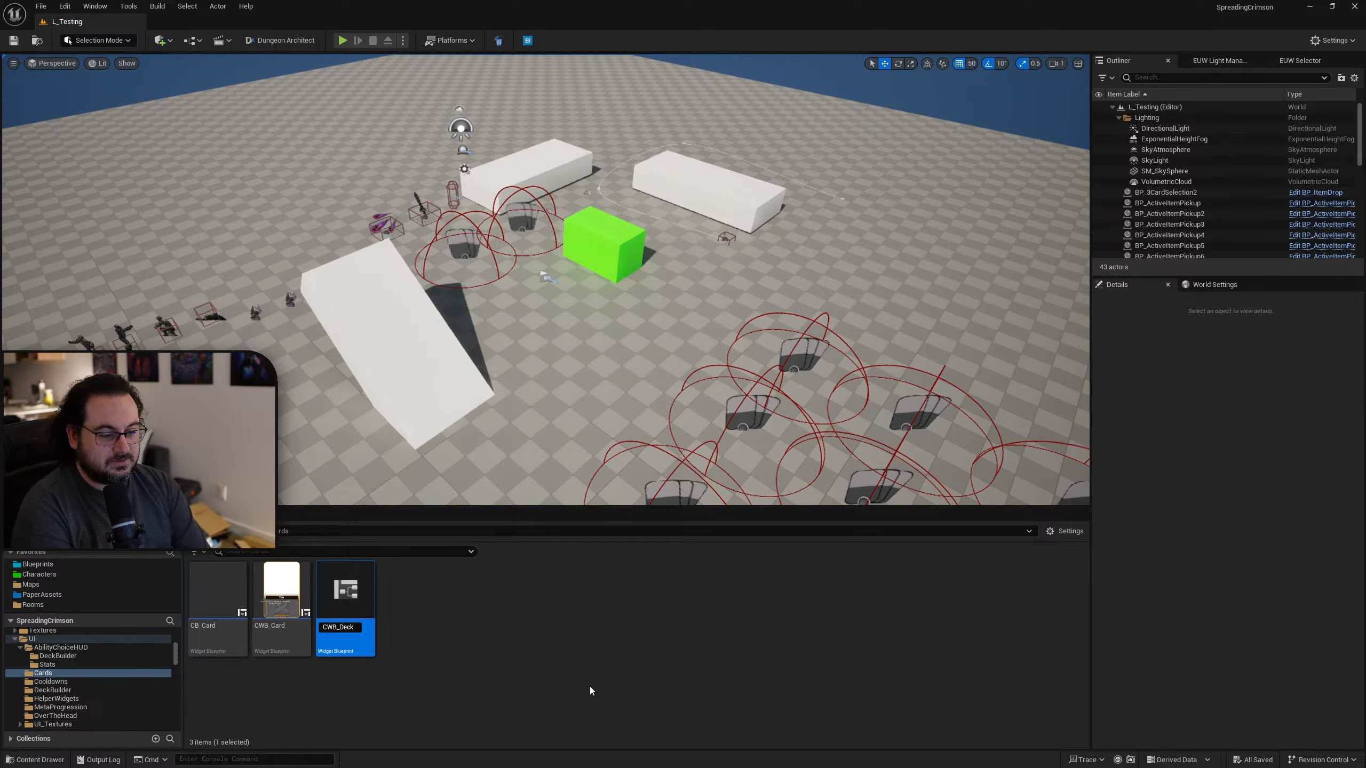
pyautogui.write('Card')
pyautogui.press('Return')
# Step: Open CWB_DeckCard and delete its SelectionBars overlay with both selection bars, plus the CardWipeAnim image
pyautogui.doubleClick(345, 591)
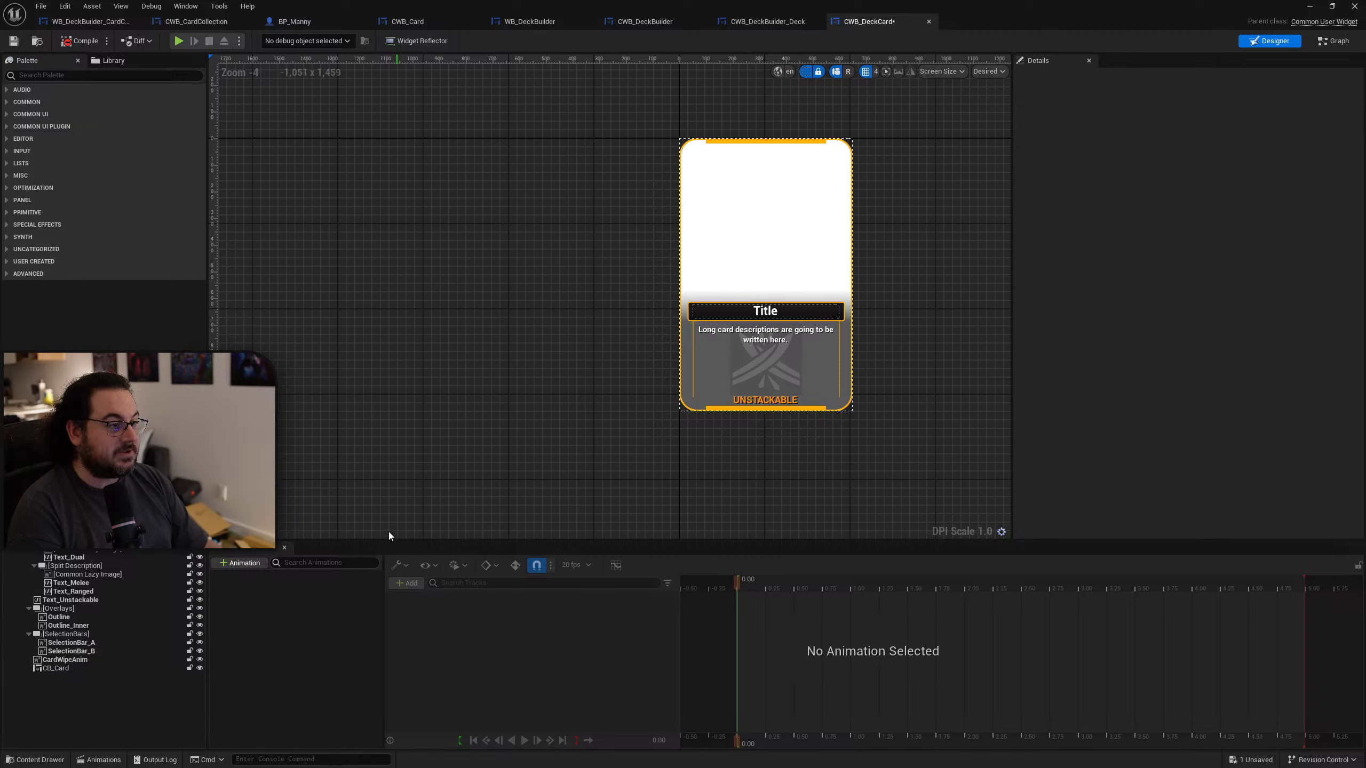
pyautogui.click(90, 643)
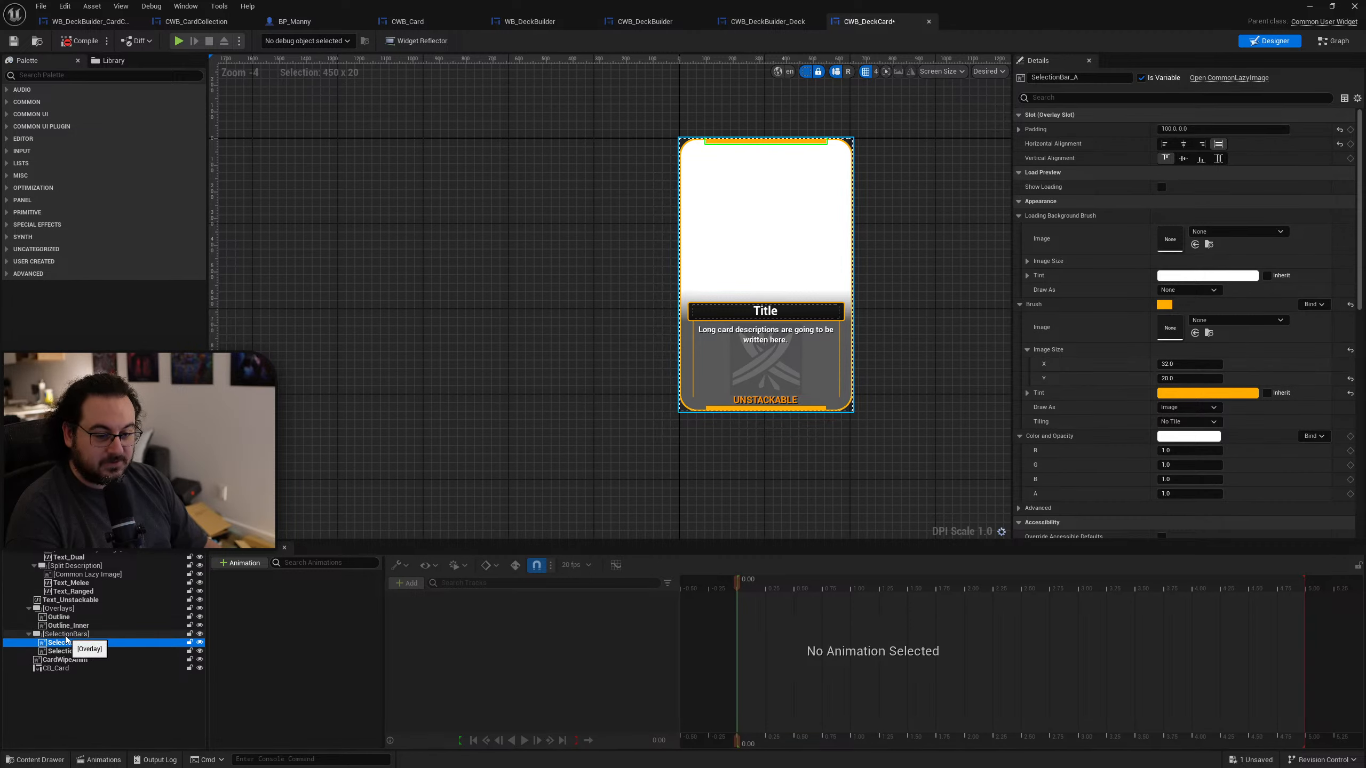
pyautogui.click(72, 635)
pyautogui.keyDown('shift'); pyautogui.click(82, 651); pyautogui.keyUp('shift')
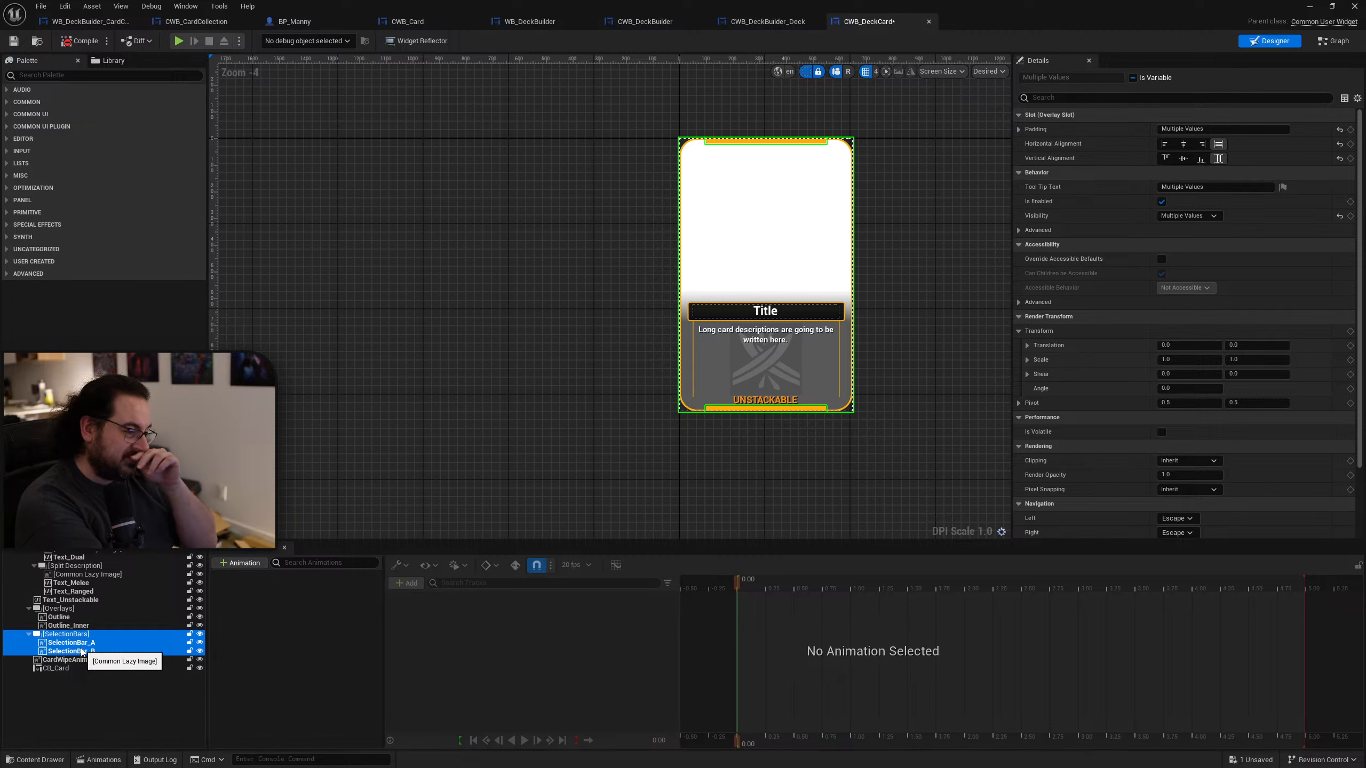
pyautogui.press('Delete')
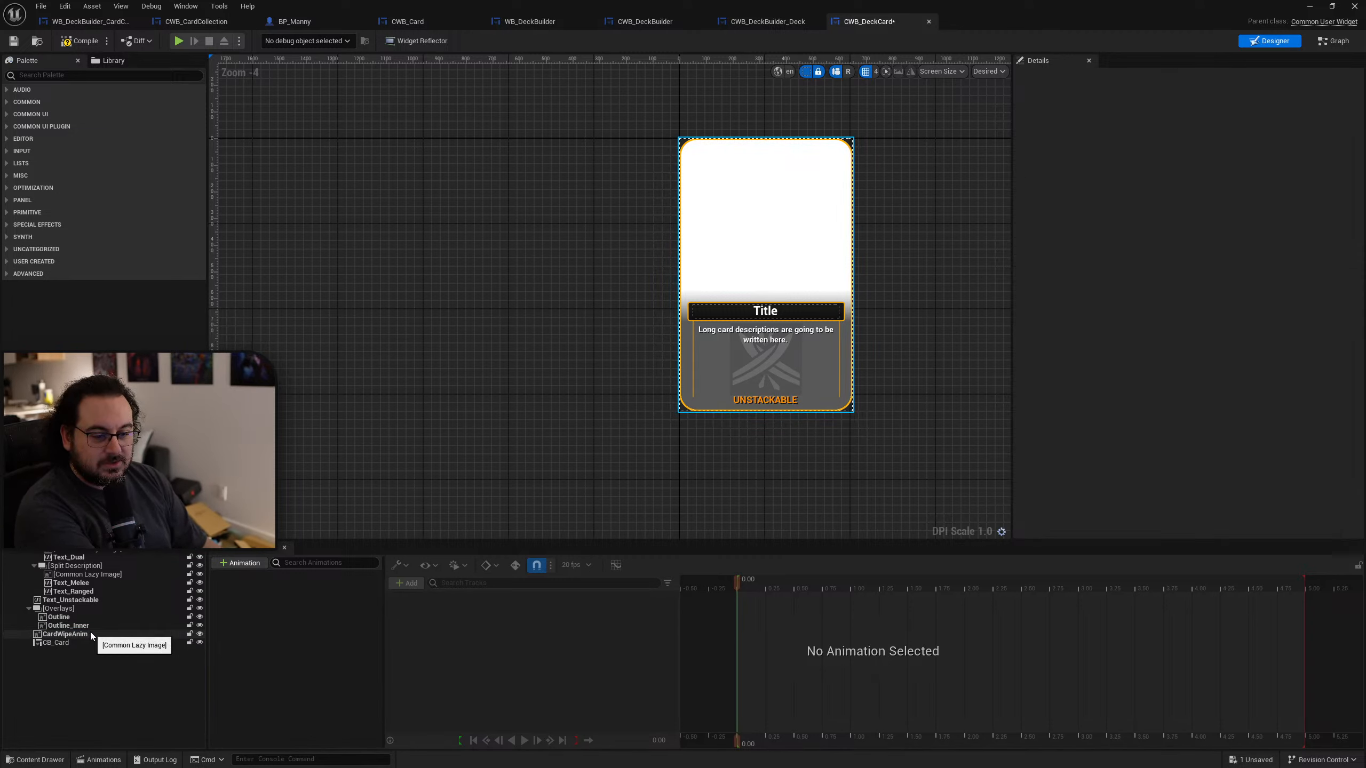
pyautogui.click(89, 633)
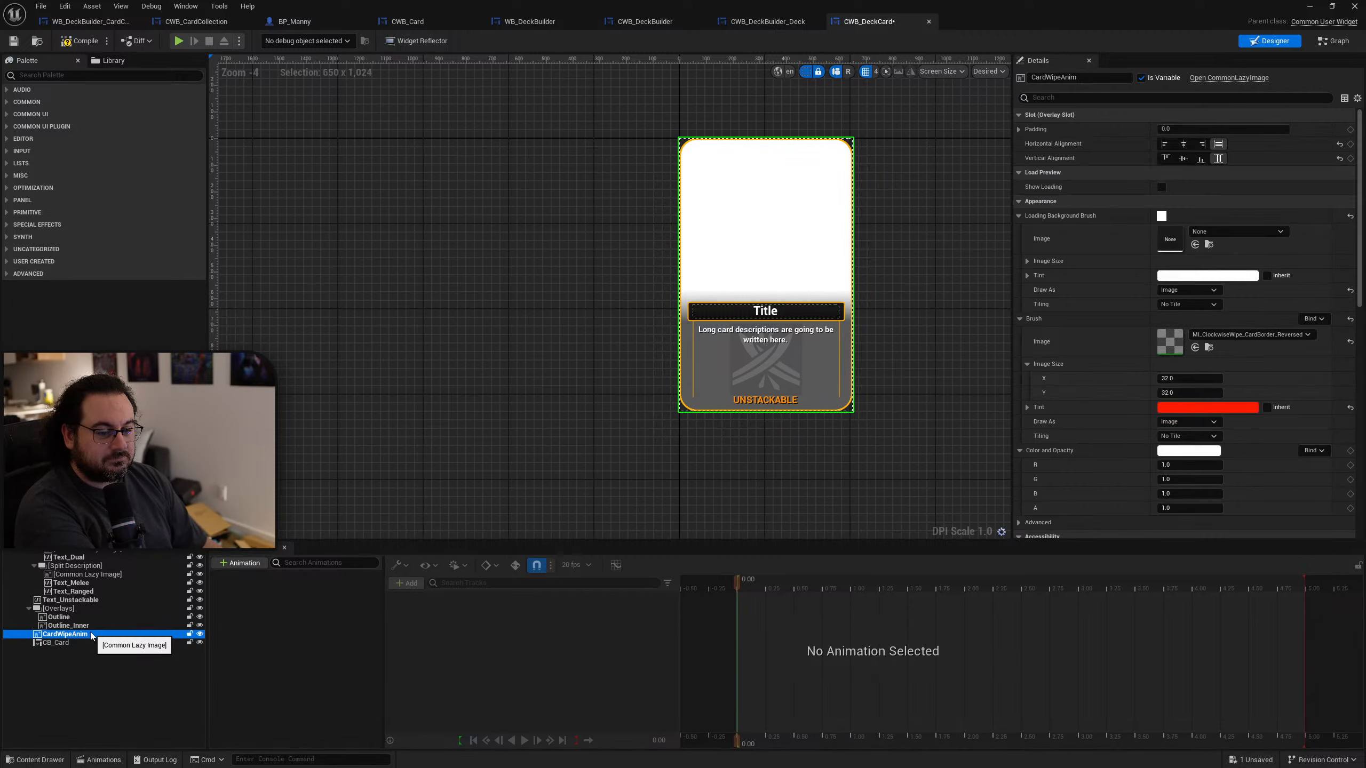
pyautogui.press('Delete')
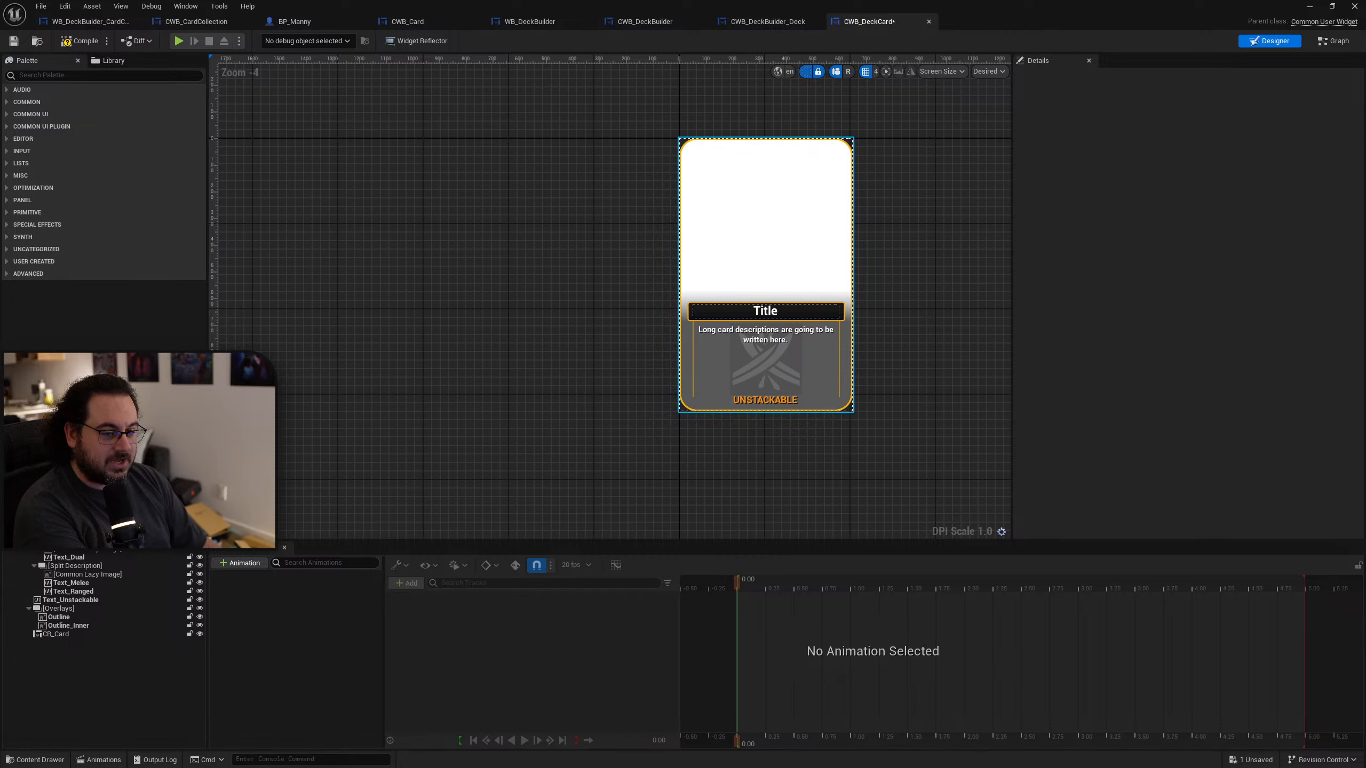
# Step: Locate the card's retainer box material, then open WB_Card_DeckVersion from the AbilityChoiceHUD DeckBuilder folder as the reference
pyautogui.click(70, 485)
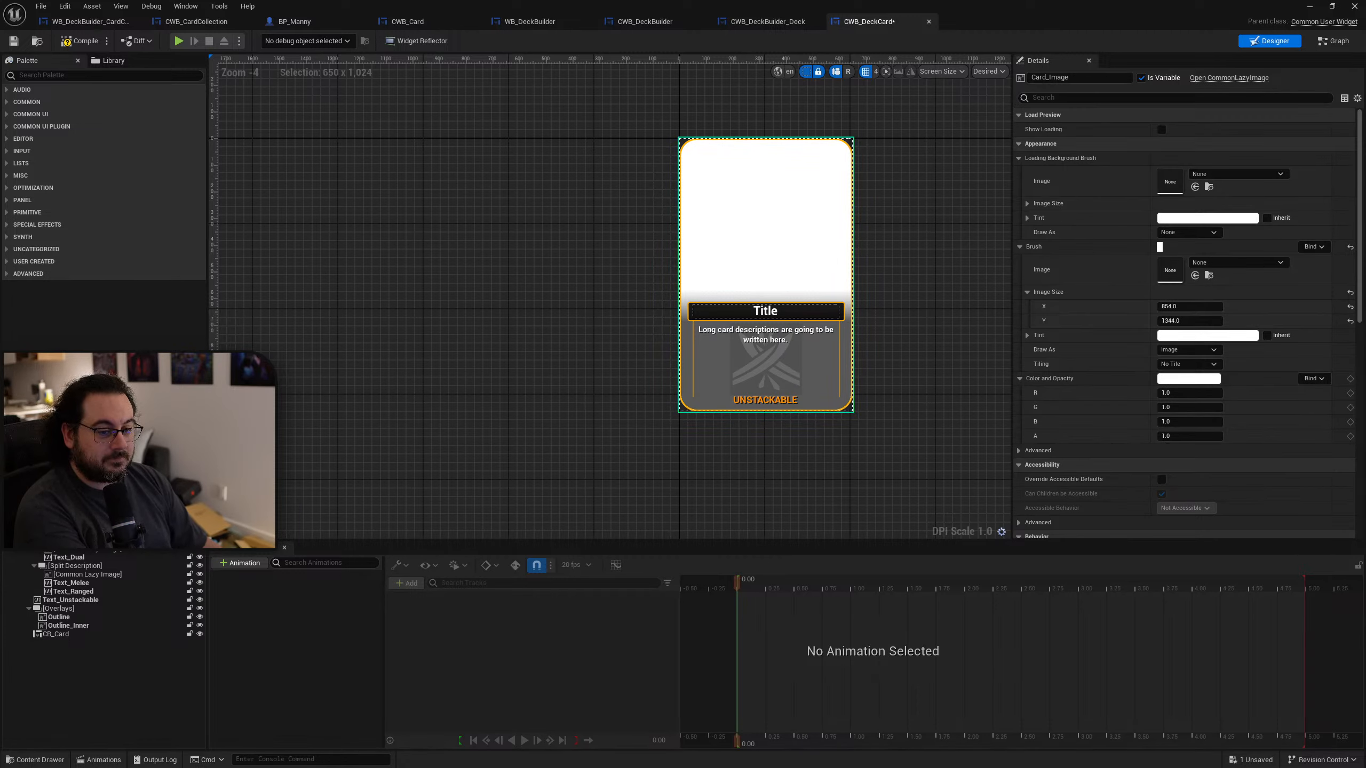
pyautogui.click(69, 475)
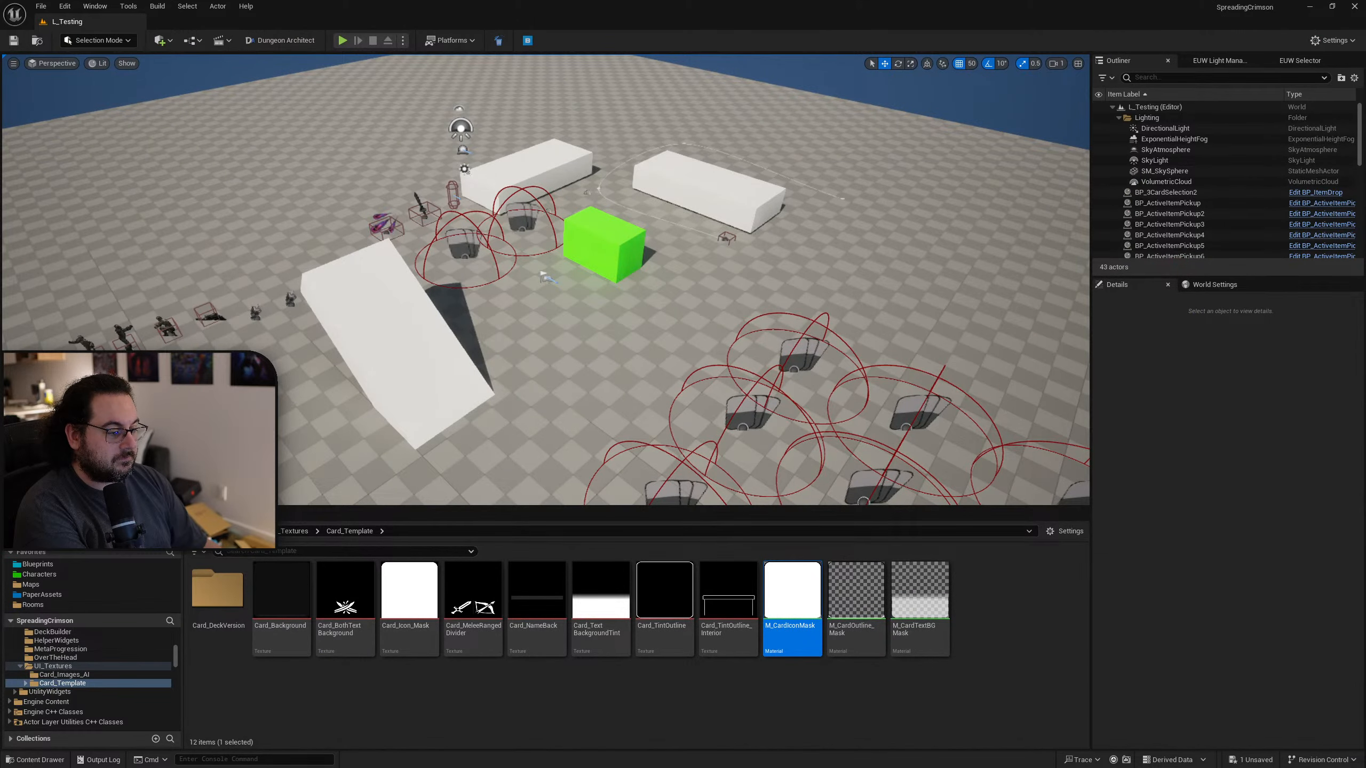
pyautogui.moveTo(1365, 258); pyautogui.dragTo(807, 71)
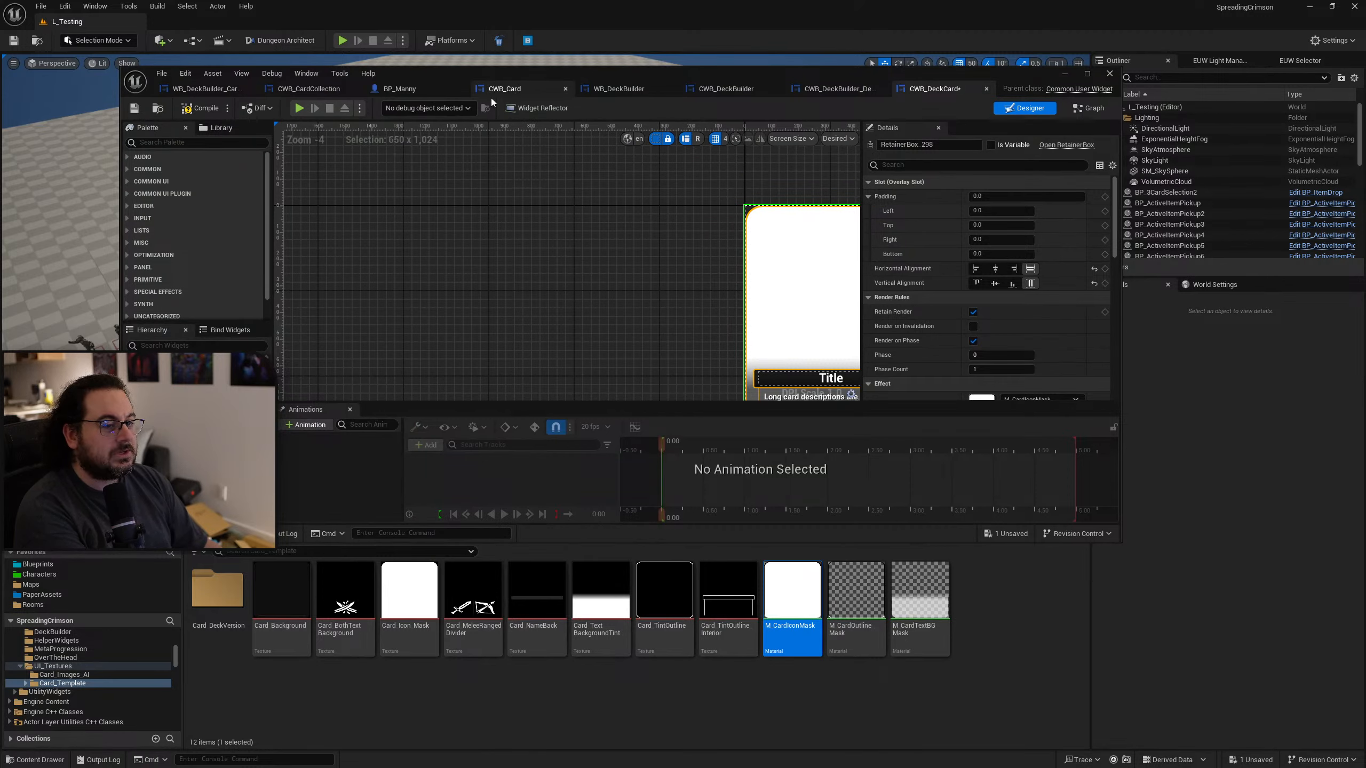
pyautogui.moveTo(451, 77); pyautogui.dragTo(1365, 73)
pyautogui.hotkey('ctrl', 'b')
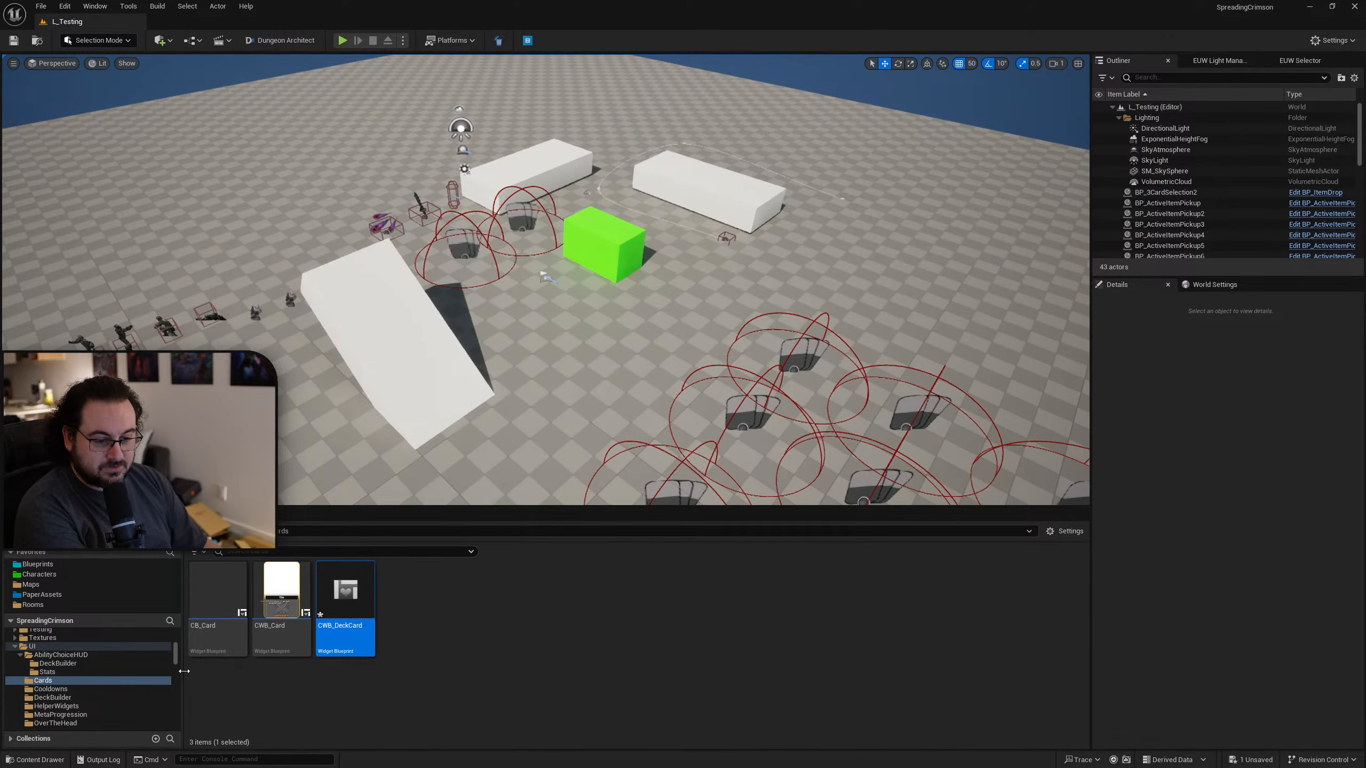
pyautogui.click(57, 663)
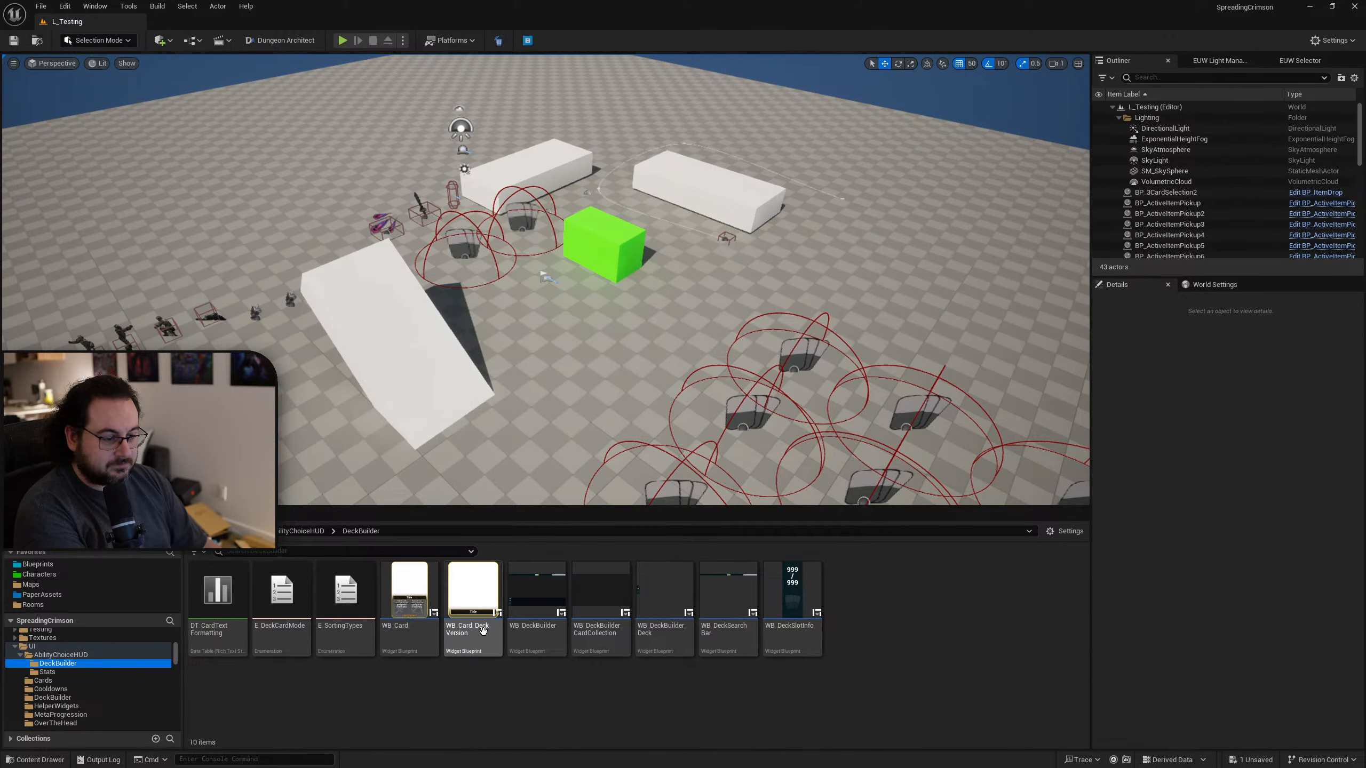
pyautogui.doubleClick(473, 594)
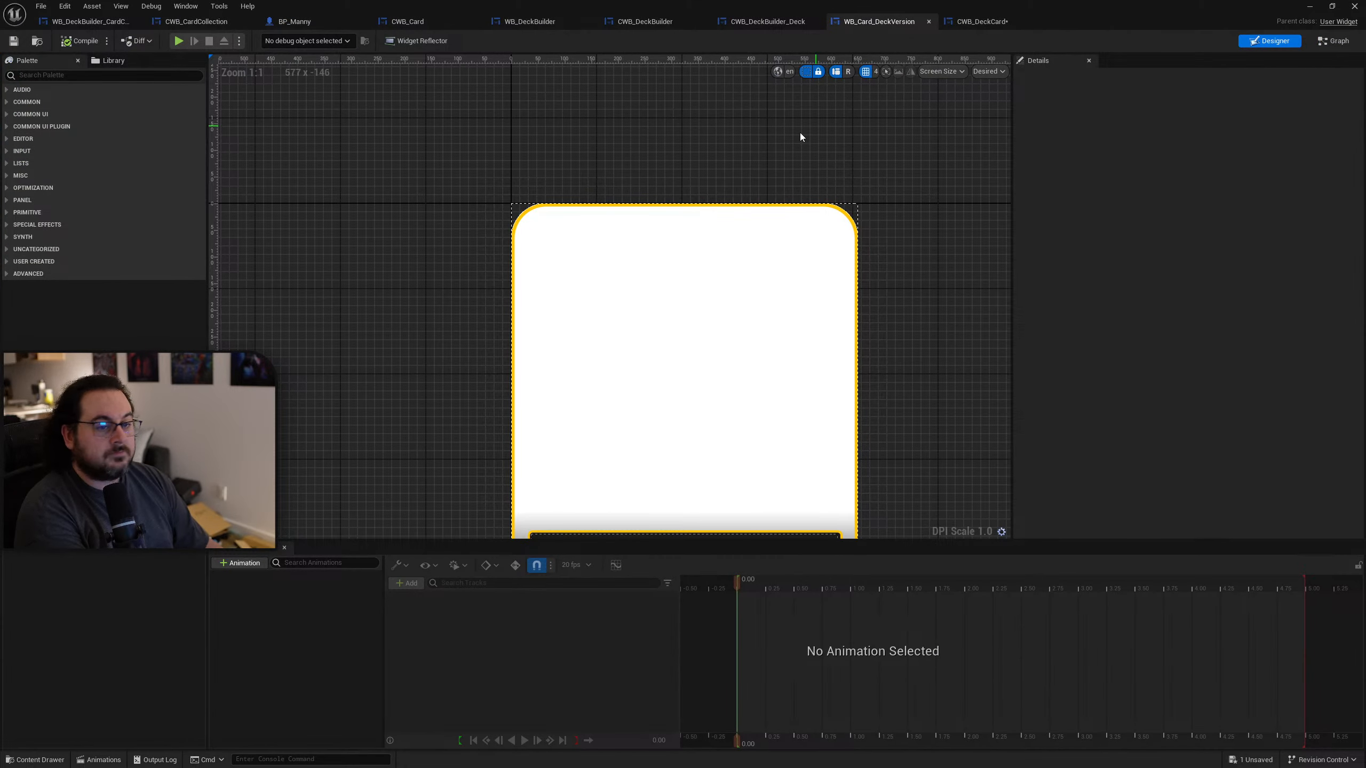
# Step: Set the Effect Material of CWB_DeckCard's card image retainer box to M_CardIconMask_DeckVersion, taken from WB_Card_DeckVersion
pyautogui.click(737, 345)
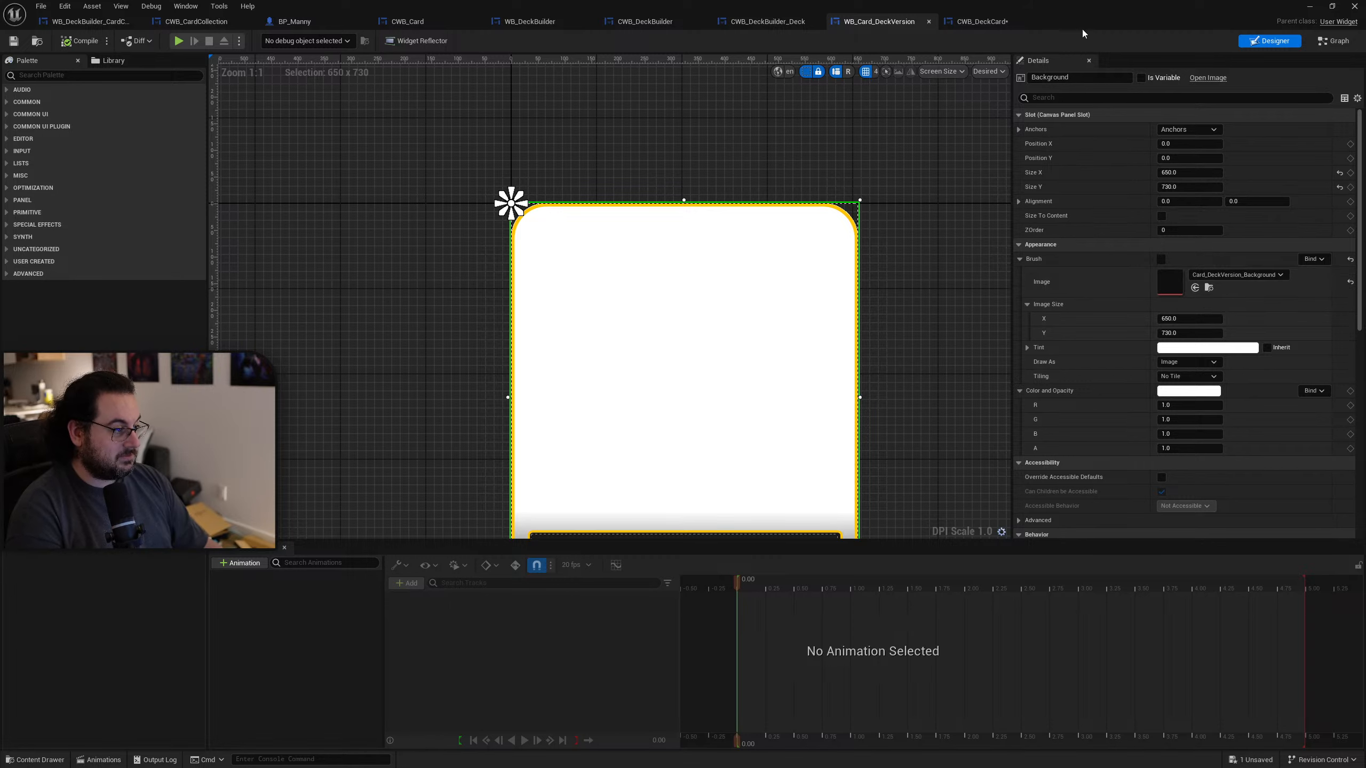
pyautogui.click(976, 21)
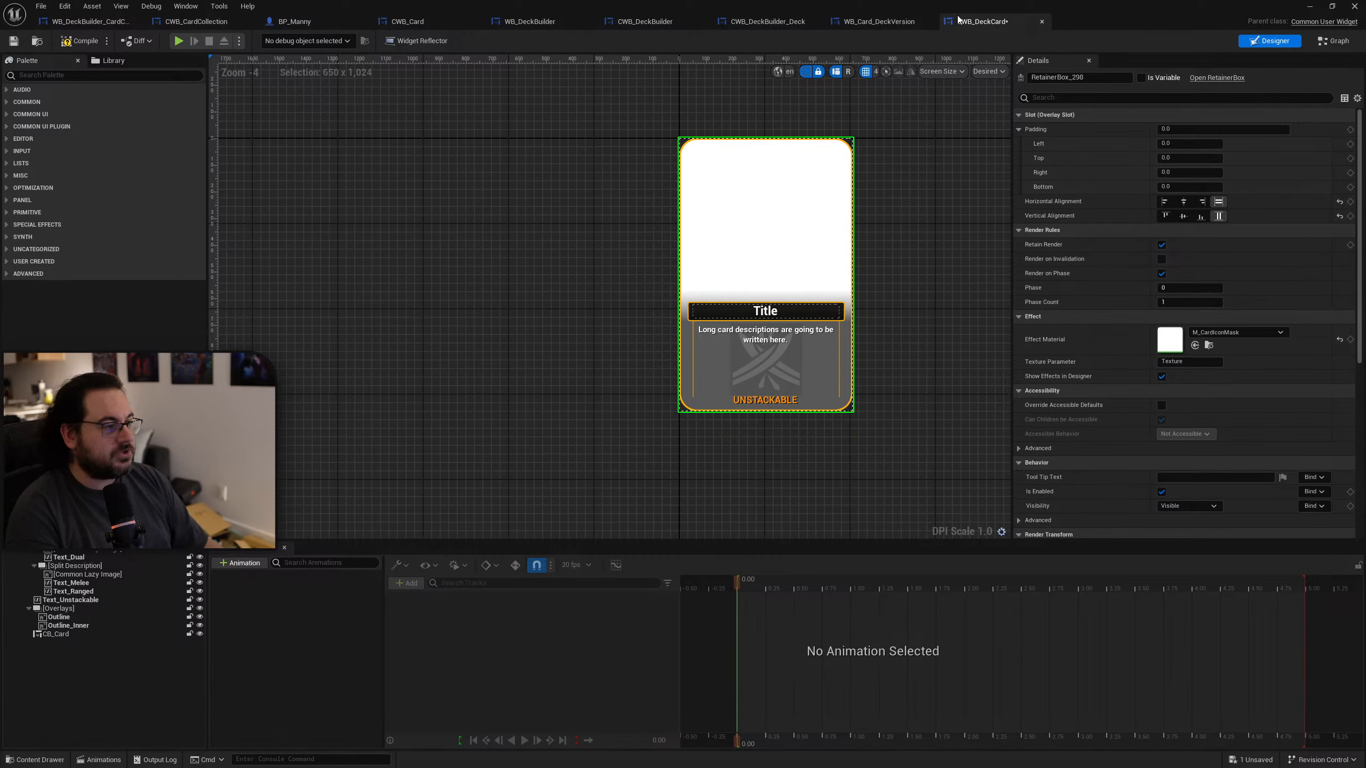
pyautogui.click(879, 20)
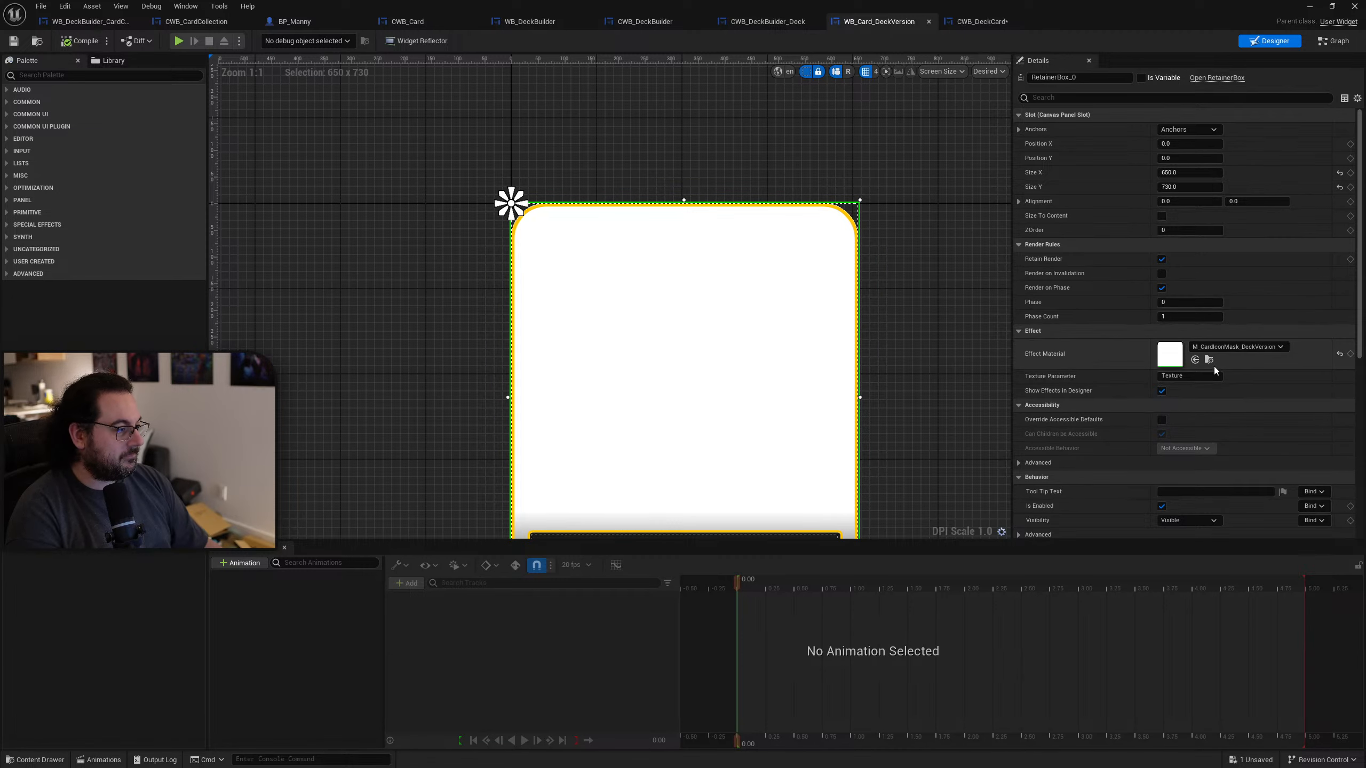
pyautogui.click(982, 29)
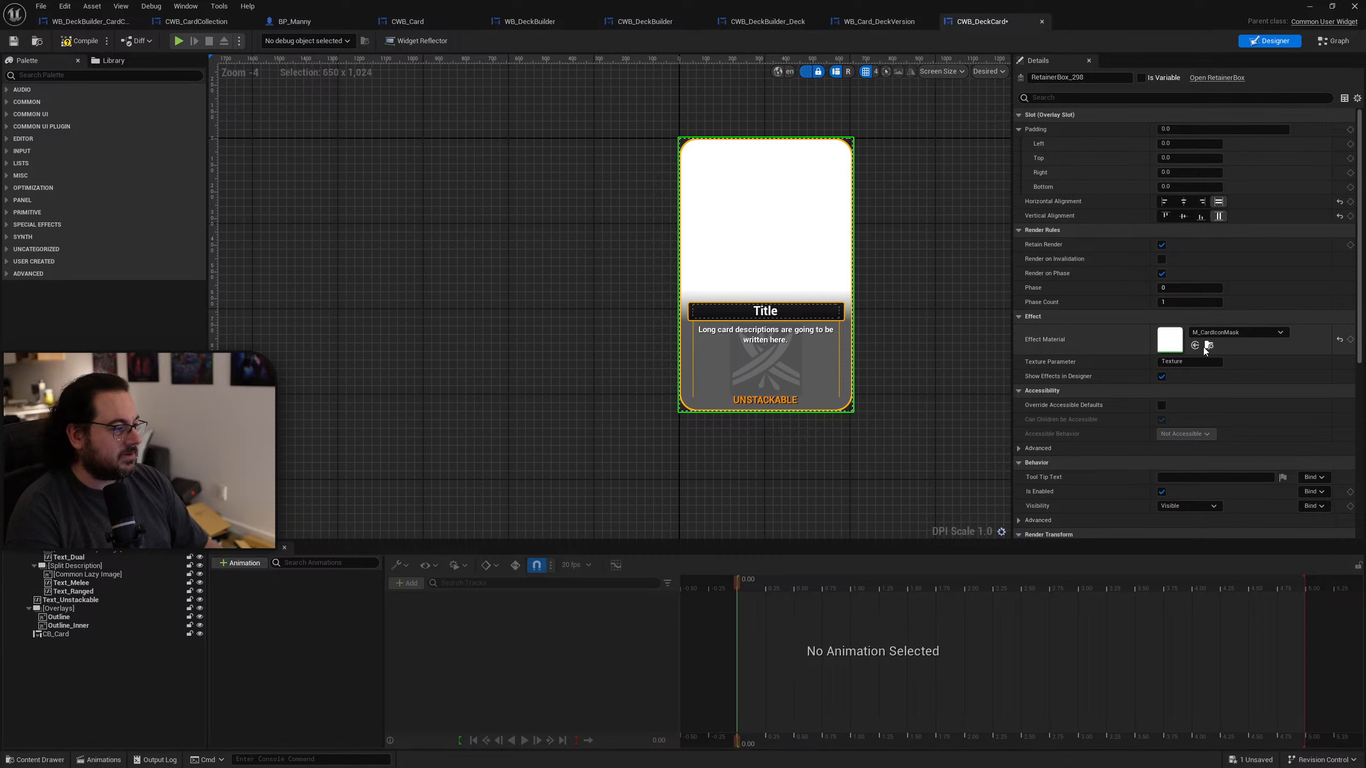
# Step: Set the brush image of Title_Background in CWB_DeckCard to Card_Template_NameBackground, taken from WB_Card_DeckVersion
pyautogui.click(880, 22)
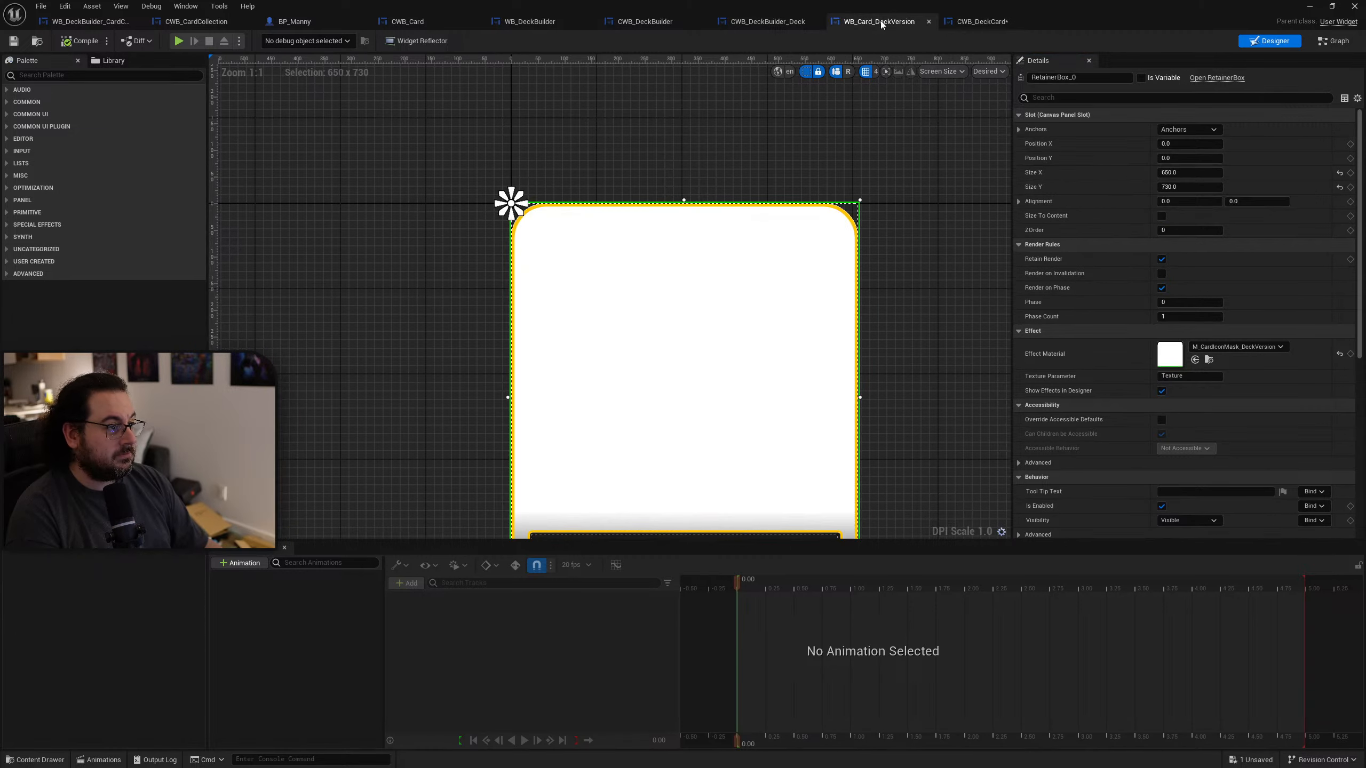
pyautogui.click(64, 418)
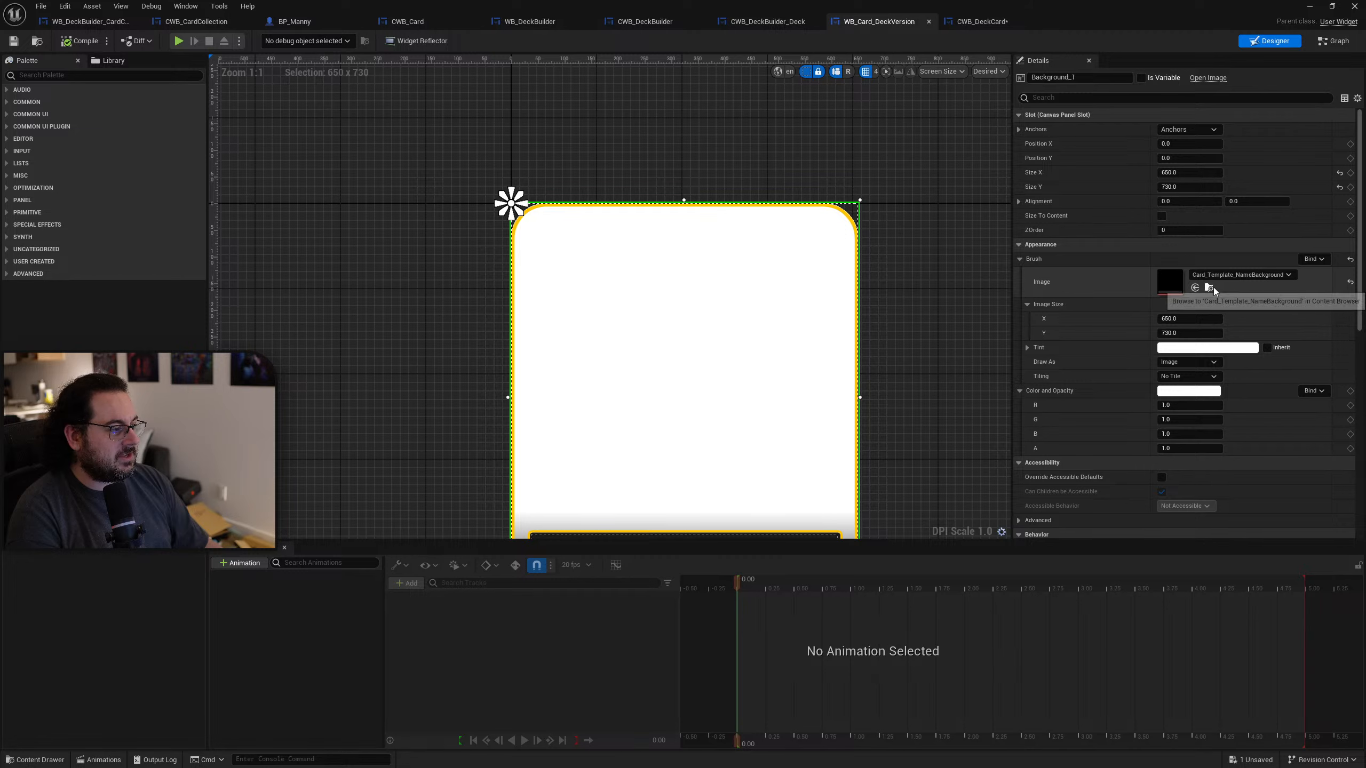
pyautogui.click(982, 21)
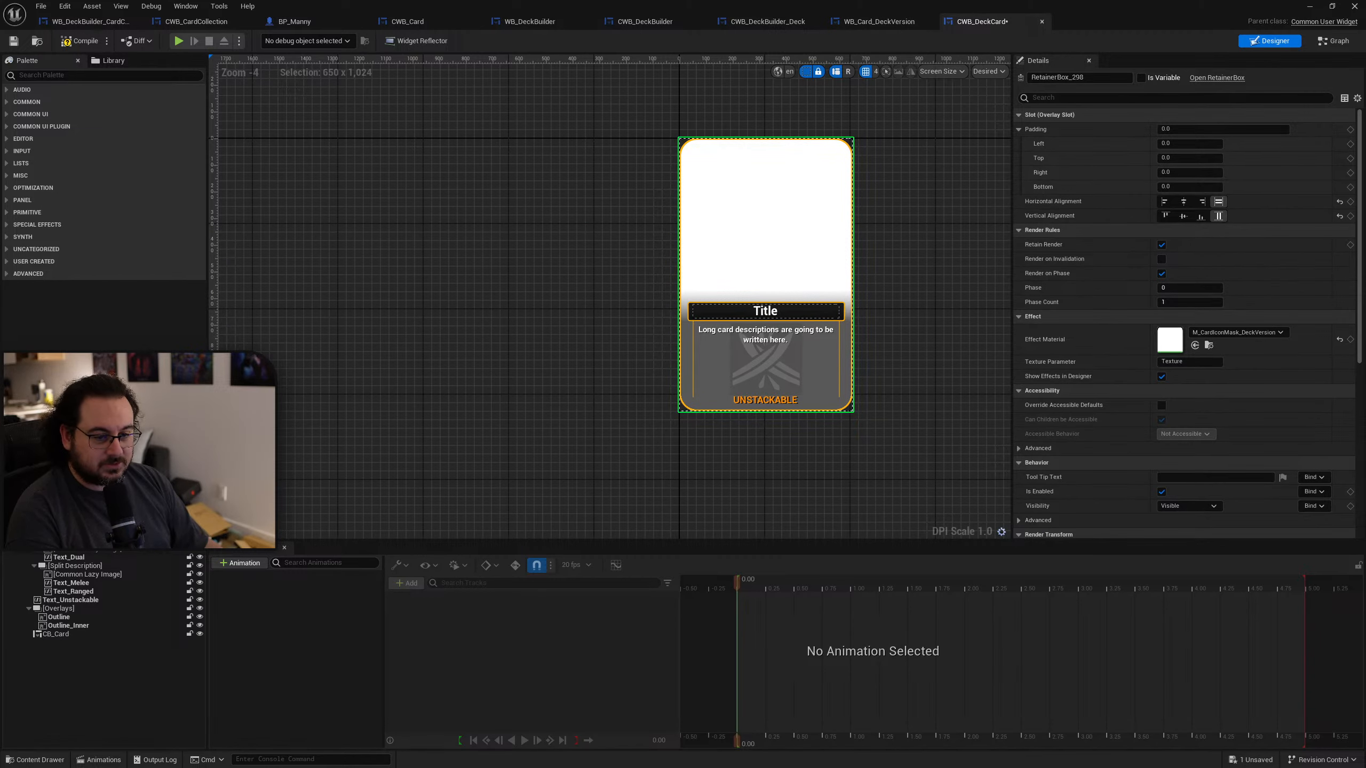
pyautogui.click(70, 489)
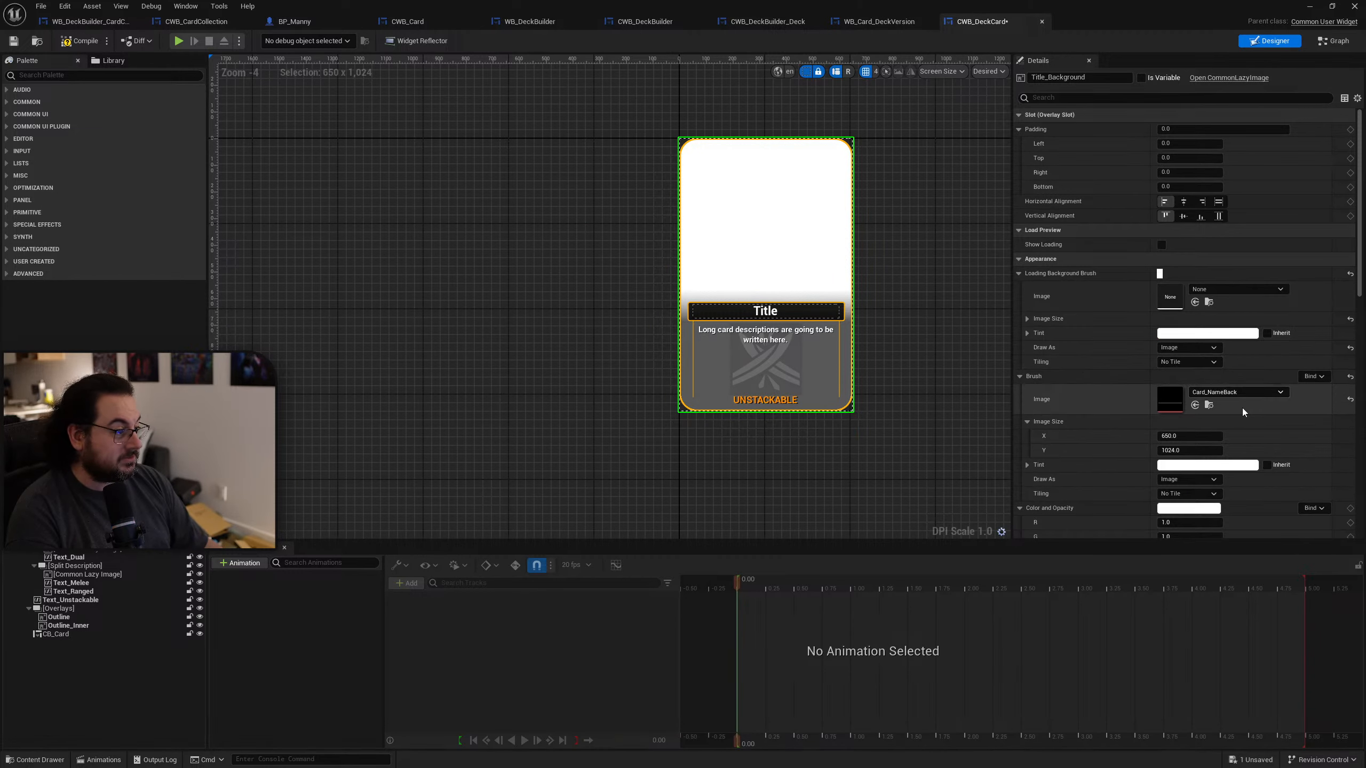
pyautogui.click(1194, 405)
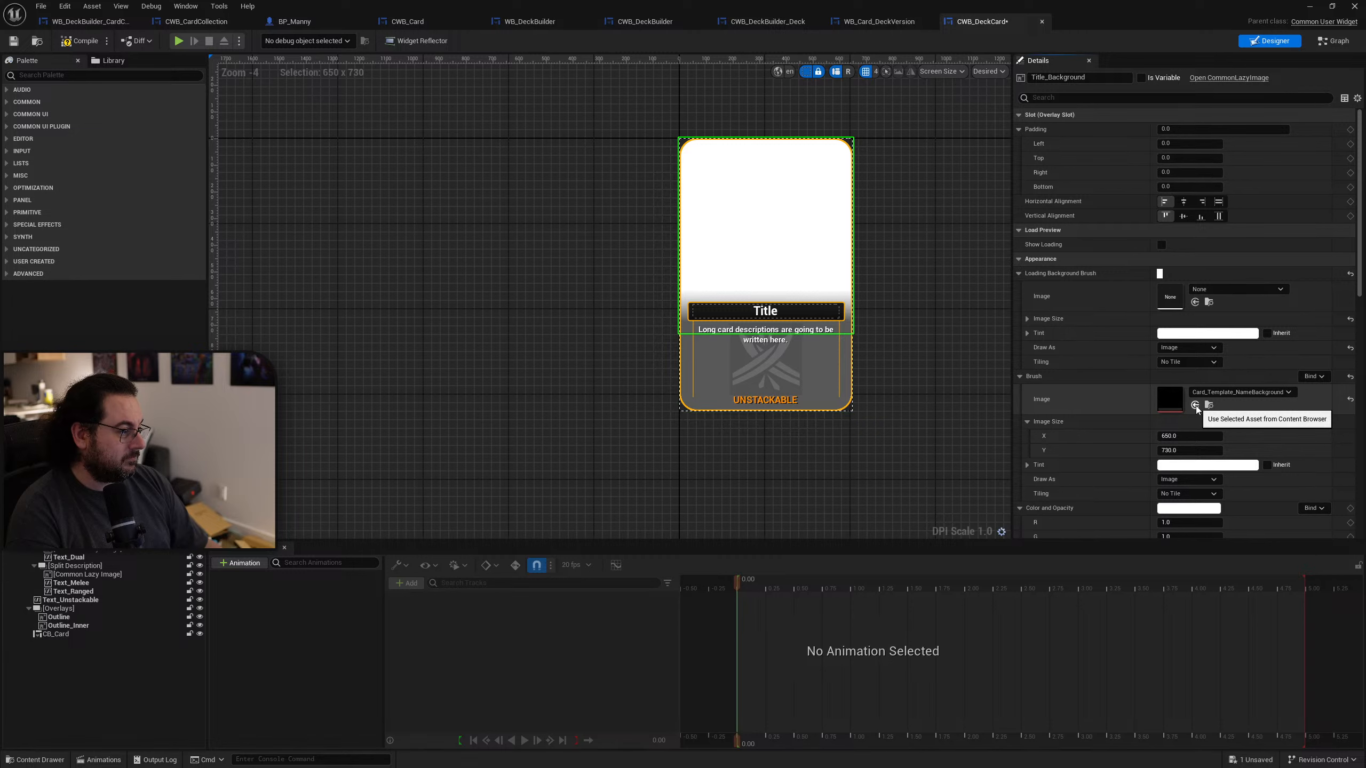
# Step: Set the Effect Material of CWB_DeckCard's text background retainer box to M_CardTextBGMask_DeckVersion, taken from WB_Card_DeckVersion
pyautogui.click(873, 22)
pyautogui.click(638, 442)
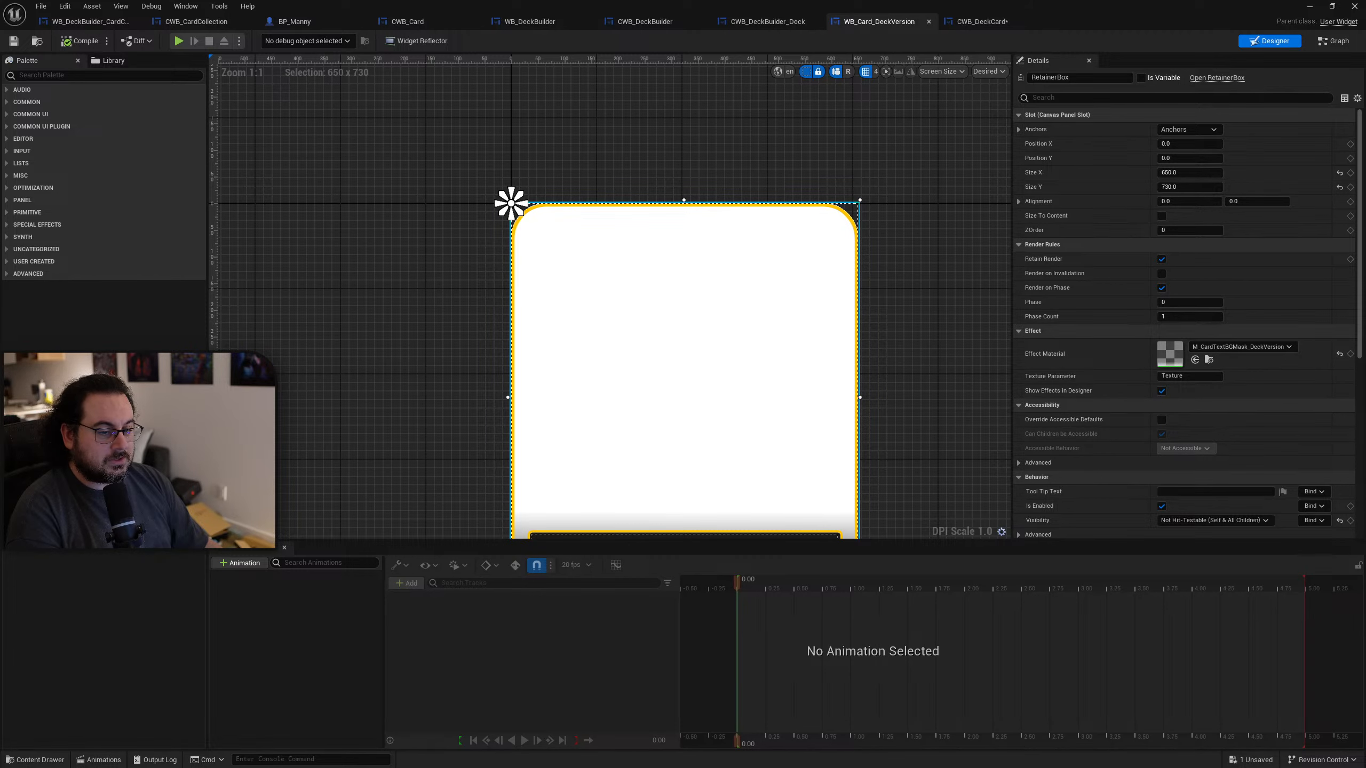
pyautogui.click(973, 23)
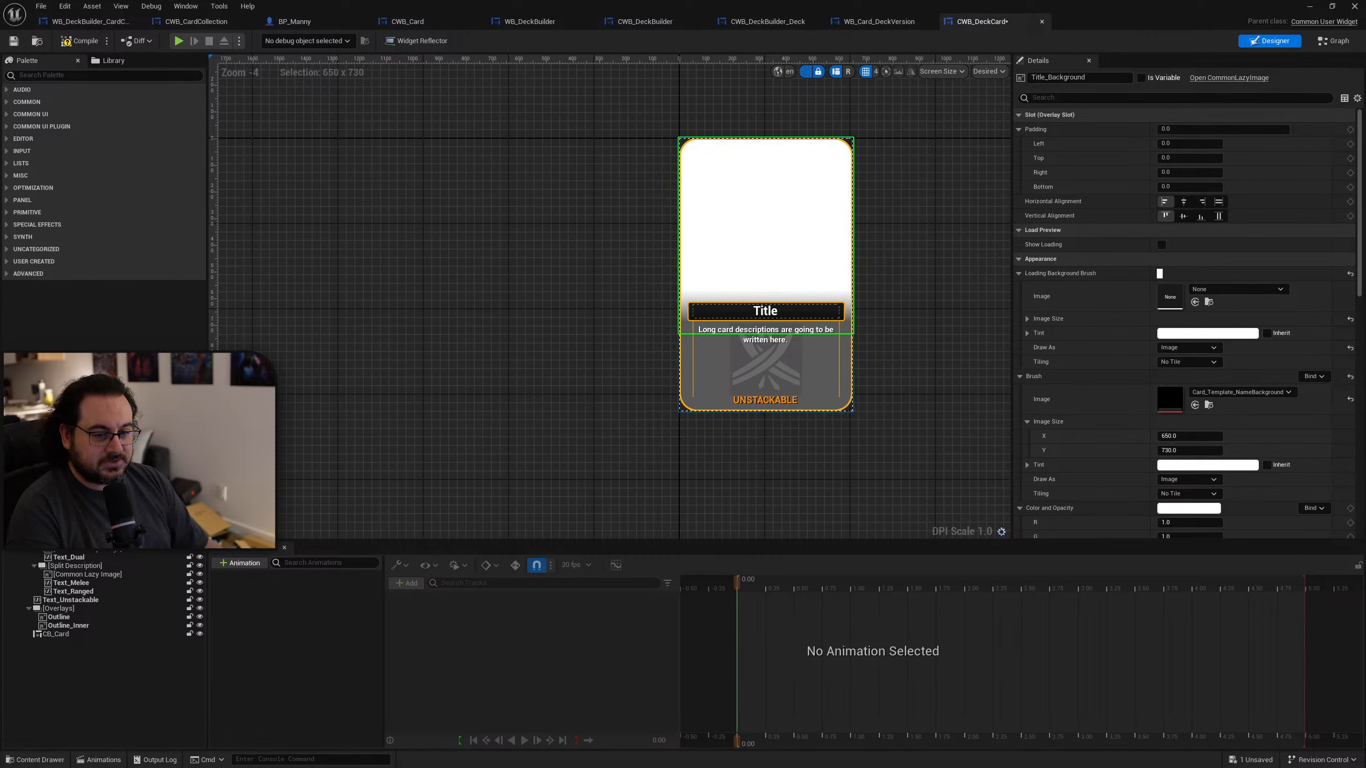
pyautogui.click(805, 371)
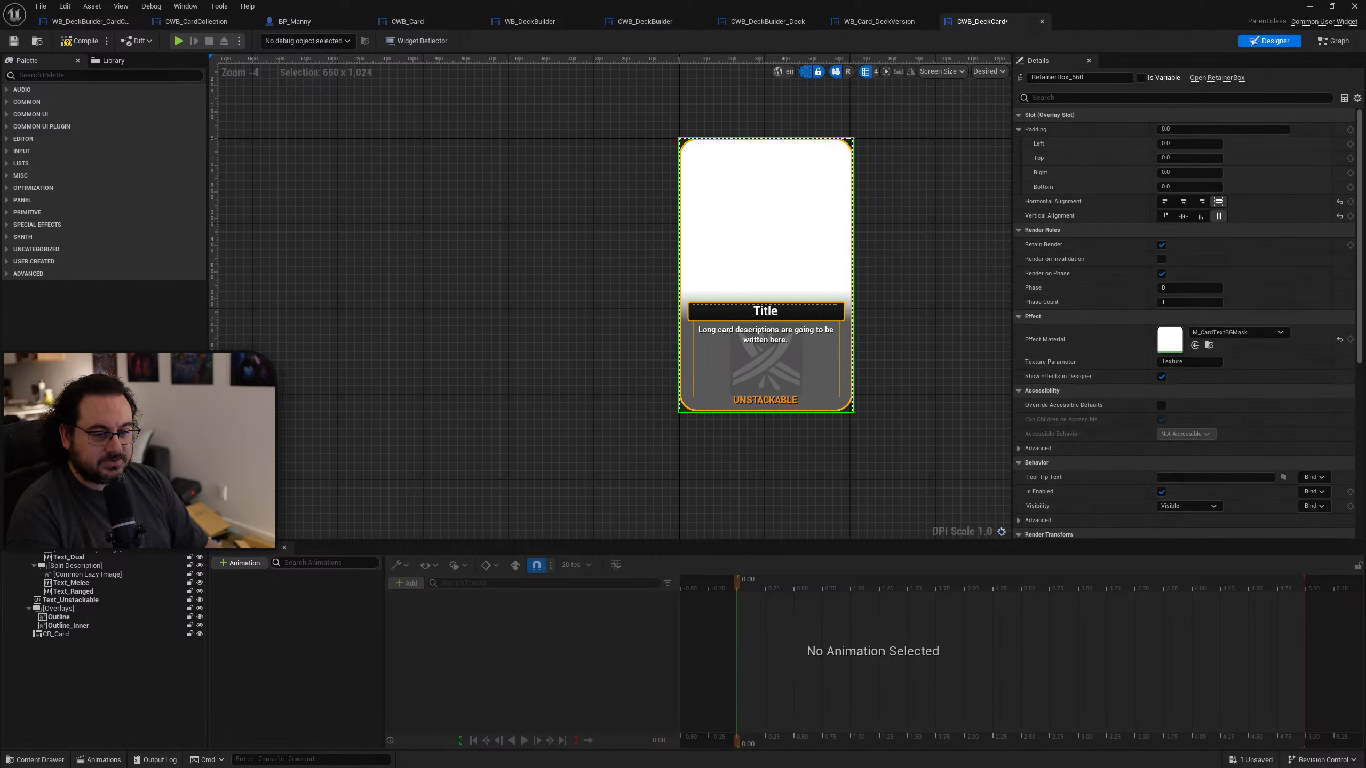
pyautogui.click(1195, 345)
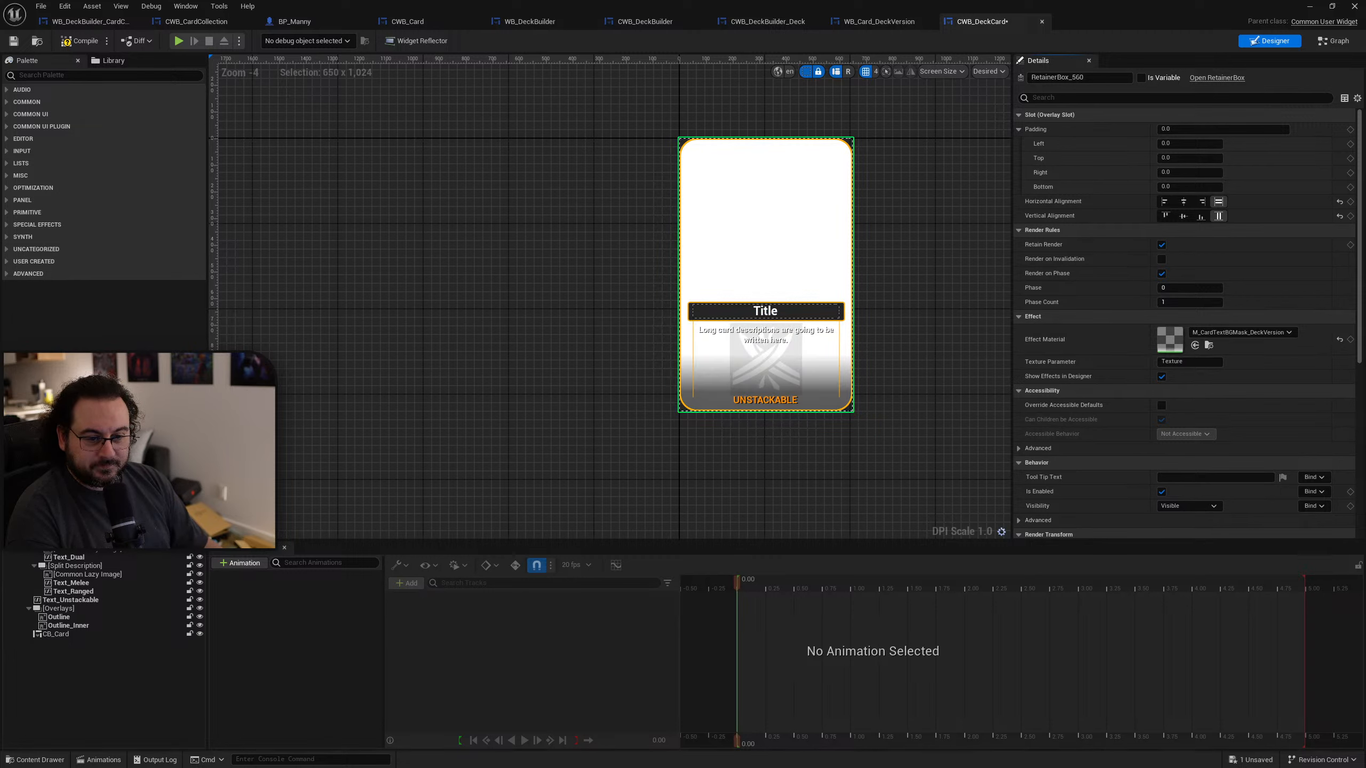
# Step: Check the title box and Card_Outline in WB_Card_DeckVersion, then delete DualSwitcher and Text_Unstackable from CWB_DeckCard
pyautogui.click(765, 311)
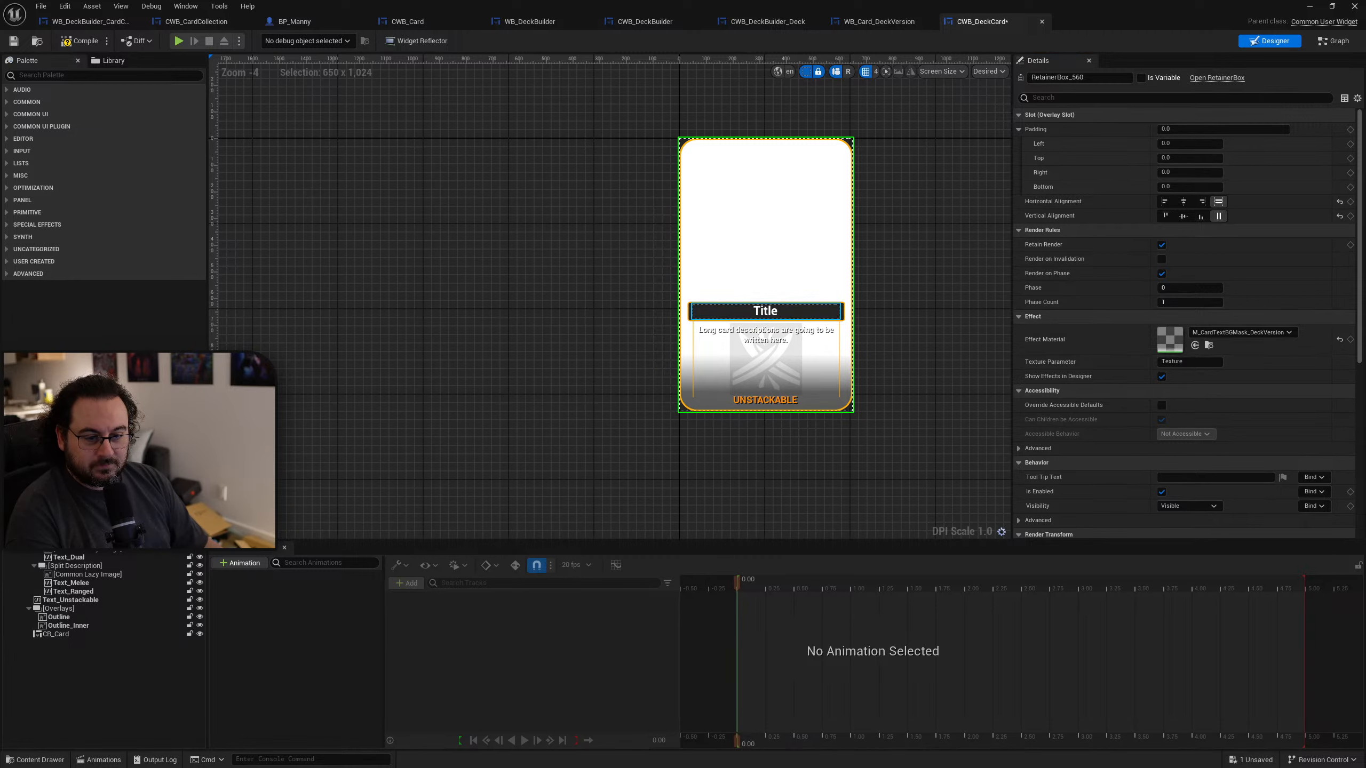
pyautogui.click(887, 22)
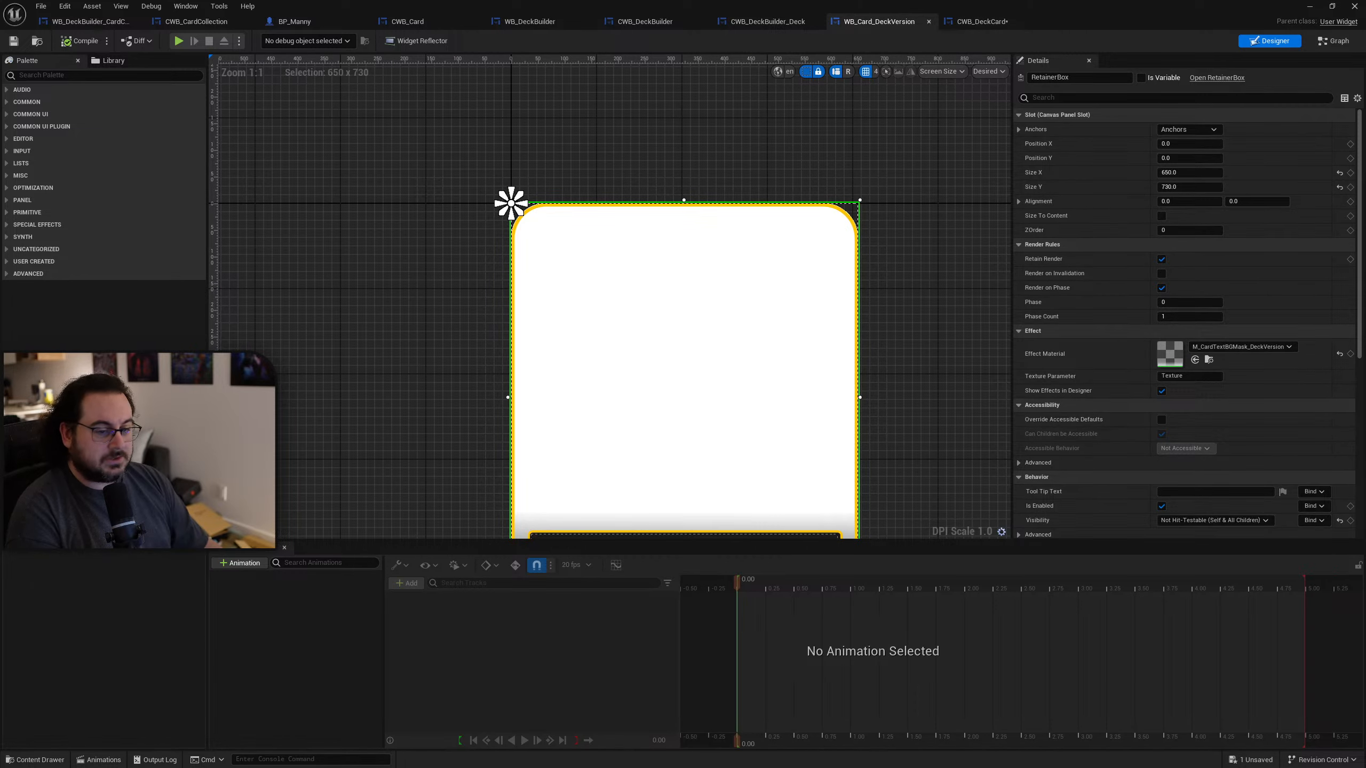
pyautogui.click(685, 535)
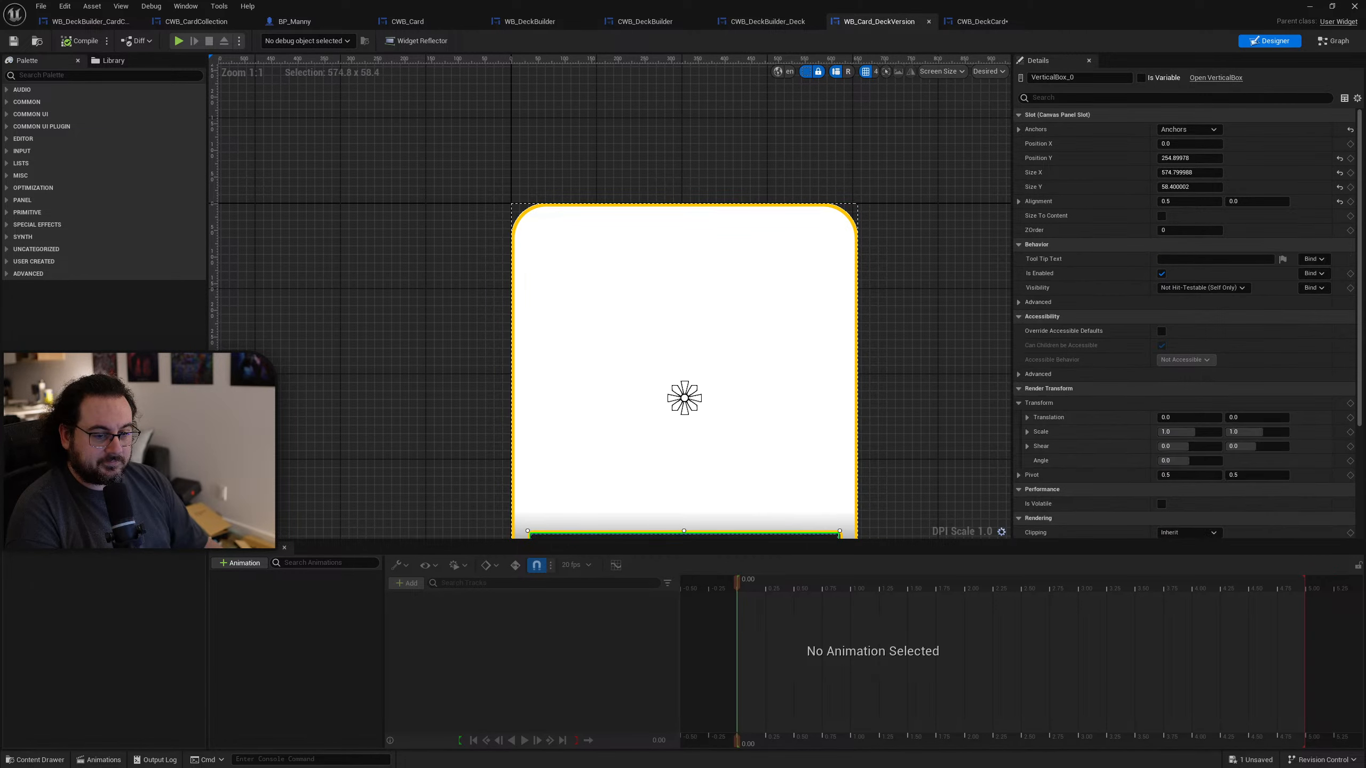
pyautogui.moveTo(630, 431); pyautogui.dragTo(640, 327, button='right')
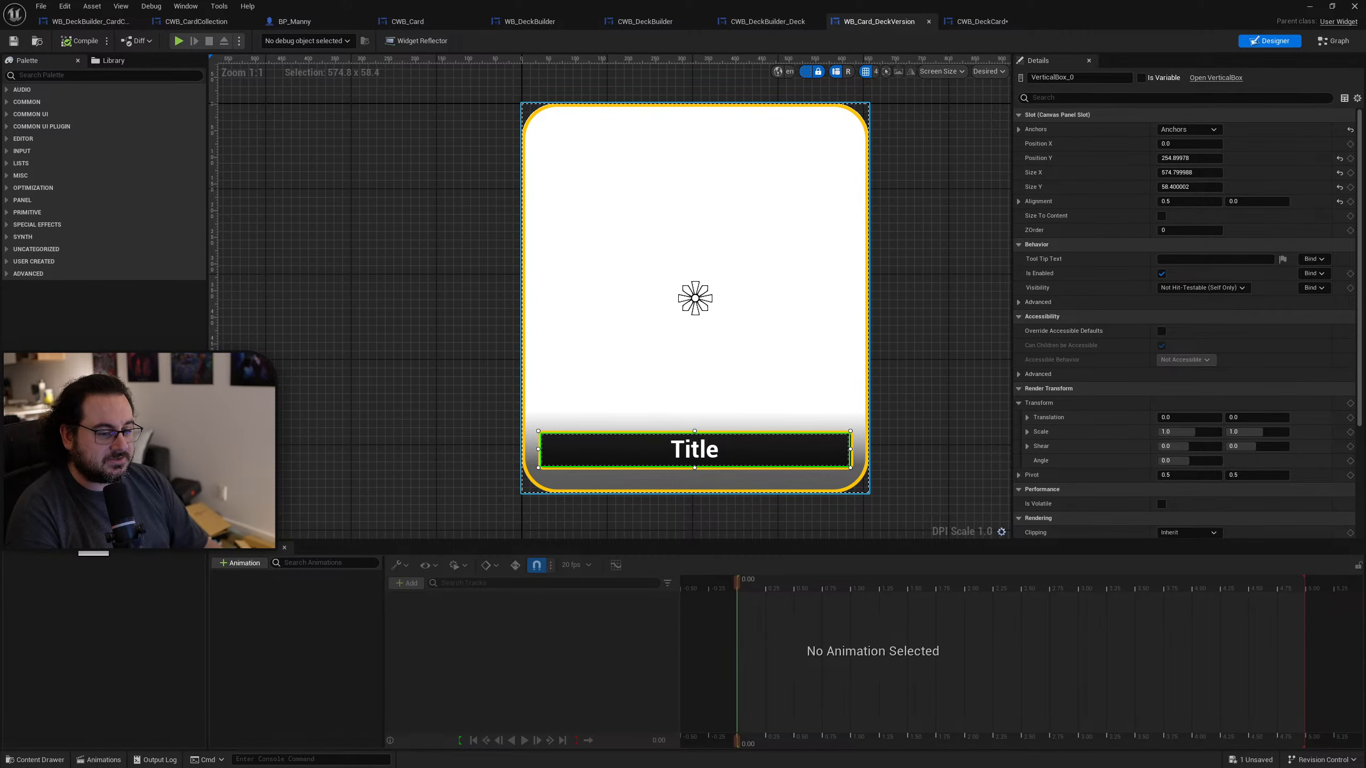
pyautogui.click(72, 536)
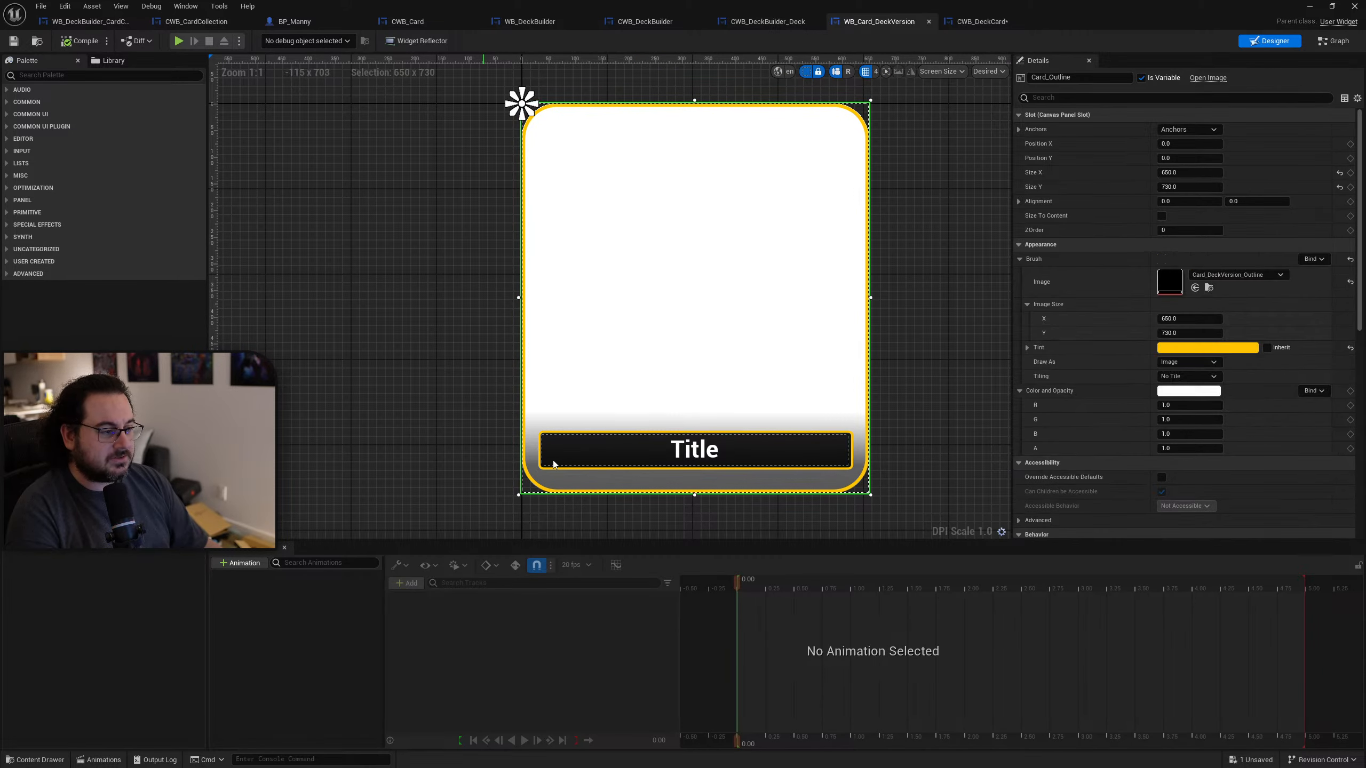
pyautogui.click(968, 20)
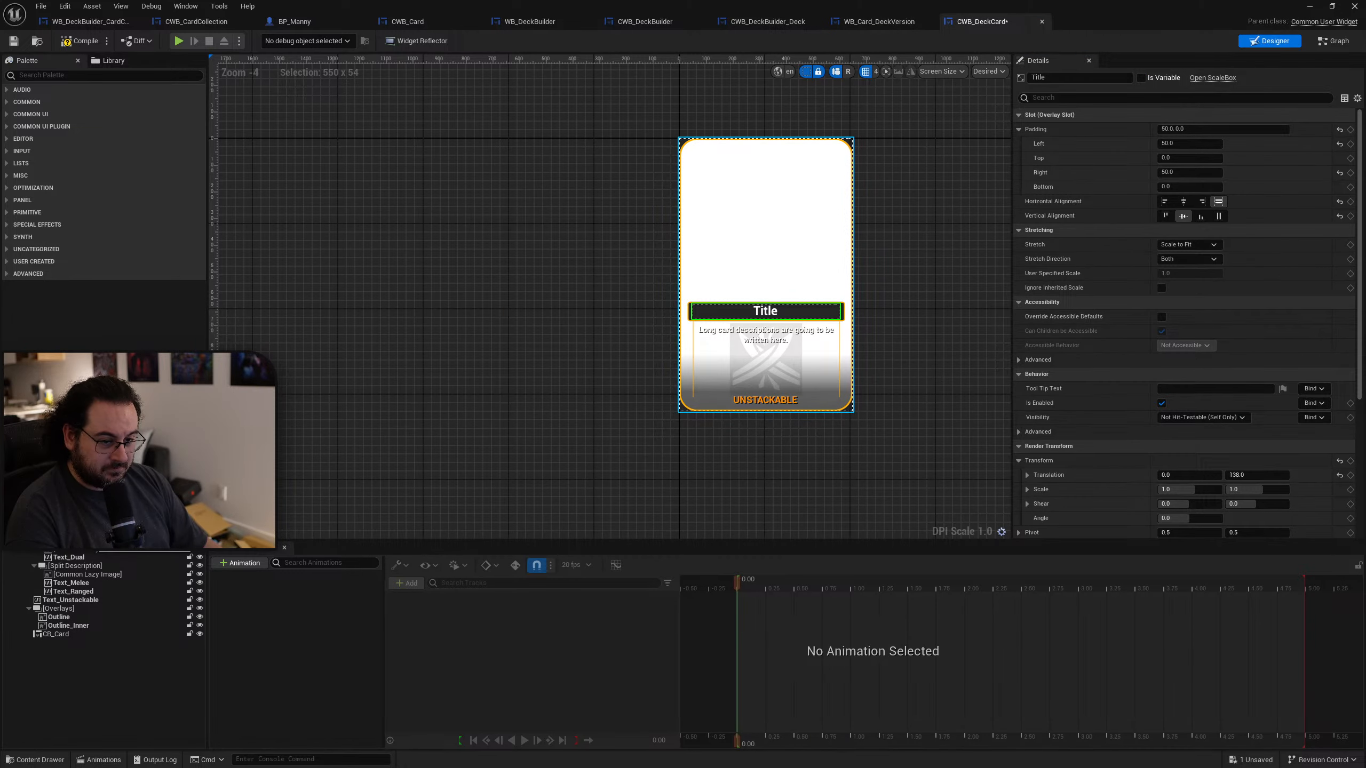
pyautogui.click(80, 540)
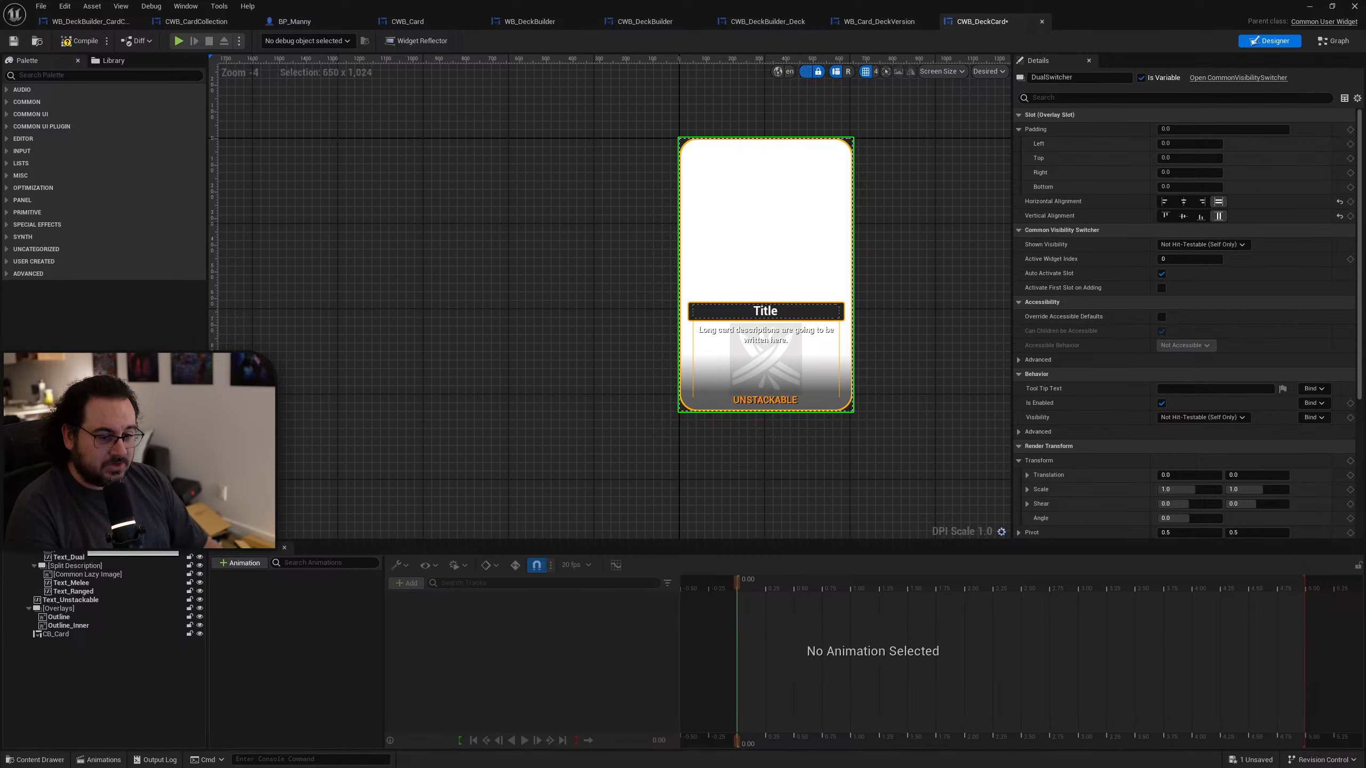
pyautogui.press('Delete')
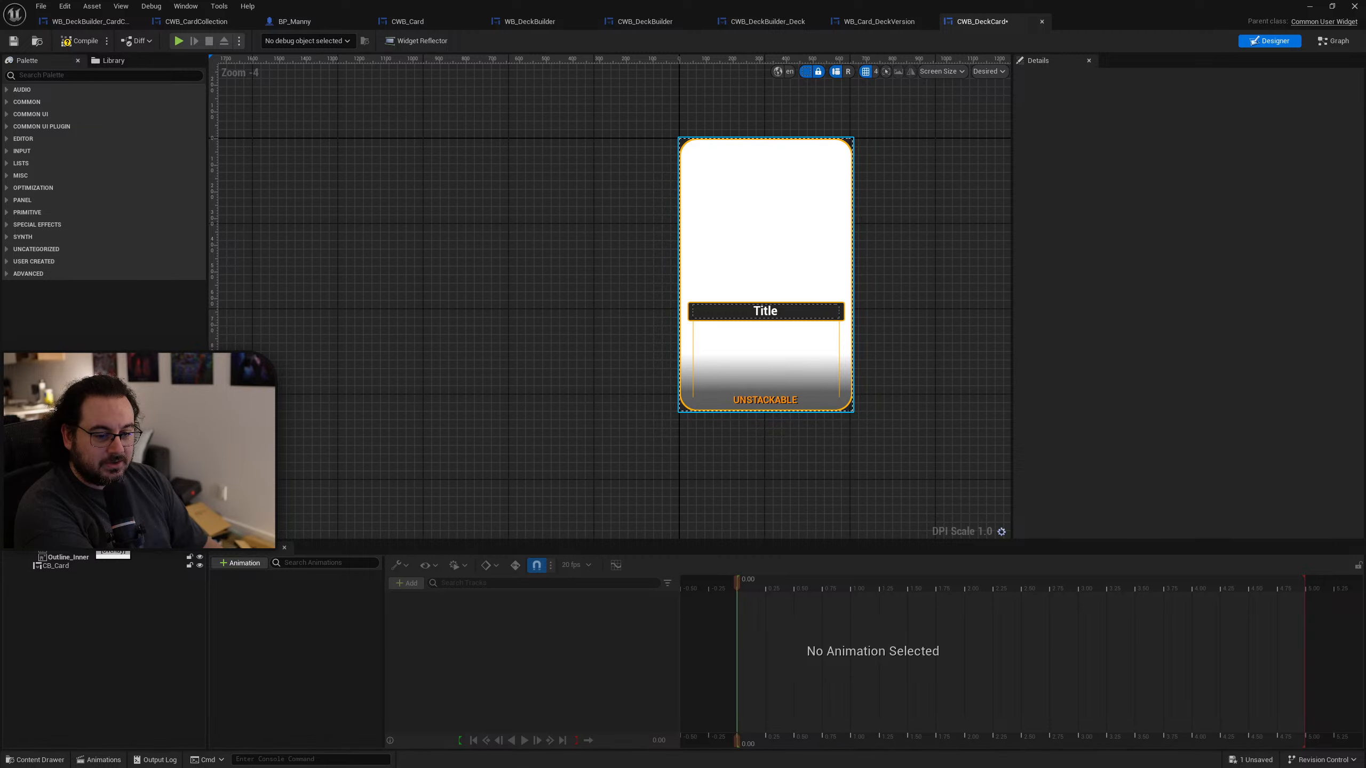
pyautogui.click(93, 540)
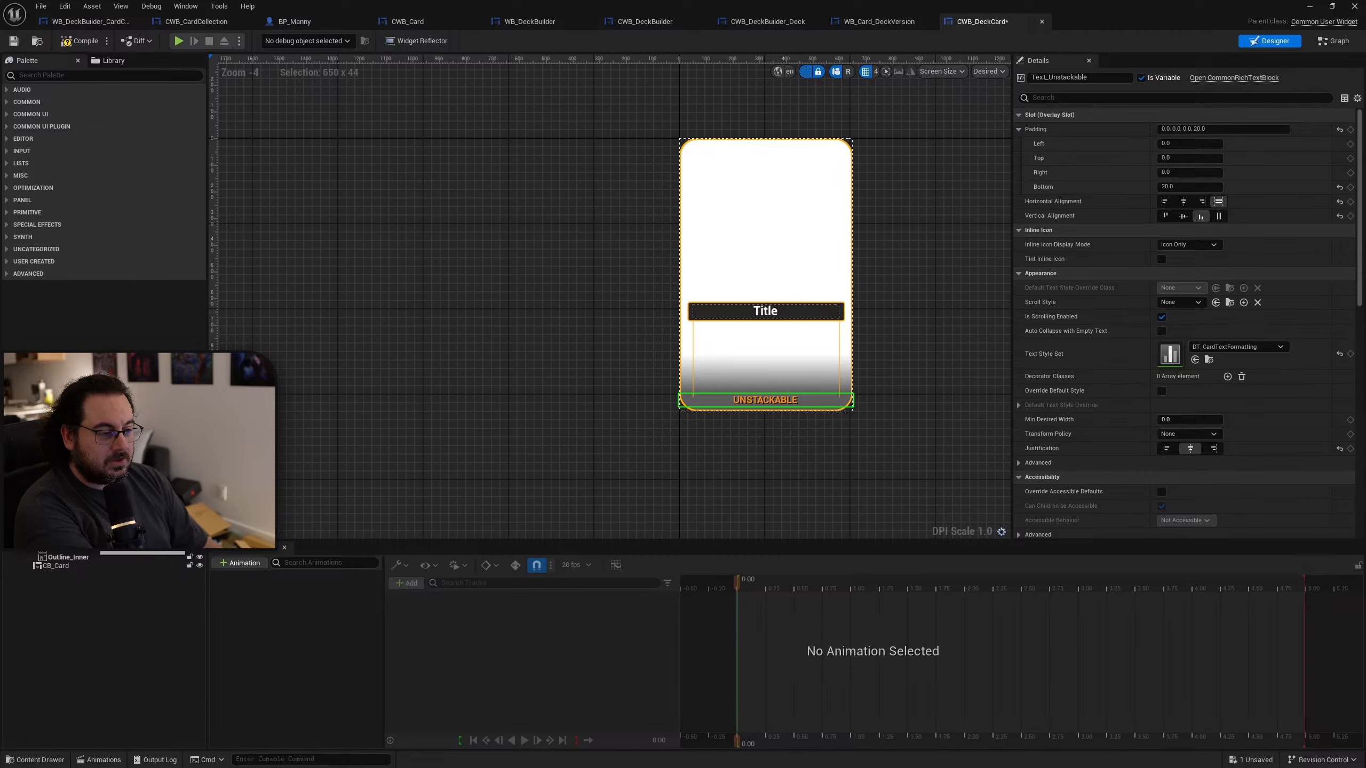
pyautogui.press('Delete')
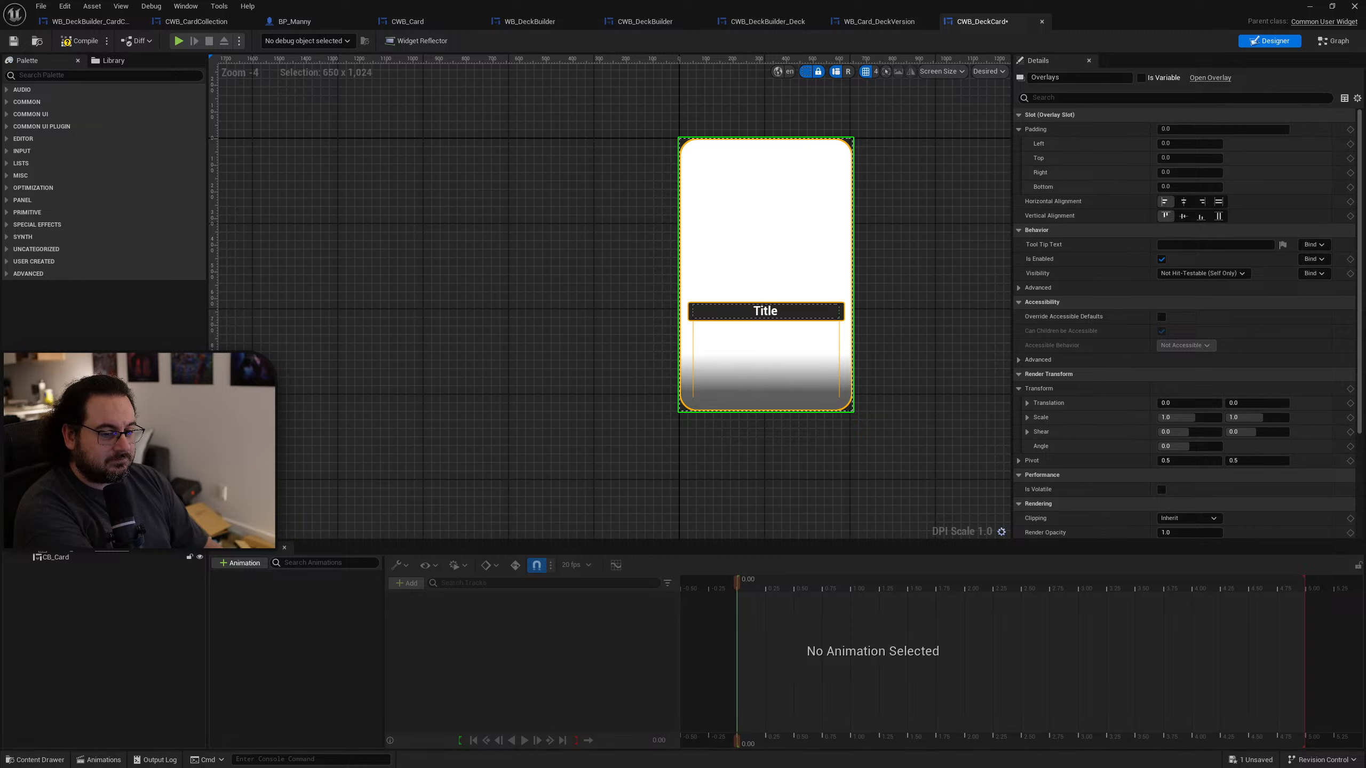
# Step: Set the Outline brush image in CWB_DeckCard to Card_DeckVersion_Outline and delete the inner outline beneath the title
pyautogui.click(81, 545)
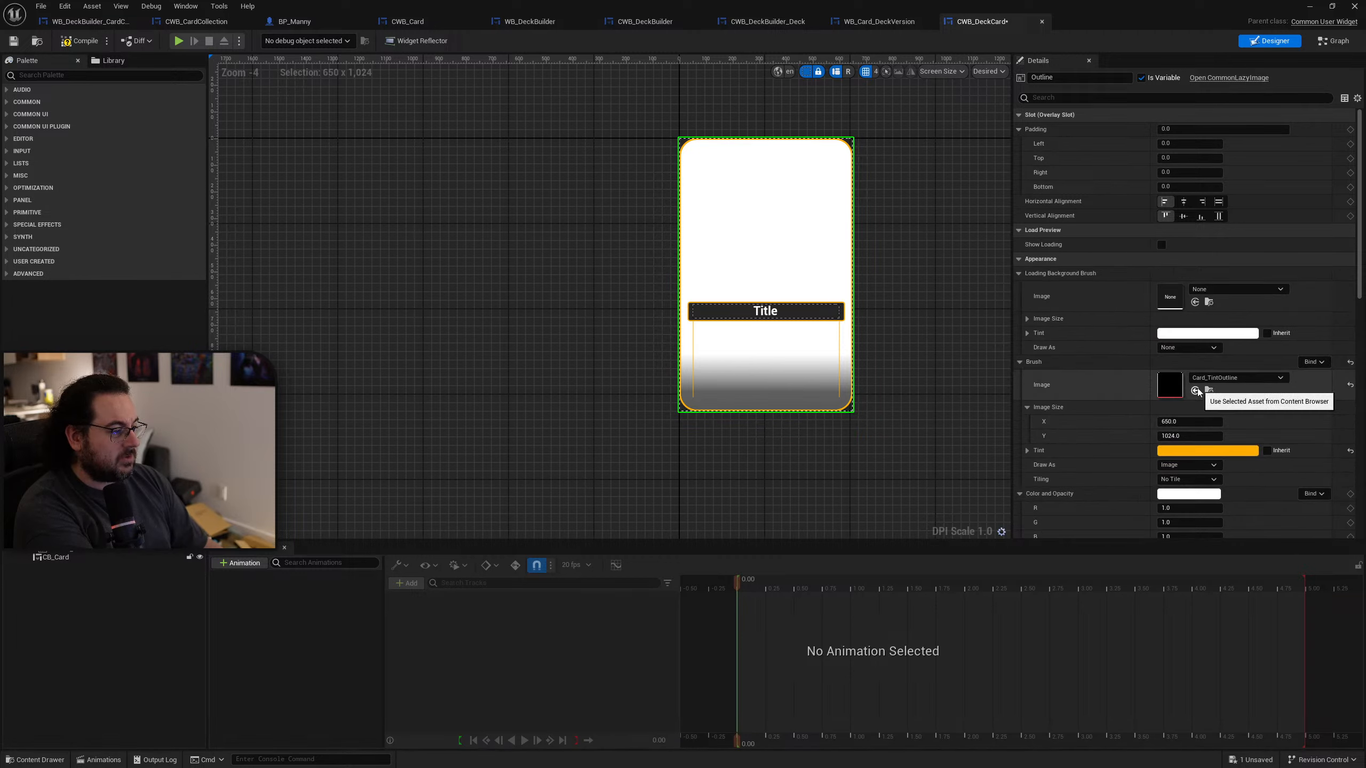
pyautogui.click(1194, 390)
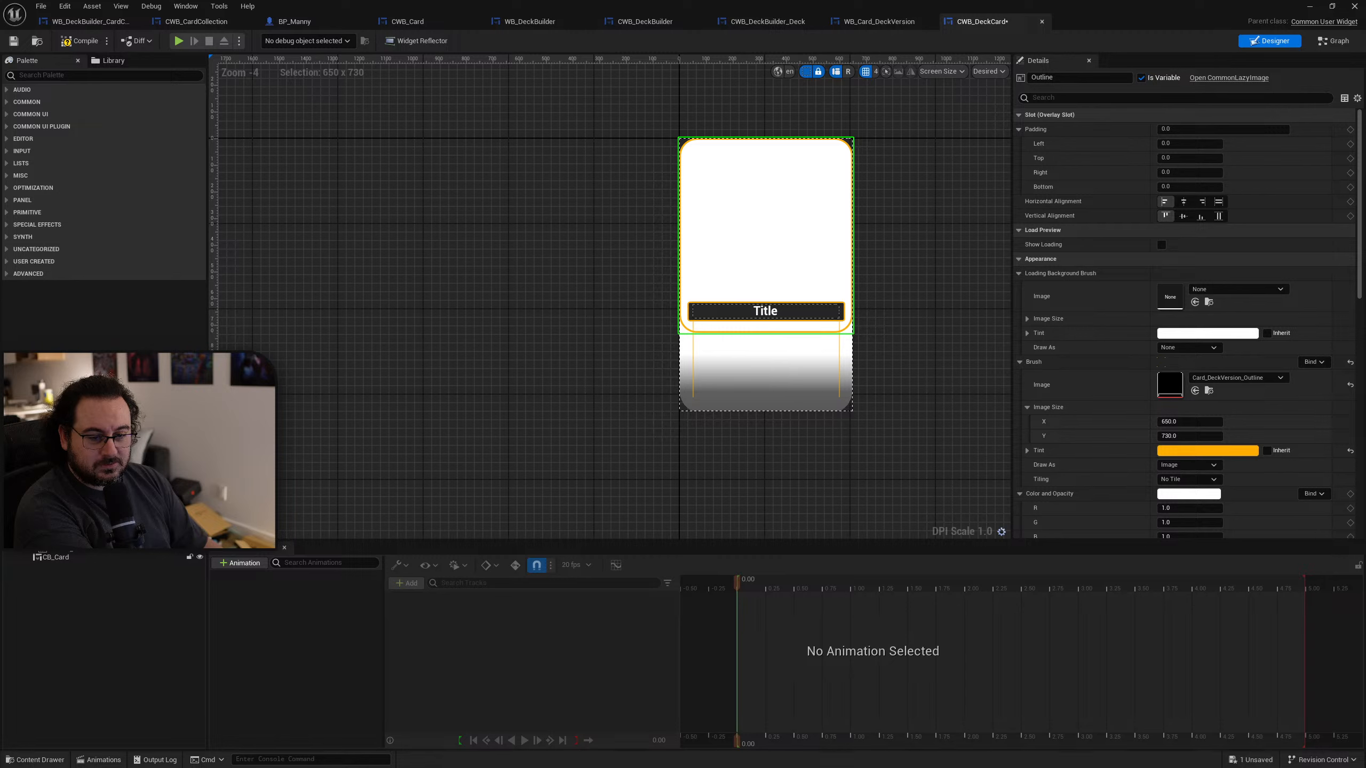
pyautogui.click(79, 555)
pyautogui.press('Delete')
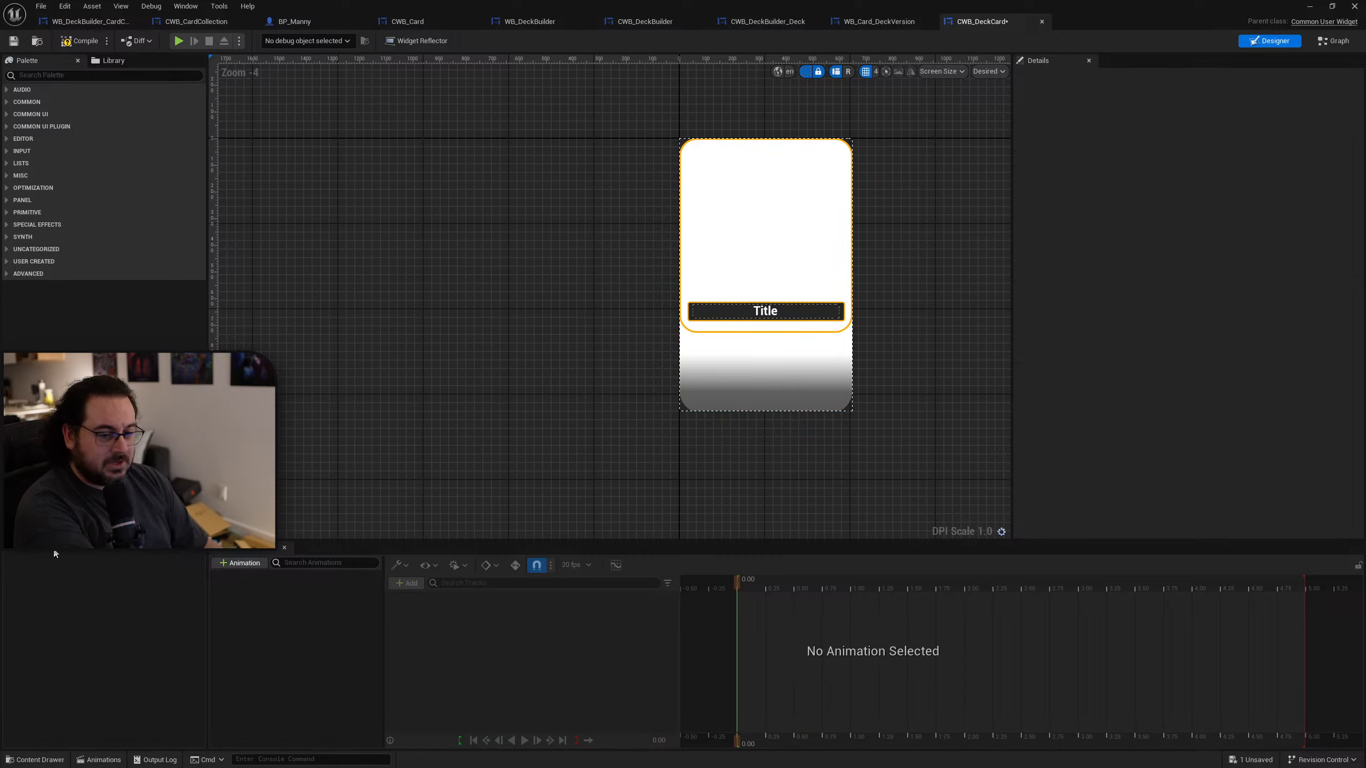
# Step: Try top vertical alignment on CB_Card in its overlay slot, then restore fill alignment
pyautogui.click(54, 554)
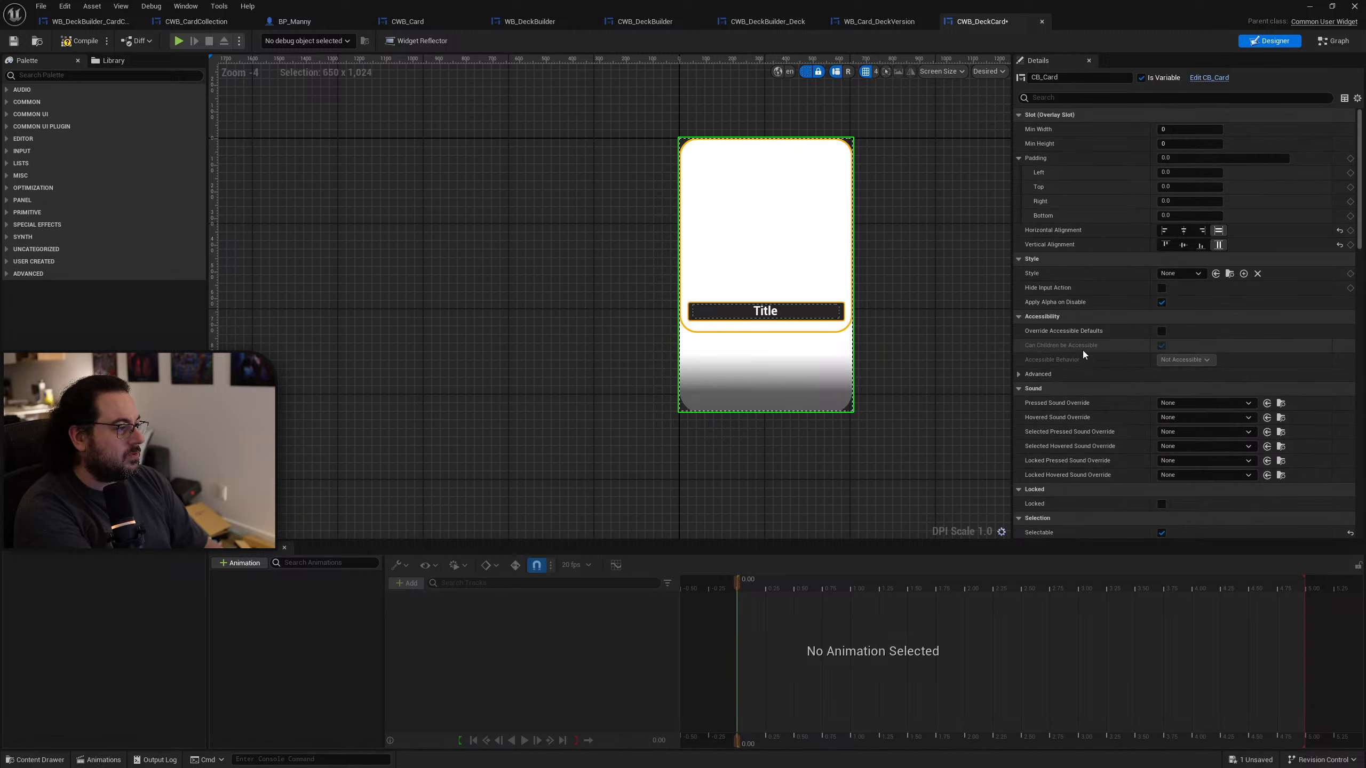
pyautogui.scroll(-1, 1084, 442)
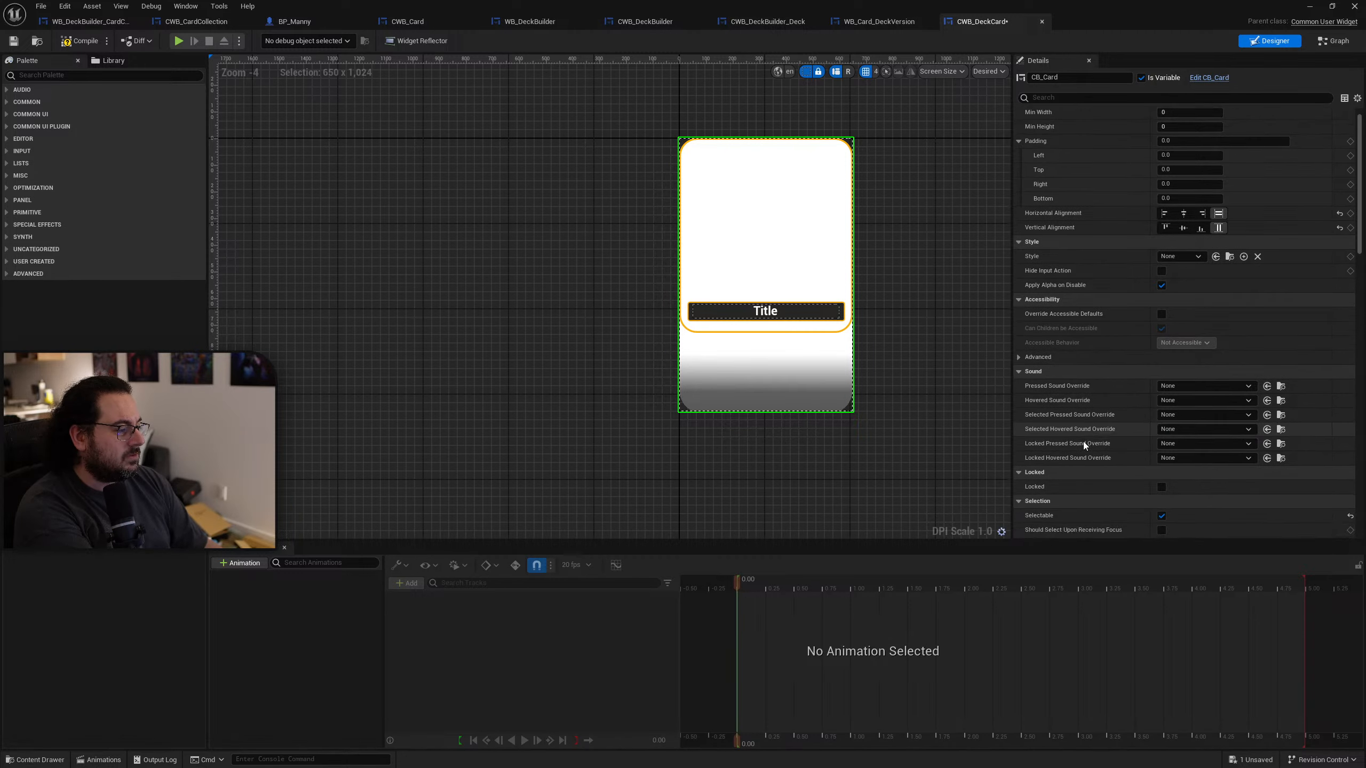
pyautogui.scroll(1, 1083, 443)
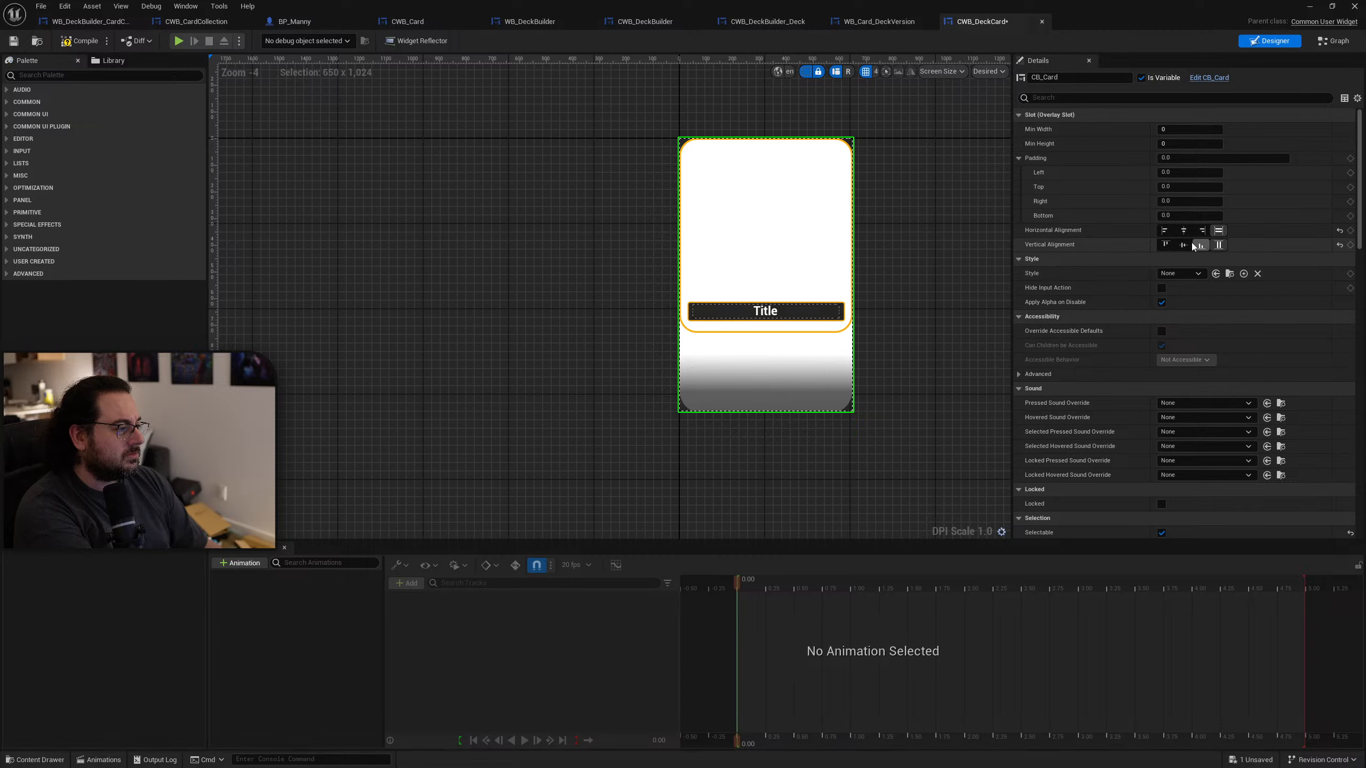
pyautogui.click(1166, 245)
pyautogui.click(1221, 247)
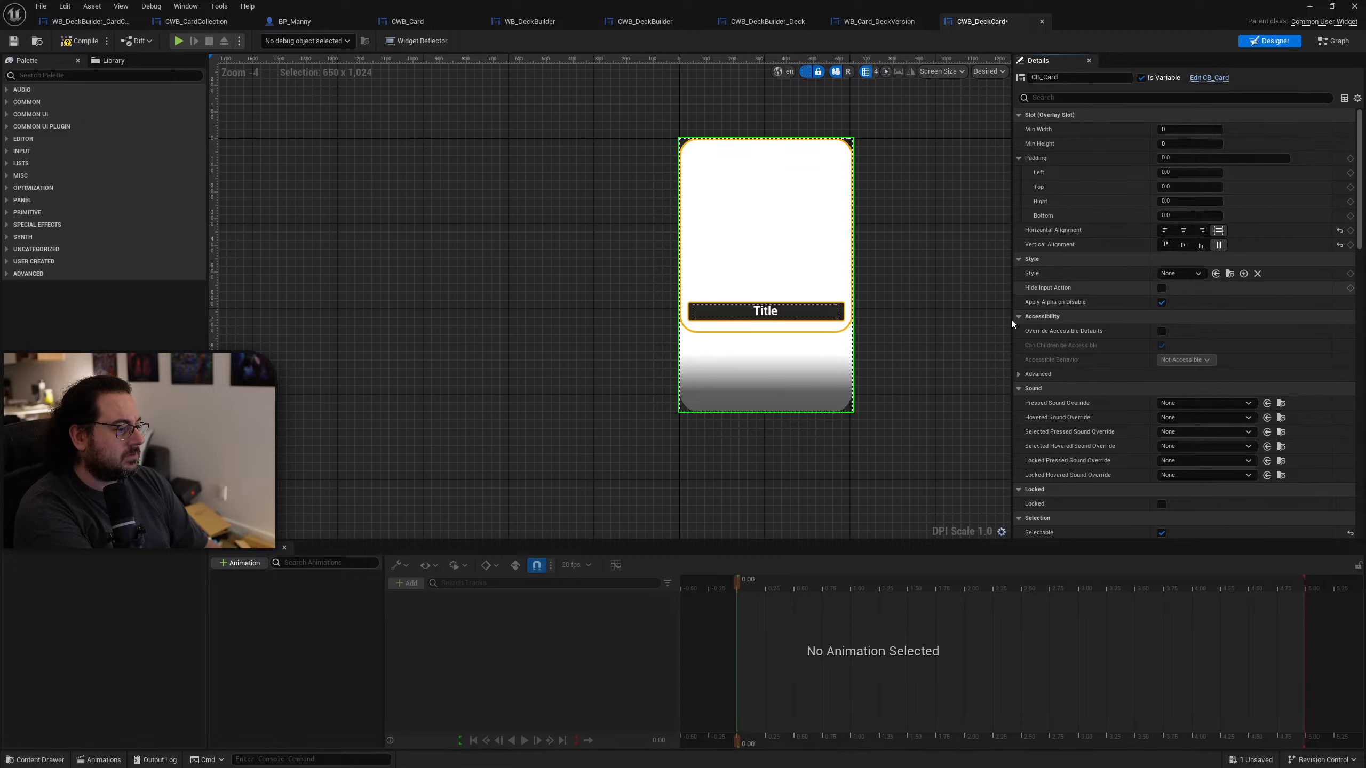
# Step: Try top vertical alignment on the text background's retainer box, then undo it
pyautogui.click(777, 378)
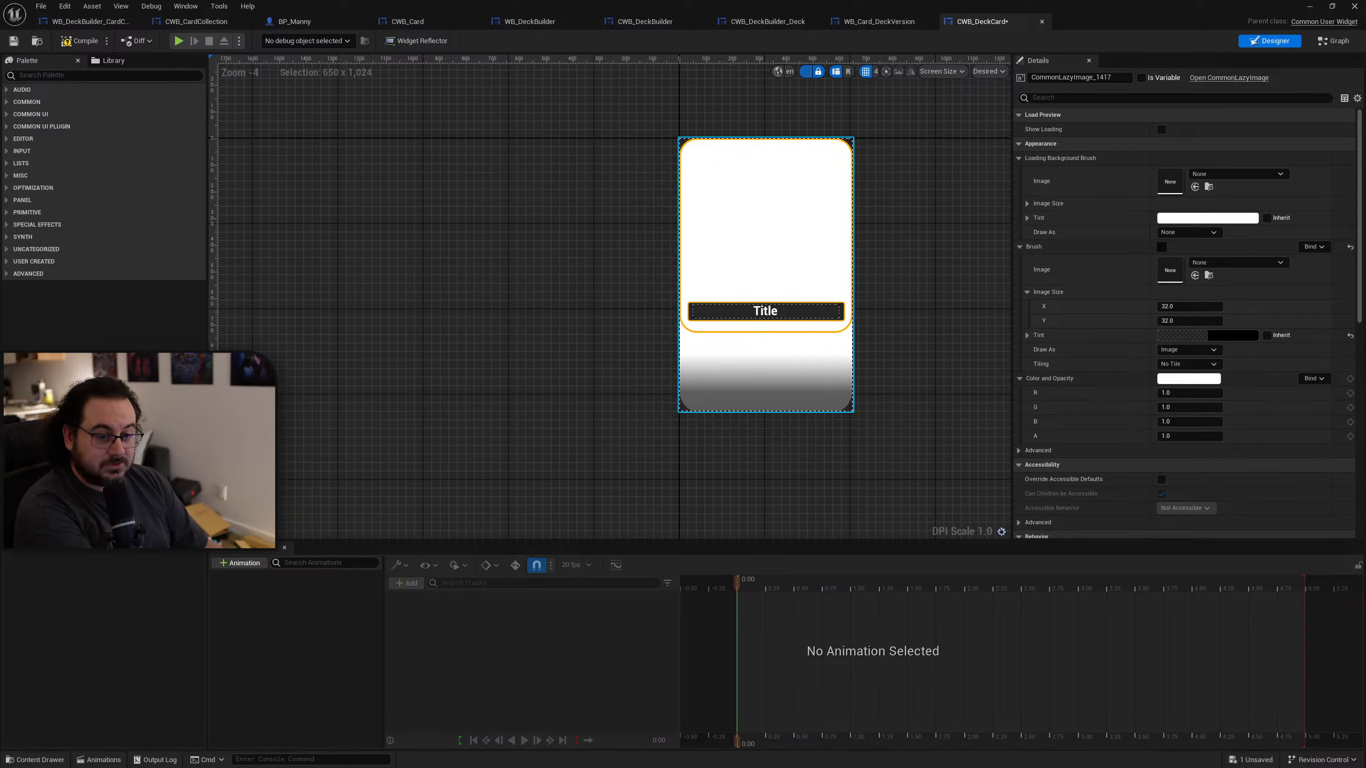
pyautogui.click(135, 419)
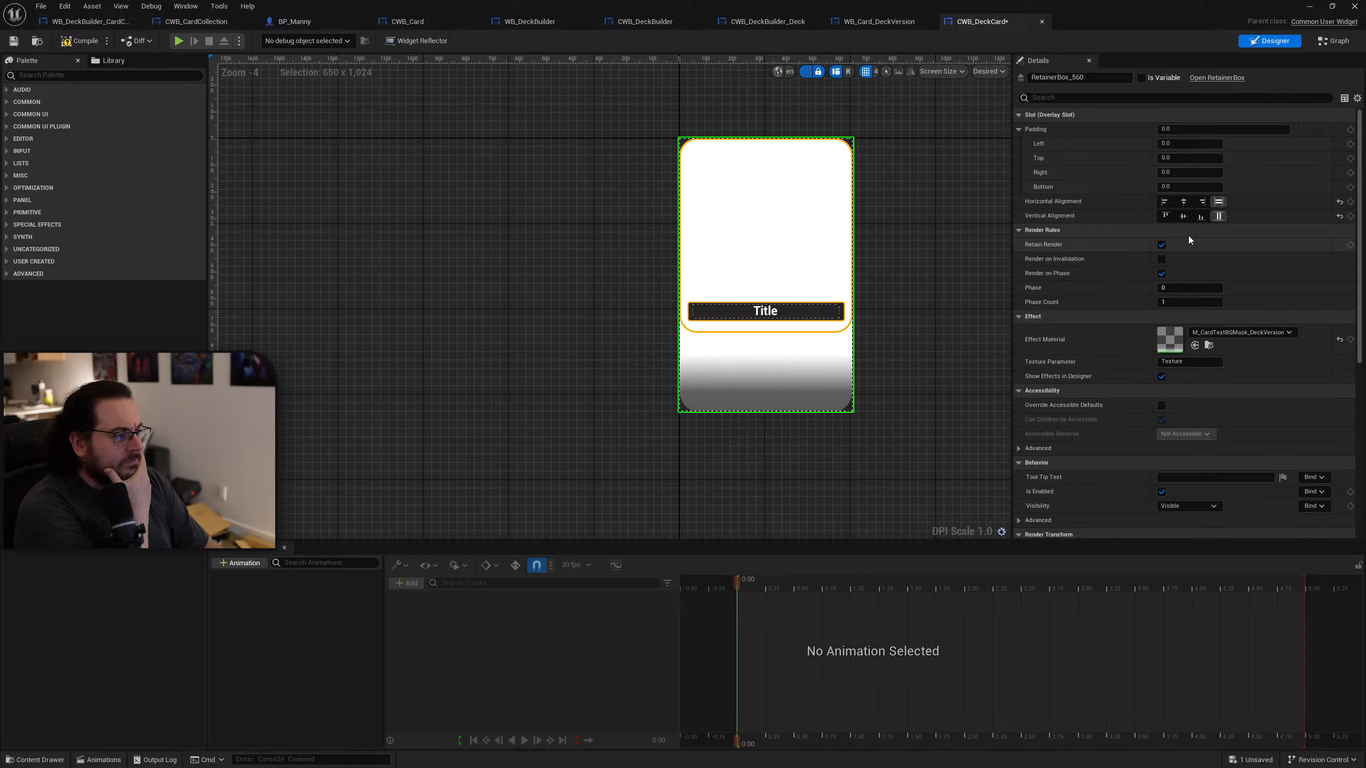
pyautogui.click(1165, 216)
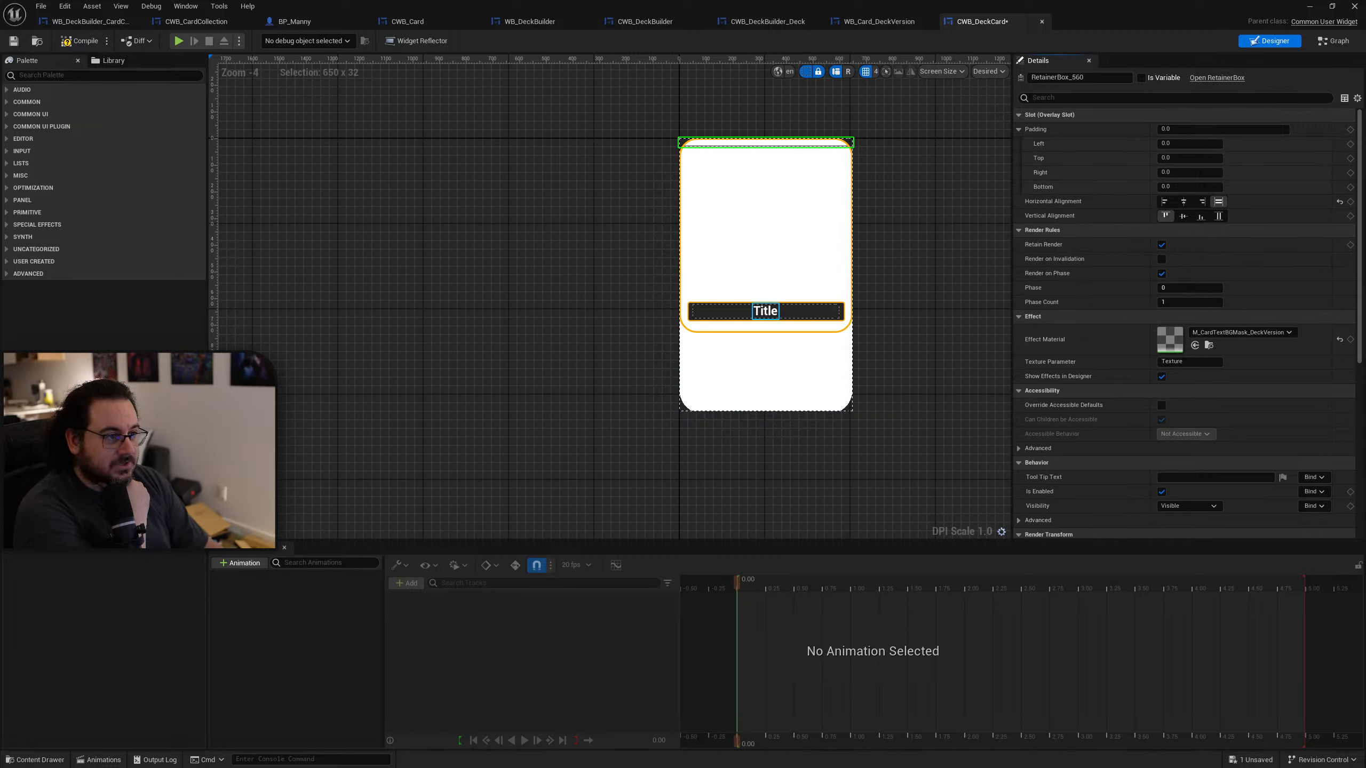
pyautogui.click(720, 396)
pyautogui.hotkey('ctrl', 'z')
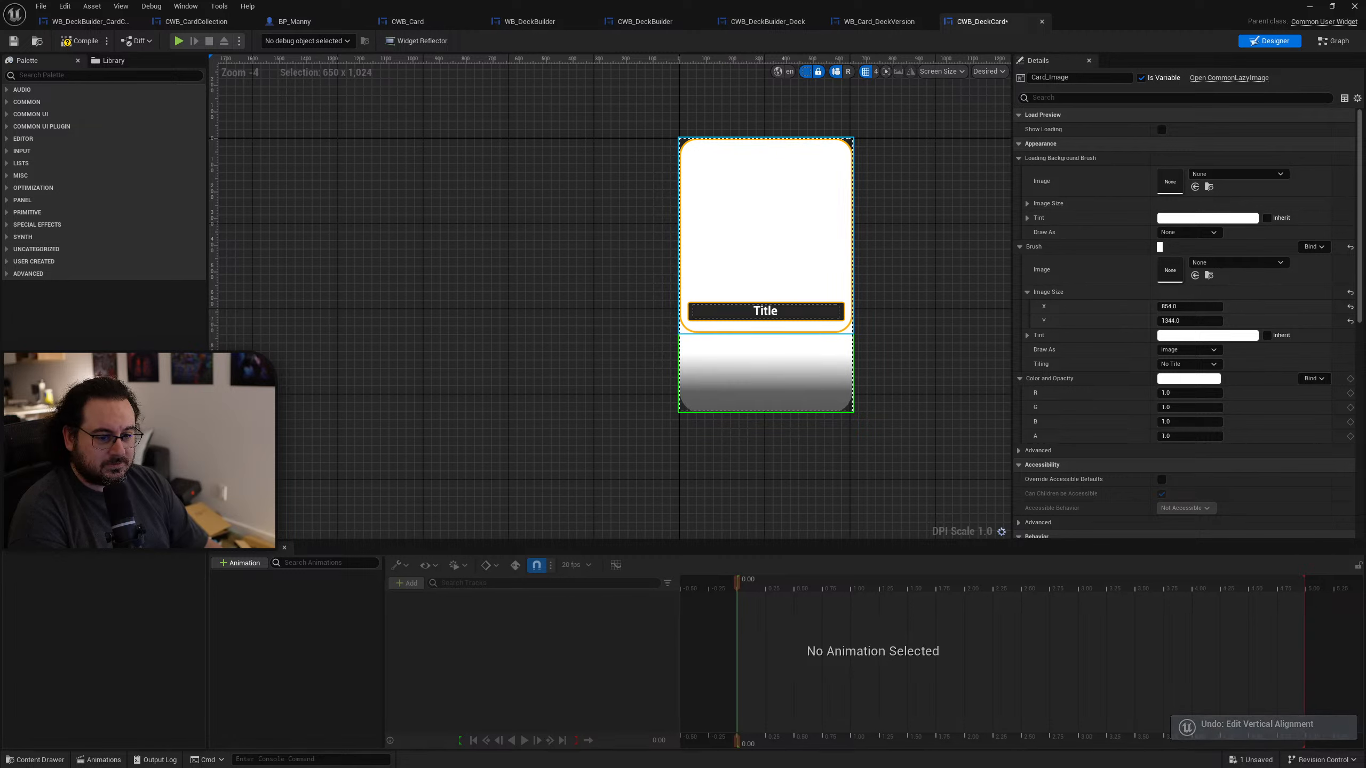
pyautogui.hotkey('ctrl', 'z')
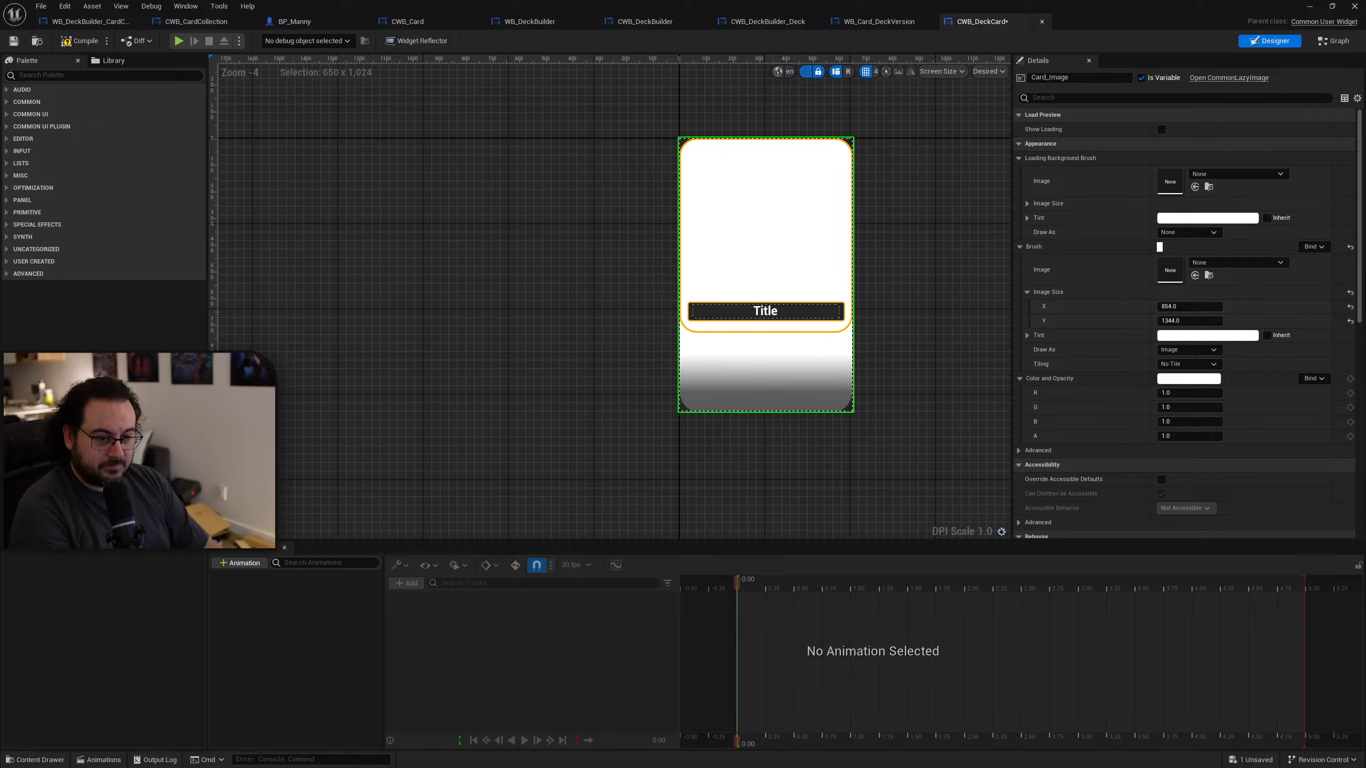
# Step: Try top vertical alignment on the card image's retainer box, then return it to fill
pyautogui.click(81, 420)
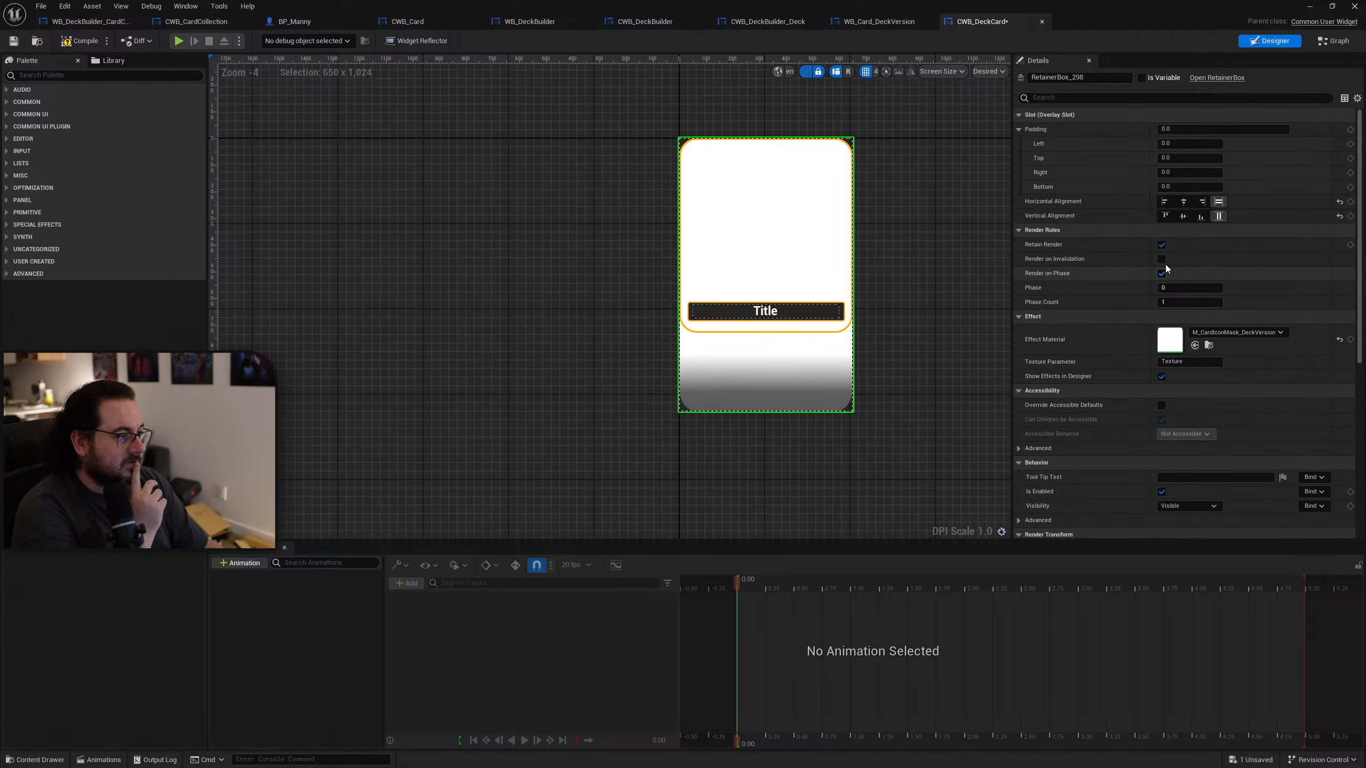
pyautogui.click(1165, 216)
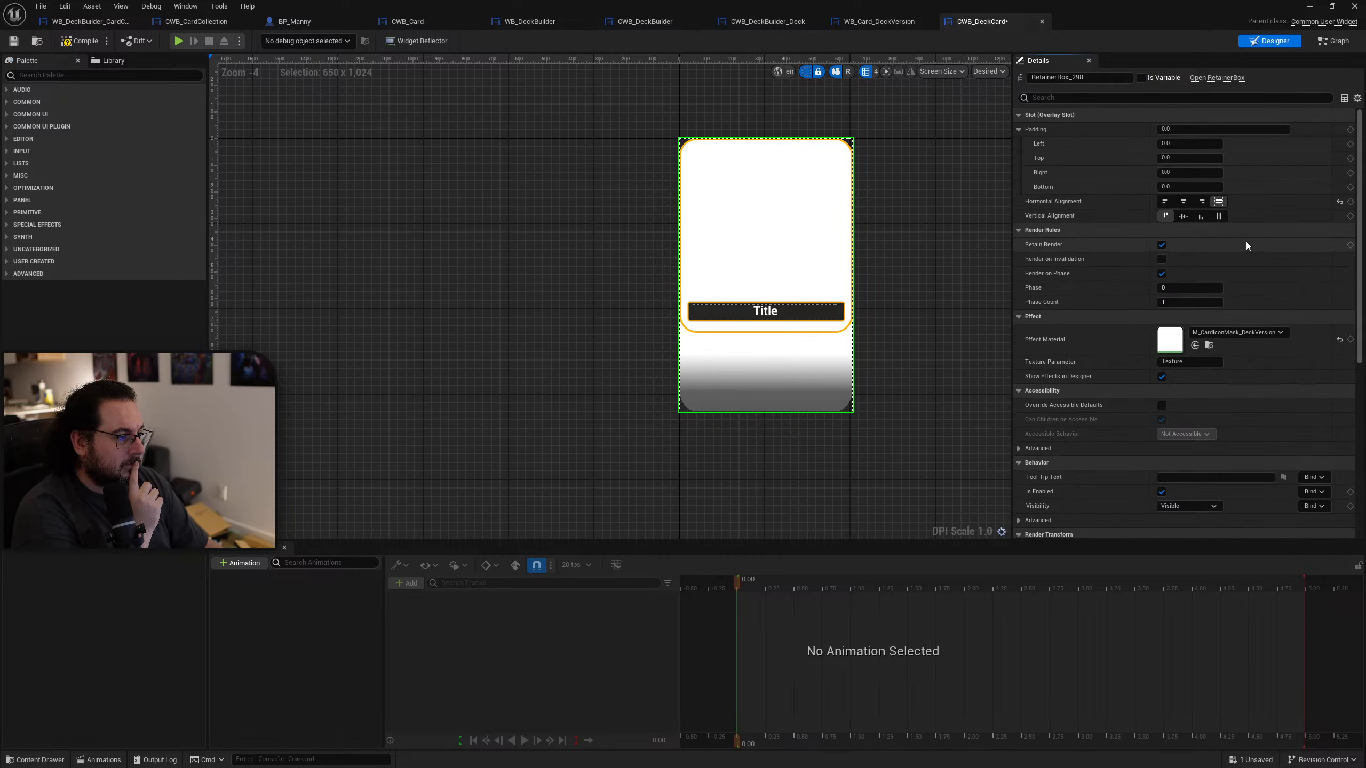
pyautogui.click(1219, 216)
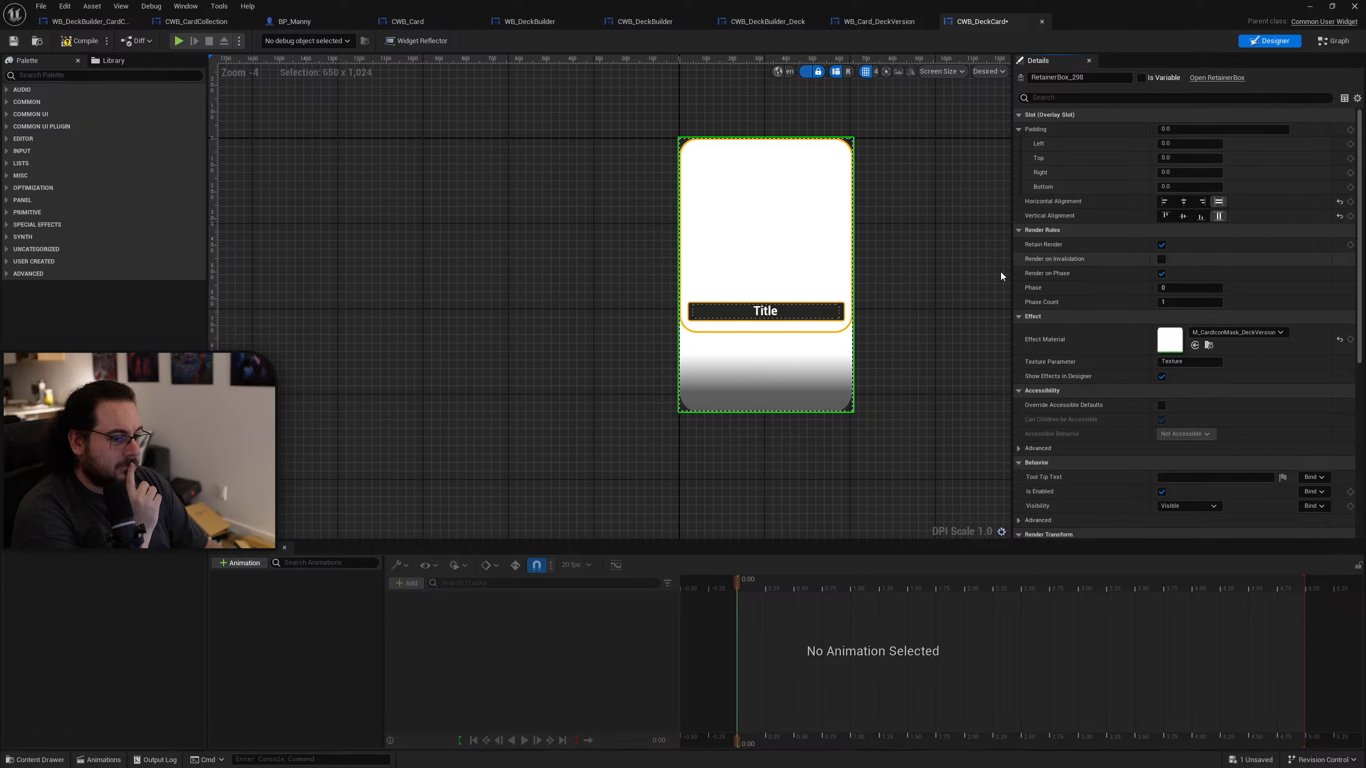
# Step: Hide the card image temporarily and inspect the text background image and its retainer box
pyautogui.click(196, 476)
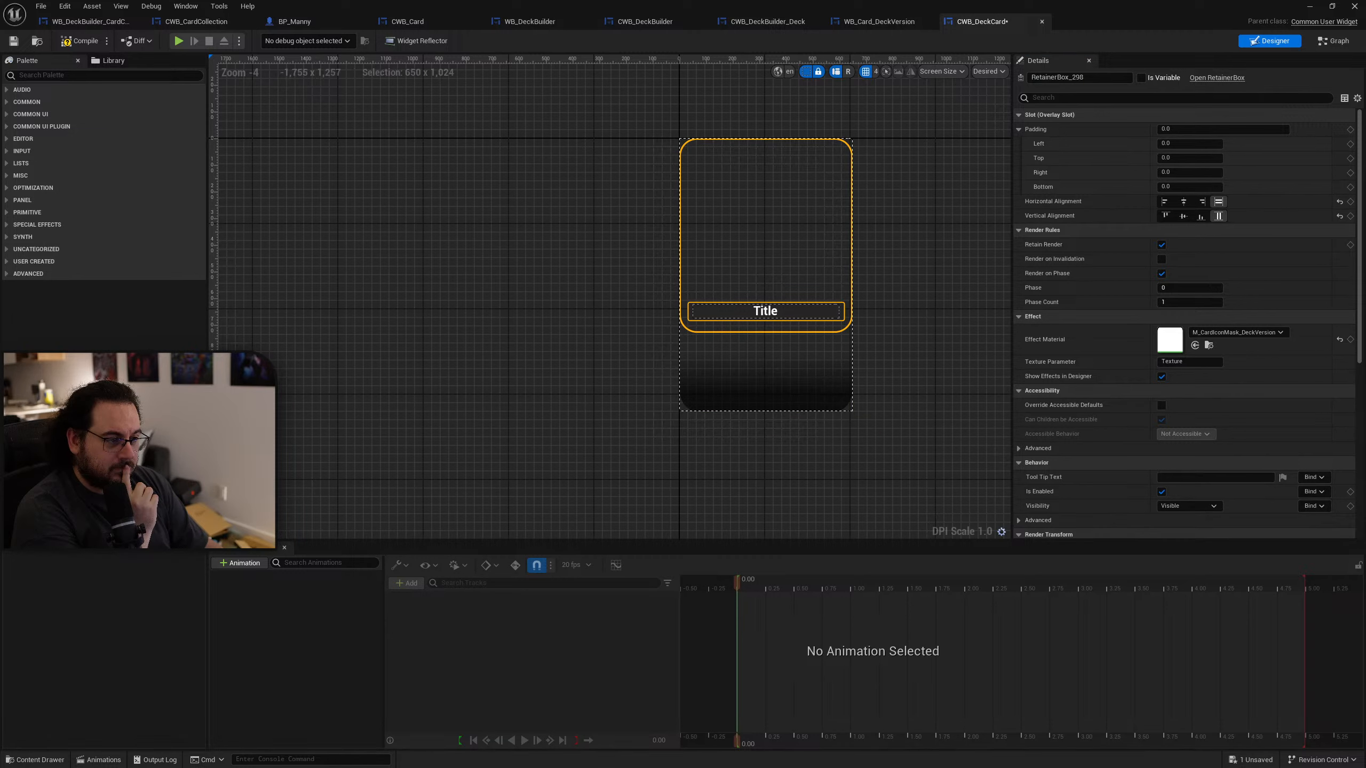
pyautogui.click(730, 381)
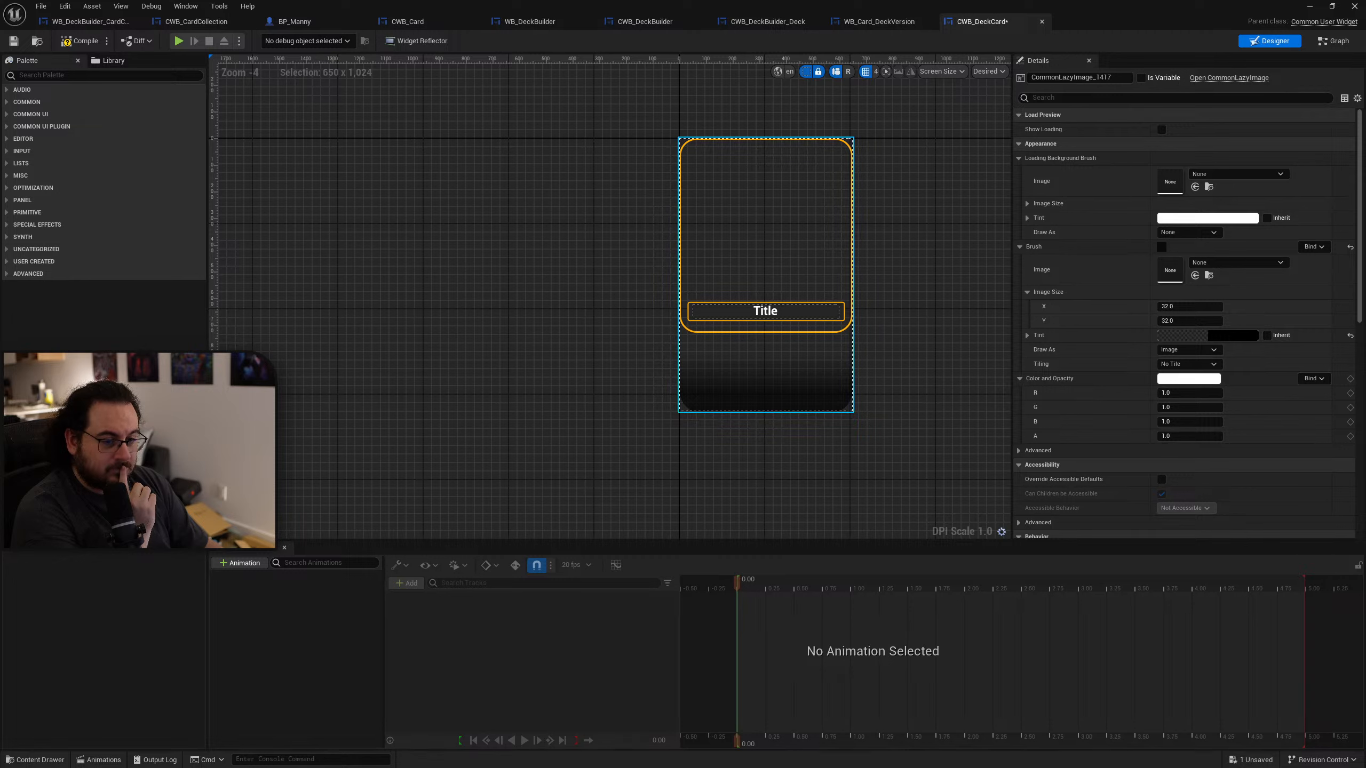
pyautogui.click(107, 457)
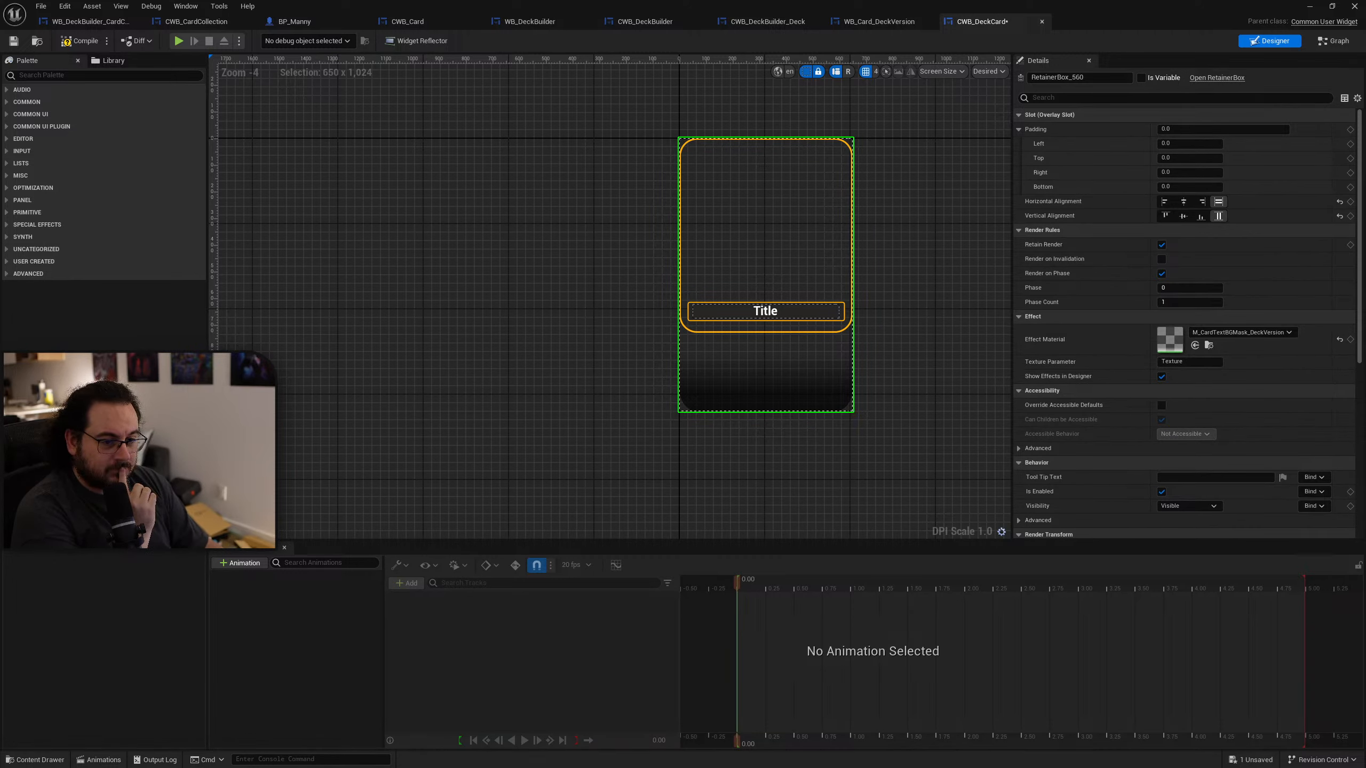
# Step: Set the Height Override of CWB_DeckCard's SizeBox_1 to 730
pyautogui.click(108, 420)
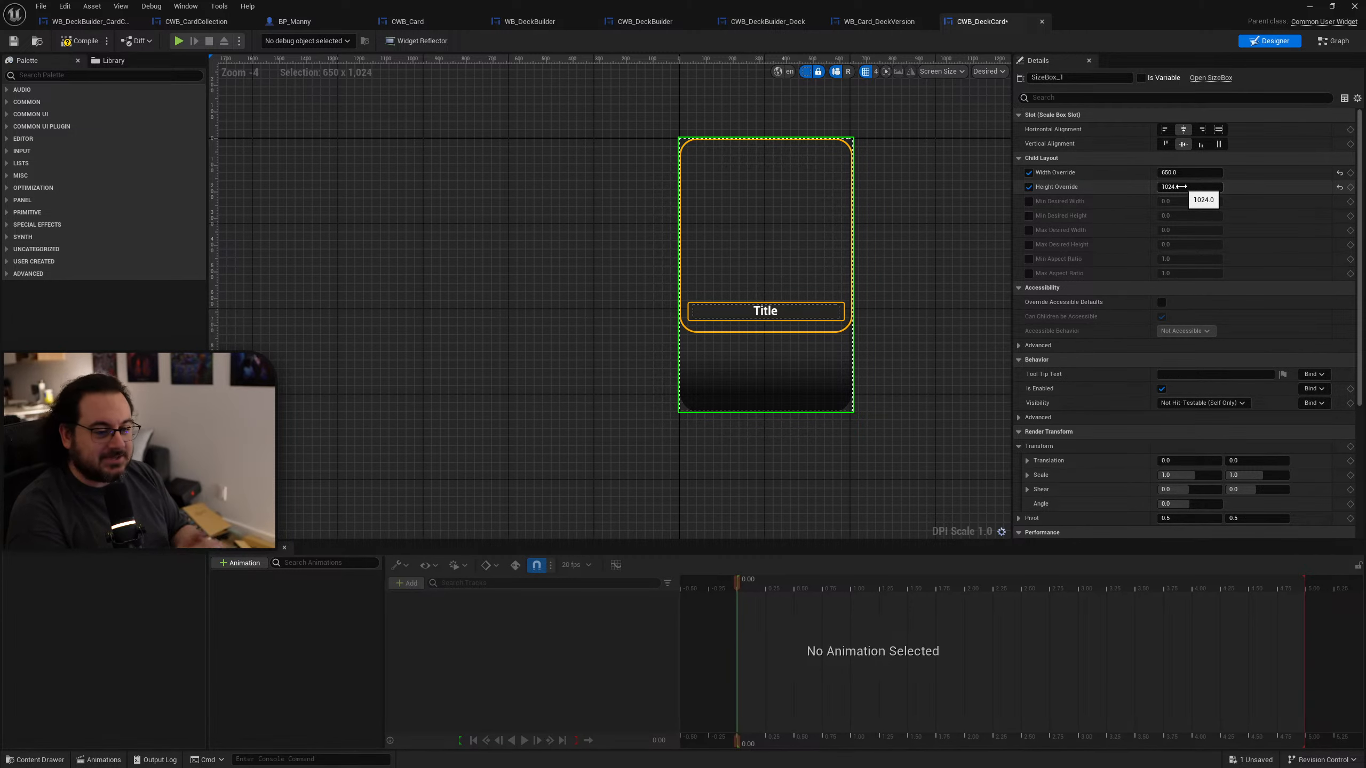
pyautogui.moveTo(950, 282); pyautogui.dragTo(924, 284, button='right')
pyautogui.hotkey('ctrl', 'z')
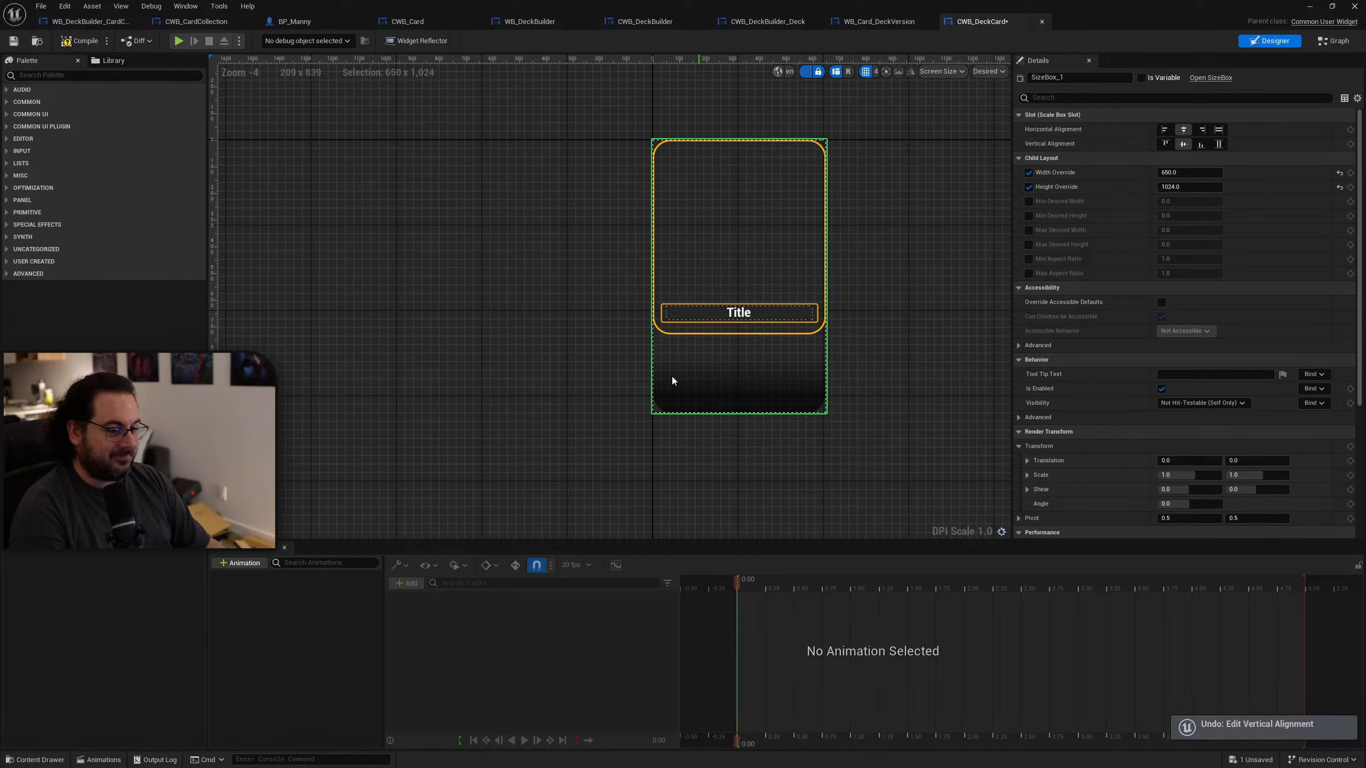
pyautogui.hotkey('ctrl', 'y')
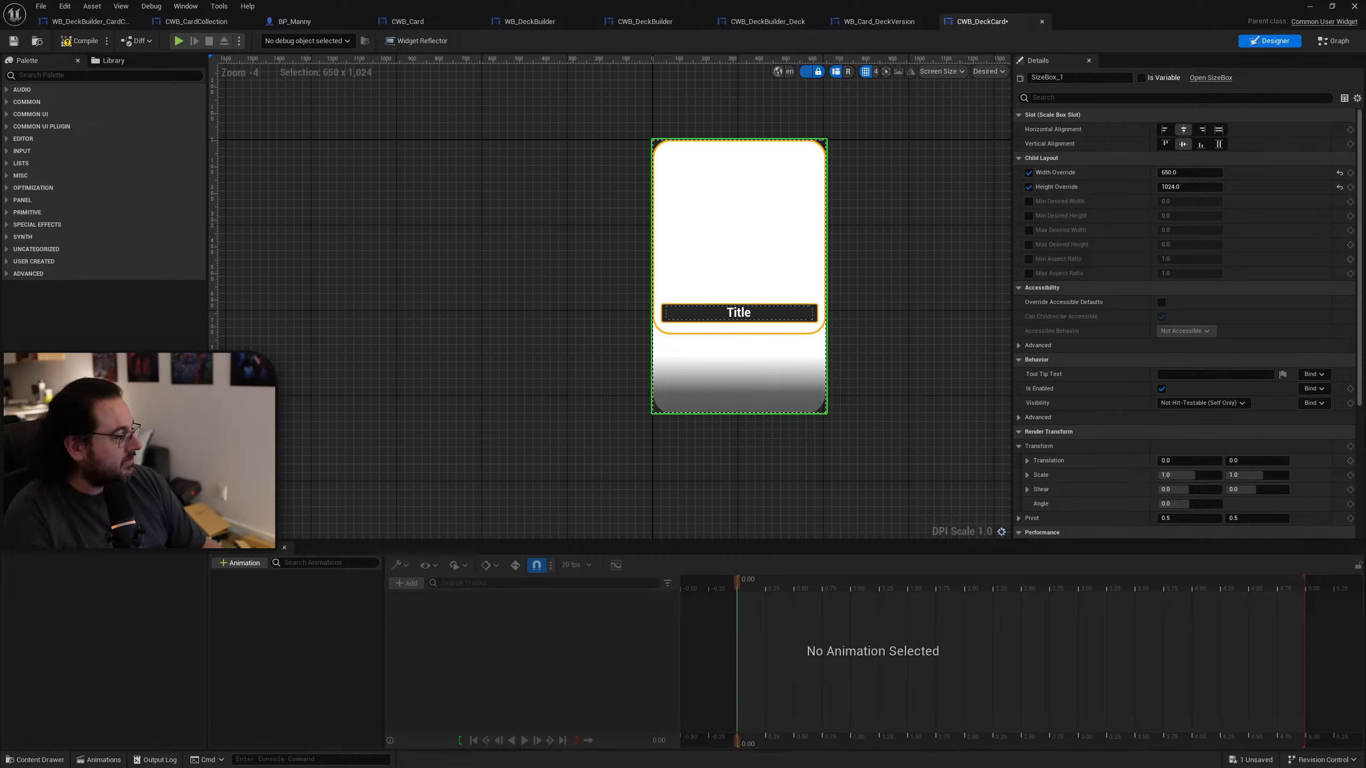
pyautogui.click(1177, 187)
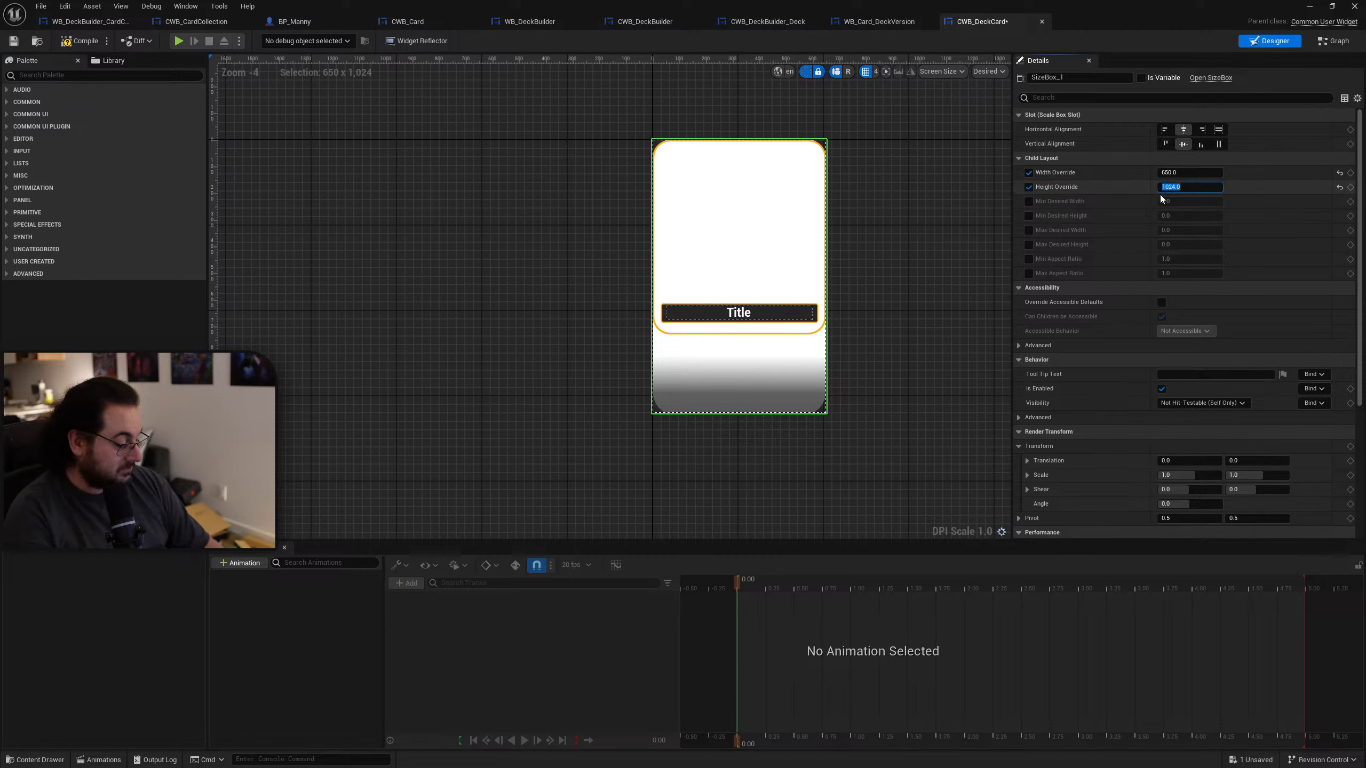
pyautogui.write('730')
pyautogui.press('Return')
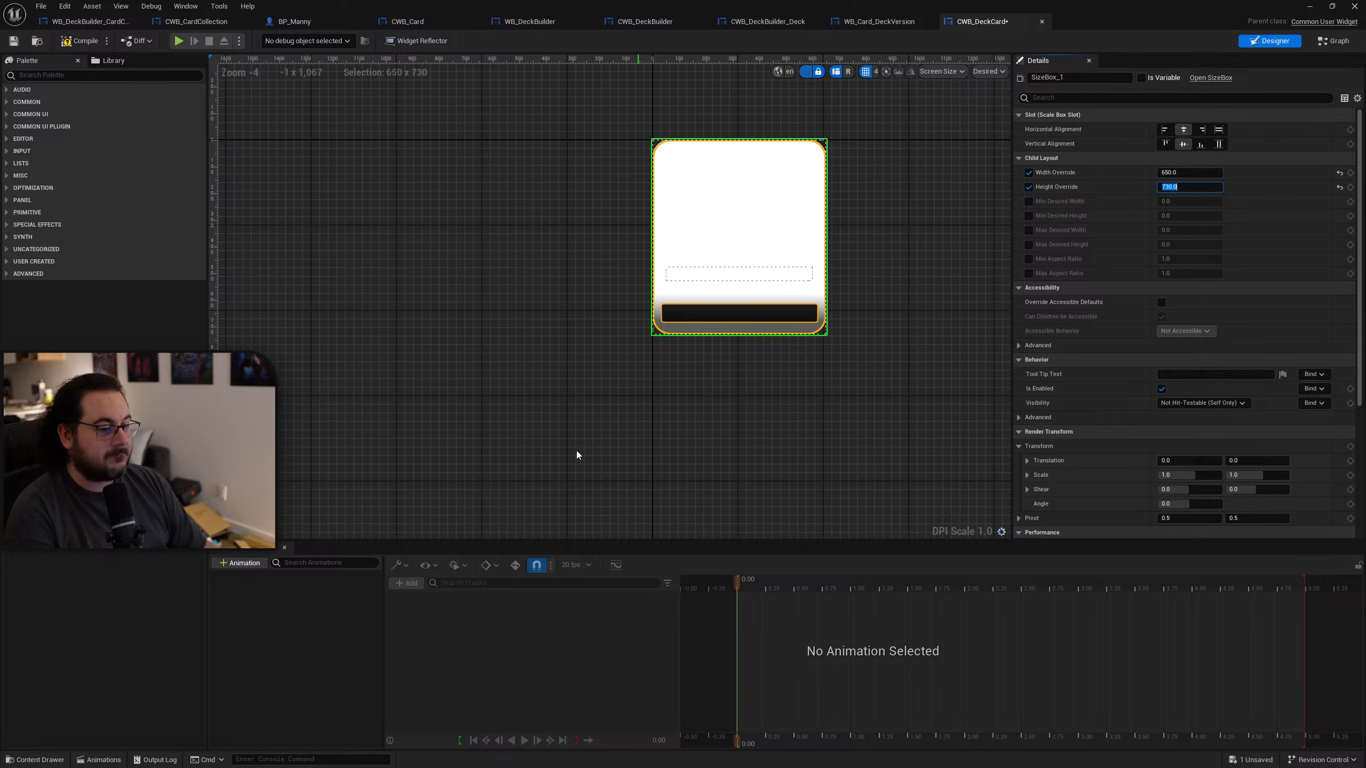
# Step: Move the Title scale box down onto its background with a Y translation of 286, then compile the widget
pyautogui.click(739, 273)
pyautogui.moveTo(802, 304); pyautogui.dragTo(677, 322, button='right')
pyautogui.scroll(3, 677, 322)
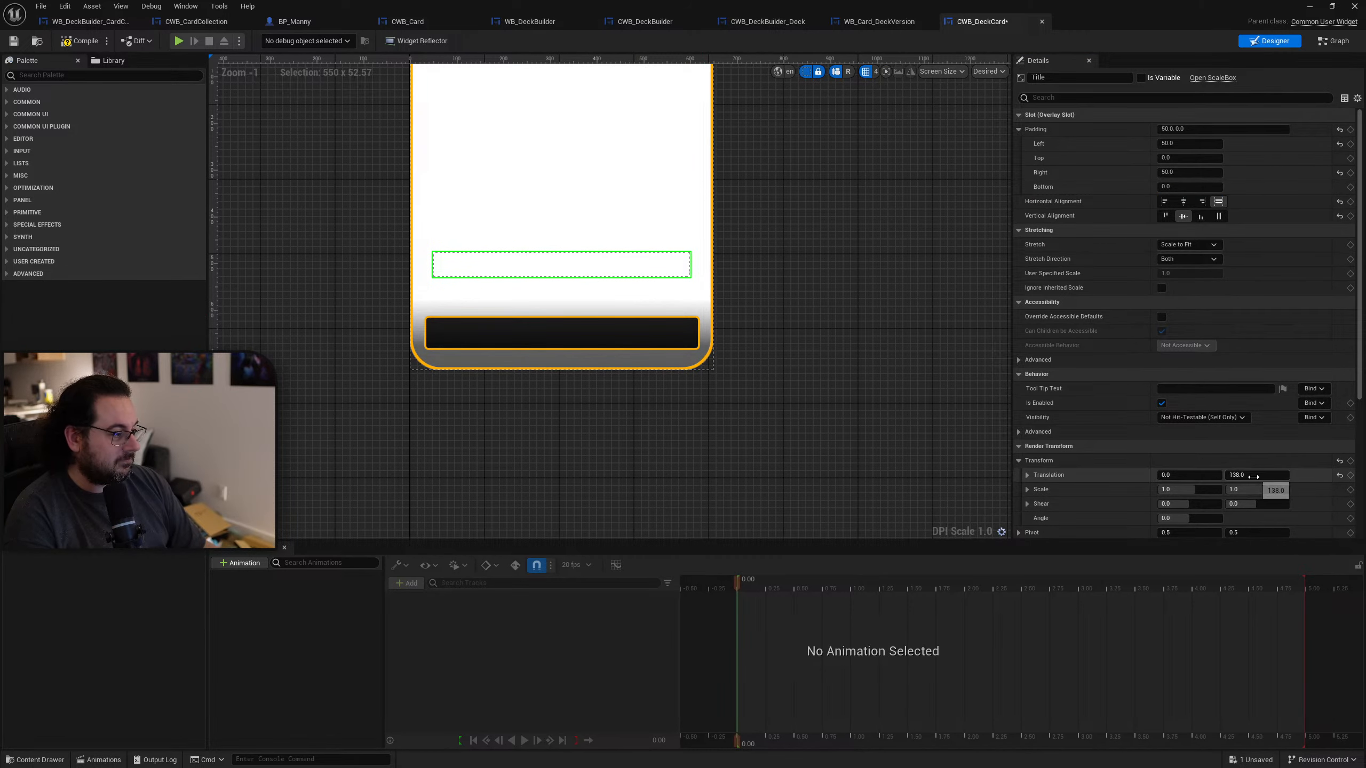
pyautogui.moveTo(1253, 474); pyautogui.dragTo(1333, 475)
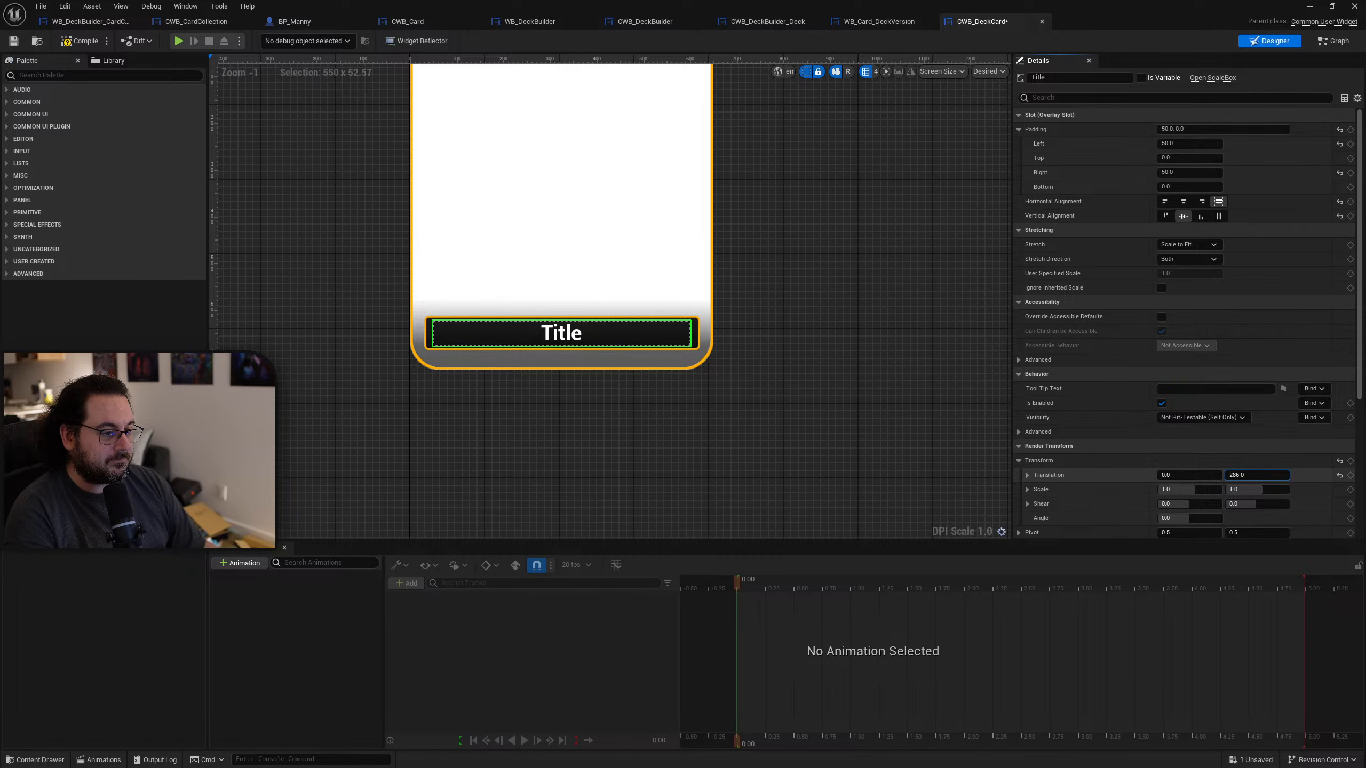
pyautogui.moveTo(682, 253); pyautogui.dragTo(689, 302, button='right')
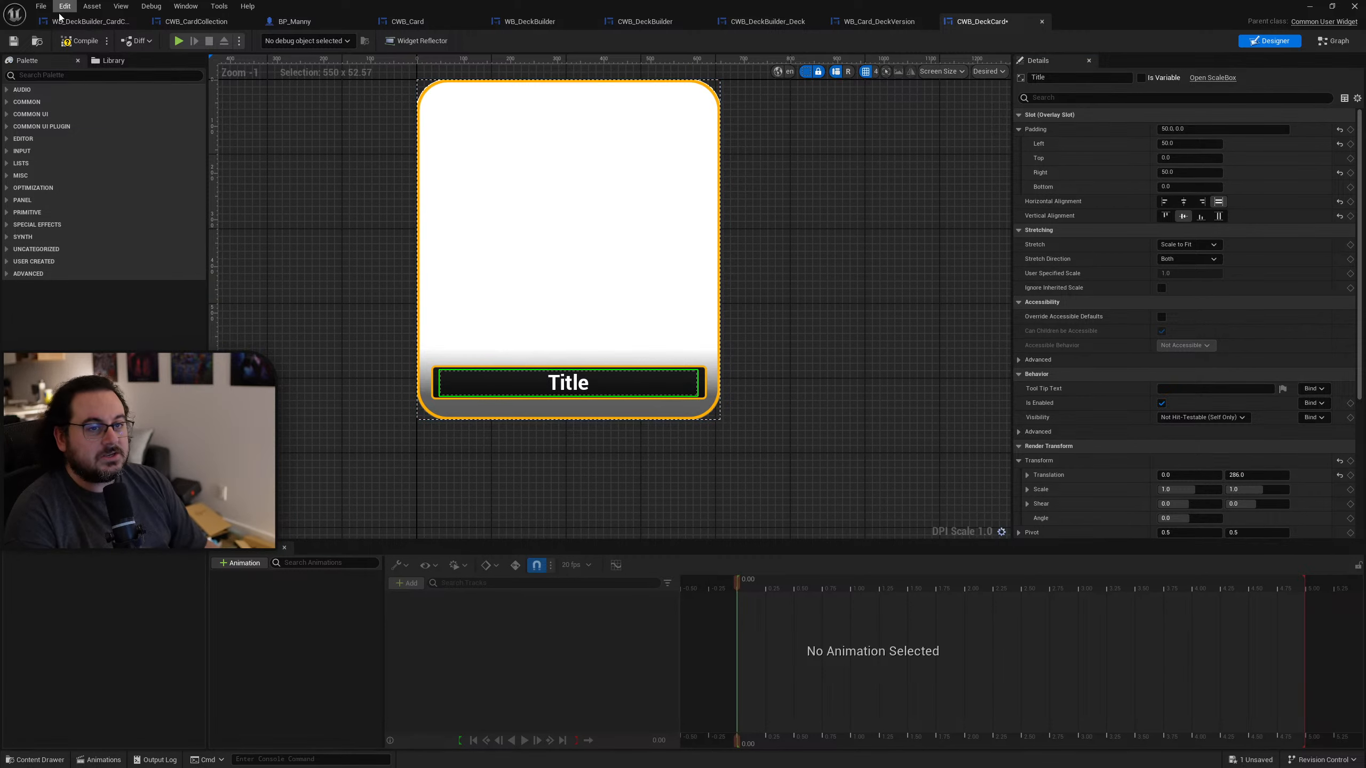
pyautogui.click(68, 42)
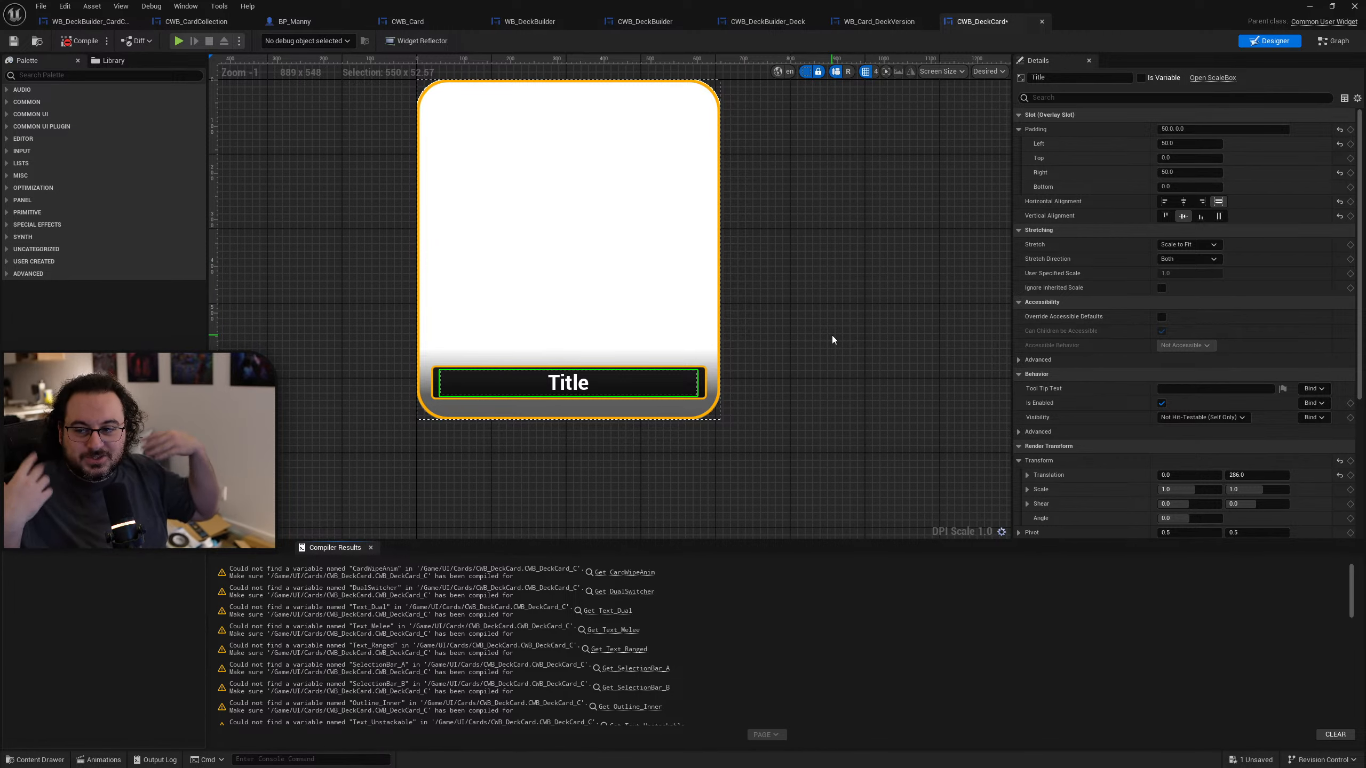
# Step: Check the On Mouse Button Down graph of WB_Card_DeckVersion, then open CWB_DeckCard's event graph
pyautogui.click(889, 22)
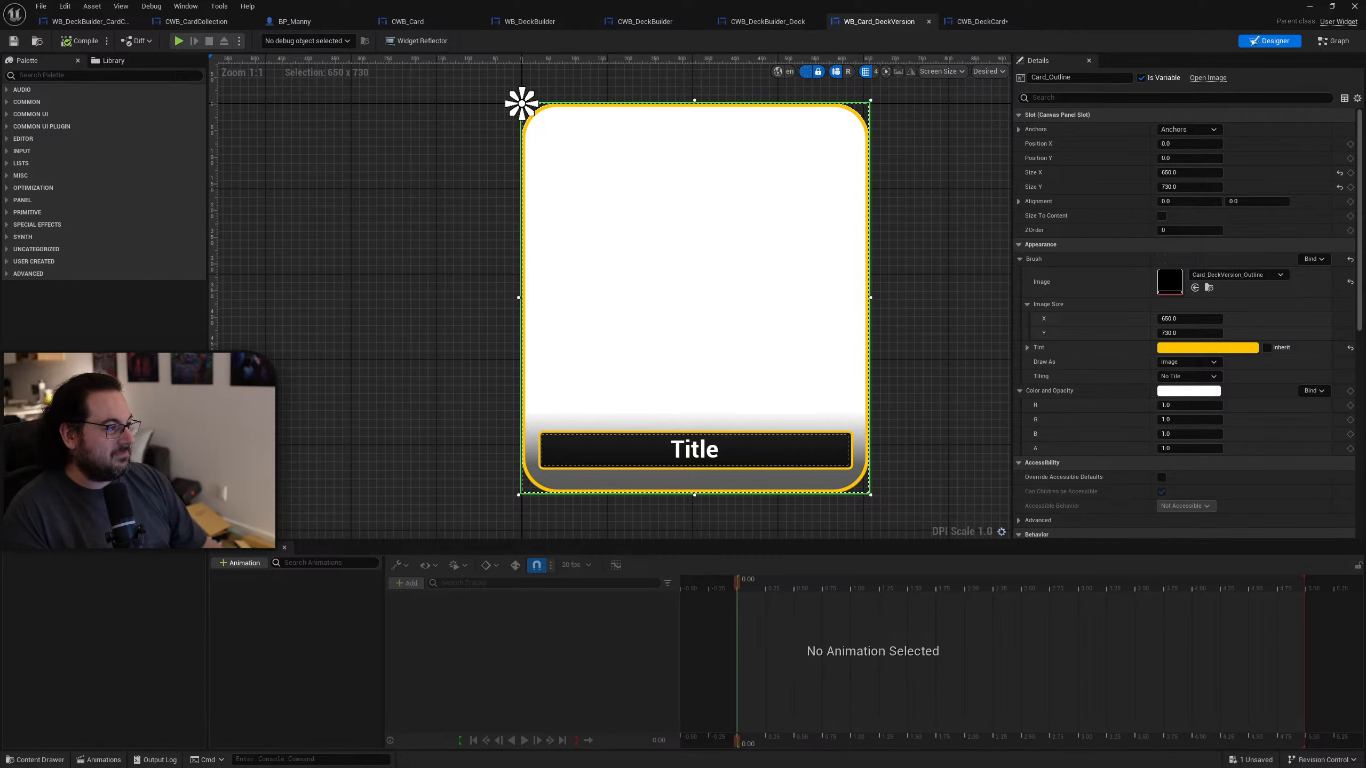
pyautogui.click(1336, 41)
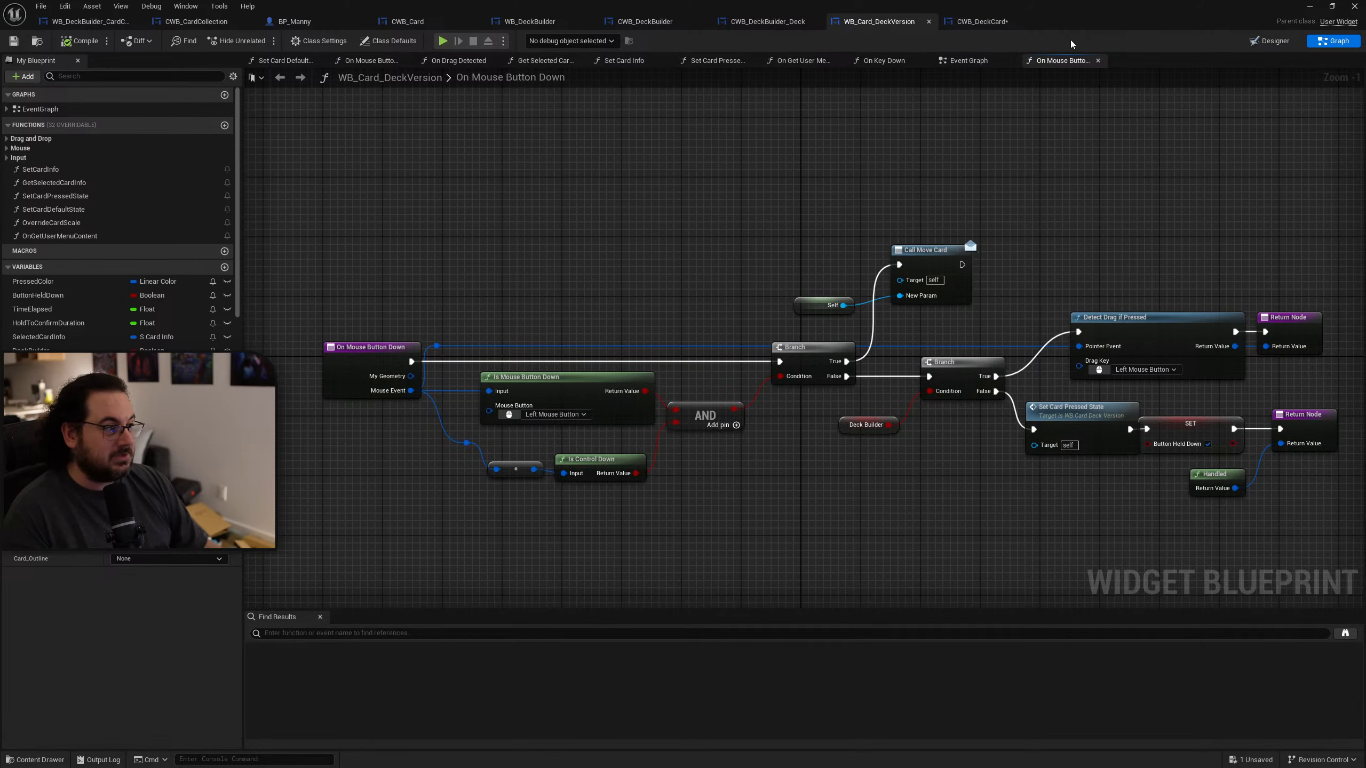
pyautogui.click(986, 23)
pyautogui.click(1320, 43)
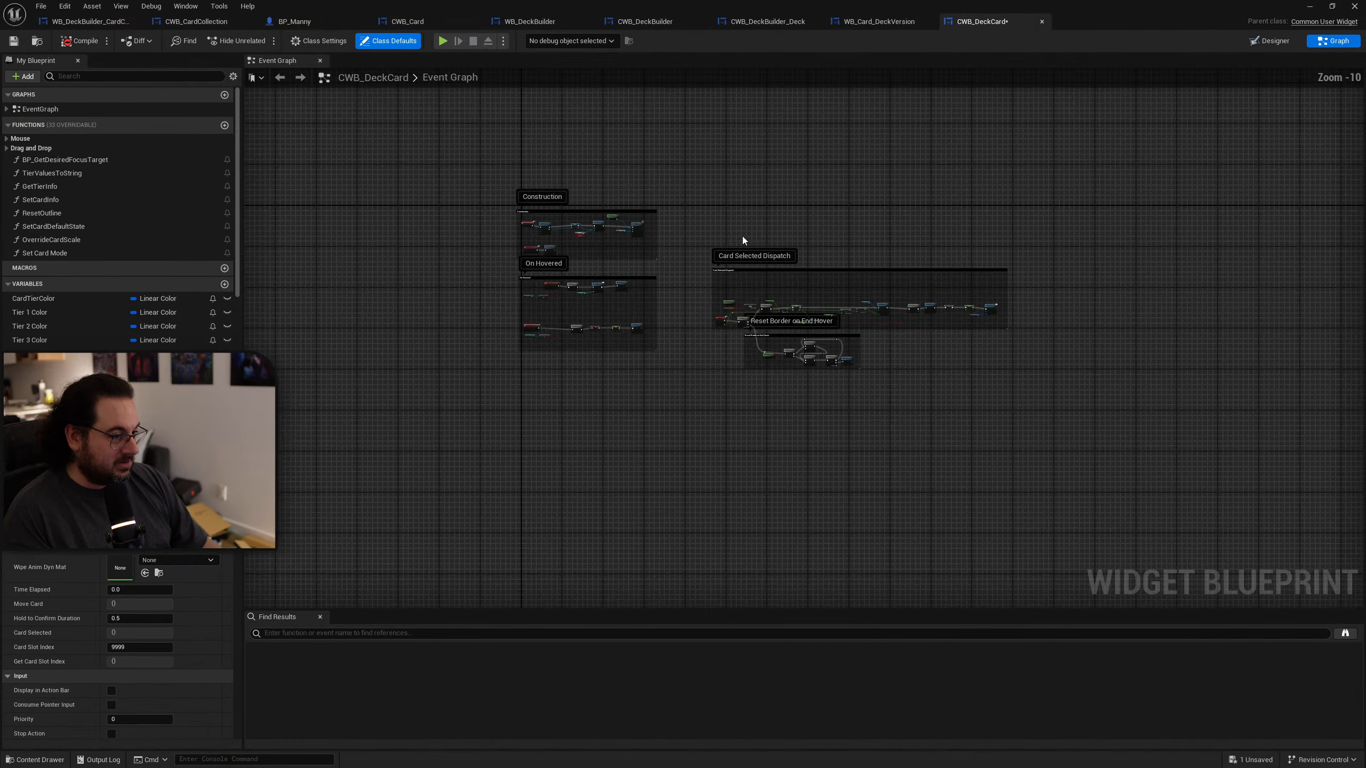
# Step: Delete the Construction, Card Selected Dispatch and Reset Border on End Hover groups with their nodes, keeping only the On Hovered group
pyautogui.moveTo(328, 149); pyautogui.dragTo(1317, 519)
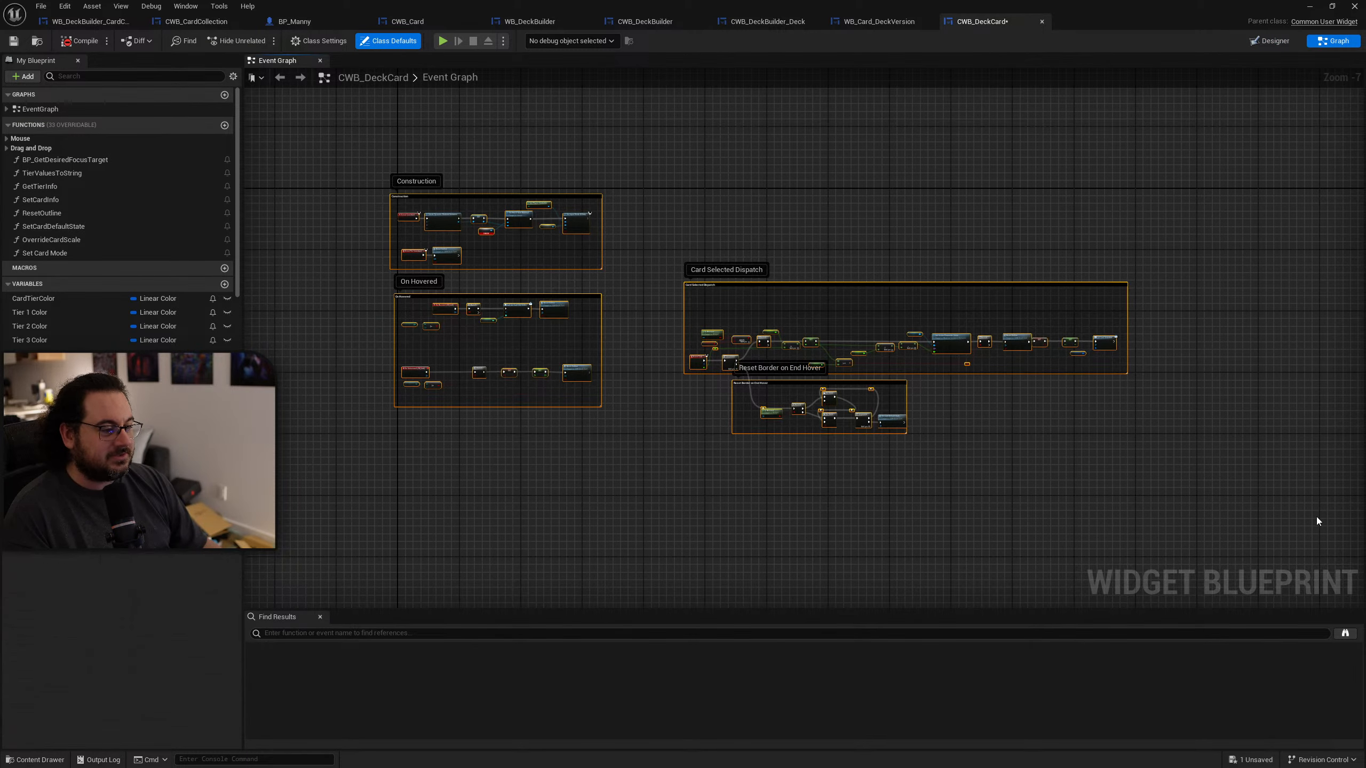
pyautogui.moveTo(729, 364); pyautogui.dragTo(823, 345, button='right')
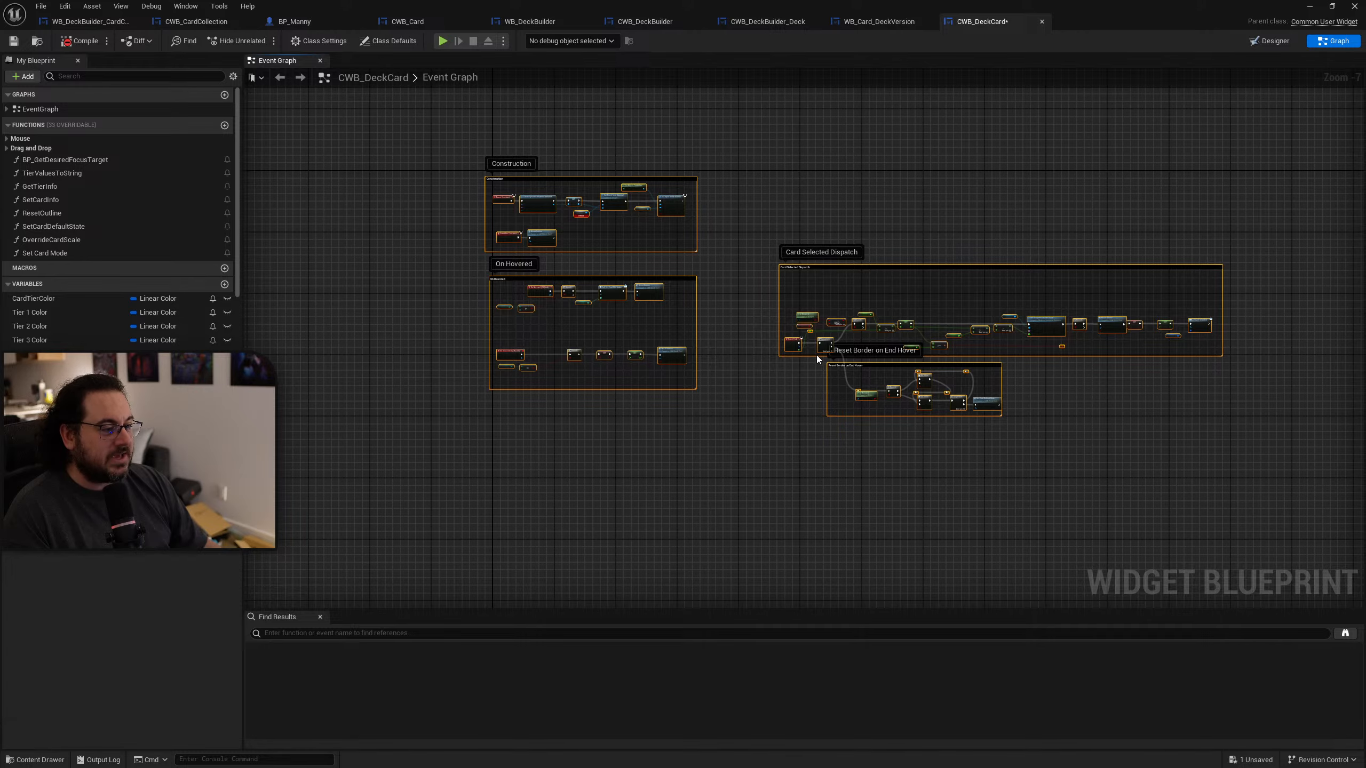
pyautogui.scroll(5, 816, 357)
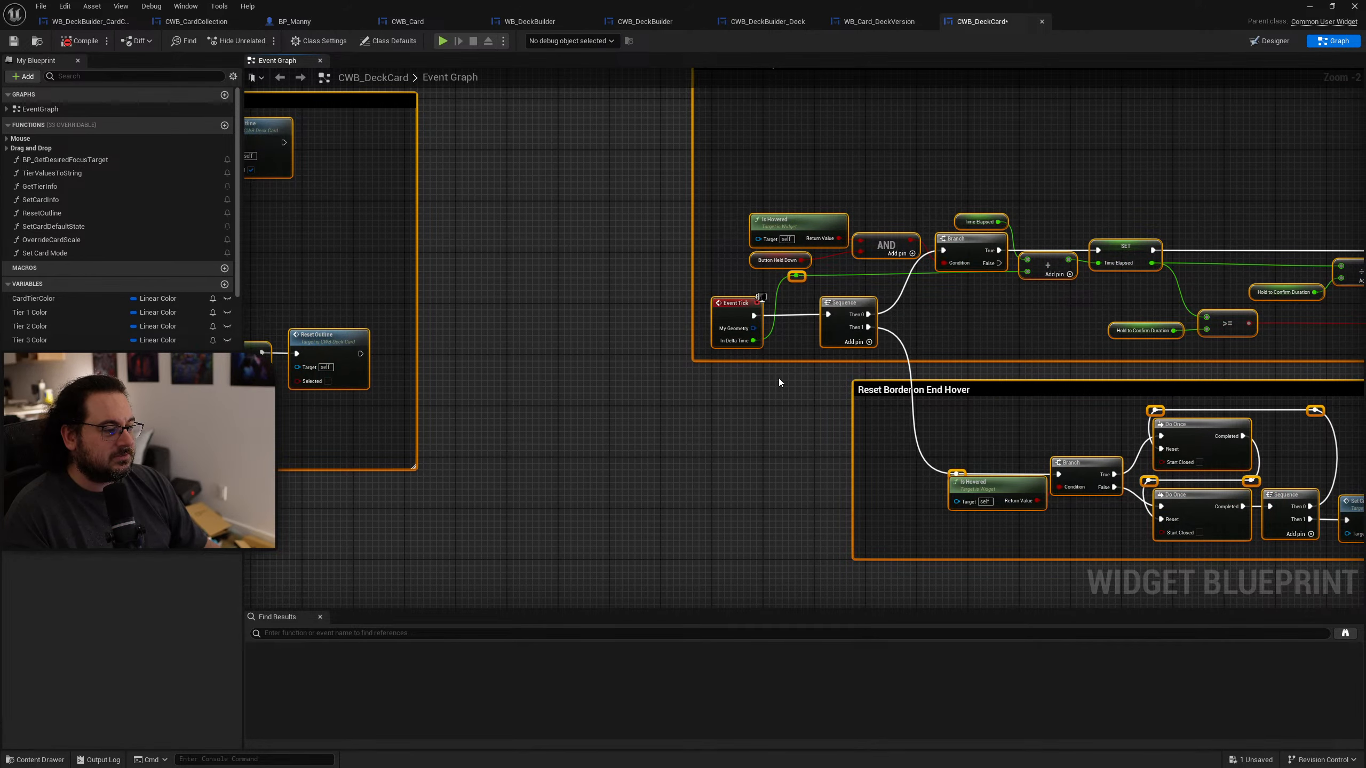
pyautogui.scroll(-2, 773, 378)
pyautogui.moveTo(625, 357); pyautogui.dragTo(957, 448, button='right')
pyautogui.scroll(3, 657, 335)
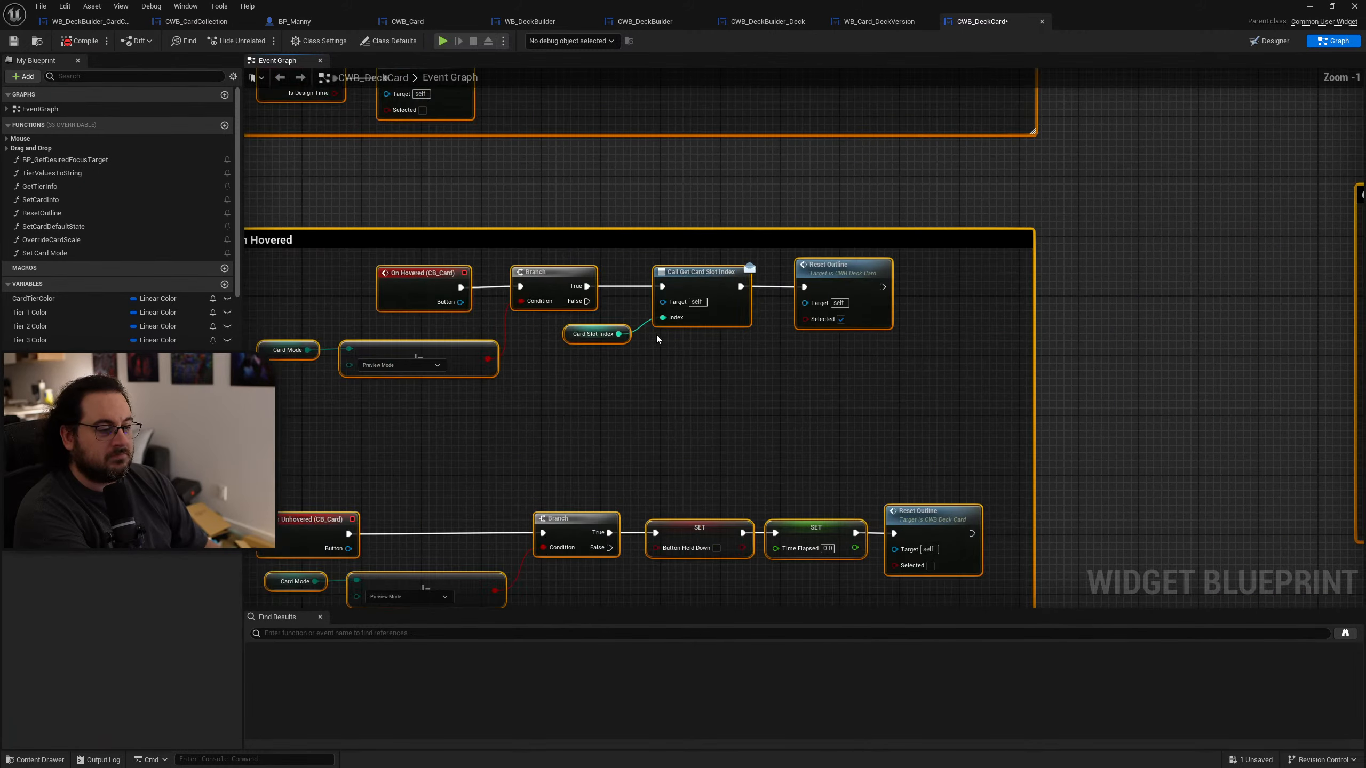
pyautogui.moveTo(773, 373); pyautogui.dragTo(939, 356, button='right')
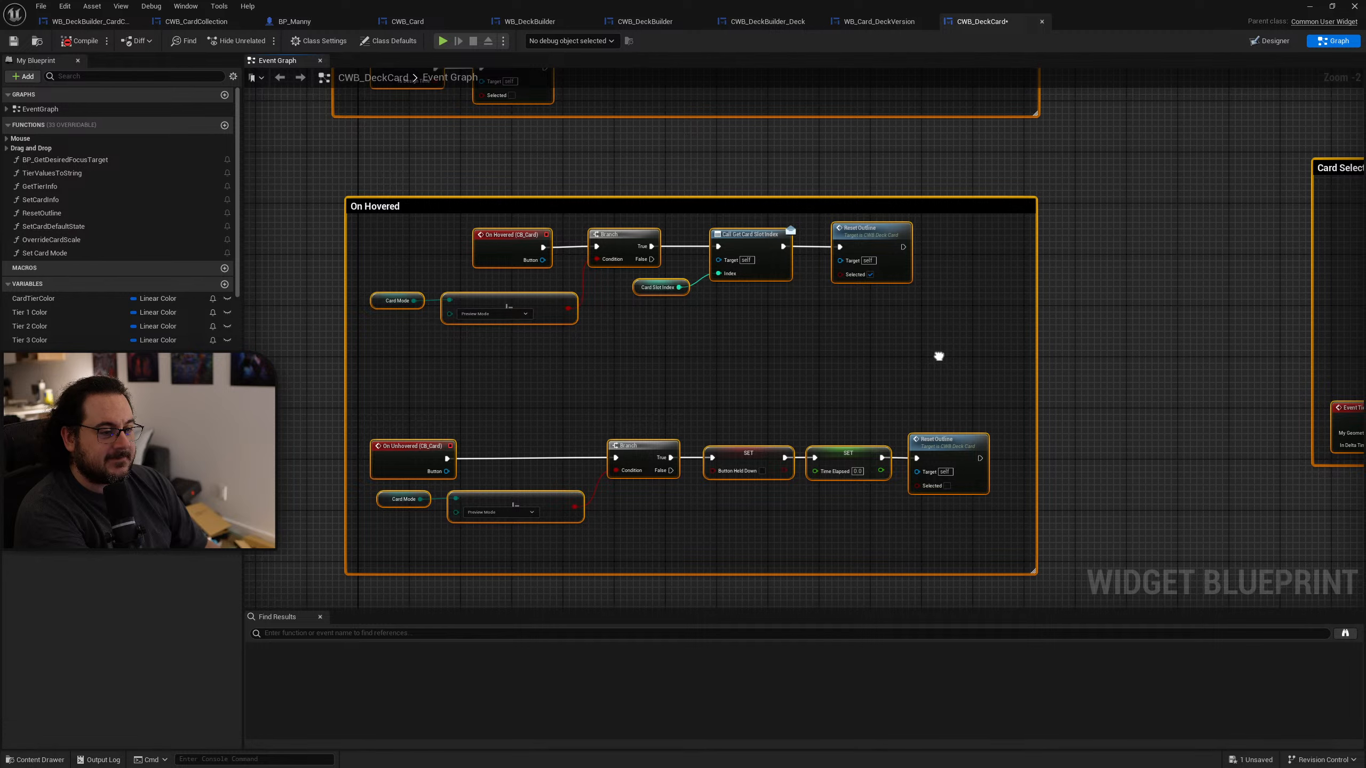
pyautogui.moveTo(938, 357); pyautogui.dragTo(920, 342, button='right')
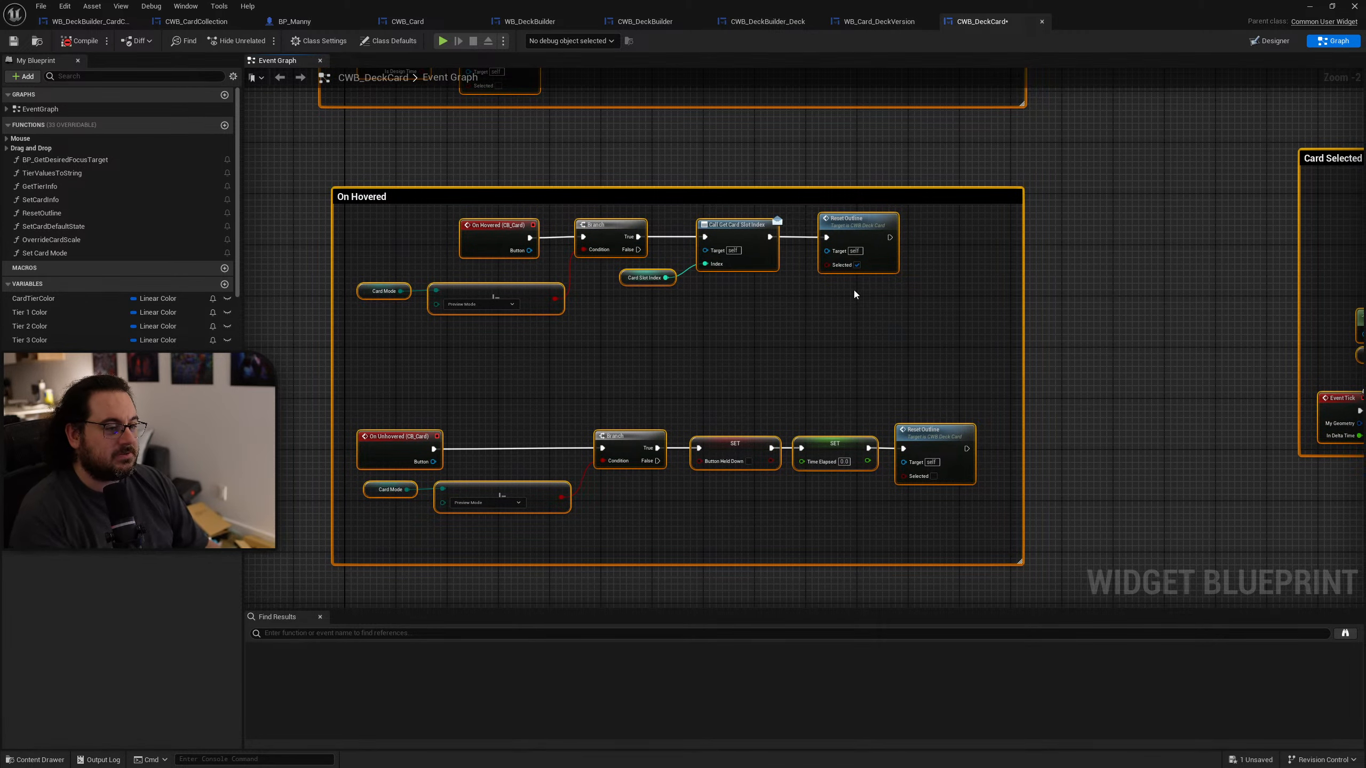
pyautogui.moveTo(1115, 176); pyautogui.dragTo(317, 577)
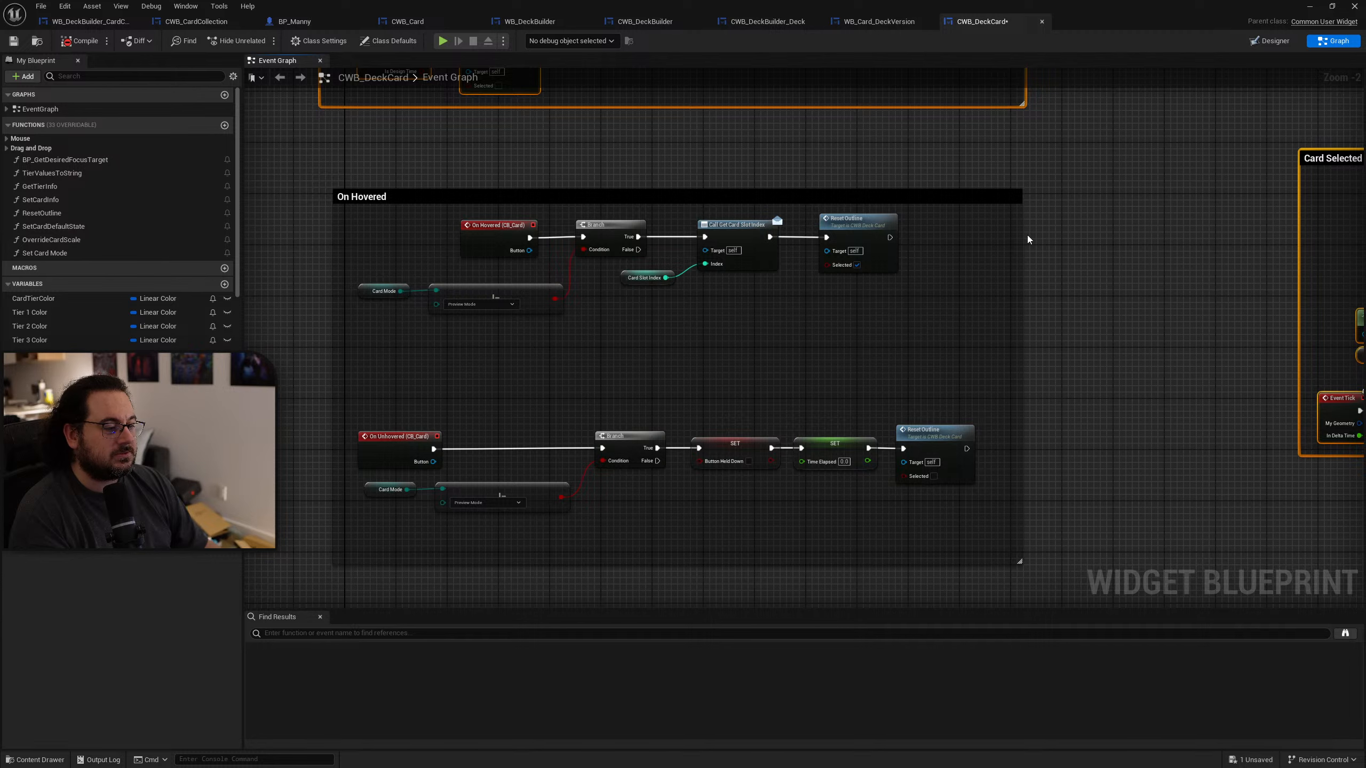
pyautogui.moveTo(1039, 211); pyautogui.dragTo(948, 455, button='right')
pyautogui.scroll(-3, 948, 455)
pyautogui.press('Delete')
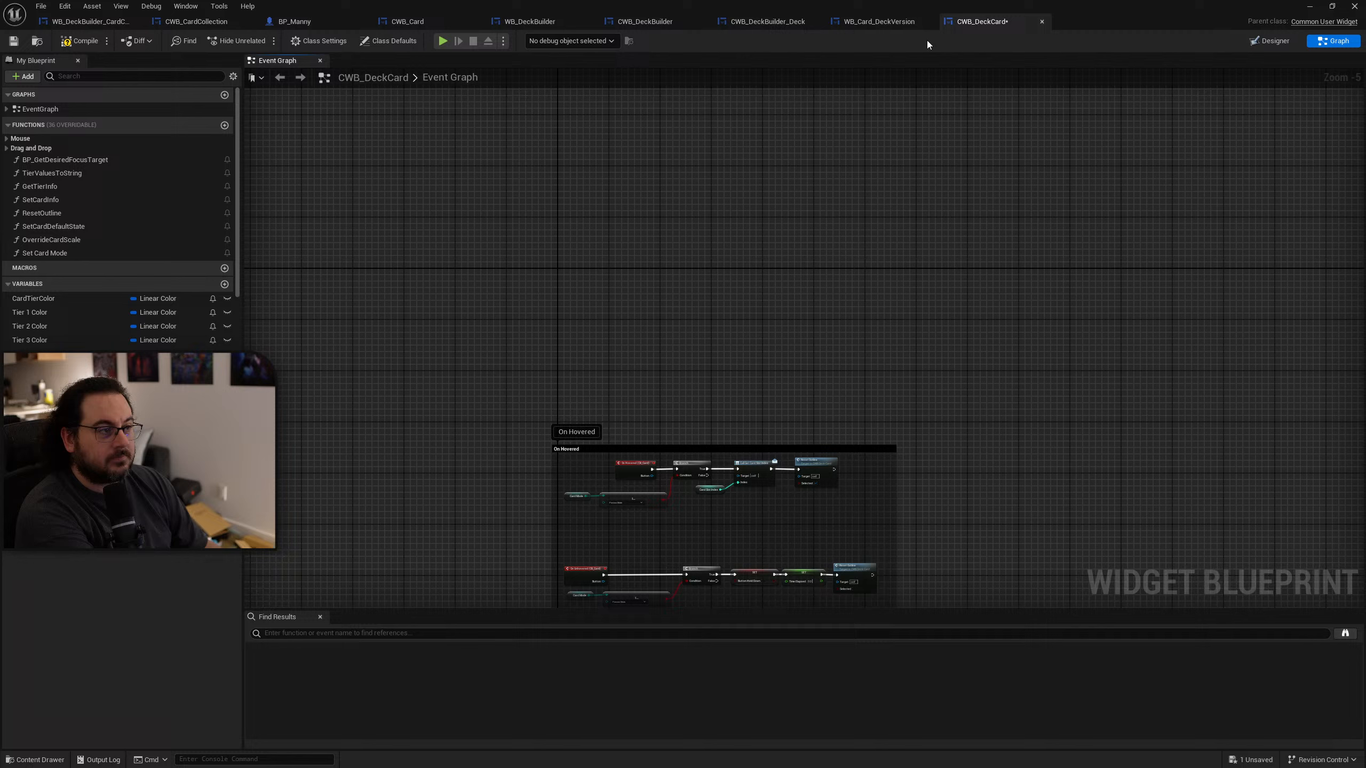
# Step: Compare the function list of WB_Card_DeckVersion with CWB_DeckCard's and examine the BP_GetDesiredFocusTarget graph
pyautogui.click(892, 23)
pyautogui.click(49, 171)
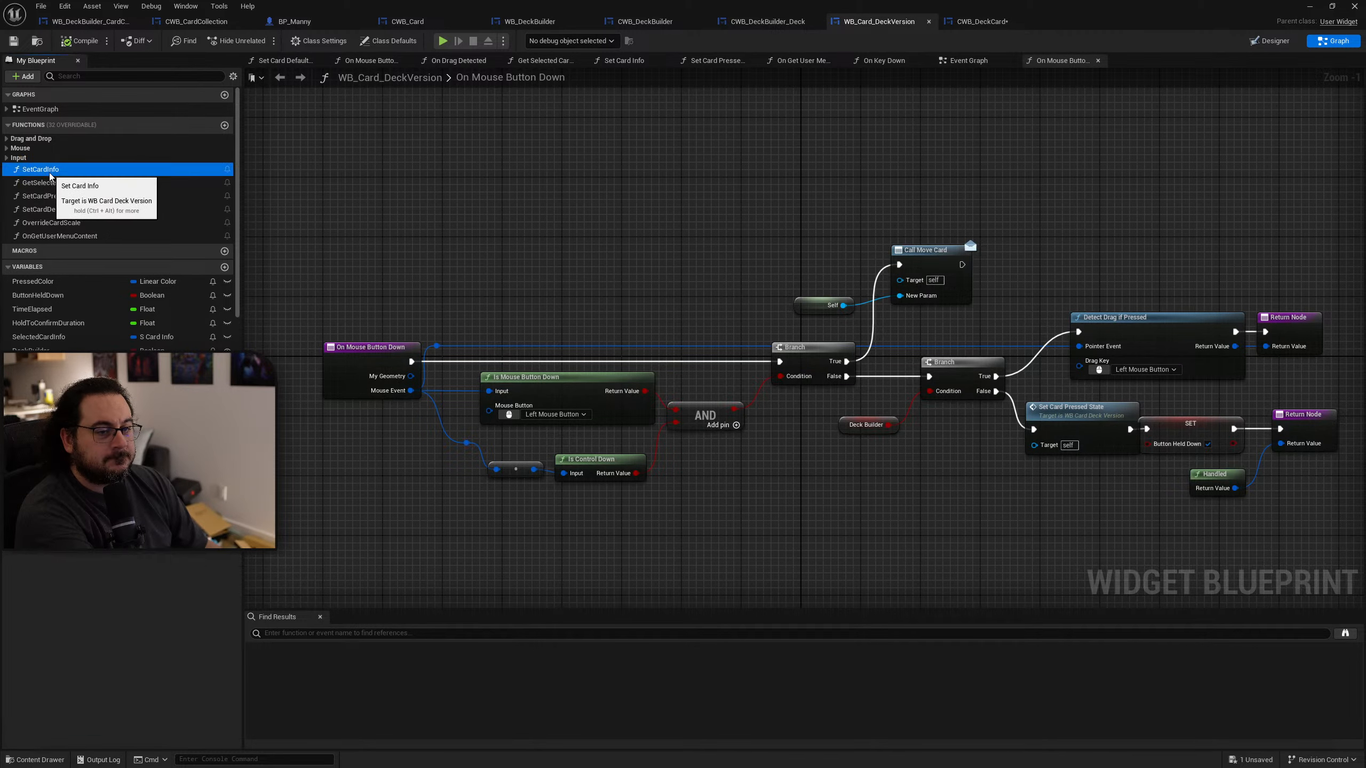
pyautogui.click(982, 21)
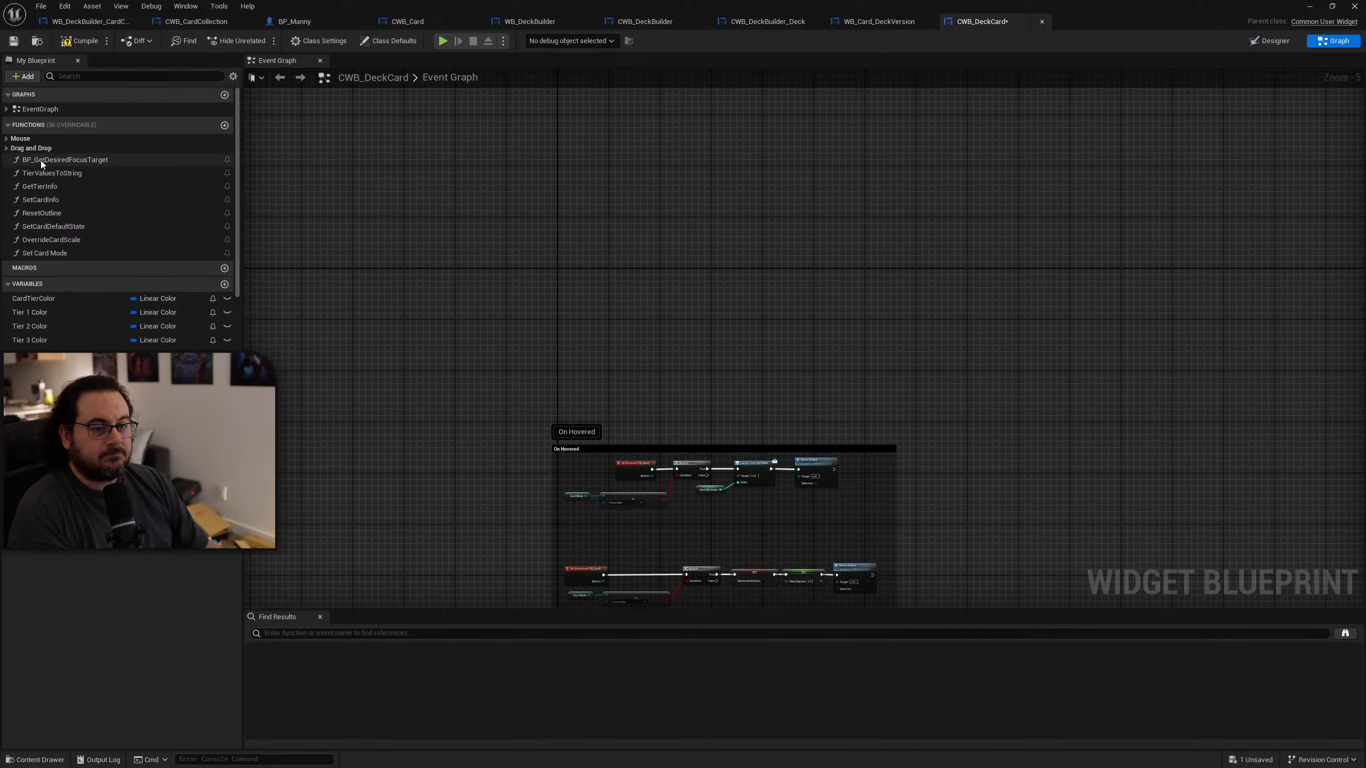
pyautogui.click(72, 173)
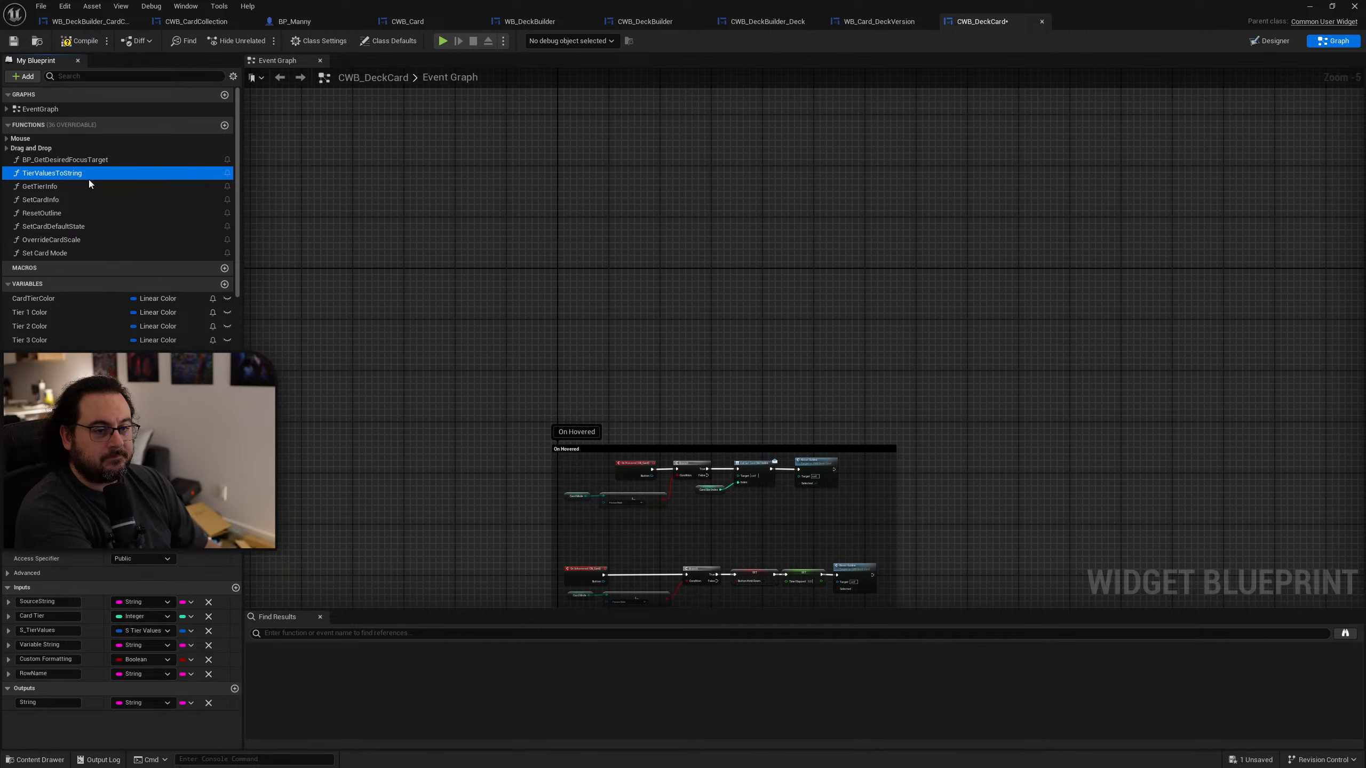
pyautogui.doubleClick(72, 159)
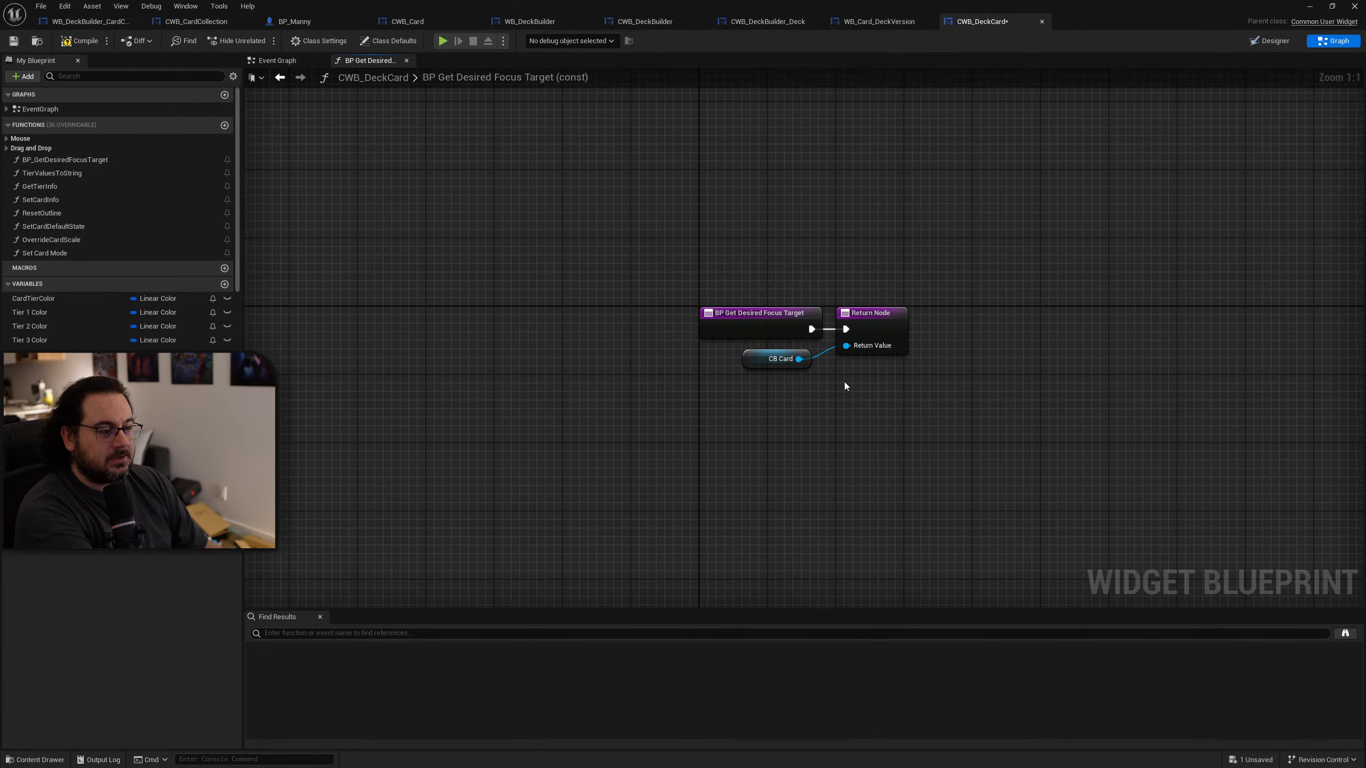
pyautogui.hotkey('alt', 'Left')
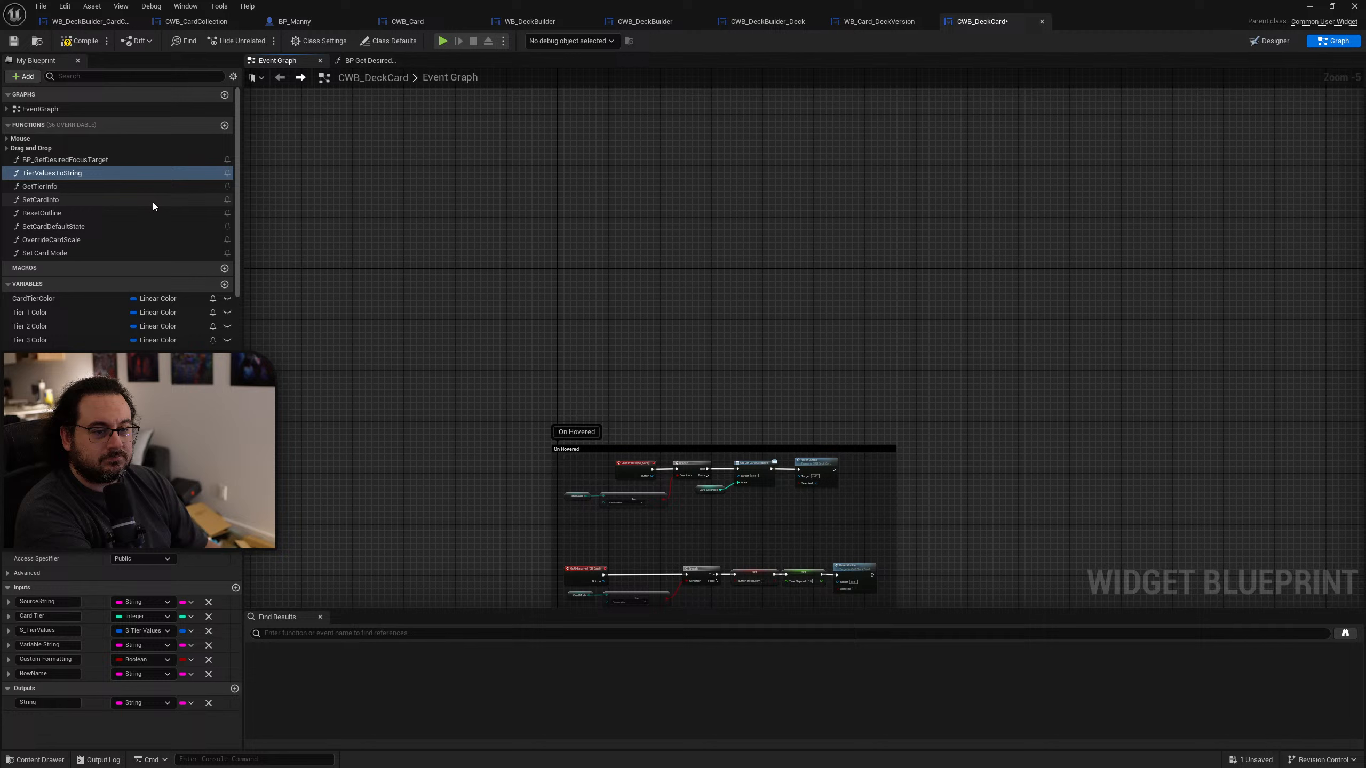
pyautogui.rightClick(62, 175)
pyautogui.click(88, 200)
pyautogui.click(786, 409)
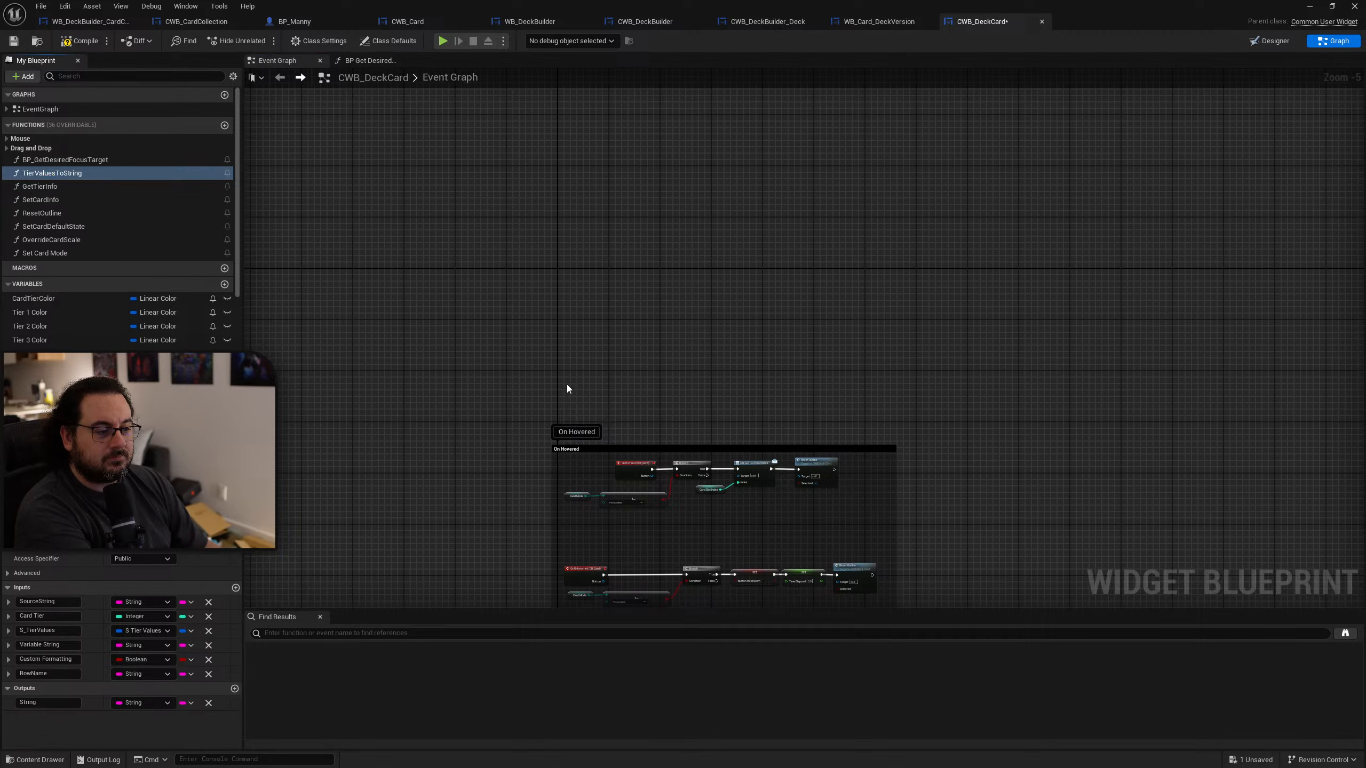
# Step: Check the inputs and outputs of GetTierInfo and SetCardInfo against the functions of WB_Card_DeckVersion
pyautogui.click(53, 188)
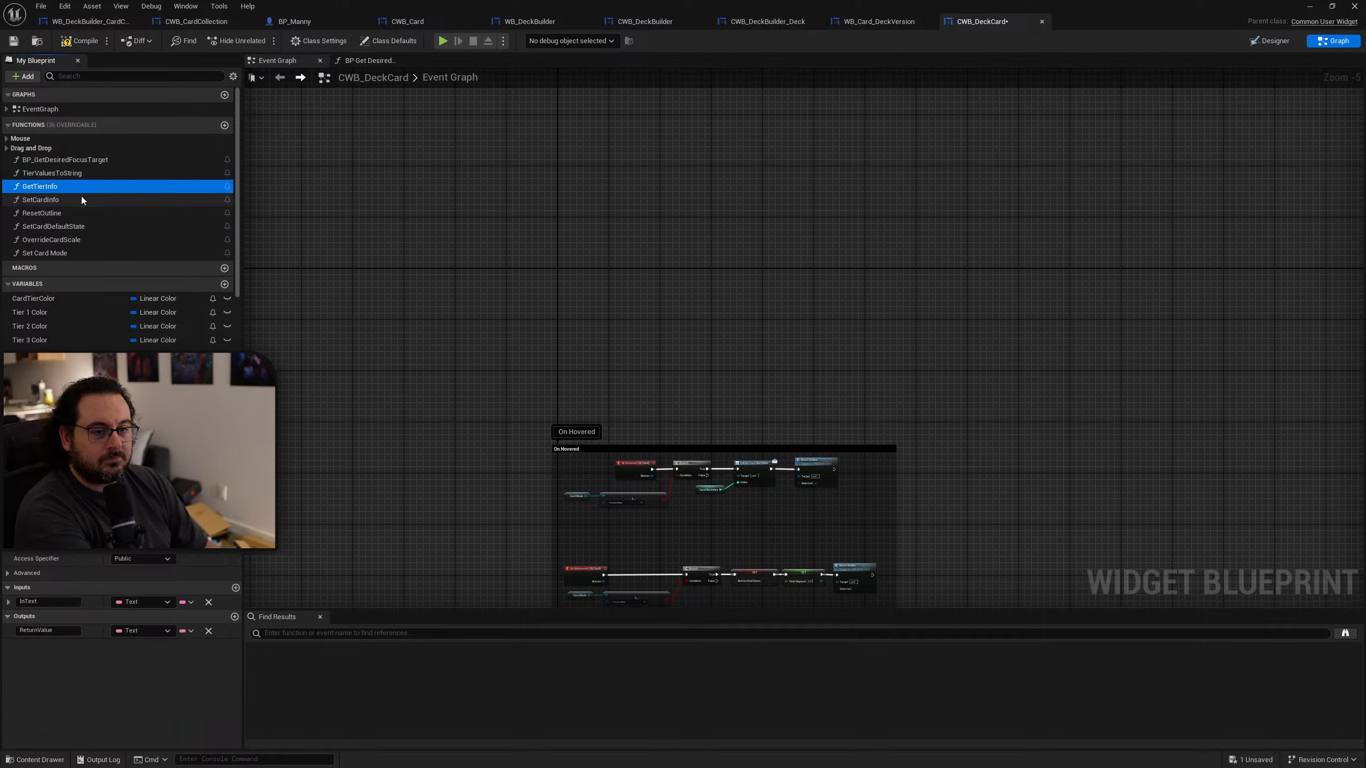
pyautogui.click(79, 201)
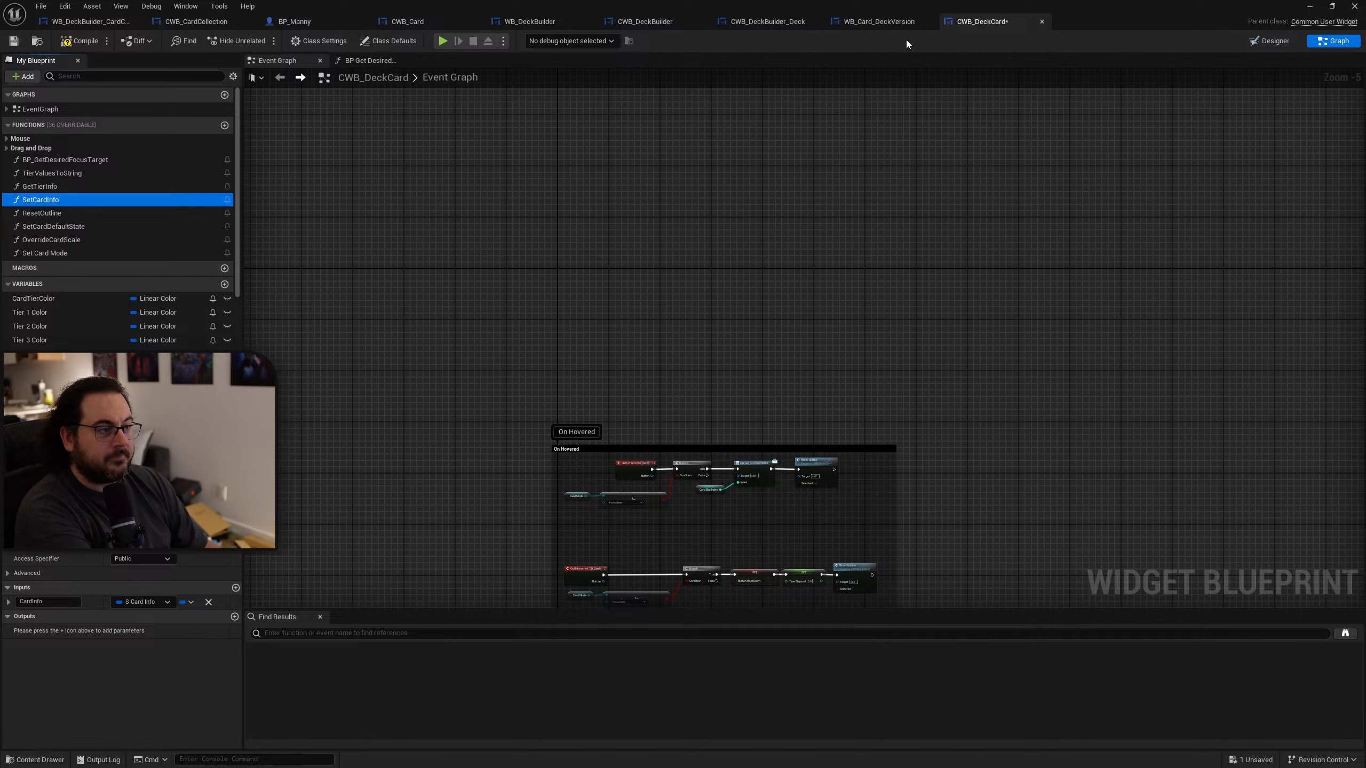
pyautogui.click(882, 21)
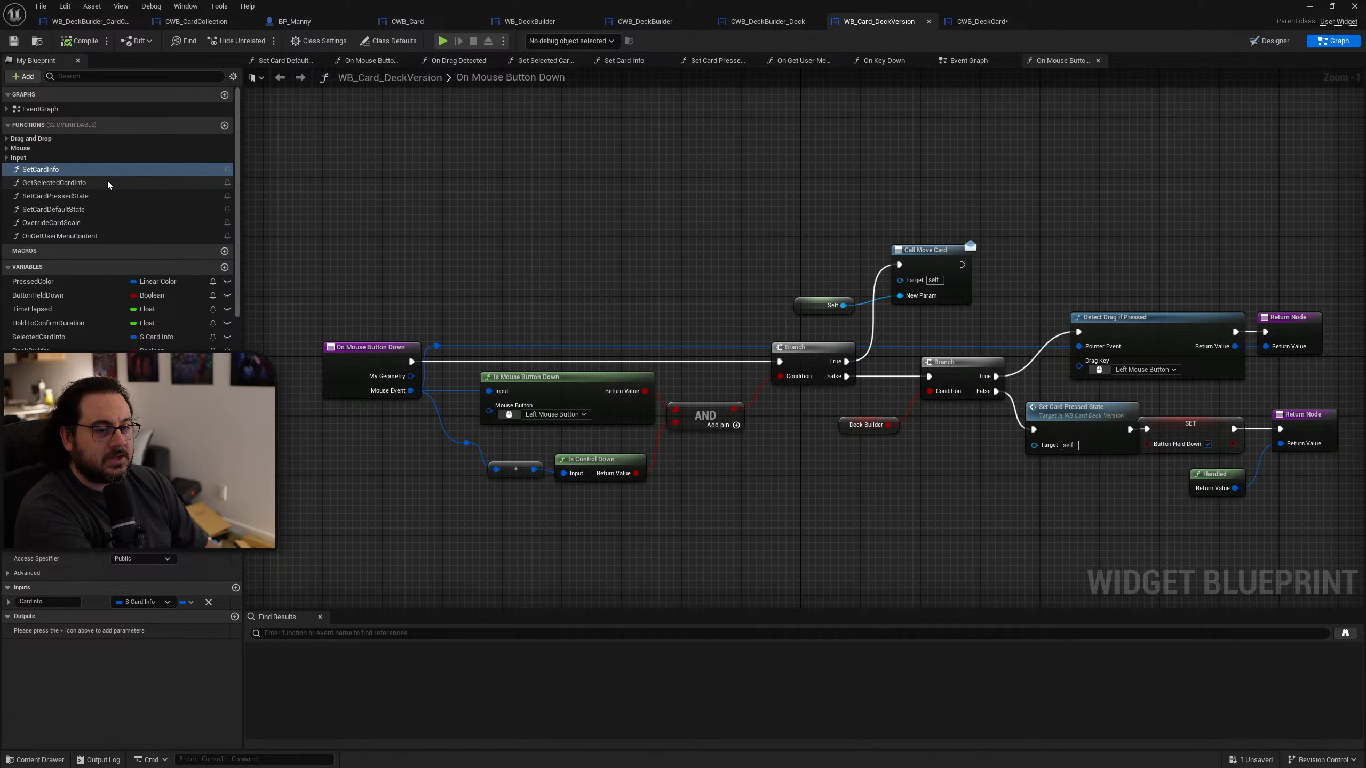
pyautogui.click(981, 21)
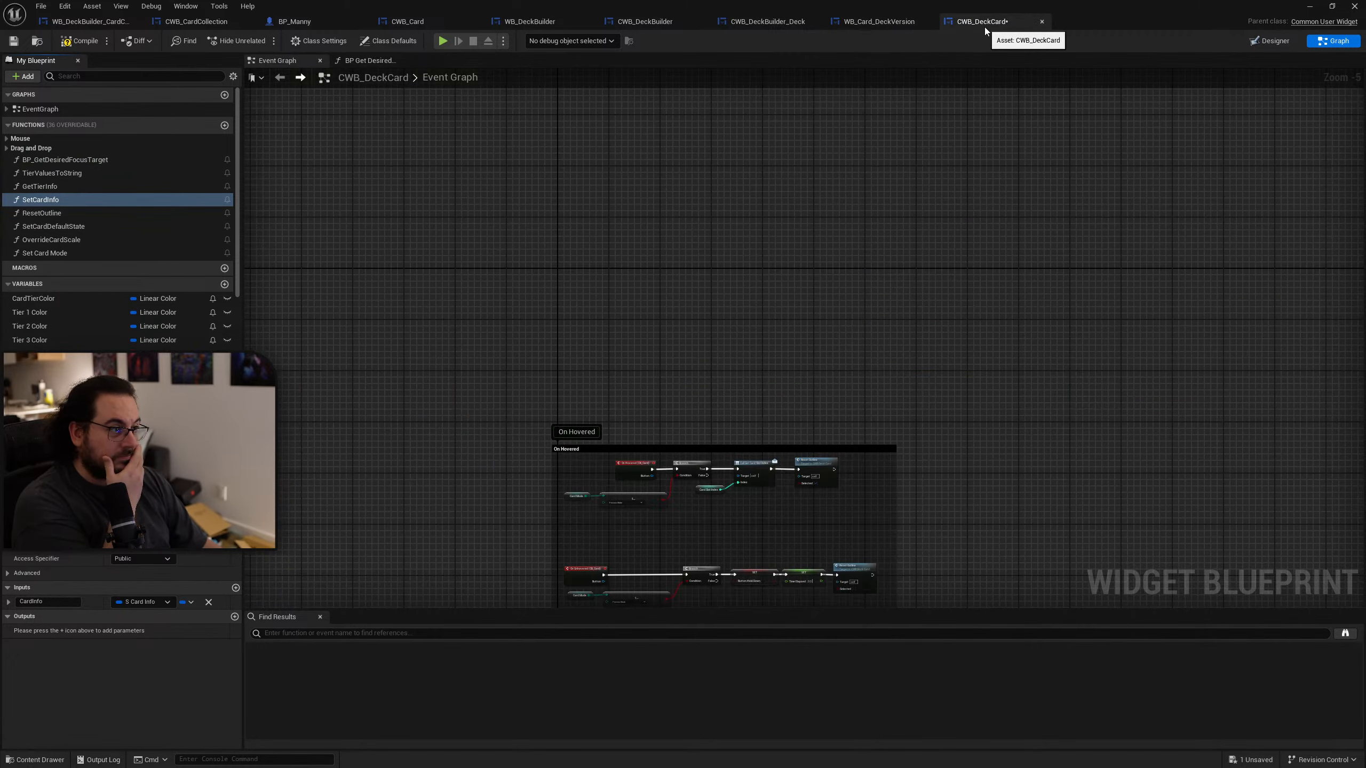
# Step: Delete the SetCardInfo, Set Card Mode and OverrideCardScale functions from CWB_DeckCard
pyautogui.click(71, 200)
pyautogui.press('Delete')
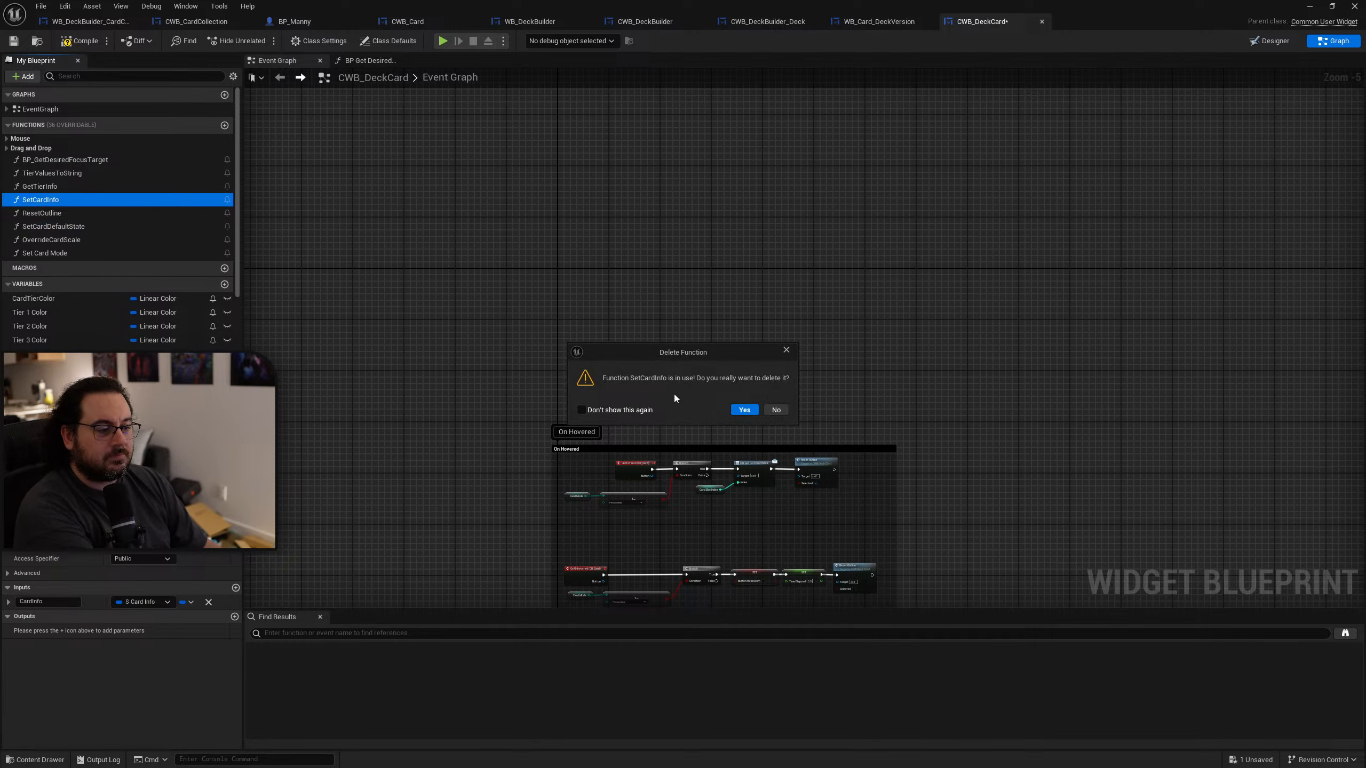
pyautogui.click(734, 411)
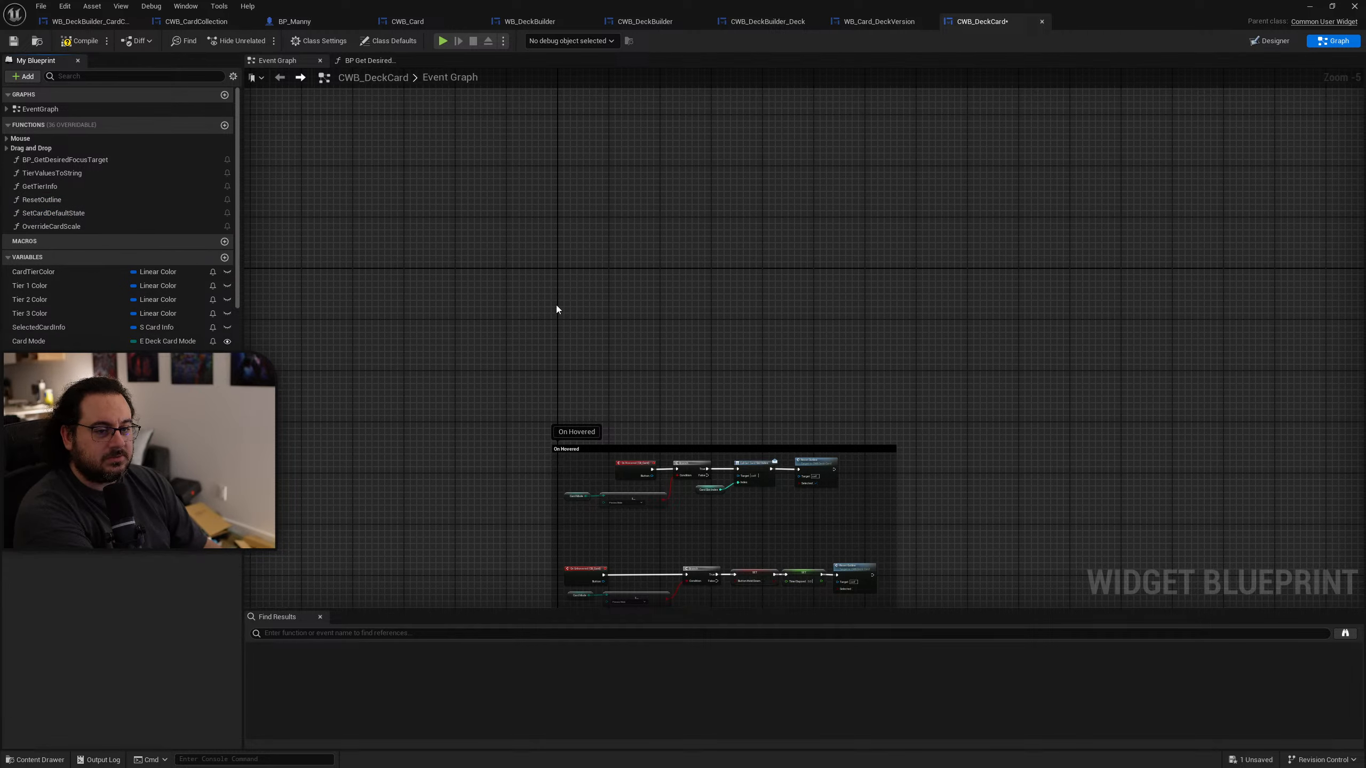
pyautogui.click(81, 226)
pyautogui.press('Delete')
pyautogui.click(753, 409)
# Step: Delete the remaining functions SetCardDefaultState, ResetOutline, GetTierInfo, TierValuesToString and BP_GetDesiredFocusTarget
pyautogui.click(80, 213)
pyautogui.press('Delete')
pyautogui.click(753, 409)
pyautogui.click(80, 173)
pyautogui.press('Delete')
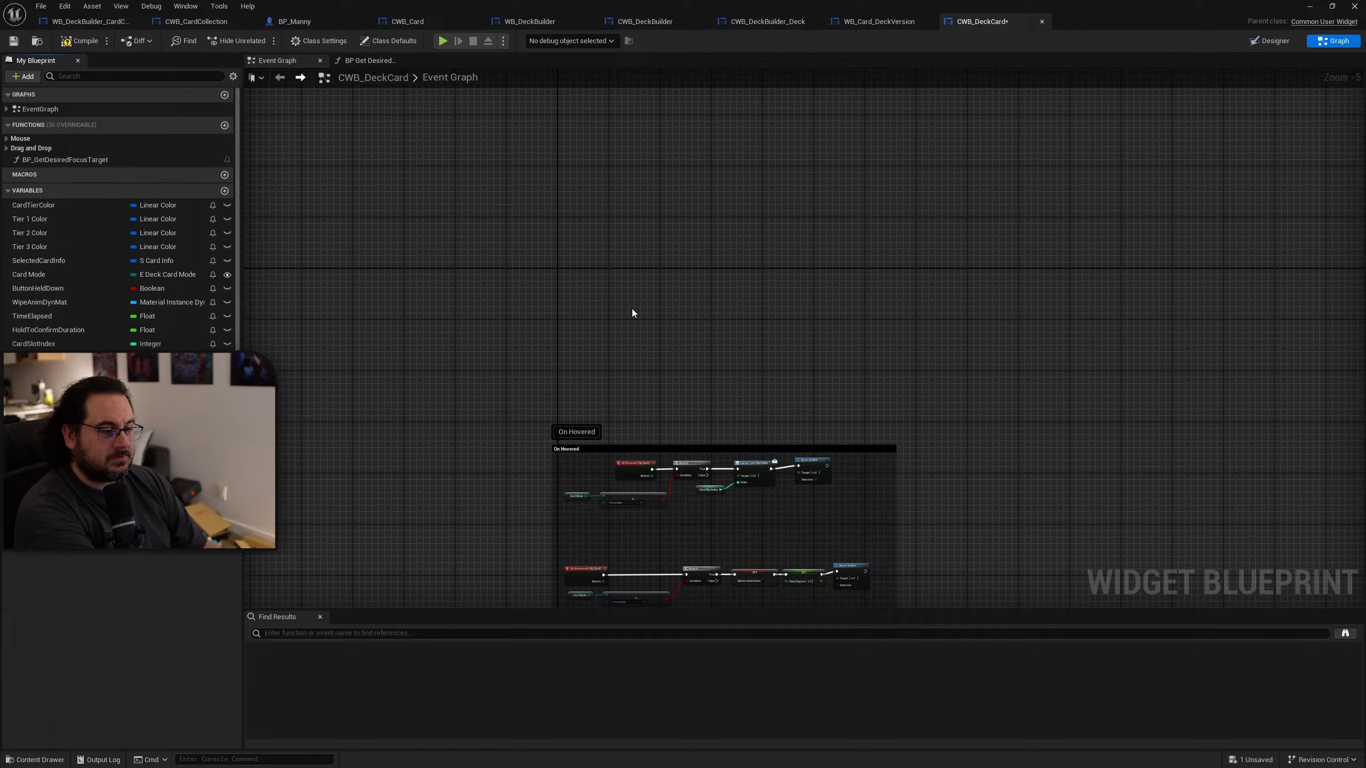
pyautogui.click(93, 163)
pyautogui.press('Delete')
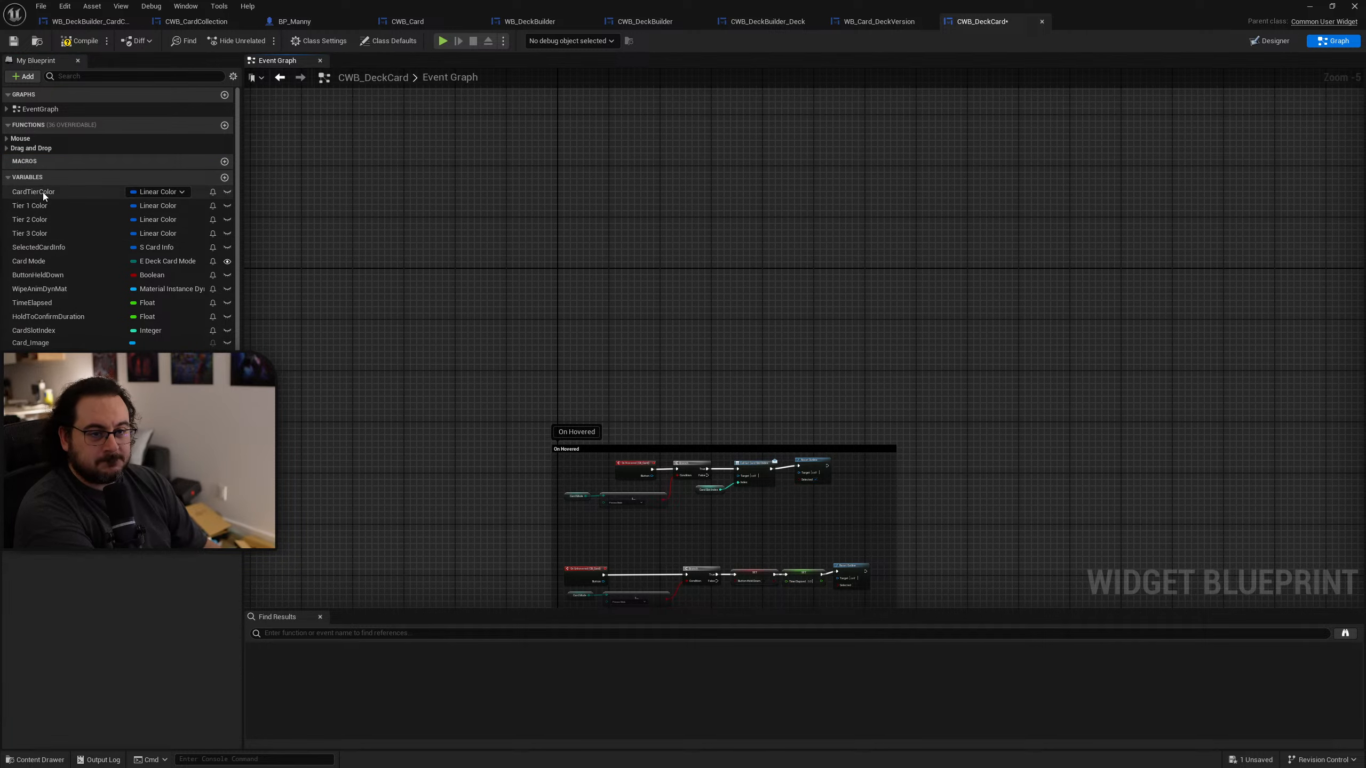
# Step: Review the variables of WB_Card_DeckVersion, then delete CardTierColor and the Tier 1, Tier 2 and Tier 3 Color variables from CWB_DeckCard
pyautogui.click(880, 22)
pyautogui.scroll(-4, 118, 332)
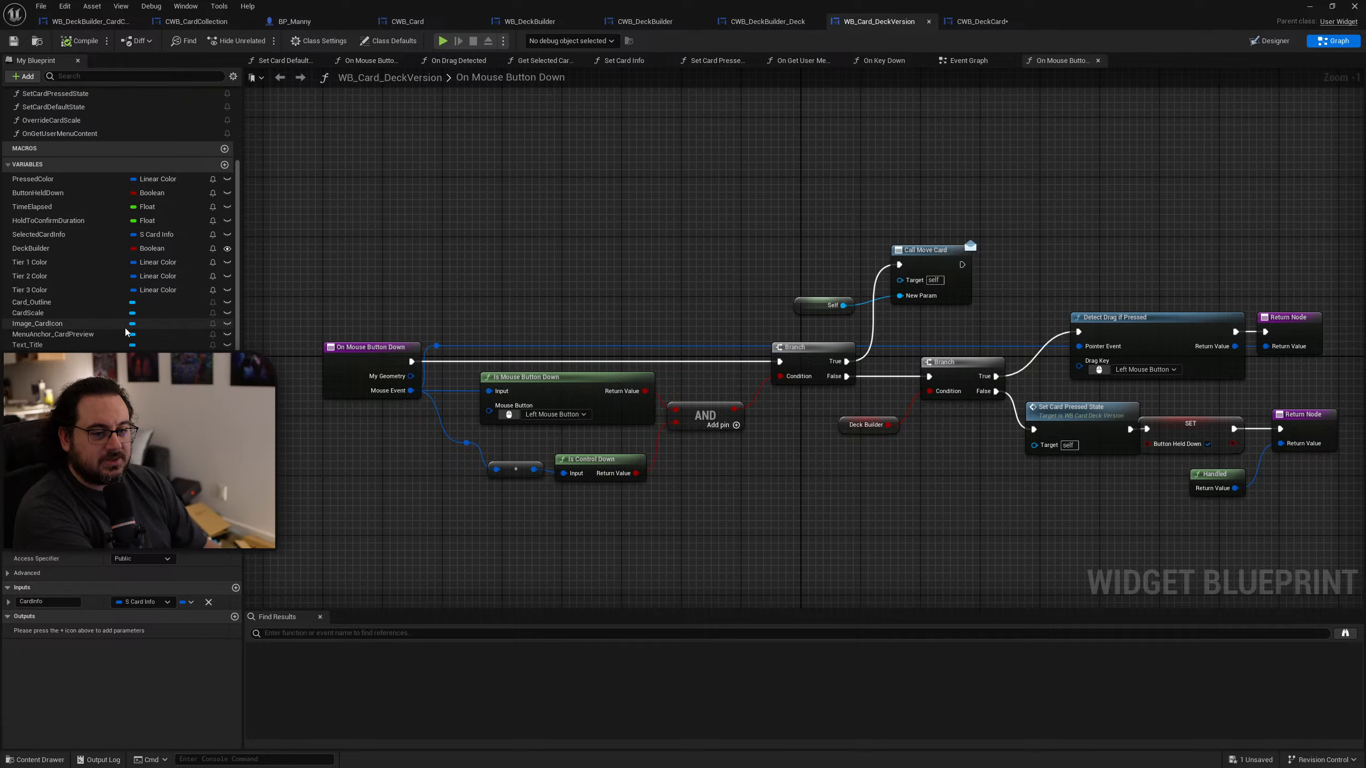
pyautogui.click(981, 21)
pyautogui.click(62, 194)
pyautogui.scroll(-2, 59, 196)
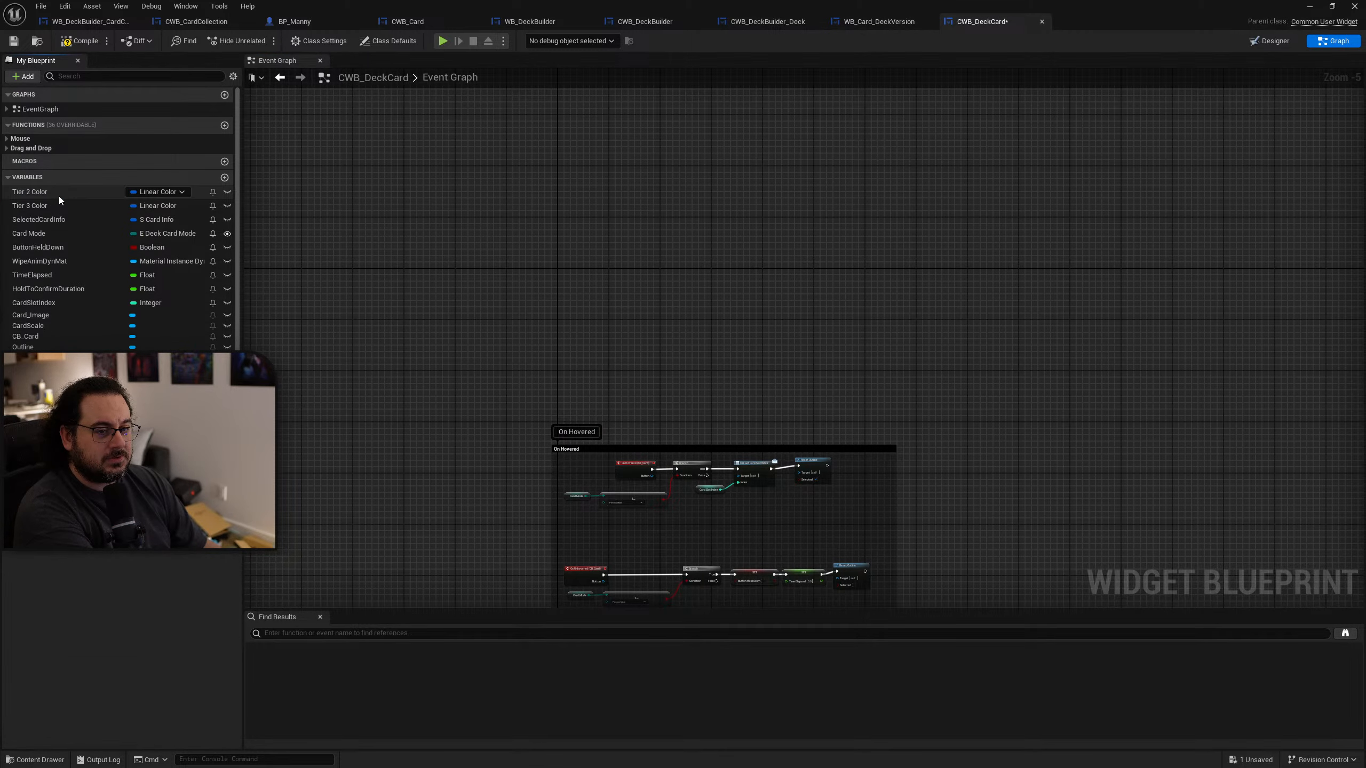
pyautogui.click(56, 193)
pyautogui.press('Delete')
# Step: Check whether the SelectedCardInfo, Card Mode and ButtonHeldDown variables are in use, keeping all three
pyautogui.click(57, 195)
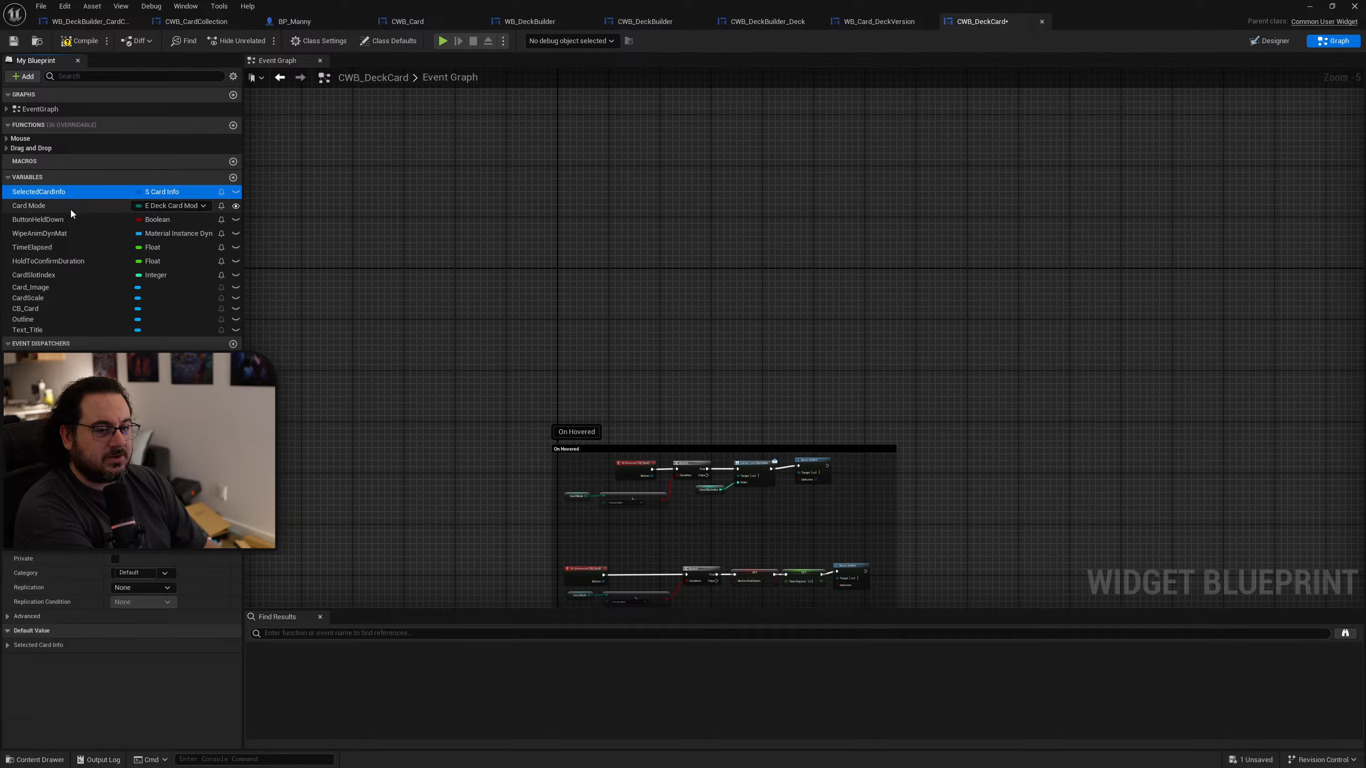
pyautogui.press('Delete')
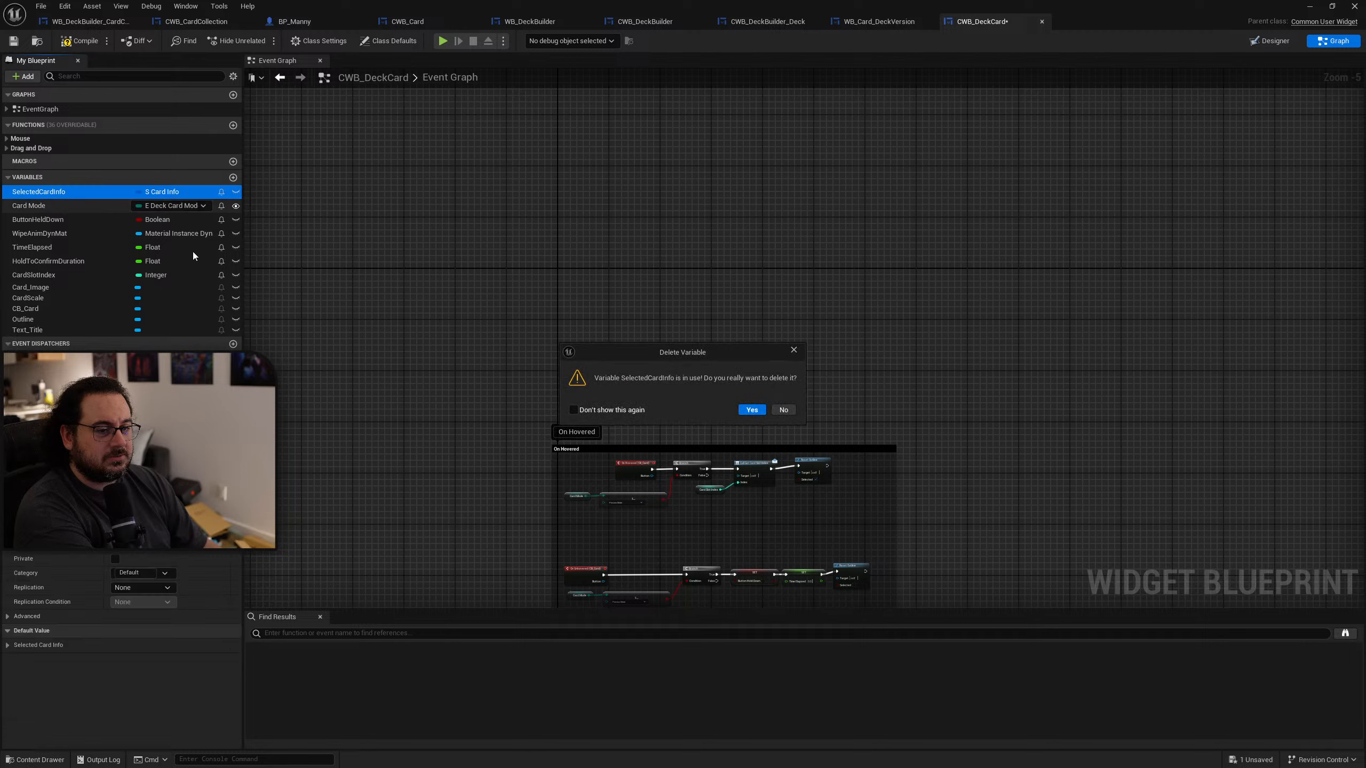
pyautogui.click(783, 410)
pyautogui.click(54, 205)
pyautogui.press('Delete')
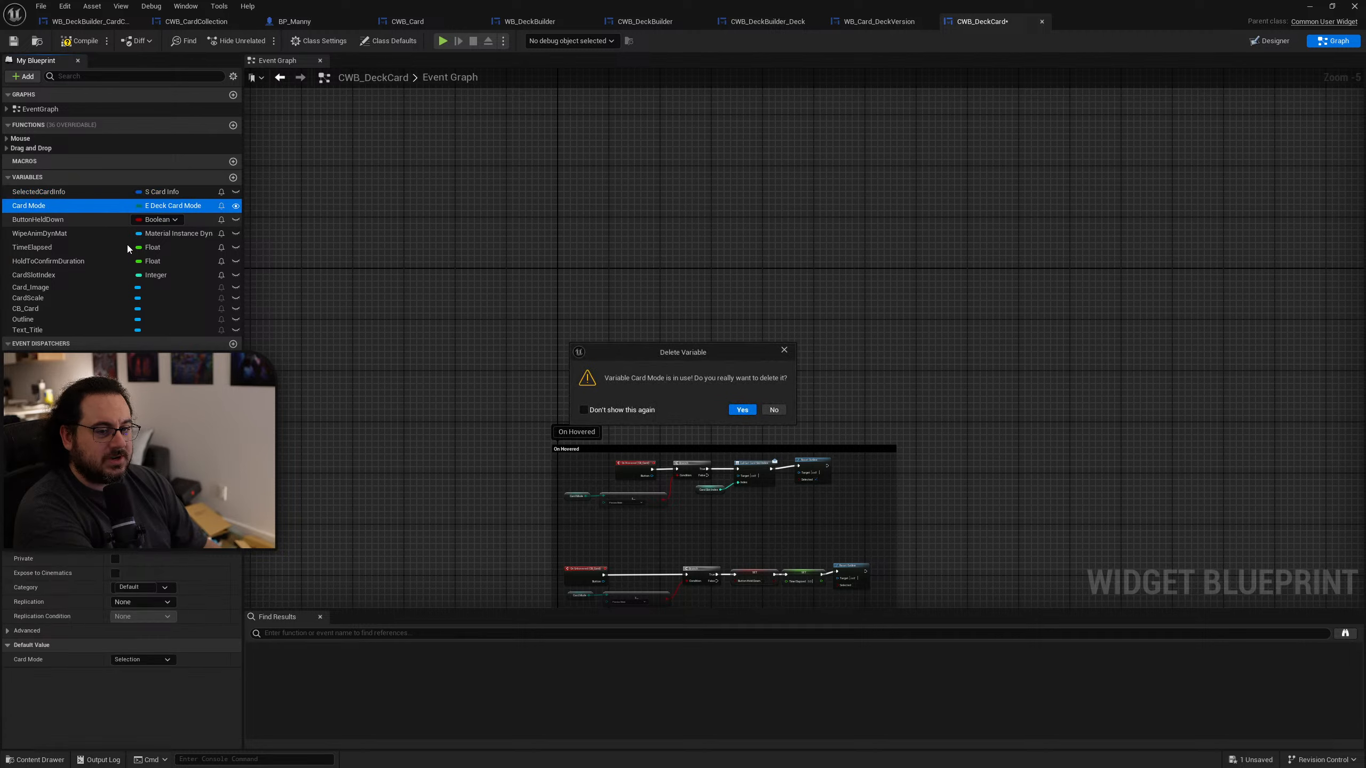
pyautogui.click(774, 410)
pyautogui.click(111, 220)
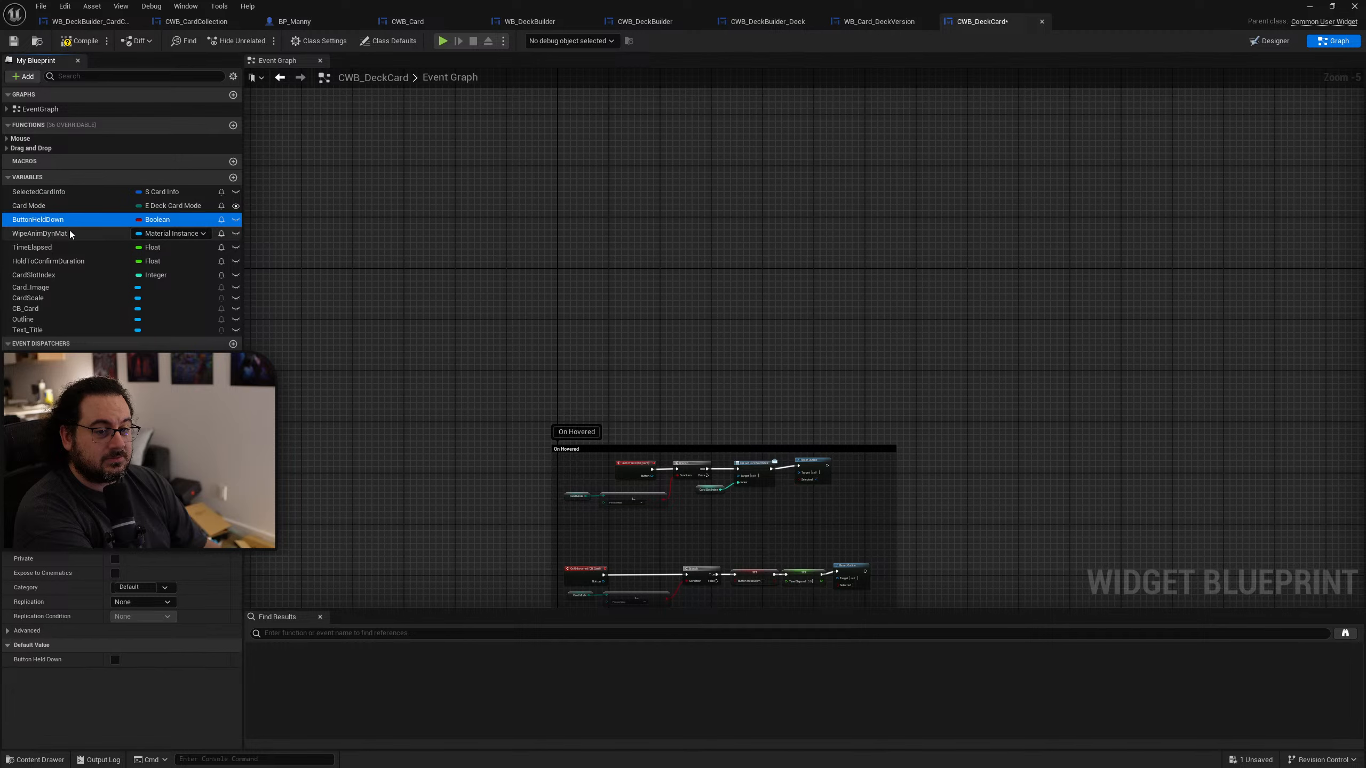
pyautogui.press('Delete')
pyautogui.click(783, 410)
# Step: Delete the WipeAnimDynMat and HoldToConfirmDuration variables, keeping TimeElapsed
pyautogui.moveTo(726, 372); pyautogui.dragTo(716, 149, button='right')
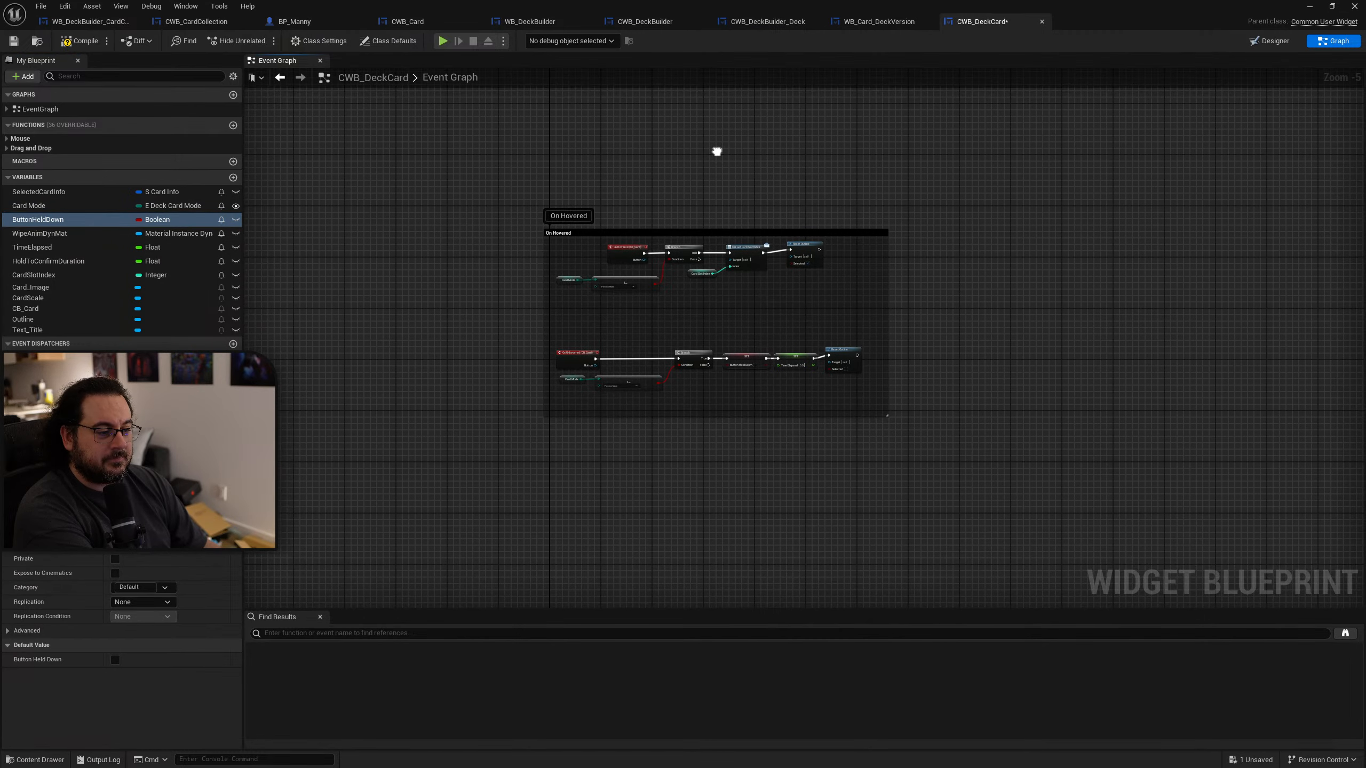
pyautogui.scroll(4, 691, 294)
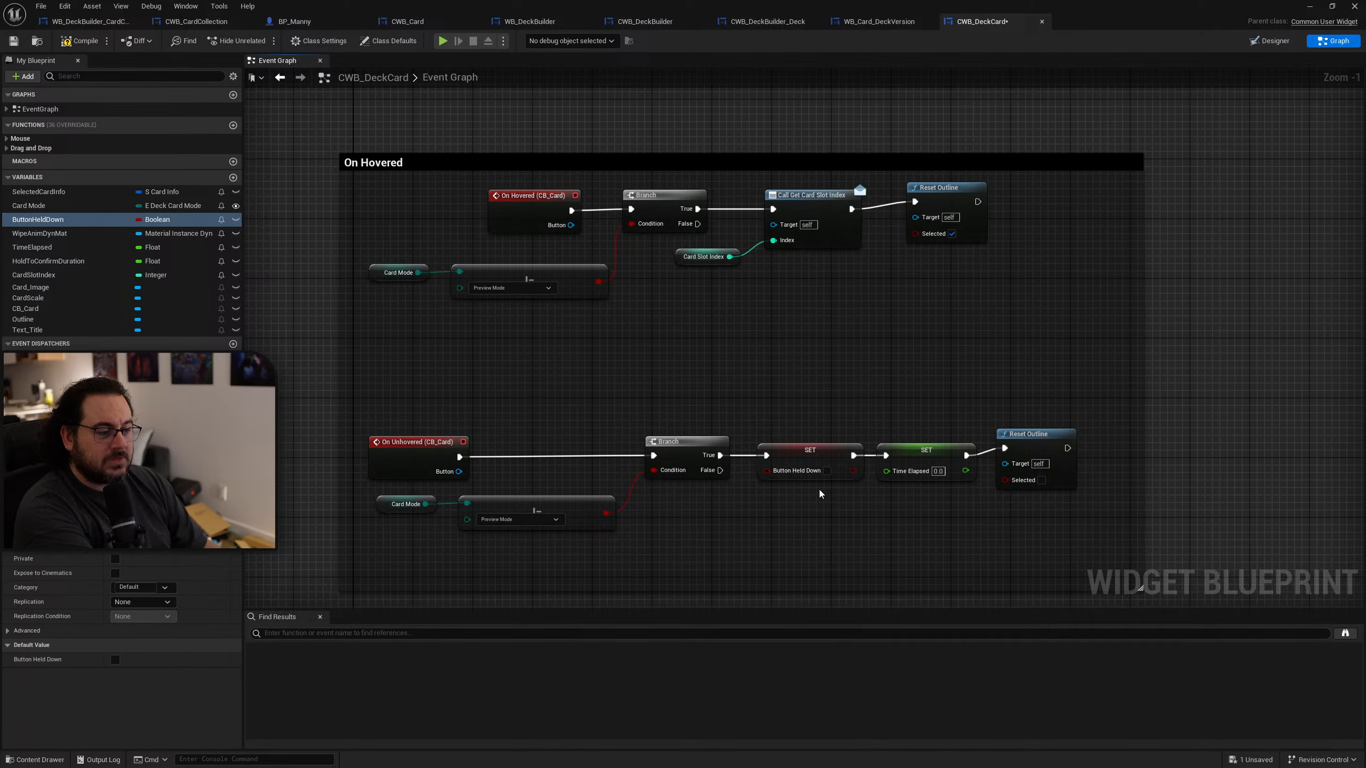
pyautogui.click(59, 234)
pyautogui.press('Delete')
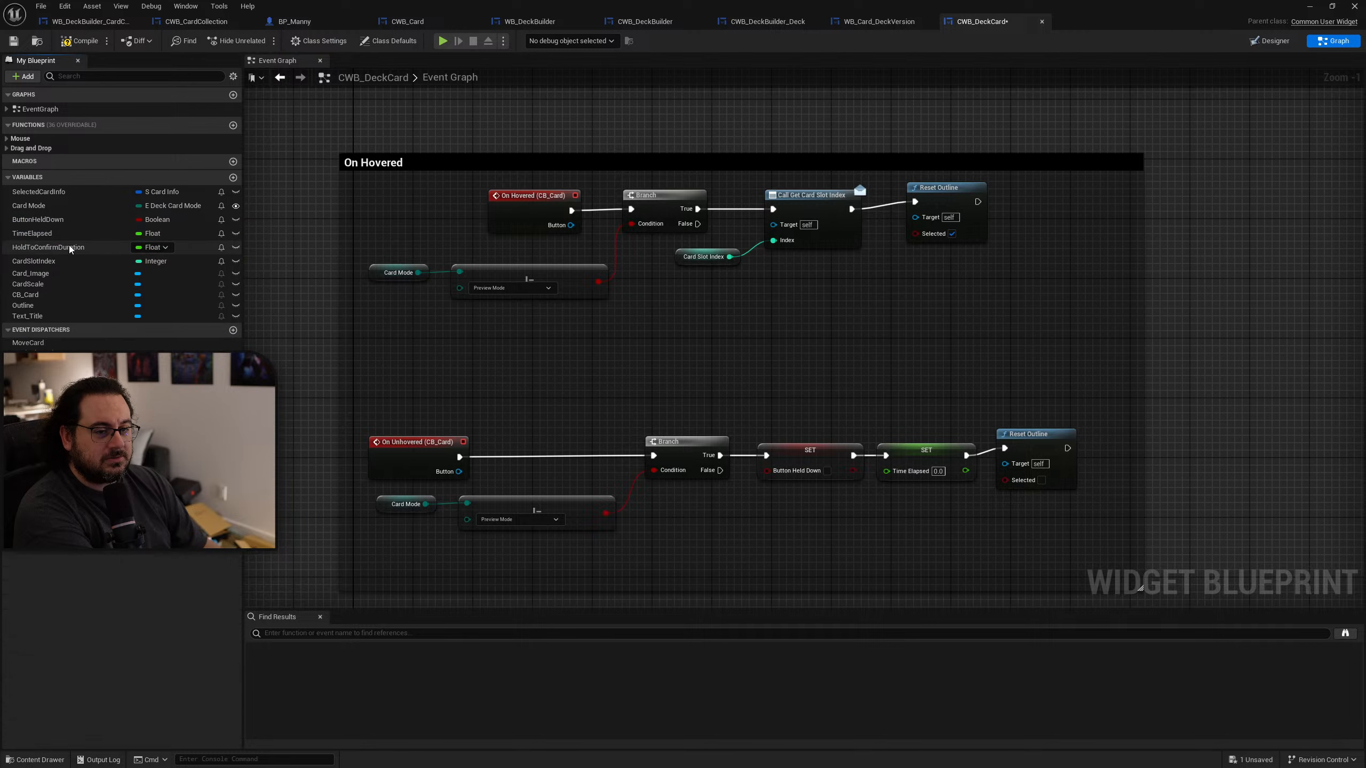
pyautogui.click(45, 234)
pyautogui.press('Delete')
pyautogui.click(776, 410)
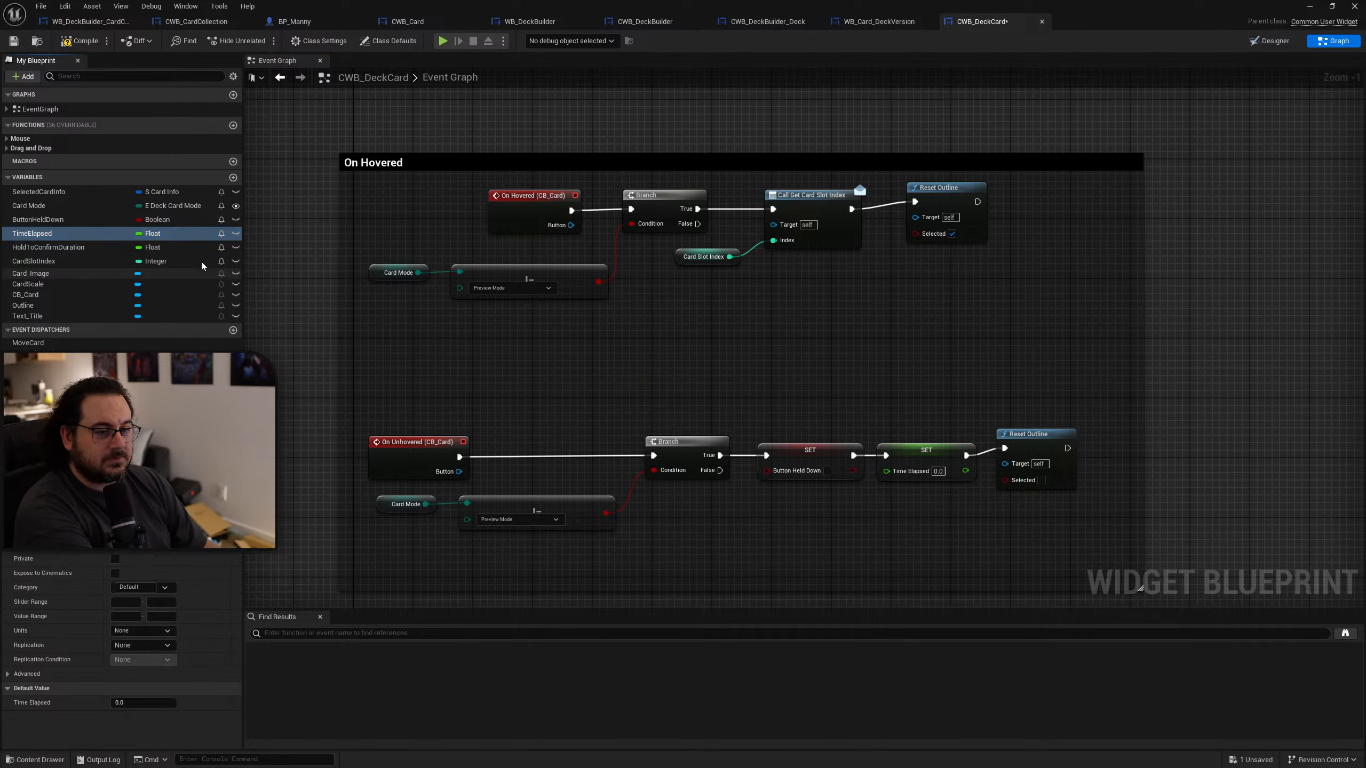
pyautogui.click(63, 247)
pyautogui.press('Delete')
# Step: Check whether CardSlotIndex is in use while keeping it, then switch to WB_Card_DeckVersion to examine its variables
pyautogui.click(63, 251)
pyautogui.press('Delete')
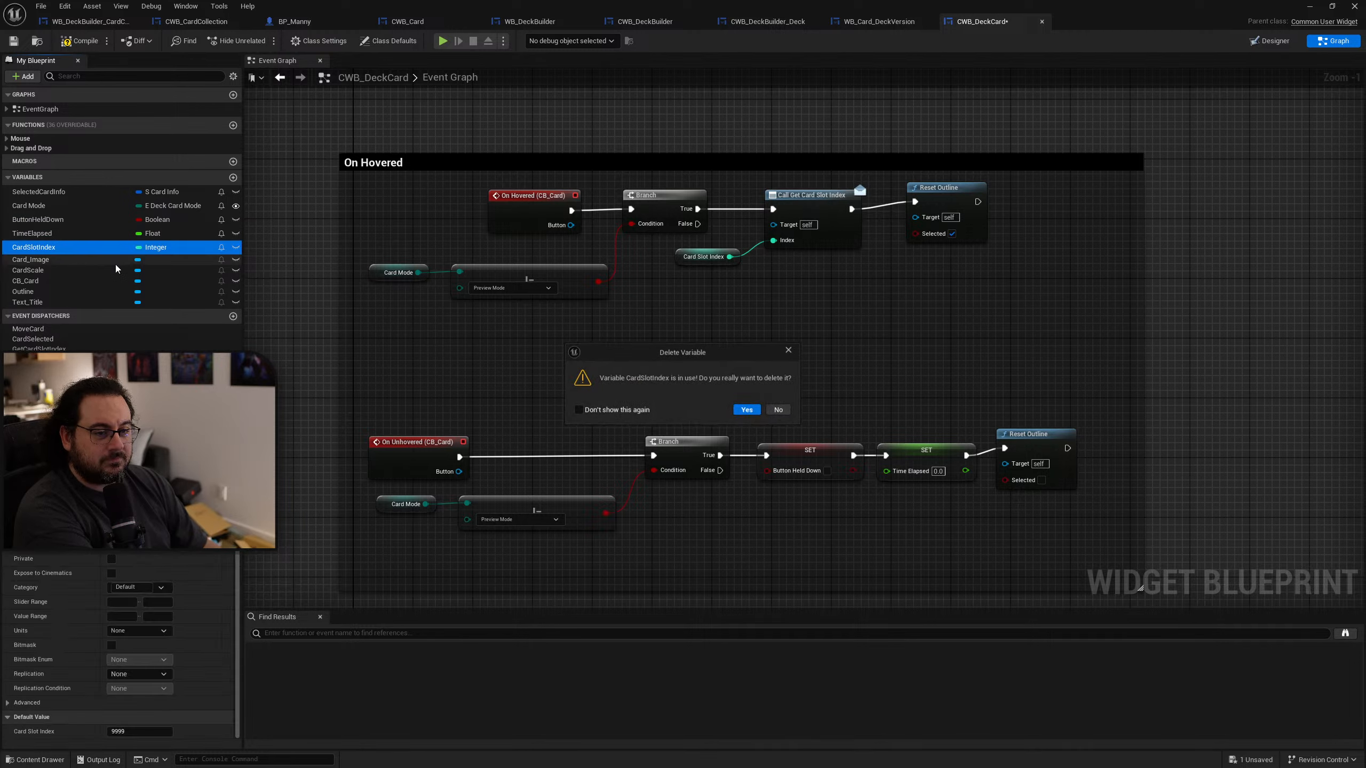
pyautogui.click(767, 410)
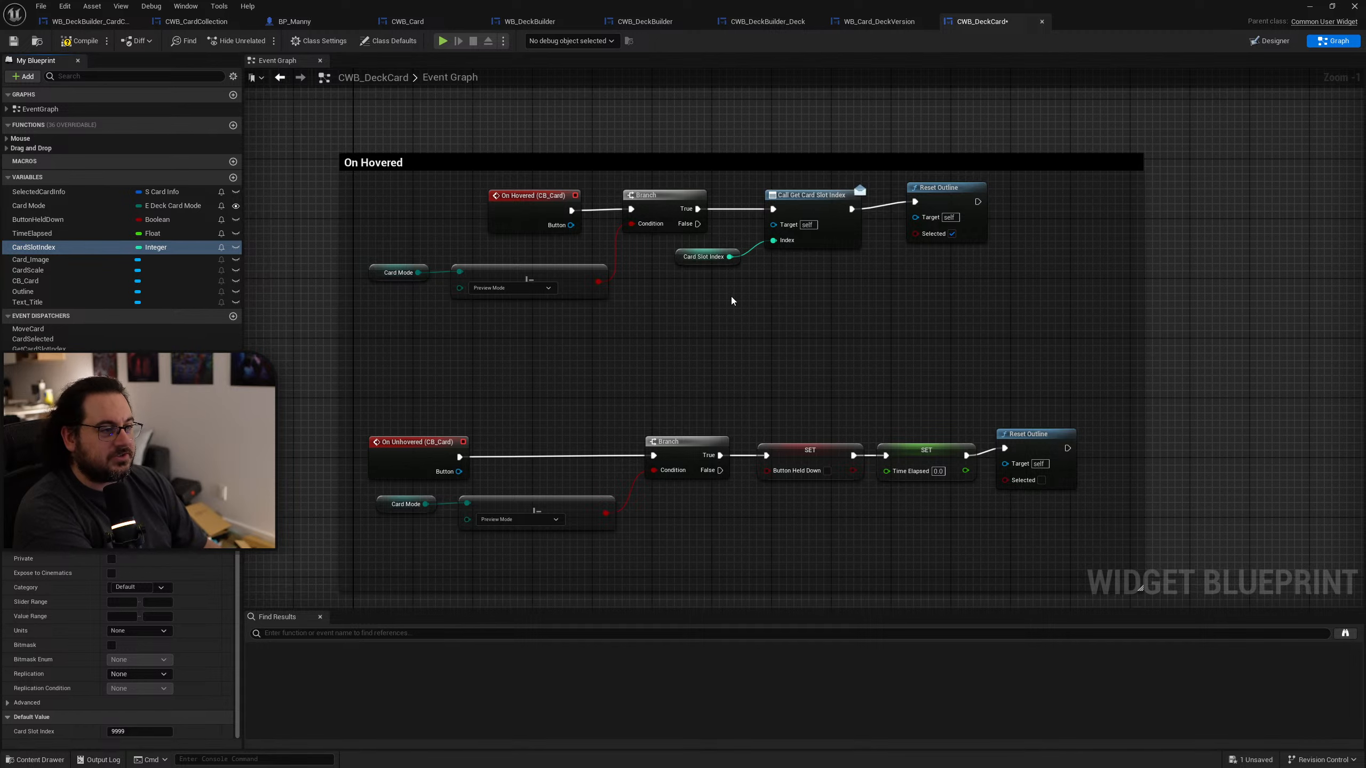
pyautogui.click(887, 22)
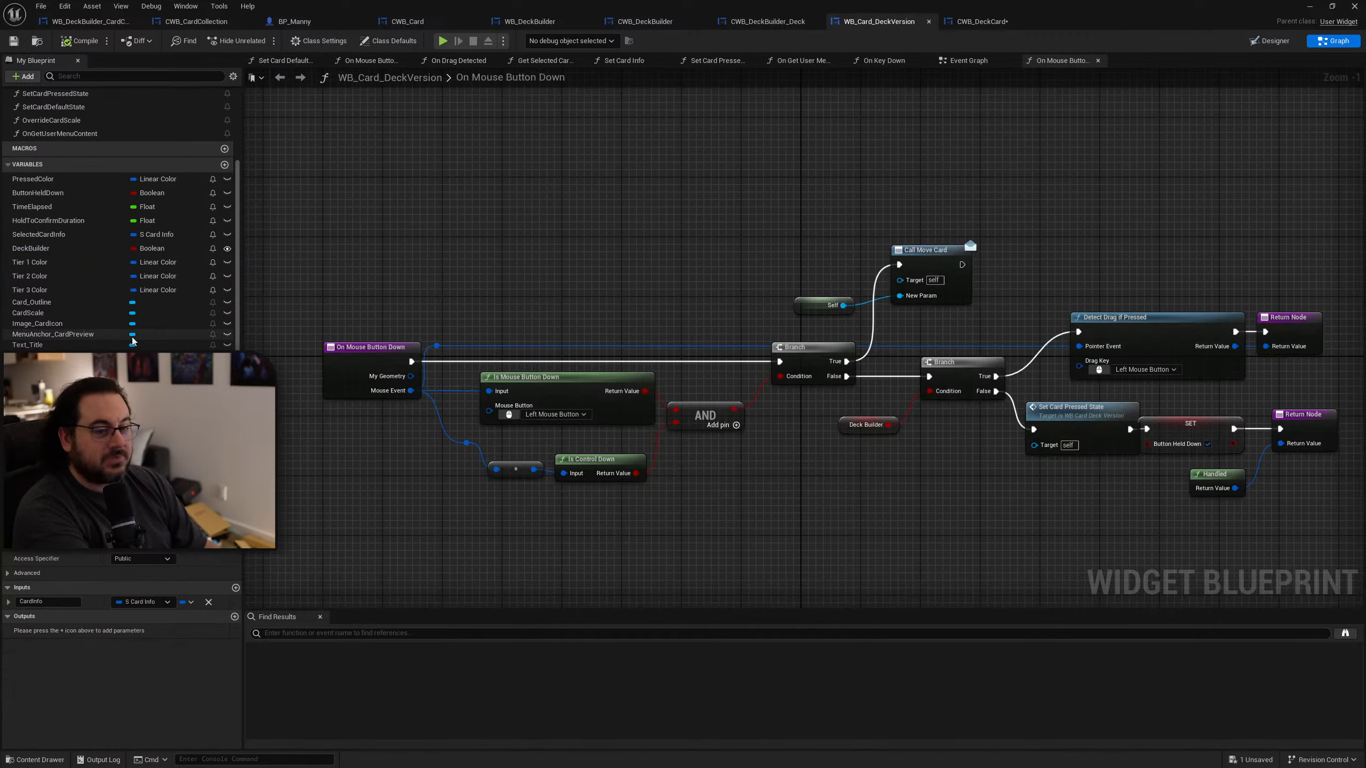
# Step: Copy the PressedColor variable from WB_Card_DeckVersion into CWB_DeckCard, and check whether ButtonHeldDown and TimeElapsed already exist there
pyautogui.click(32, 179)
pyautogui.click(982, 21)
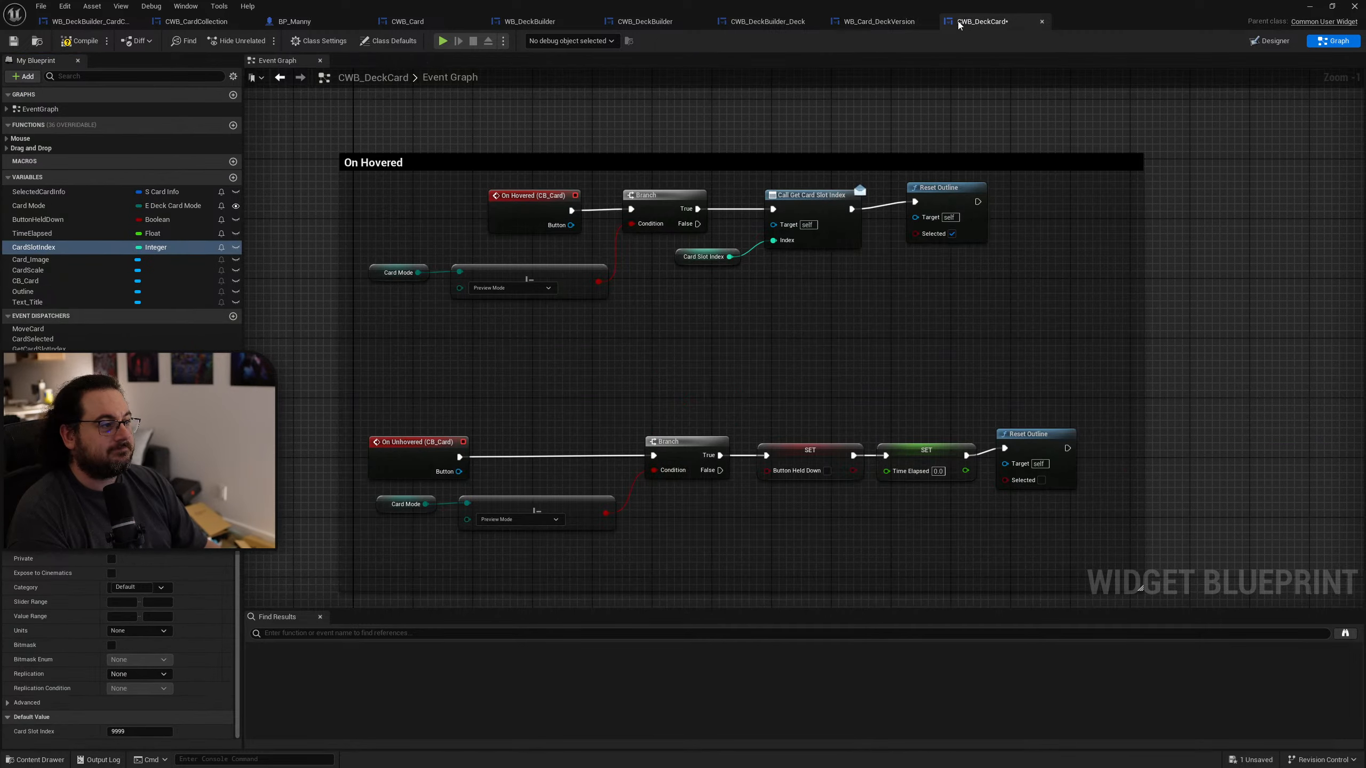
pyautogui.click(903, 20)
pyautogui.click(64, 194)
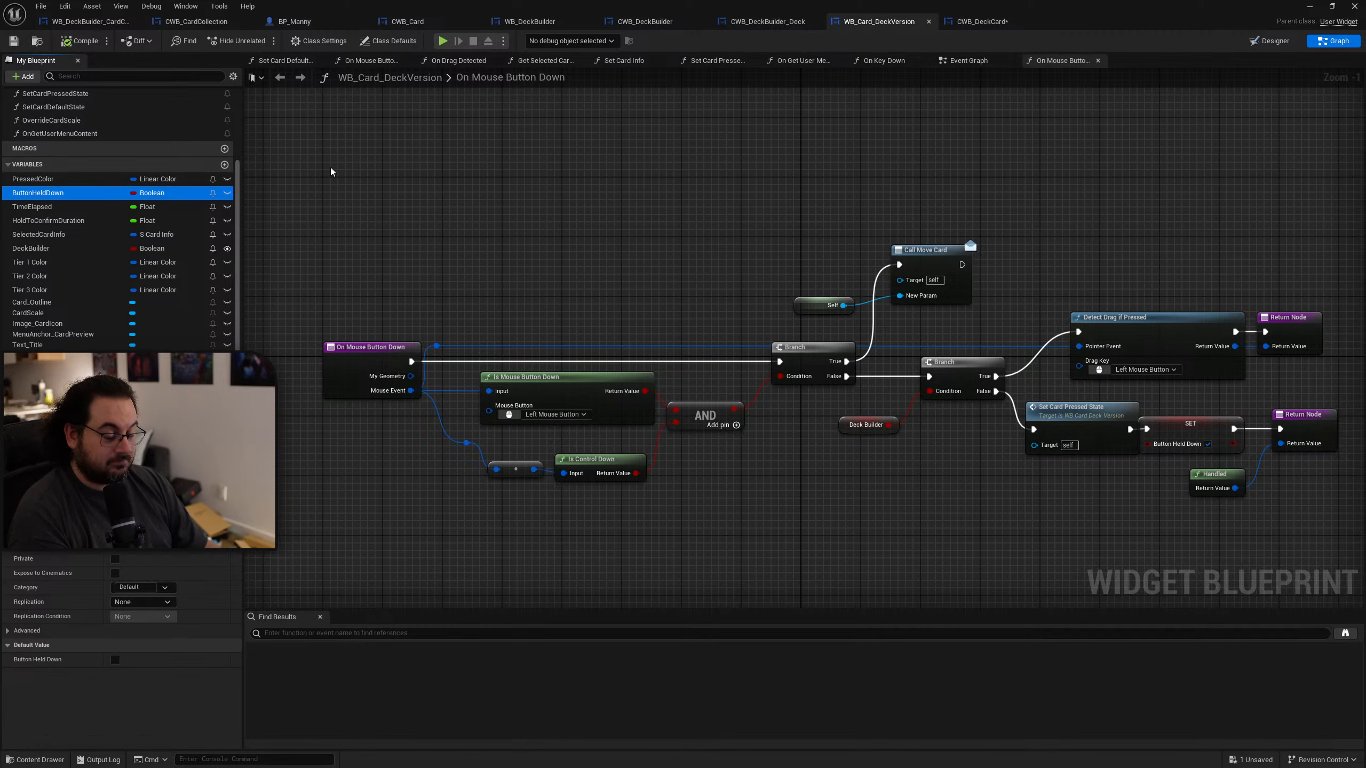
pyautogui.click(982, 22)
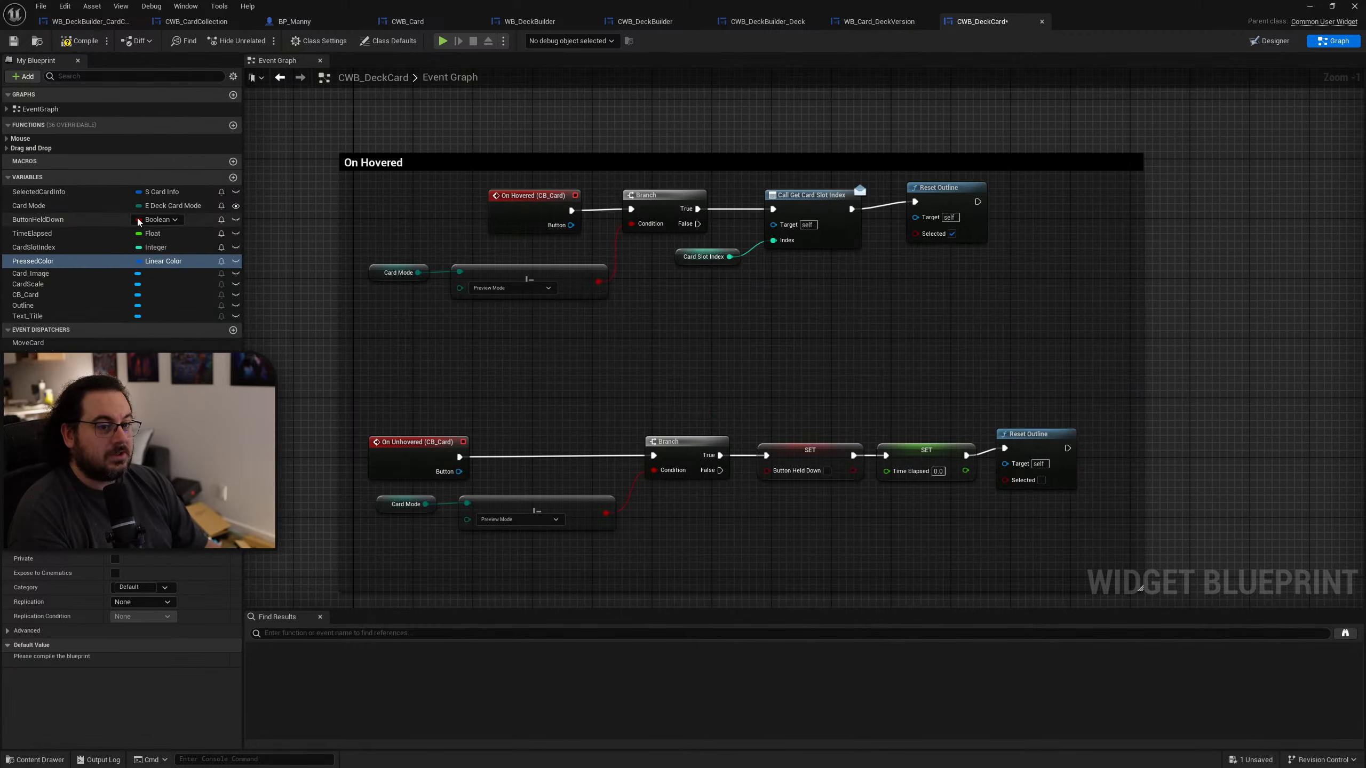
pyautogui.click(879, 21)
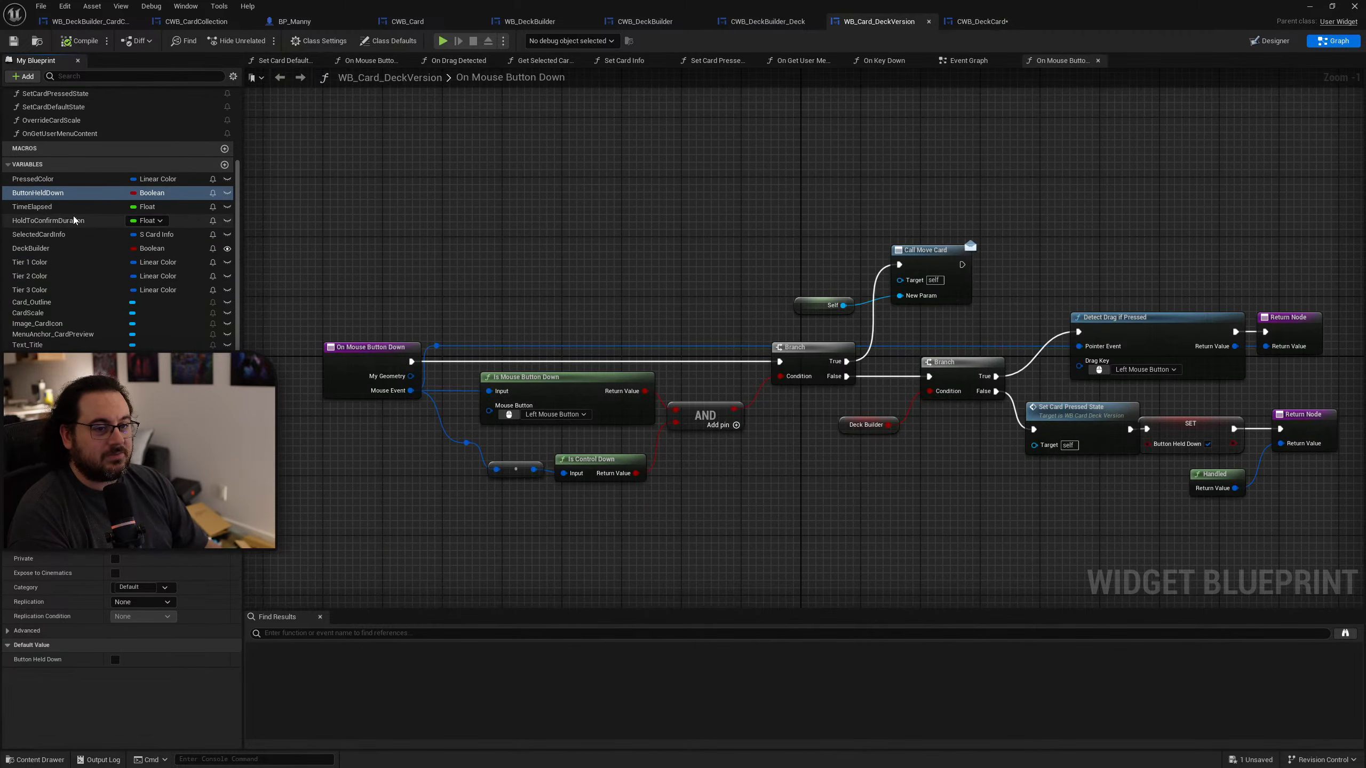
pyautogui.click(982, 21)
pyautogui.click(95, 249)
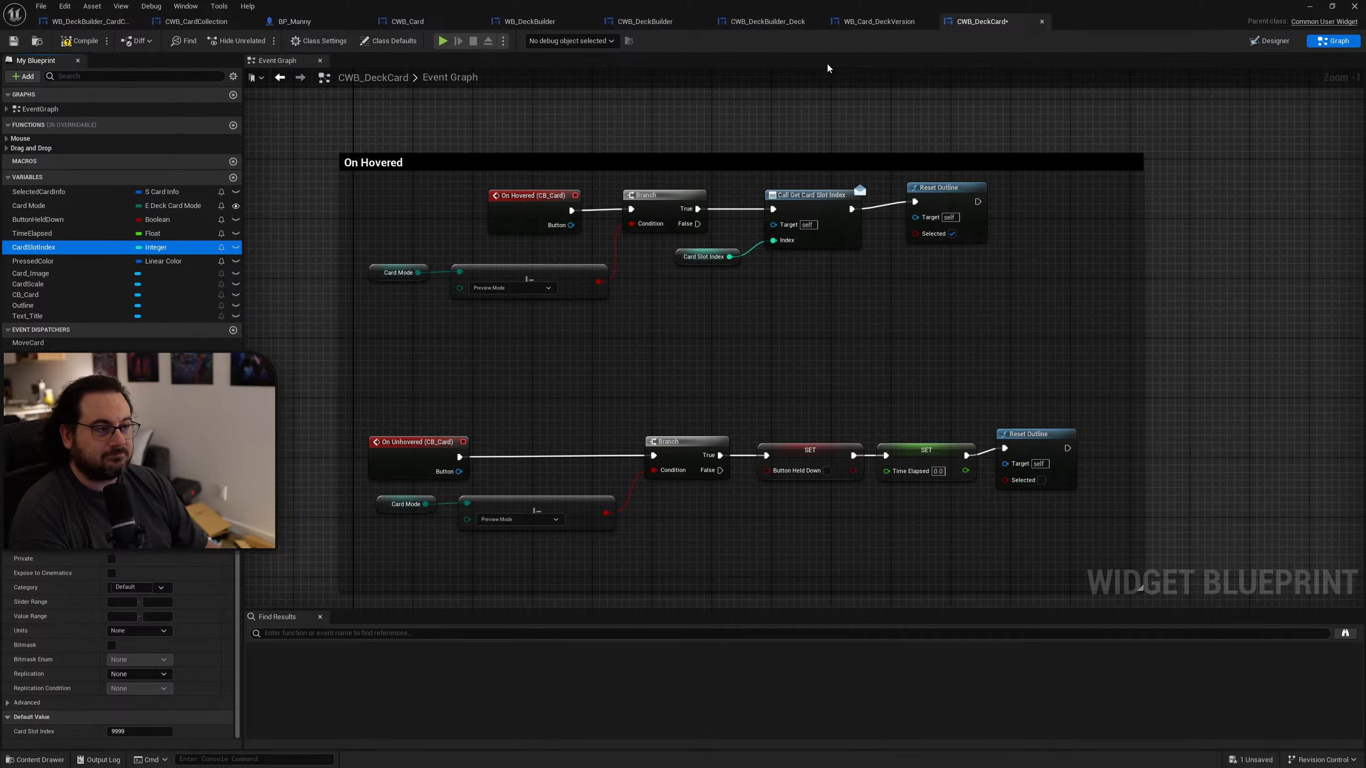
# Step: Copy the HoldToConfirmDuration variable from WB_Card_DeckVersion into CWB_DeckCard, and check whether SelectedCardInfo already exists there
pyautogui.click(878, 21)
pyautogui.click(49, 220)
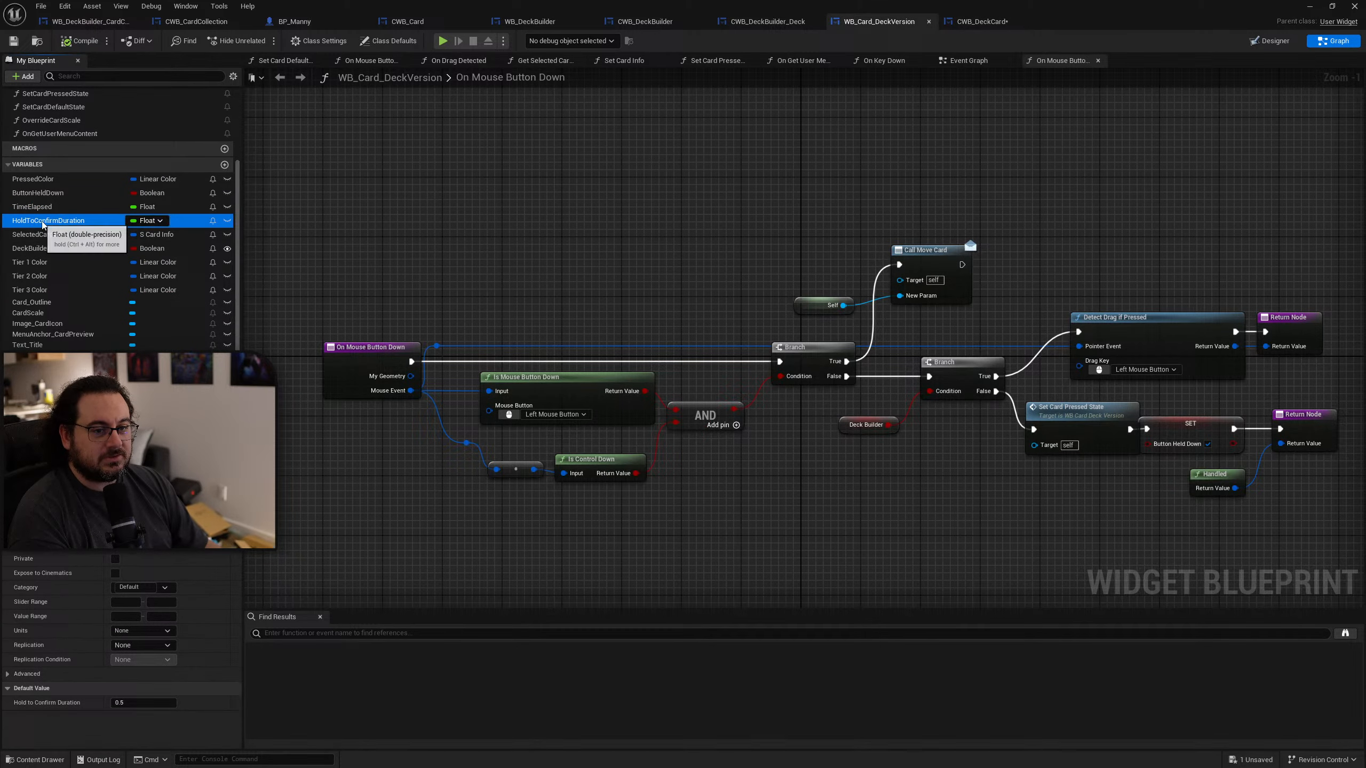
pyautogui.click(1014, 26)
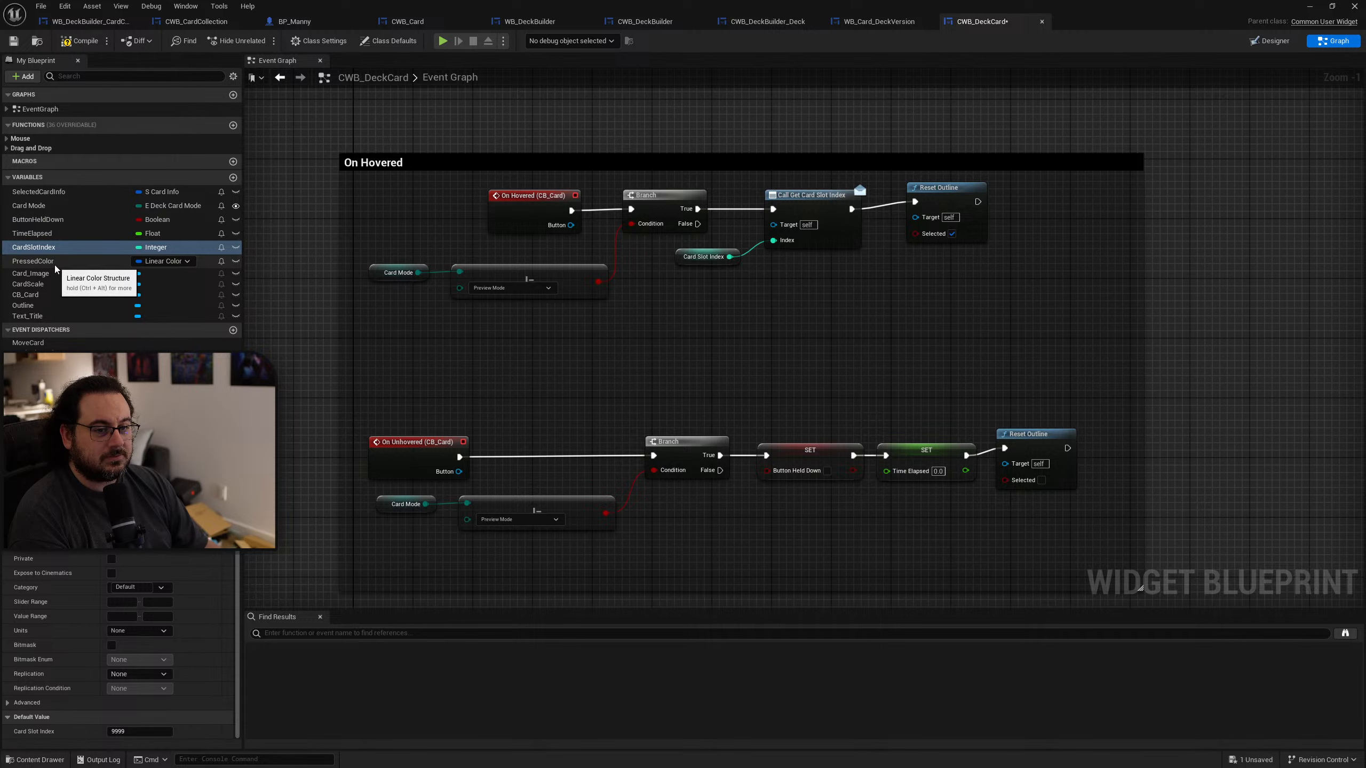
pyautogui.hotkey('ctrl', 'v')
pyautogui.click(878, 22)
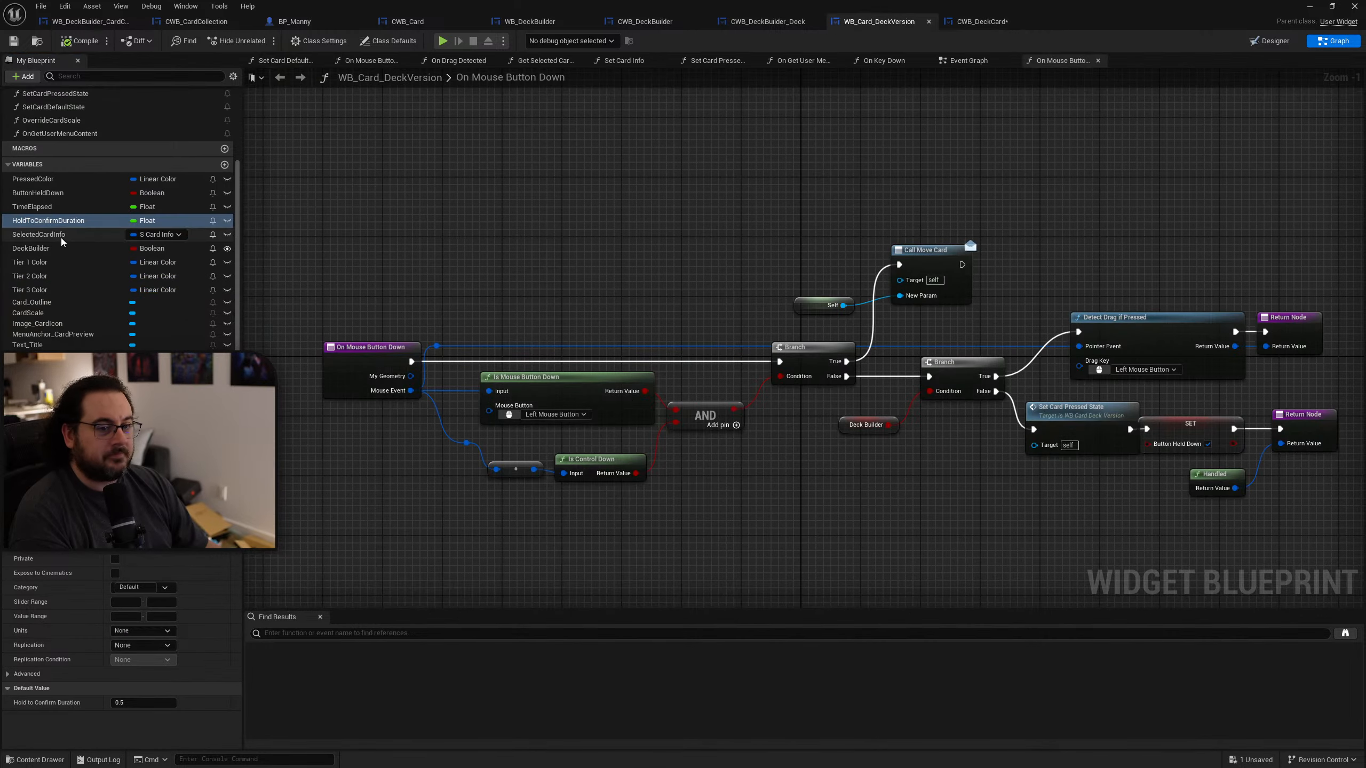
pyautogui.click(110, 235)
pyautogui.click(982, 21)
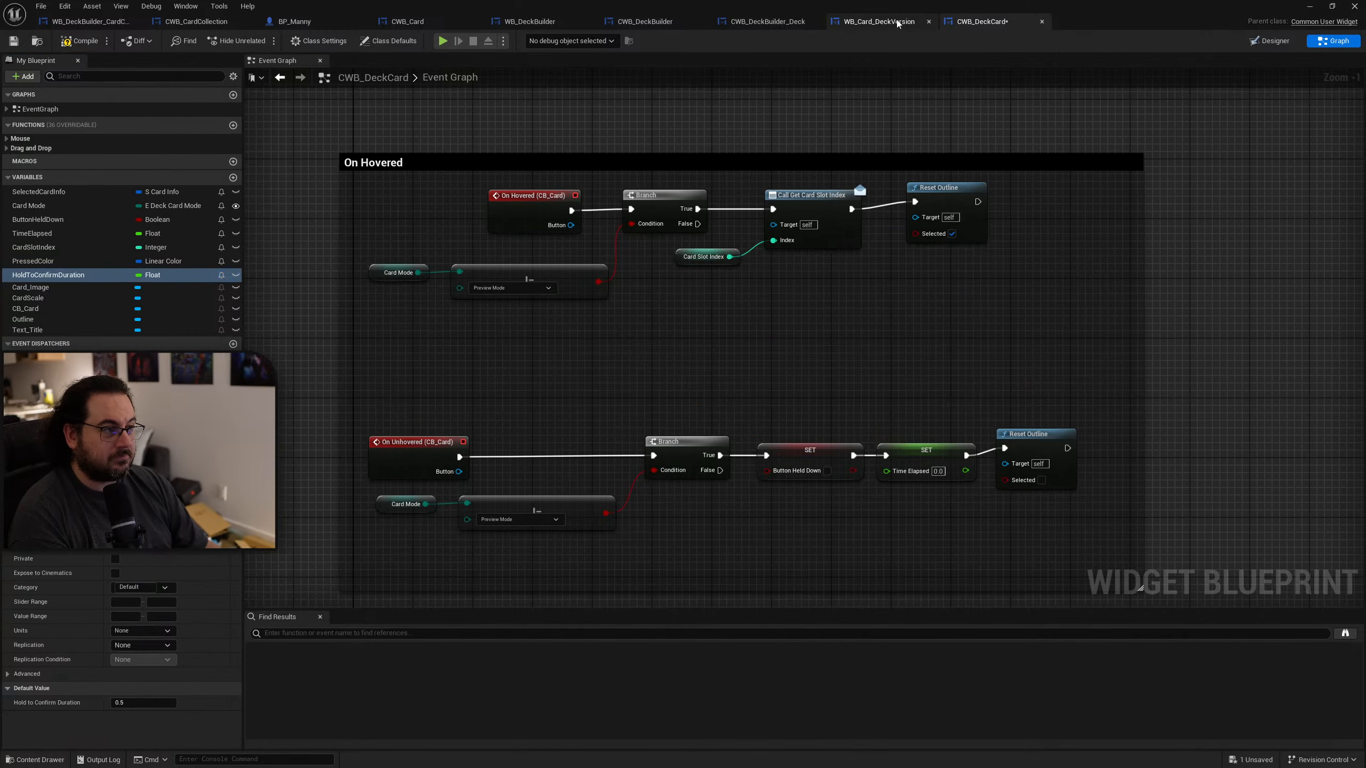
# Step: Copy the DeckBuilder boolean variable from WB_Card_DeckVersion into CWB_DeckCard
pyautogui.click(882, 22)
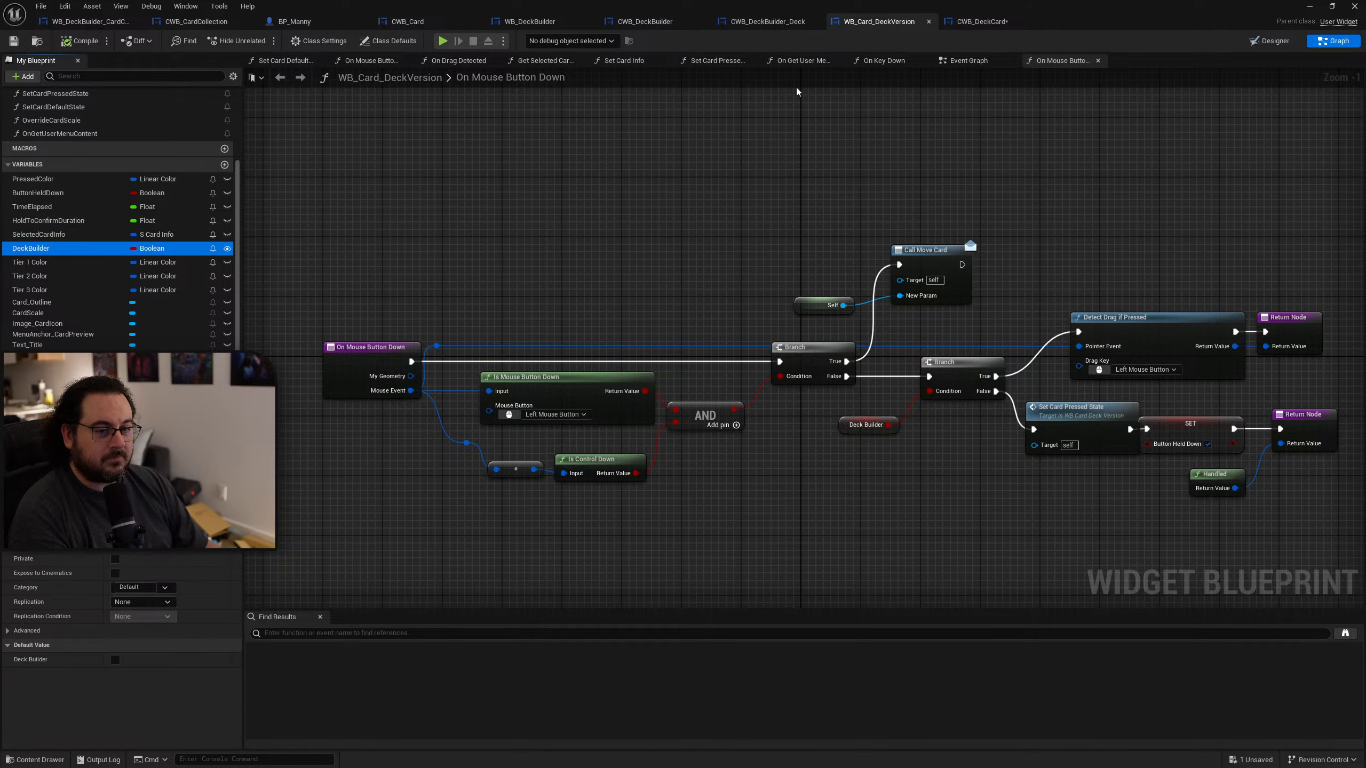
pyautogui.click(982, 22)
pyautogui.click(32, 262)
pyautogui.click(49, 274)
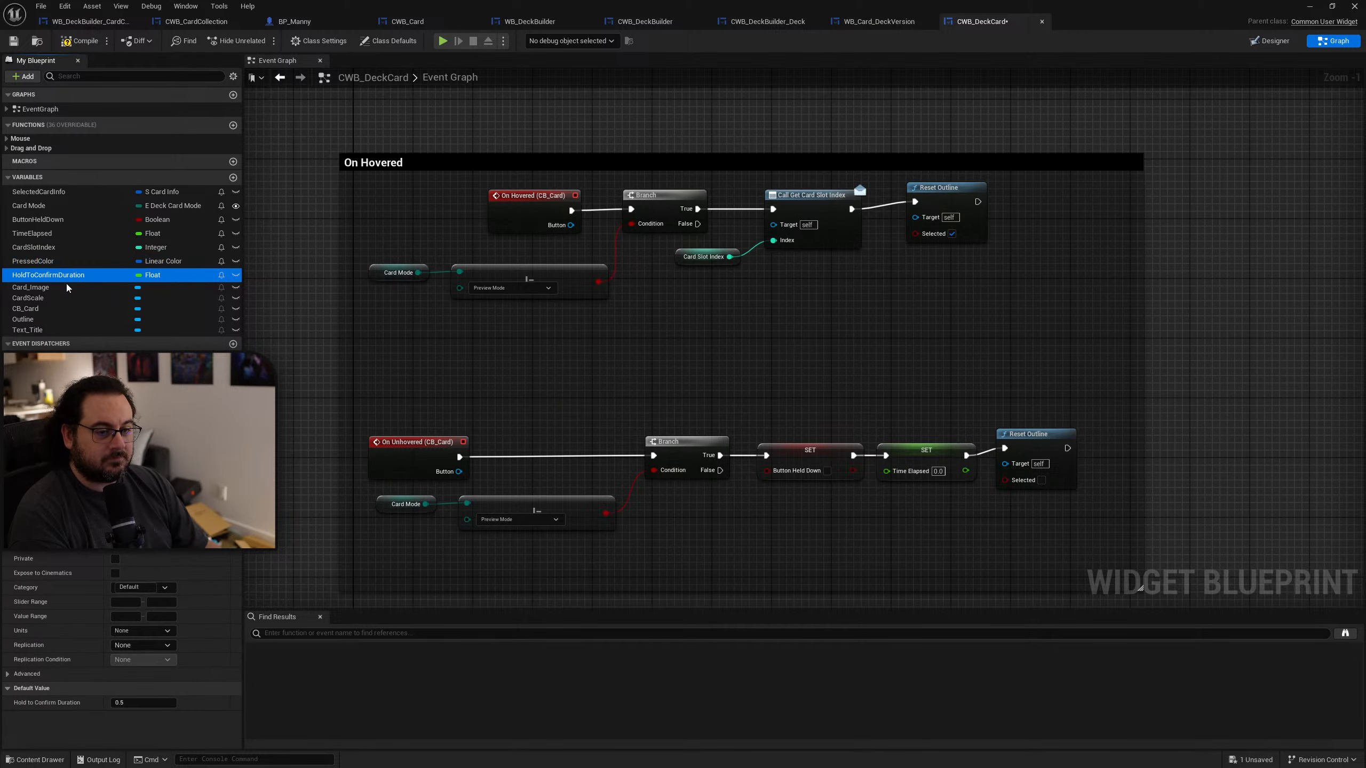
pyautogui.hotkey('ctrl', 'v')
# Step: Copy the Tier 1 Color and Tier 2 Color variables from WB_Card_DeckVersion into CWB_DeckCard
pyautogui.click(869, 22)
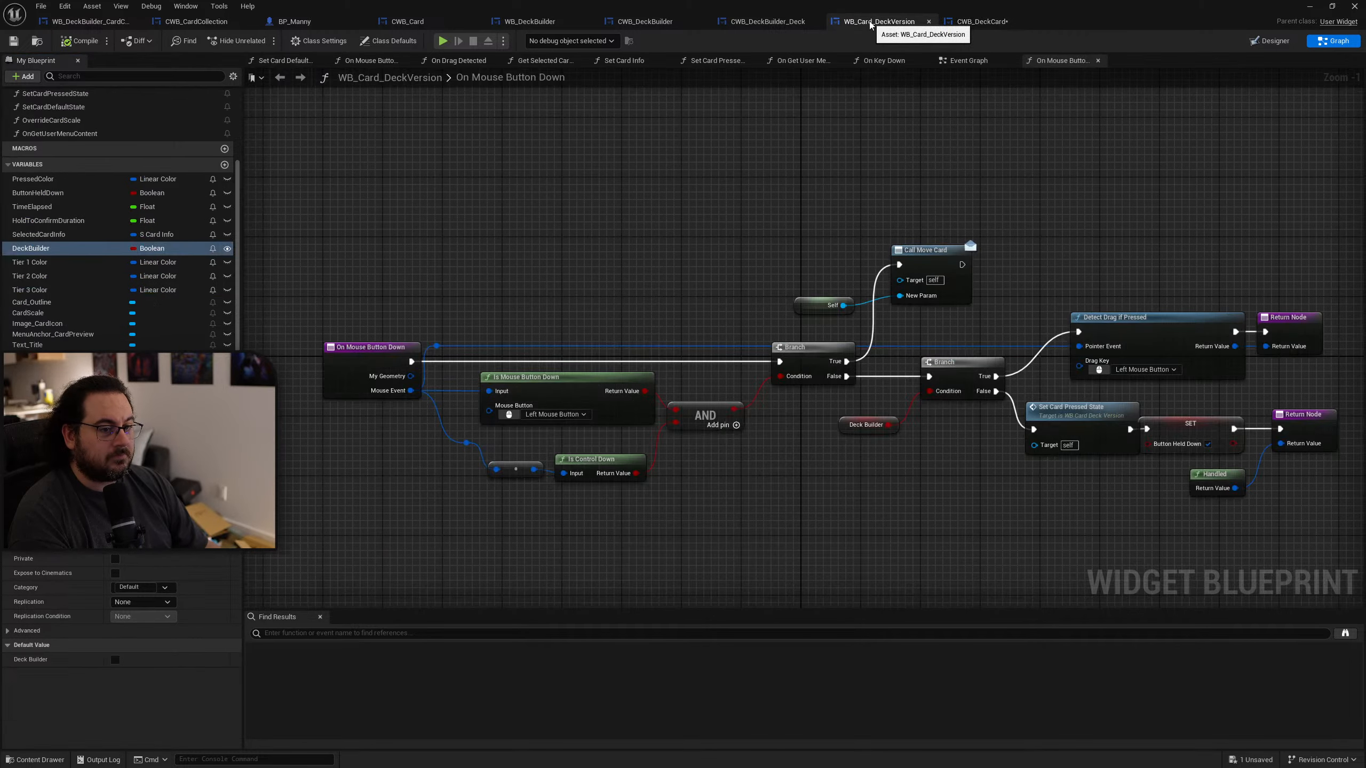
pyautogui.click(982, 22)
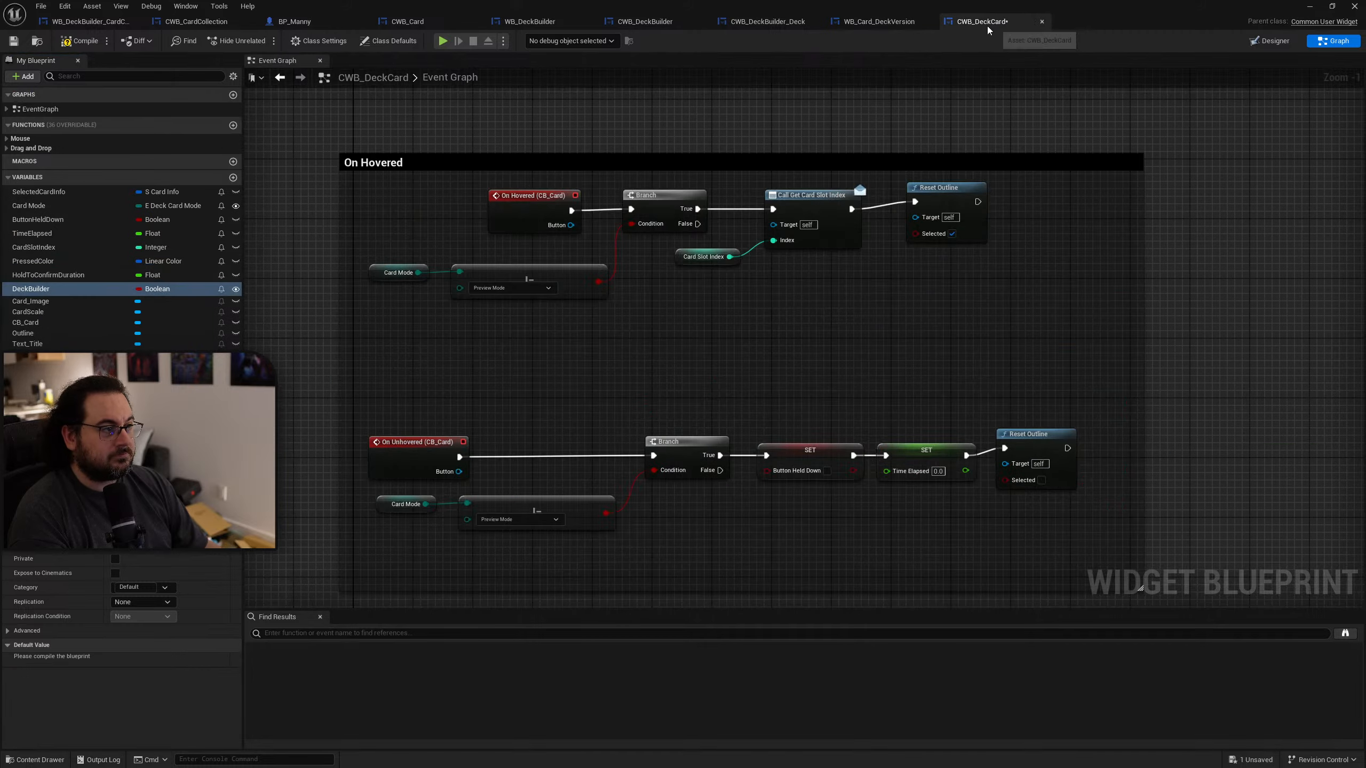
pyautogui.click(42, 288)
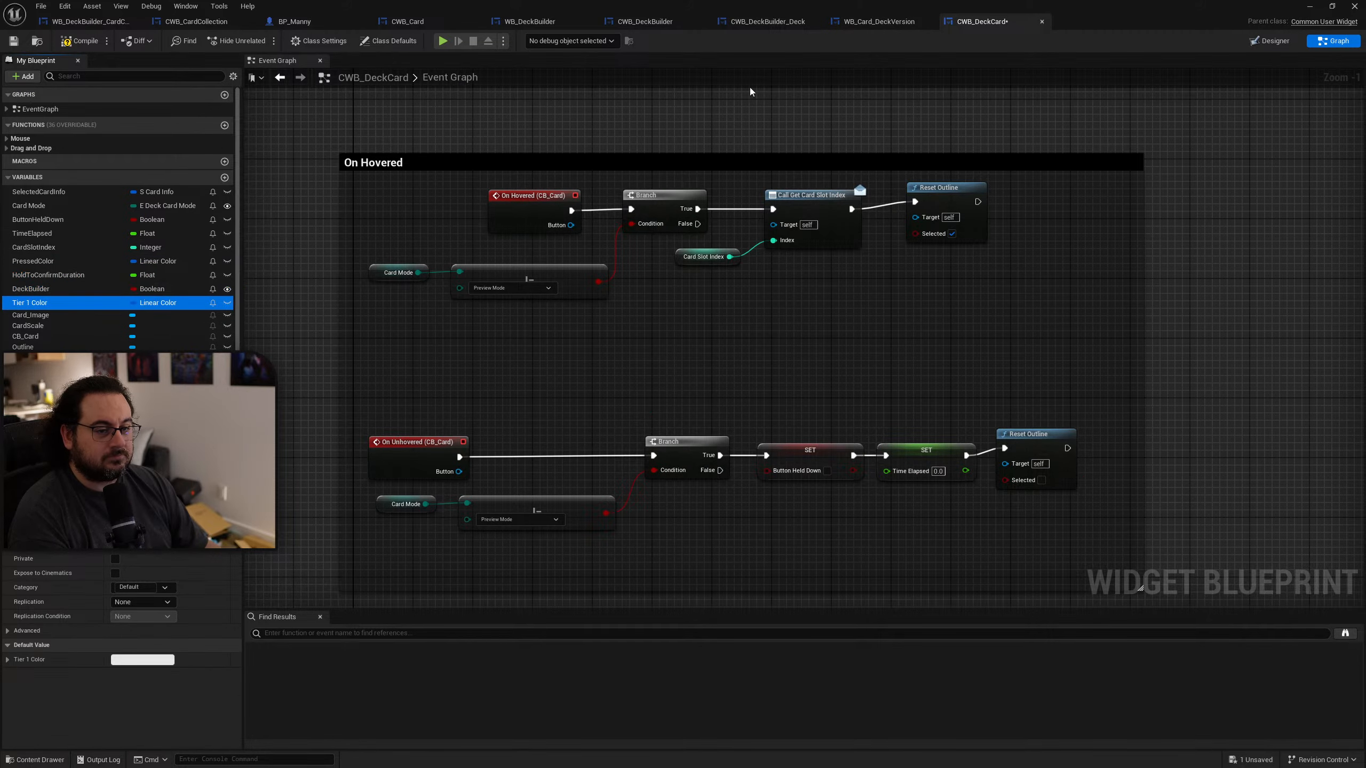
pyautogui.click(868, 21)
pyautogui.click(65, 276)
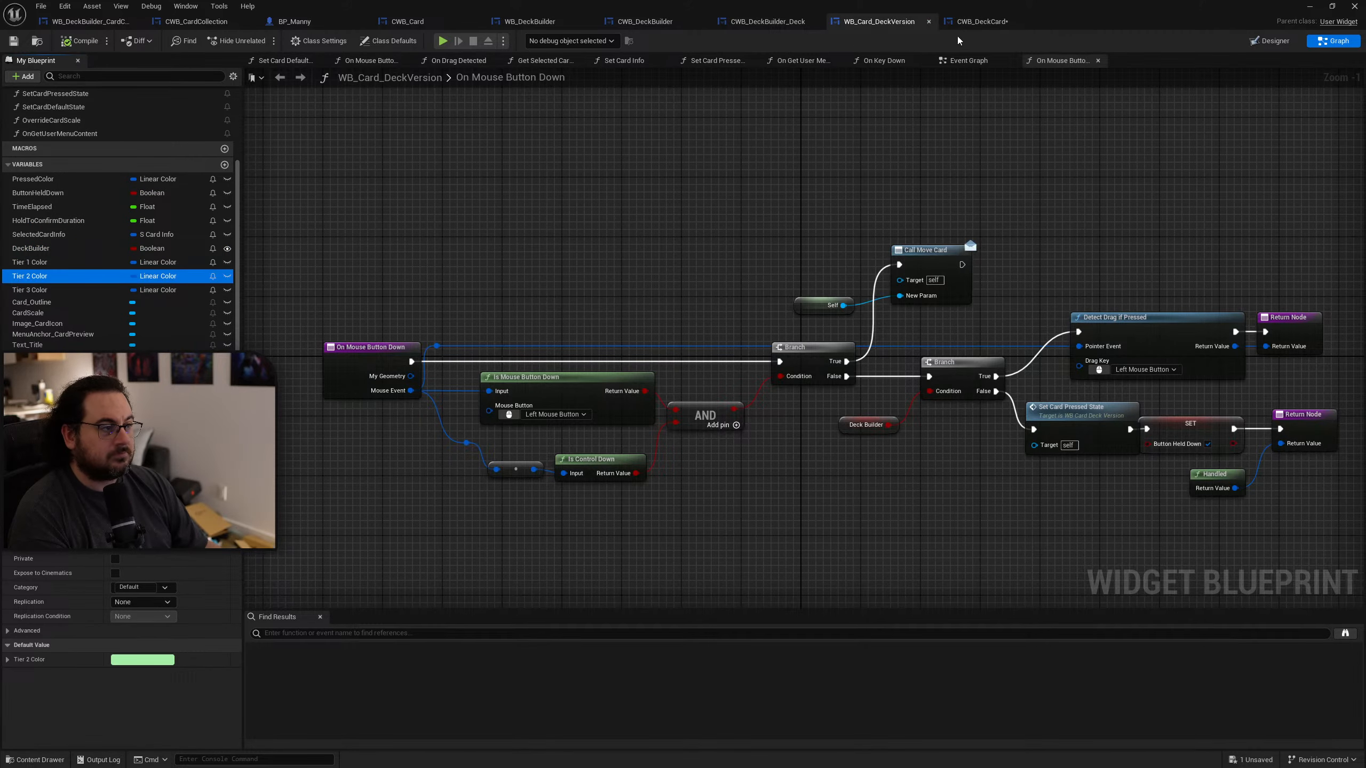
pyautogui.click(982, 21)
pyautogui.click(58, 303)
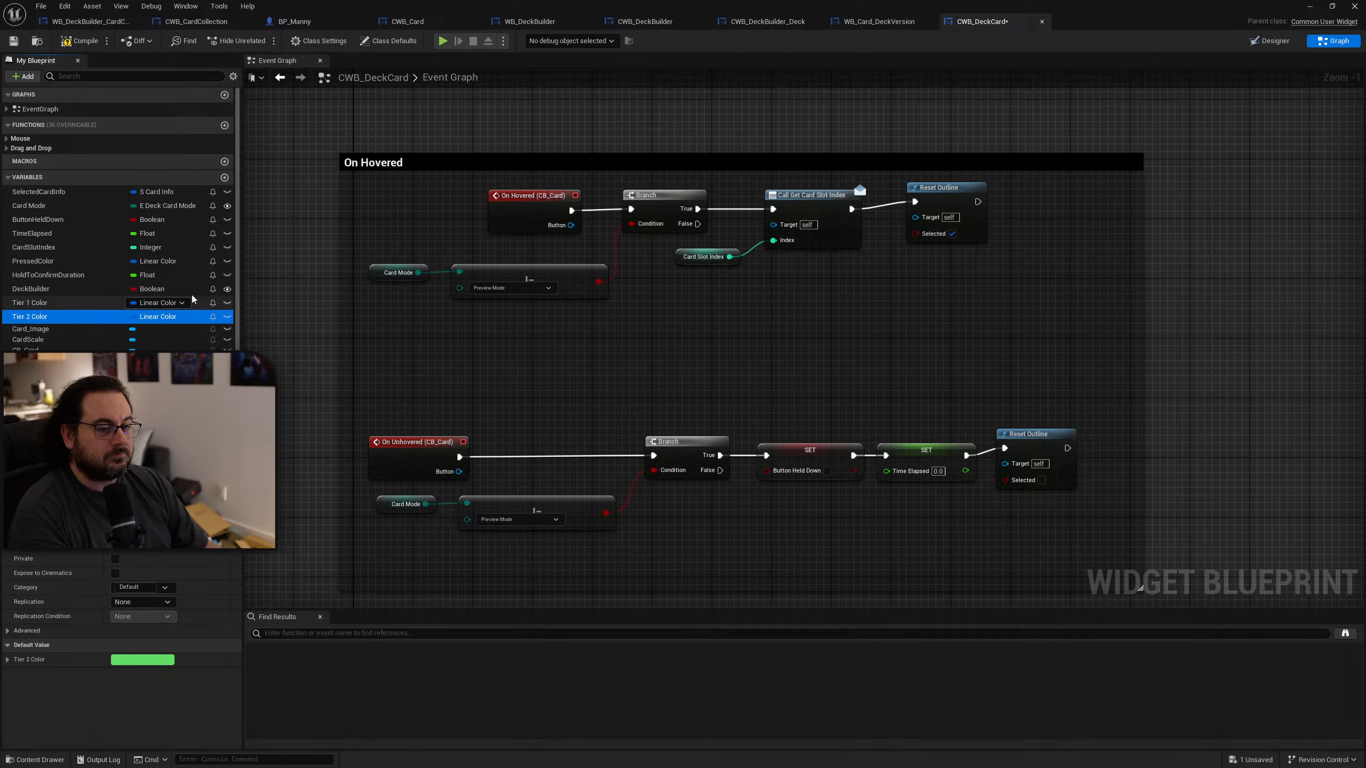
# Step: Copy the Tier 3 Color variable from WB_Card_DeckVersion into CWB_DeckCard
pyautogui.click(879, 22)
pyautogui.click(54, 290)
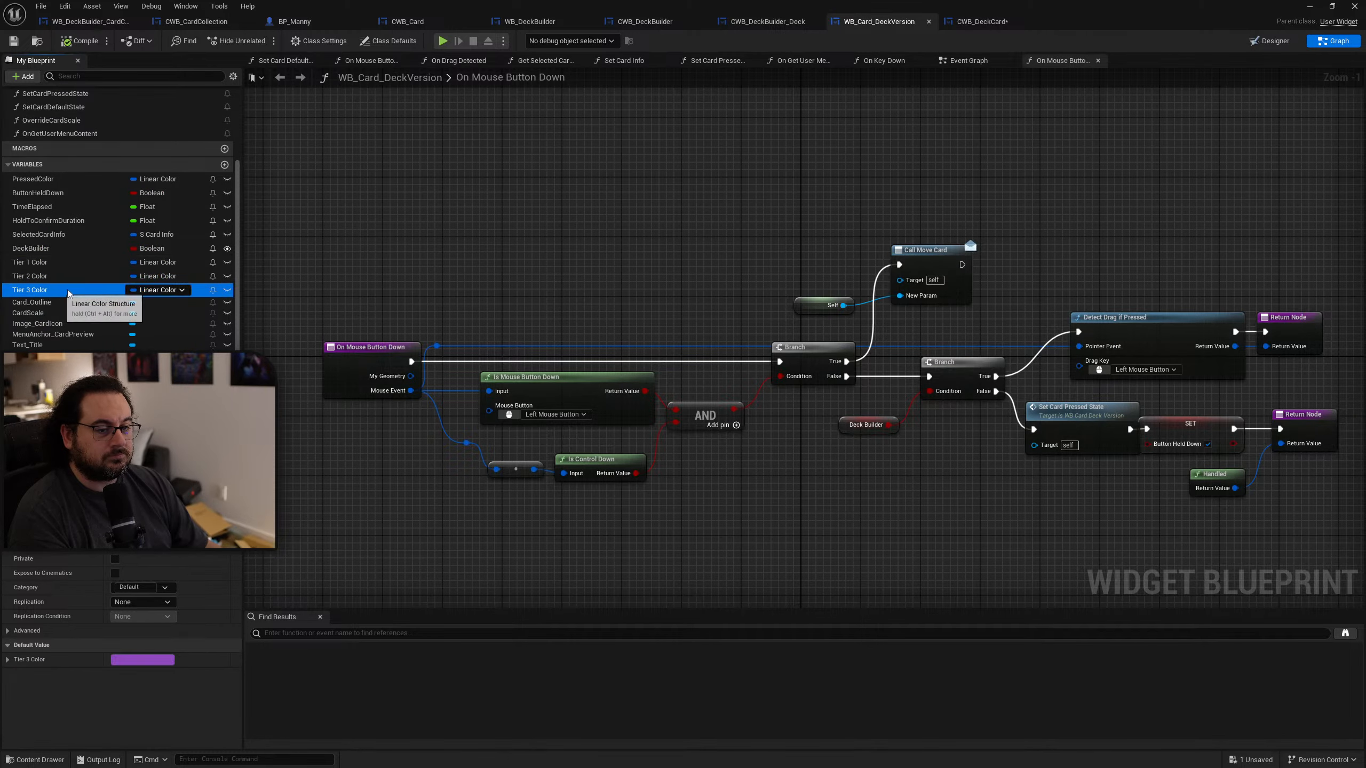
pyautogui.click(982, 21)
pyautogui.click(62, 317)
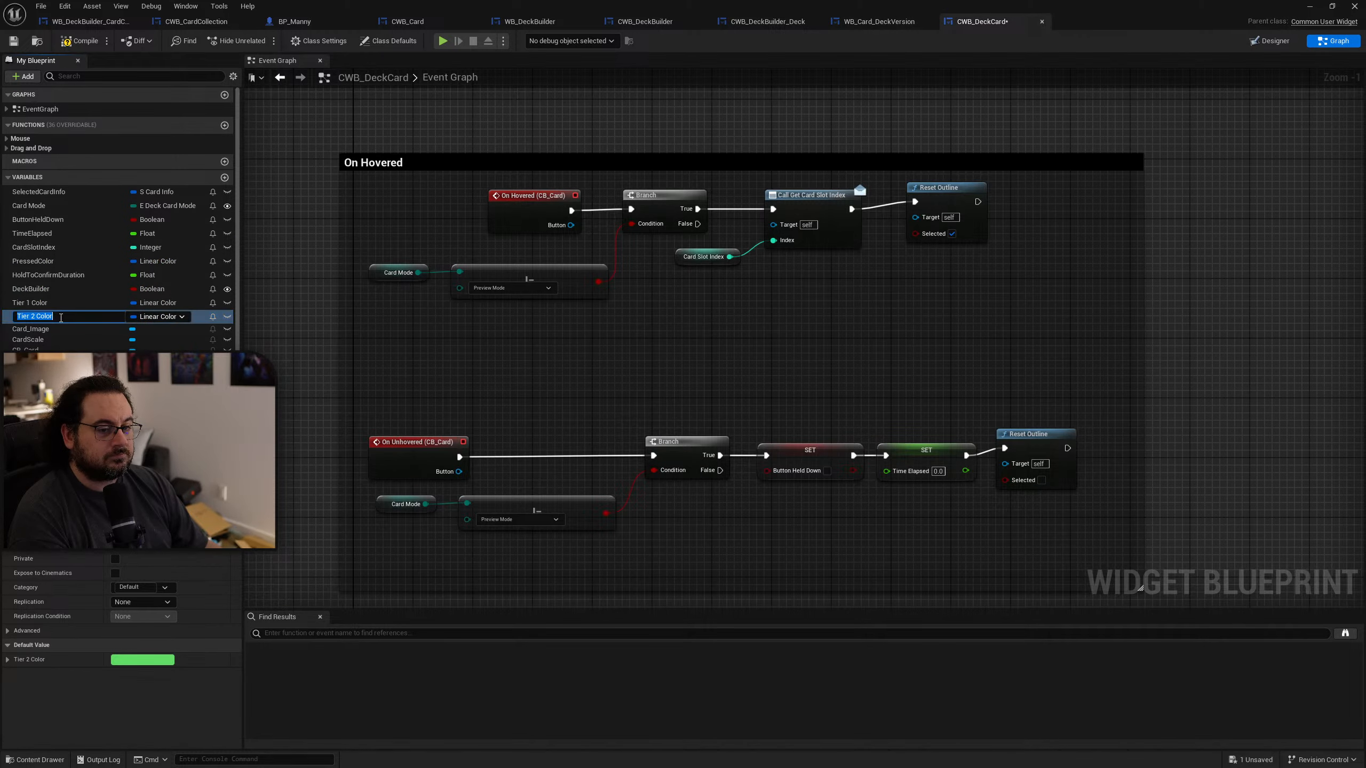
pyautogui.click(62, 304)
pyautogui.click(56, 316)
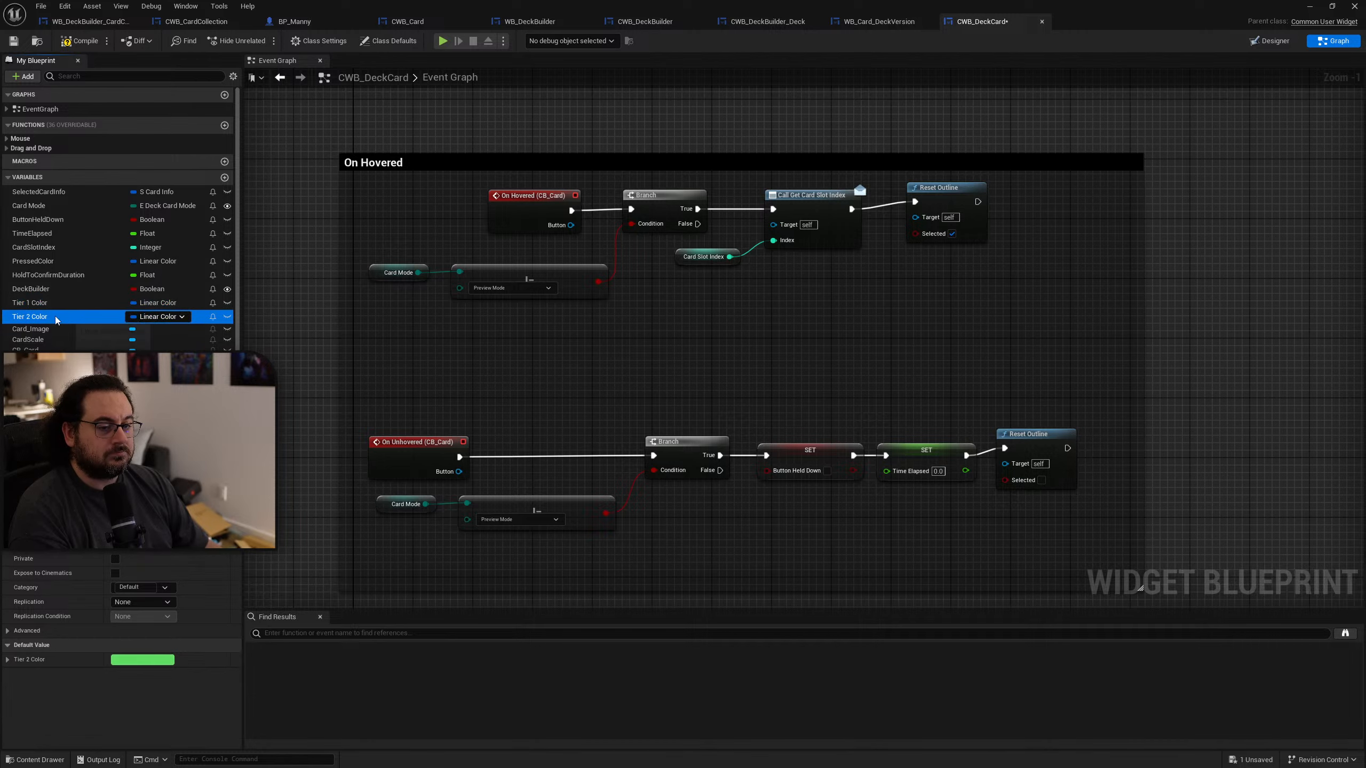
pyautogui.hotkey('ctrl', 'v')
# Step: Examine WB_Card_DeckVersion's Card_Outline variable and its event graph, including the Card Selected Dispatch, On Mouse Leave and On Mouse Enter logic
pyautogui.click(884, 23)
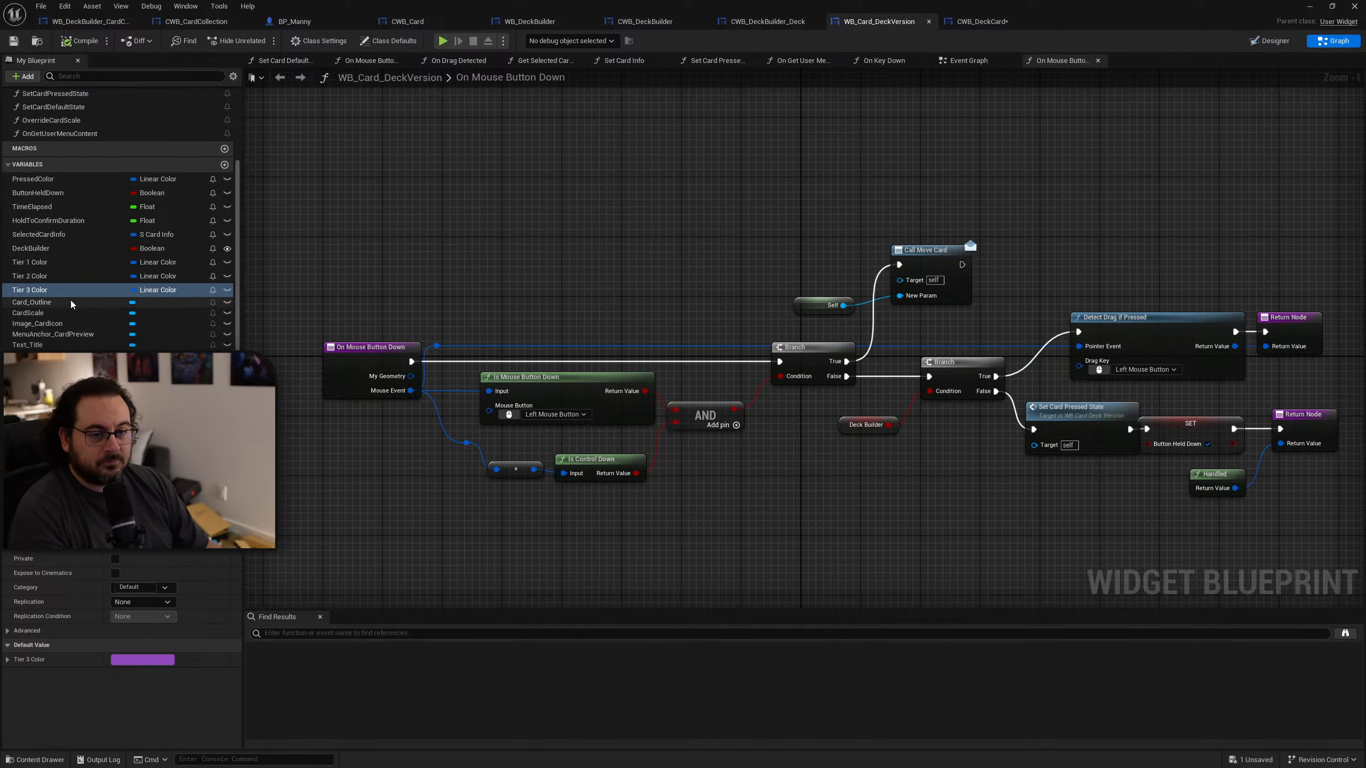
pyautogui.click(142, 303)
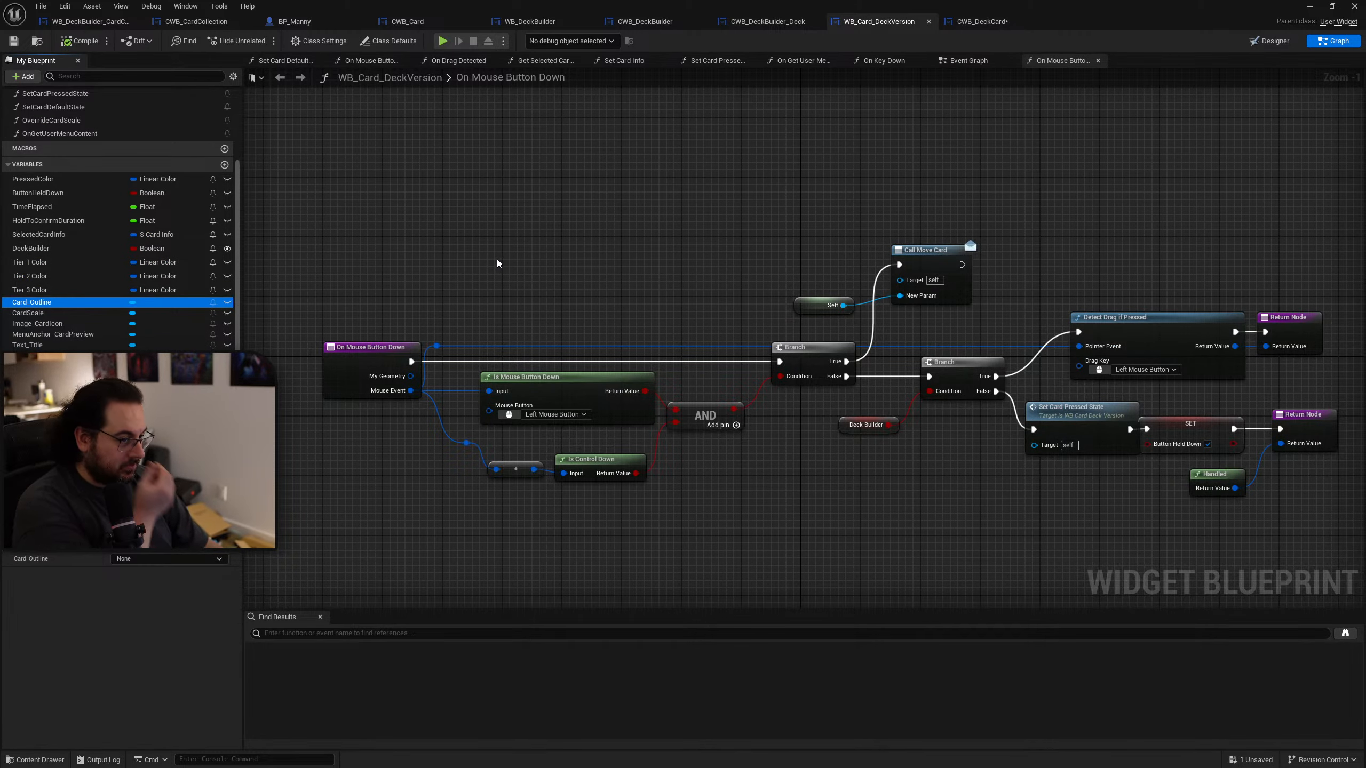
pyautogui.scroll(-5, 862, 252)
pyautogui.click(967, 60)
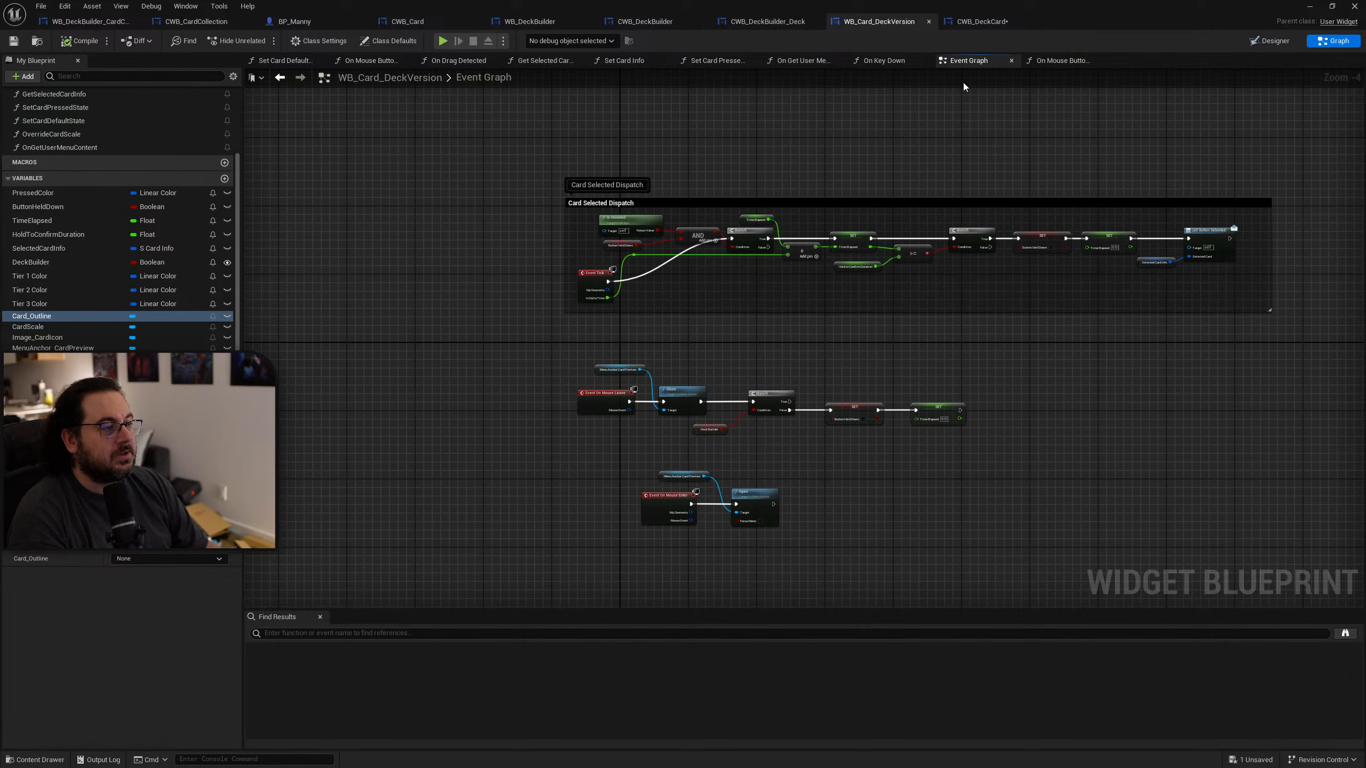
pyautogui.scroll(-2, 950, 273)
pyautogui.scroll(3, 766, 343)
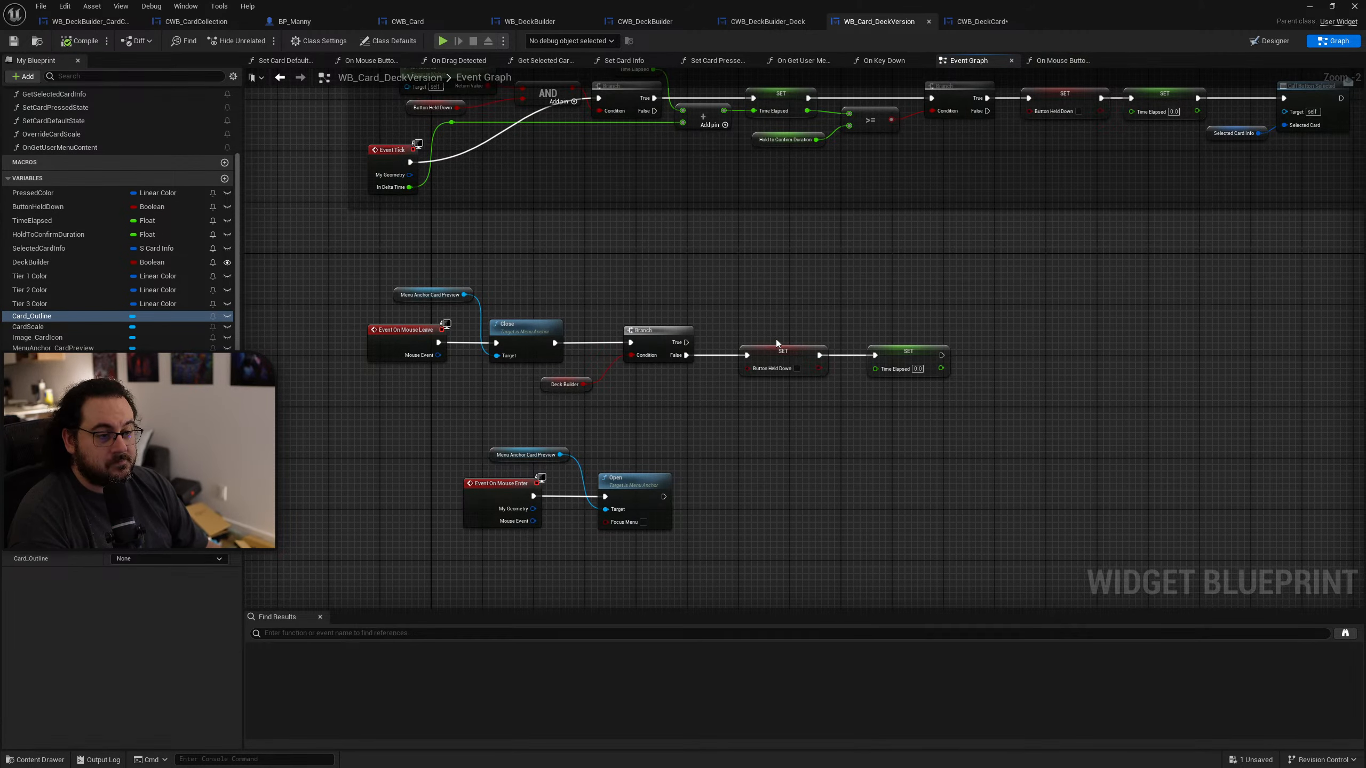
pyautogui.scroll(-2, 766, 343)
pyautogui.scroll(3, 766, 344)
pyautogui.scroll(-1, 767, 348)
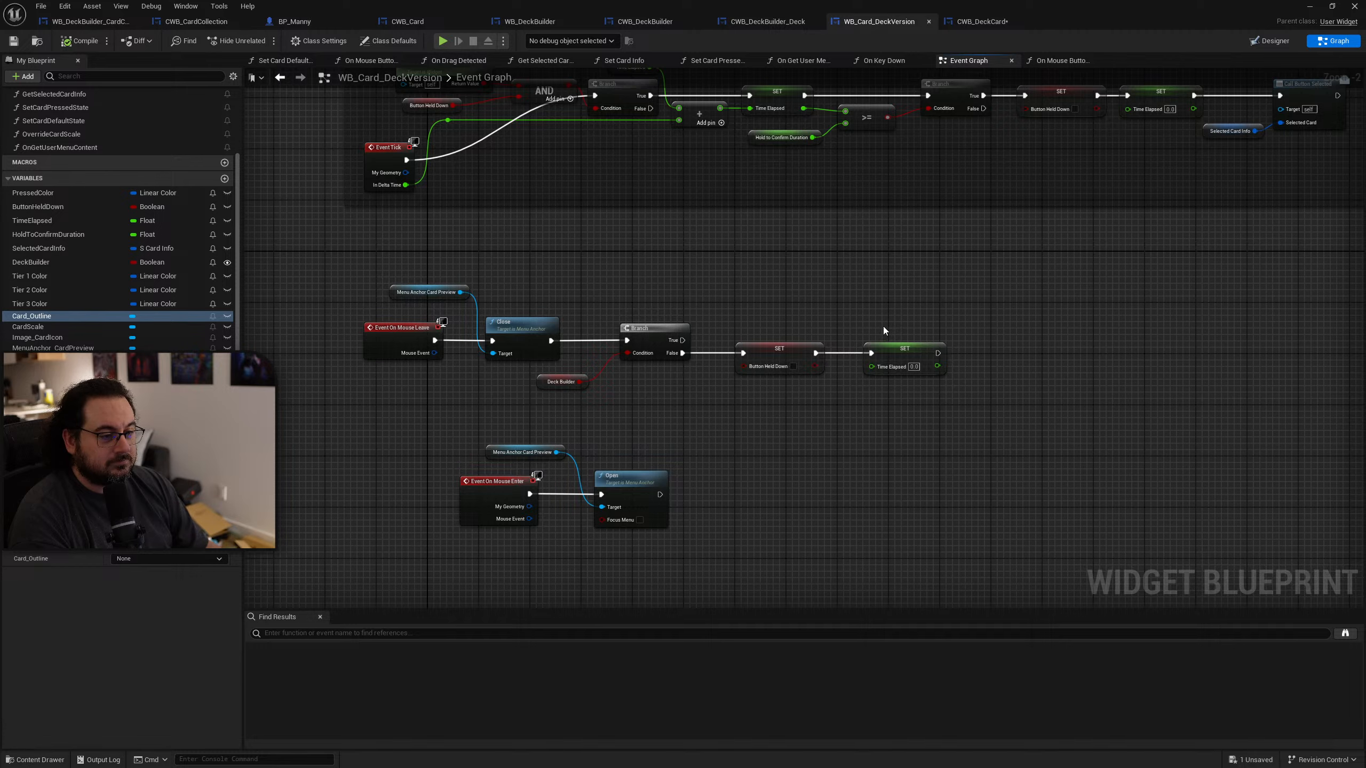
pyautogui.scroll(-2, 884, 327)
pyautogui.moveTo(921, 317); pyautogui.dragTo(830, 348, button='right')
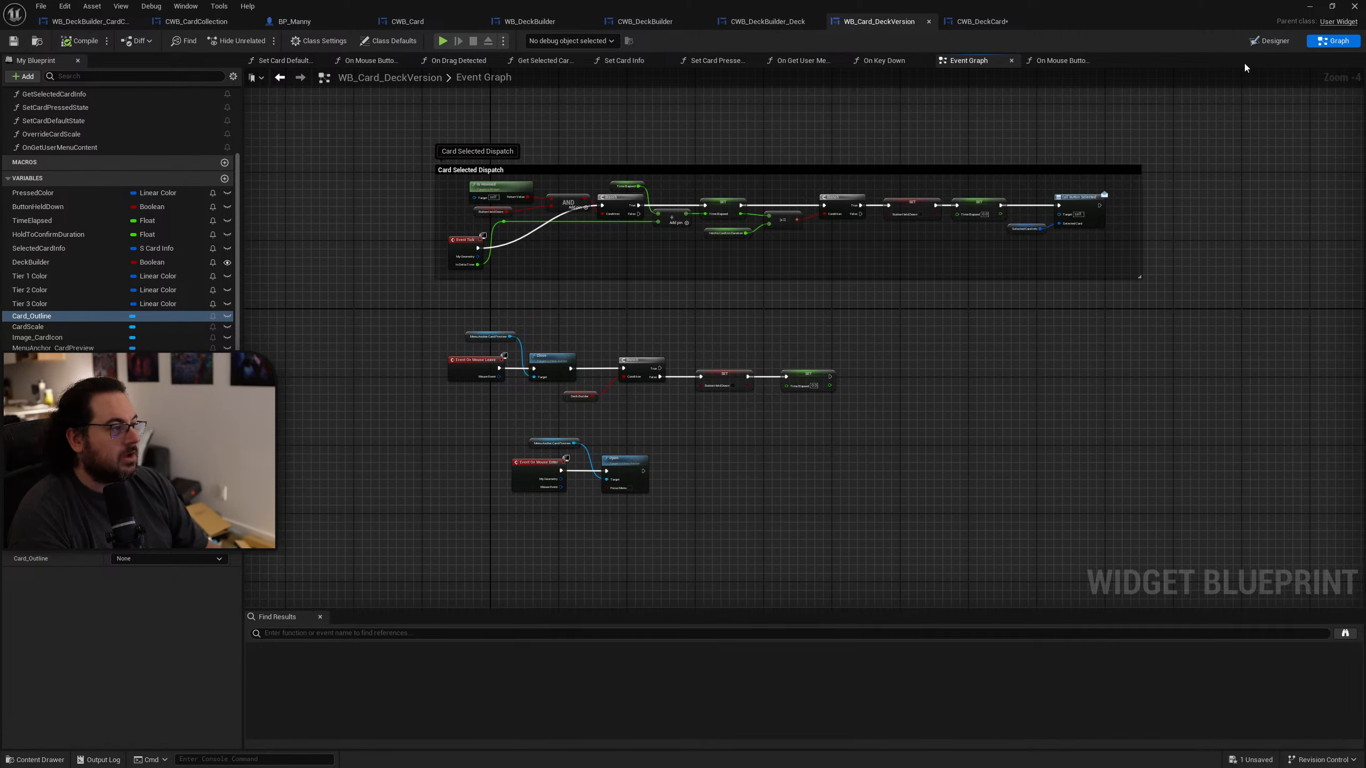
# Step: Copy the MenuAnchor_CardPreview widget from WB_Card_DeckVersion's designer into the overlay of CWB_DeckCard
pyautogui.click(1270, 41)
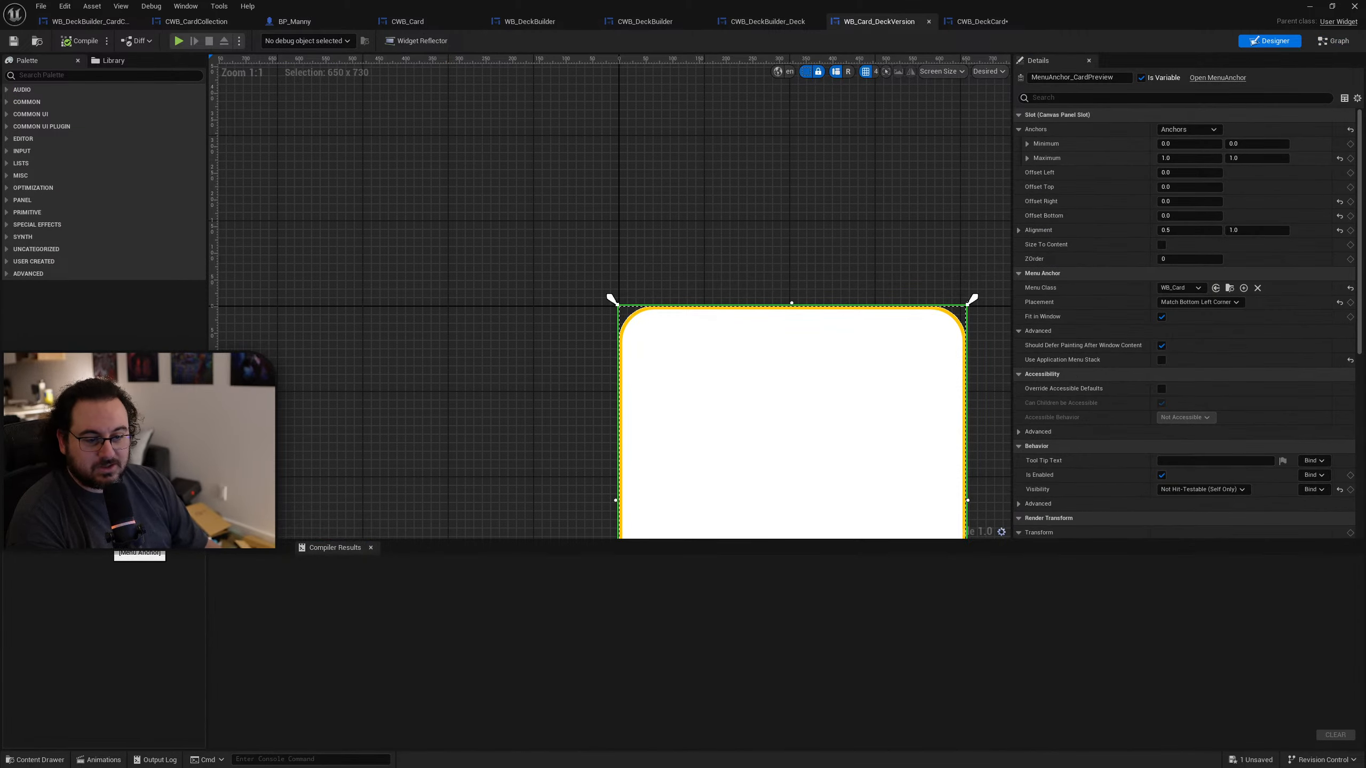
pyautogui.click(982, 21)
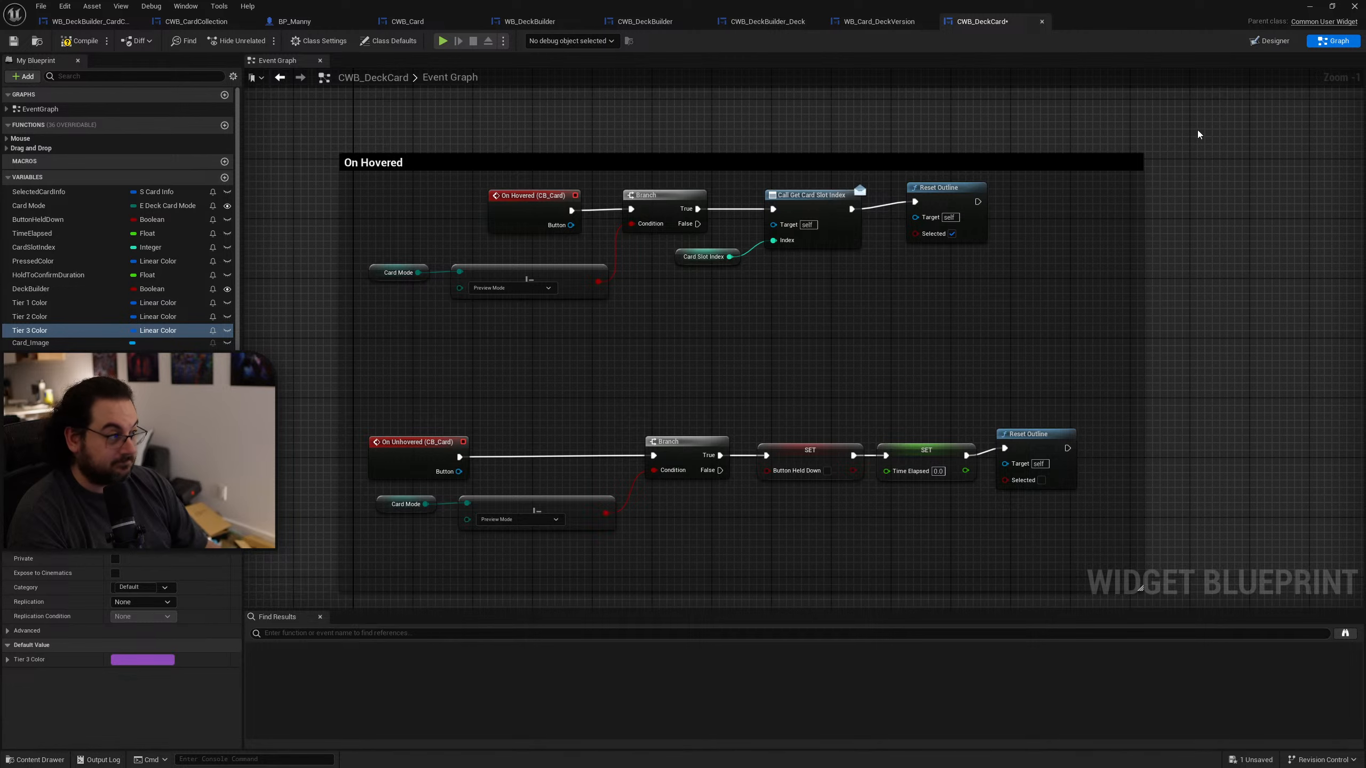
pyautogui.click(1267, 42)
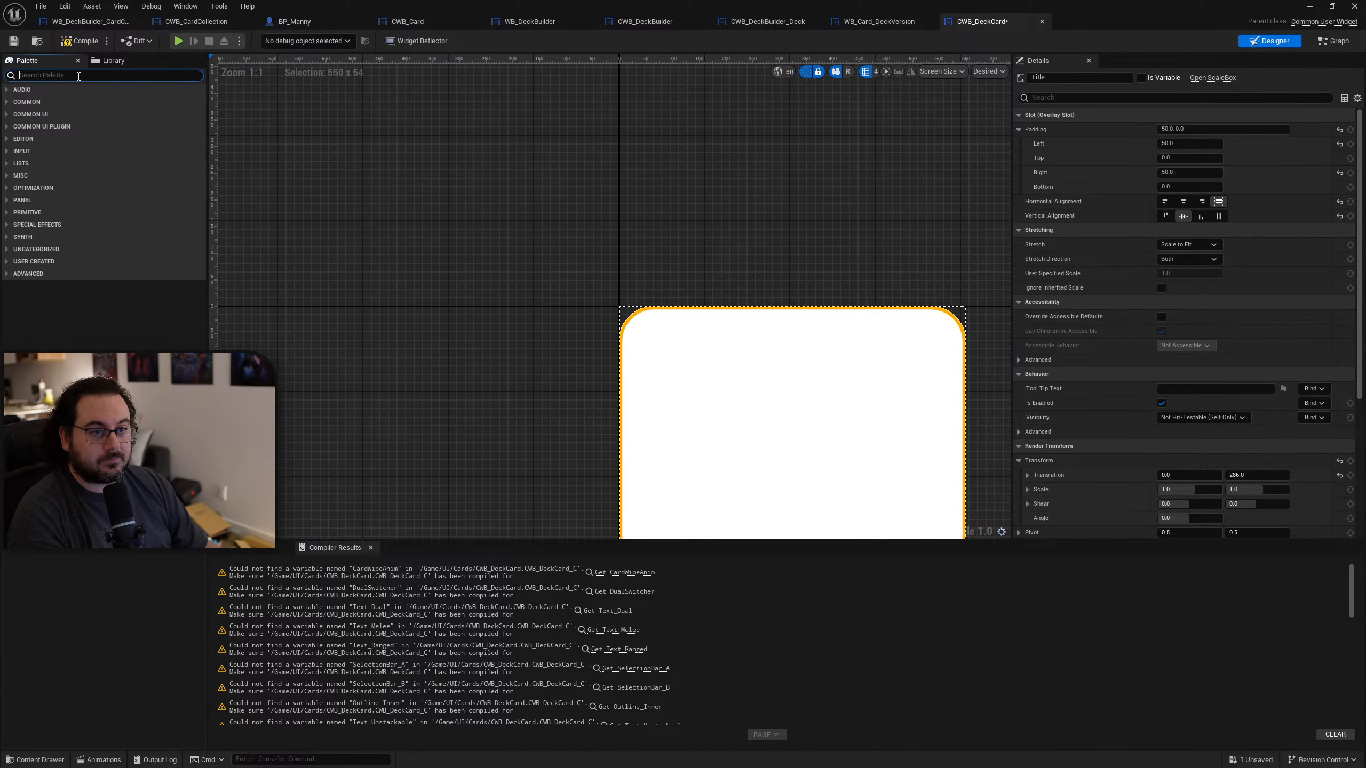
pyautogui.write('menu')
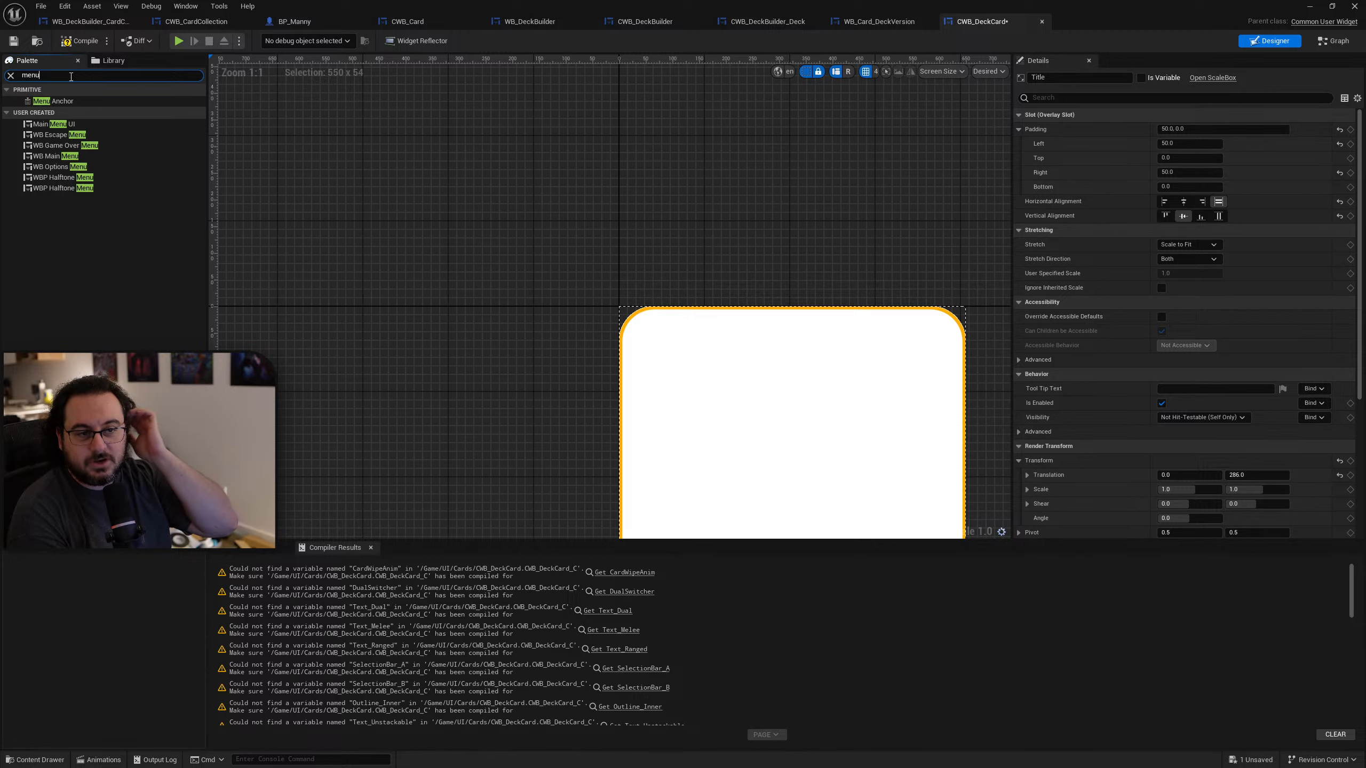
pyautogui.click(134, 538)
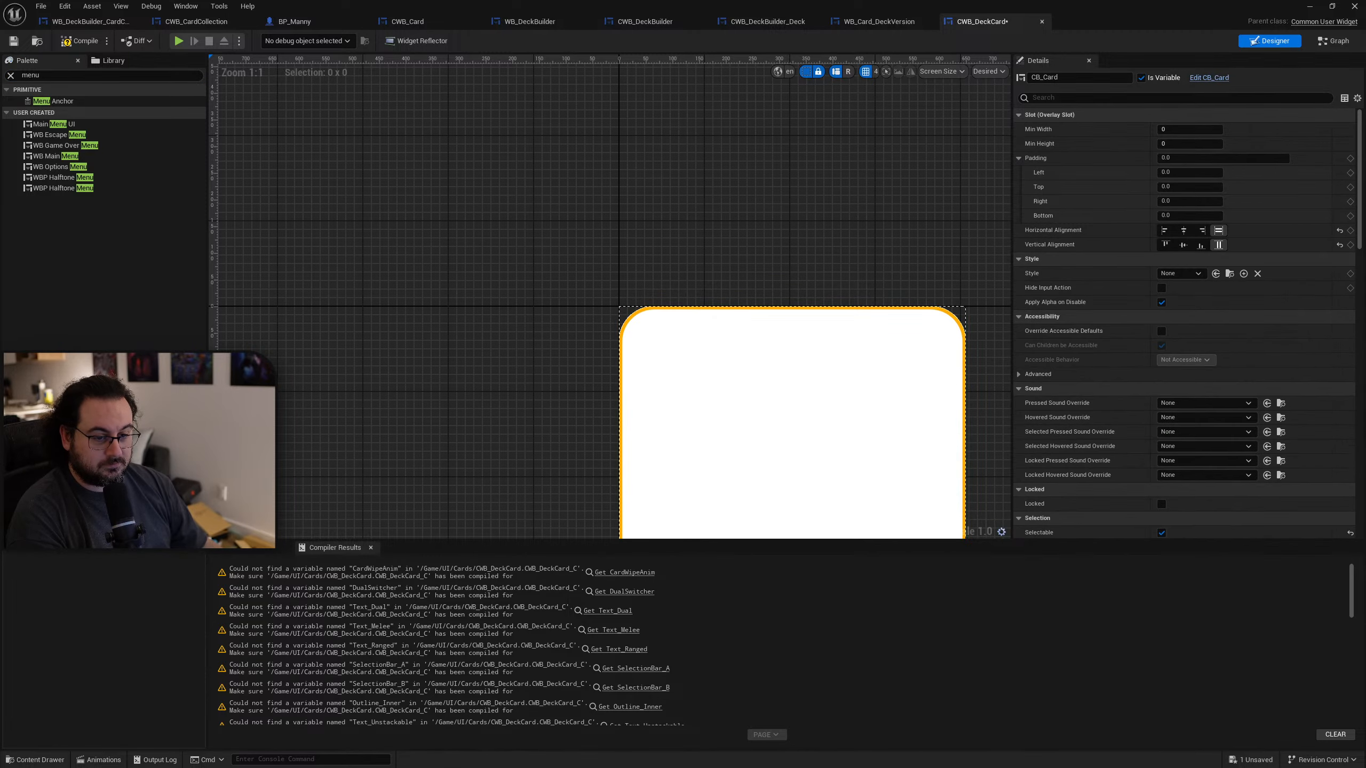
pyautogui.click(86, 552)
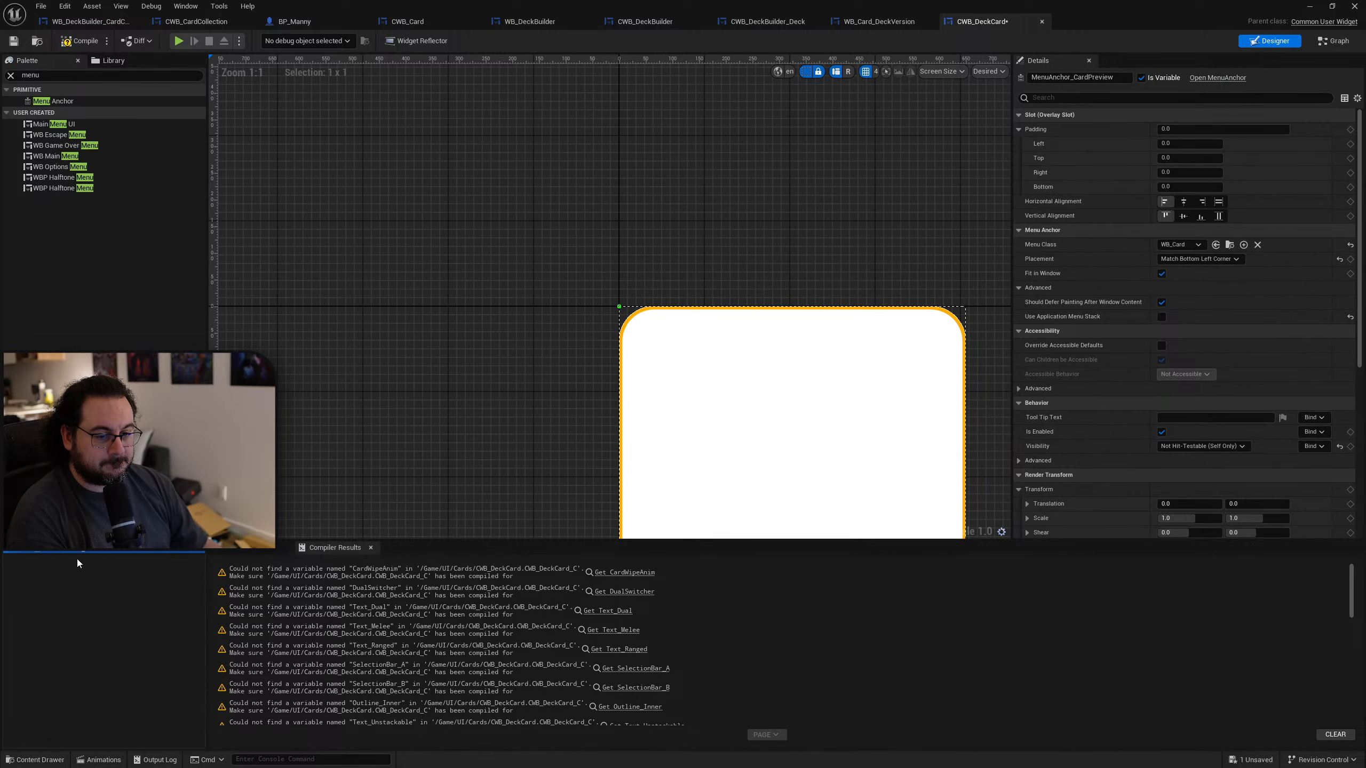
pyautogui.scroll(-4, 735, 235)
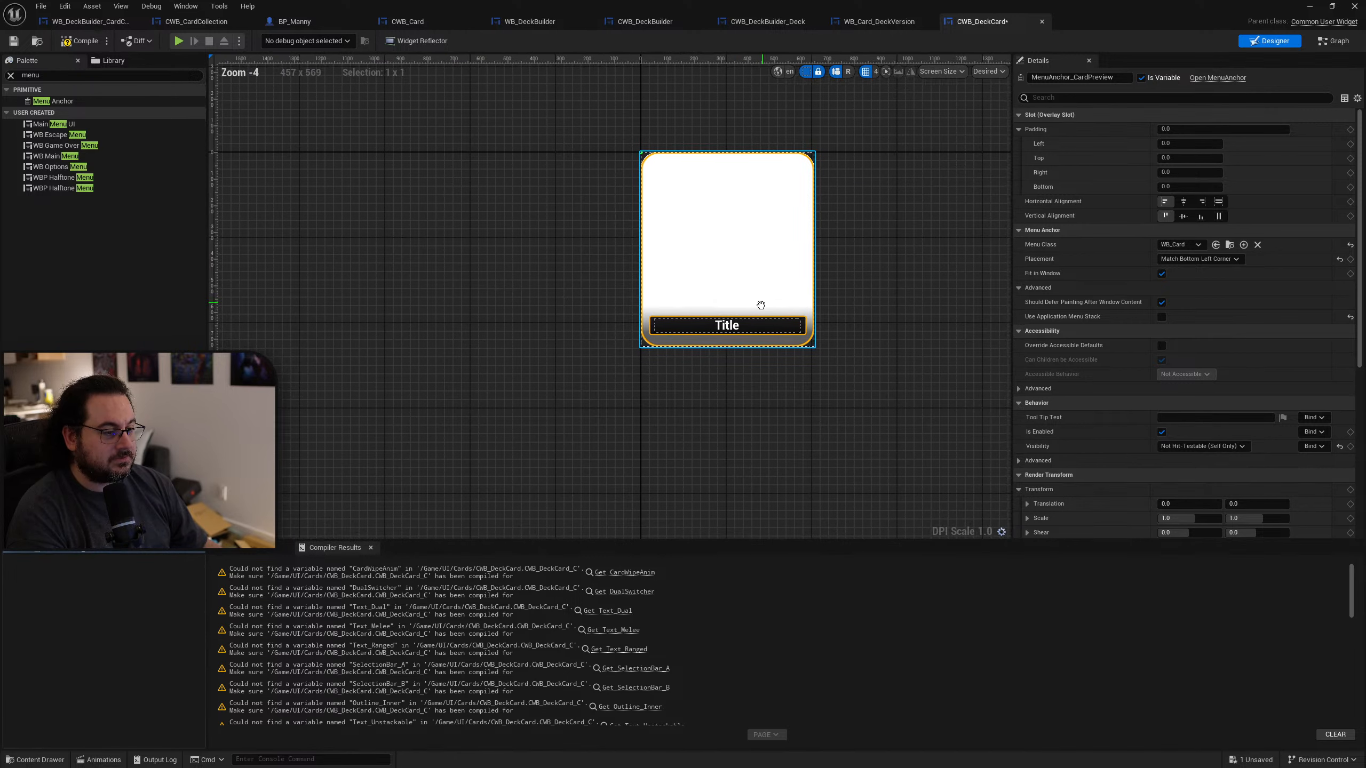
pyautogui.scroll(1, 704, 317)
pyautogui.scroll(1, 703, 317)
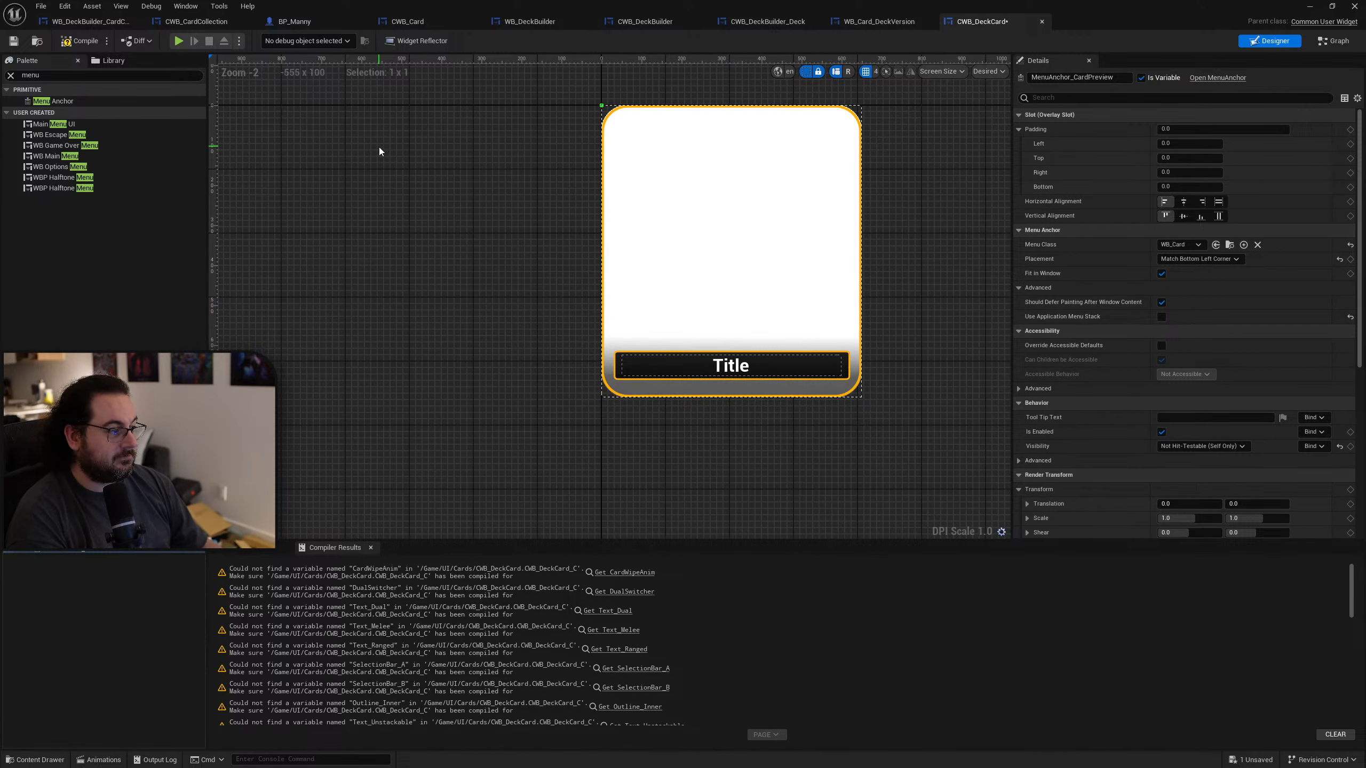
# Step: Compile CWB_DeckCard and jump from the ResetOutline compiler error to its node in the On Unhovered event
pyautogui.press('F7')
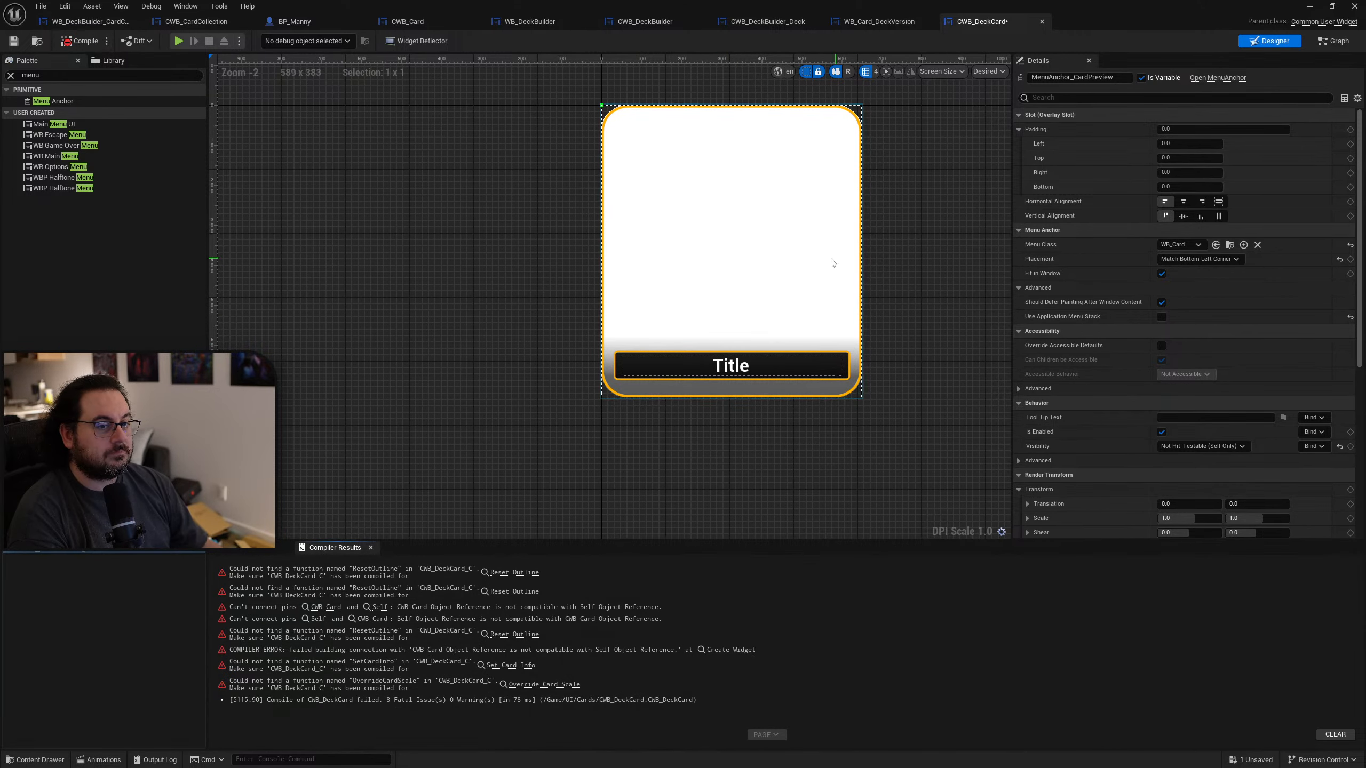
pyautogui.click(522, 575)
pyautogui.moveTo(677, 390); pyautogui.dragTo(869, 531, button='right')
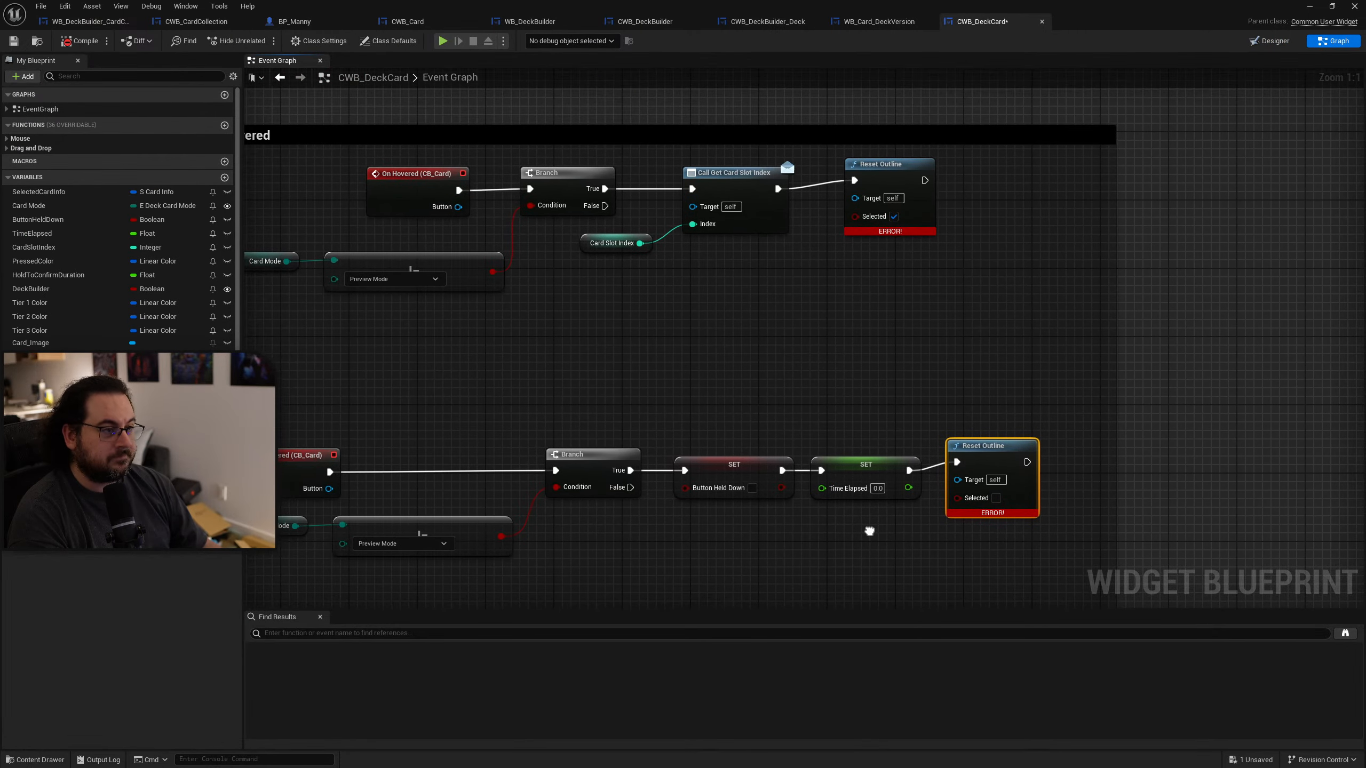
# Step: Inspect the OnKeyDown override in WB_Card_DeckVersion's graph and delete it
pyautogui.click(879, 21)
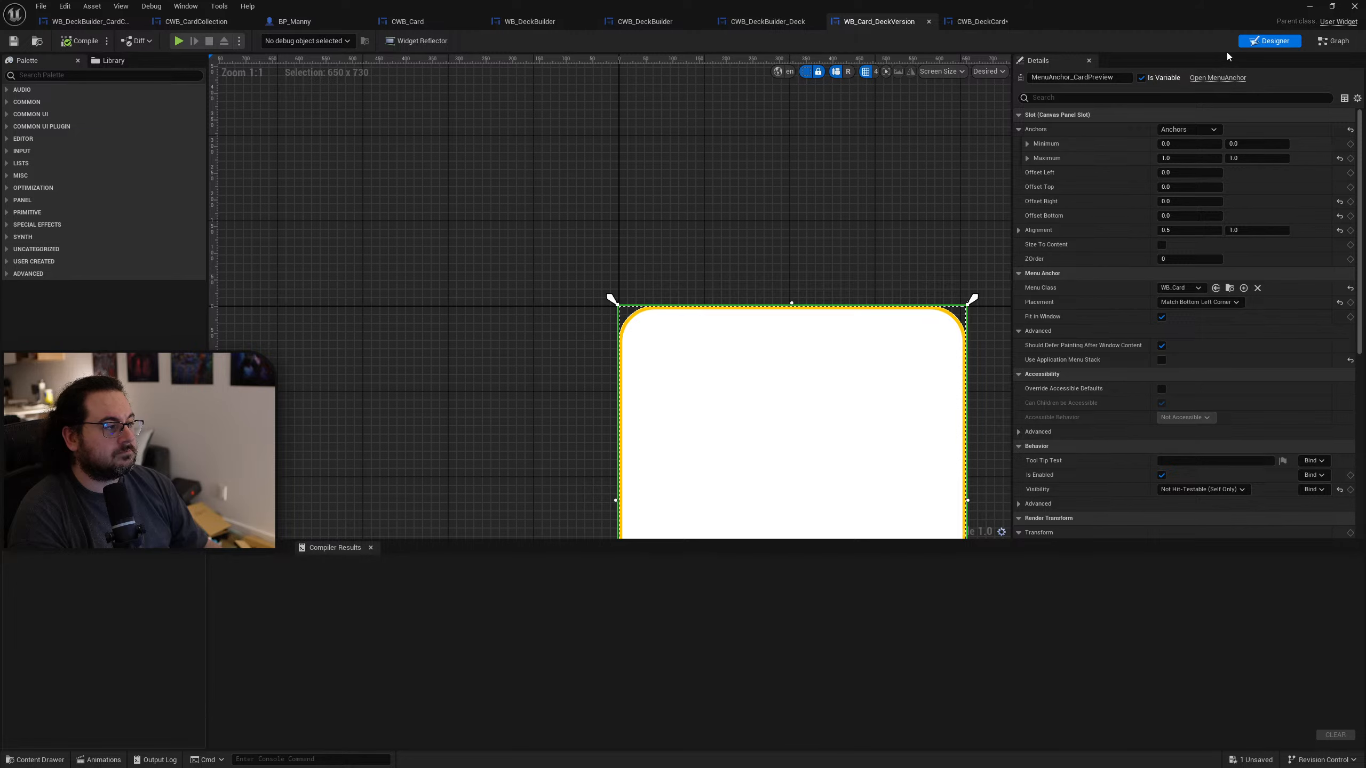
pyautogui.click(1334, 41)
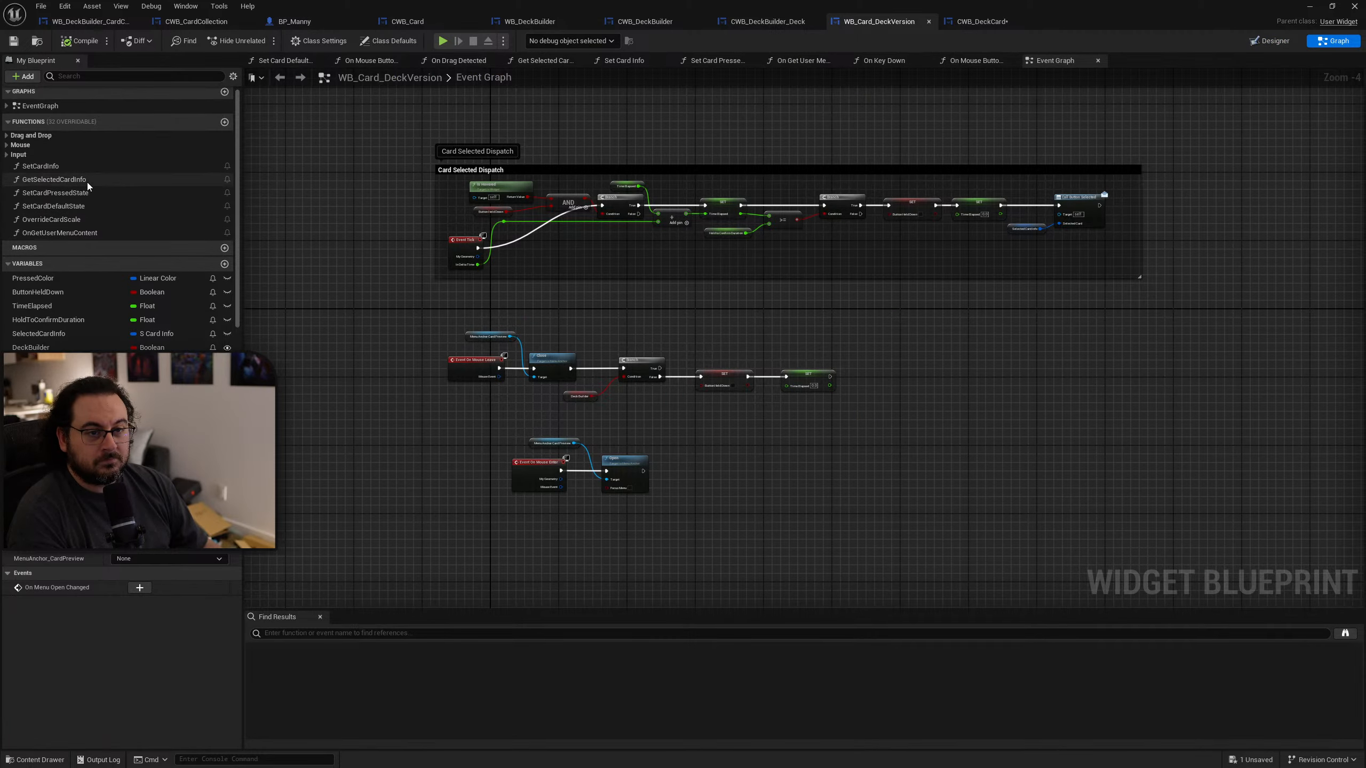
pyautogui.click(7, 156)
pyautogui.click(74, 170)
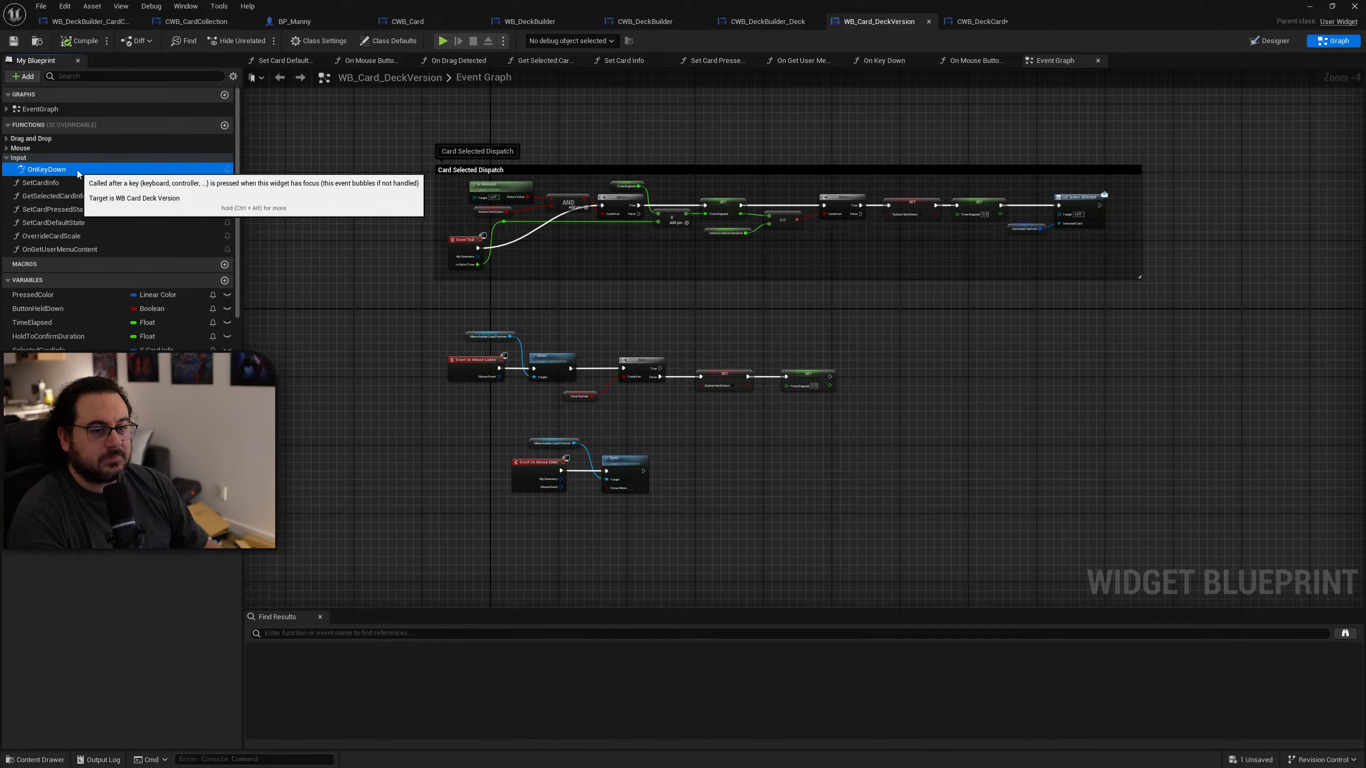
pyautogui.doubleClick(77, 170)
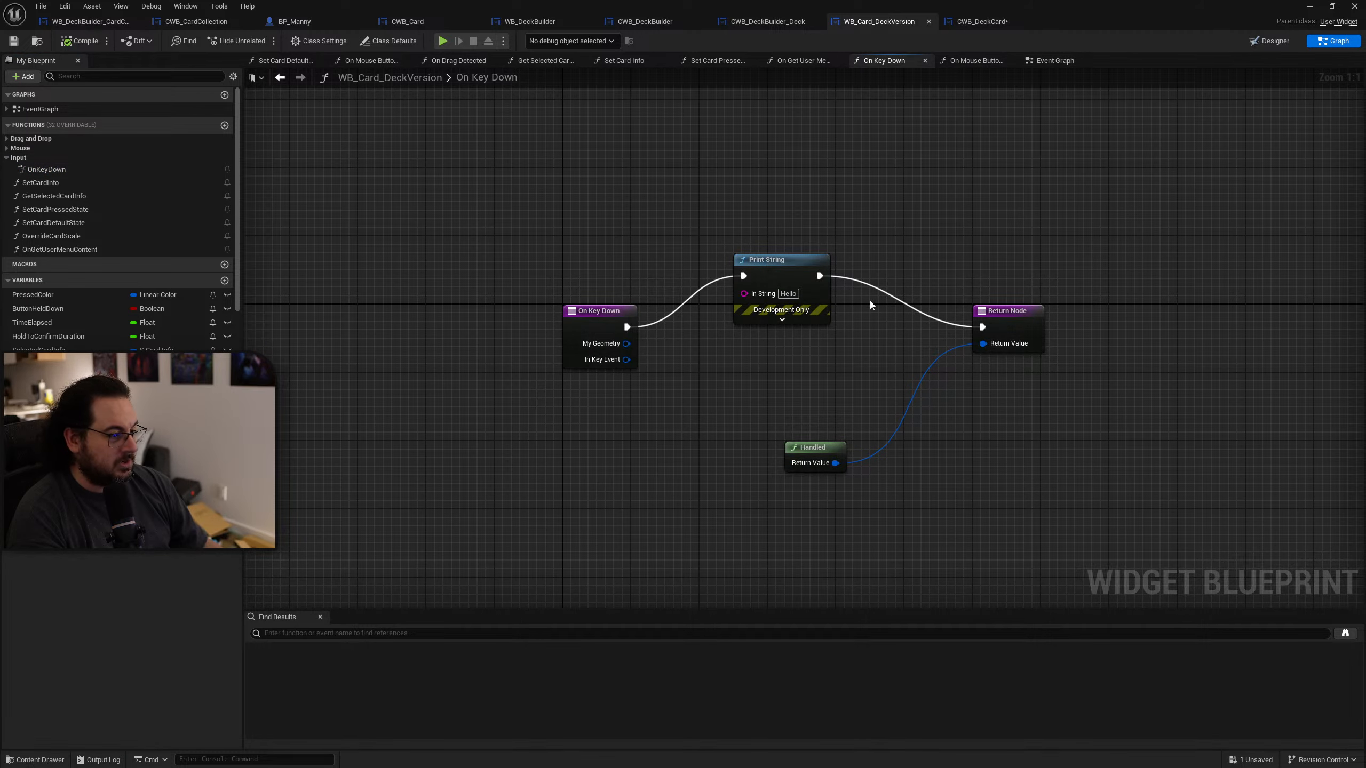
pyautogui.click(102, 172)
pyautogui.press('Delete')
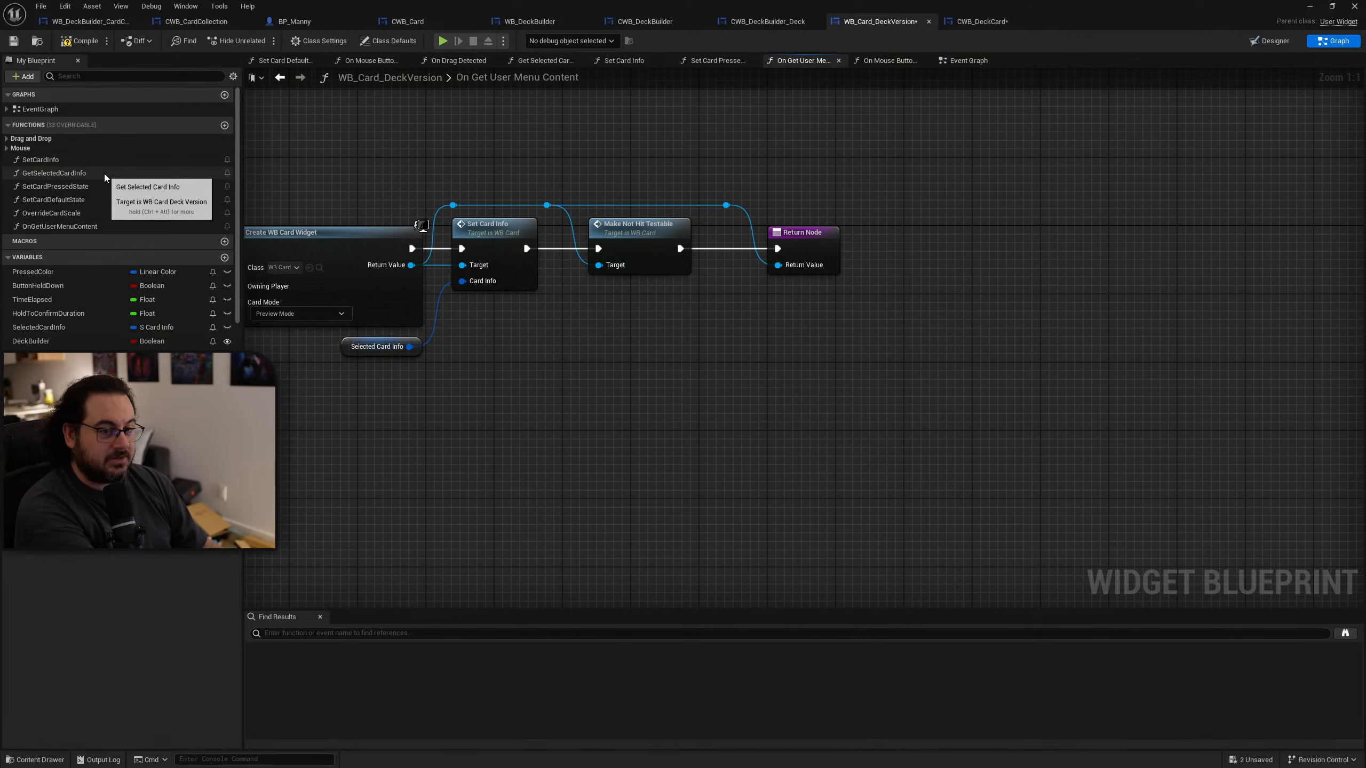
# Step: Open WB_Card_DeckVersion's OnMouseButtonDown function, examine its logic and select the nodes following the entry node
pyautogui.click(10, 148)
pyautogui.doubleClick(81, 161)
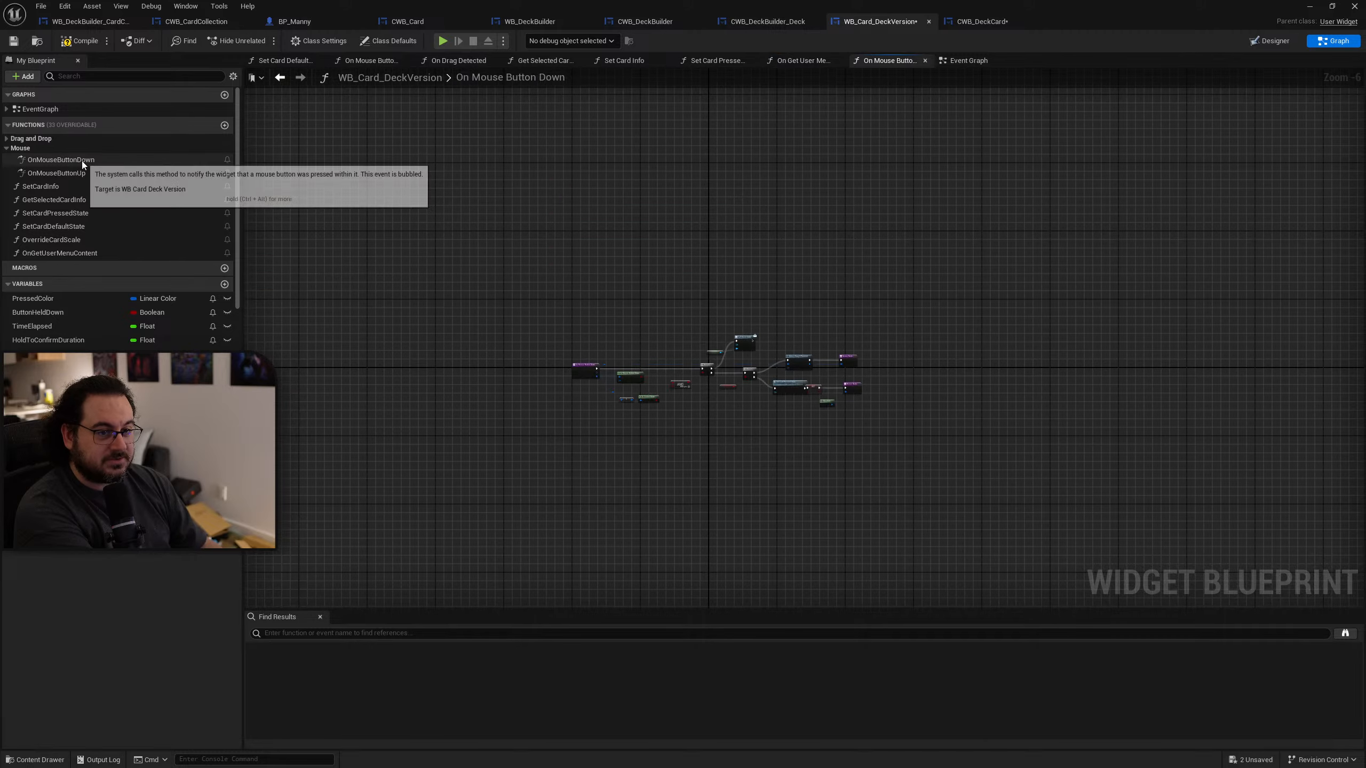
pyautogui.scroll(5, 650, 433)
pyautogui.moveTo(857, 391); pyautogui.dragTo(785, 420, button='right')
pyautogui.scroll(-1, 788, 423)
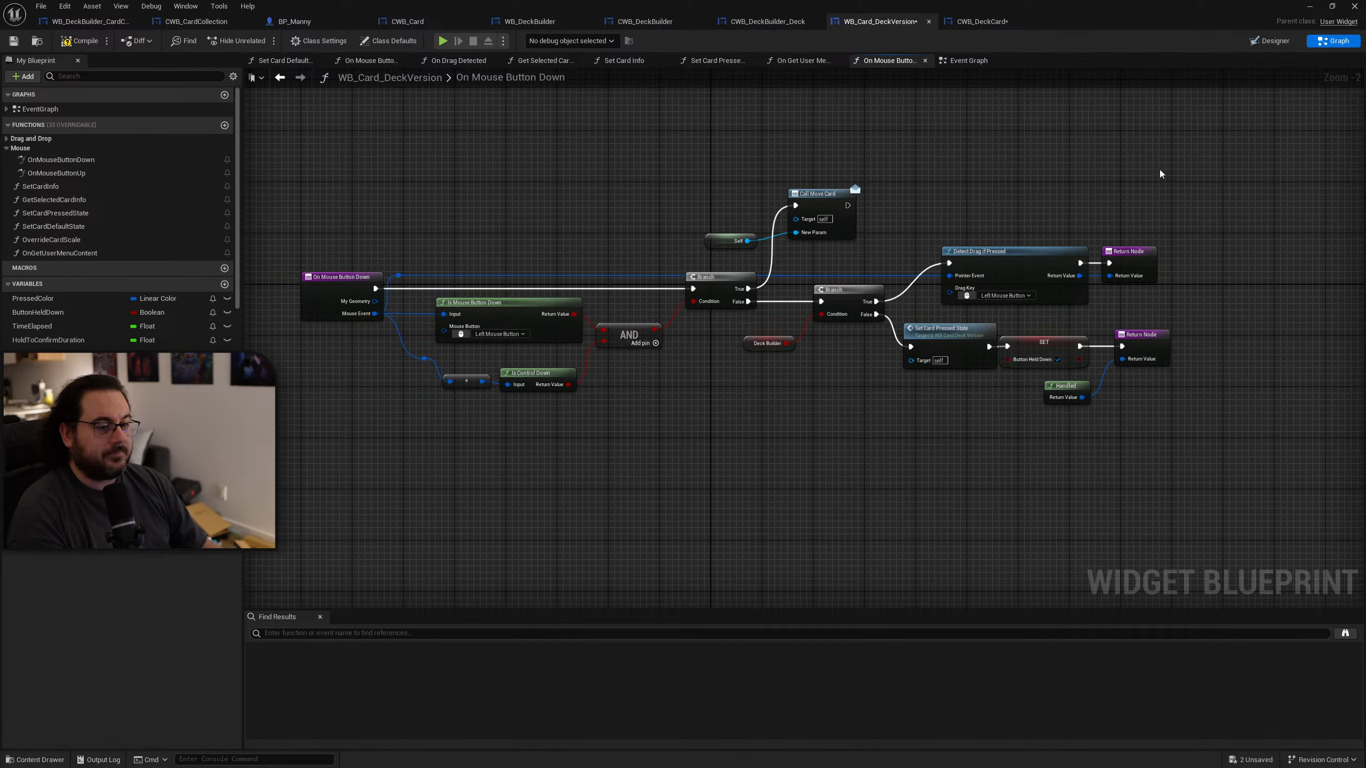
pyautogui.moveTo(1165, 142); pyautogui.dragTo(396, 461)
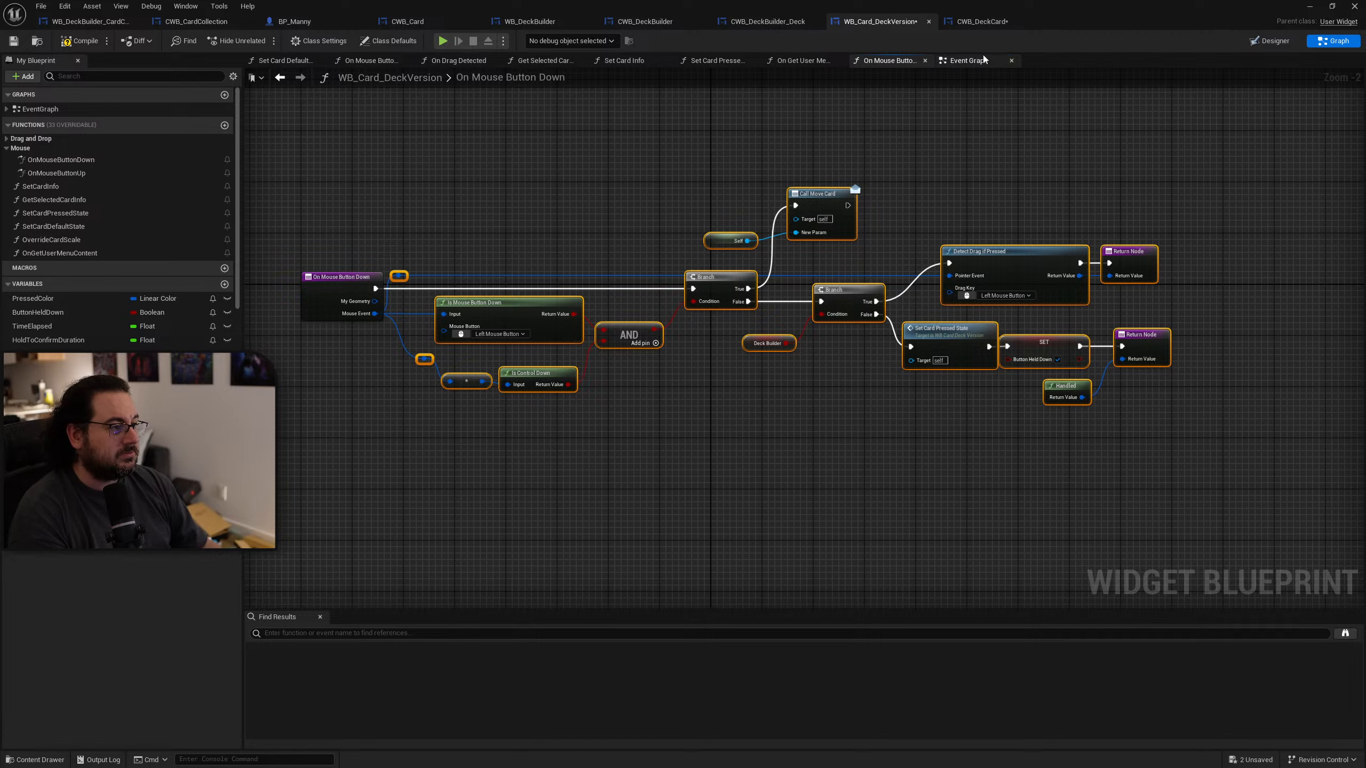
# Step: Compare CWB_DeckCard's Mouse and Drag and Drop overrides with WB_Card_DeckVersion's, and open CWB_DeckCard's OnMouseButtonDown function
pyautogui.click(980, 21)
pyautogui.click(18, 138)
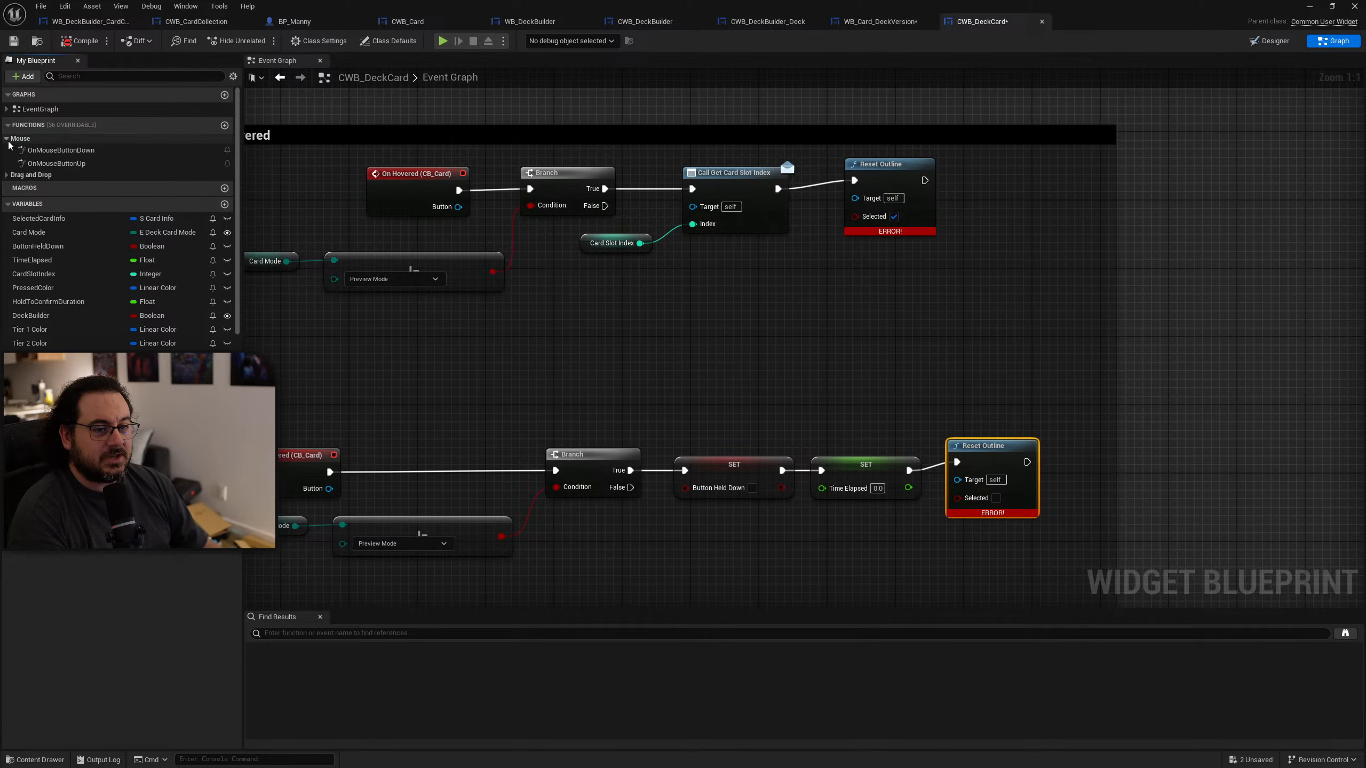
pyautogui.click(22, 175)
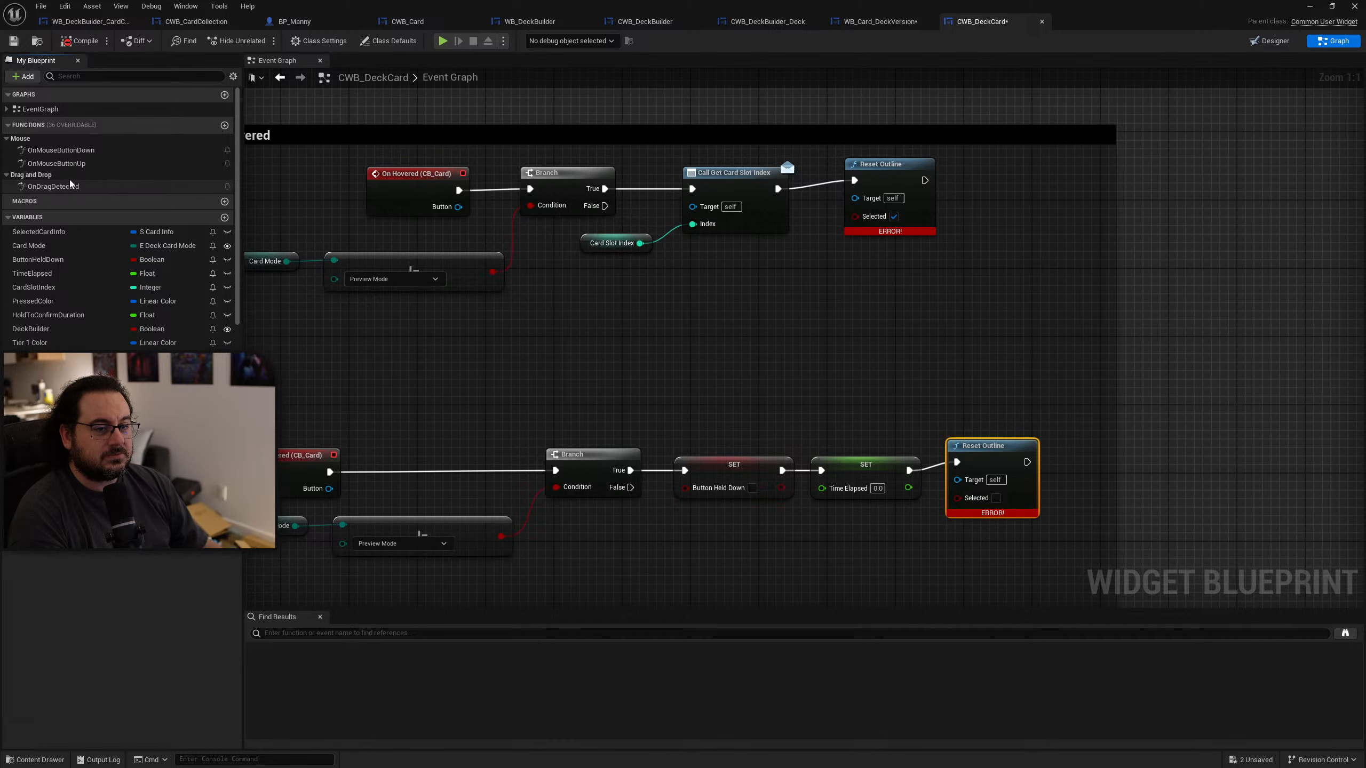
pyautogui.moveTo(208, 129)
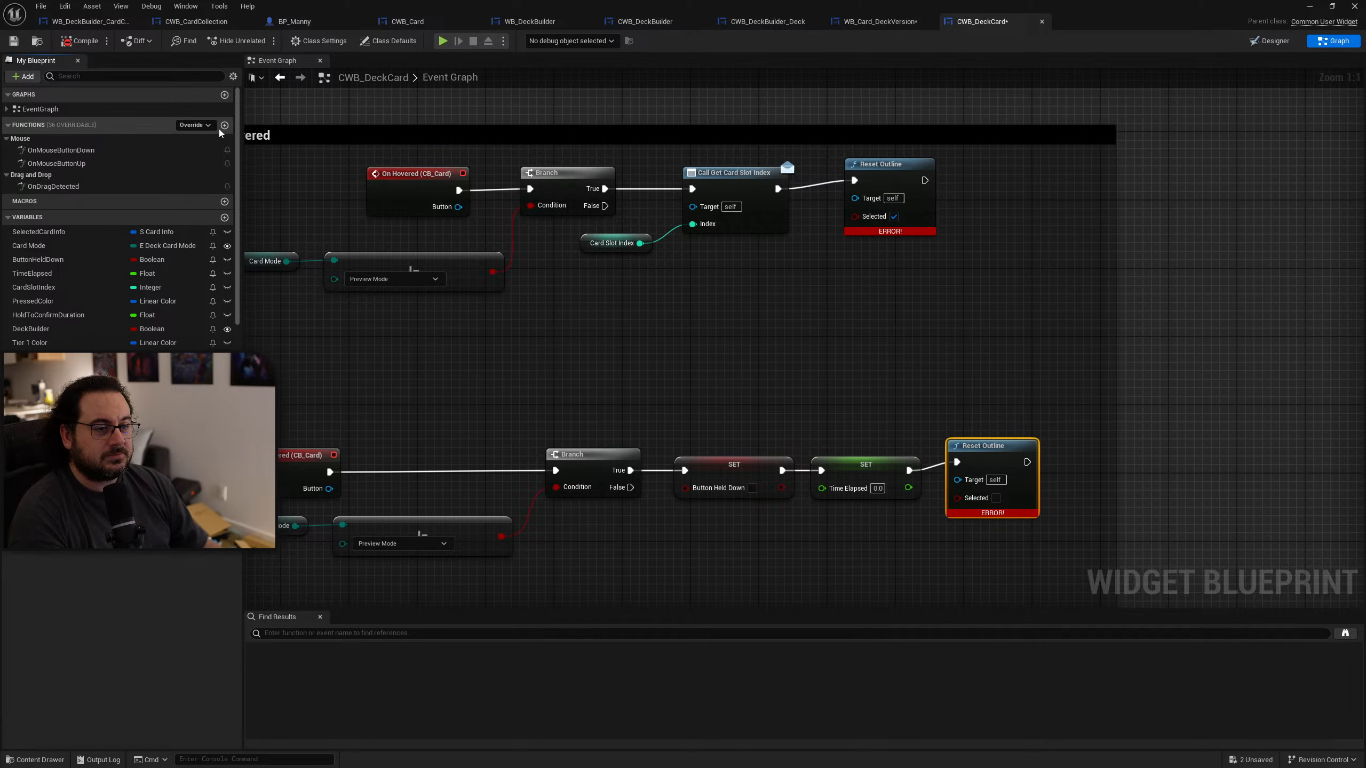
pyautogui.click(882, 21)
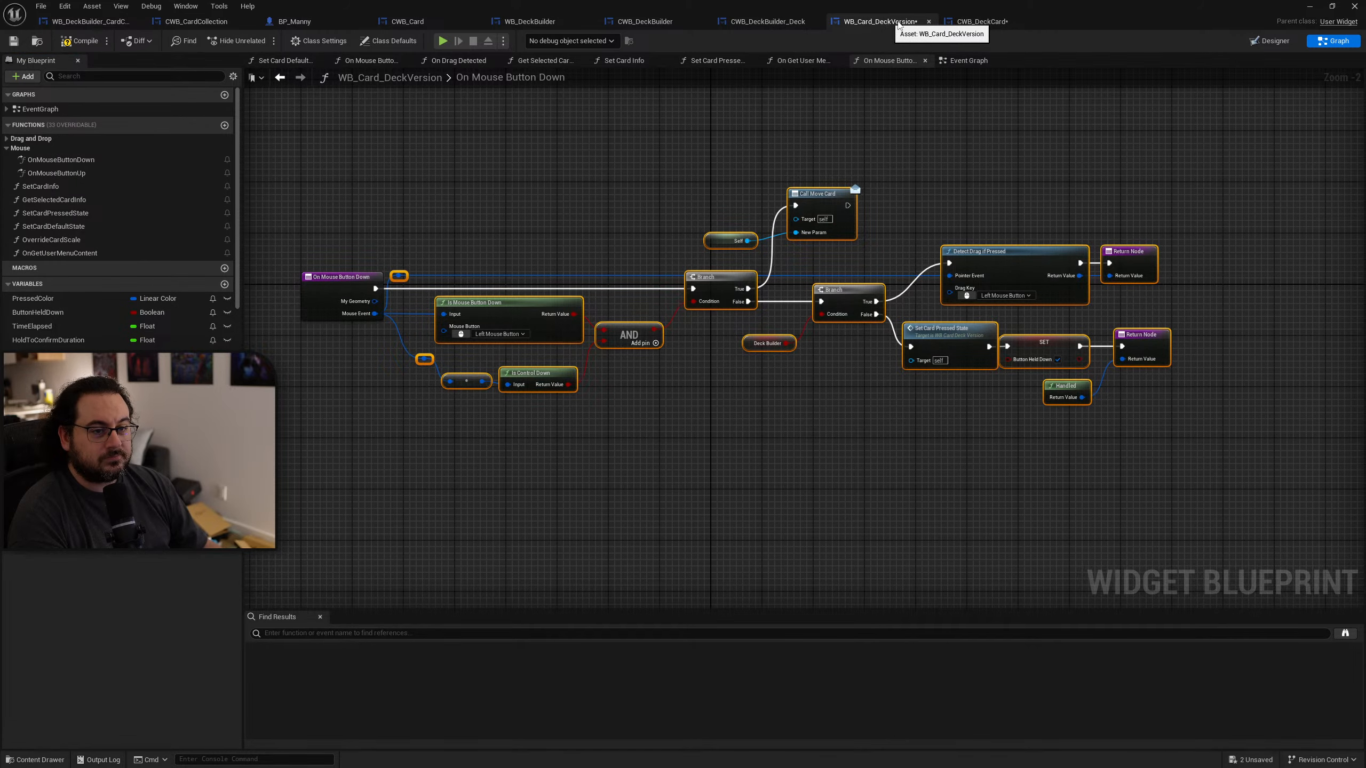
pyautogui.click(981, 22)
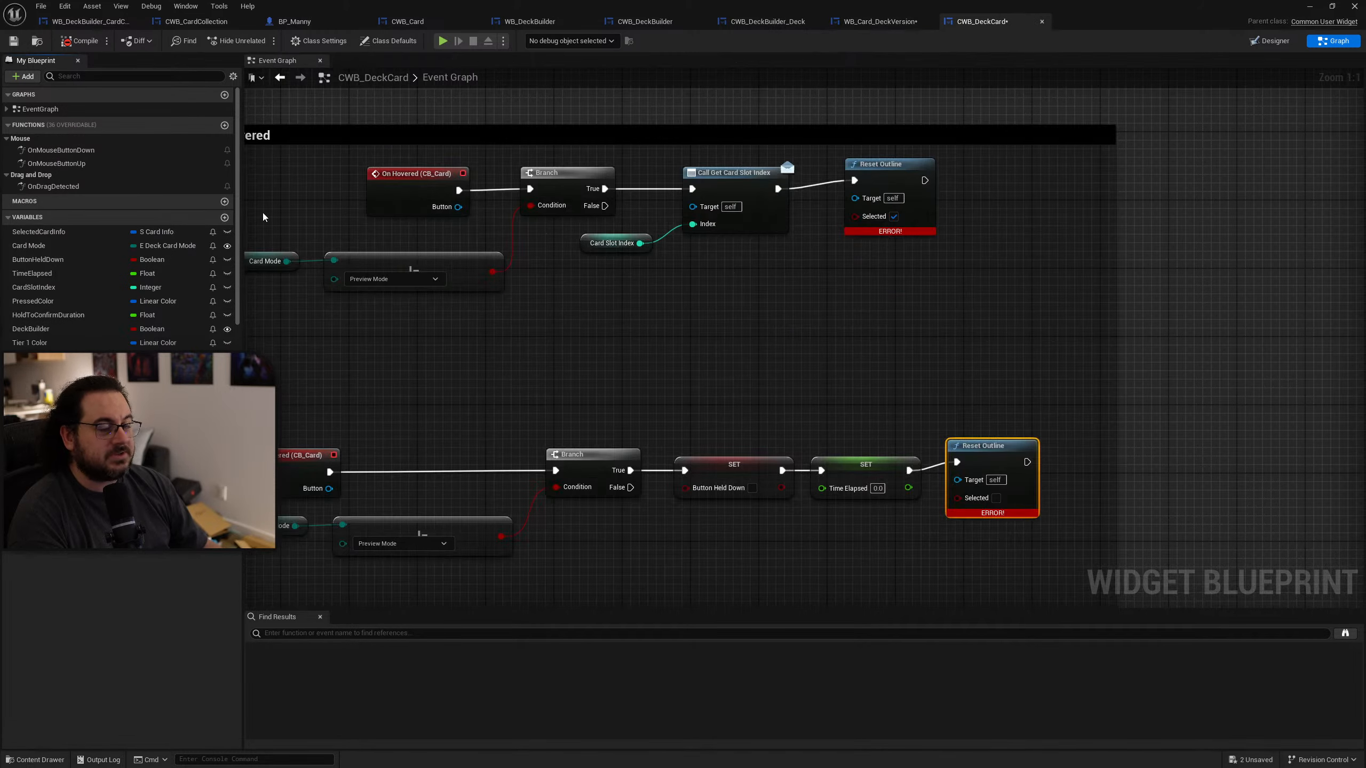
pyautogui.doubleClick(106, 153)
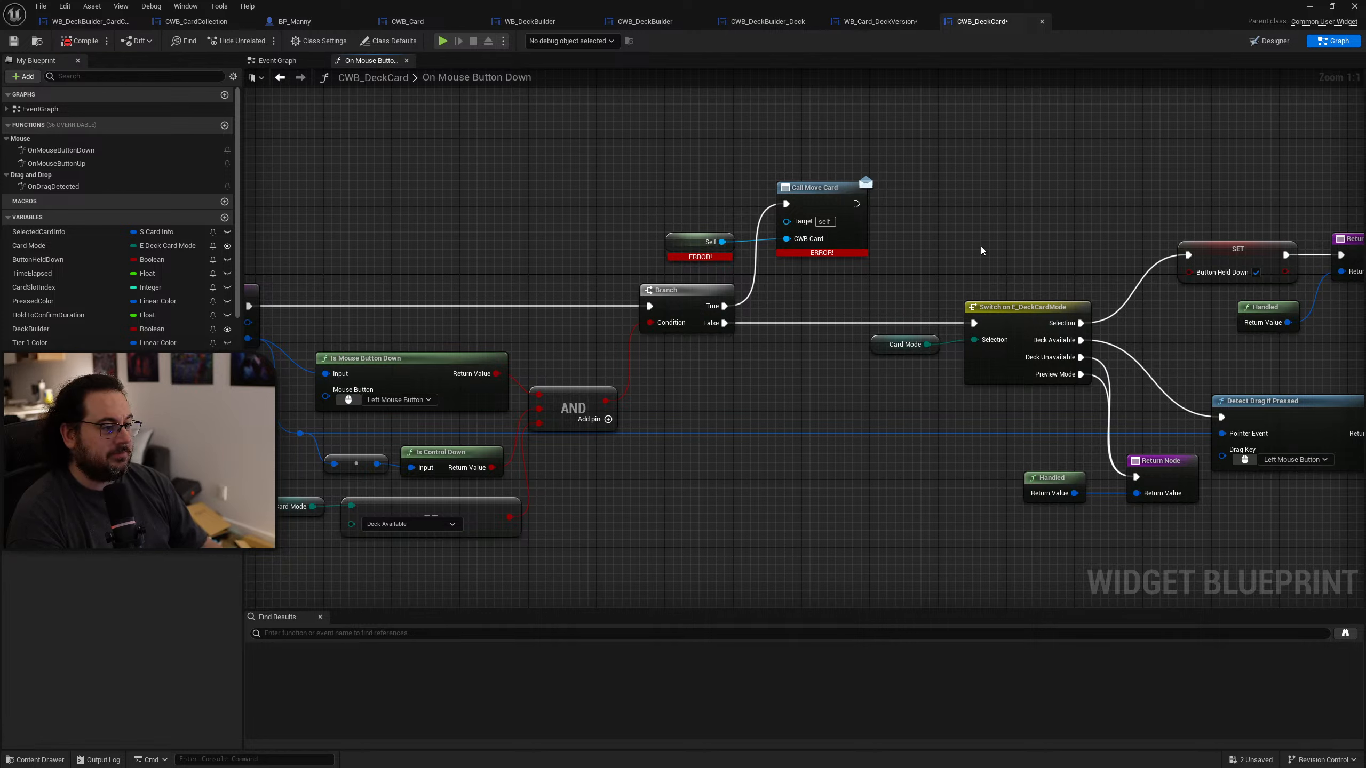
# Step: Change the Move Card dispatcher's input to a CWB Deck Card reference, feed Self into its call, compile CWB_DeckCard and return to the Event Graph
pyautogui.scroll(-4, 118, 215)
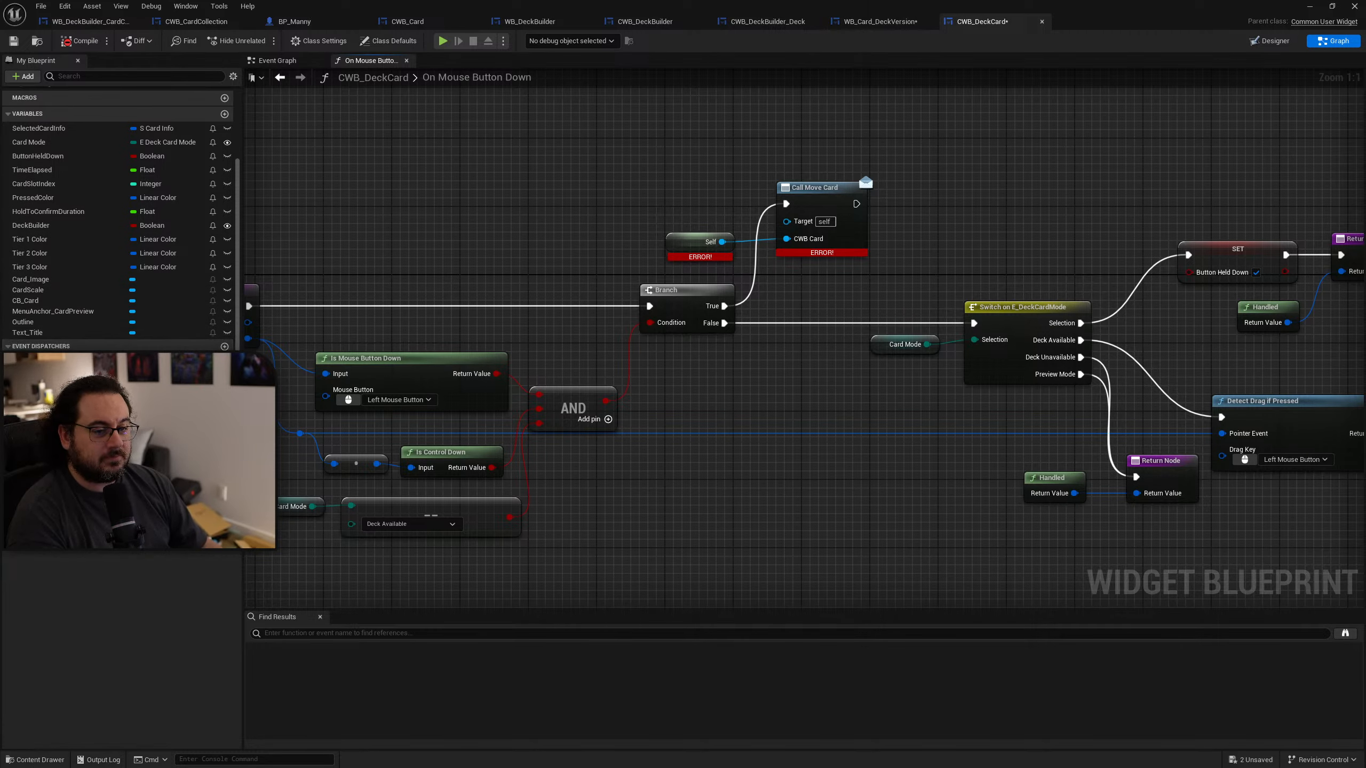
pyautogui.click(32, 360)
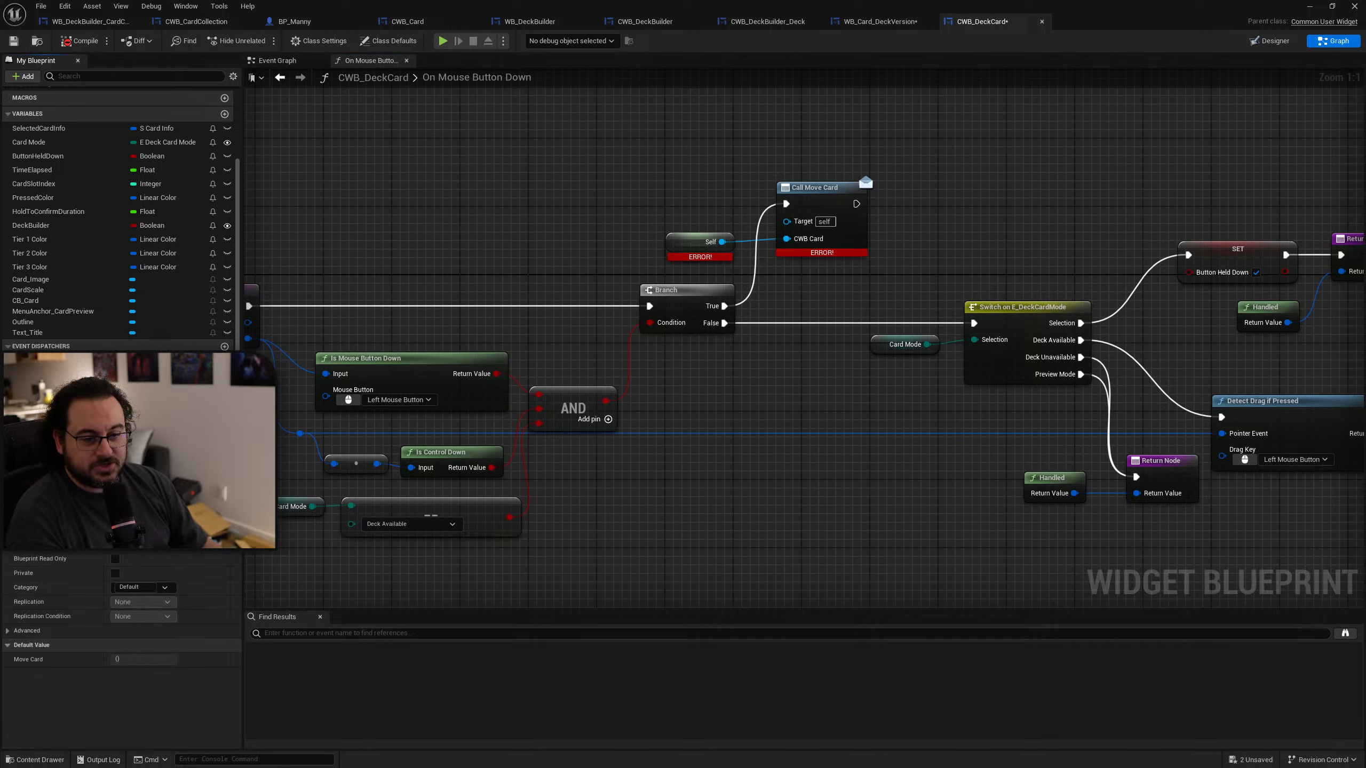
pyautogui.click(143, 457)
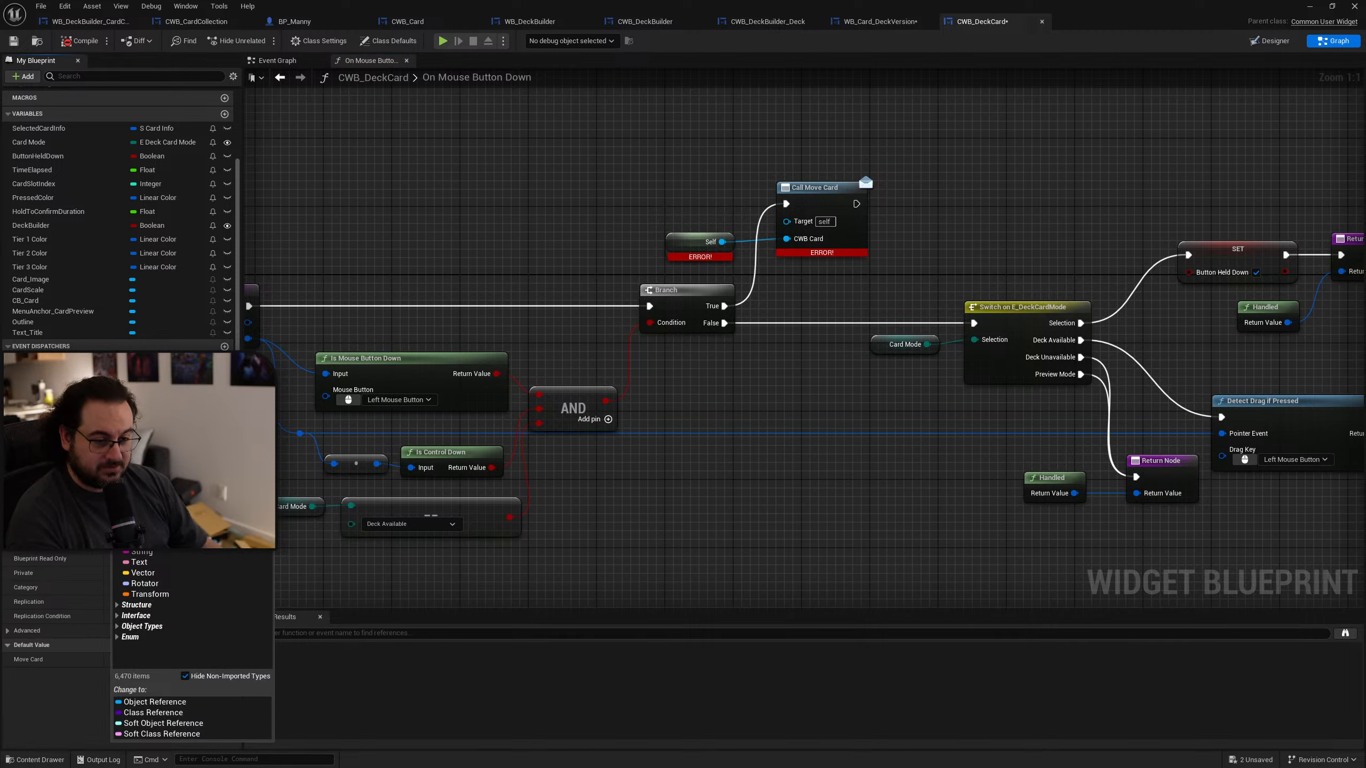
pyautogui.click(821, 187)
pyautogui.moveTo(722, 242); pyautogui.dragTo(786, 239)
pyautogui.click(80, 41)
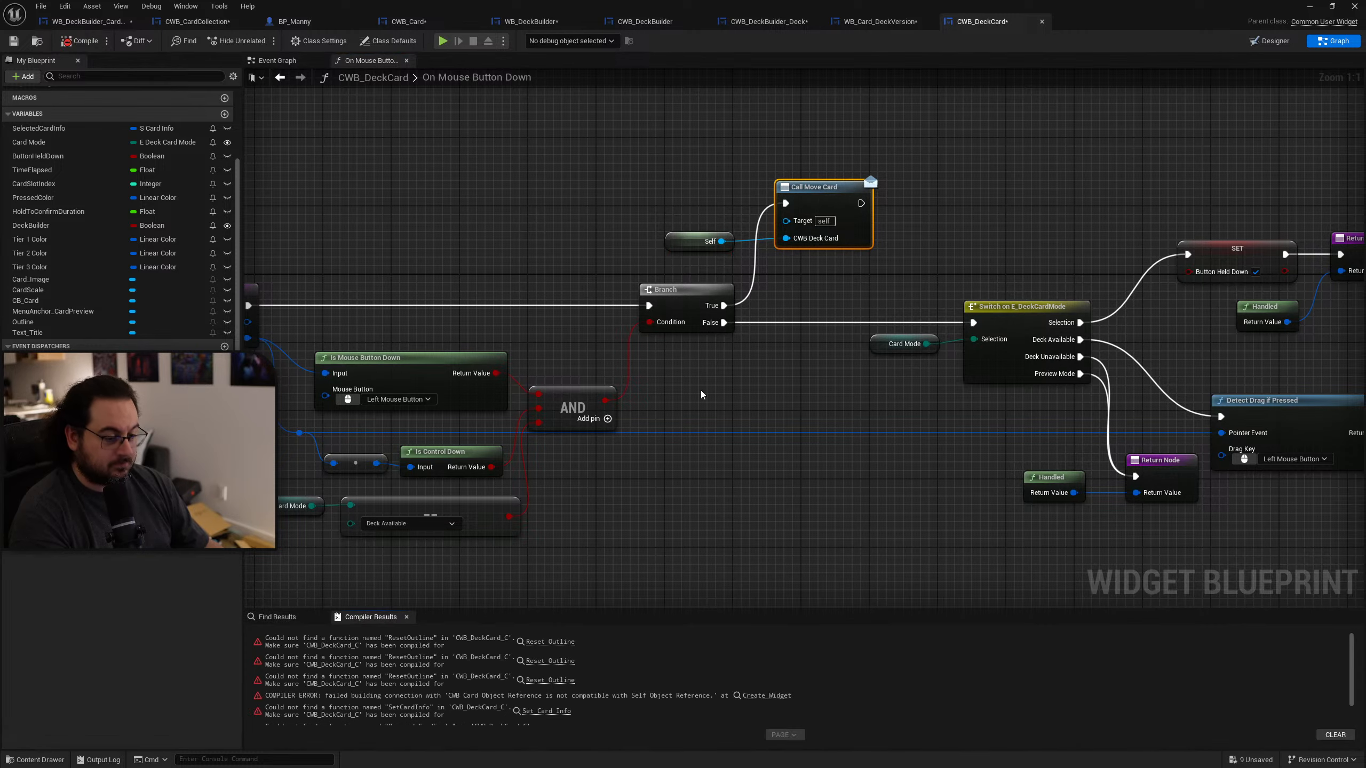
pyautogui.scroll(-4, 532, 347)
pyautogui.hotkey('alt', 'Left')
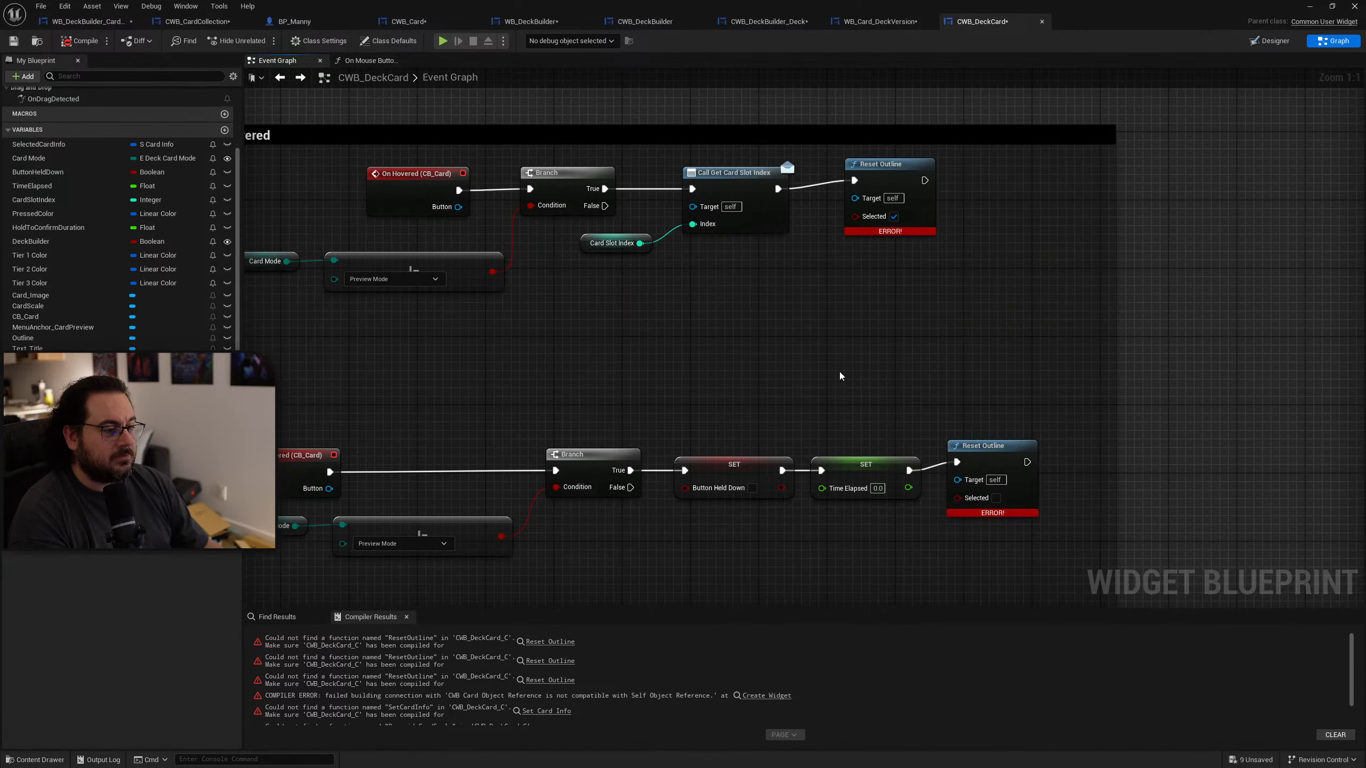